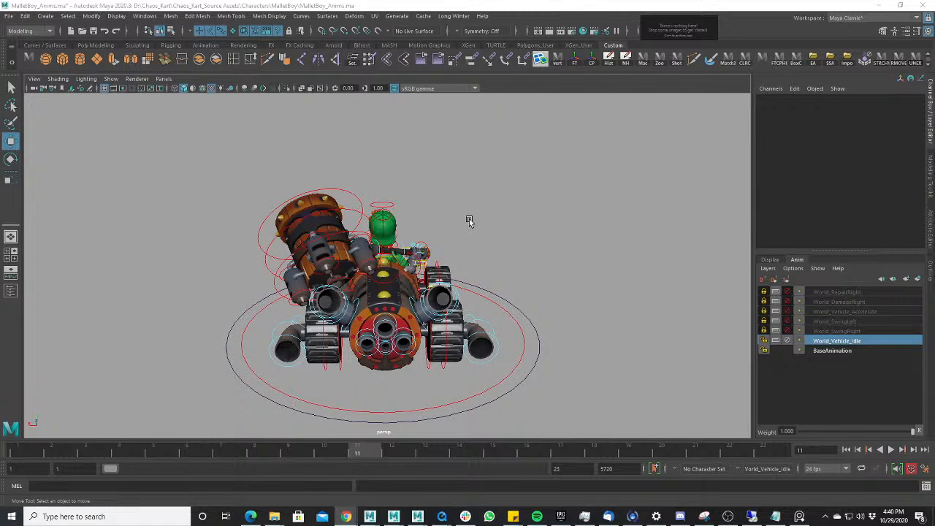
- Switch the active animation layer from World_Vehicle_Idle to World_DamageRight and play back its motion
mouse_move(469, 219)
left_mouse_down("alt")
mouse_move(493, 224)
mouse_move(468, 218)
left_mouse_up("alt")
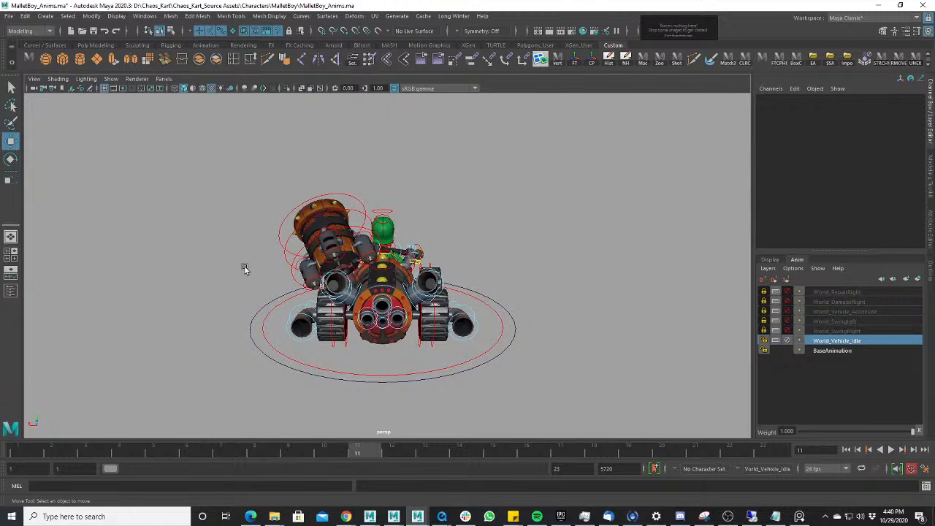
left_click(786, 340)
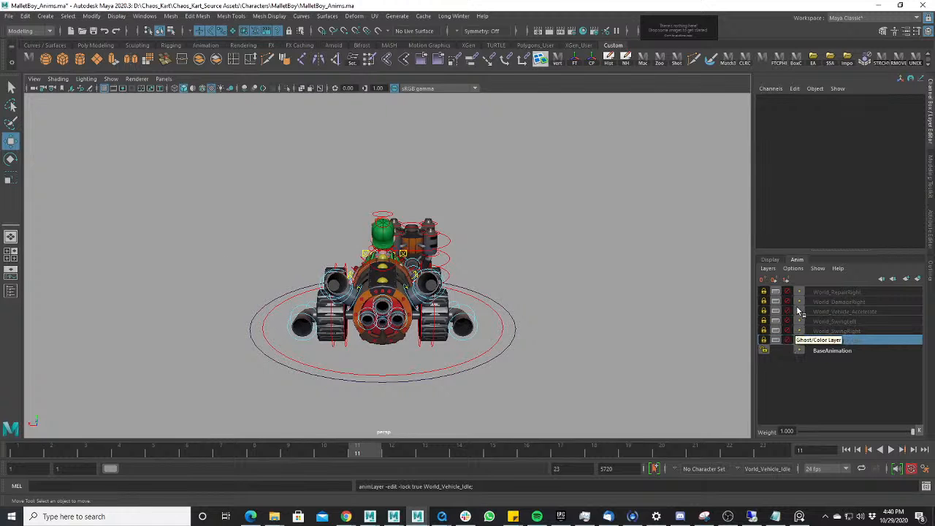
left_click(822, 303)
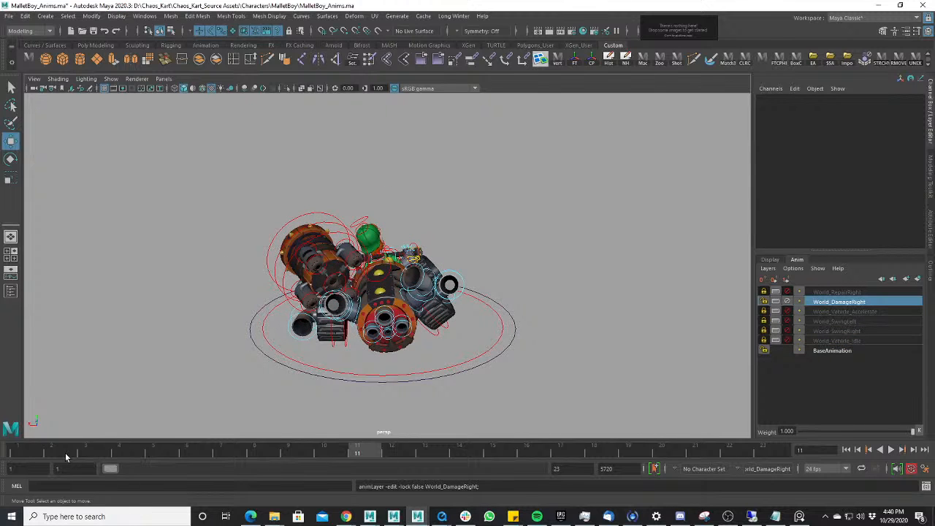
key("alt+v")
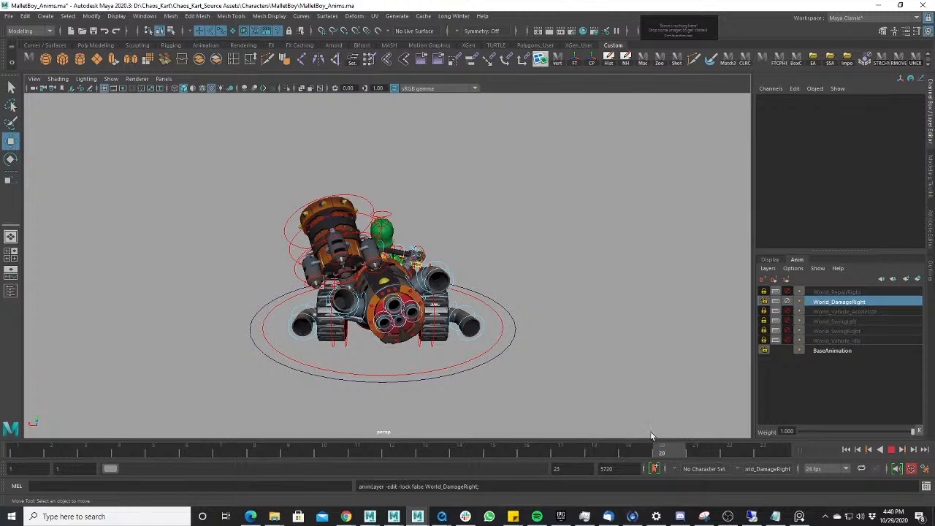
left_click_drag(651, 432, 152, 432)
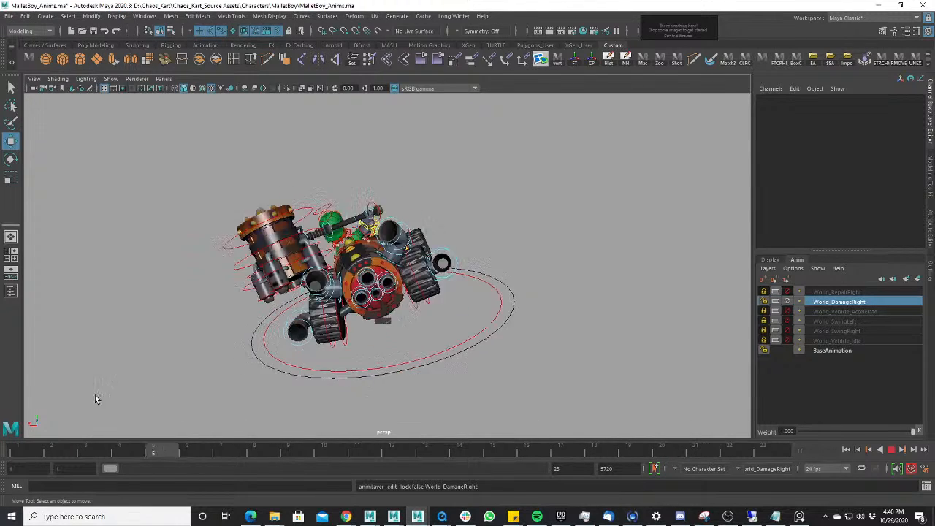
key("alt+v")
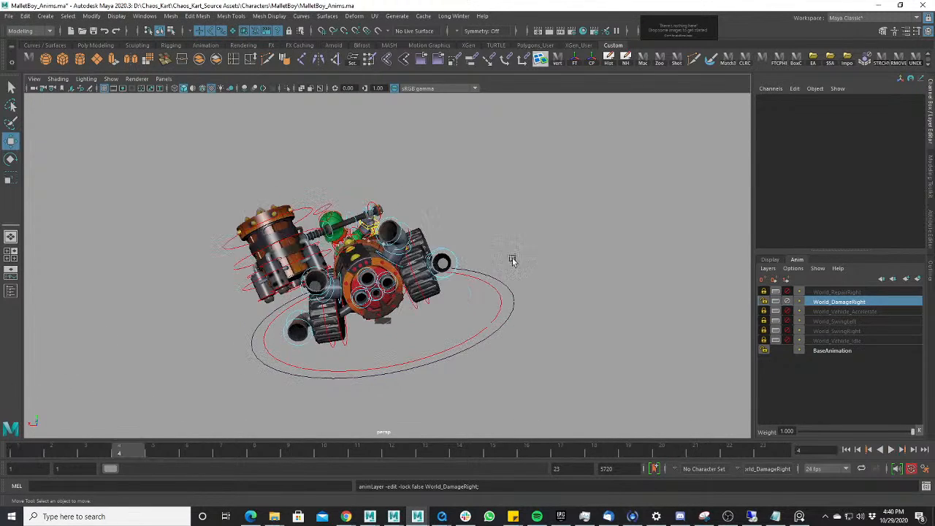
- Mute the World_DamageRight animation layer and reactivate World_Vehicle_Idle
left_click(781, 302)
scroll(467, 277, "up", 2)
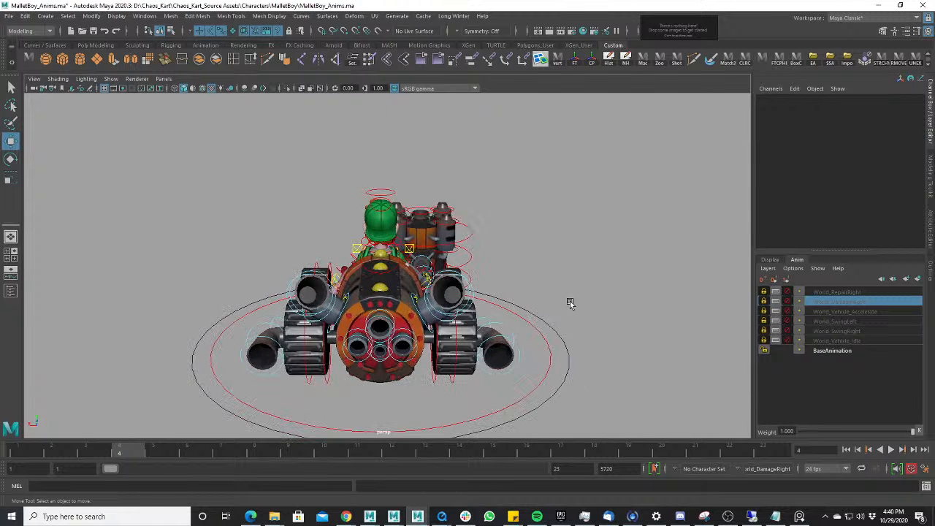
left_click_drag(570, 303, 528, 308, "alt")
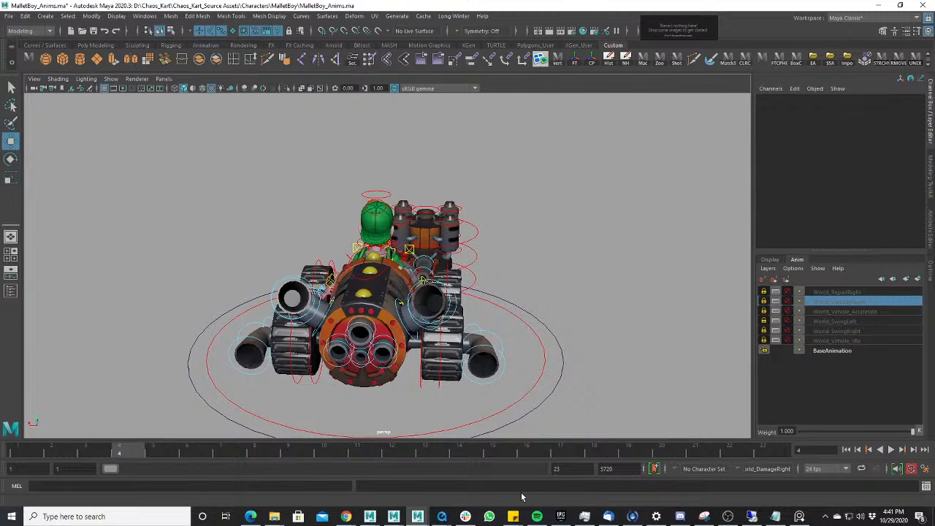
key("alt+Tab")
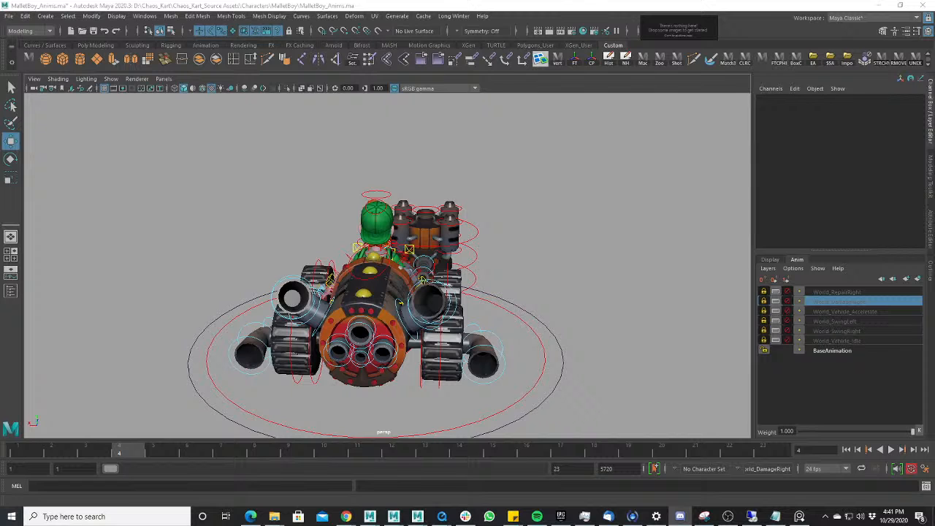
scroll(340, 278, "down", 3)
mouse_move(341, 255)
left_mouse_down("alt")
mouse_move(349, 255)
mouse_move(340, 256)
left_mouse_up("alt")
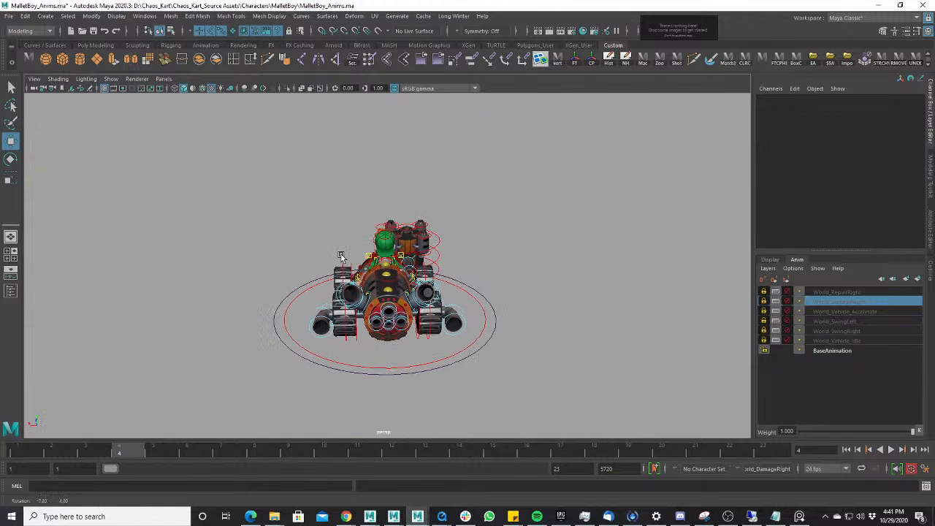
scroll(340, 257, "up", 1)
scroll(509, 292, "up", 3)
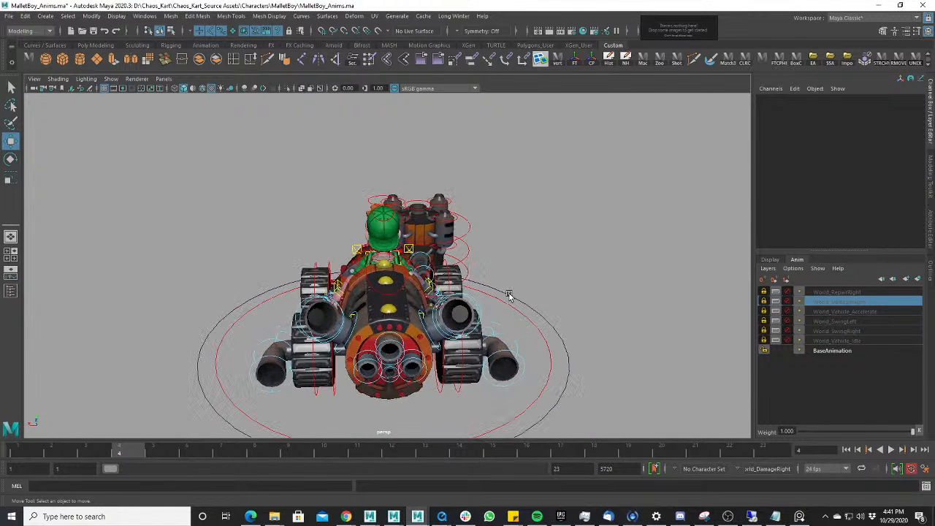
left_click_drag(509, 292, 443, 280, "alt")
left_click(837, 342)
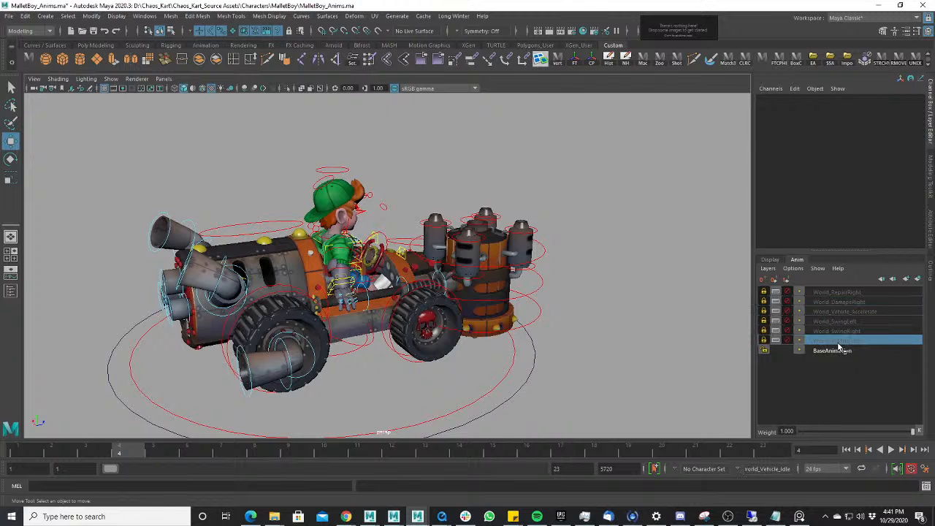
left_click(788, 342)
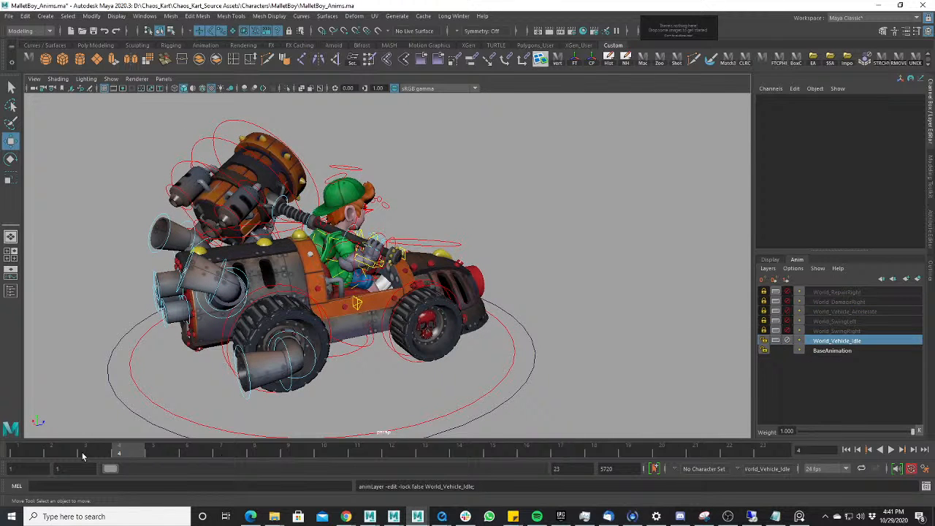
- Scrub the idle animation and extend the playback range to end at frame 60
left_click_drag(82, 457, 673, 464)
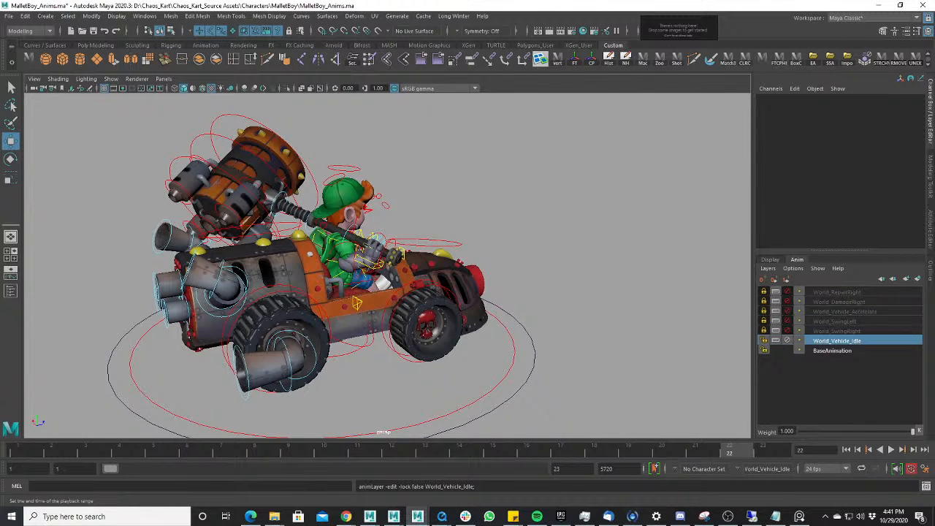
left_click(559, 468)
type("2360")
key("Return")
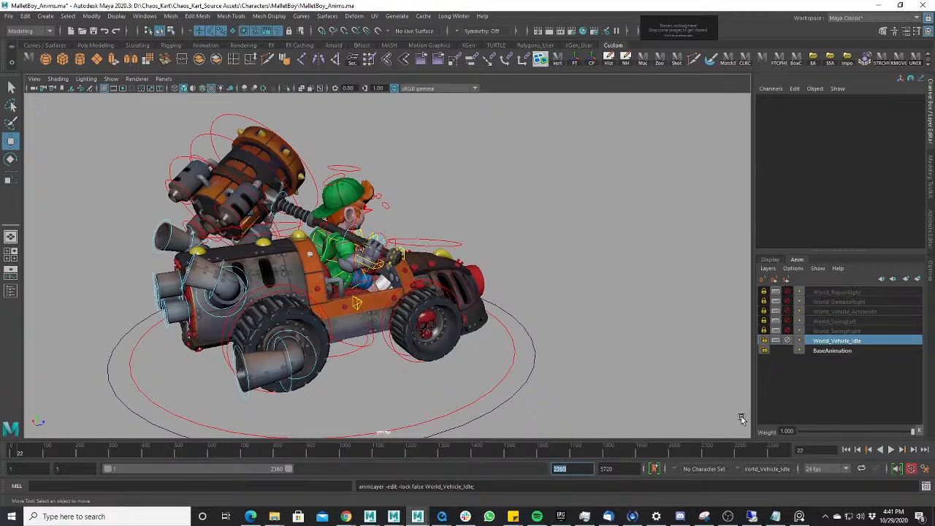
type("60")
key("Return")
- Play and scrub through the idle animation to examine where its loop ends
left_click_drag(271, 453, 442, 458)
left_click(891, 450)
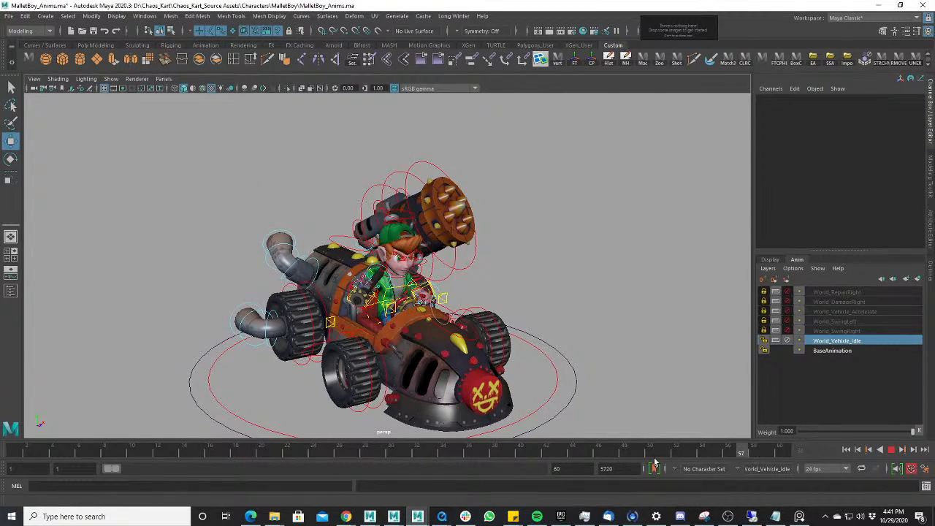
mouse_move(785, 456)
left_mouse_down()
mouse_move(718, 453)
mouse_move(780, 463)
mouse_move(740, 463)
left_mouse_up()
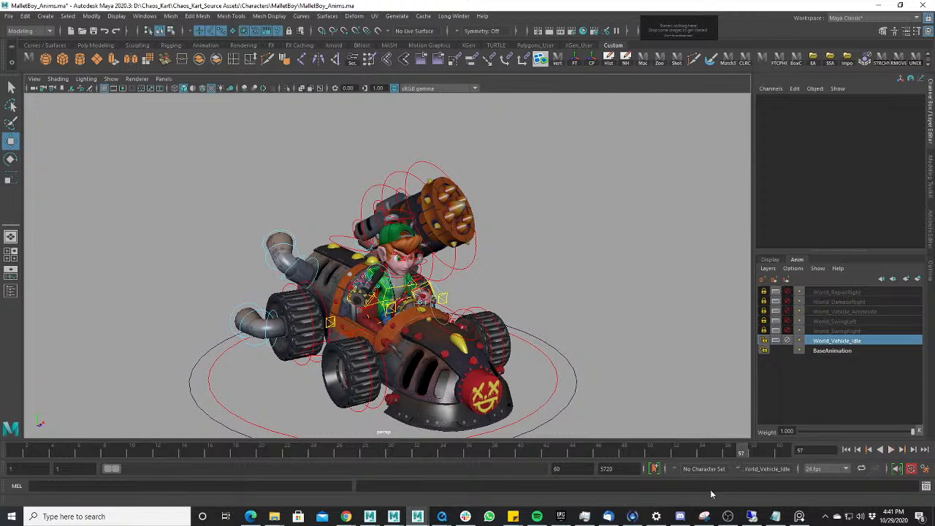
- Set the end of the playback range to frame 57
type("57")
key("Return")
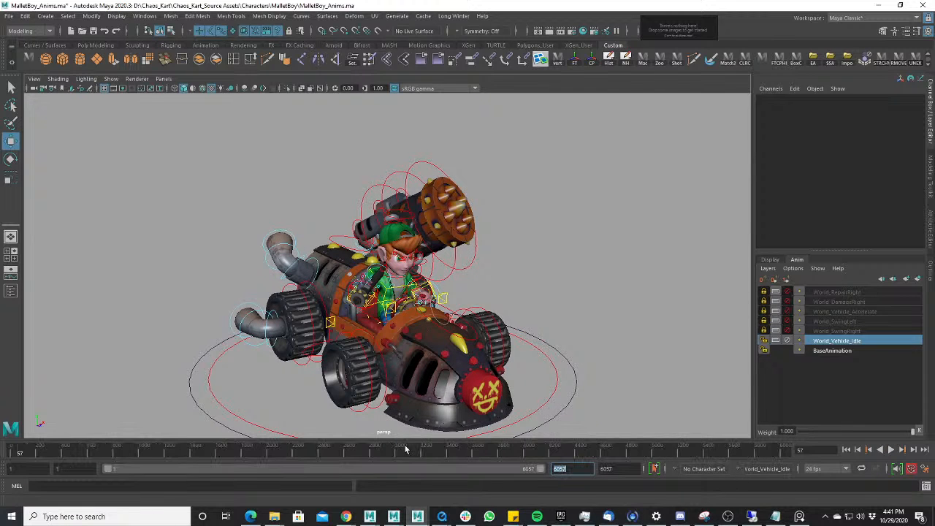
type("57")
key("Return")
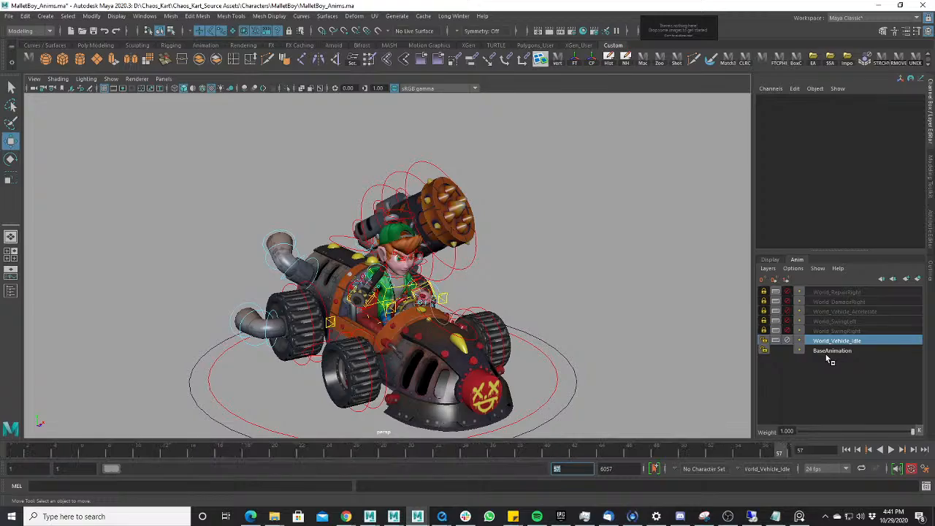
- Play the vehicle idle loop and examine the driver, mallet and kart motion from the side, front and rear
key("alt+v")
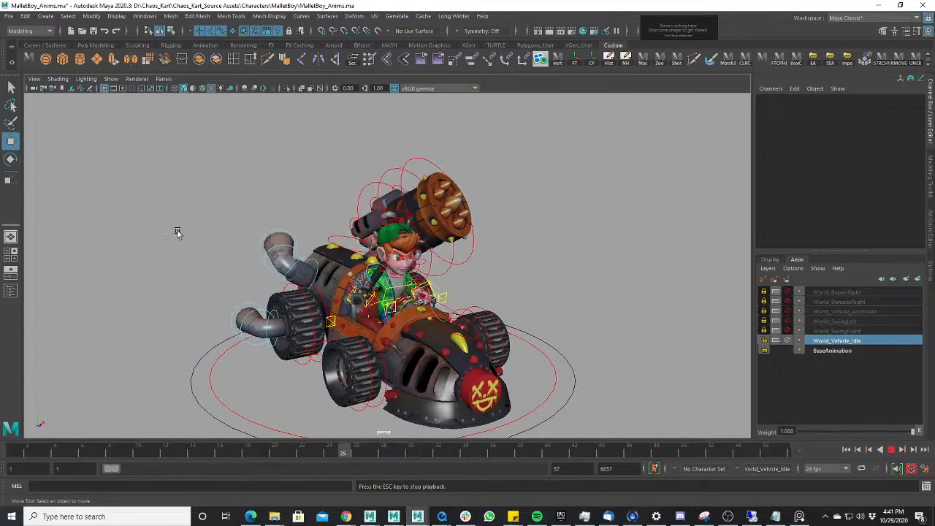
left_click_drag(177, 229, 238, 242, "alt")
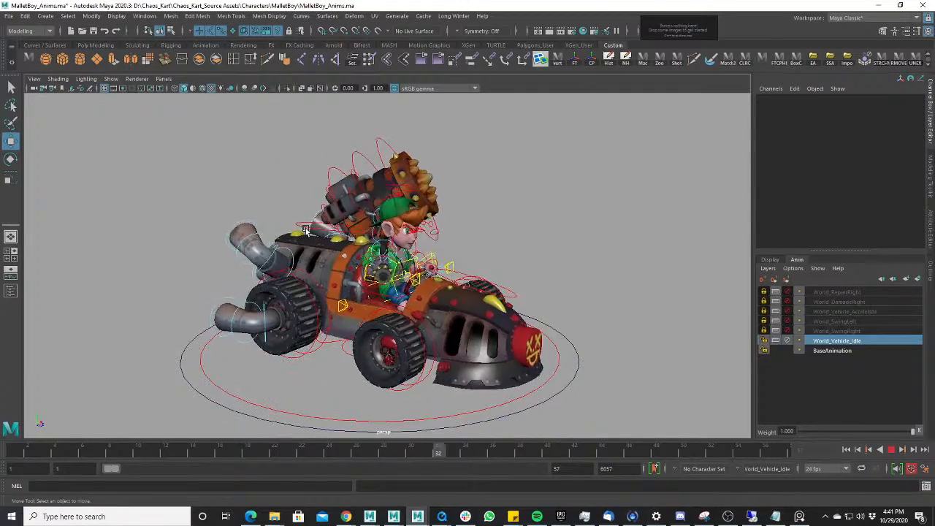
left_click_drag(476, 246, 452, 250, "alt")
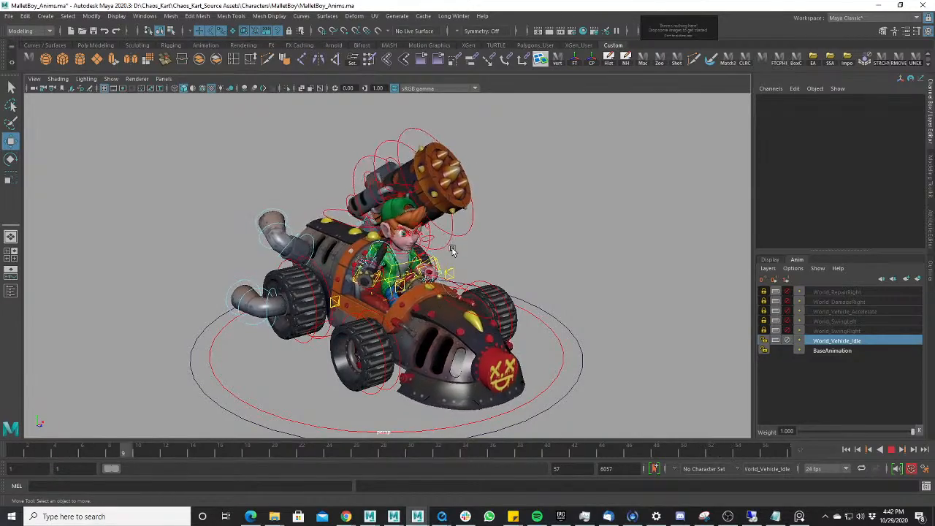
scroll(489, 262, "up", 3)
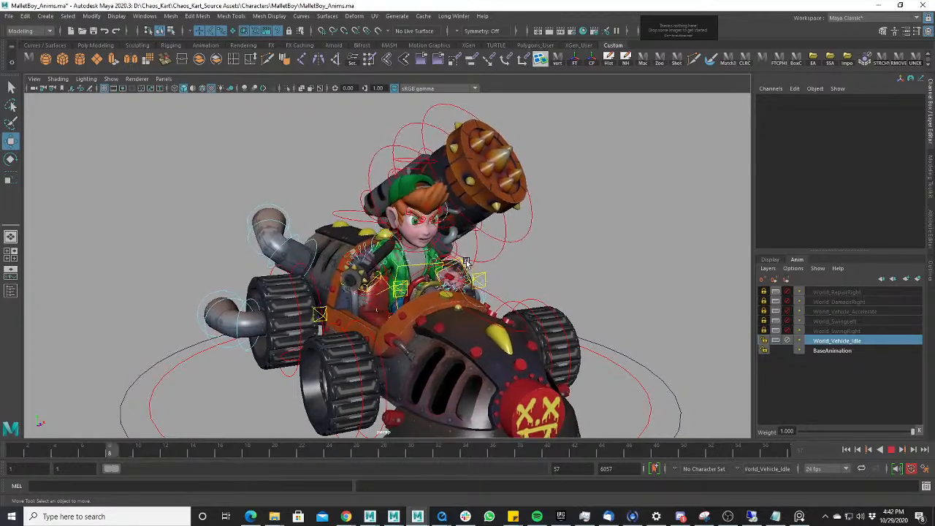
right_click_drag(475, 252, 371, 277, "alt")
left_click_drag(456, 279, 455, 259, "alt")
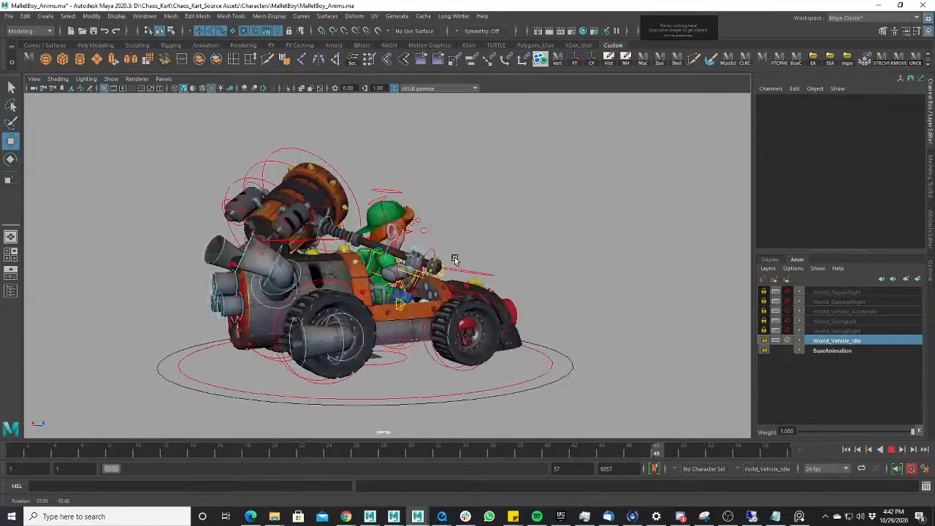
right_click_drag(455, 258, 511, 241, "alt")
left_click_drag(469, 258, 342, 222, "alt")
scroll(342, 222, "down", 4)
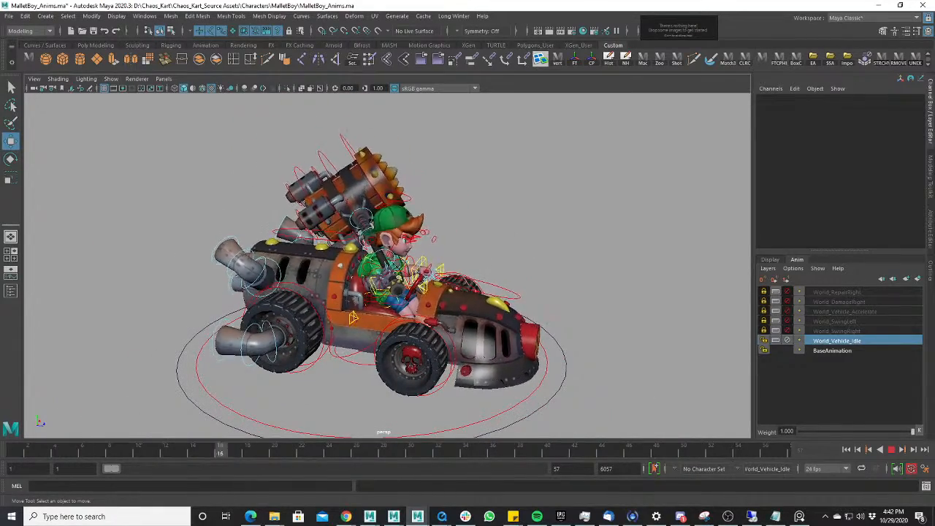
left_click(127, 368)
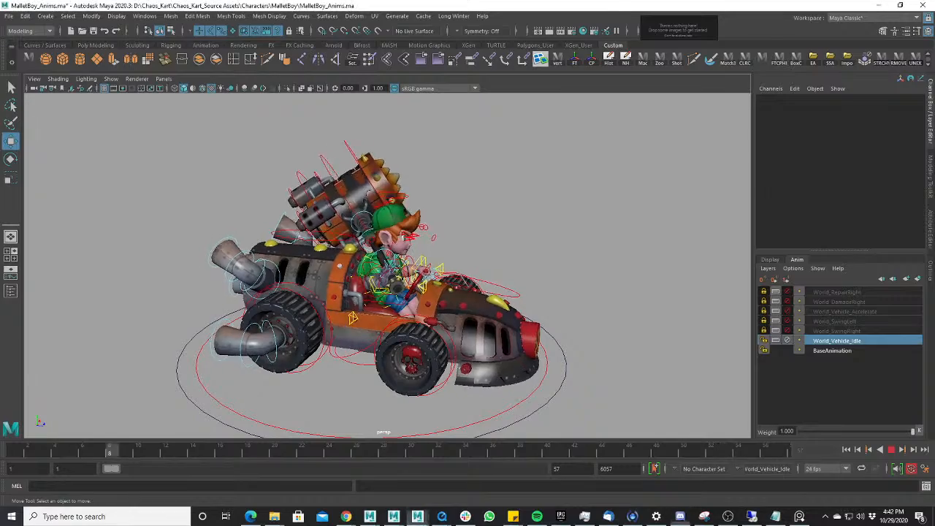
scroll(425, 272, "up", 2)
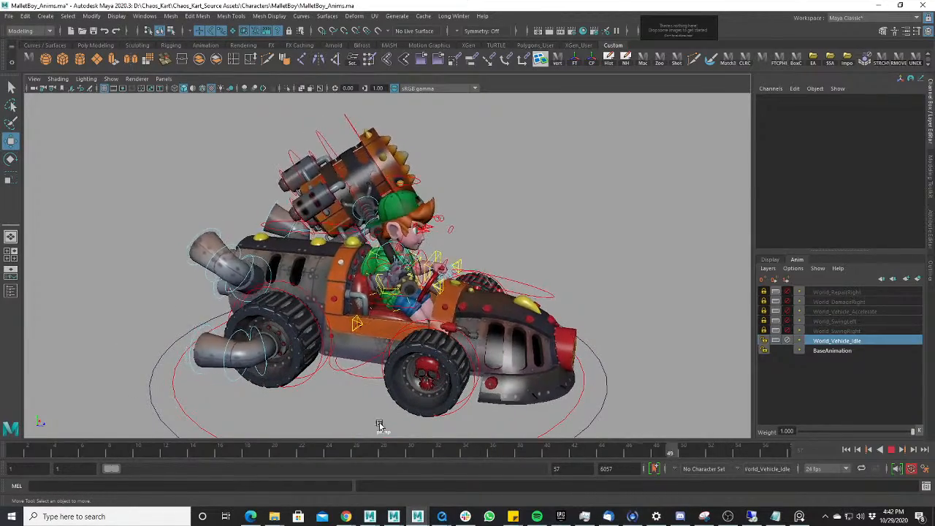
left_click_drag(418, 314, 362, 326, "alt")
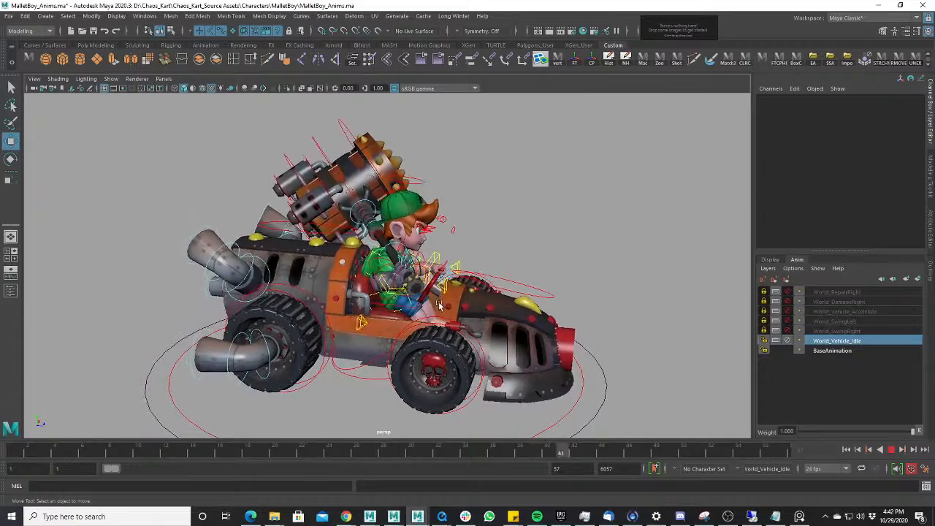
right_click_drag(528, 412, 527, 309, "alt")
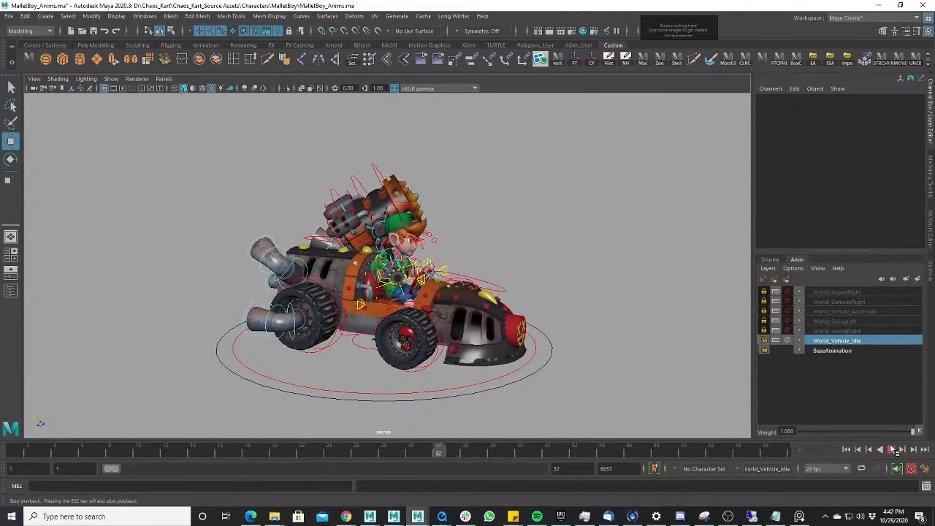
left_click(890, 451)
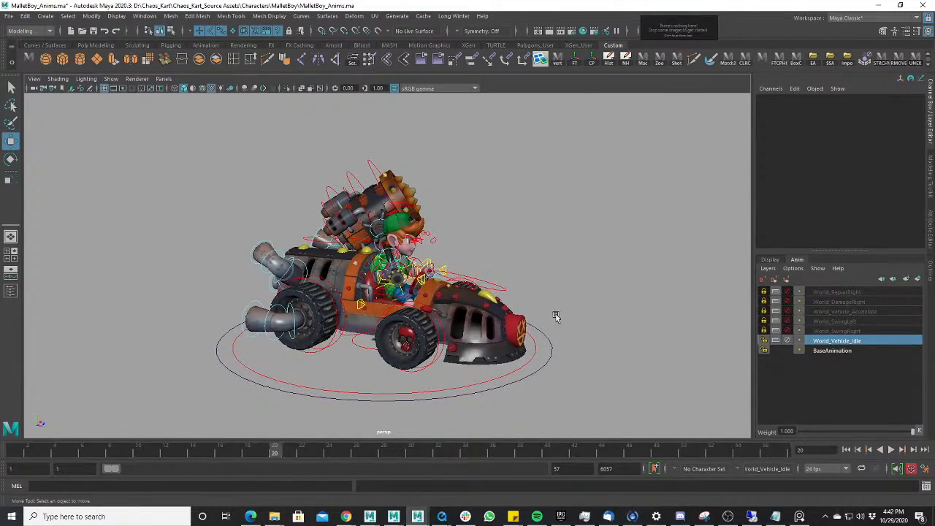
- Select all of the character and kart rig controls and copy their keys across the whole frame 1–57 range
scroll(307, 268, "up", 3)
left_click_drag(307, 267, 382, 304, "alt")
right_click_drag(382, 305, 208, 128, "alt")
left_click_drag(199, 150, 569, 417)
scroll(453, 235, "up", 3)
left_click_drag(489, 230, 467, 235, "alt")
double_click(377, 446, "shift")
right_click(378, 450)
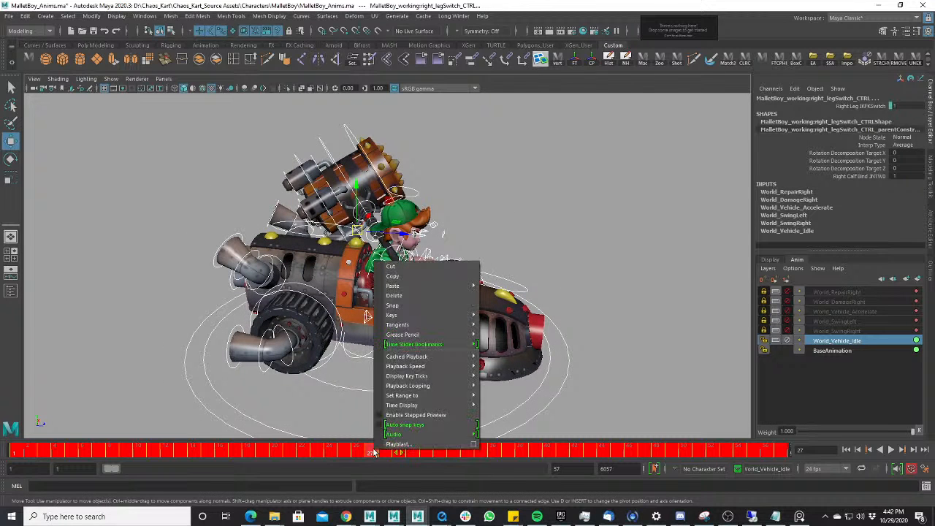
left_click(404, 278)
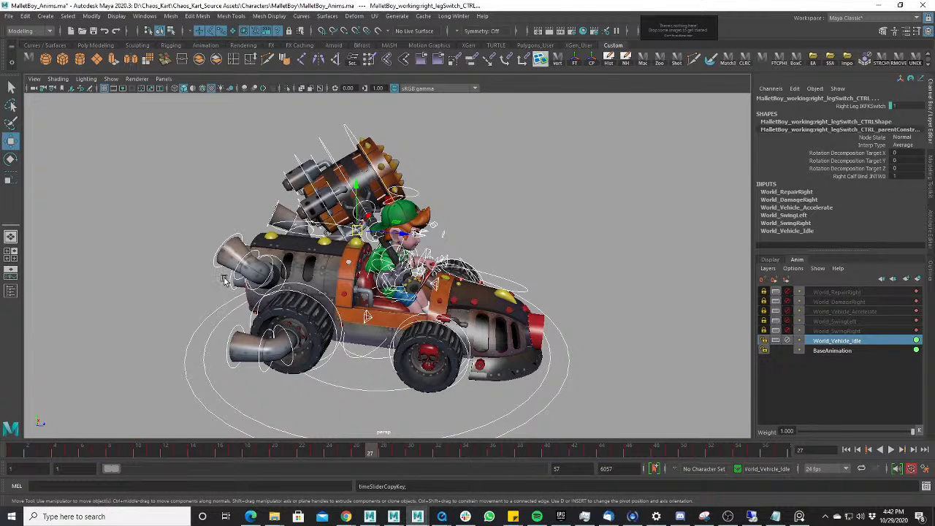
left_click_drag(225, 281, 235, 250, "alt")
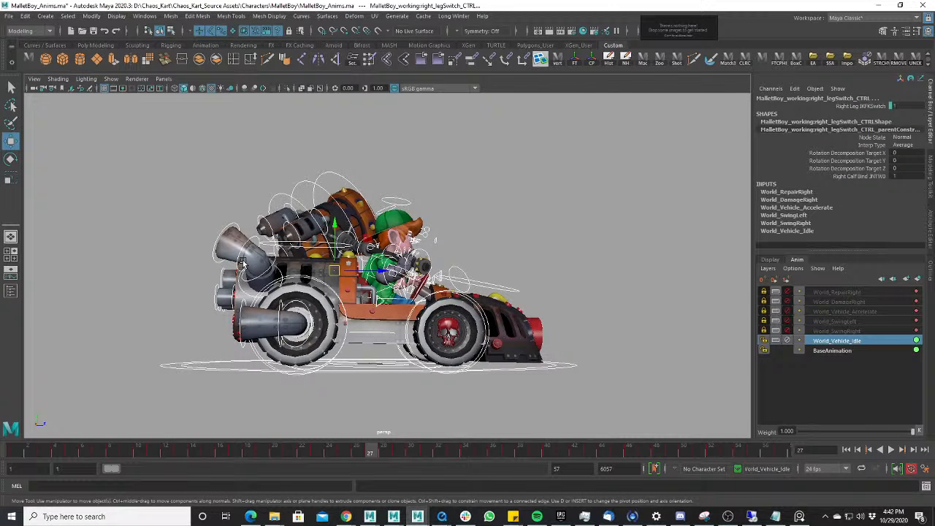
left_click_drag(315, 260, 339, 269, "alt")
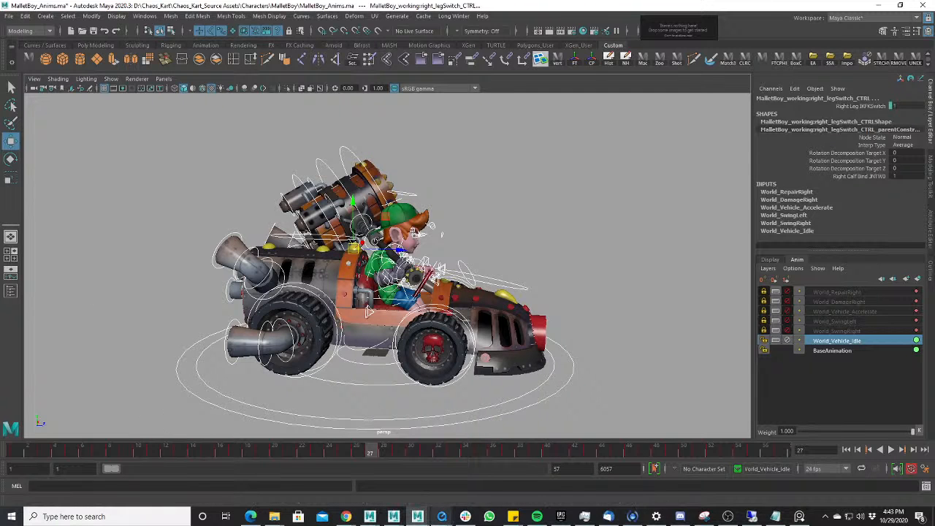
left_click_drag(416, 323, 449, 330, "alt")
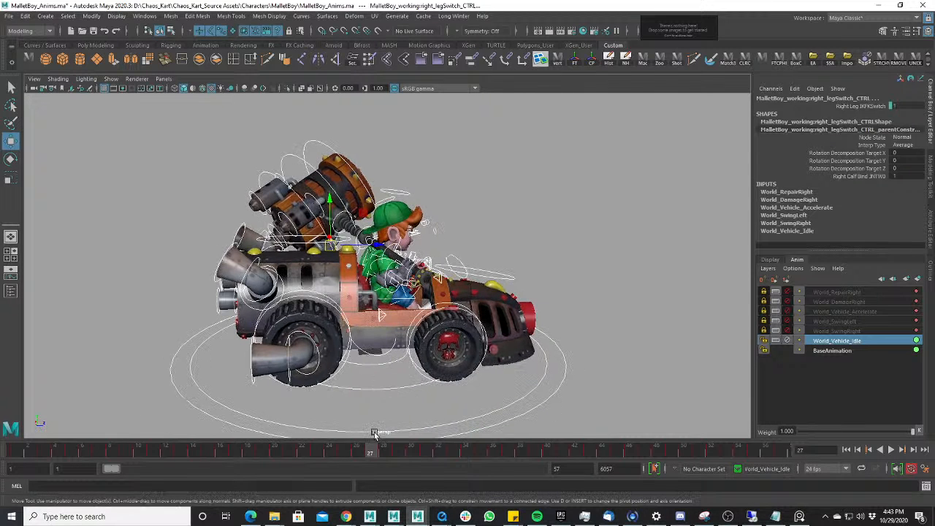
- Copy the selected controls' World_Vehicle_Idle keys over the full frame range 1–57
double_click(343, 453)
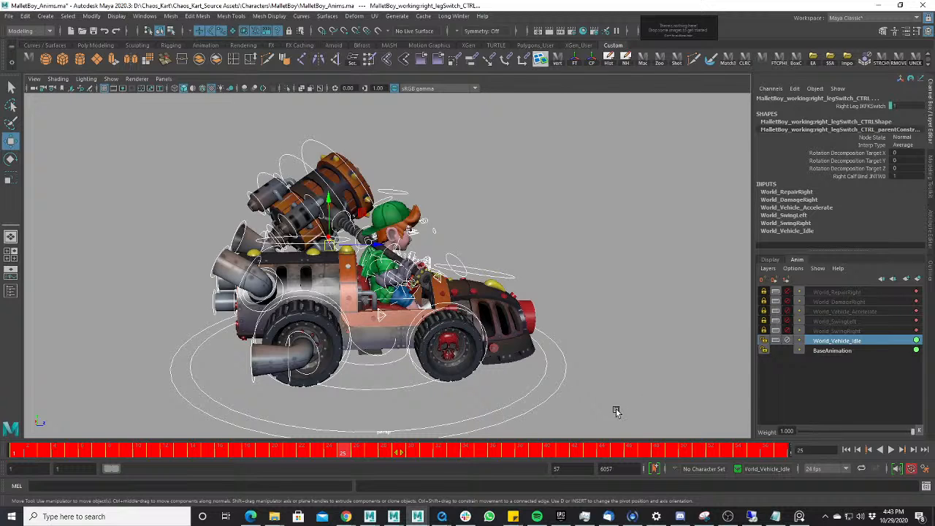
left_click(441, 457)
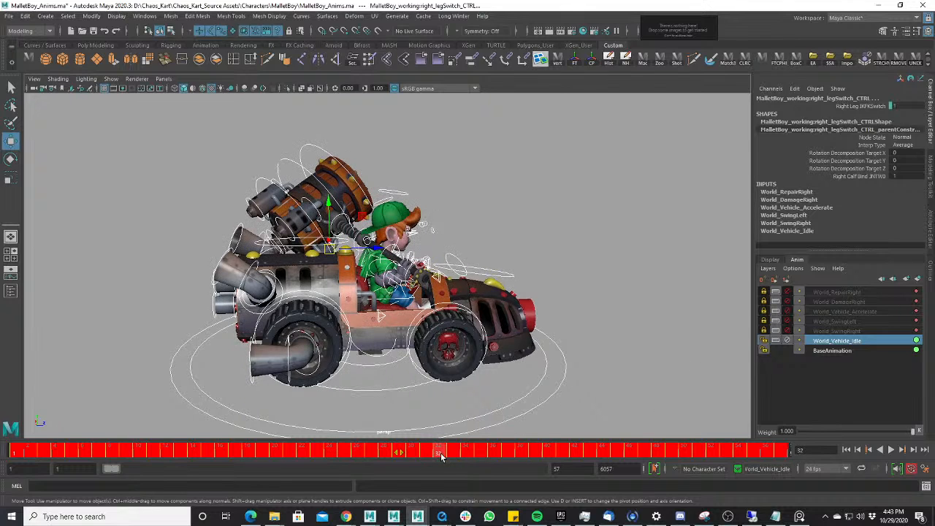
right_click(441, 456)
left_click(500, 282)
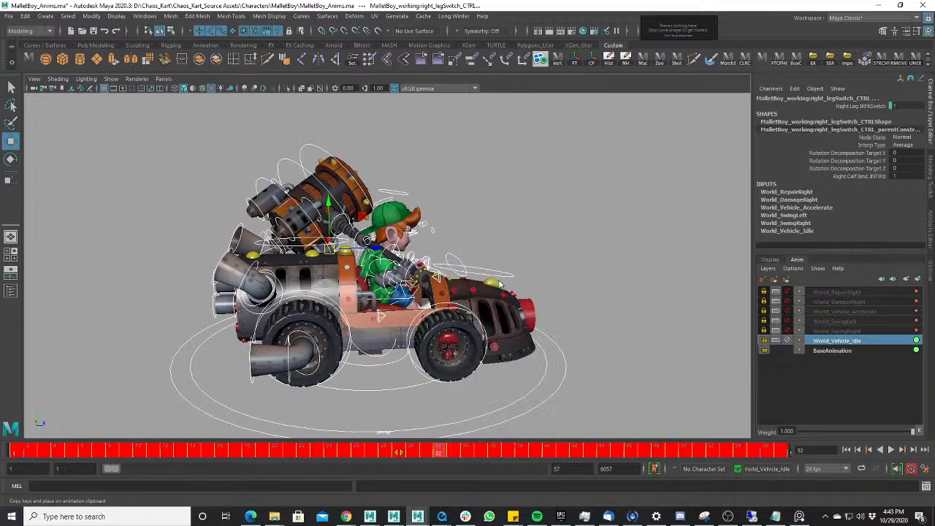
left_click(787, 341)
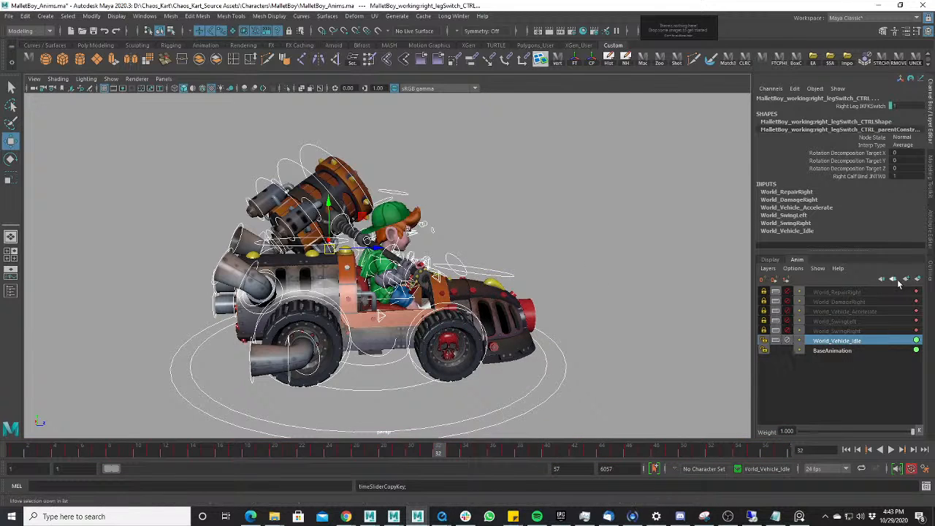
- Create an animation layer from the selected controls and name it World_Acceleration
left_click(918, 280)
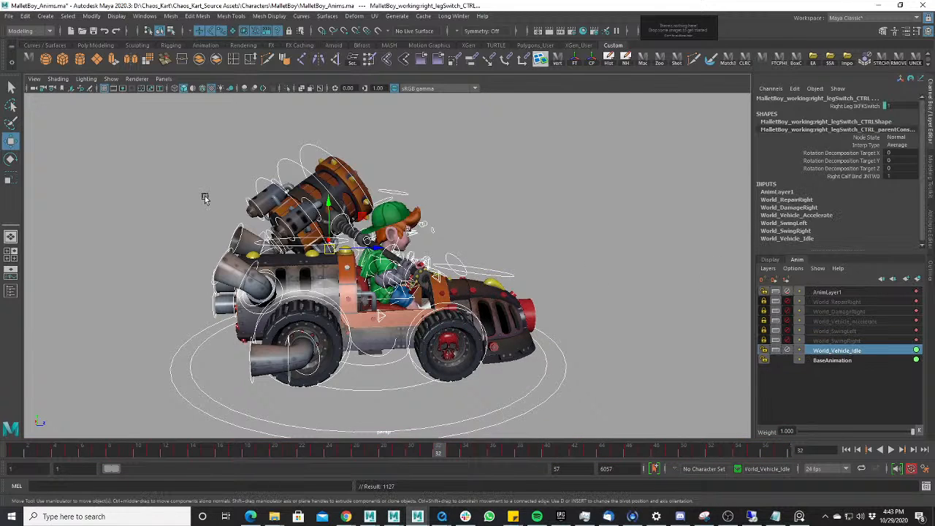
double_click(832, 292)
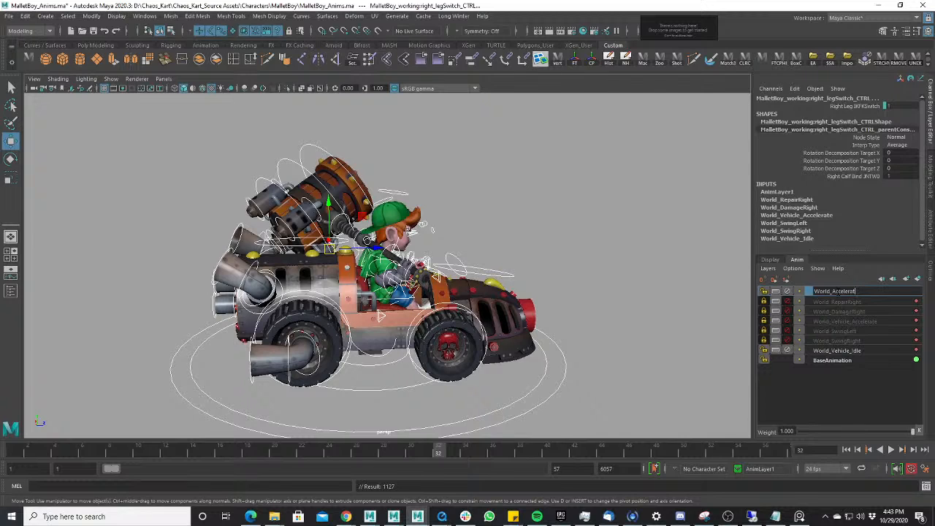
key("Return")
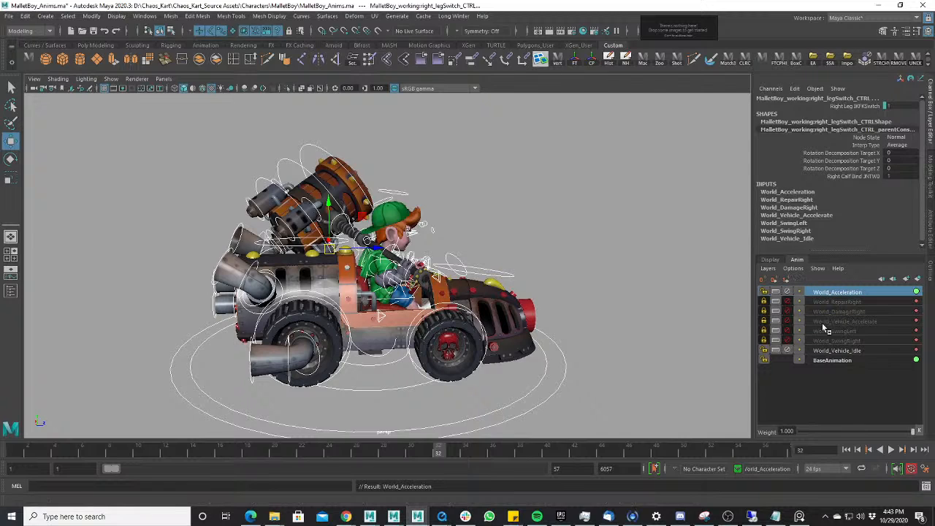
- Mute and lock World_Vehicle_Idle, and paste the copied keys over the full frame range in the World_Acceleration layer
left_click(786, 351)
double_click(425, 451)
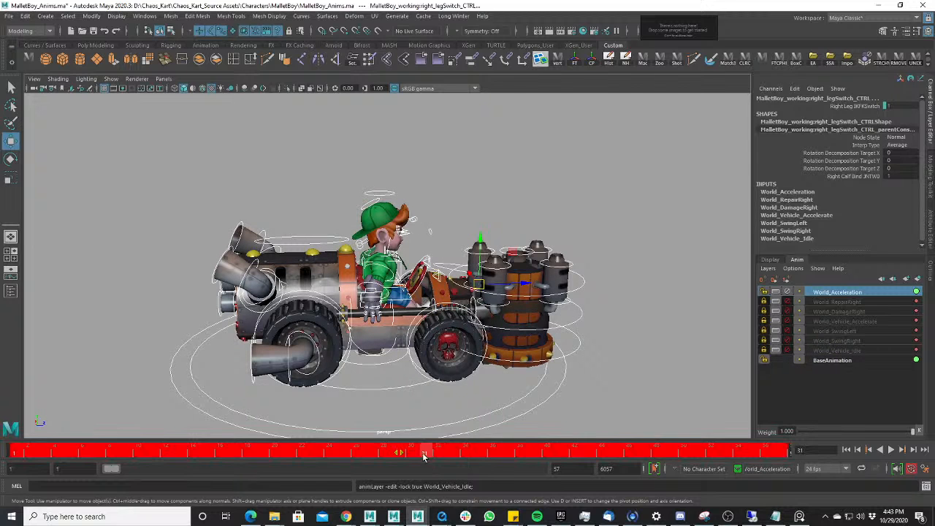
right_click(425, 451)
mouse_move(495, 293)
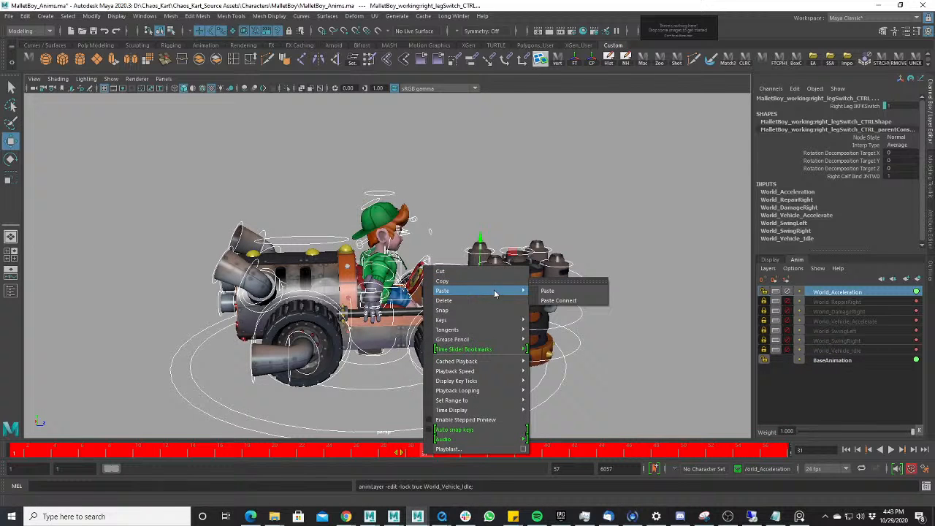
left_click(550, 291)
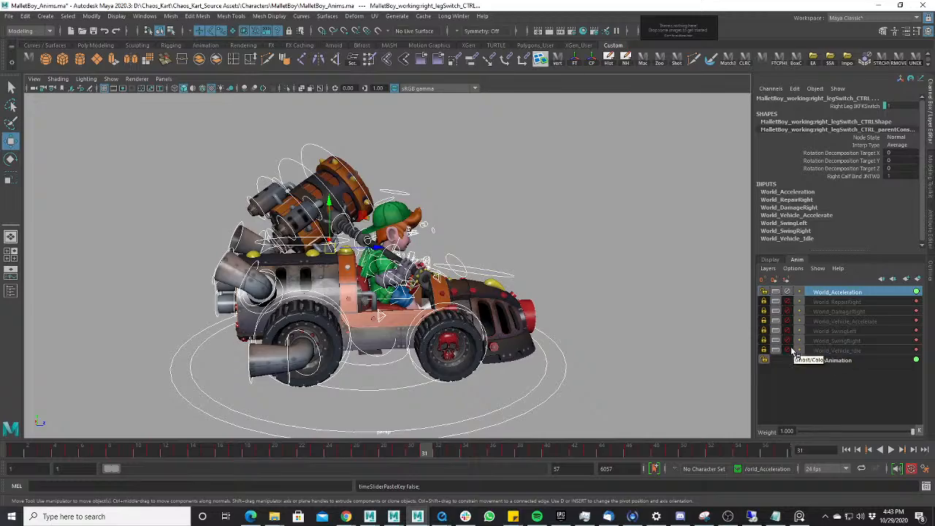
- Play World_Vehicle_Idle unmuted together with World_Acceleration to examine their combined motion from behind, and mute the idle layer again
left_click(788, 350)
left_click(824, 352)
left_click_drag(225, 303, 343, 311, "alt")
key("alt+v")
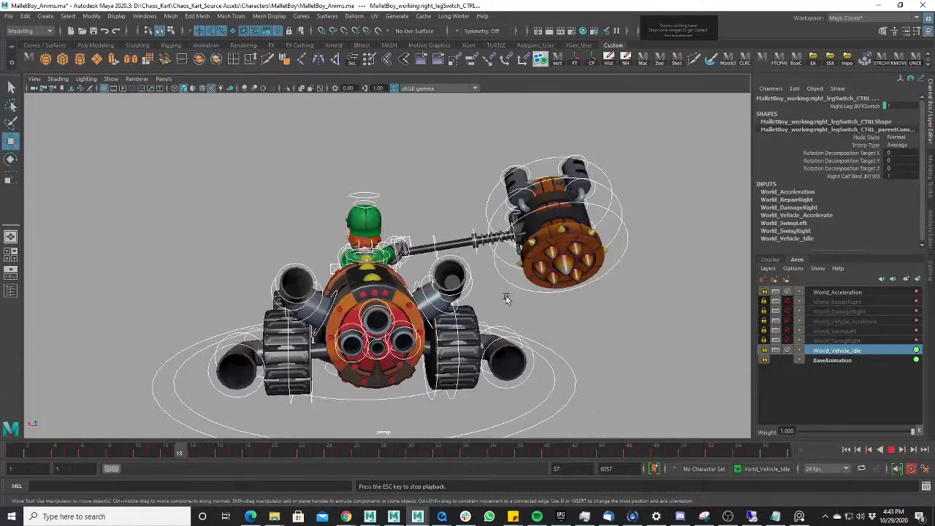
left_click(893, 450)
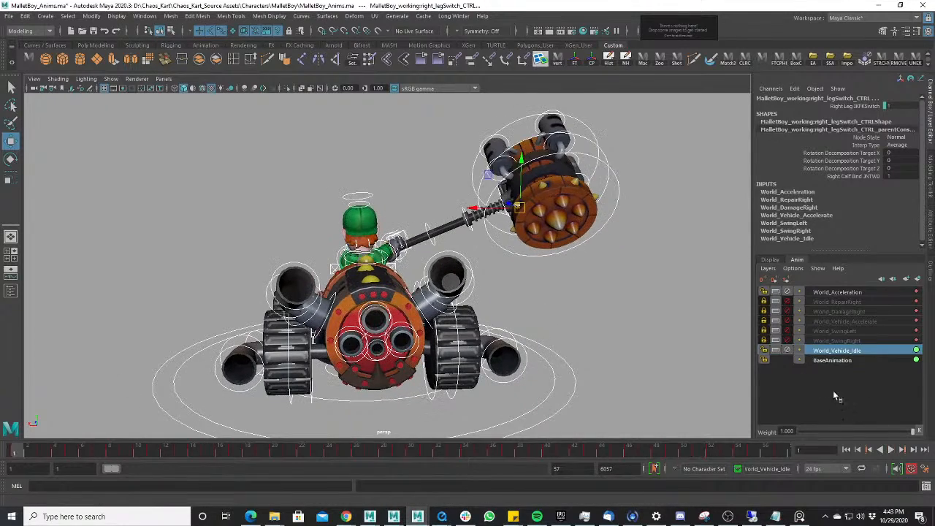
left_click(788, 351)
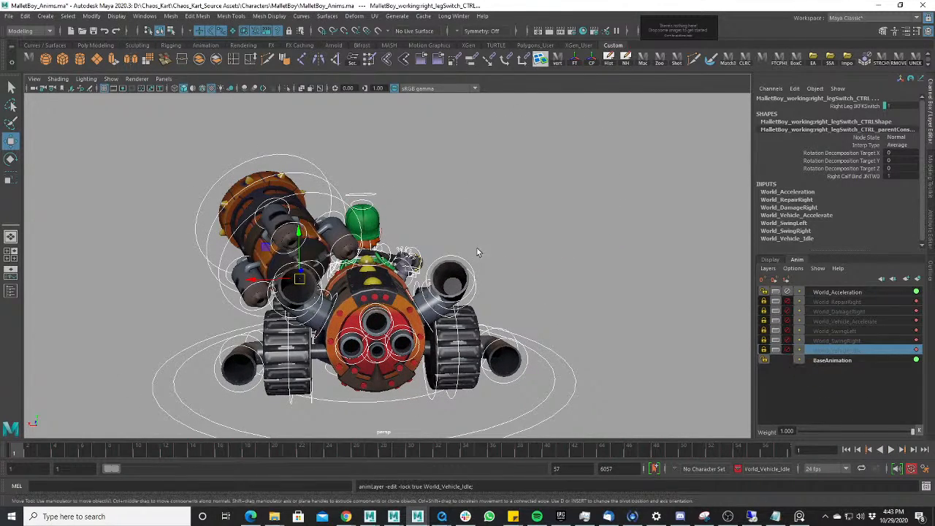
- Select the World_Acceleration layer and play its loop alone to examine the pasted motion
left_click(826, 292)
key("alt+v")
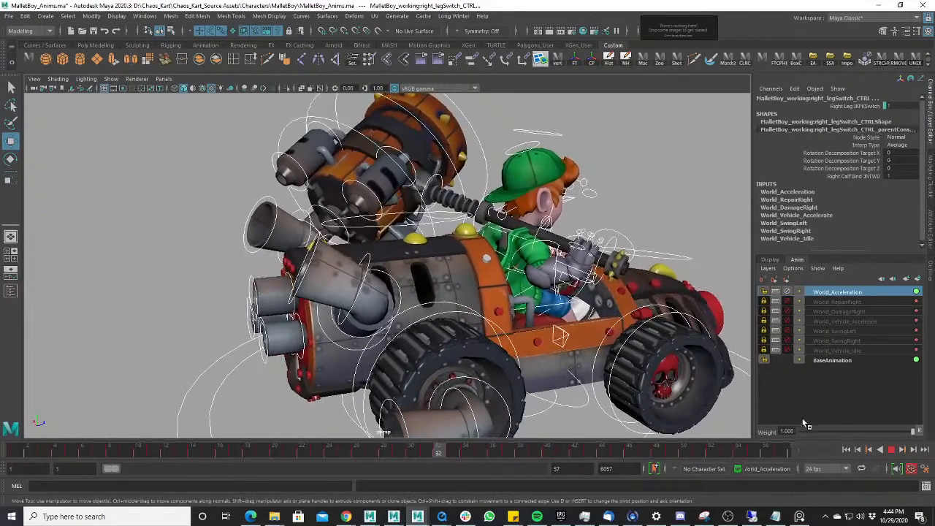
left_click(891, 449)
- Select the kart's chassis control and show its World_Acceleration curves in the Graph Editor beneath the perspective view
right_click_drag(511, 263, 578, 263, "alt")
middle_click_drag(577, 263, 449, 265, "alt")
left_click_drag(449, 266, 444, 261, "alt")
scroll(443, 261, "down", 5)
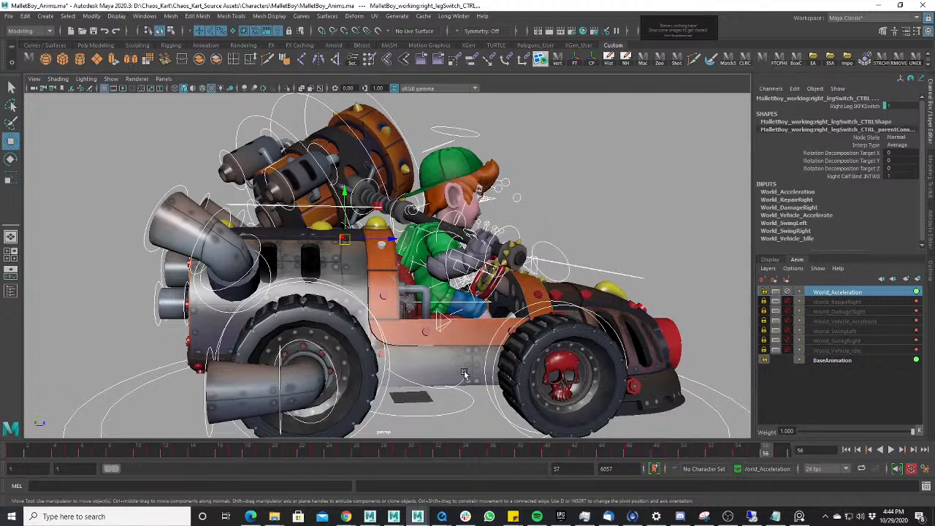
left_click(463, 374)
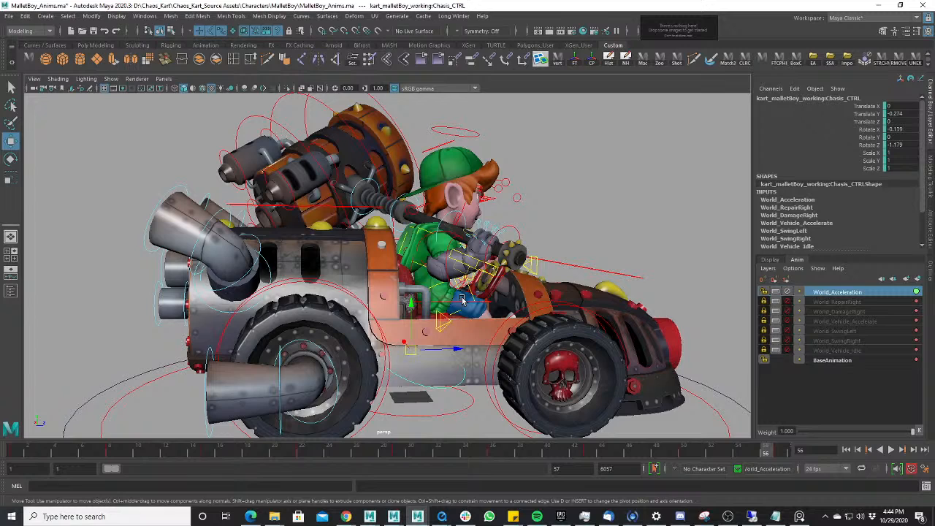
left_click_drag(438, 301, 399, 341, "alt")
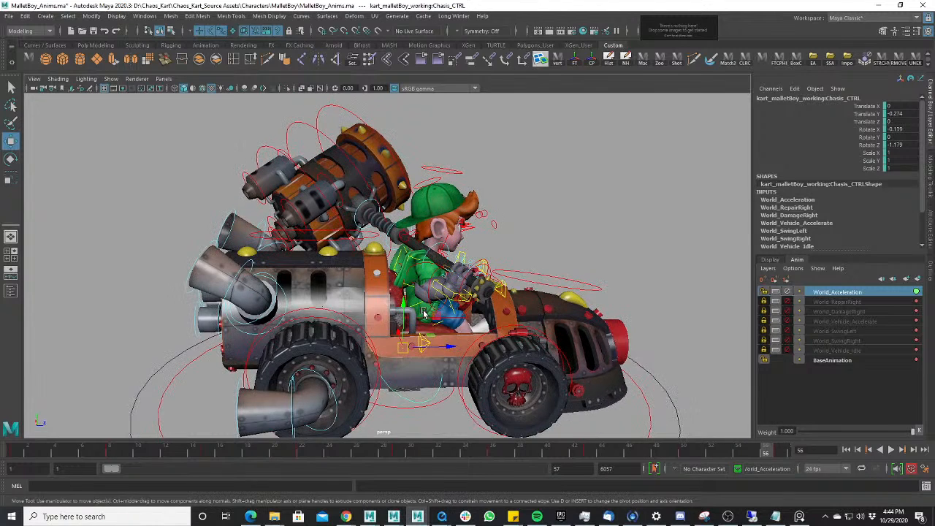
key("space")
key("space")
key("space")
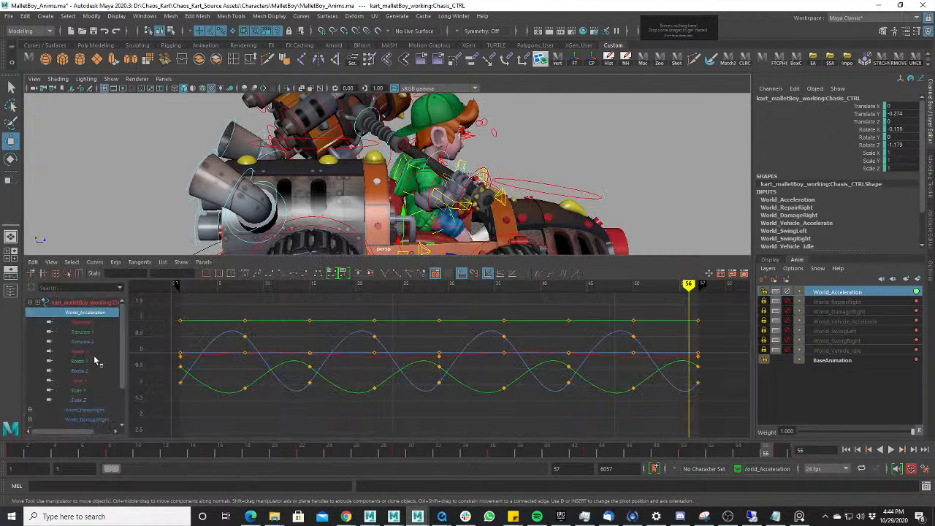
- Isolate the chassis control's Rotate Z curve and raise all of its keys by about 4 to tilt the kart's nose up
left_click(93, 352)
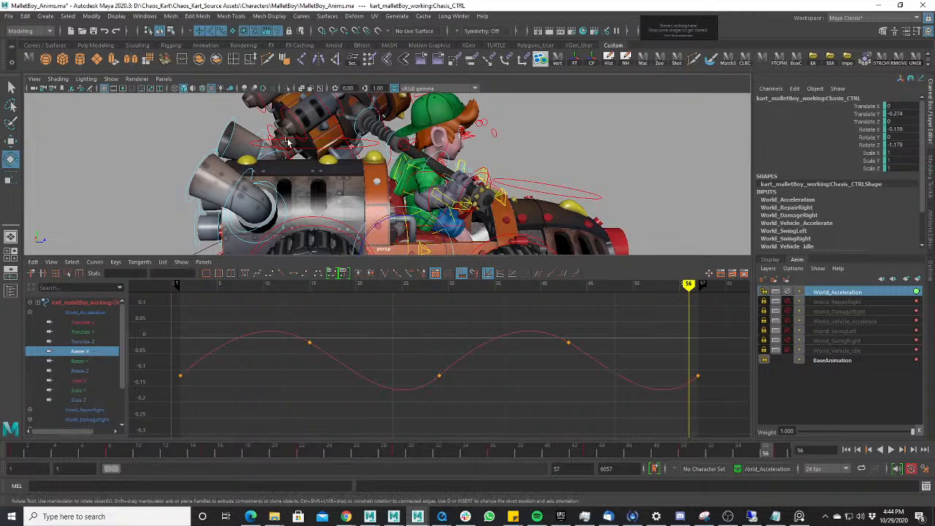
key("e")
left_click(93, 372)
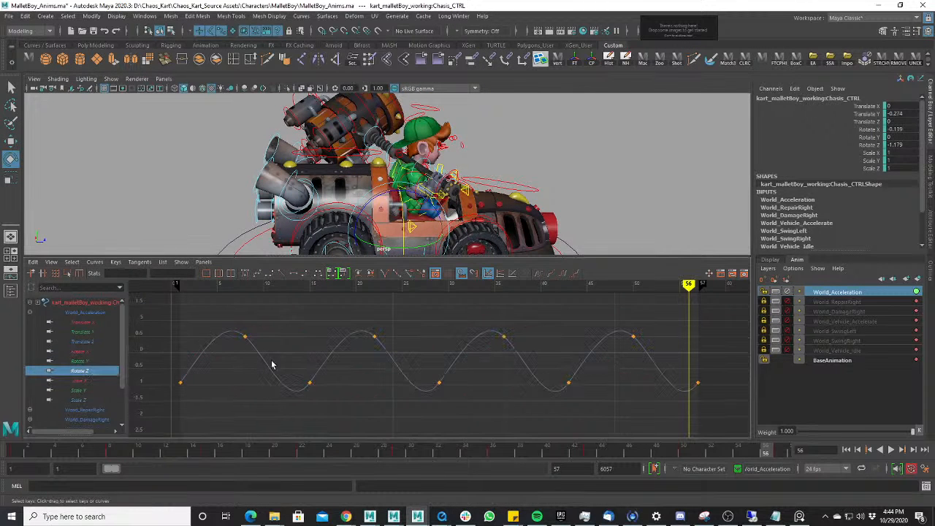
left_click_drag(338, 375, 337, 375)
middle_click_drag(343, 314, 340, 293)
scroll(311, 328, "down", 3)
middle_click_drag(362, 368, 360, 344)
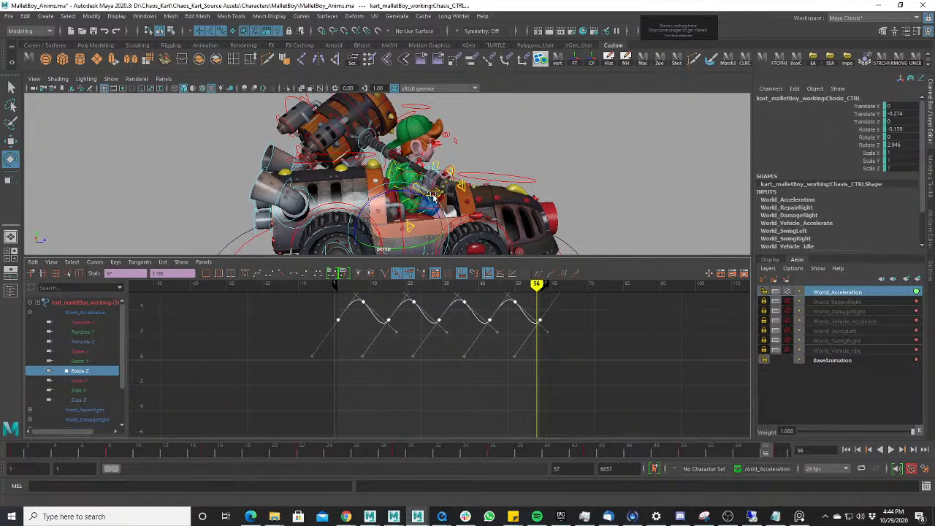
- Scrub and play the World_Acceleration loop in the enlarged perspective view to examine the chassis tilt
key("space")
scroll(621, 192, "up", 5)
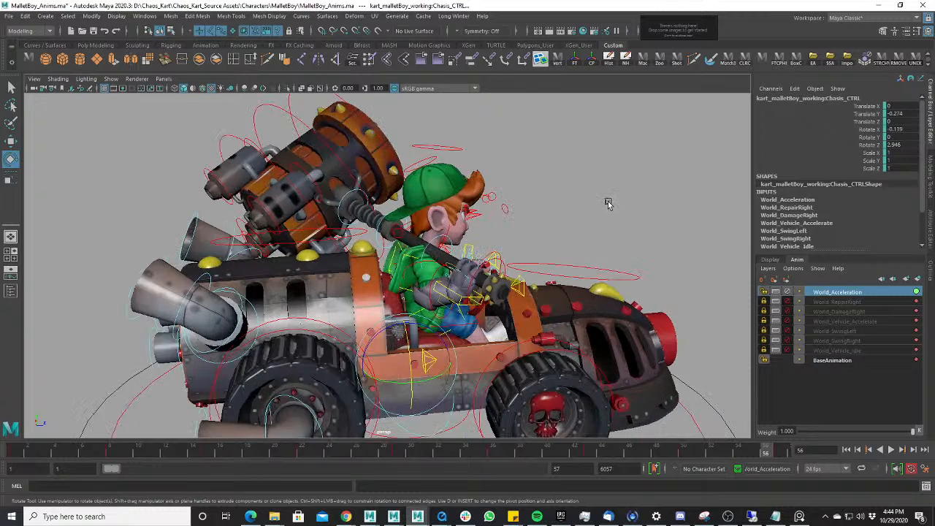
key("space")
scroll(511, 222, "down", 5)
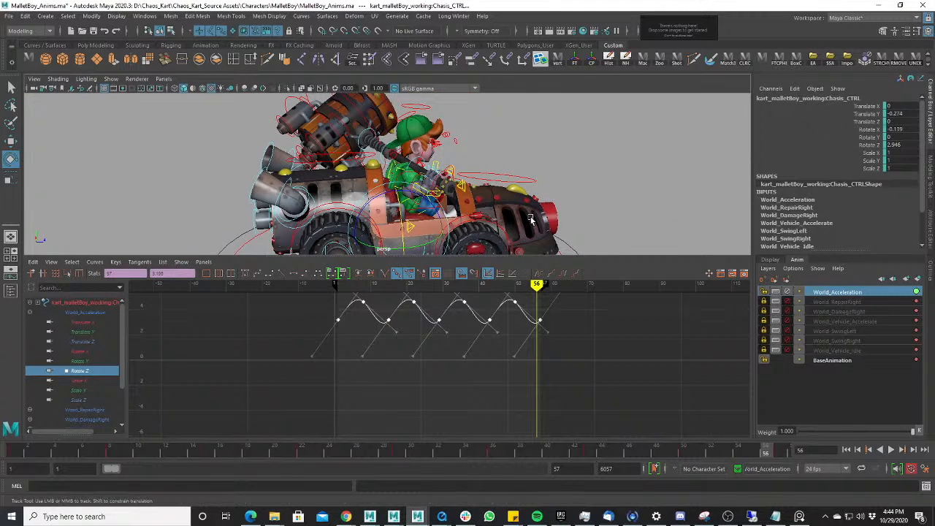
left_click_drag(35, 454, 152, 454)
key("space")
scroll(407, 217, "up", 4)
left_click_drag(407, 217, 561, 274, "alt")
key("alt+v")
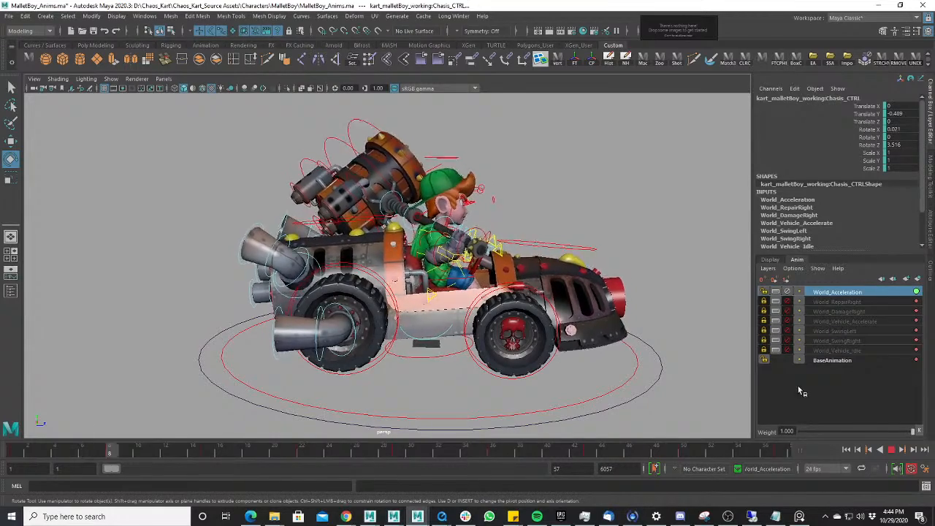
left_click(892, 449)
- Examine the tilted kart's paused pose from the rear quarter and the side
left_click_drag(445, 216, 481, 200, "alt")
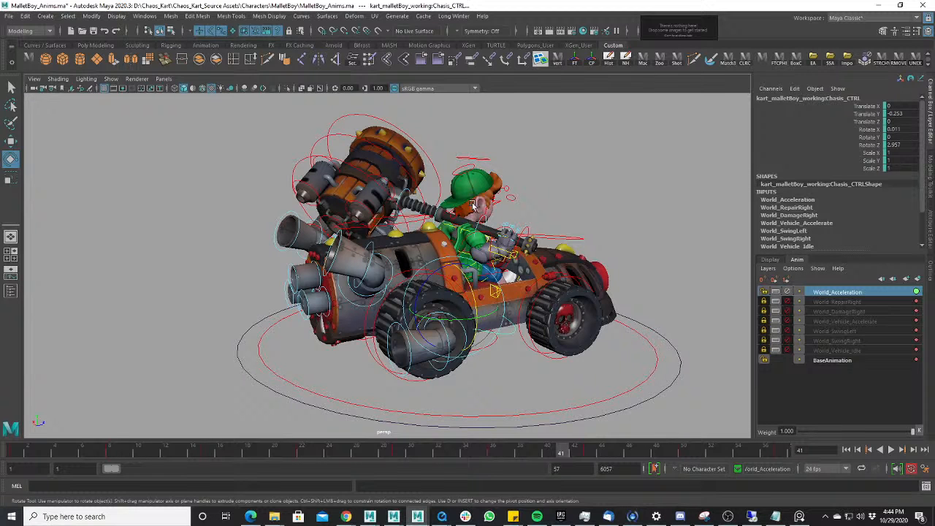
left_click_drag(547, 213, 528, 213, "alt")
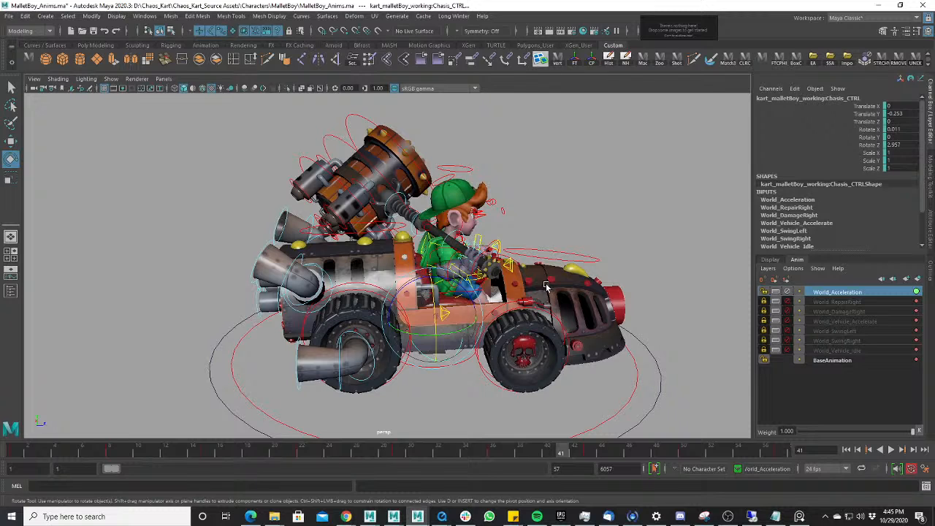
left_click_drag(506, 249, 471, 274, "alt")
right_click_drag(438, 274, 489, 281, "alt")
left_click_drag(489, 285, 461, 279, "alt")
right_click_drag(461, 279, 187, 375, "alt")
middle_click_drag(186, 376, 172, 408, "alt")
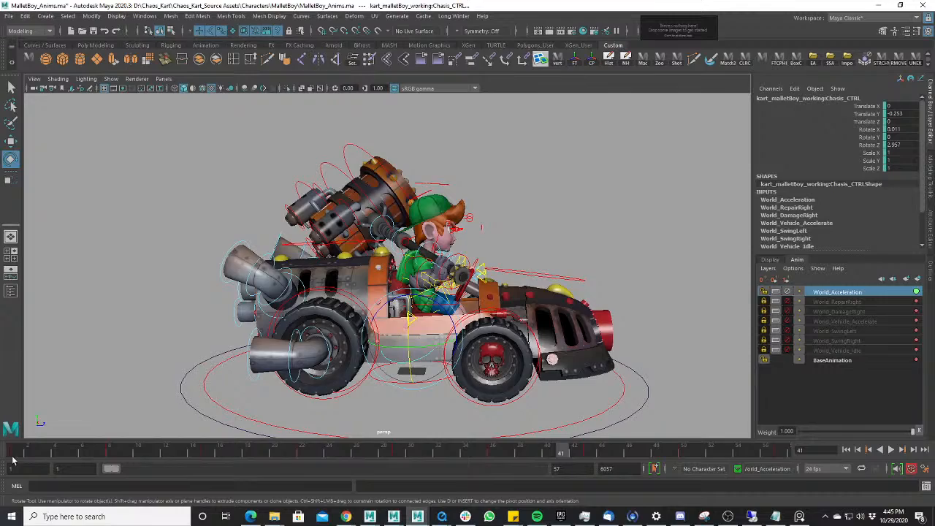
- Play the World_Acceleration loop from the start and examine the kart, driver and mallet motion from the side and rear
left_click_drag(12, 460, 649, 431)
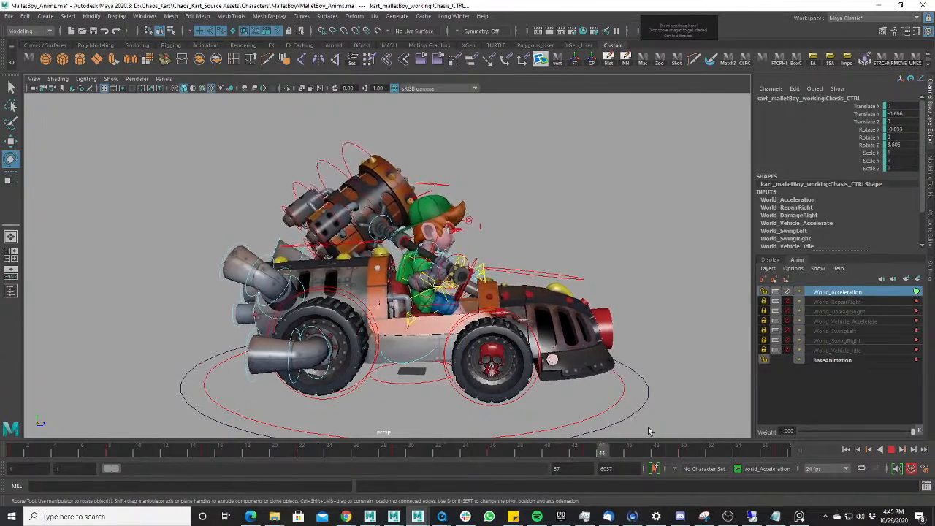
key("alt+v")
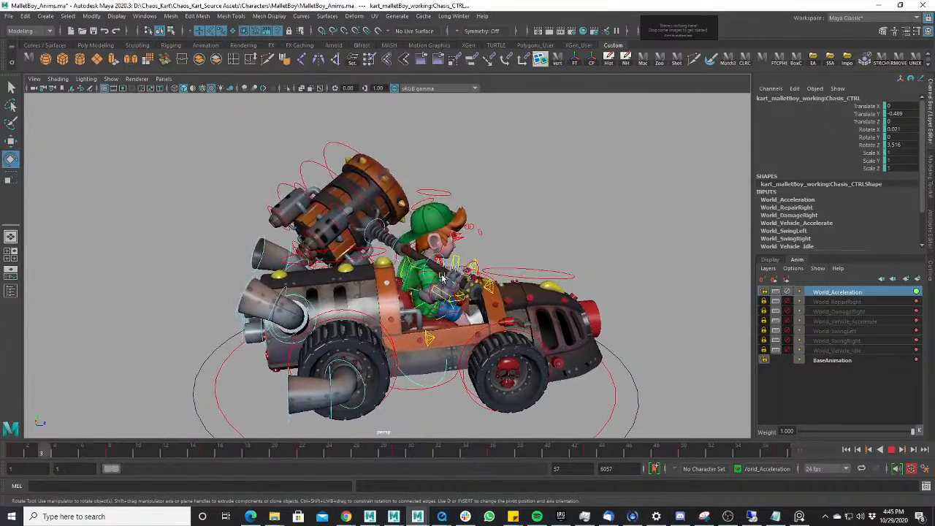
mouse_move(442, 276)
left_mouse_down("alt")
mouse_move(530, 271)
mouse_move(439, 261)
left_mouse_up("alt")
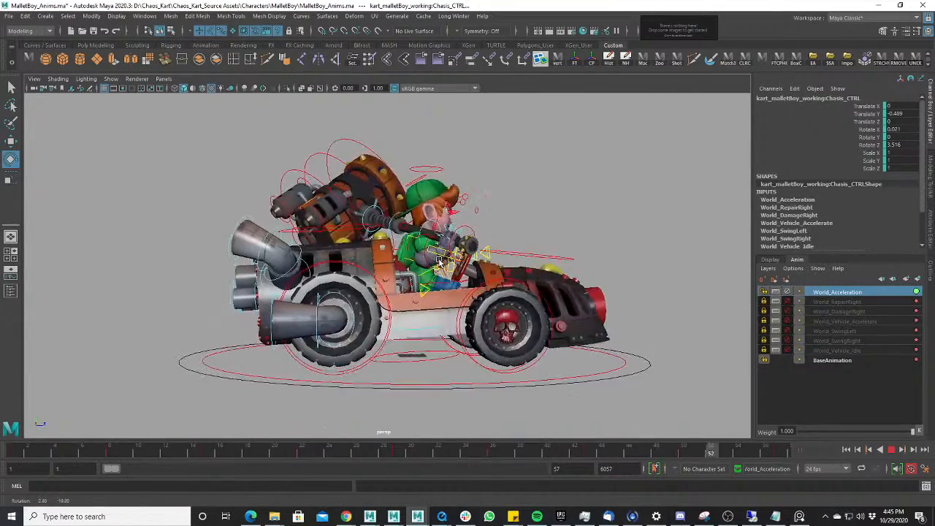
scroll(439, 262, "up", 5)
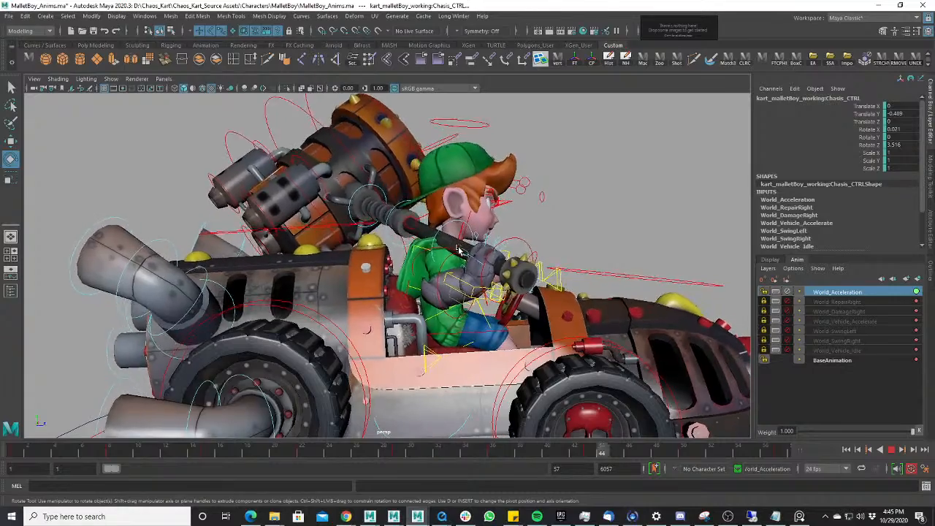
scroll(459, 251, "down", 4)
left_click_drag(459, 250, 553, 334, "alt")
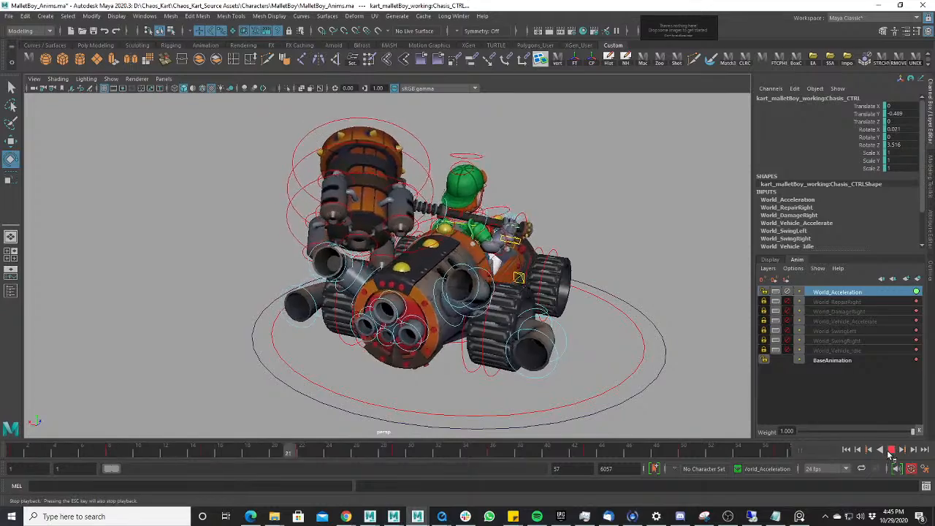
left_click_drag(599, 363, 527, 353, "alt")
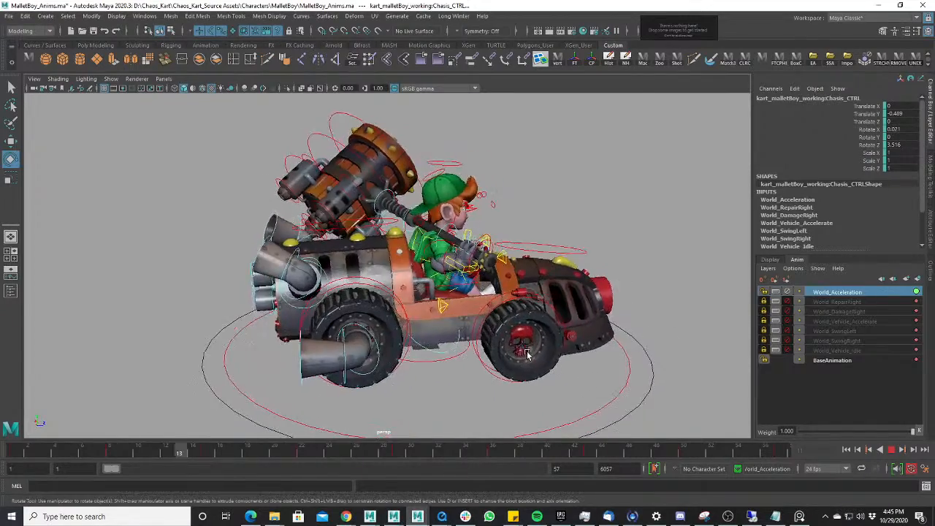
scroll(527, 353, "up", 2)
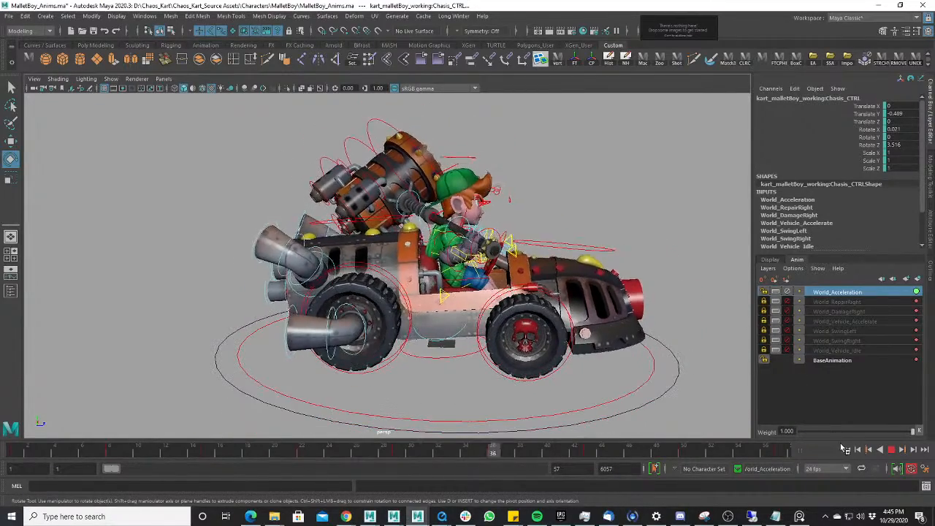
left_click(892, 450)
scroll(323, 207, "down", 5)
scroll(322, 207, "up", 4)
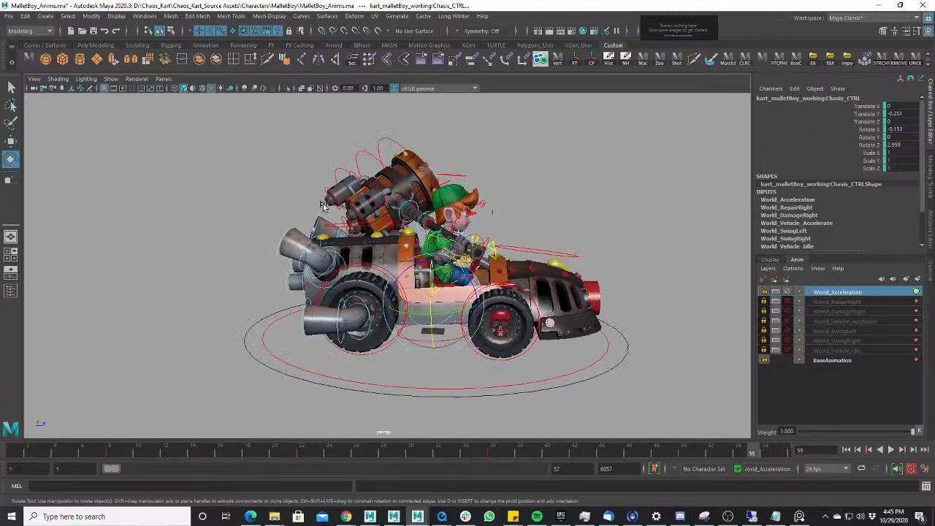
- Select all the kart, driver and mallet controls, set the playback end to 60 and scale their keys so the loop ends at frame 45
key("alt+v")
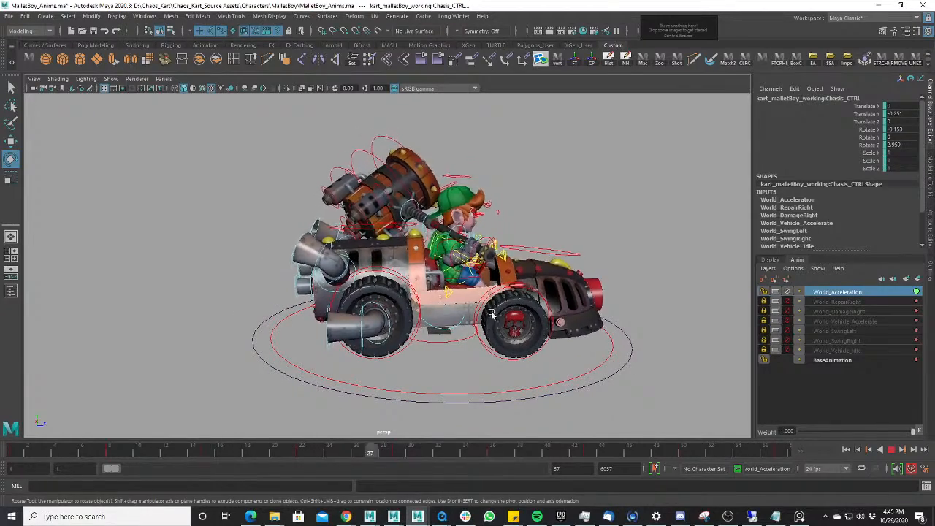
left_click(893, 451)
scroll(510, 200, "down", 4)
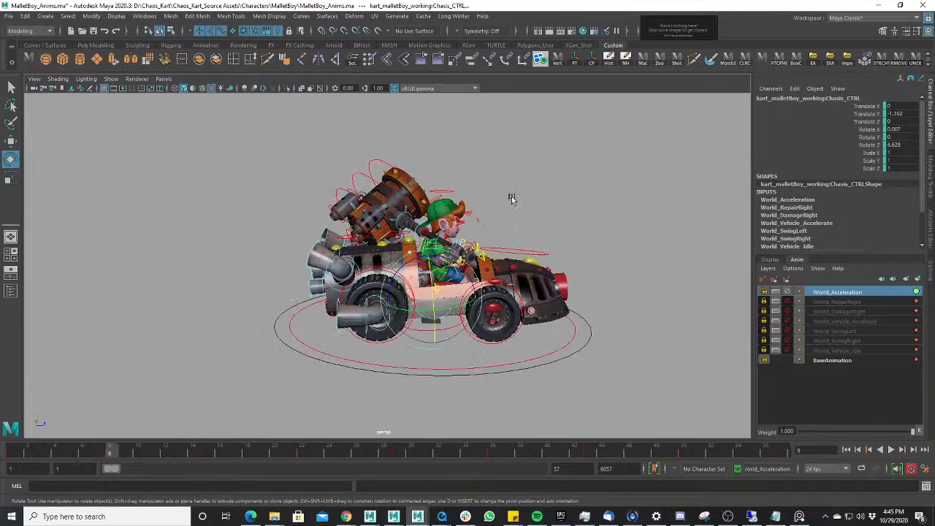
left_click_drag(260, 166, 605, 350)
key("f")
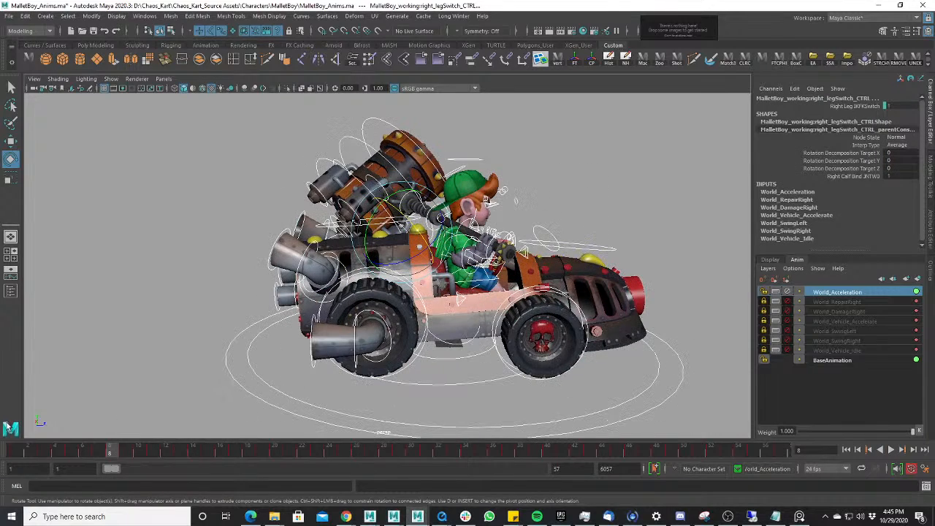
left_click_drag(15, 453, 840, 490, "shift")
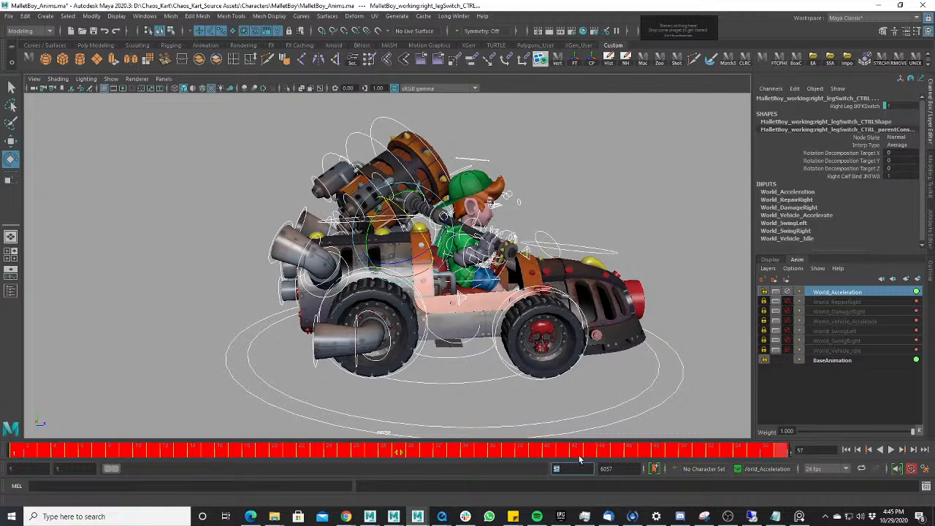
type("60")
key("Return")
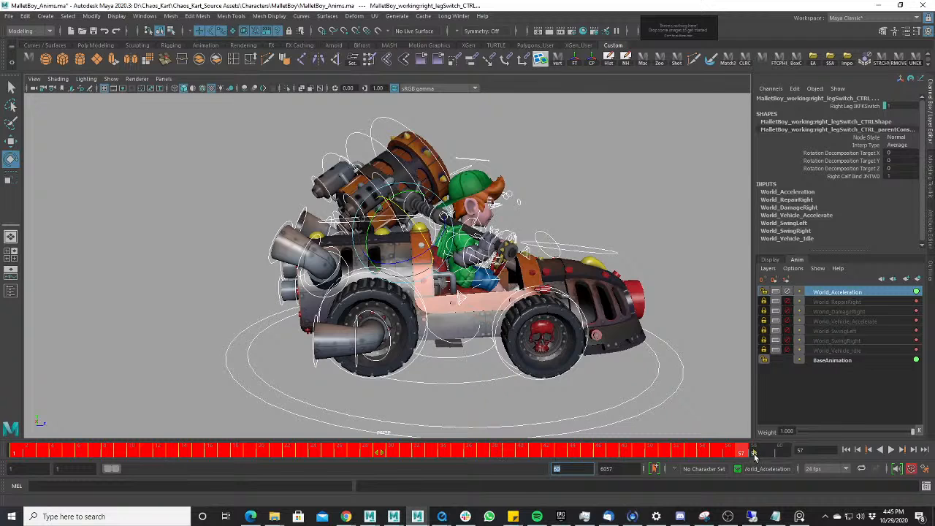
left_click_drag(749, 456, 586, 464, "shift")
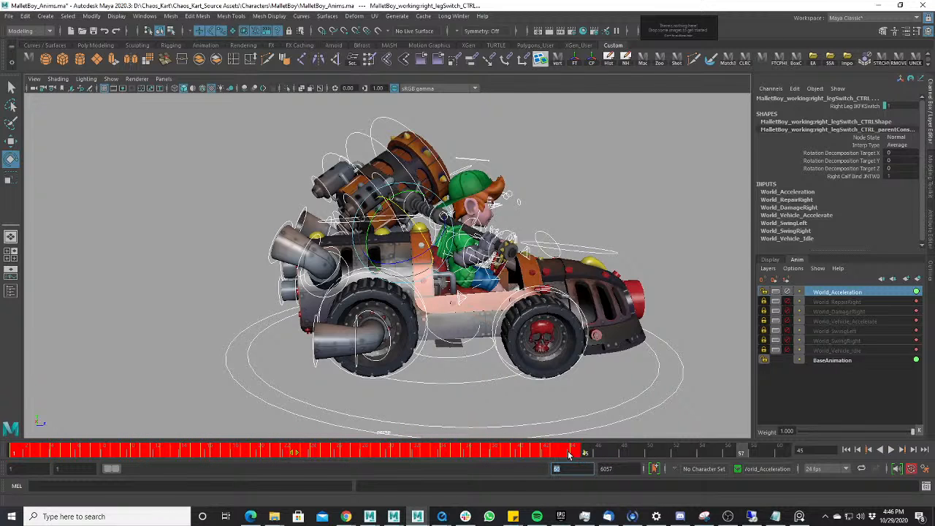
- Snap the retimed keys to whole frames and set the playback range to end at frame 44
right_click(569, 454)
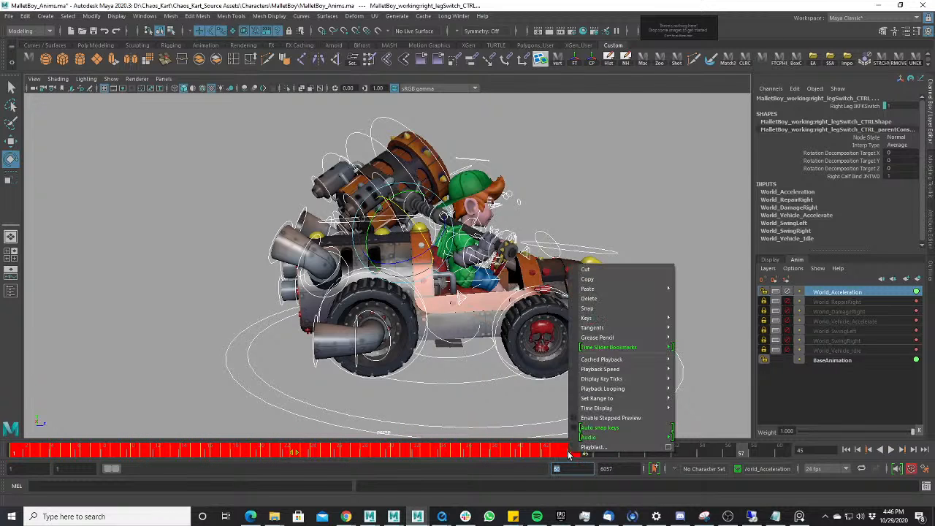
left_click(606, 310)
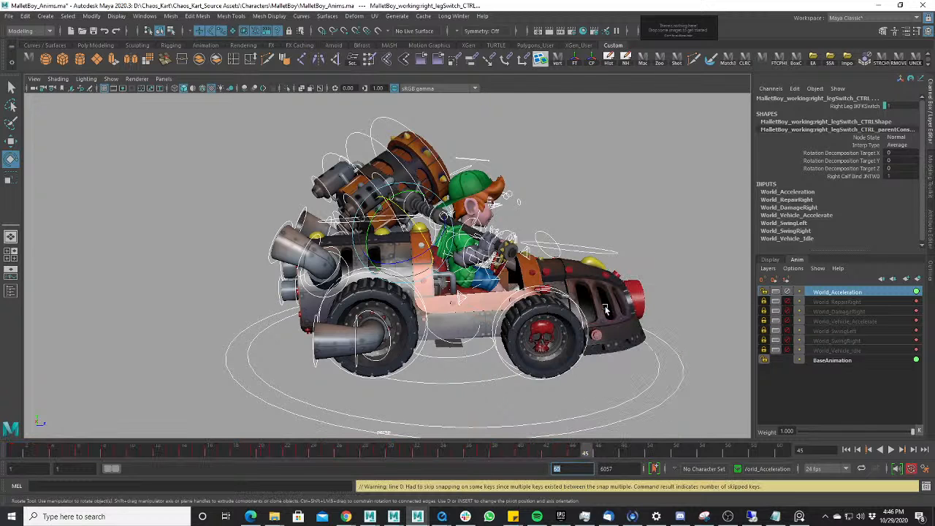
key("alt+v")
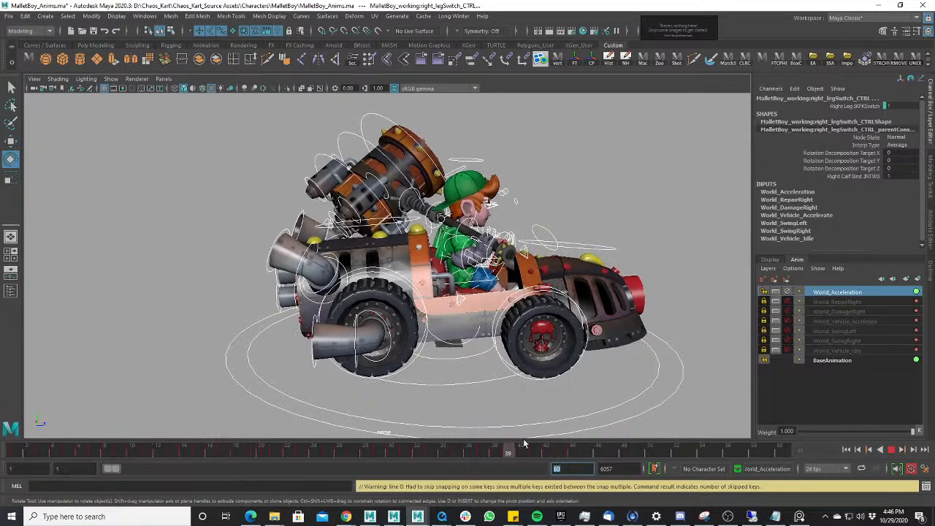
left_click(573, 448)
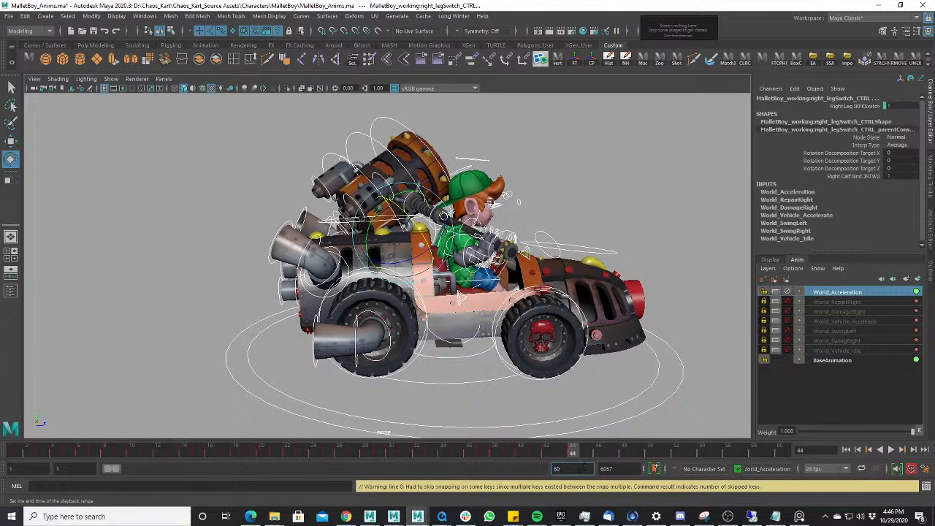
type("4")
key("Return")
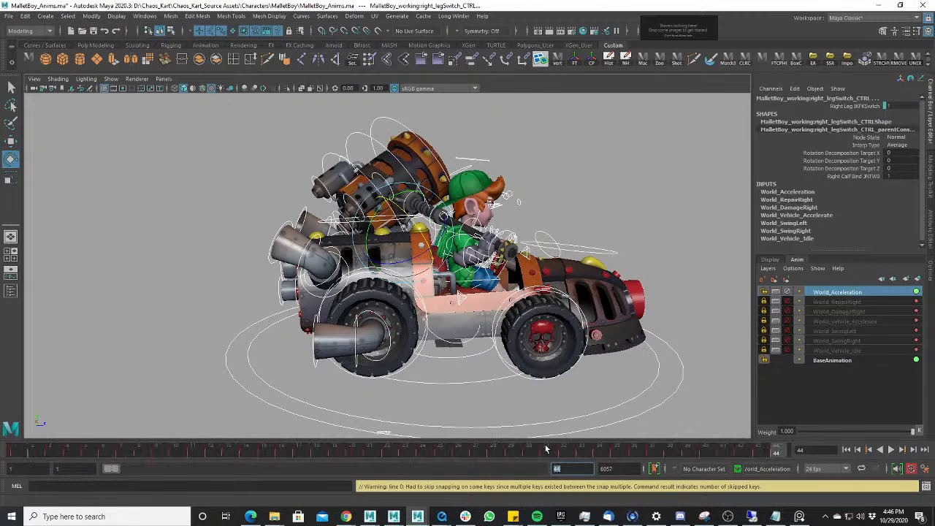
- Set a key on all the selected controls at frame 19 of the shortened loop
left_click_drag(121, 454, 343, 454)
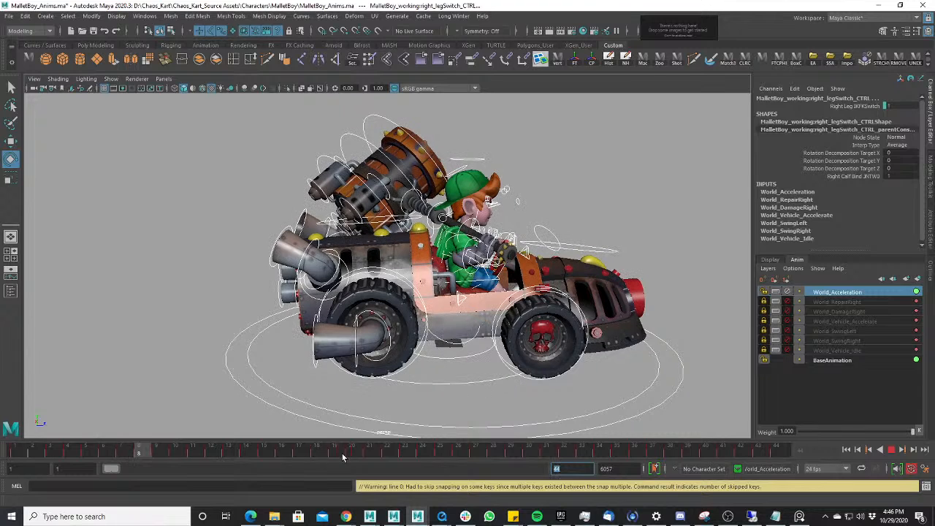
right_click_drag(450, 305, 336, 349, "alt")
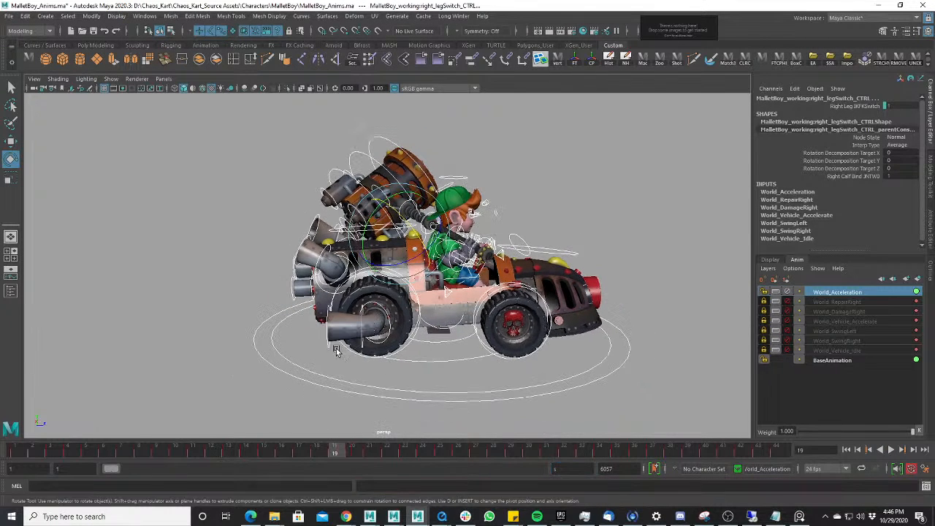
mouse_move(351, 459)
left_mouse_down()
mouse_move(351, 450)
mouse_move(378, 450)
mouse_move(331, 451)
mouse_move(388, 456)
mouse_move(318, 450)
mouse_move(424, 451)
mouse_move(335, 451)
left_mouse_up()
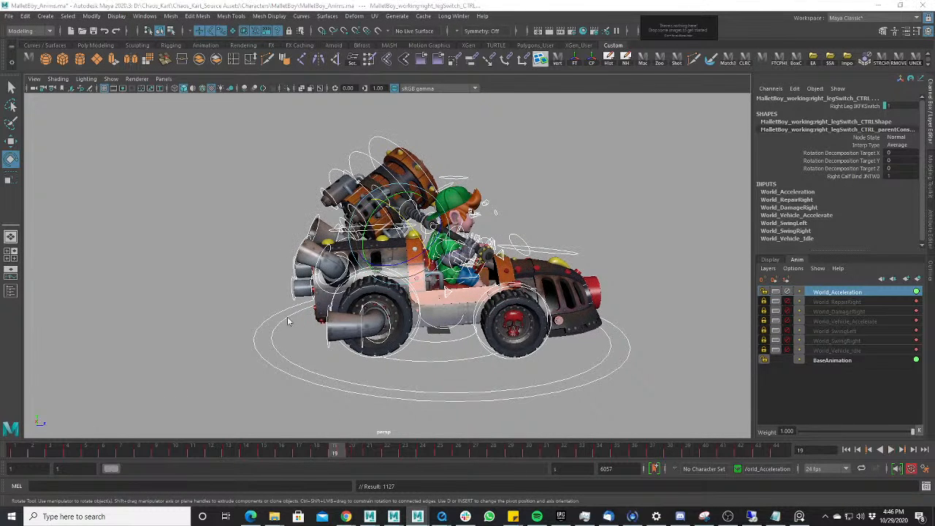
- Show the selected controls' World_Acceleration curves in the Graph Editor, focused on the keys around frame 19
key("space")
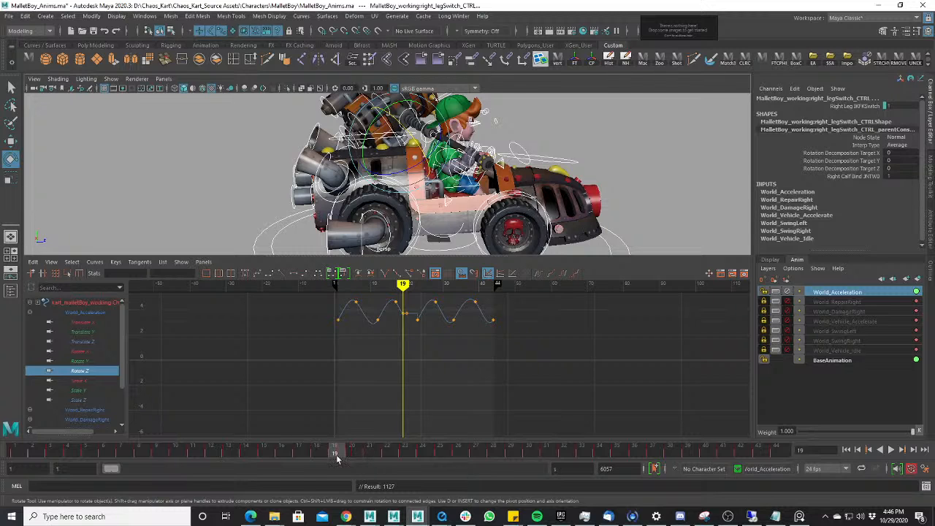
left_click(84, 303)
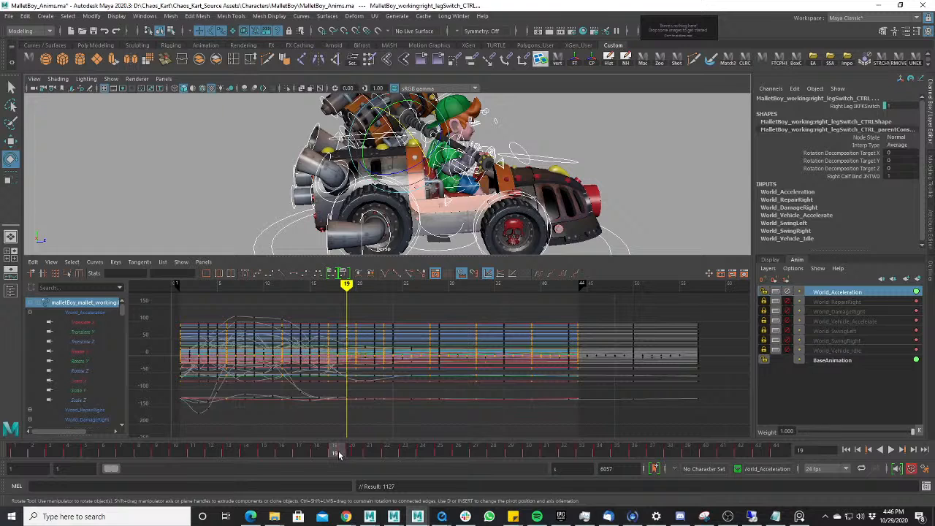
right_click_drag(366, 368, 602, 367, "alt")
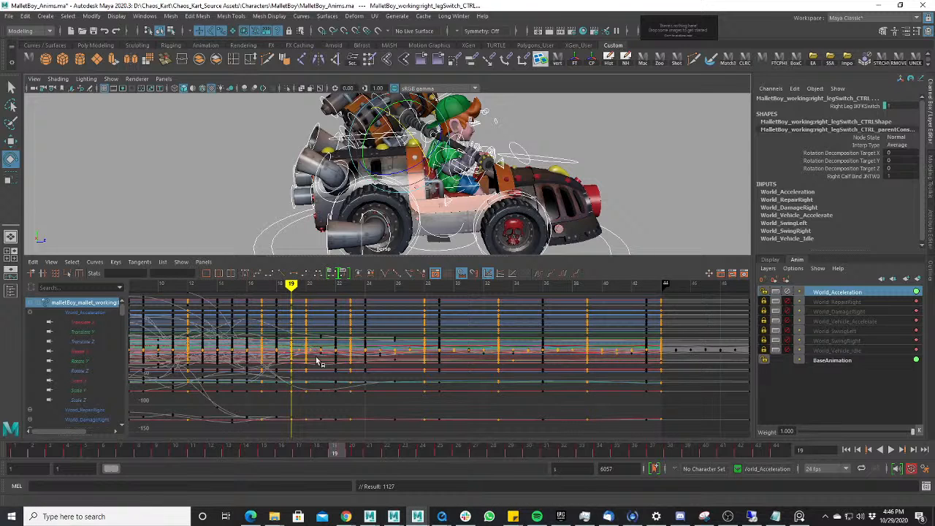
key("ctrl+z")
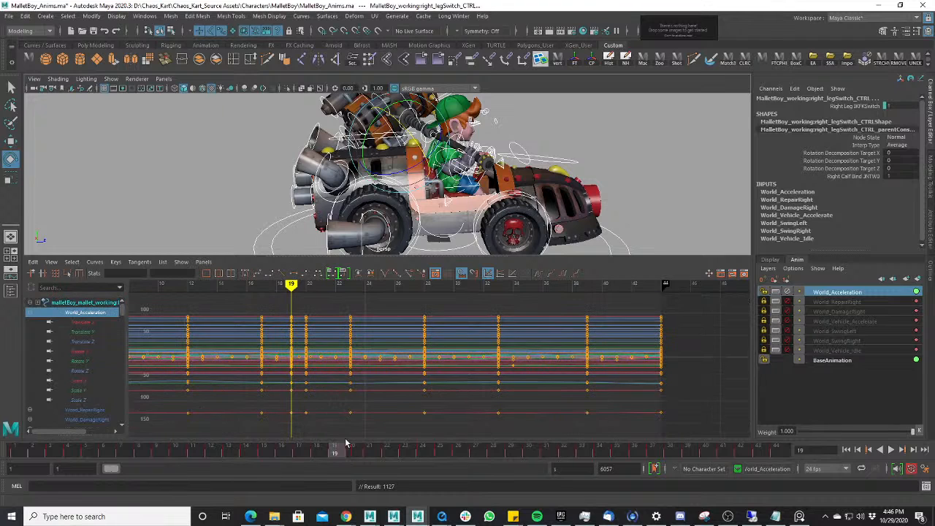
- Try deleting the frame 19 keys from the World_Acceleration curves, and undo the deletion
scroll(438, 187, "down", 2)
key("ctrl+z")
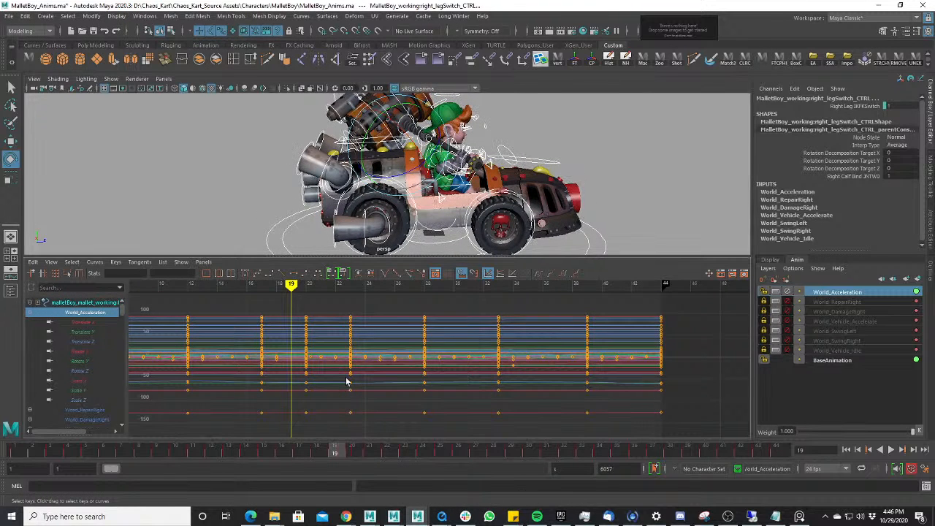
key("ctrl+z")
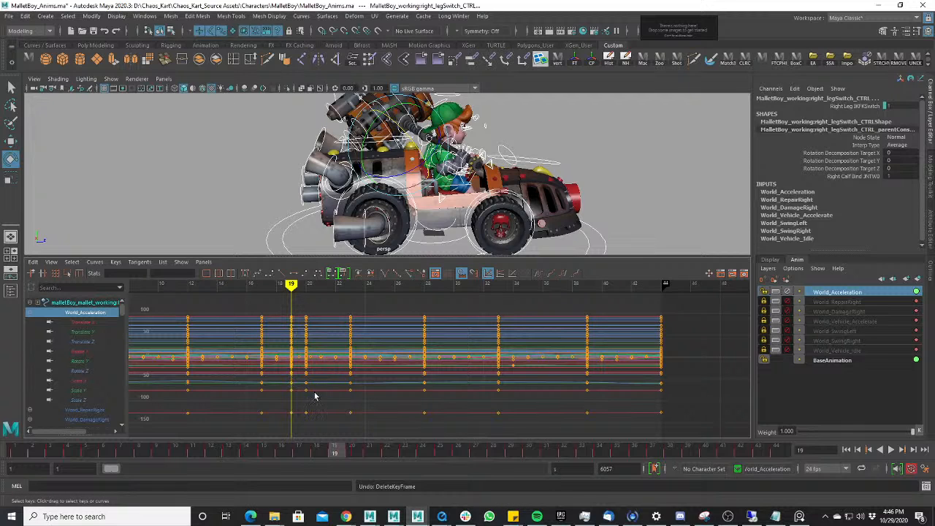
- Check the off-frame key just after frame 19, and key all the selected controls at frames 19 and 20
mouse_move(332, 452)
left_mouse_down()
mouse_move(363, 453)
mouse_move(334, 453)
left_mouse_up()
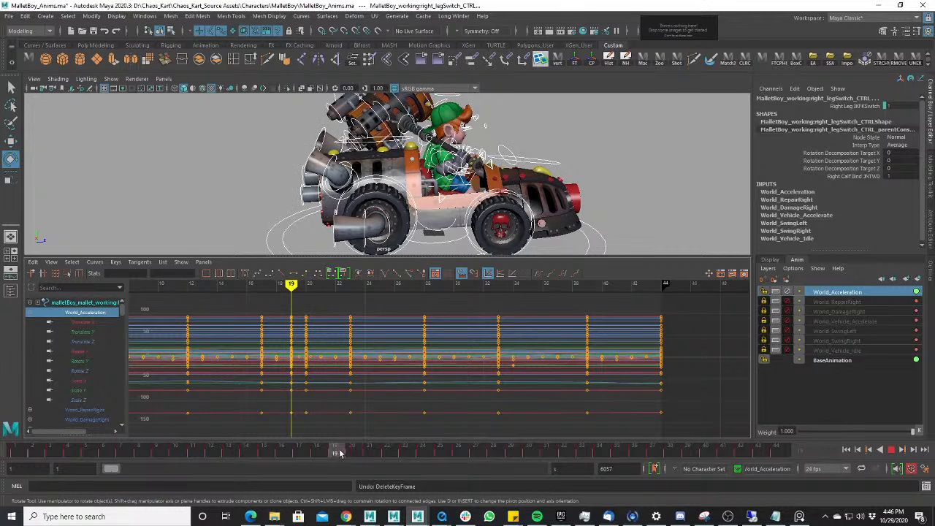
left_click_drag(307, 380, 296, 426)
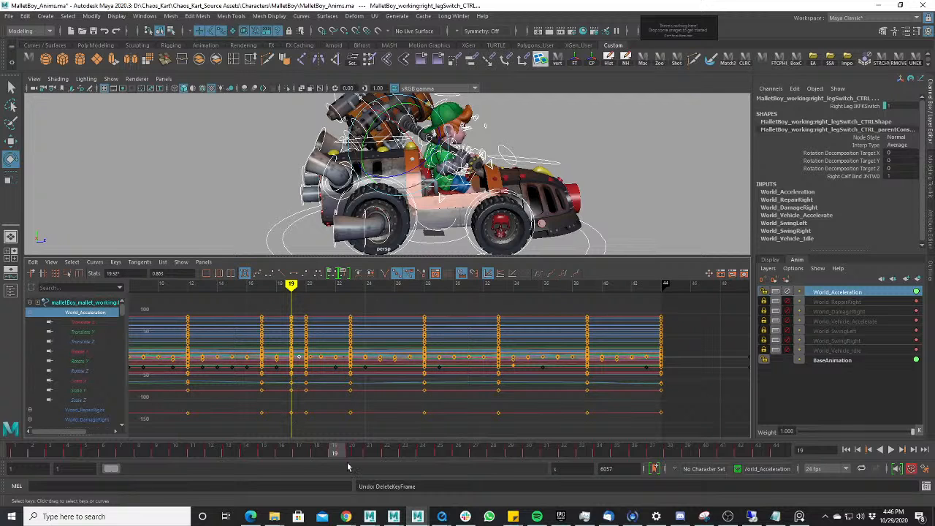
left_click(316, 453)
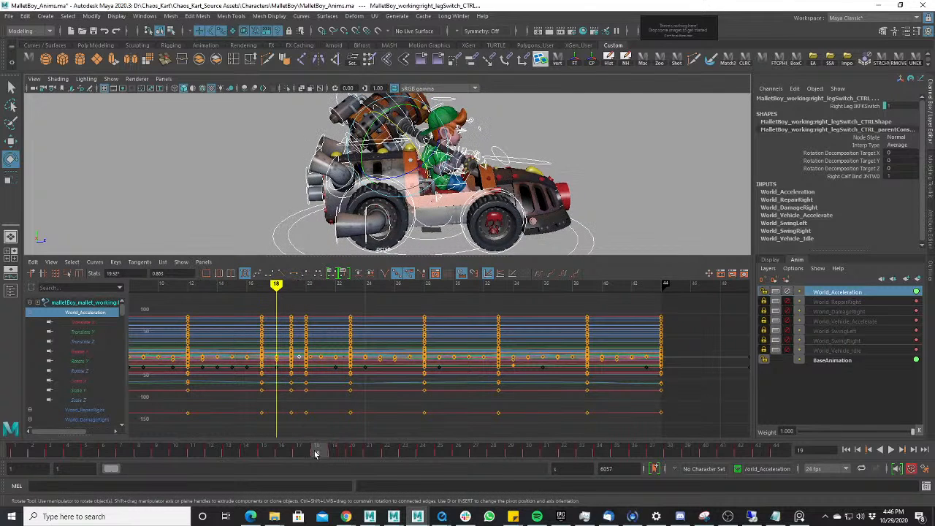
left_click(333, 454)
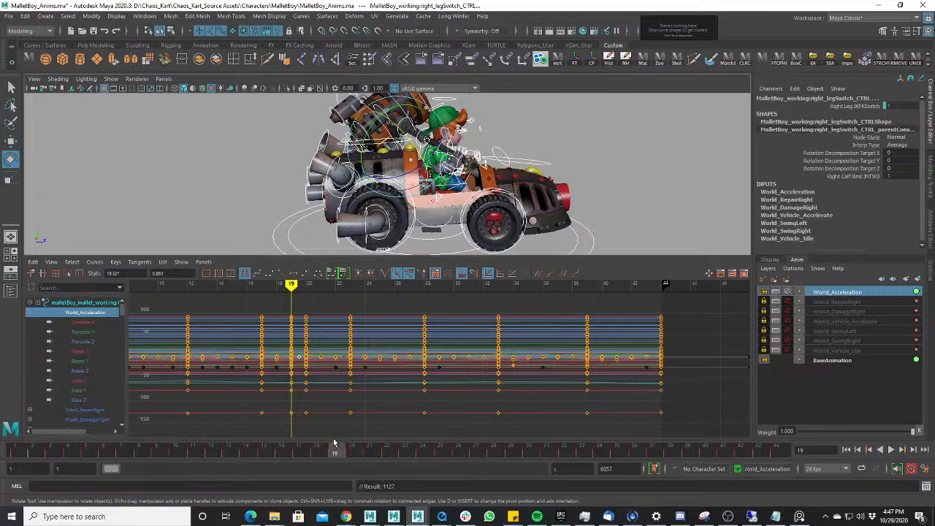
right_click_drag(532, 182, 475, 246, "alt")
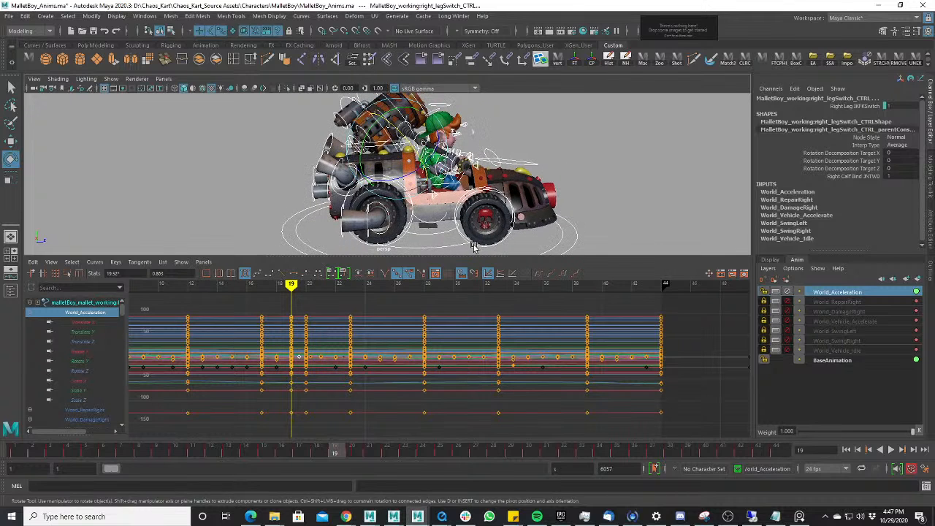
left_click(357, 457)
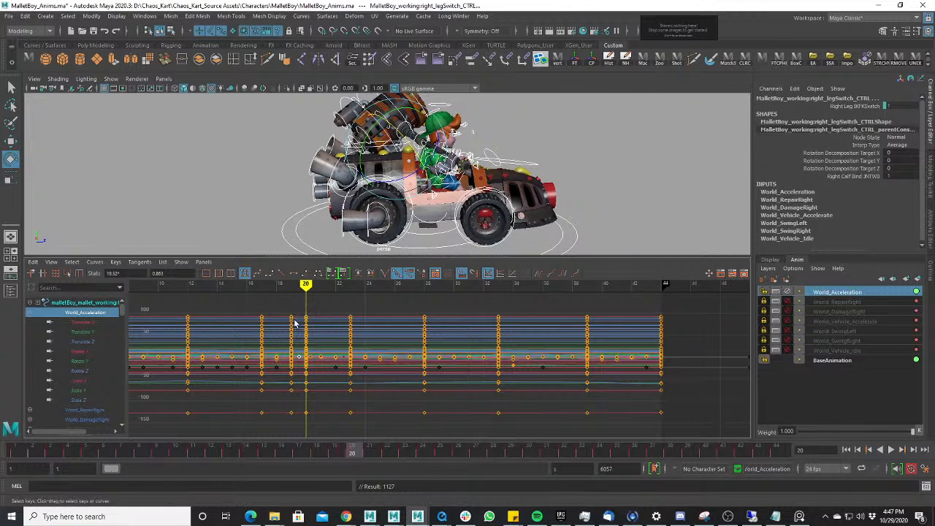
- Box-select the stray keys between frames 19 and 20 and those just after frame 20 in the World_Acceleration curves
left_click(341, 451)
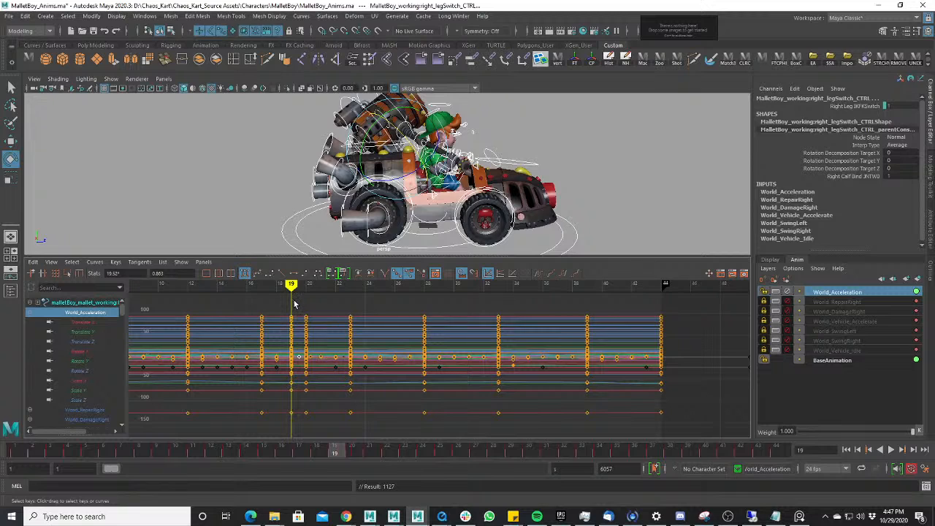
left_click_drag(303, 357, 307, 419)
left_click(296, 398)
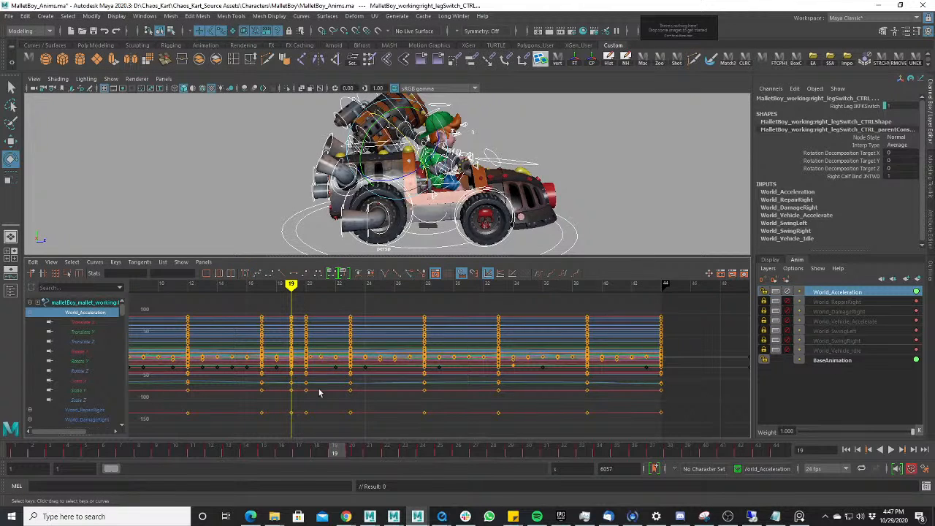
left_click(350, 453)
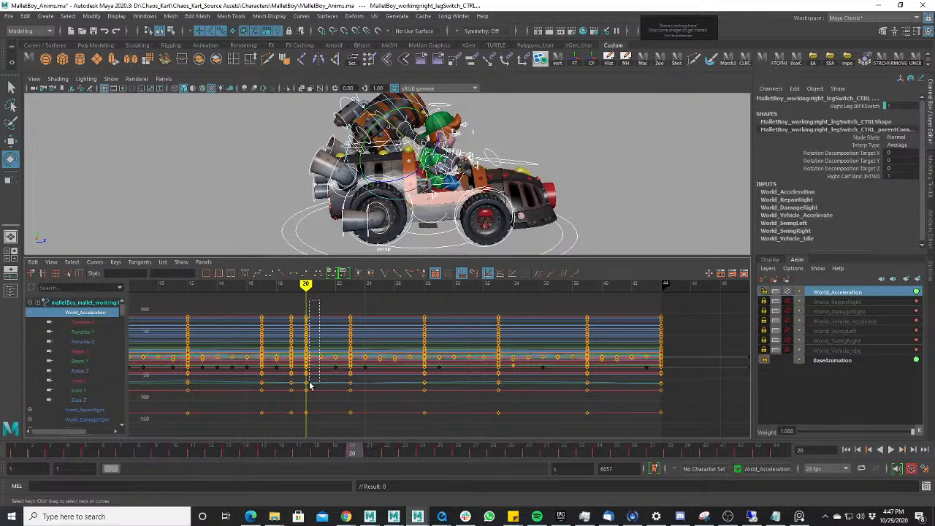
left_click_drag(309, 424, 307, 419)
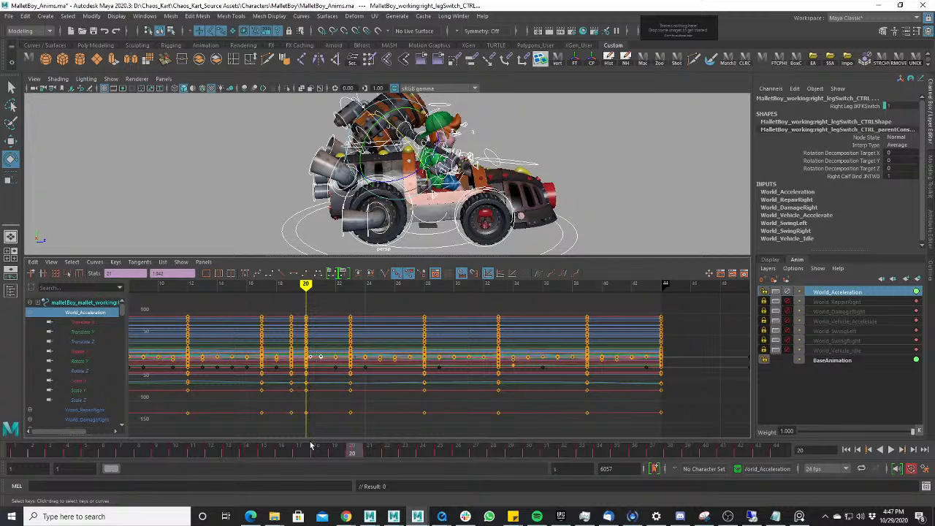
left_click(309, 430)
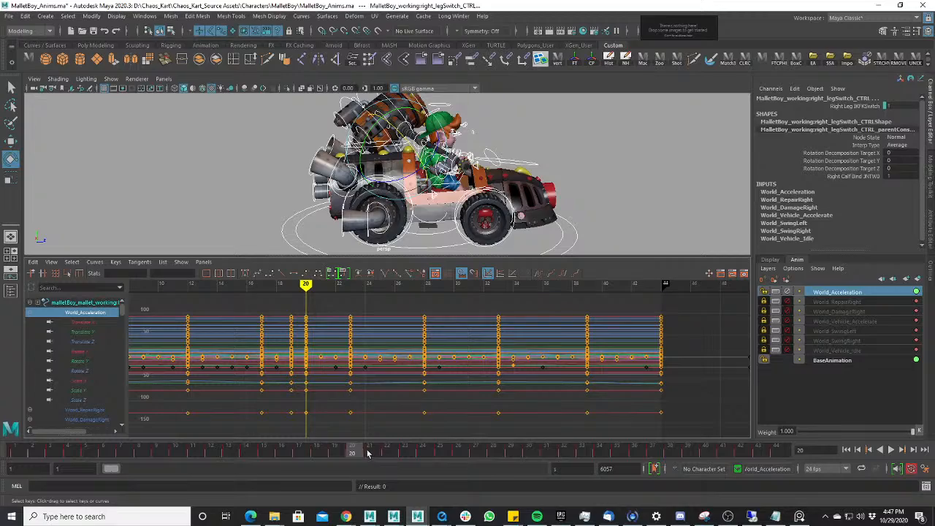
- Play the shortened loop in the enlarged perspective view and examine the driver and mallet motion from a closer angle
key("alt+v")
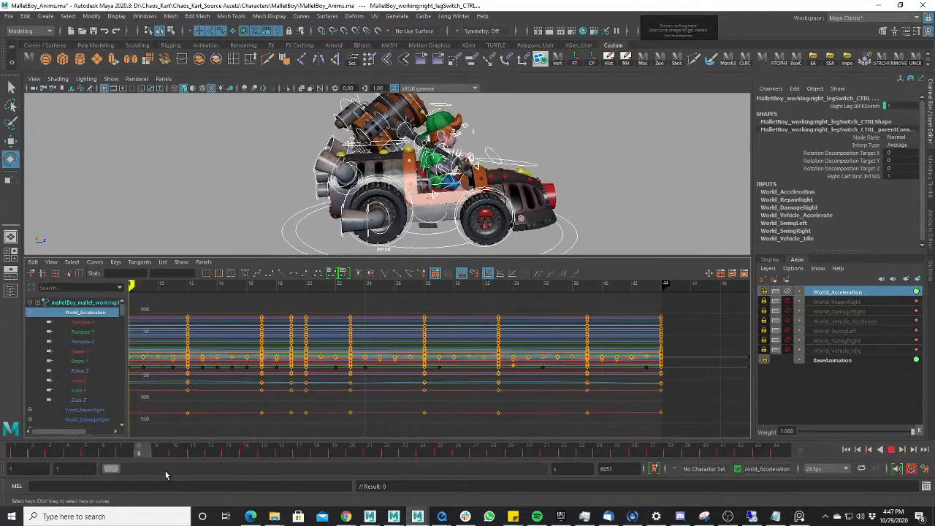
key("alt+v")
key("space")
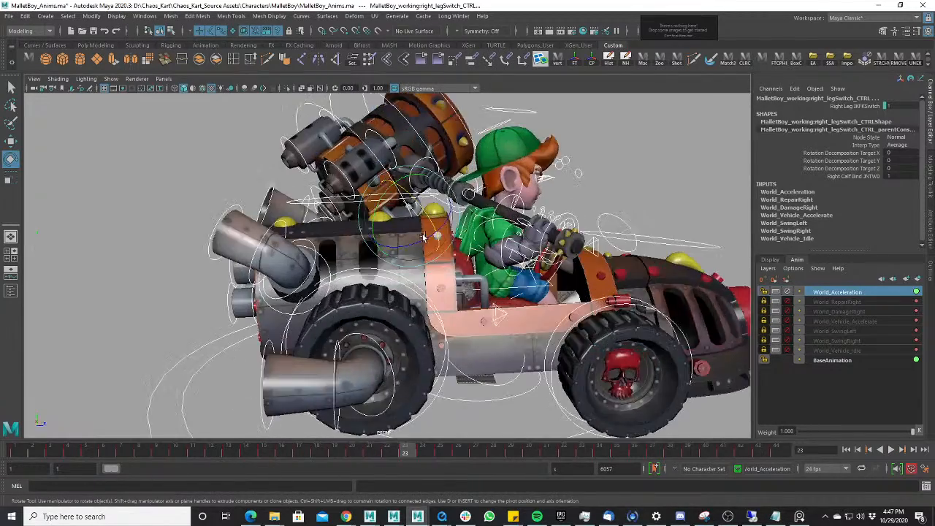
left_click_drag(422, 238, 555, 214, "alt")
key("alt+v")
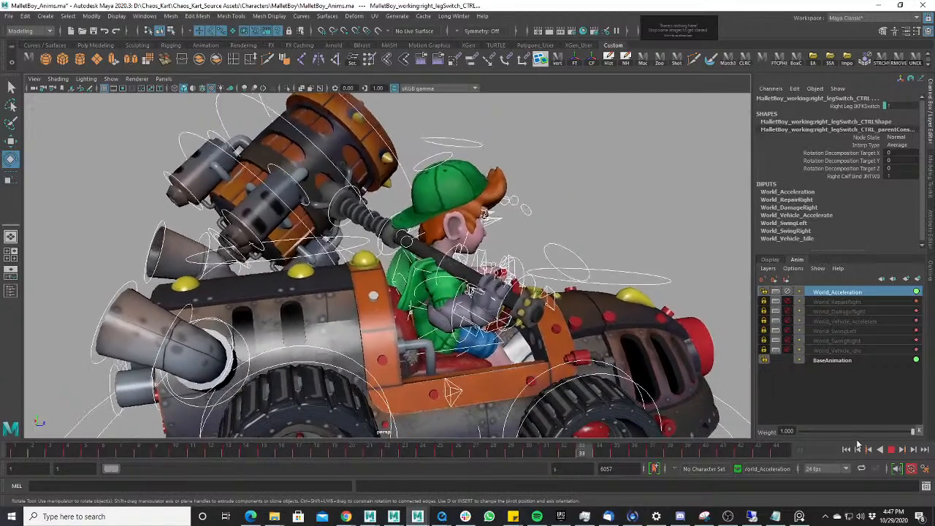
left_click(269, 453)
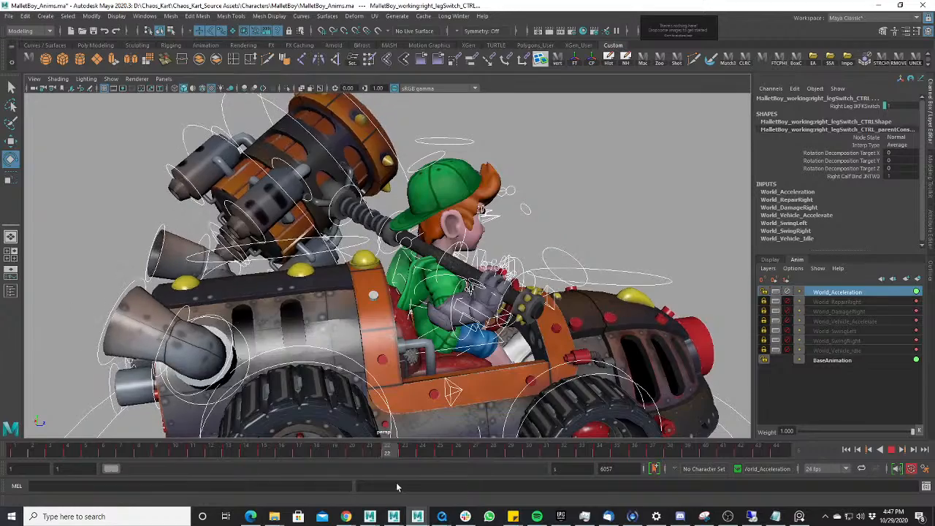
- Check the default in and out tangent types in the animation preferences, and scrub through the frames leading up to 19
left_click_drag(396, 483, 319, 460)
scroll(355, 251, "down", 5)
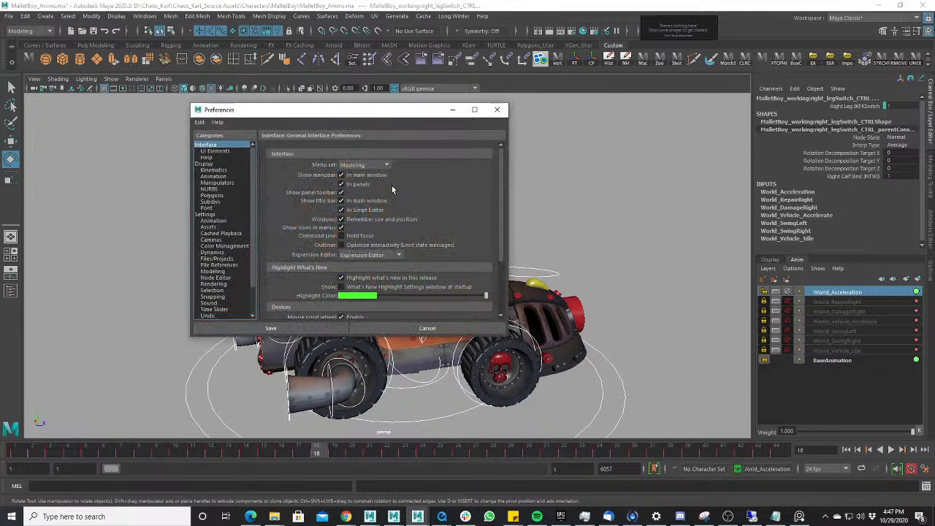
left_click(213, 220)
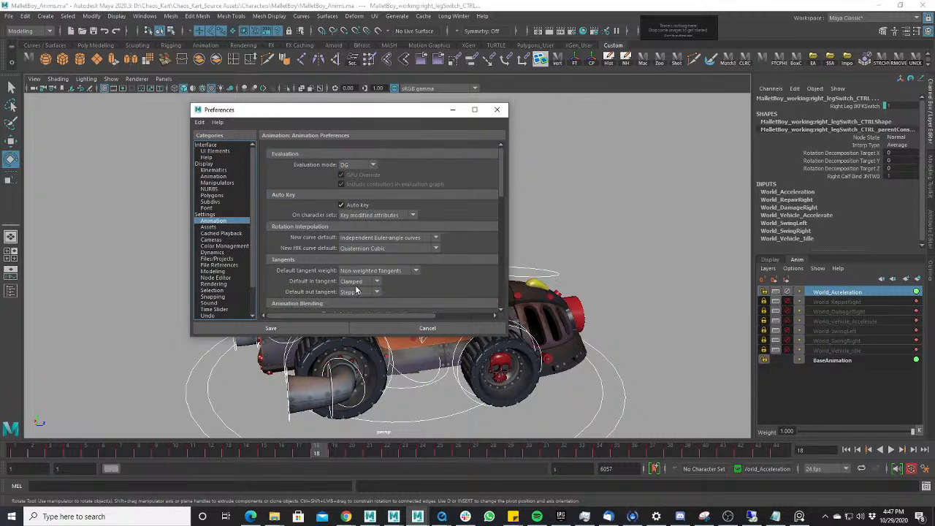
left_click(316, 454)
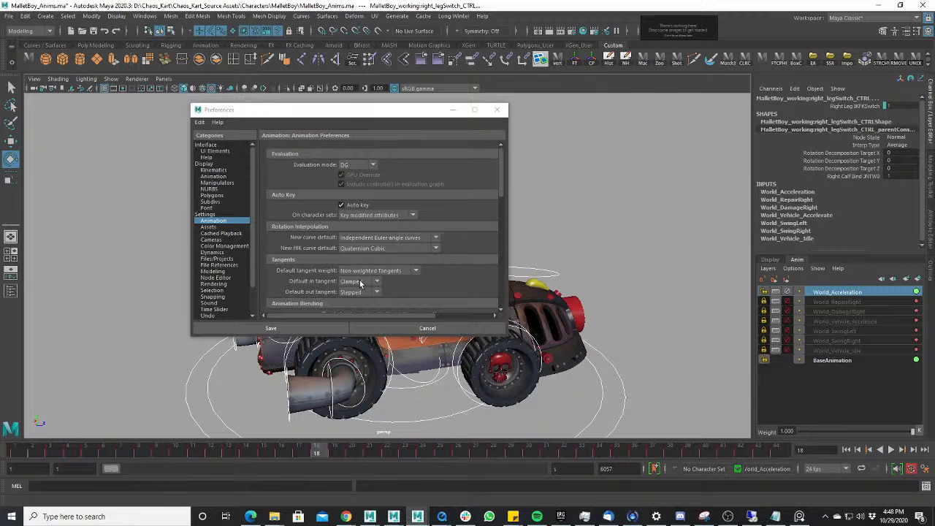
left_click_drag(434, 114, 778, 95)
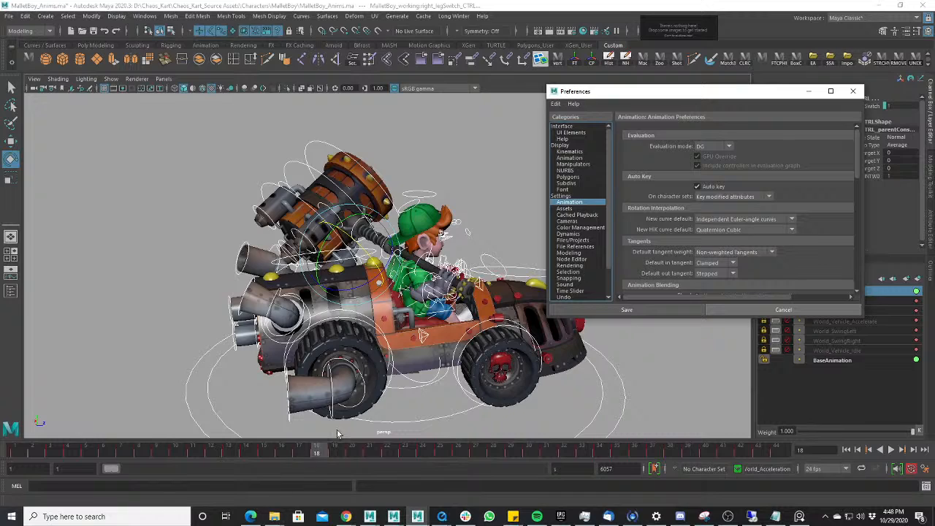
left_click(764, 310)
left_click_drag(317, 459, 269, 464)
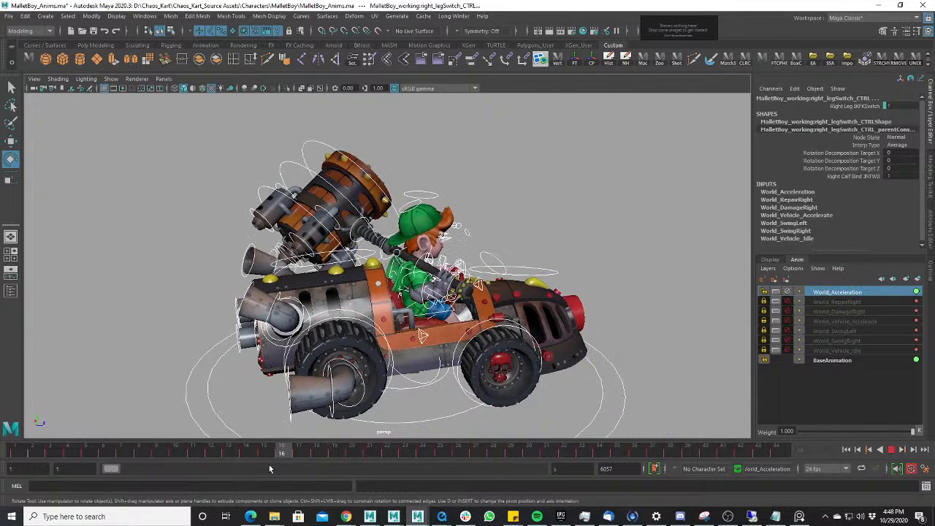
mouse_move(330, 459)
left_mouse_down()
mouse_move(461, 456)
mouse_move(344, 470)
left_mouse_up()
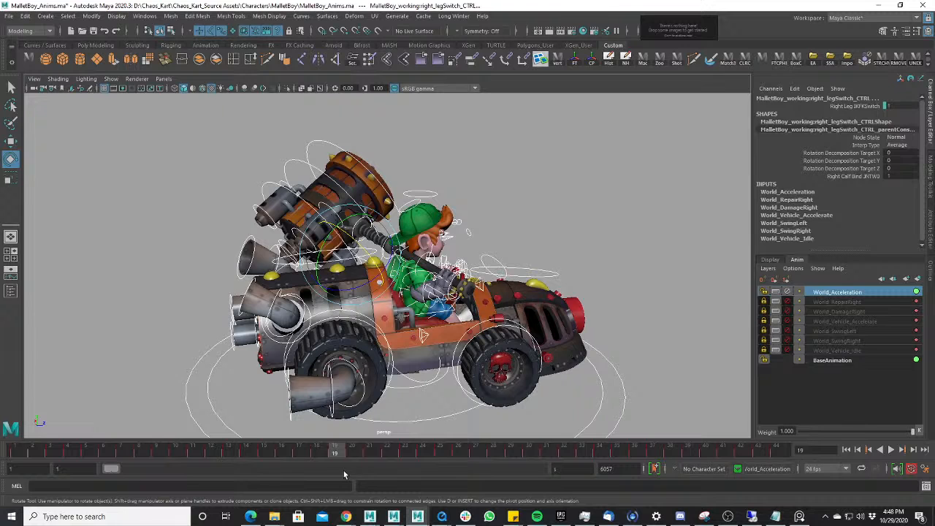
- Set both the default in tangent and the default out tangent to Auto and save the preferences
left_click(567, 207)
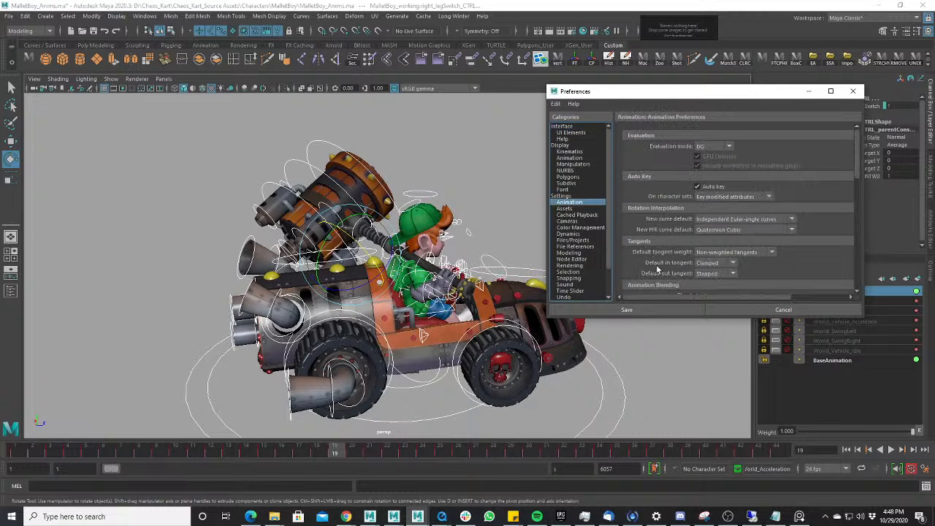
left_click(705, 274)
left_click(716, 341)
left_click(713, 262)
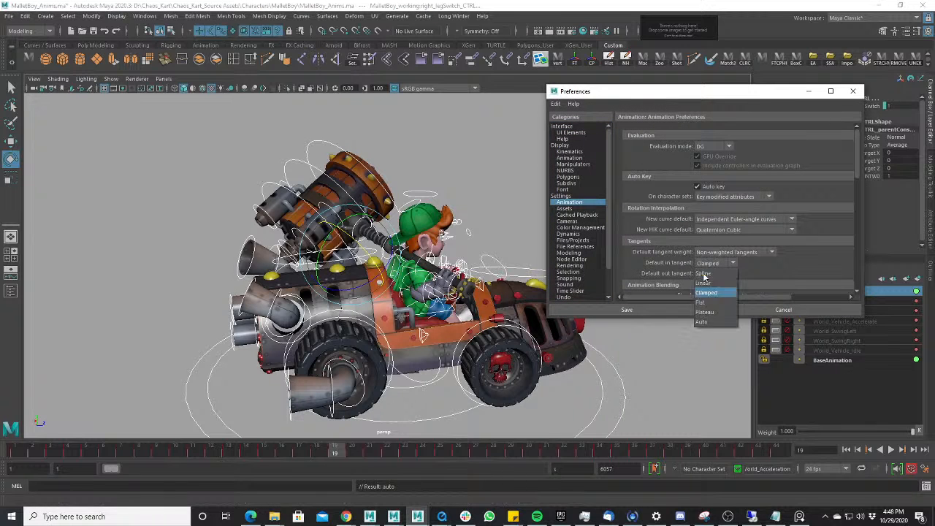
left_click(704, 329)
left_click(685, 308)
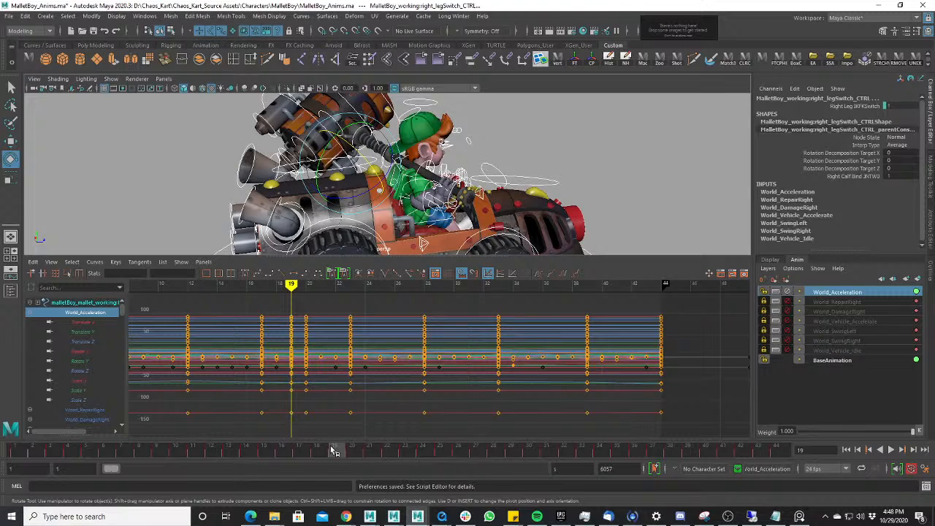
- Set the World_Acceleration keys between about frames 16 and 24 to Auto tangents and play the loop
mouse_move(334, 449)
left_mouse_down()
mouse_move(278, 449)
mouse_move(430, 455)
mouse_move(358, 462)
mouse_move(331, 458)
mouse_move(401, 453)
mouse_move(317, 453)
left_mouse_up()
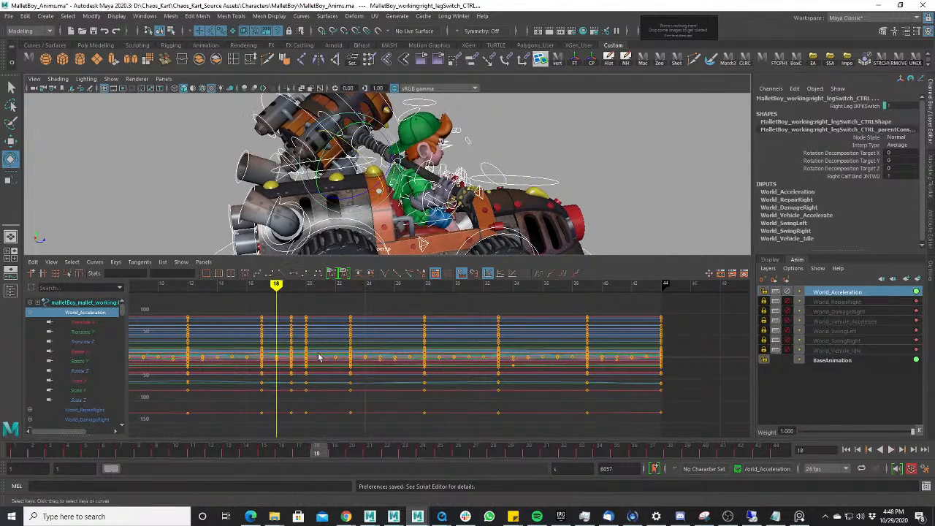
left_click_drag(249, 304, 374, 432)
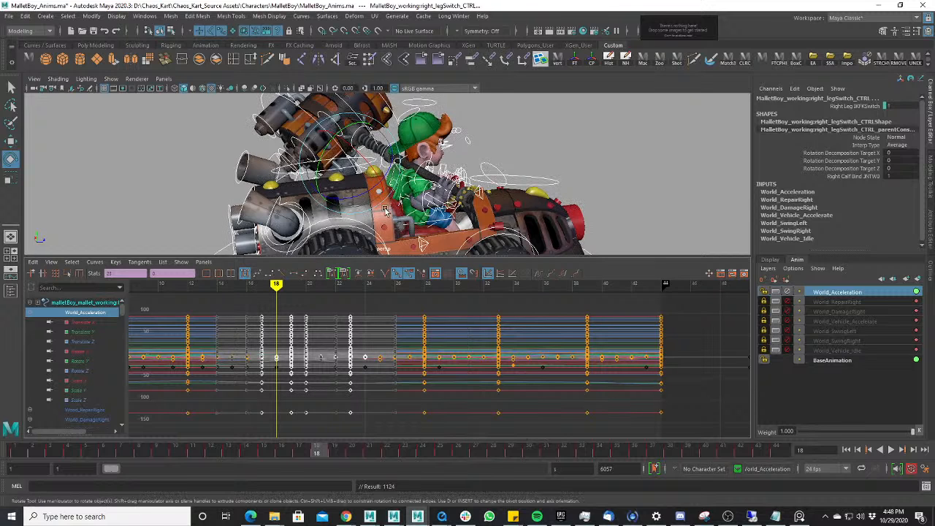
key("space")
key("alt+v")
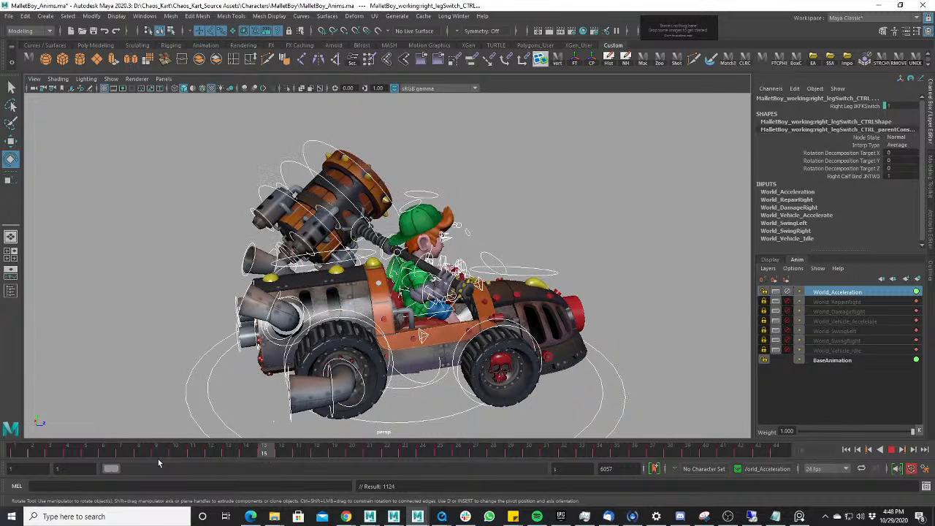
left_click(890, 449)
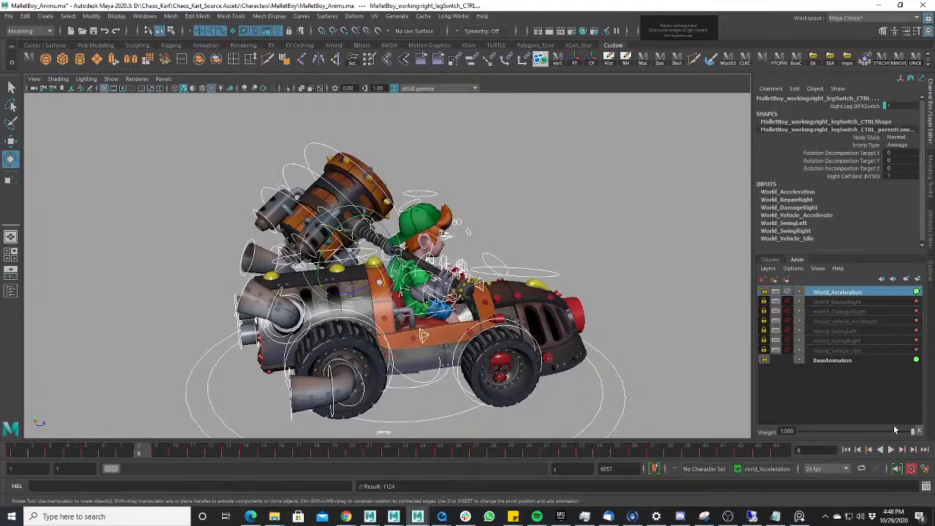
left_click(891, 450)
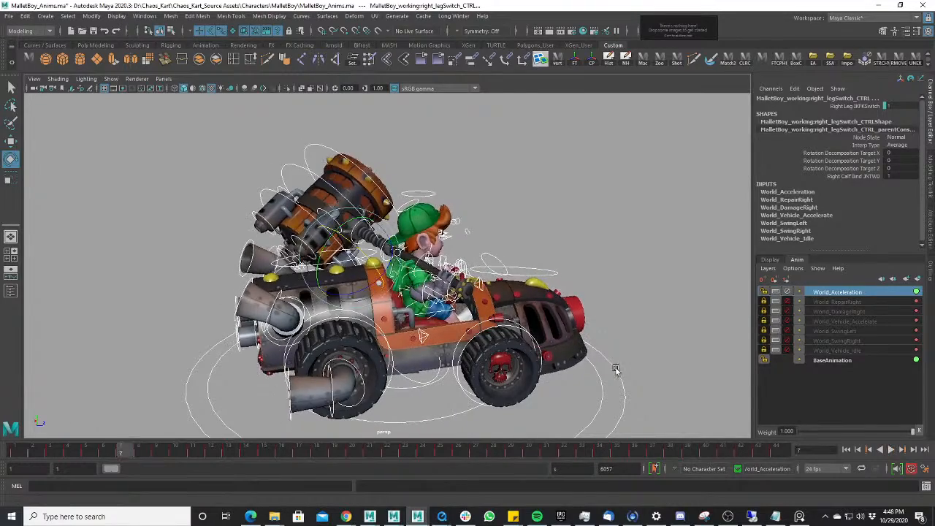
- Replay the loop in the perspective view and examine the kart's motion from the rear and the side
key("Escape")
scroll(447, 315, "up", 2)
key("alt+v")
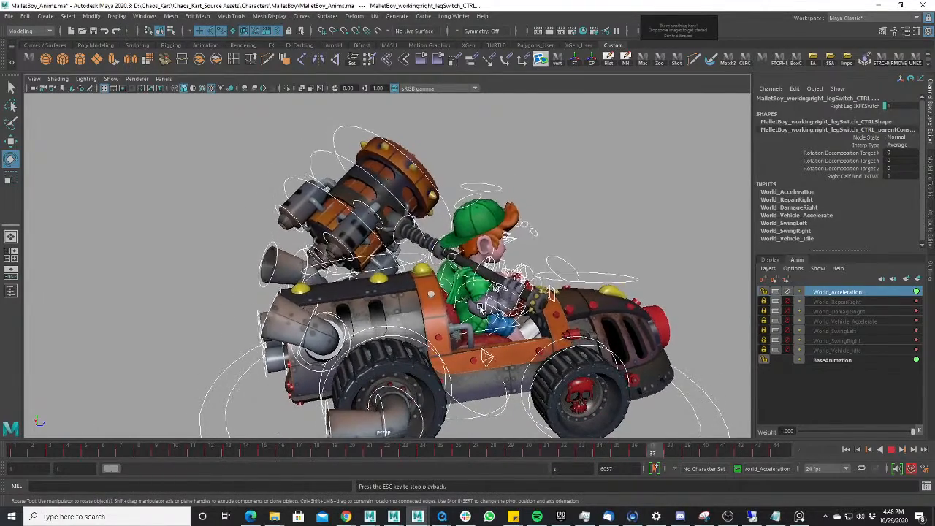
left_click_drag(480, 307, 460, 305, "alt")
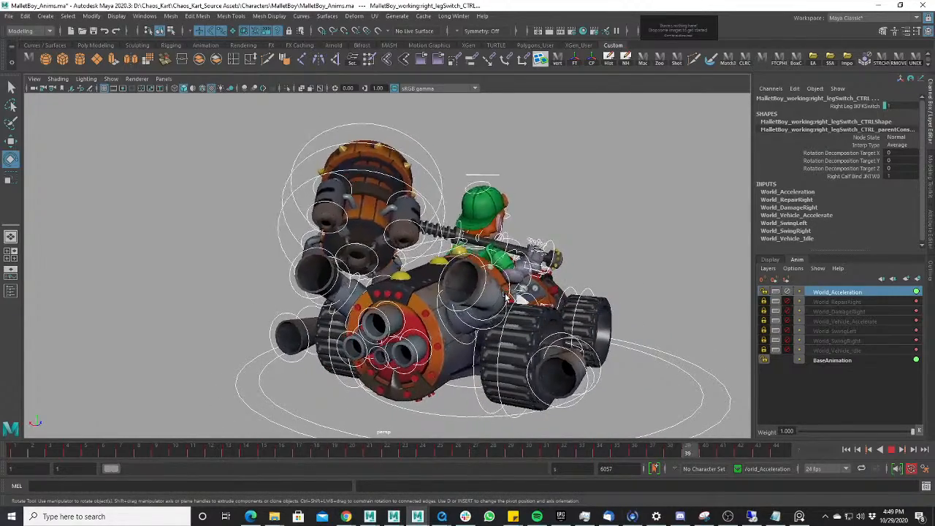
left_click_drag(622, 271, 581, 298, "alt")
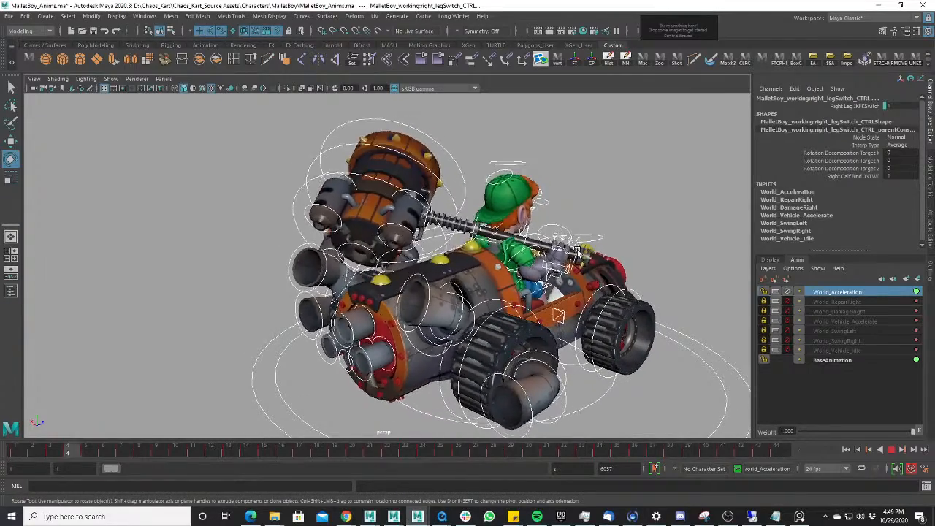
left_click_drag(637, 276, 589, 284, "alt")
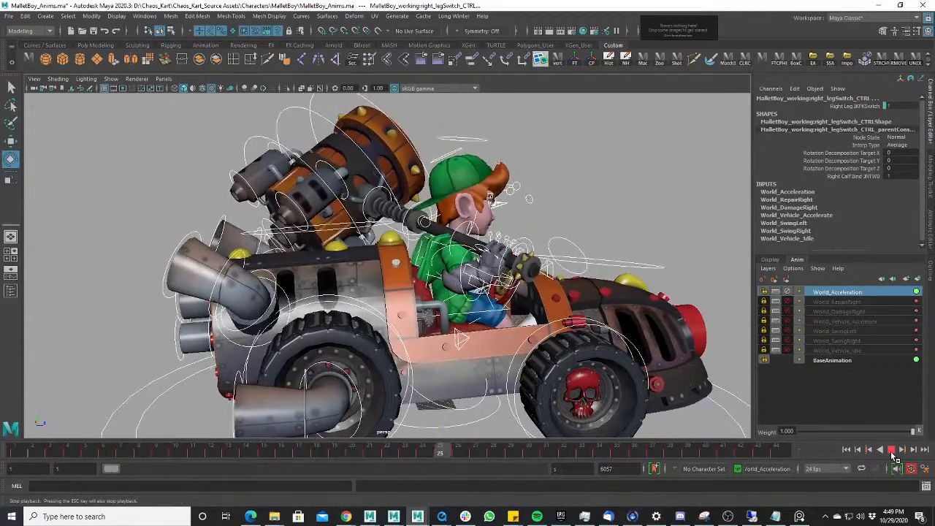
left_click(892, 450)
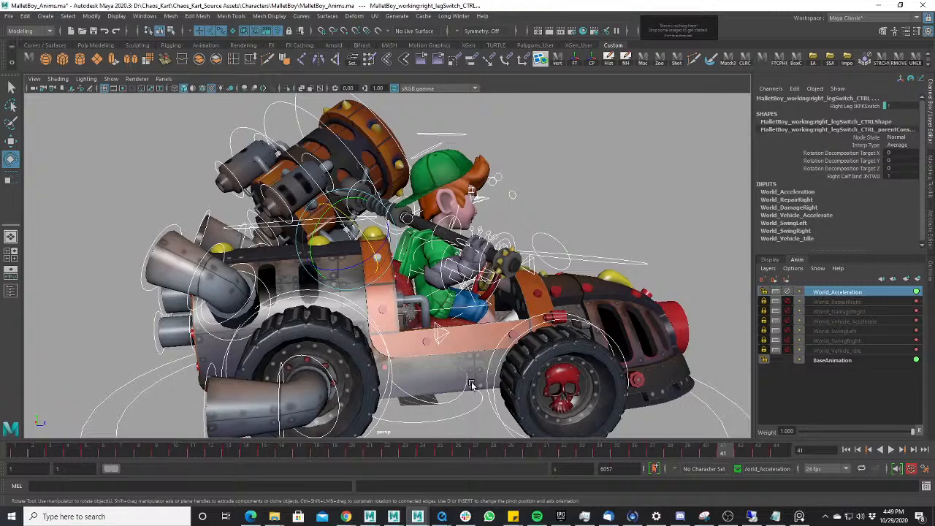
- Inspect the chassis and the upper left and right tailpipe controls up close, and replay the loop from the side
left_click(472, 394)
left_click_drag(475, 390, 503, 322, "alt")
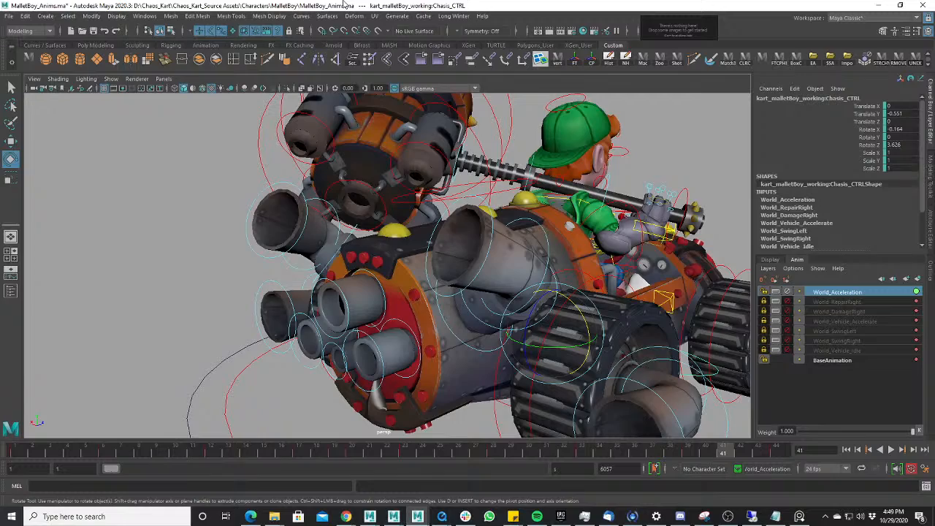
left_click_drag(375, 223, 369, 250, "alt")
left_click(284, 203)
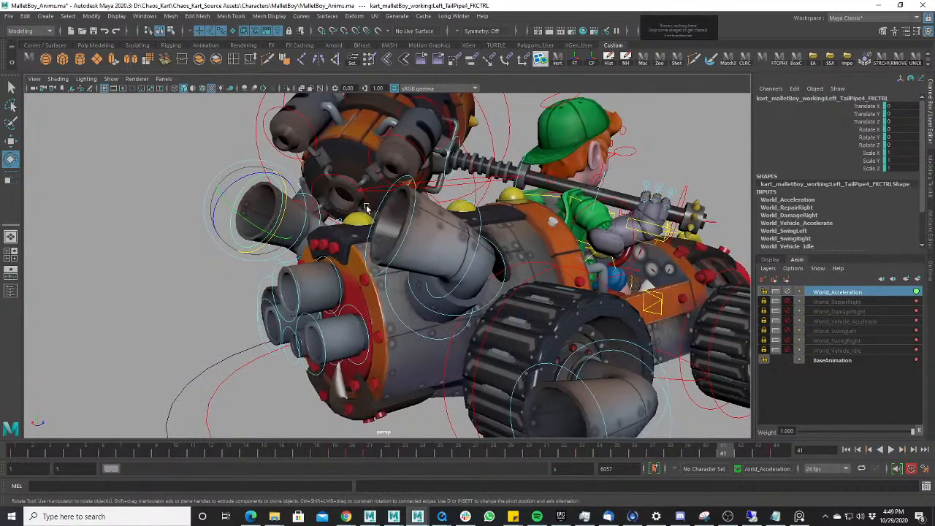
left_click(423, 196)
left_click_drag(422, 196, 413, 287, "alt")
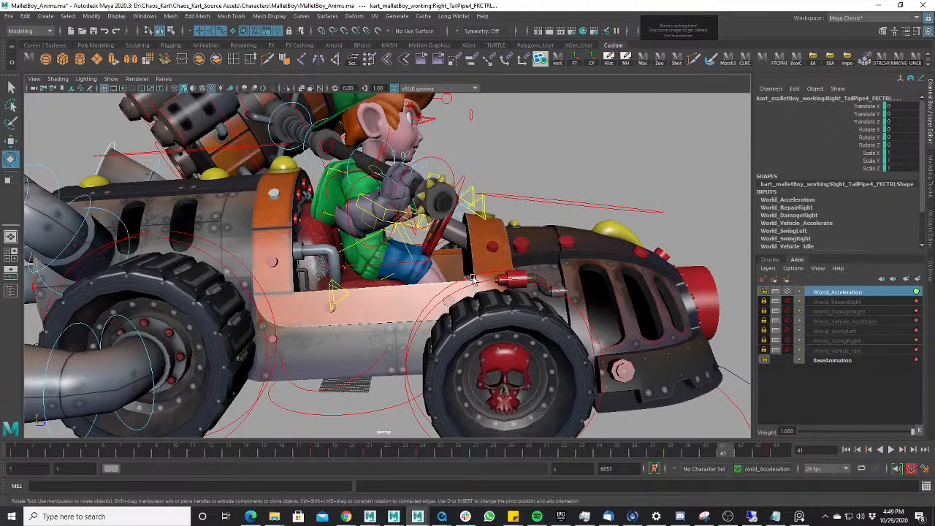
scroll(439, 254, "up", 2)
scroll(444, 249, "down", 4)
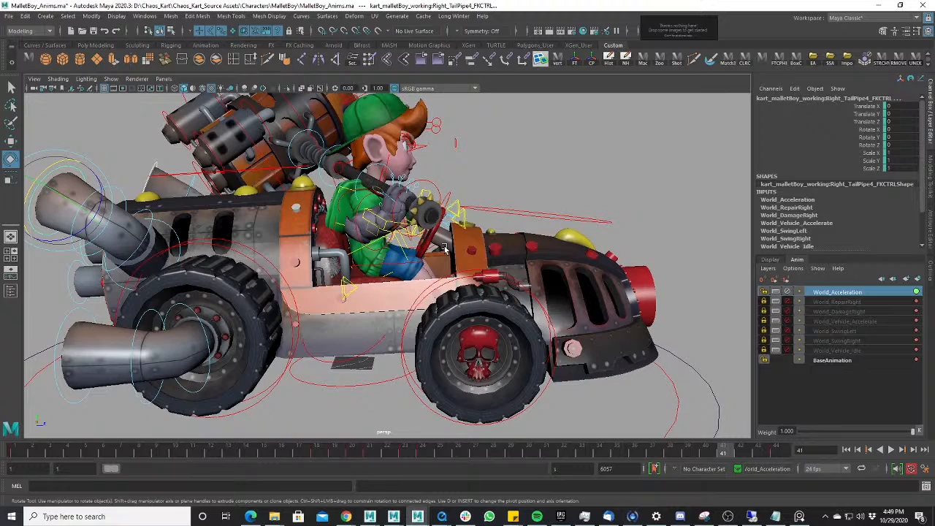
scroll(299, 260, "up", 2)
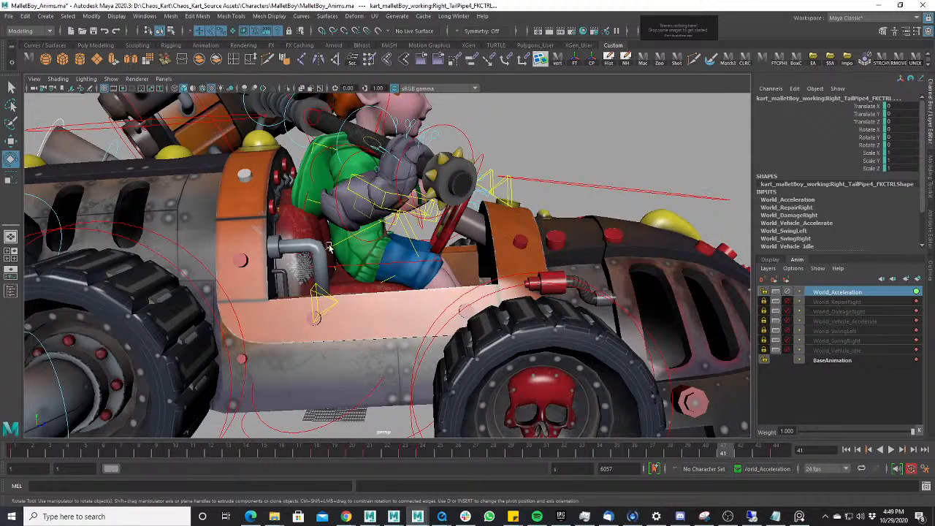
scroll(328, 249, "down", 2)
scroll(358, 270, "down", 3)
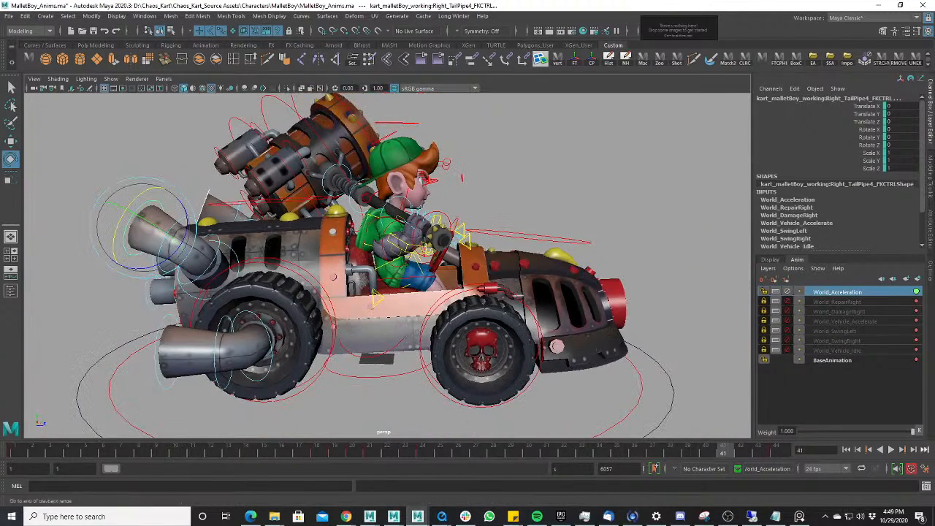
left_click(882, 451)
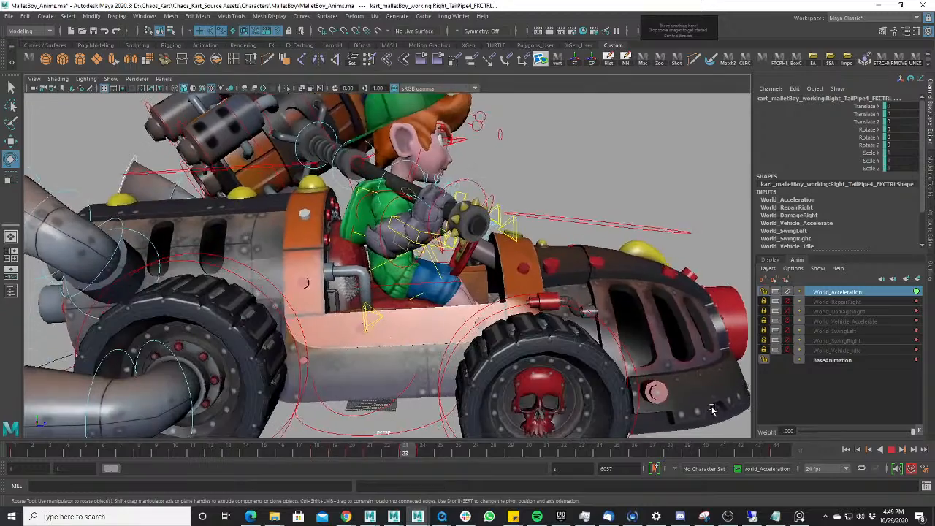
left_click(889, 450)
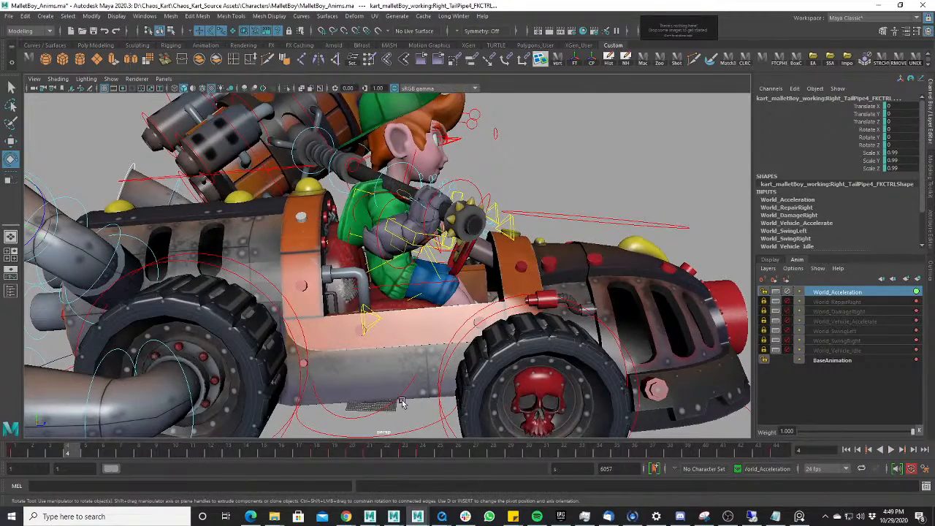
- Select the chassis control and isolate its Rotate Z curve on the World_Acceleration layer
left_click(395, 397)
left_click(398, 396)
scroll(413, 389, "down", 4)
left_click_drag(420, 388, 436, 375, "alt")
left_click_drag(347, 314, 346, 320, "alt")
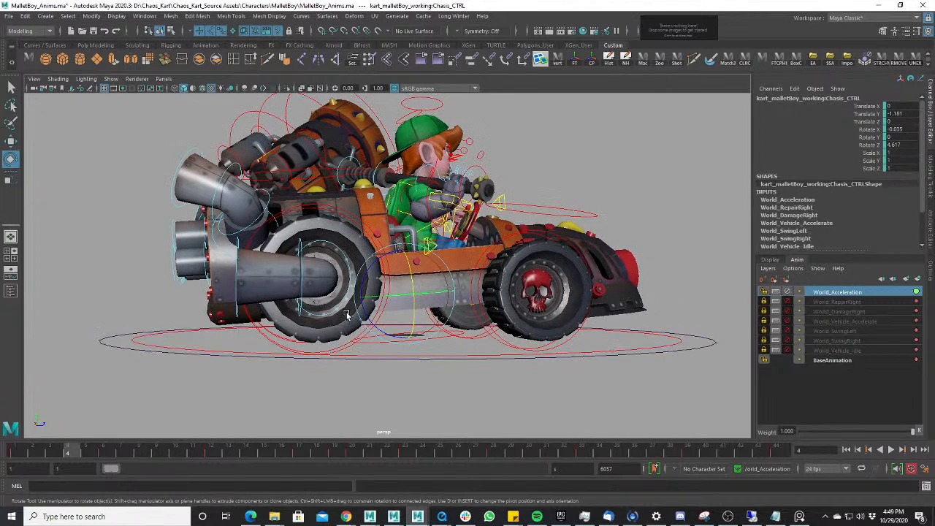
key("space")
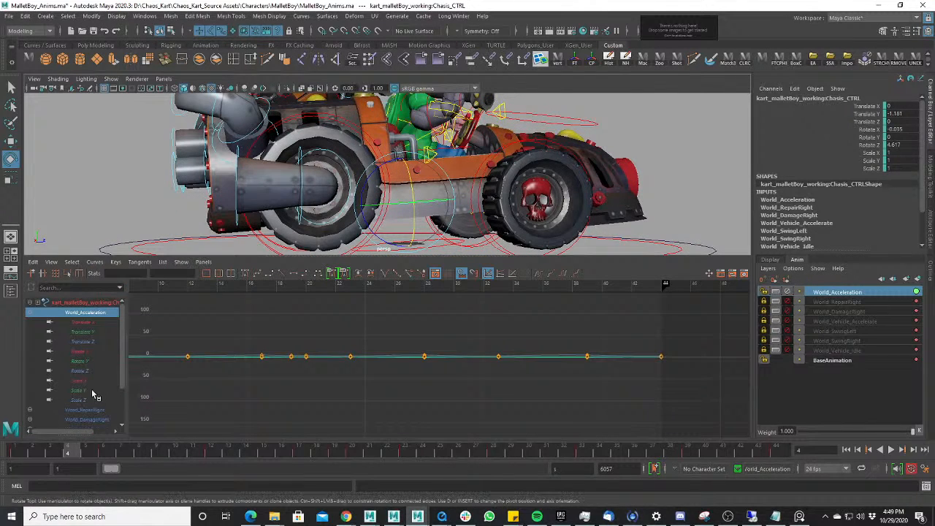
left_click(80, 370)
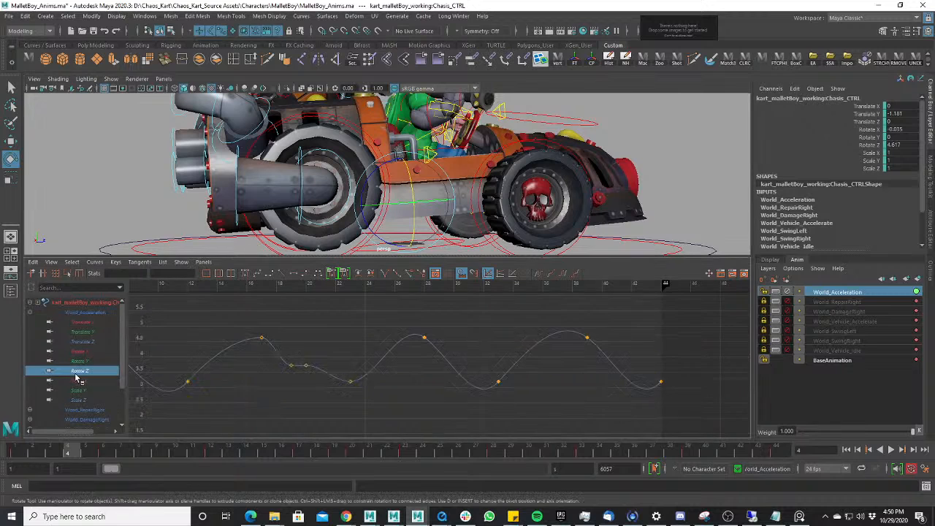
- Raise all keys of the chassis Rotate Z curve together so the value at frame 1 is about 5.6
left_click_drag(203, 341, 269, 382)
key("f")
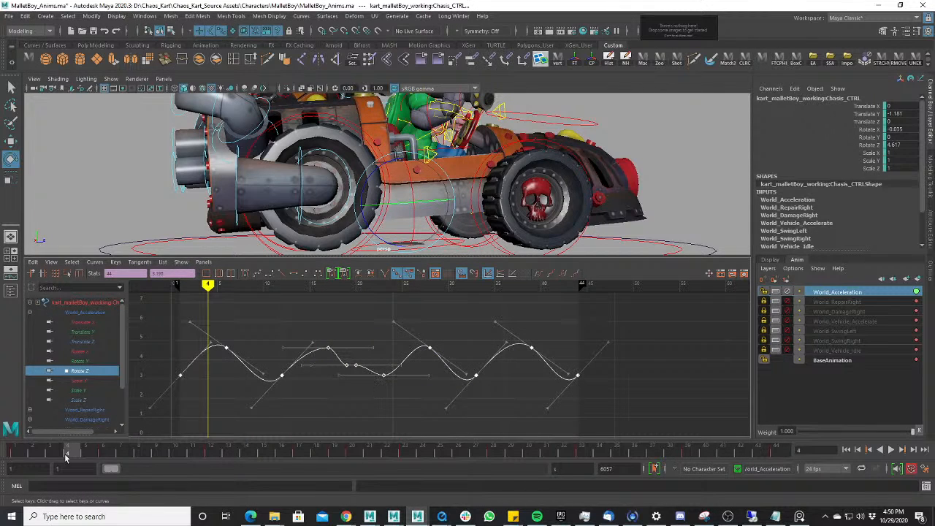
left_click_drag(66, 455, 48, 455)
mouse_move(267, 314)
middle_mouse_down()
mouse_move(262, 354)
mouse_move(265, 265)
middle_mouse_up()
key("f")
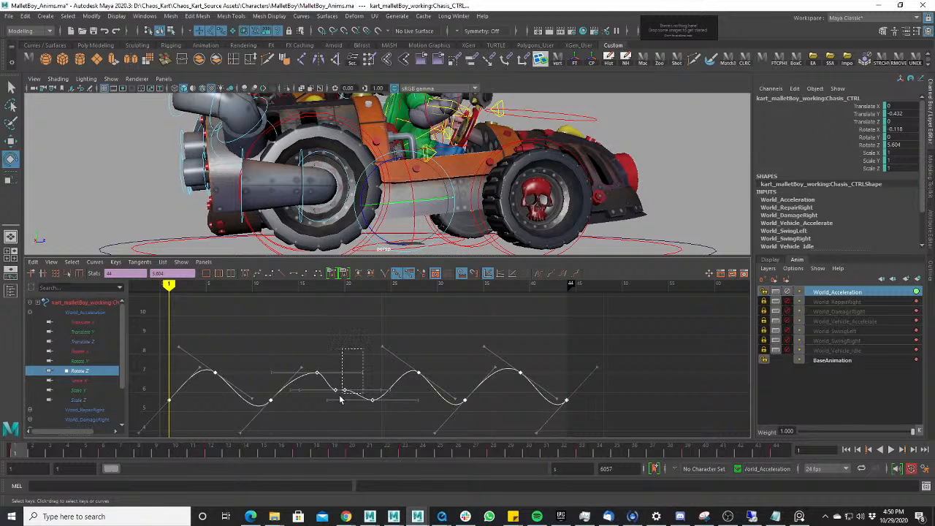
- Delete the chassis Rotate Z keys at frames 19 and 20, and angle the tangents at frames 17 and 23 into a smooth wave
left_click_drag(340, 400, 333, 411)
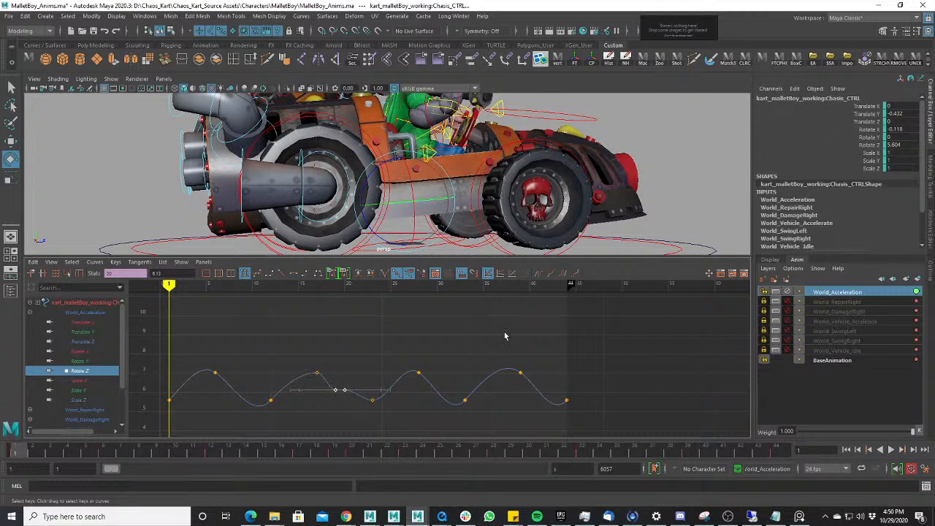
key("Delete")
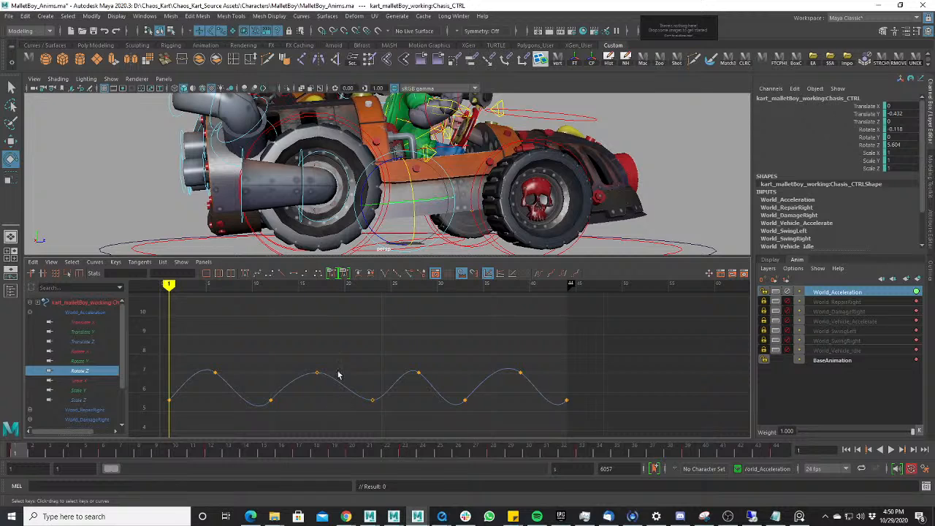
left_click_drag(298, 393, 298, 393)
left_click_drag(331, 350, 341, 380)
mouse_move(343, 379)
middle_mouse_down()
mouse_move(315, 396)
mouse_move(337, 393)
middle_mouse_up()
left_click_drag(378, 421, 380, 421)
left_click_drag(390, 392, 401, 431)
middle_click_drag(404, 427, 405, 393)
left_click_drag(287, 451, 636, 457)
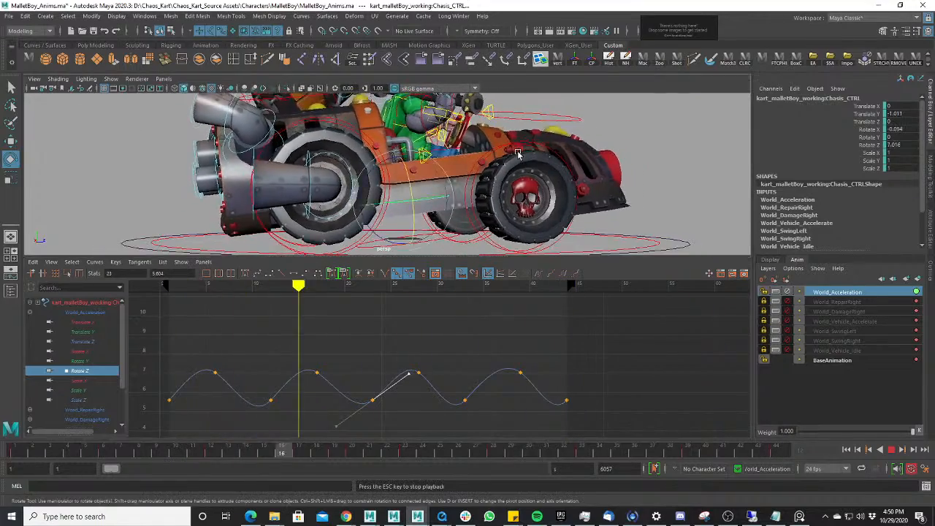
- Select MalletBoy's body control and isolate its Rotate Z curve on the World_Acceleration layer
key("space")
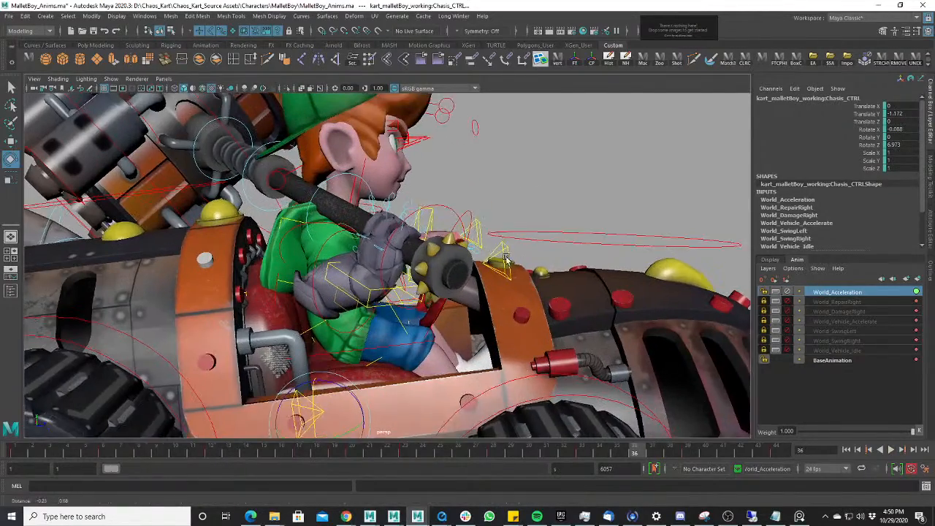
key("Escape")
key("w")
left_click(392, 360)
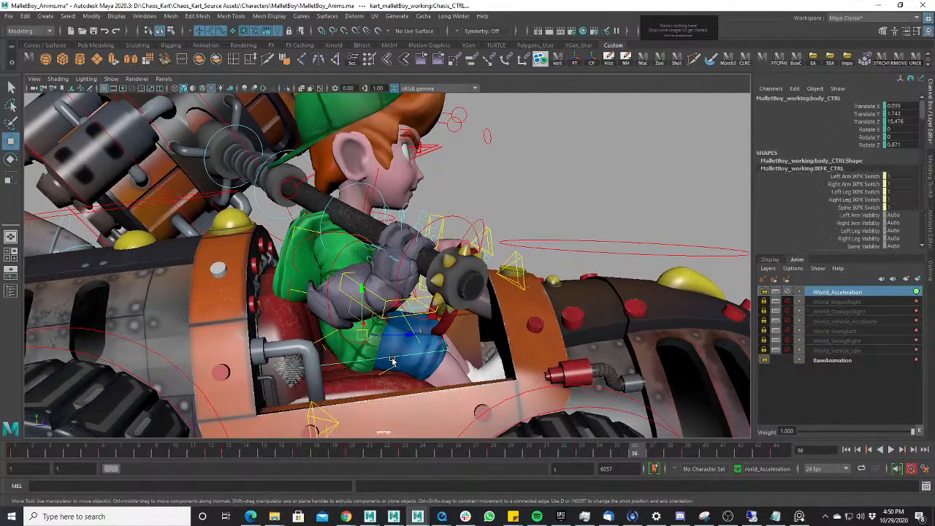
left_click_drag(446, 304, 463, 305, "alt")
key("space")
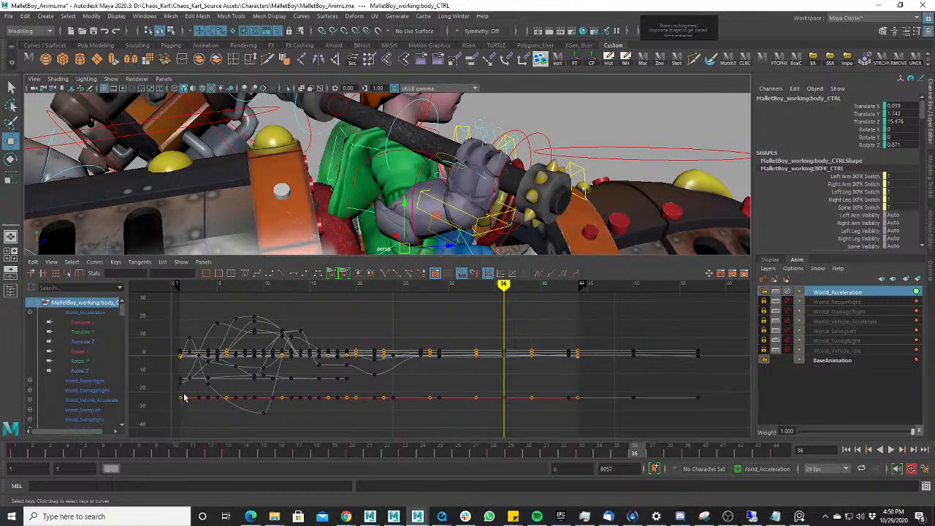
left_click(81, 371)
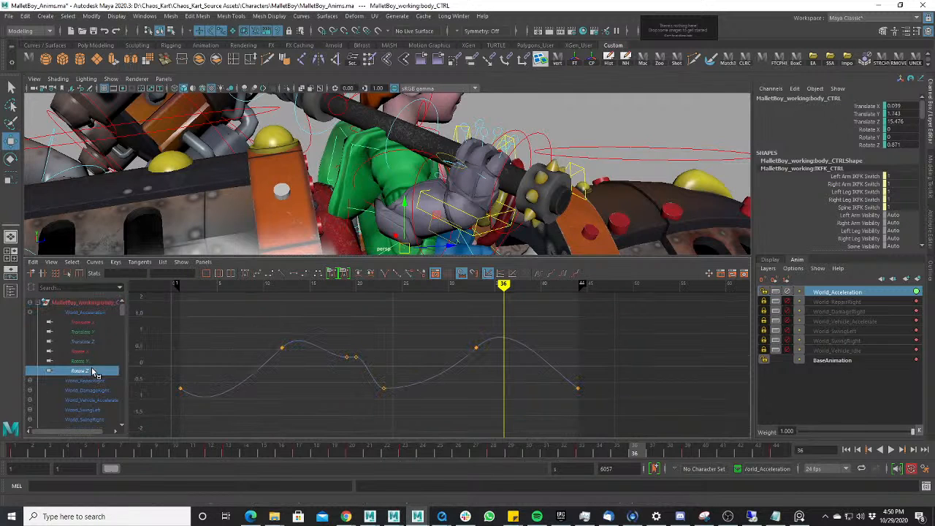
- Delete the body Rotate Z keys at frames 19 and 20, and angle the frame 23 tangent downward into a smooth wave
left_click_drag(346, 367, 347, 369)
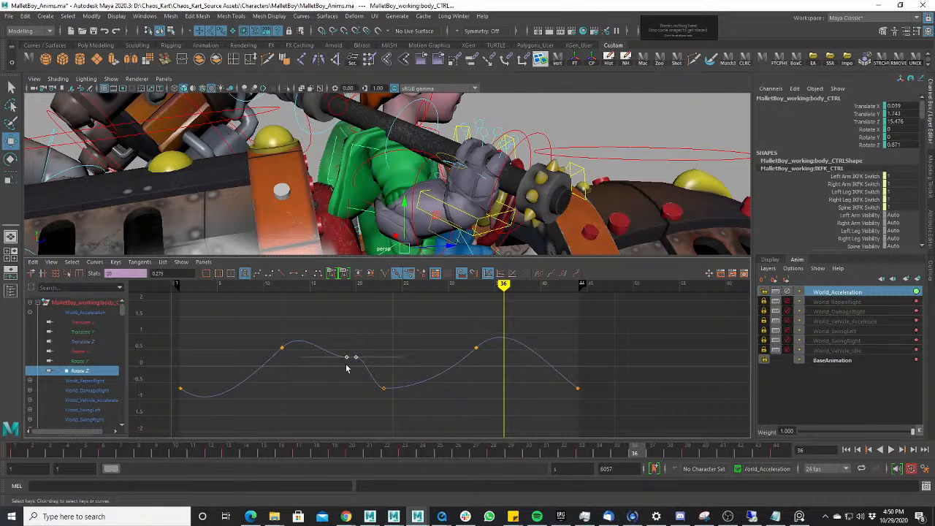
key("Delete")
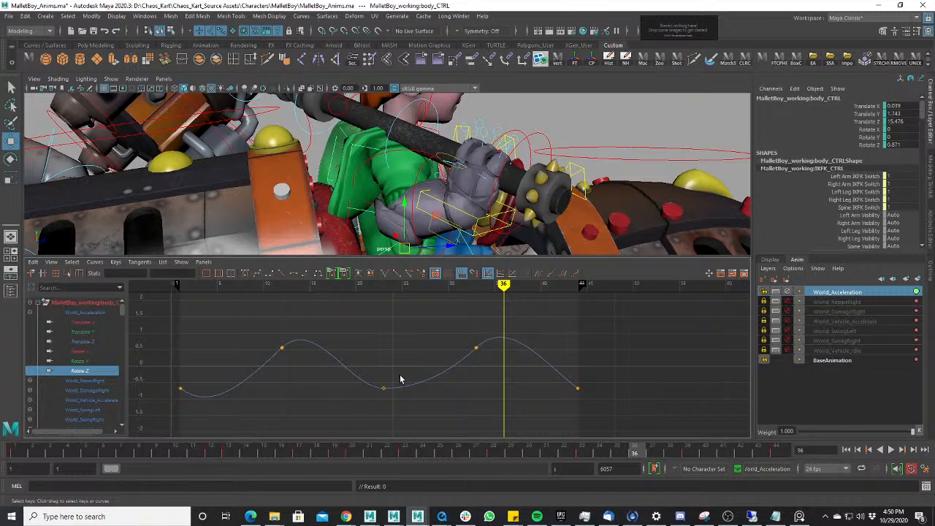
left_click_drag(367, 392, 368, 391)
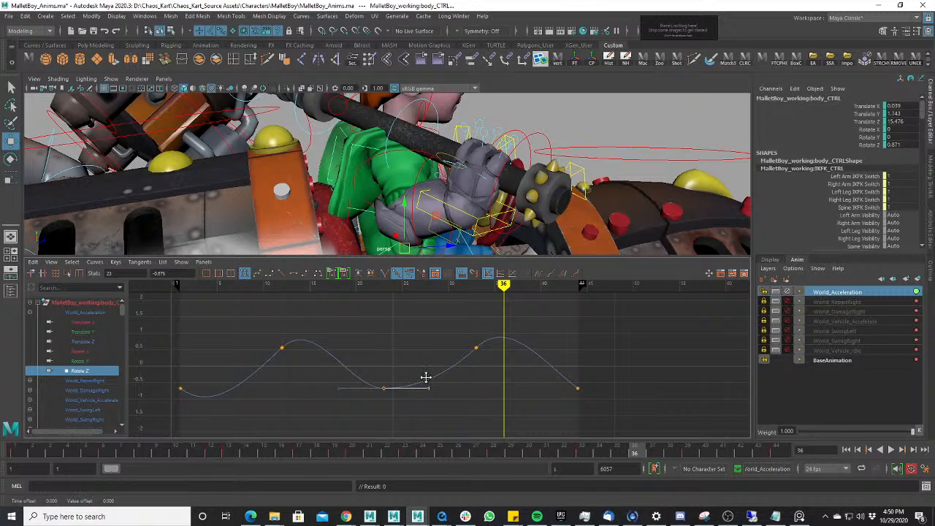
middle_click_drag(425, 377, 419, 416)
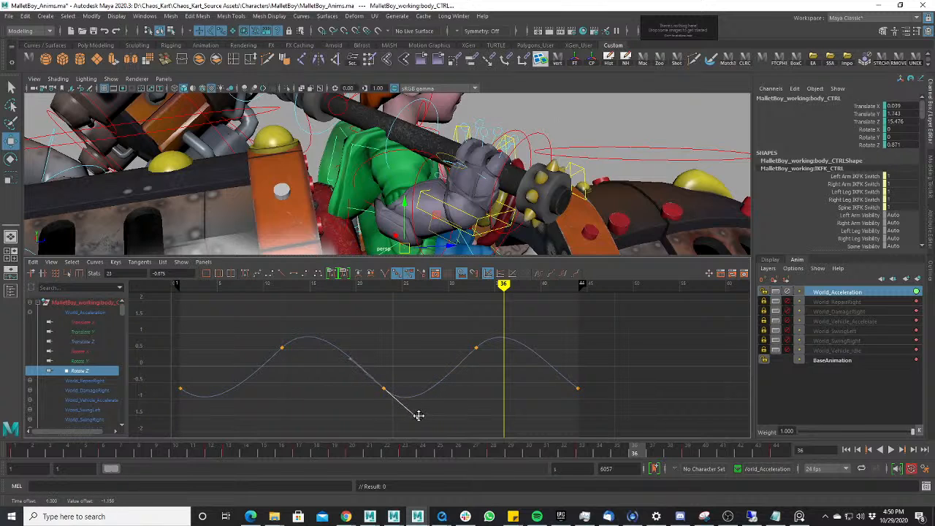
- Scrub the loop around frames 22 to 26 and examine the driver's body motion from the side
left_click_drag(380, 454, 459, 442)
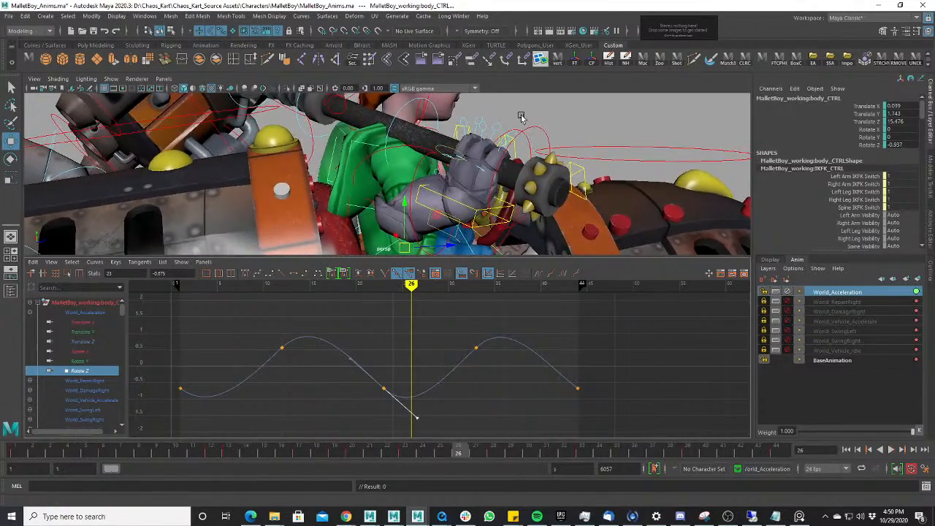
scroll(514, 138, "down", 3)
middle_click_drag(515, 150, 521, 206, "alt")
scroll(522, 206, "down", 3)
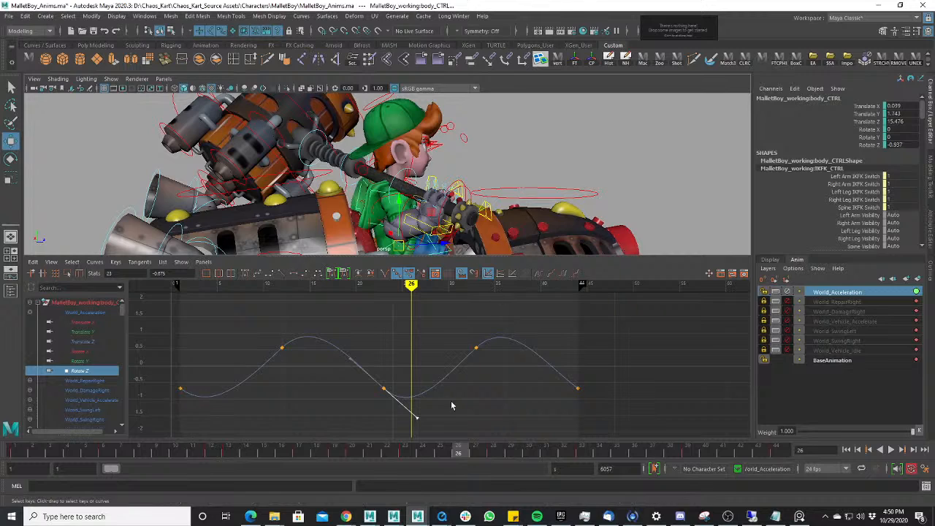
left_click(412, 450)
left_click_drag(419, 452, 388, 446)
key("e")
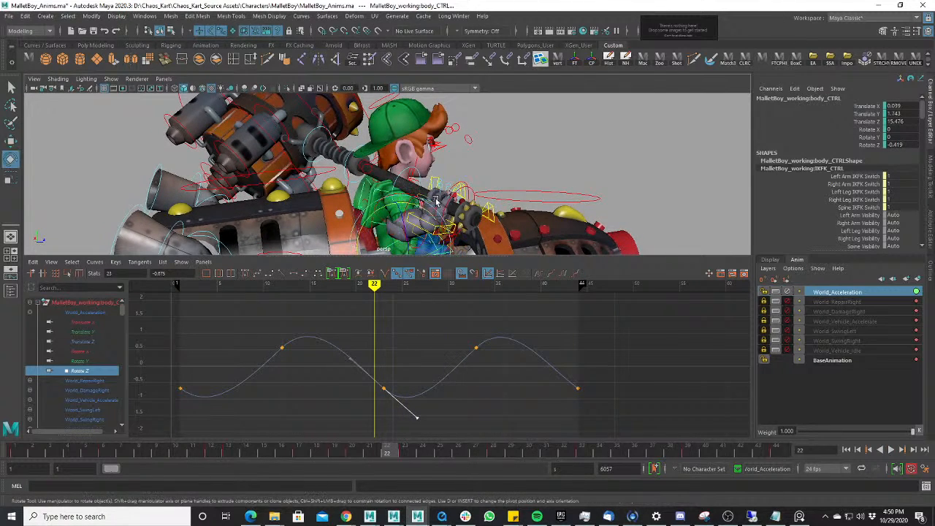
mouse_move(436, 202)
left_mouse_down("alt")
mouse_move(454, 196)
mouse_move(438, 205)
left_mouse_up("alt")
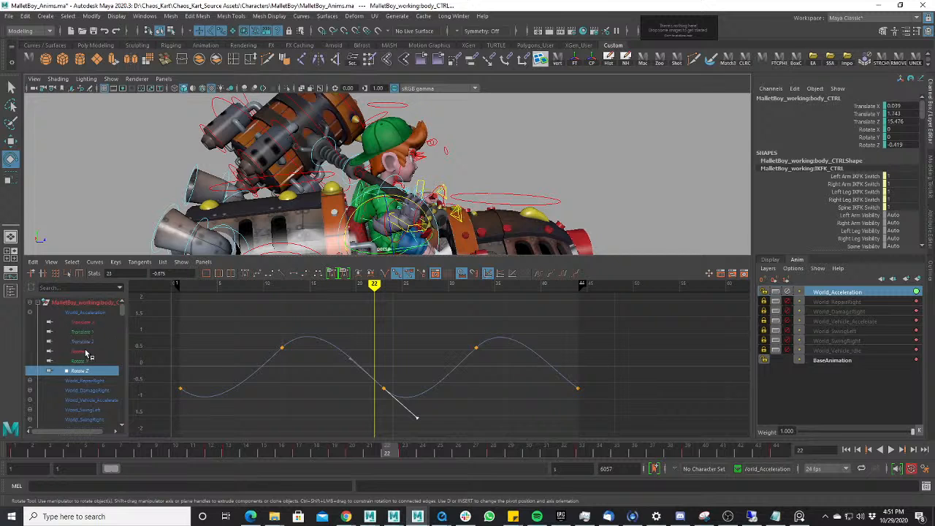
- Lower all keys of the body control's World_Acceleration Rotate X curve together to about -6.43
left_click(86, 352)
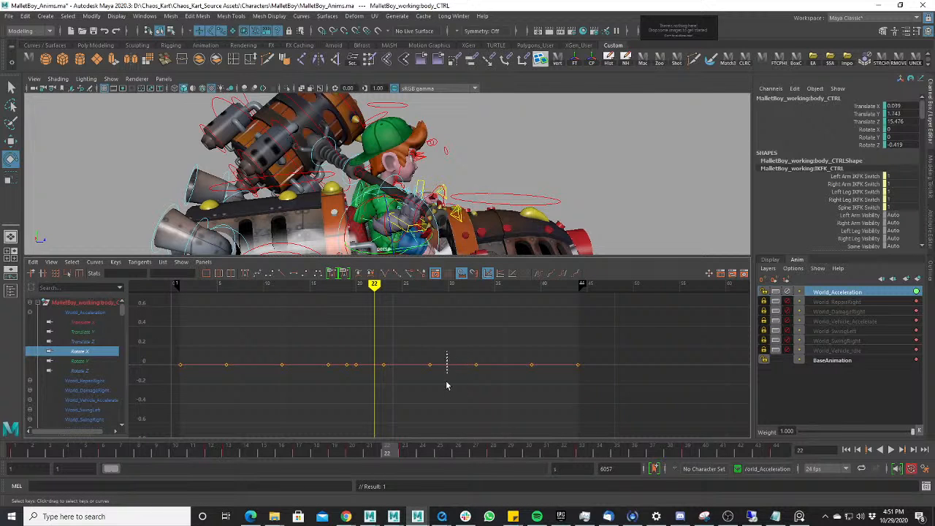
left_click_drag(447, 381, 447, 386)
key("w")
middle_click_drag(463, 339, 471, 406)
scroll(464, 383, "down", 3)
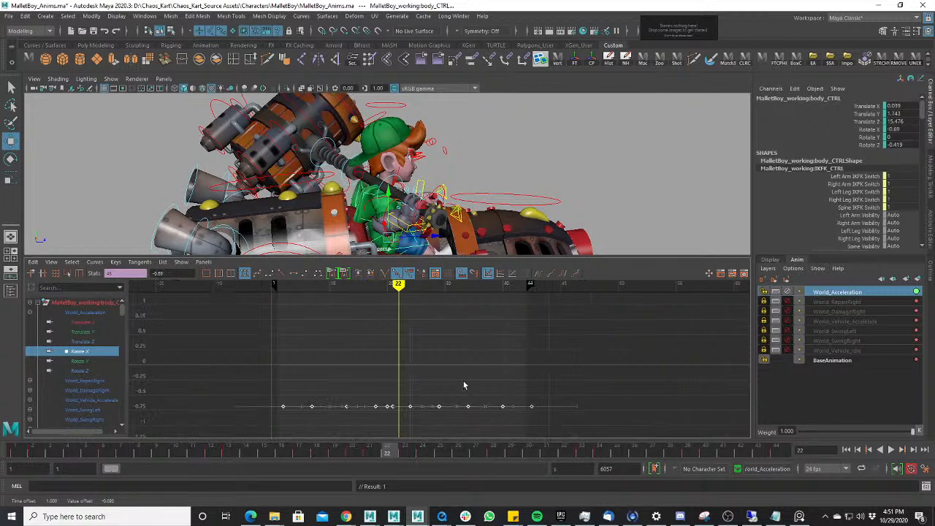
left_click(16, 450)
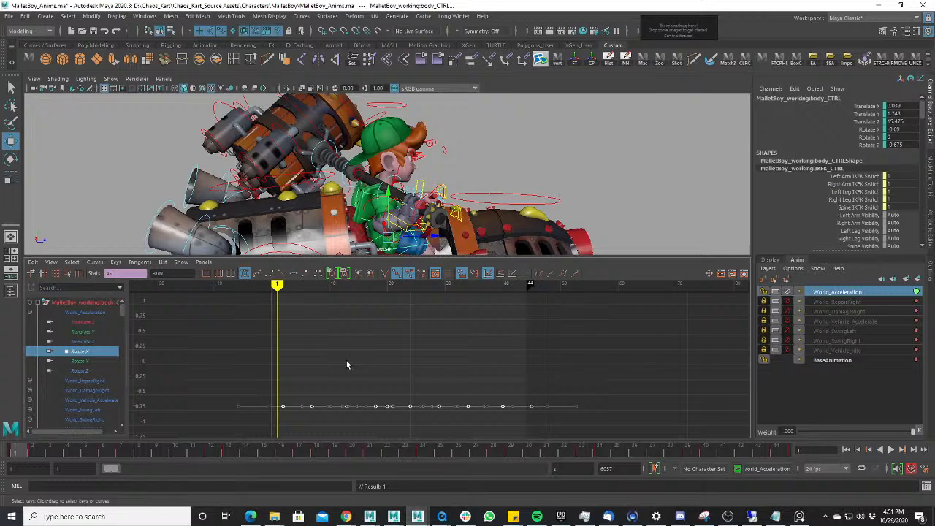
middle_click_drag(347, 364, 344, 451)
scroll(377, 367, "down", 5)
middle_click_drag(392, 368, 397, 406, "alt")
middle_click_drag(422, 373, 424, 337, "alt")
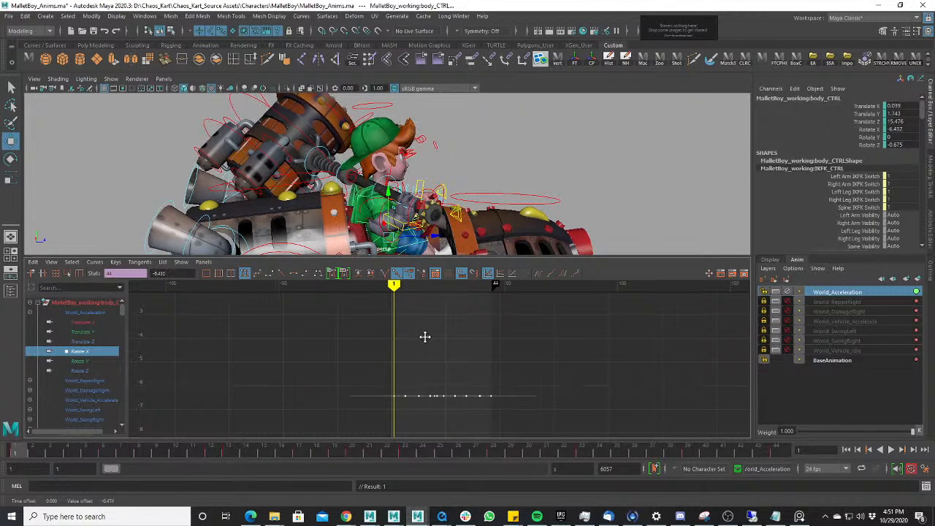
- Play the loop and review the driver's leaning pose from behind, from the side and up close
key("alt+v")
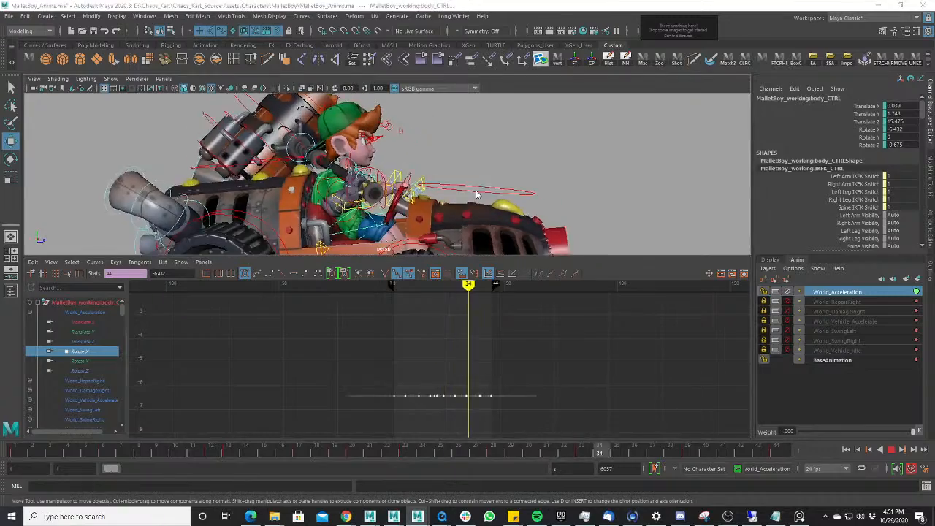
key("space")
left_click_drag(411, 222, 534, 223, "alt")
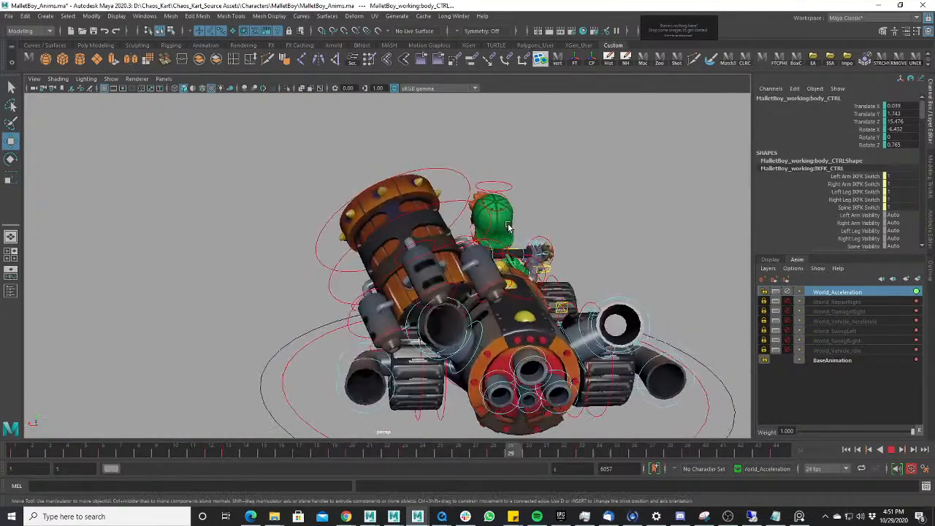
middle_click_drag(534, 223, 427, 226, "alt")
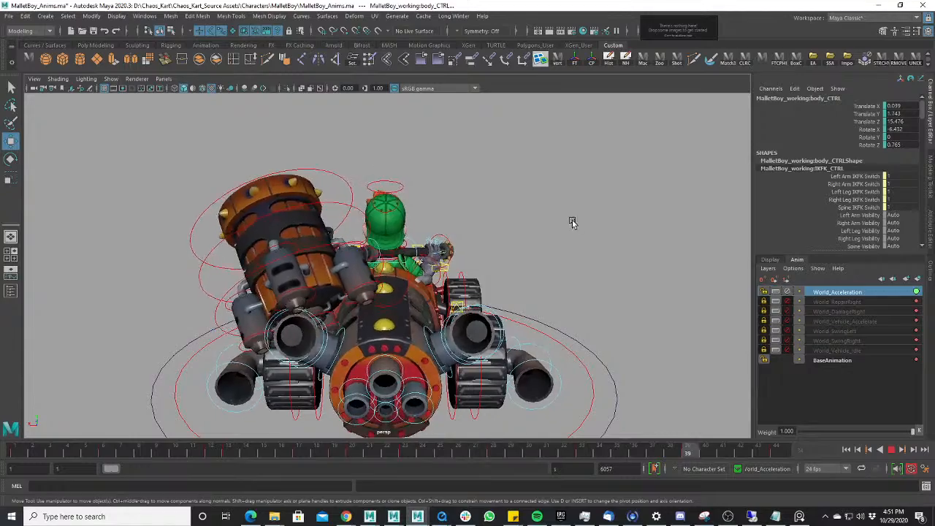
left_click_drag(570, 221, 550, 224, "alt")
right_click_drag(550, 223, 601, 250, "alt")
left_click_drag(601, 251, 525, 255, "alt")
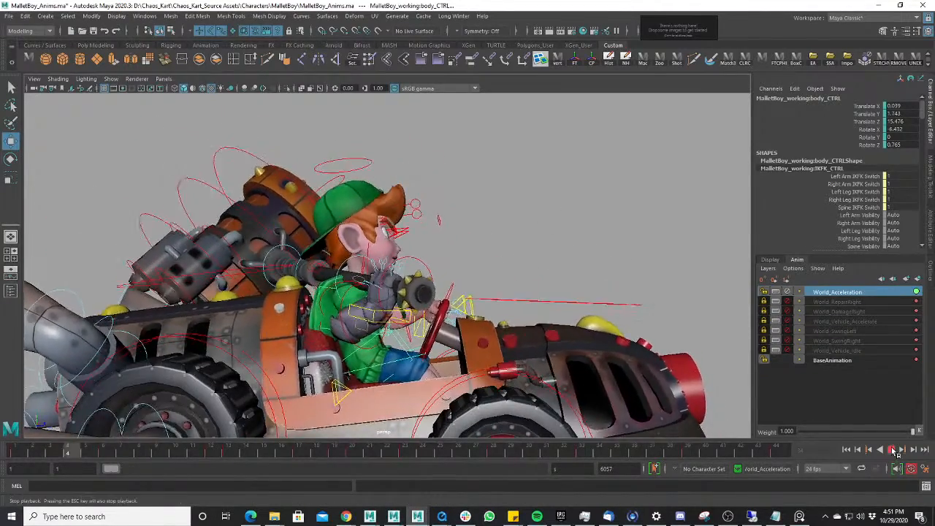
left_click(890, 450)
scroll(531, 329, "up", 2)
scroll(531, 329, "up", 5)
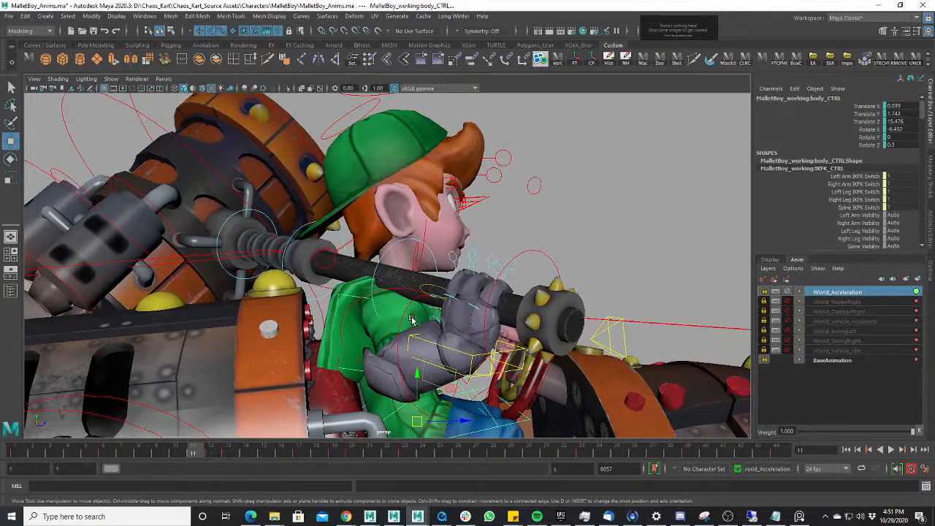
left_click_drag(16, 453, 60, 455)
key("alt+v")
key("alt+v")
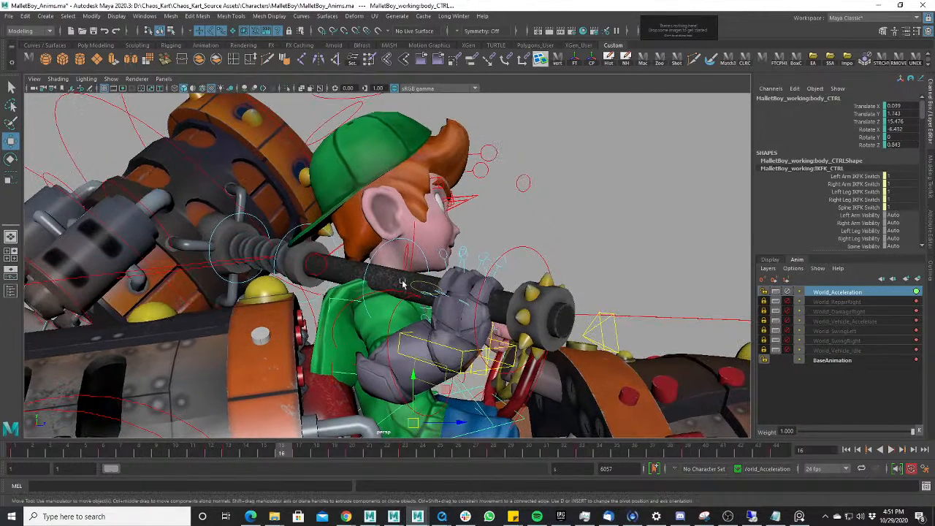
- Select the shoulder IK control and isolate its World_Acceleration Rotate Z curve with the time at frame 1
left_click(345, 301)
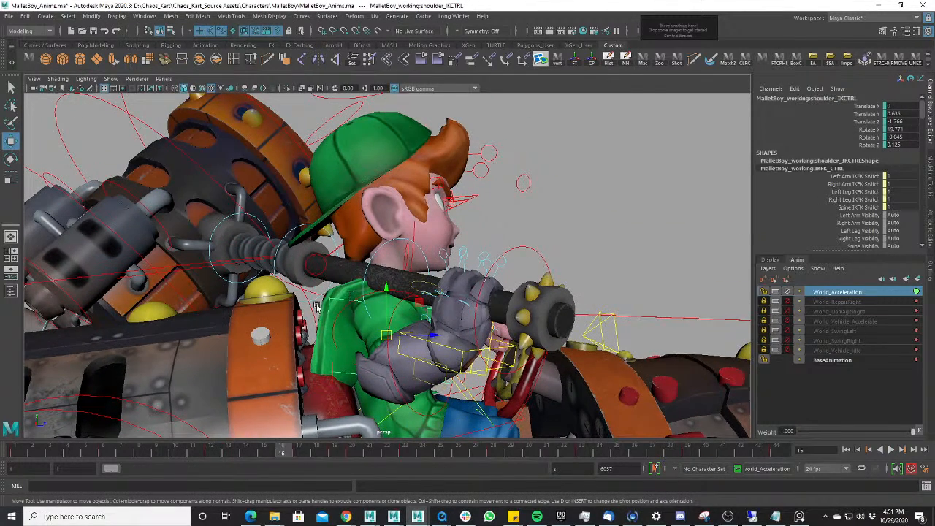
key("space")
left_click(76, 372)
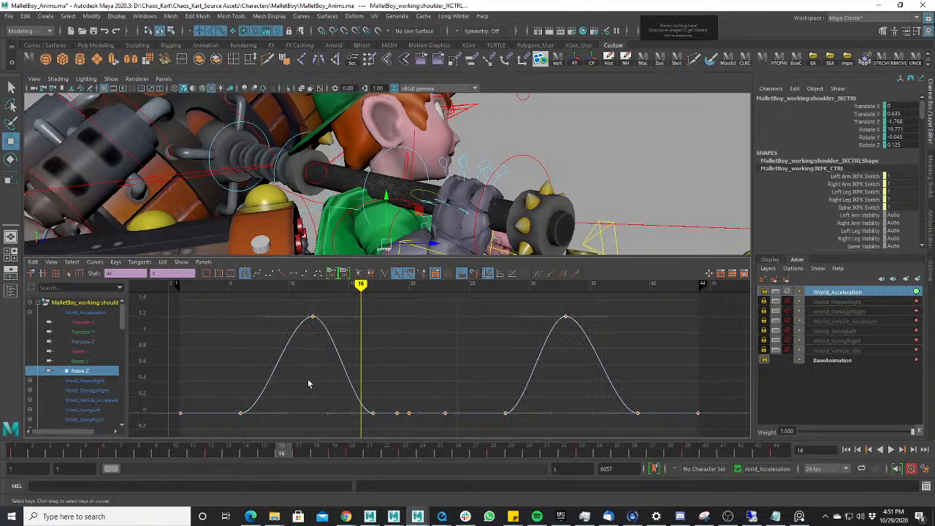
left_click(16, 453)
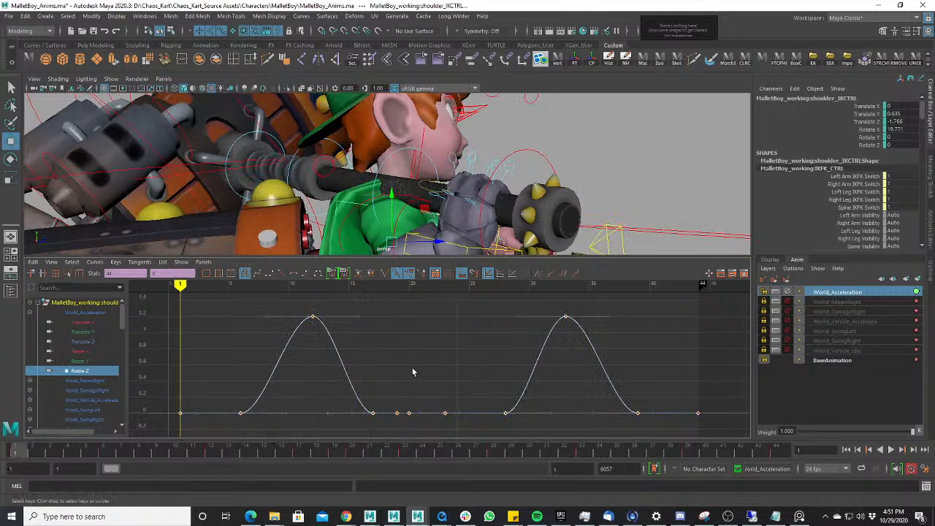
- Try raising all shoulder Rotate Z keys together, and undo the shift
scroll(423, 368, "down", 2)
middle_click_drag(463, 358, 465, 240)
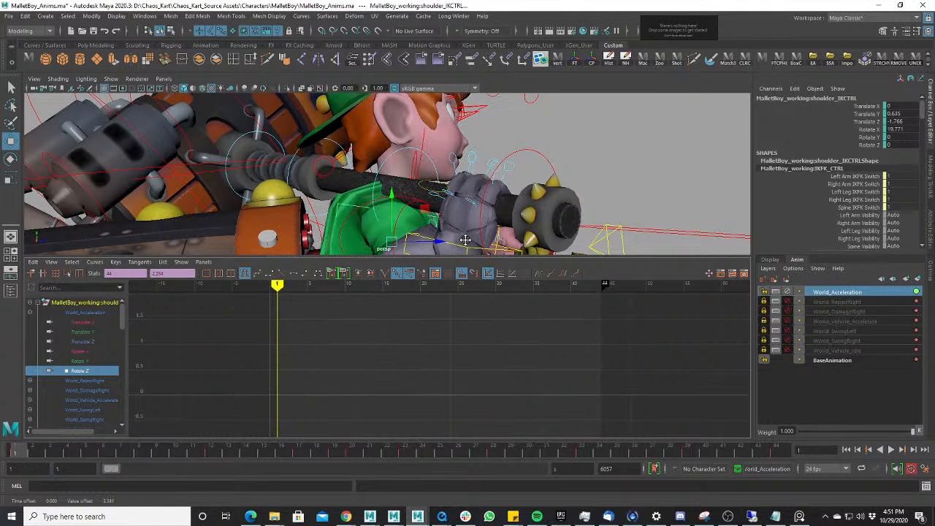
key("ctrl+z")
key("e")
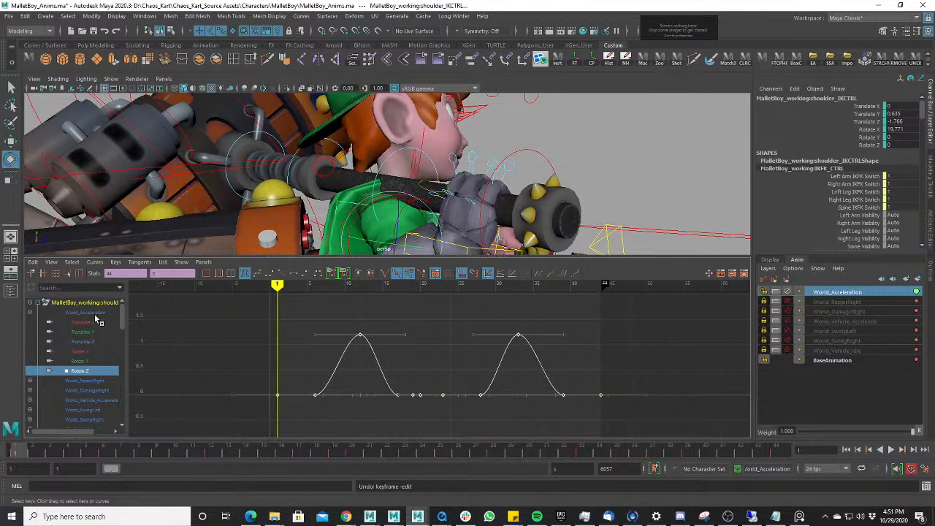
- Isolate the shoulder control's World_Acceleration Rotate X curve and raise all its keys together by about 7.5 to about 27.3
left_click(78, 351)
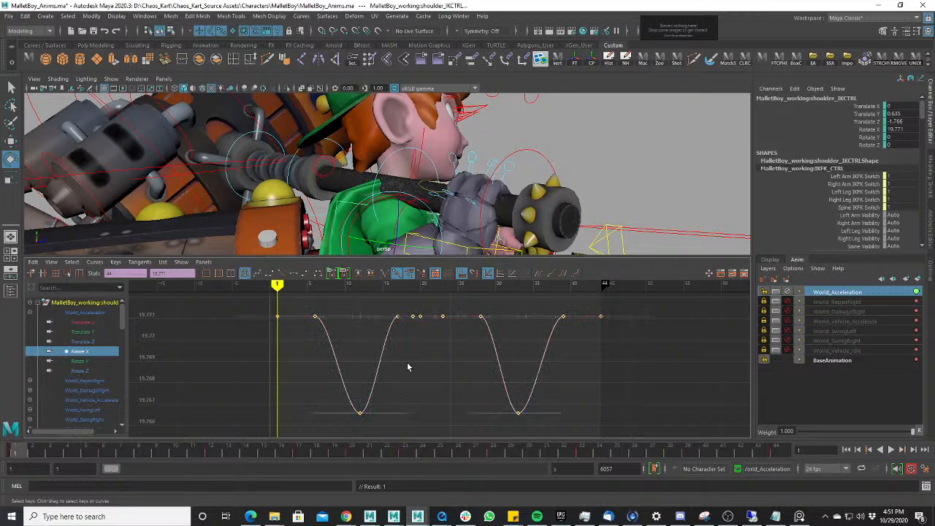
key("w")
middle_click_drag(405, 443, 439, 236)
scroll(441, 366, "down", 5)
middle_click_drag(495, 345, 492, 256, "shift")
middle_click_drag(437, 523, 467, 147)
scroll(490, 358, "down", 15)
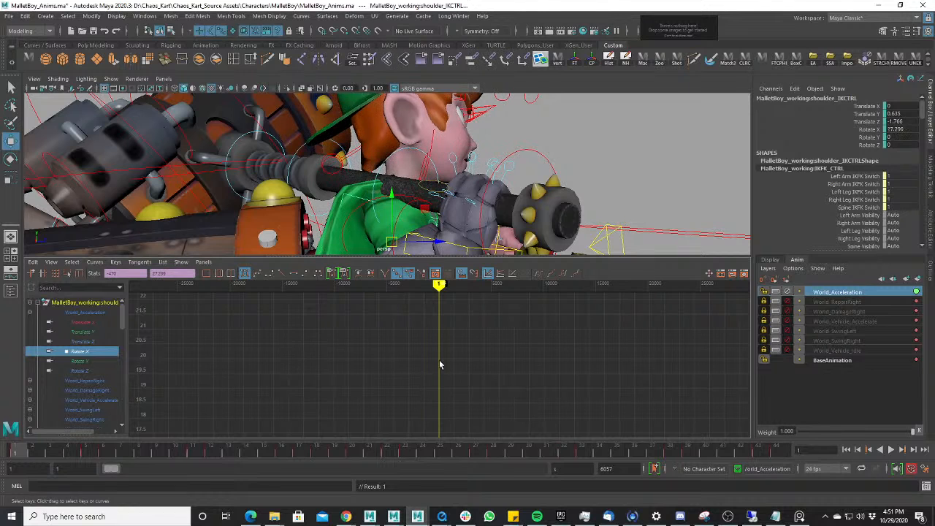
- Slide the displaced shoulder Rotate X keys back in time so the last key sits at about frame 38
key("f")
scroll(446, 401, "down", 4)
scroll(395, 380, "up", 2)
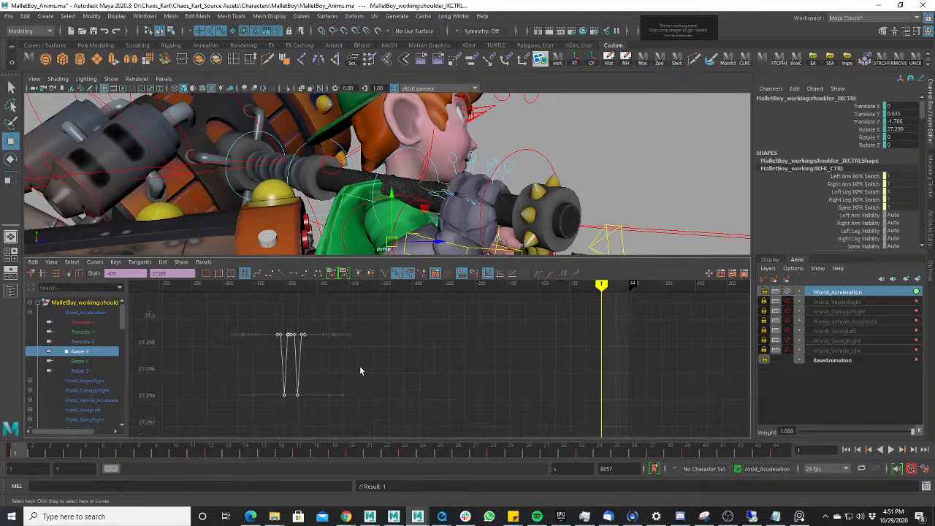
middle_click_drag(361, 372, 680, 375)
key("f")
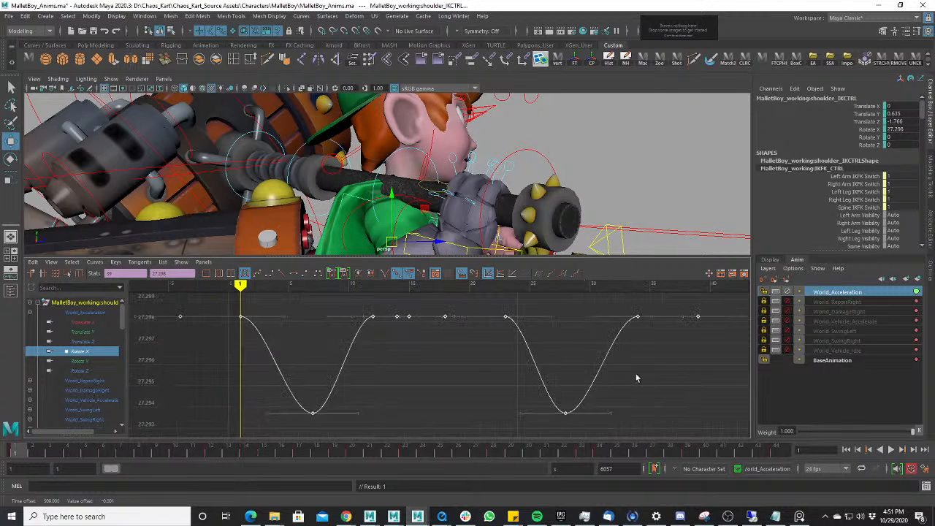
- Raise all shoulder Rotate X keys further to about 34.88
scroll(521, 387, "down", 4)
middle_click_drag(522, 395, 522, 167)
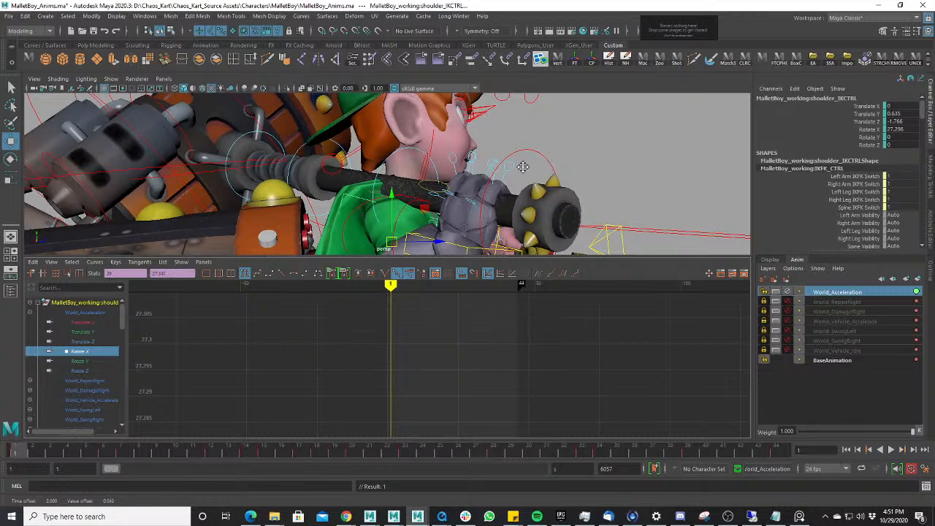
scroll(607, 365, "down", 6)
middle_click_drag(491, 379, 469, 115, "alt")
scroll(471, 420, "down", 3)
scroll(463, 382, "down", 10)
middle_click_drag(475, 394, 463, 280)
- Shift the whole shoulder Rotate X curve in time so its keys span frames 1 to 44
key("f")
scroll(450, 359, "down", 4)
middle_click_drag(451, 358, 753, 398, "alt")
key("f")
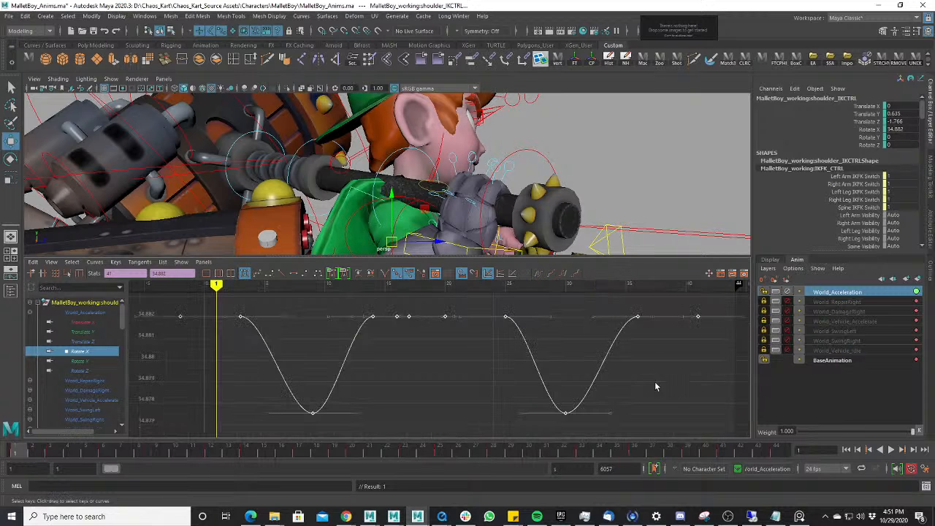
scroll(505, 382, "down", 2)
middle_click_drag(495, 377, 518, 410)
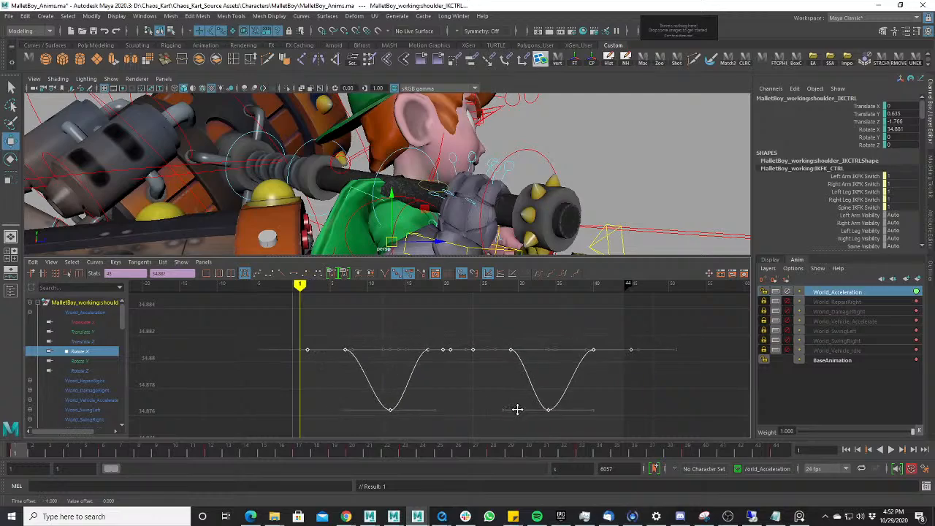
scroll(494, 223, "down", 5)
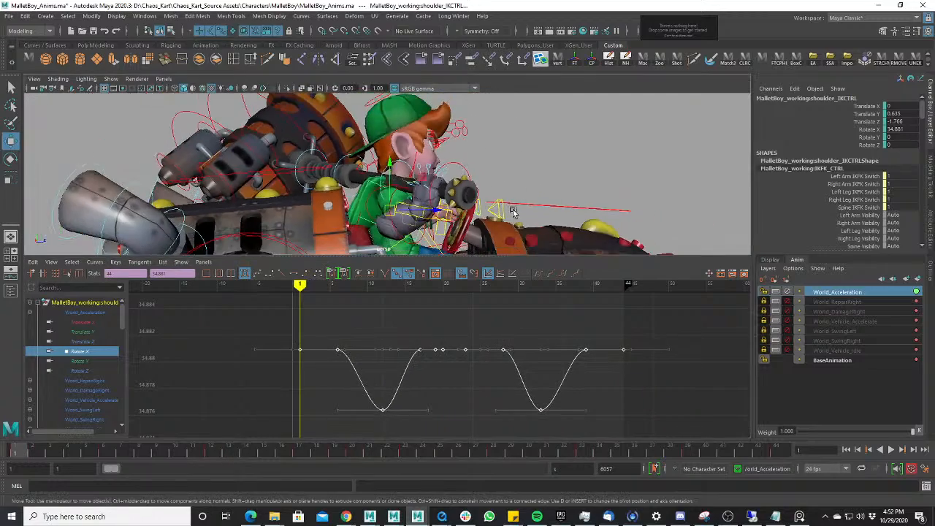
- Play back the full acceleration loop in a larger viewport to check the driver's lean, and stop it
key("space")
key("alt+v")
left_click_drag(451, 265, 650, 309, "alt")
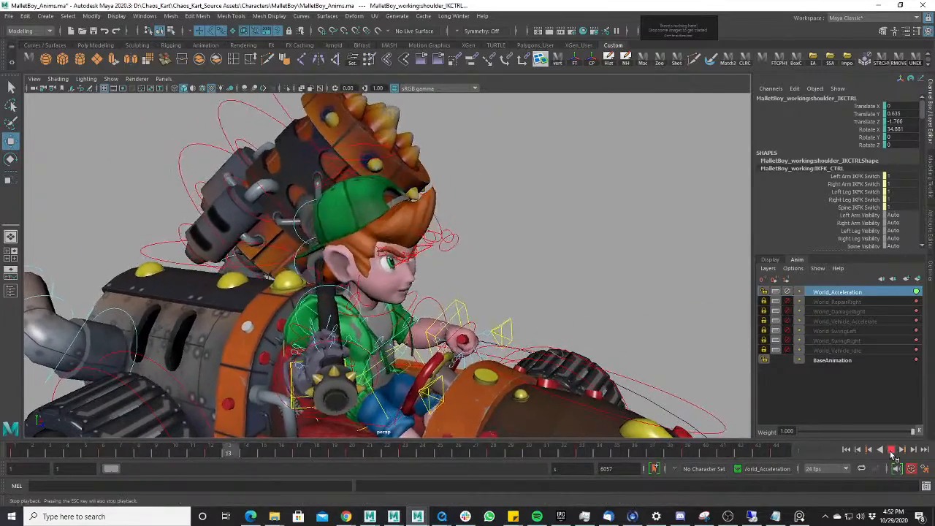
left_click(891, 450)
- At frame 1, rotate the front hair controls back to Rotate Z about -22.6 and raise them to Translate X about 6.7
scroll(439, 219, "up", 3)
left_click_drag(424, 205, 467, 241, "alt")
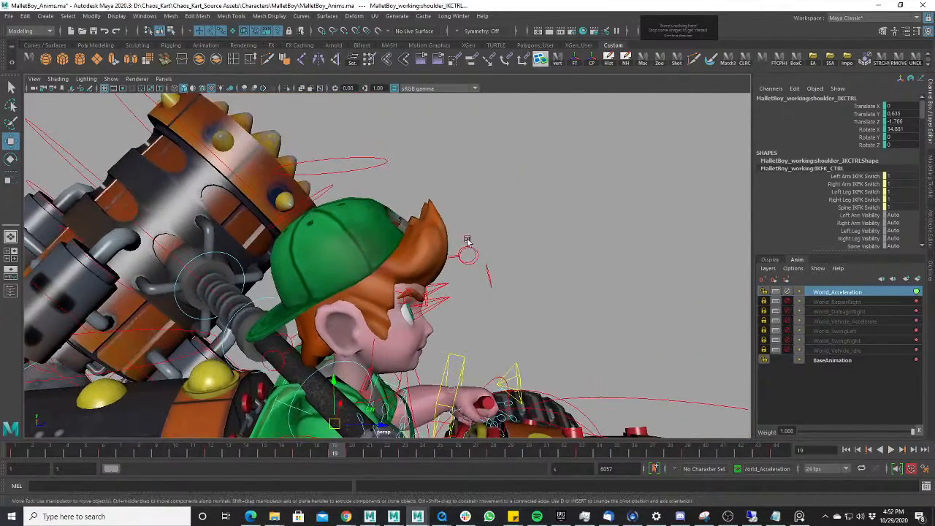
middle_click_drag(509, 263, 495, 242, "alt")
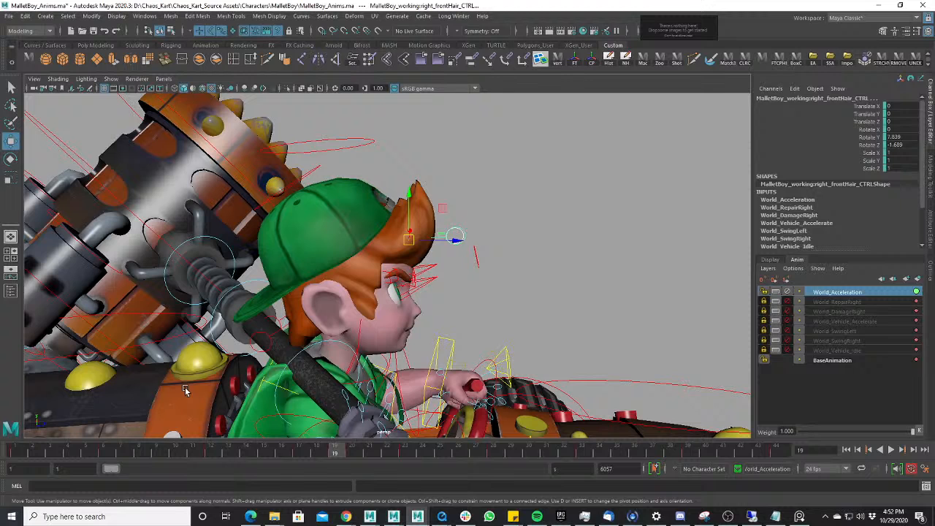
left_click(14, 450)
key("e")
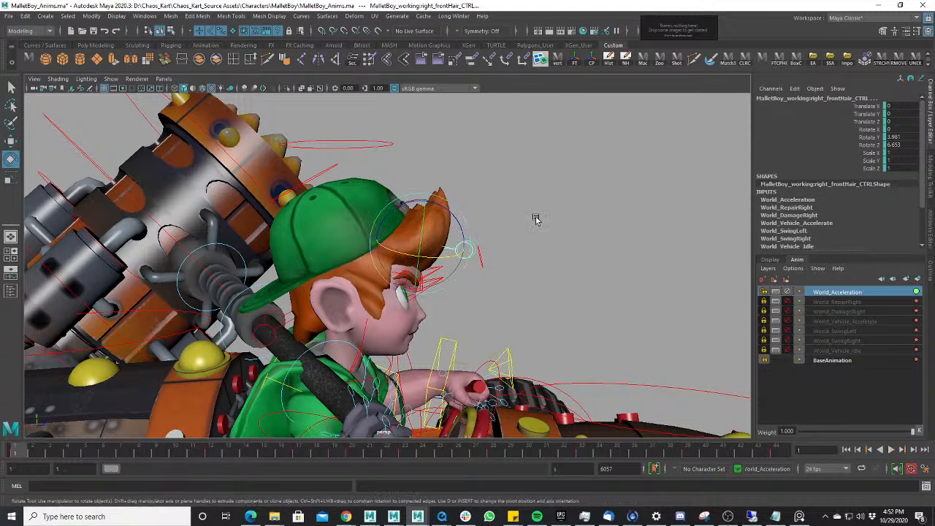
left_click_drag(458, 213, 428, 190)
key("w")
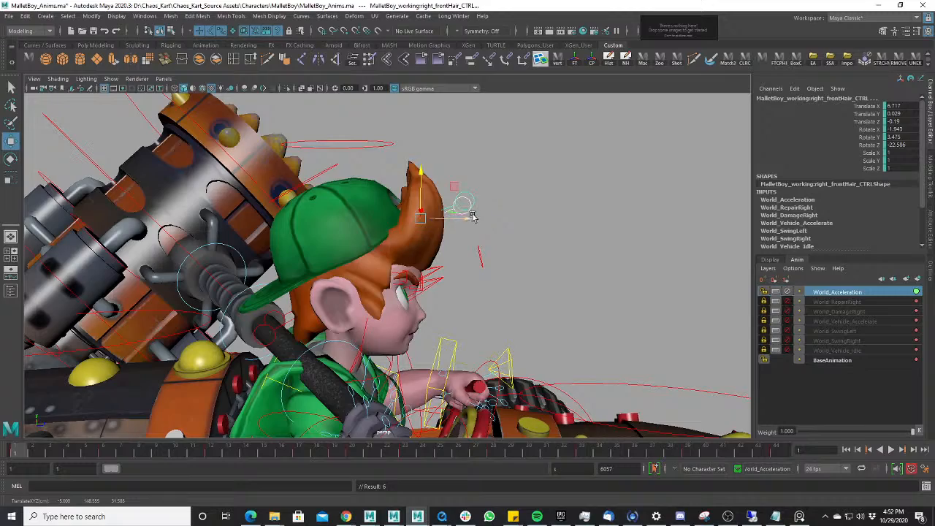
- Sweep the front hair further back to Rotate Z about -34.5, adjusting its position to Translate X about 6.97 and Translate Y about -3.46
mouse_move(461, 218)
left_mouse_down("alt")
mouse_move(510, 268)
mouse_move(524, 266)
mouse_move(457, 259)
mouse_move(445, 241)
mouse_move(453, 229)
left_mouse_up("alt")
scroll(444, 241, "up", 5)
key("e")
left_click_drag(435, 185, 418, 164)
key("w")
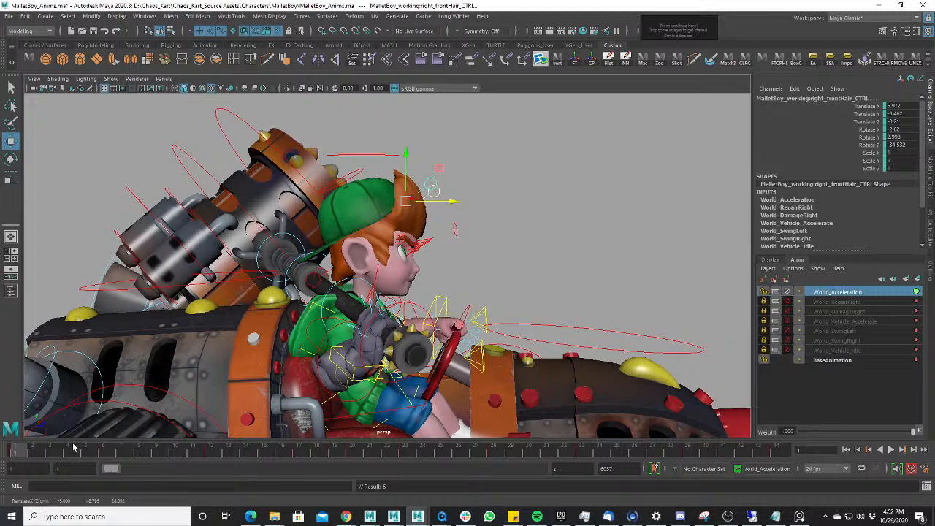
- Delete the front hair controls' keys after frame 1 through frame 44
left_click_drag(82, 450, 845, 451, "shift")
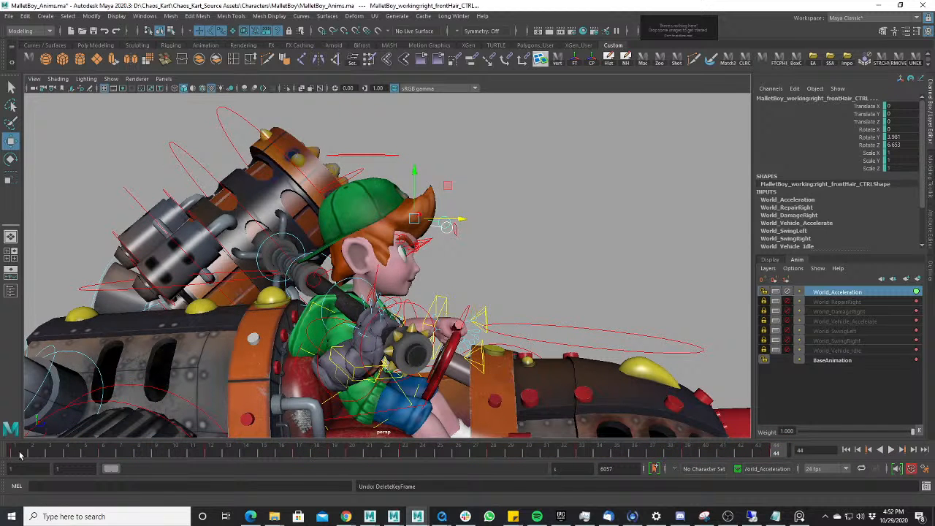
left_click_drag(19, 455, 847, 455)
scroll(595, 274, "down", 3)
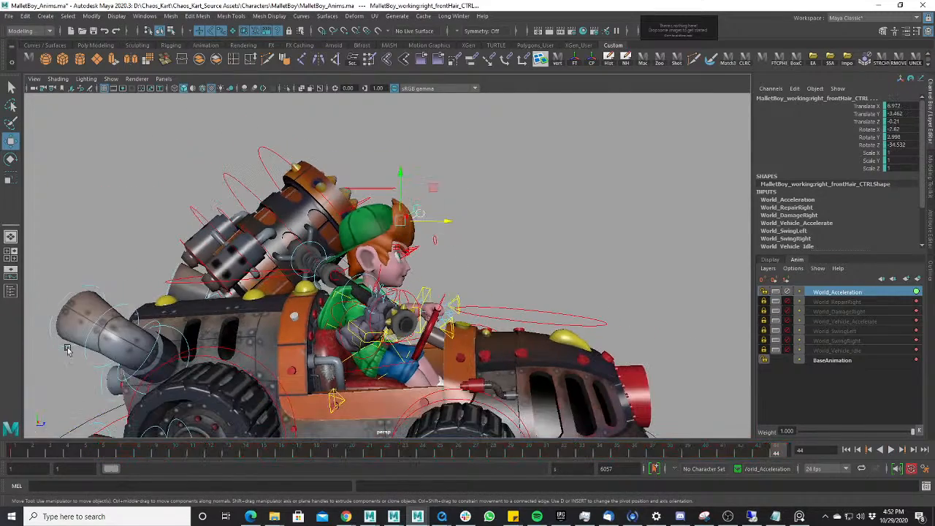
left_click_drag(13, 454, 49, 453)
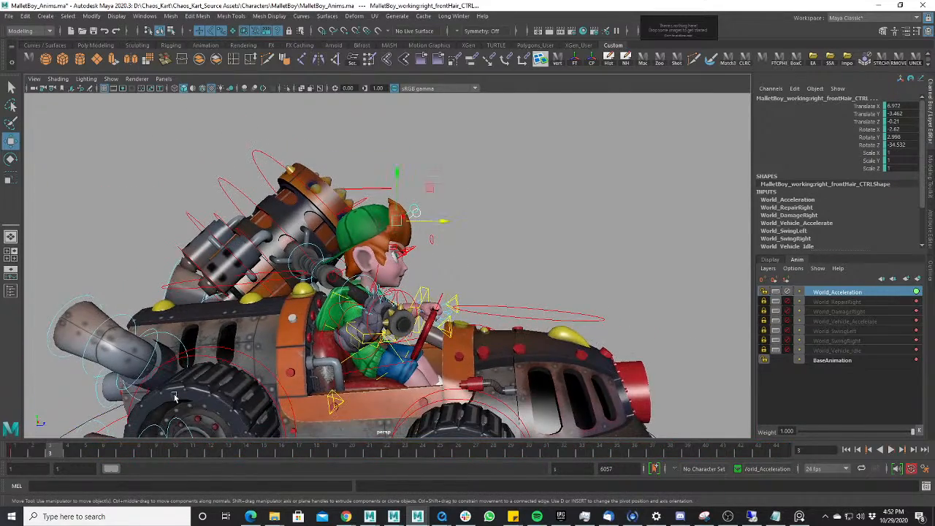
- Undo a trial rotation of the front hair and raise it at frame 1 to Translate X about 7.11
scroll(324, 319, "up", 3)
key("e")
left_click_drag(324, 319, 435, 260, "alt")
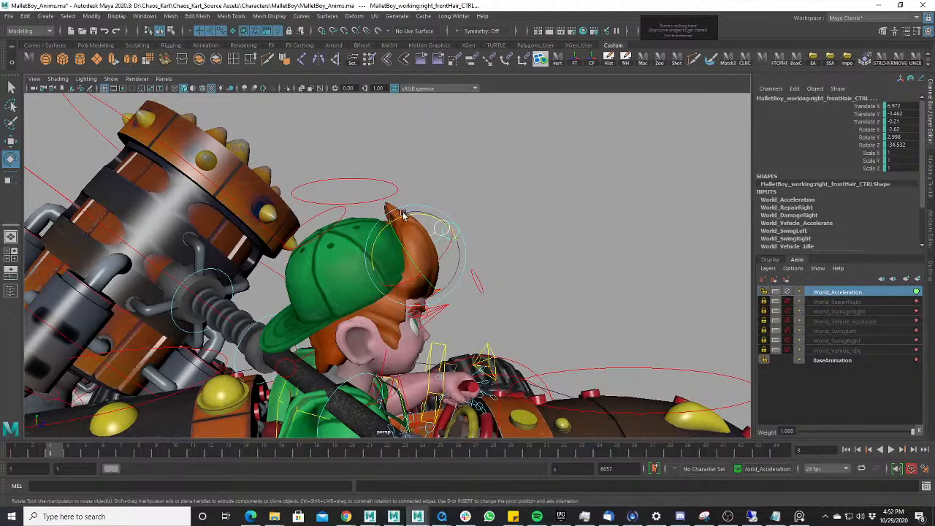
left_click_drag(404, 215, 397, 216)
key("w")
left_click_drag(455, 257, 398, 197, "alt")
key("ctrl+z")
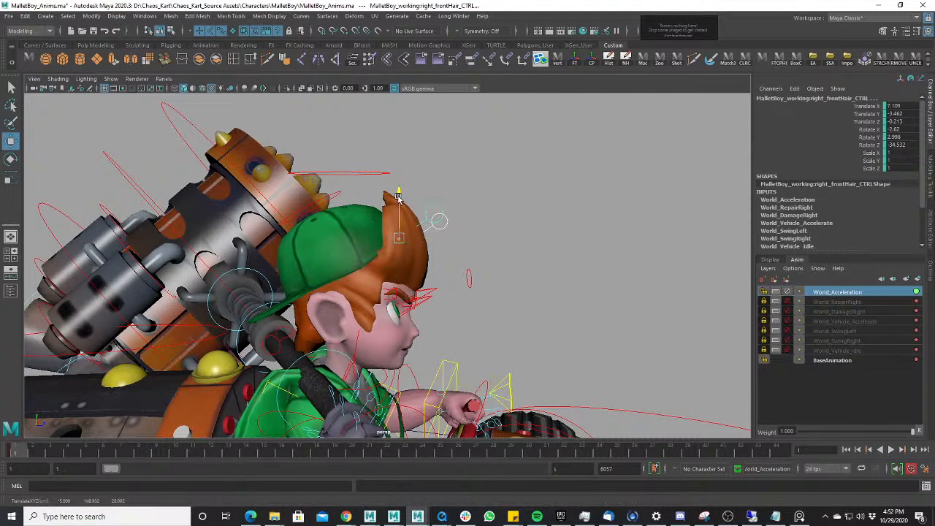
- At frame 4, rotate the front hair controls back to Rotate Z about -48.6
key("alt+v")
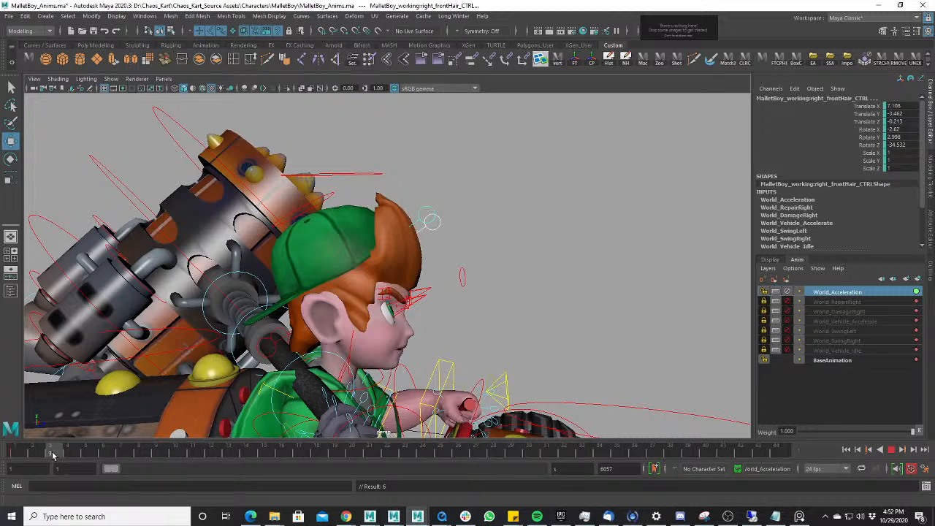
key("alt+v")
key("e")
left_click(399, 197)
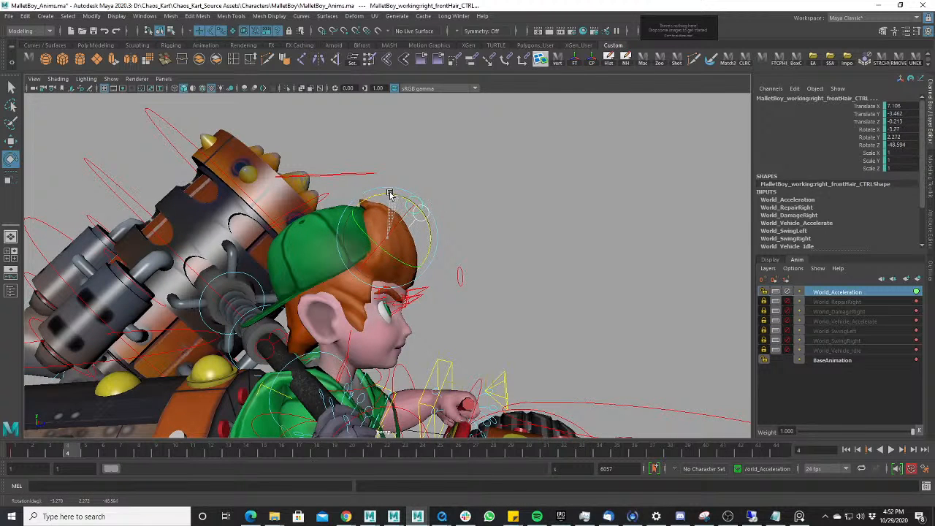
- Raise the front hair to Translate X about 9.16 at frame 1 and set it to about 7.52 at frame 4
left_click(23, 456)
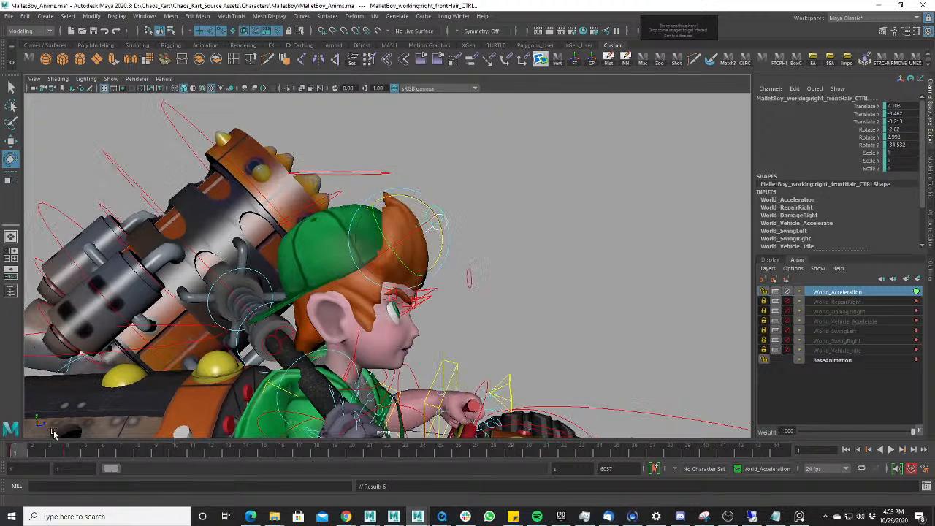
key("w")
left_click(398, 191)
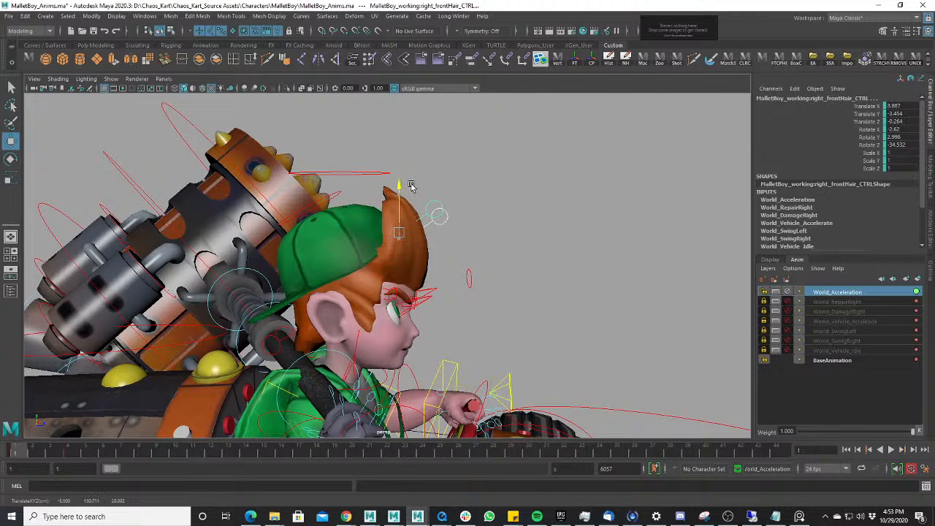
left_click(67, 454)
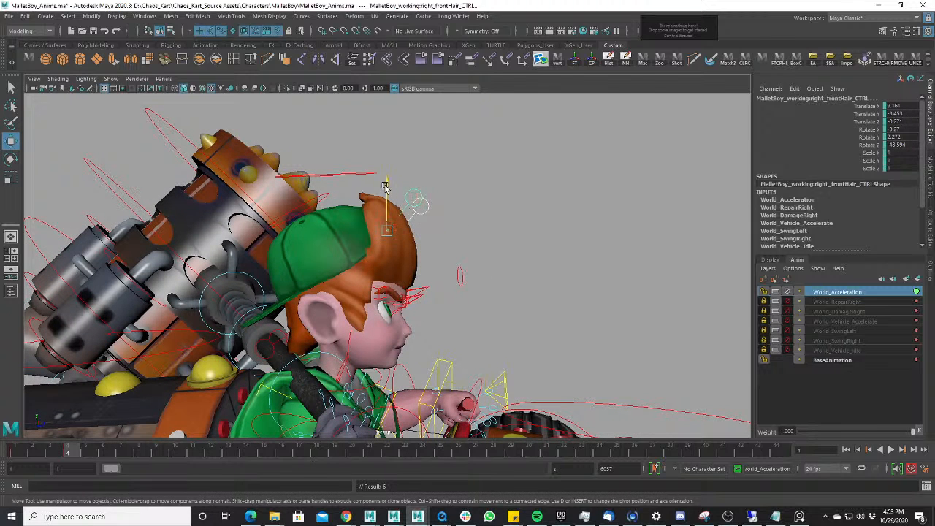
left_click_drag(385, 186, 388, 192)
- Alternate the hair poses by copying the frame 1 pose to frames 7 and 13 and the frame 4 pose to frames 10 and 16
left_click_drag(28, 453, 139, 458)
left_click(73, 453)
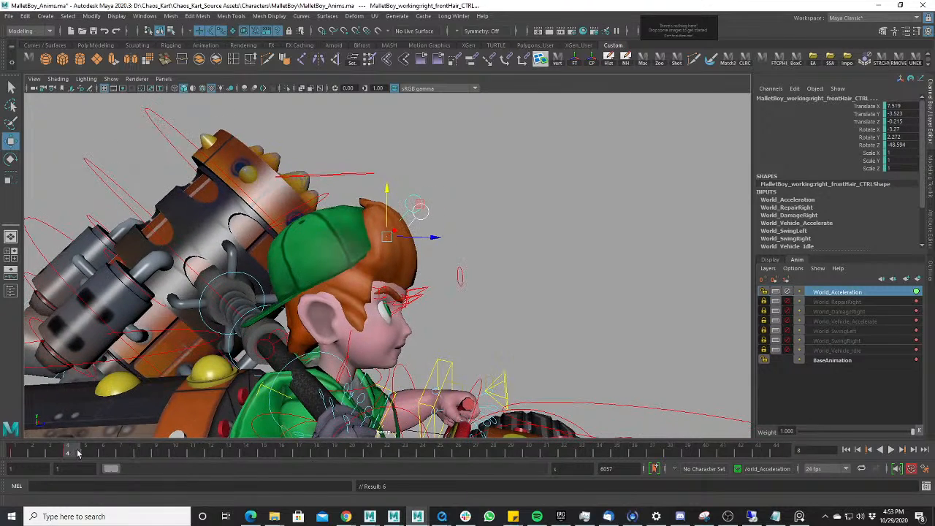
left_click_drag(78, 451, 9, 455)
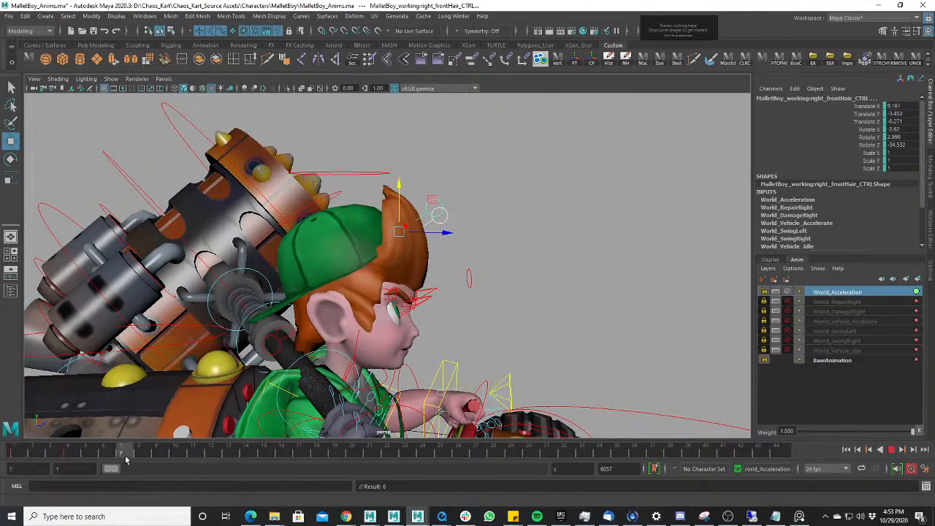
key("alt+v")
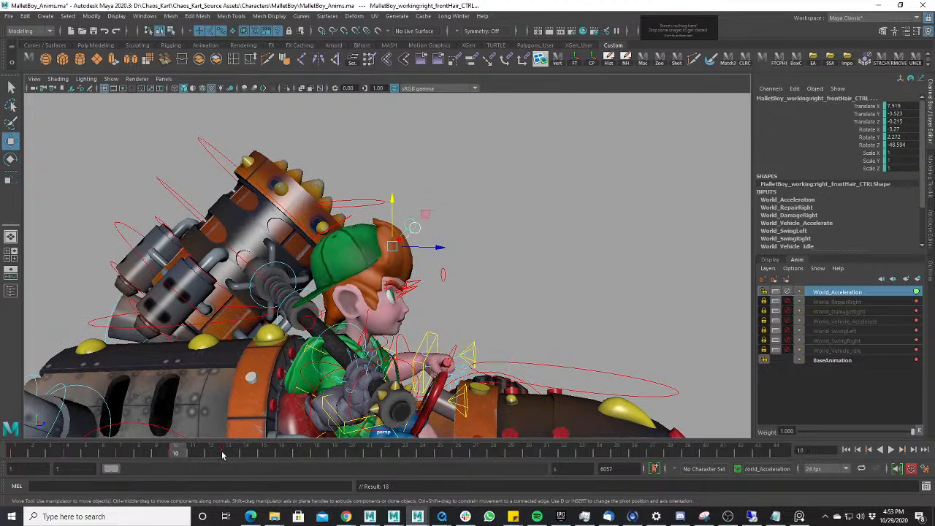
right_click_drag(451, 384, 336, 385, "alt")
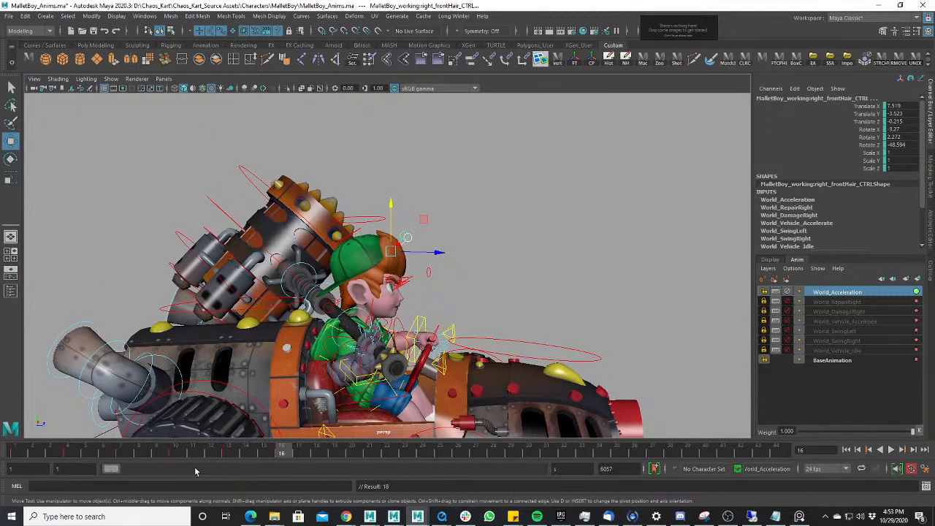
- Continue the hair flutter with the raised frame 1 pose at frames 19 and 25 and the swept-back frame 4 pose at frame 22
left_click(234, 454)
right_click_drag(341, 431, 255, 434, "alt")
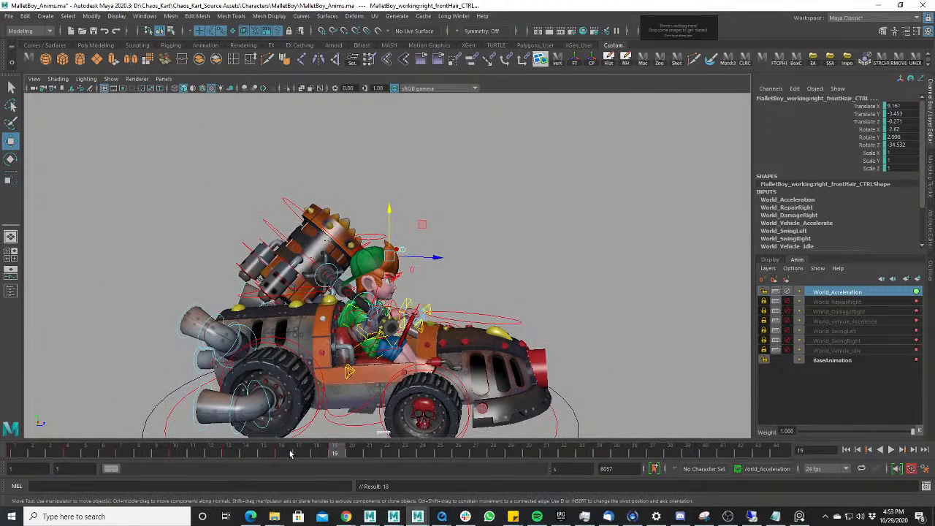
left_click(285, 453)
right_click_drag(520, 346, 409, 349, "alt")
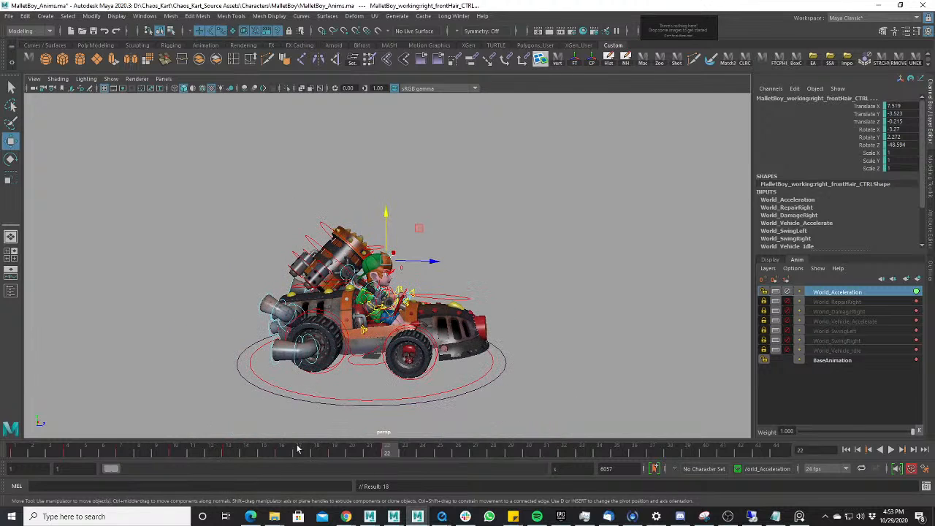
left_click(335, 450)
left_click_drag(421, 453, 442, 462)
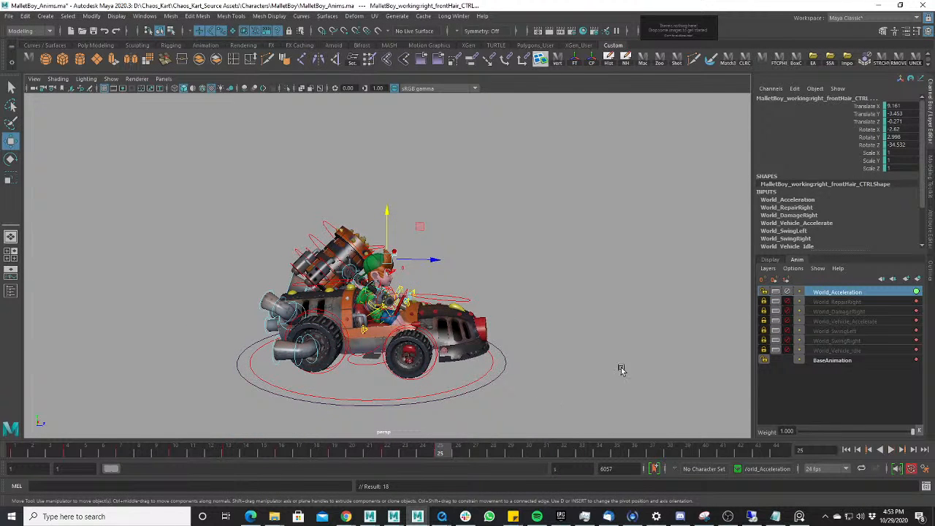
- Copy the swept-back front hair pose from frame 22 and key it at frame 28
right_click_drag(622, 369, 531, 344, "alt")
scroll(494, 361, "up", 5)
left_click(388, 453)
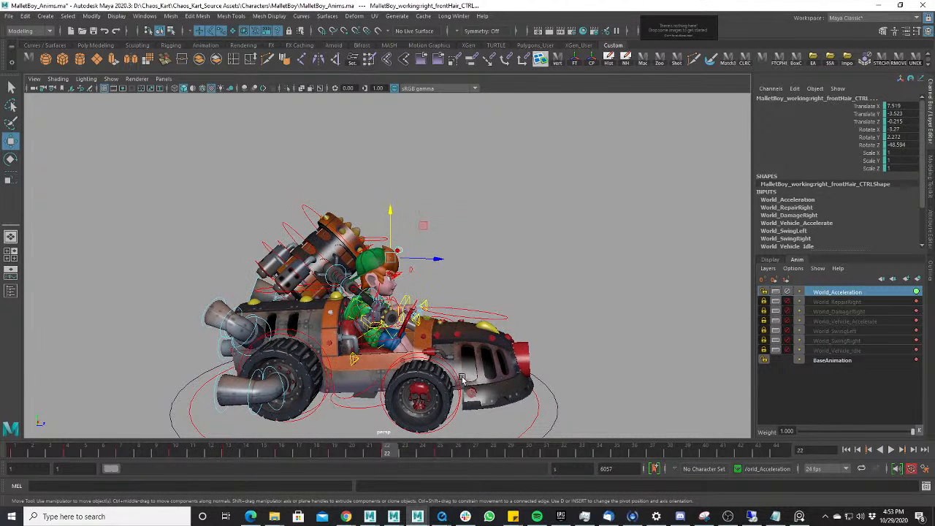
right_click(395, 451)
mouse_move(430, 283)
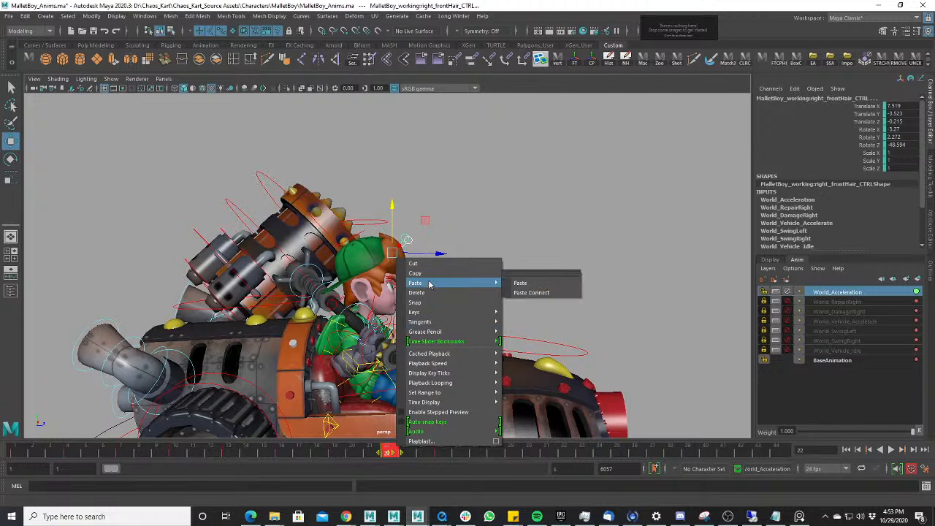
left_click(316, 453)
left_click(389, 453)
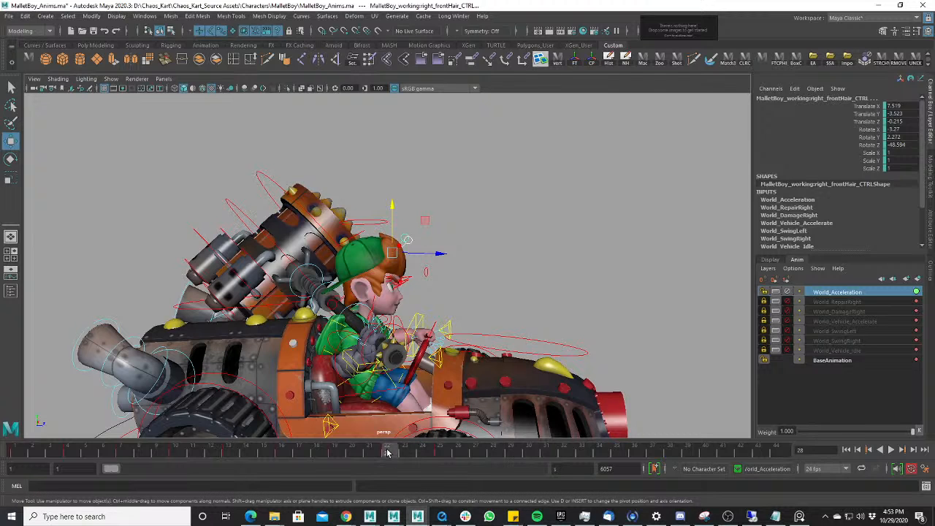
scroll(631, 336, "down", 2)
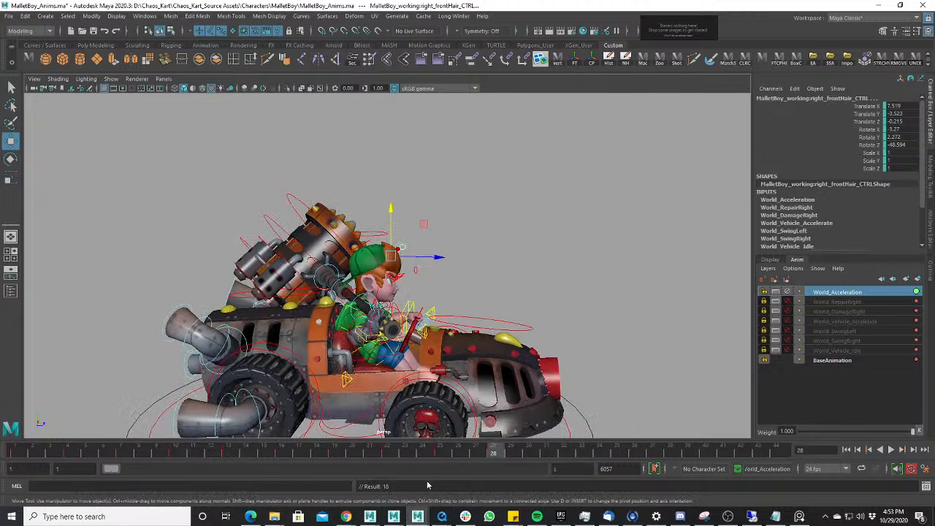
- Key the frame 25 hair pose at frame 31, correcting its misplaced key, and the frame 28 pose at frame 34
left_click_drag(443, 454, 436, 450)
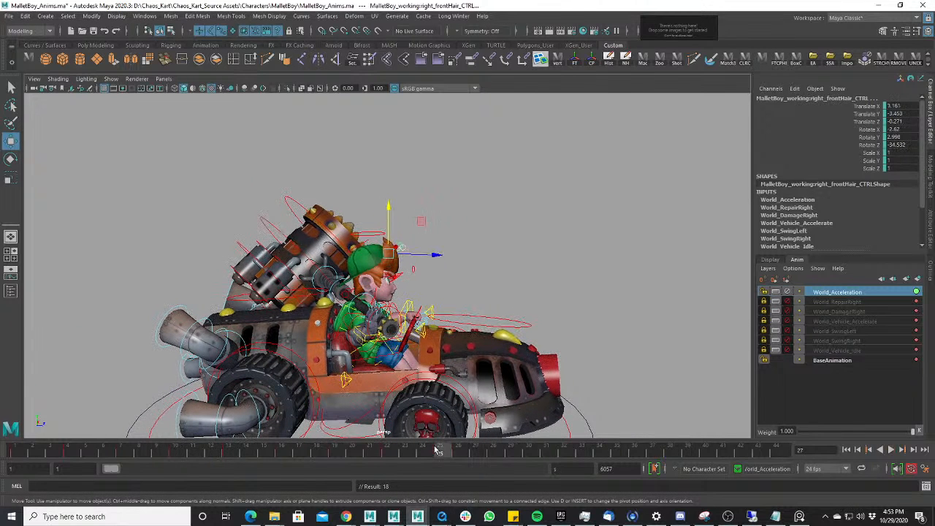
left_click(558, 454)
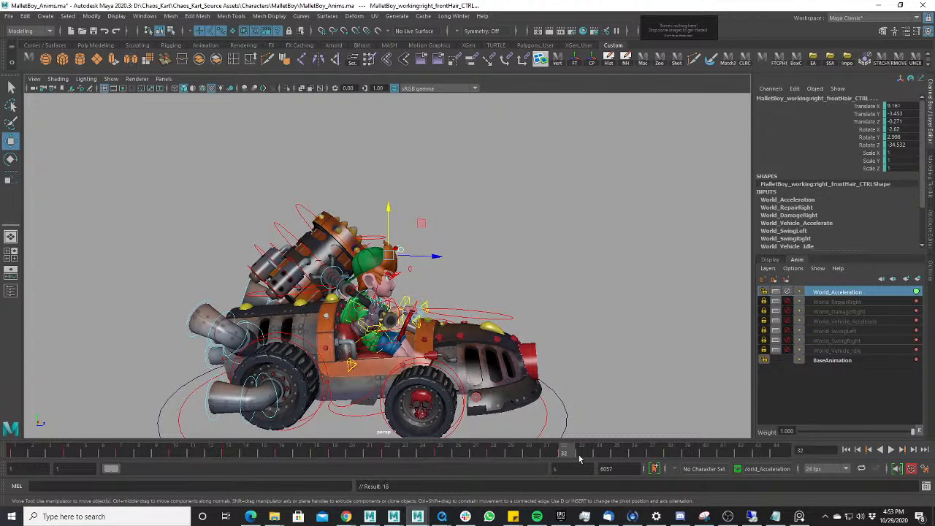
left_click_drag(565, 450, 540, 453, "shift")
left_click_drag(482, 453, 547, 455)
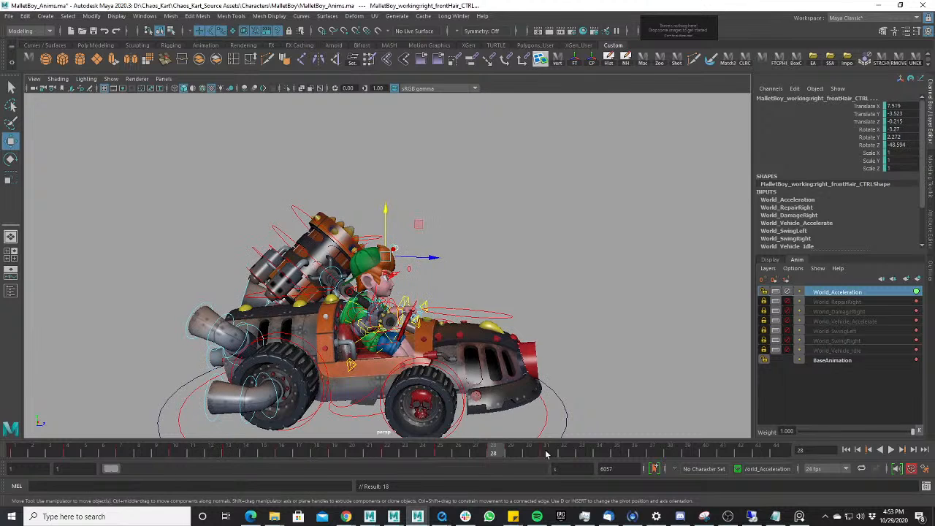
left_click(597, 454)
- Finish the hair flutter with the raised pose at frames 37 and 44 and the swept-back pose at frame 40
left_click(549, 454)
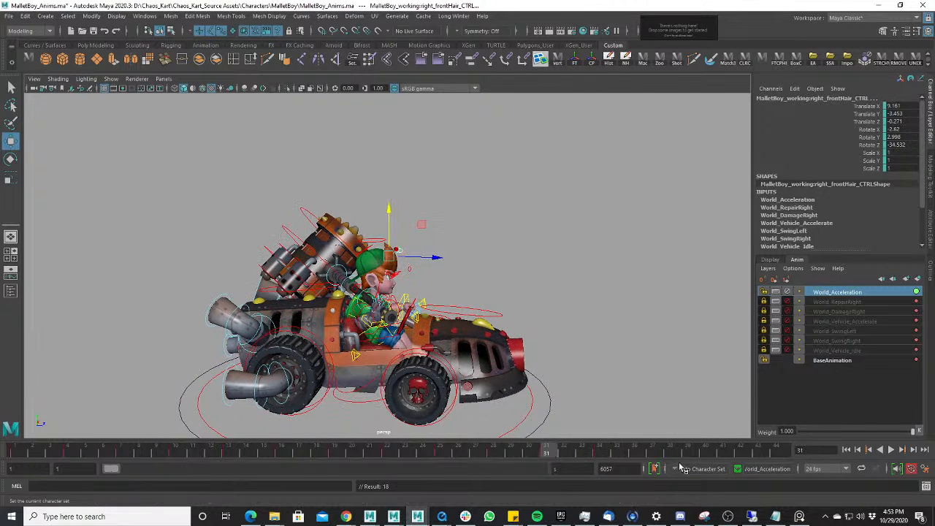
middle_click(655, 453)
key("s")
left_click(612, 452)
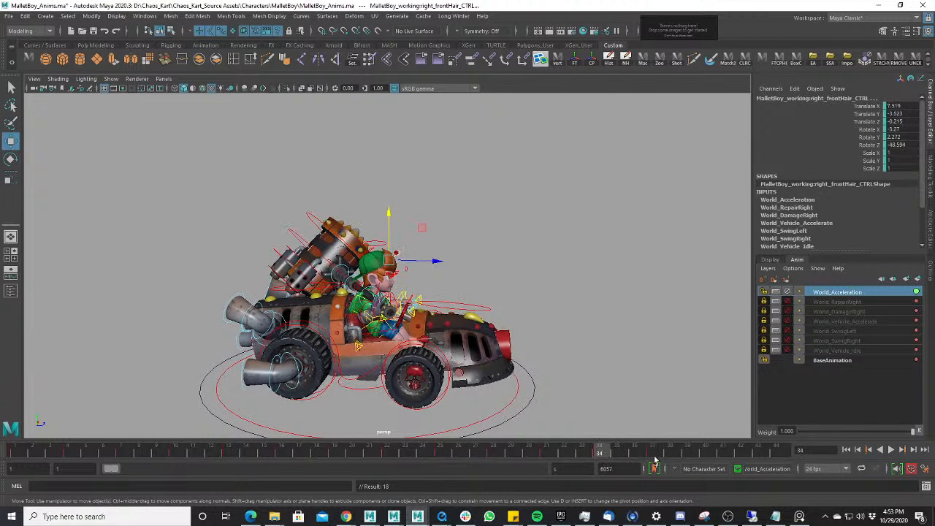
left_click(707, 453)
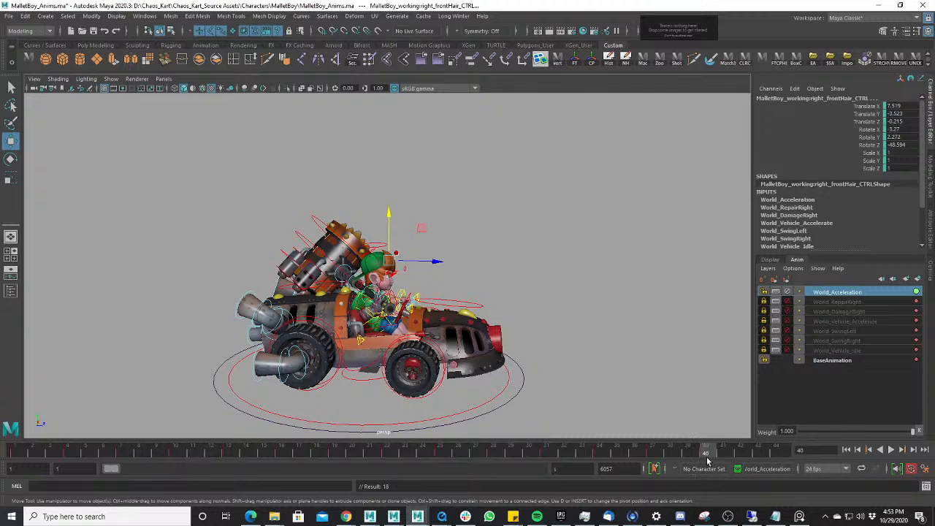
left_click(655, 453)
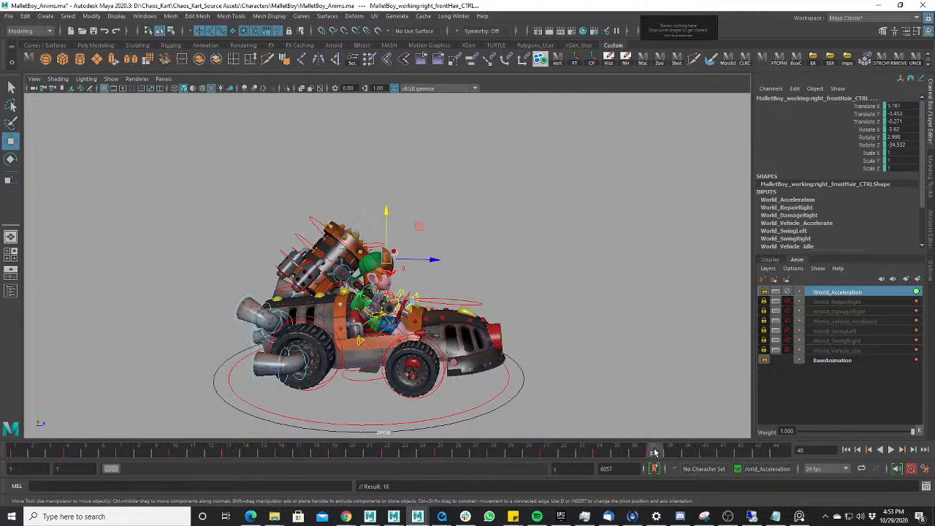
left_click(789, 455)
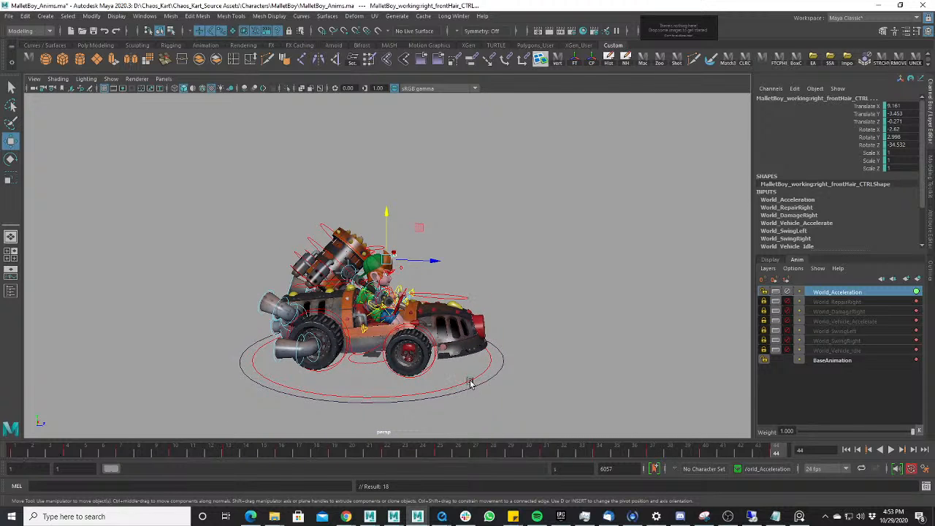
- Play back the acceleration animation from frame 1 and examine the front hair flutter from several angles and distances
scroll(470, 381, "up", 8)
left_click(22, 452)
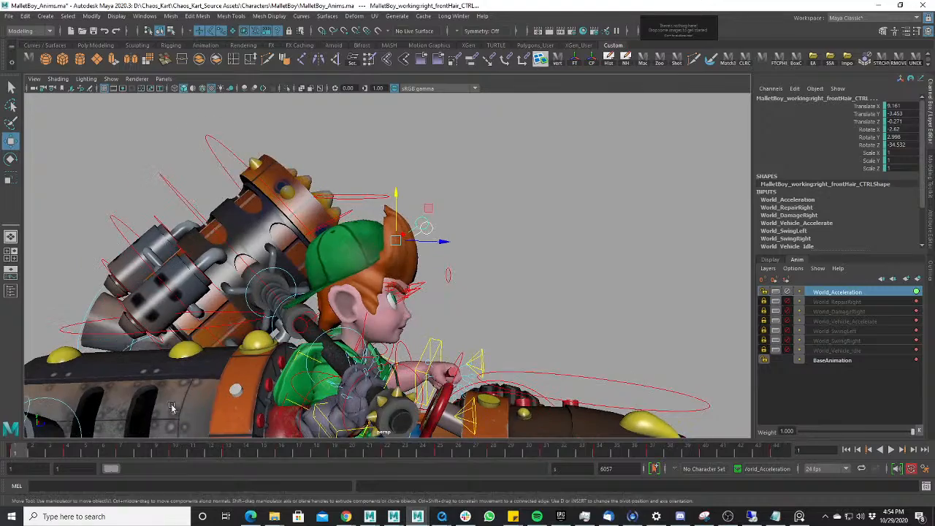
key("alt+v")
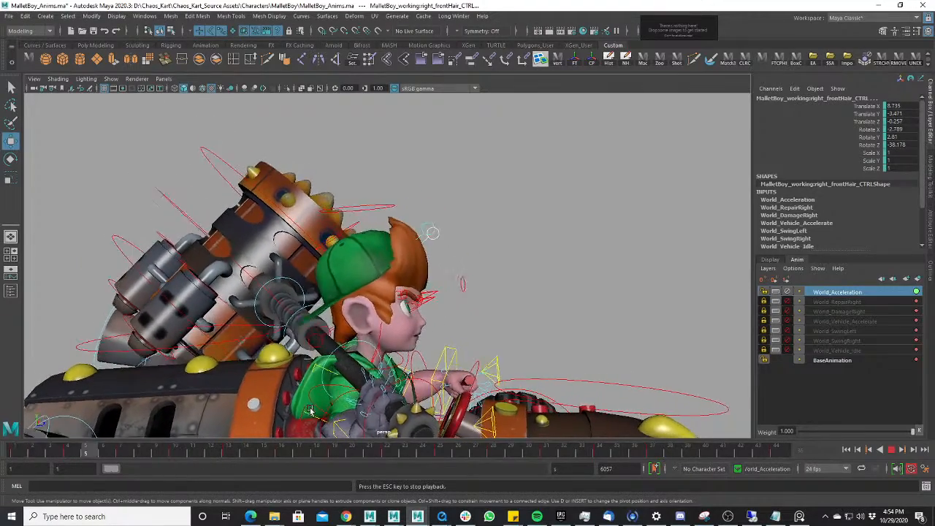
left_click_drag(398, 317, 490, 283, "alt")
scroll(487, 278, "up", 5)
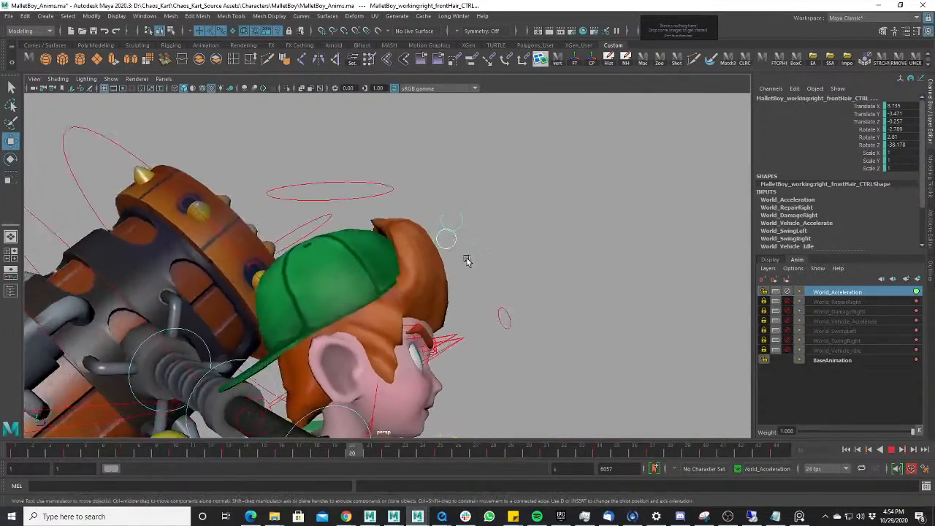
scroll(466, 260, "down", 5)
left_click_drag(424, 296, 394, 295, "alt")
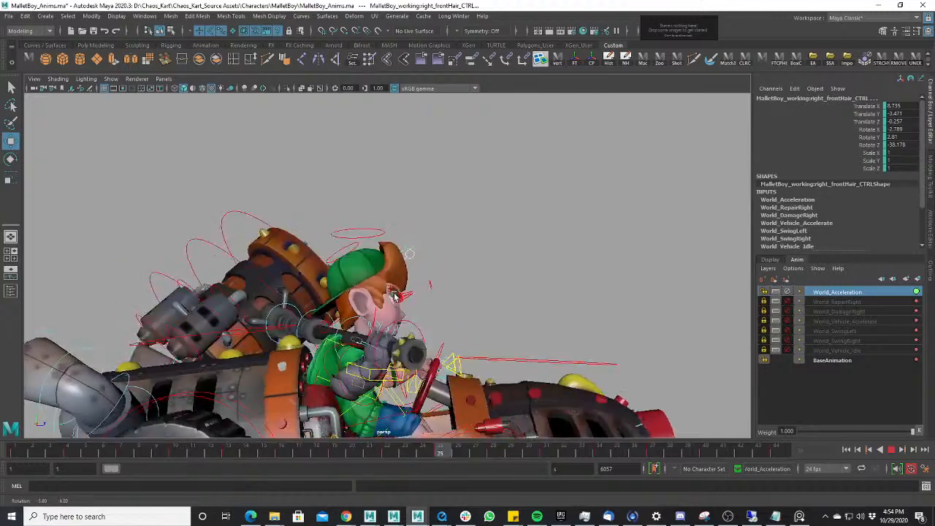
scroll(393, 295, "up", 4)
left_click(892, 450)
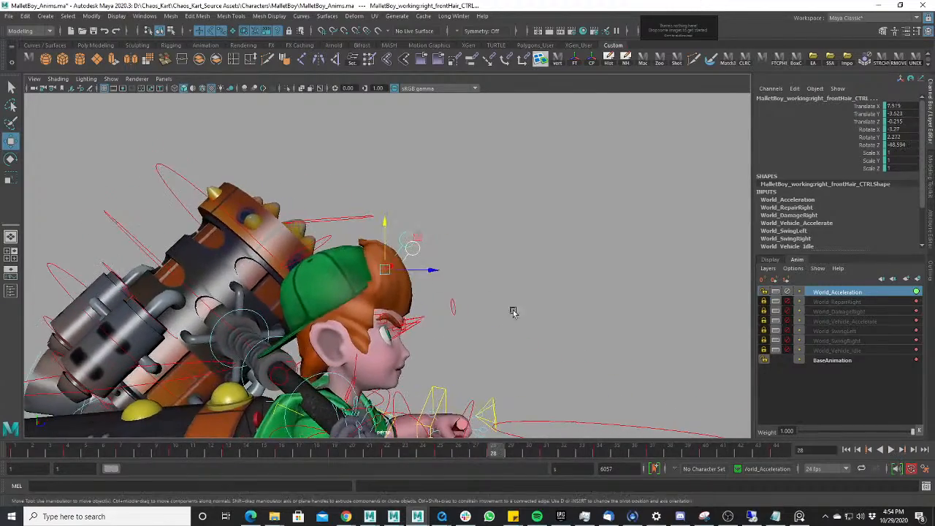
- Isolate the front hair's Translate Y curve of the World_Acceleration layer for curve editing
key("space")
left_click(82, 334)
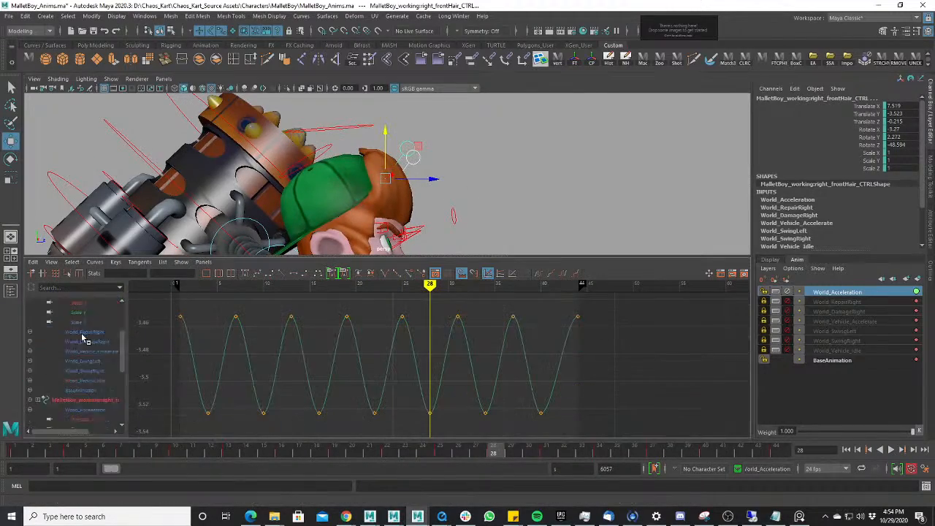
scroll(84, 338, "down", 3)
left_click(94, 362)
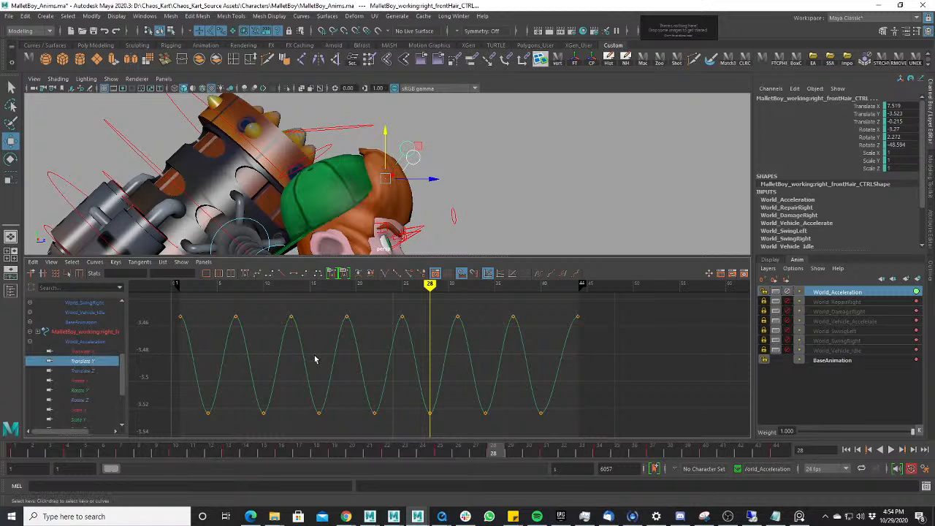
key("f")
left_click(188, 329)
- Select the outgoing tangents of all Translate Y peaks from frame 1 through frame 44
left_click_drag(188, 311, 190, 427)
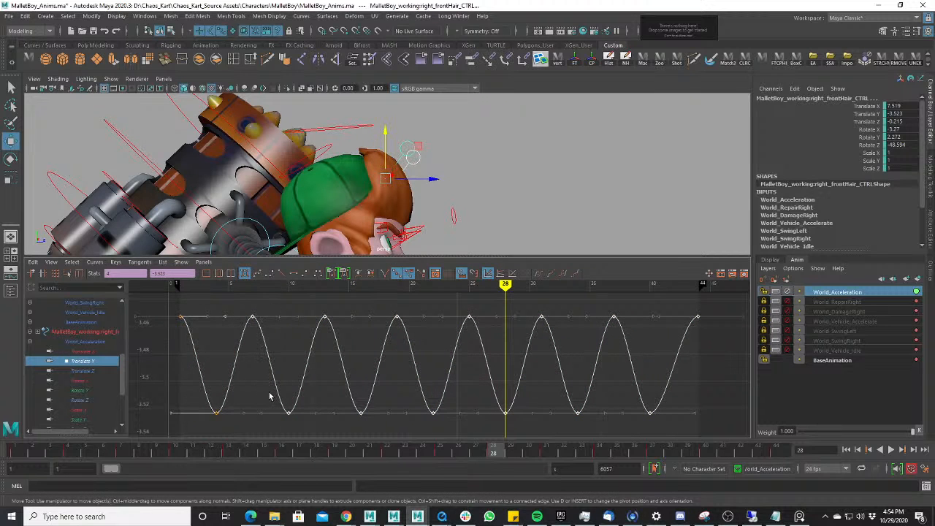
scroll(296, 341, "up", 2)
middle_click_drag(433, 350, 460, 394, "alt")
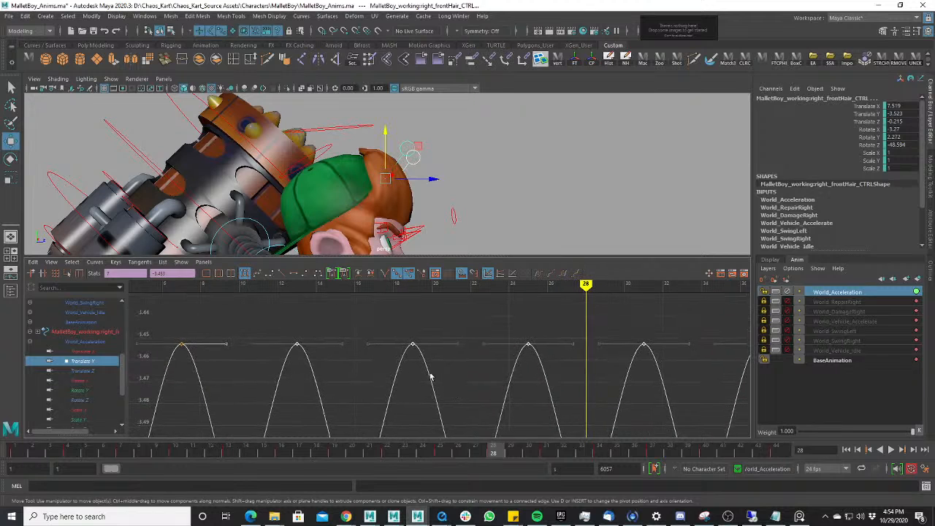
middle_click_drag(355, 329, 368, 336, "alt")
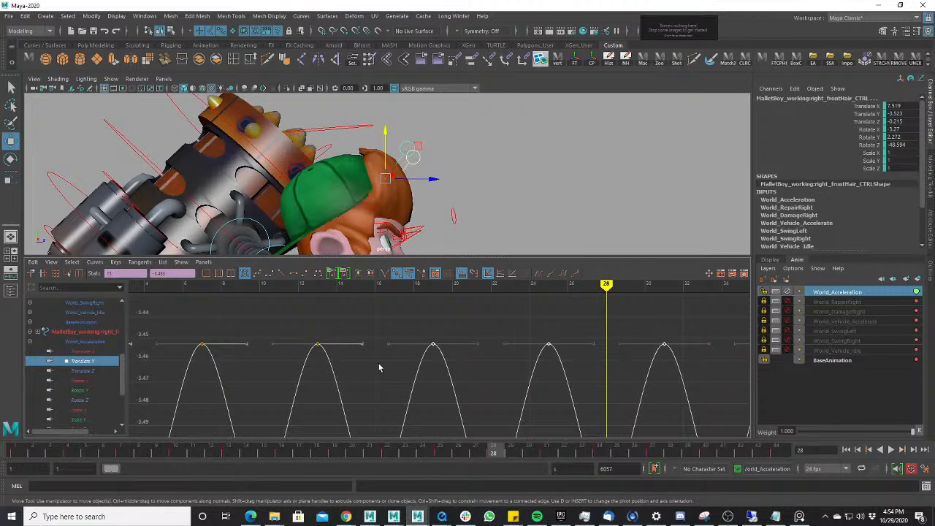
left_click_drag(478, 327, 468, 375)
left_click_drag(588, 328, 597, 358, "shift")
middle_click_drag(584, 349, 399, 353, "alt")
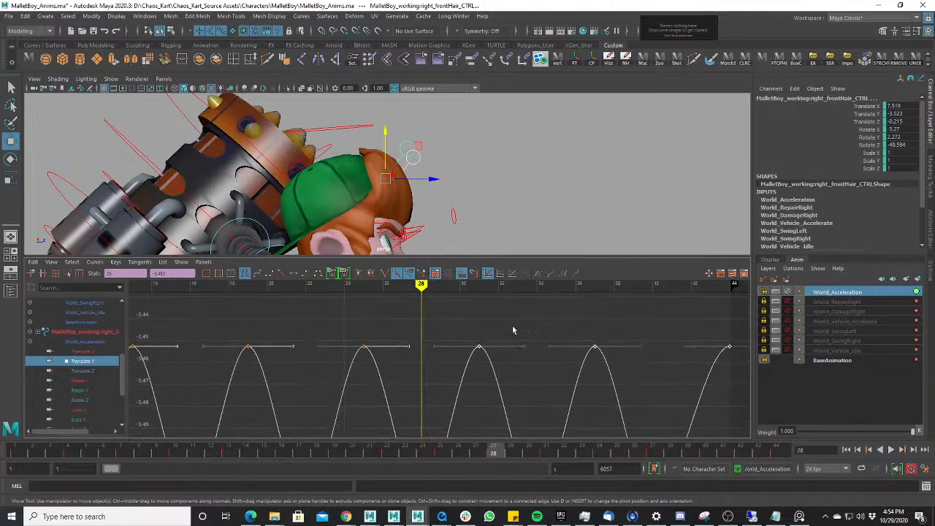
left_click_drag(521, 323, 533, 363, "shift")
left_click_drag(628, 365, 627, 367, "shift")
middle_click_drag(666, 361, 415, 354, "alt")
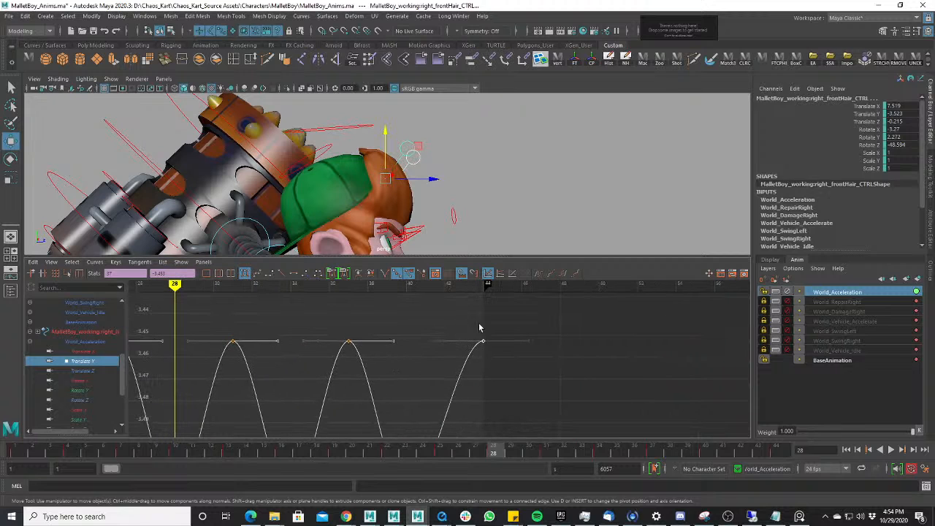
left_click_drag(502, 325, 503, 371, "shift")
- Add the incoming tangents of the Translate Y troughs to the selection, working back from frame 40
middle_click_drag(522, 381, 604, 289, "alt")
left_click_drag(463, 359, 449, 429, "shift")
left_click_drag(335, 423, 324, 419, "shift")
left_click_drag(223, 385, 207, 419, "shift")
middle_click_drag(287, 365, 602, 356, "alt")
left_click_drag(436, 386, 427, 402, "shift")
left_click_drag(316, 378, 299, 414, "shift")
middle_click_drag(317, 369, 553, 365, "alt")
left_click_drag(432, 410, 433, 410, "shift")
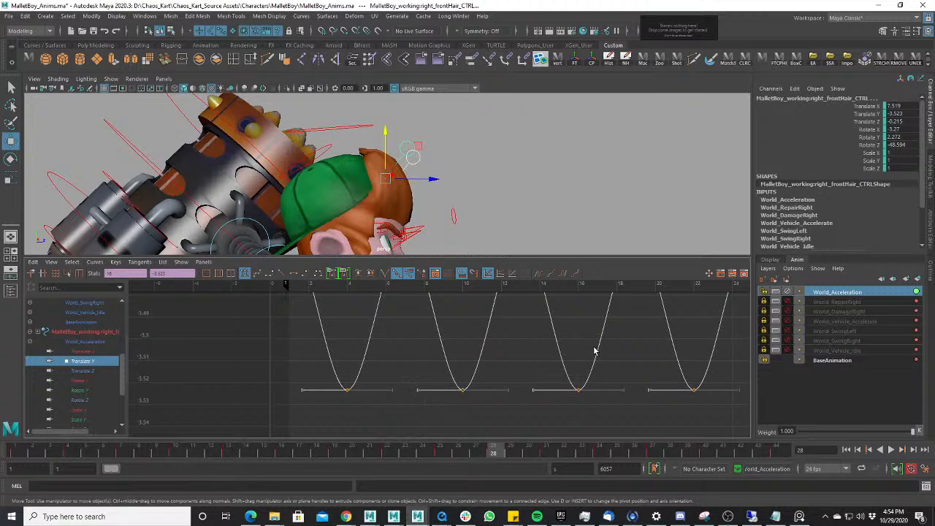
- Undo an upward tilt of the selected Translate Y tangents, tilt them downward instead, and play back the flutter
key("a")
scroll(461, 387, "up", 3)
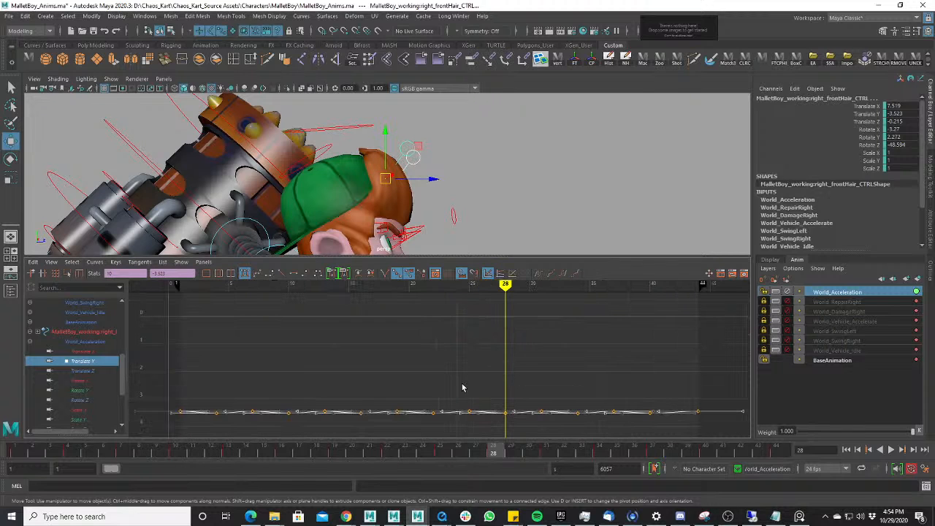
middle_click_drag(467, 391, 470, 376)
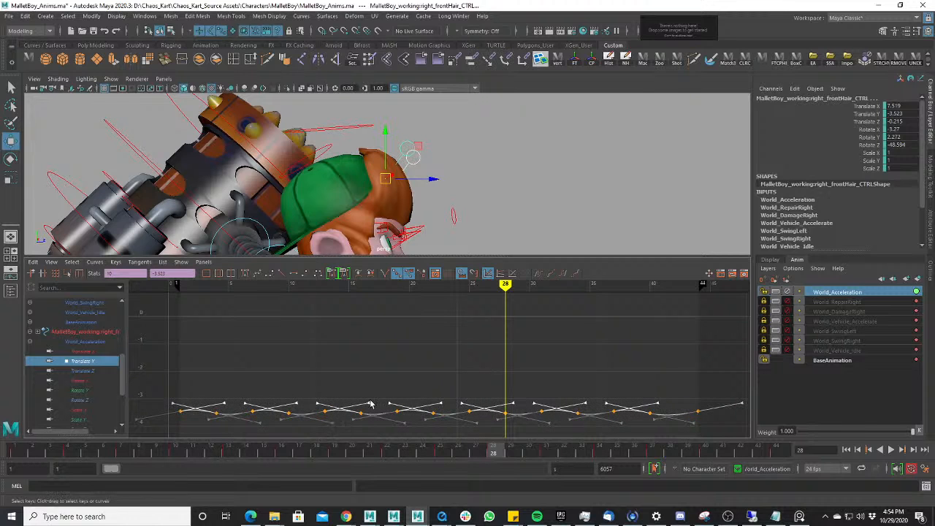
key("ctrl+z")
middle_click_drag(409, 382, 408, 398)
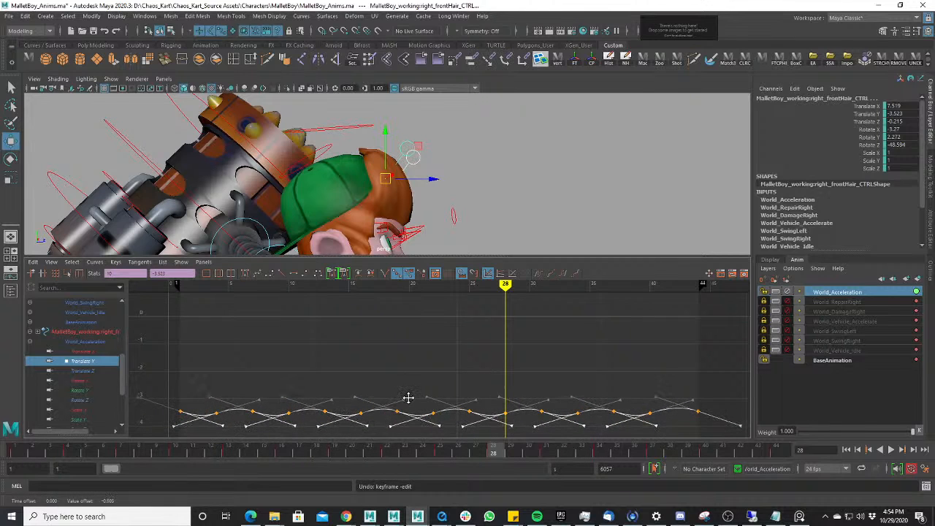
key("alt+v")
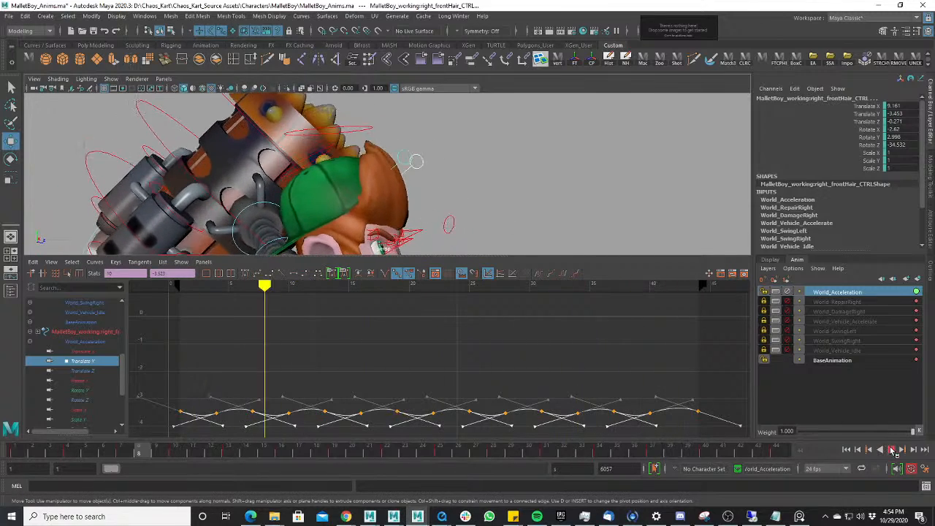
left_click(891, 449)
- Scale the values of the selected Translate Y keys by about 2.4 to strengthen the hair's vertical movement
key("f")
left_click(517, 359)
key("r")
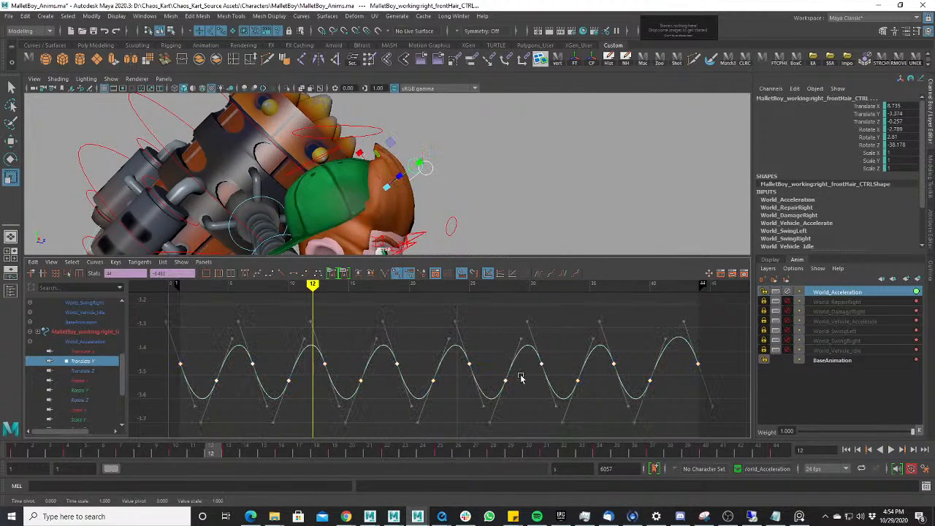
middle_click_drag(517, 377, 521, 342)
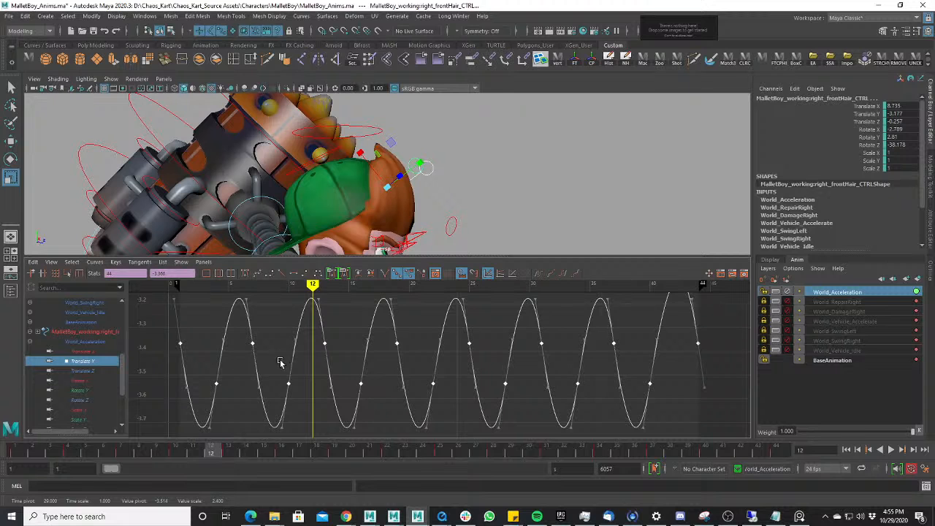
- Try to shift the selected Translate Y keys of the front hair to higher values
key("w")
middle_click_drag(326, 361, 312, 281)
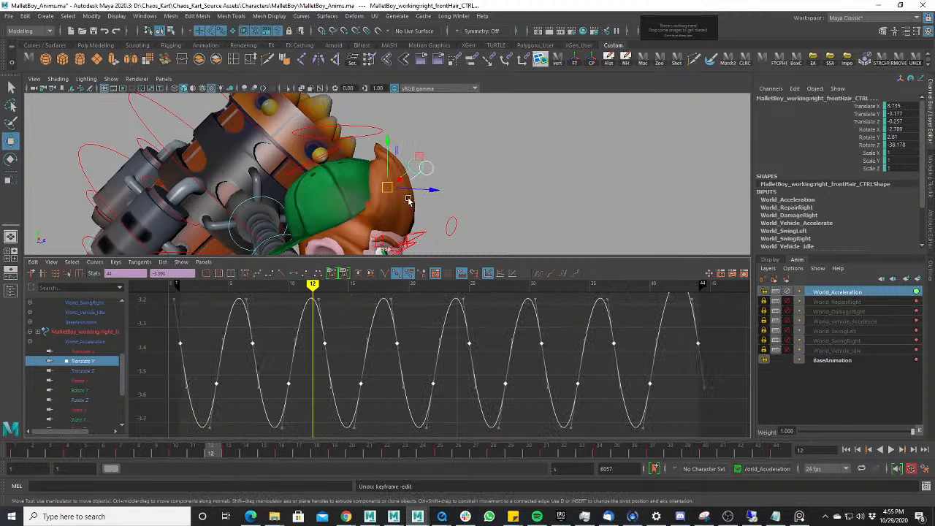
left_click_drag(366, 194, 385, 208, "alt")
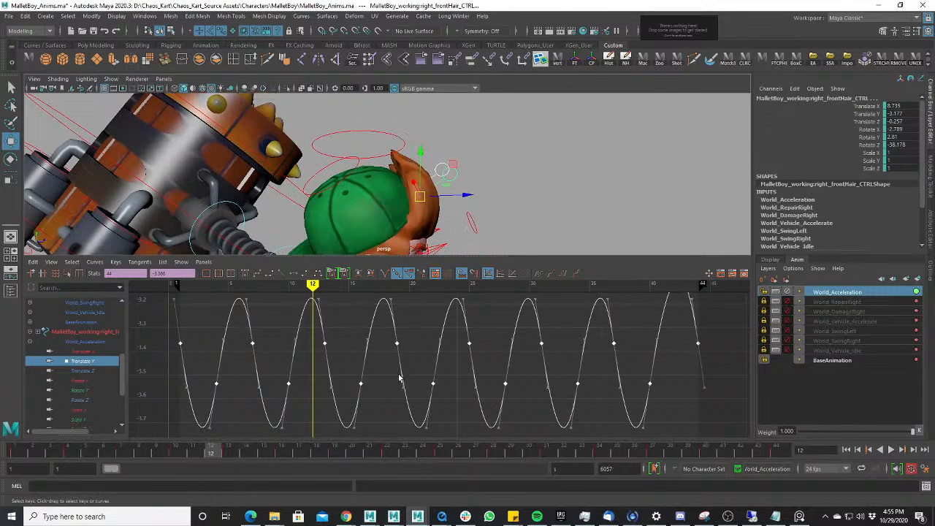
middle_click_drag(399, 376, 368, 255)
key("ctrl+z")
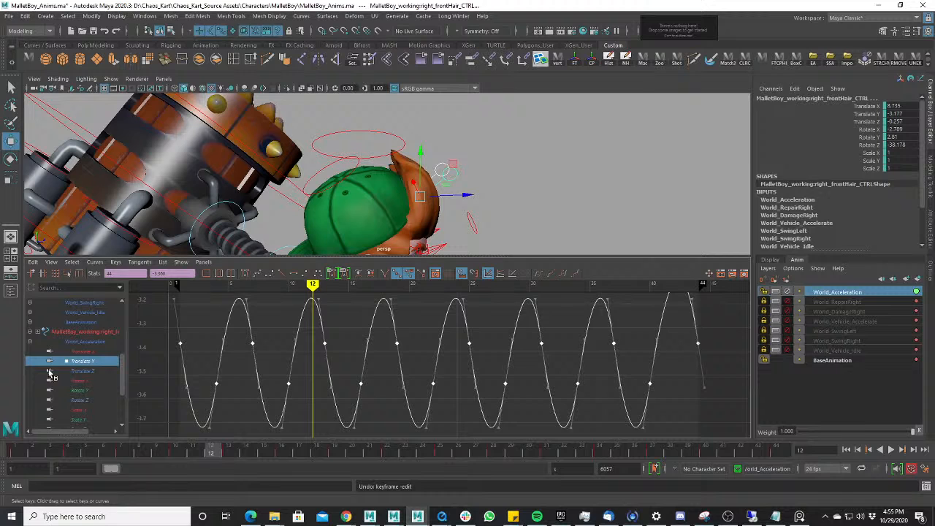
- Isolate the front hair's Translate X curve of the World_Acceleration layer, undoing the accidental shift of its keys
left_click(83, 352)
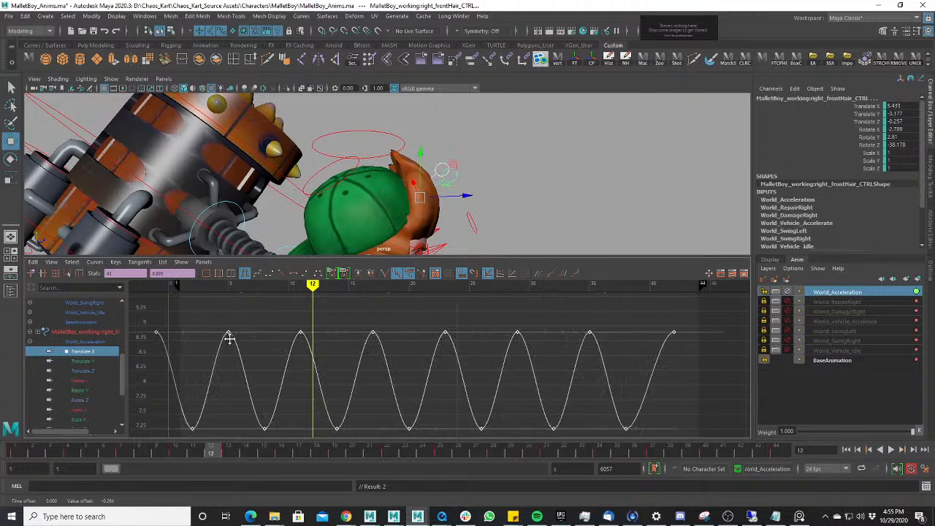
key("ctrl+z")
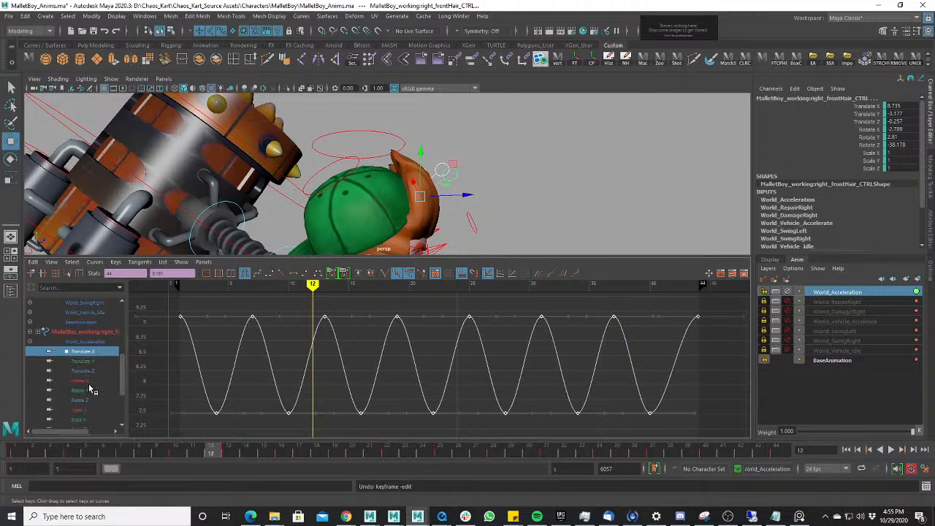
left_click(86, 379, "ctrl")
left_click(83, 379, "ctrl")
left_click(91, 353, "ctrl")
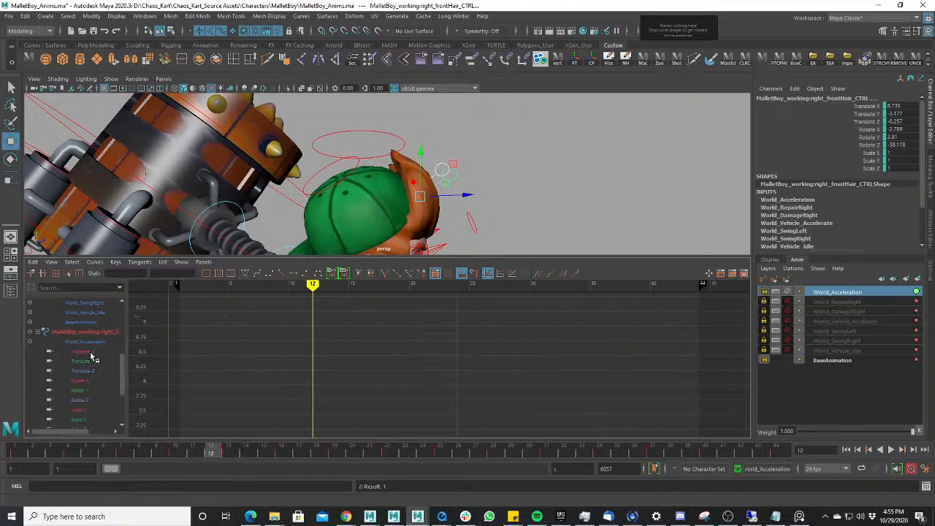
left_click(91, 353)
left_click(90, 326)
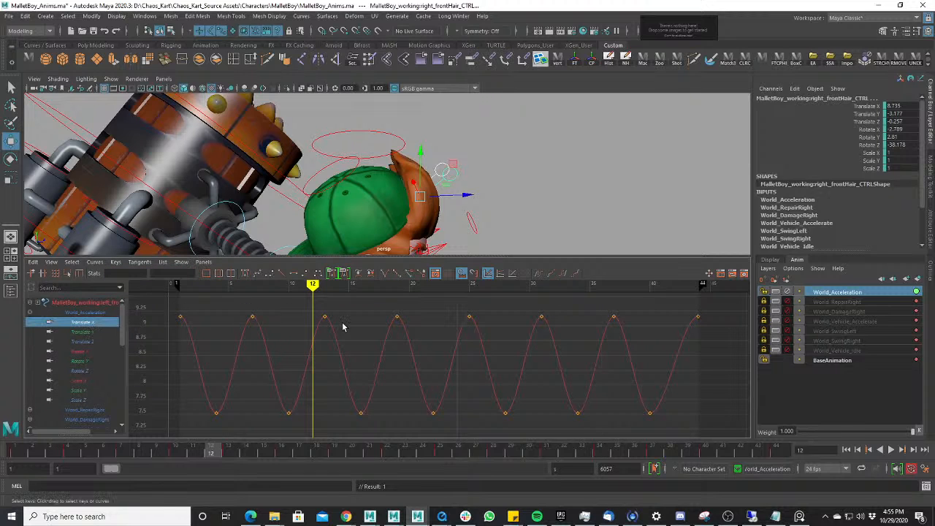
- Select the outgoing tangents of the Translate X peaks and the tangents of its troughs, undoing the mistaken trough selection
left_click(194, 360)
left_click_drag(191, 309, 199, 329)
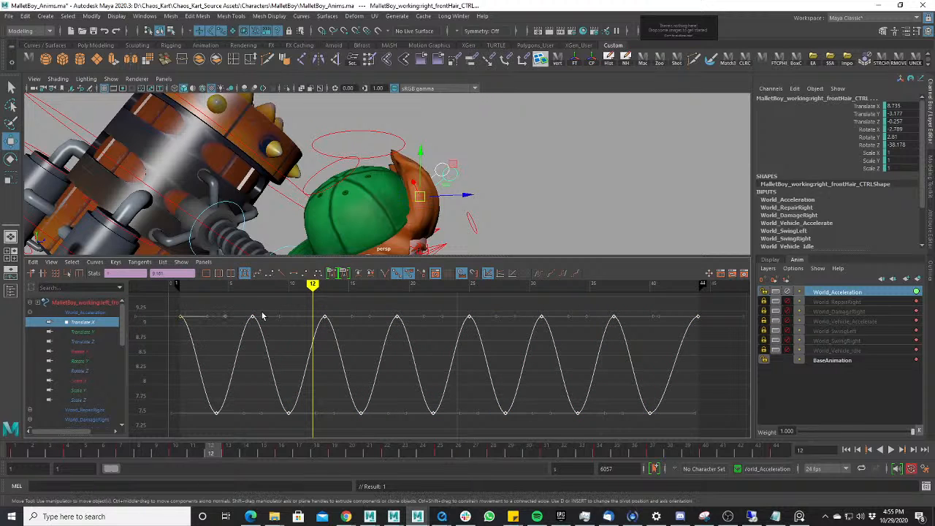
left_click_drag(261, 311, 265, 322, "shift")
left_click(632, 413)
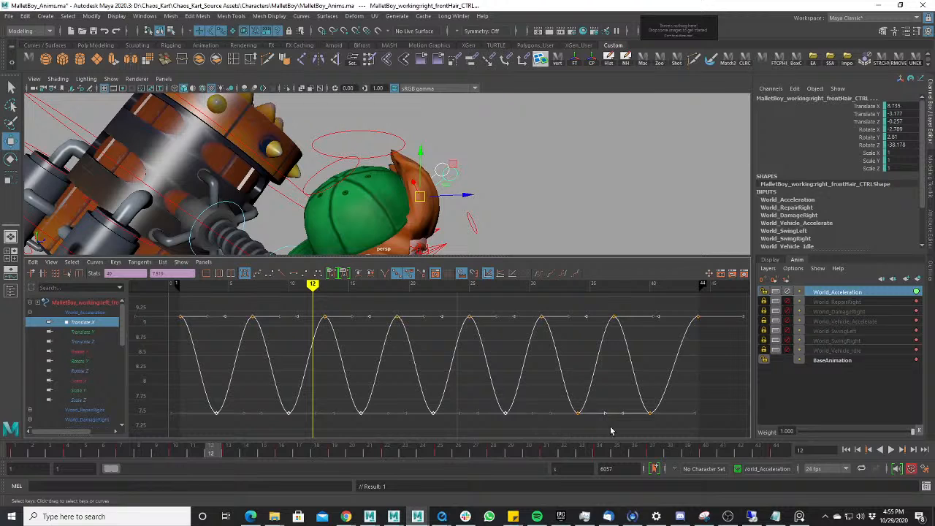
key("ctrl+z")
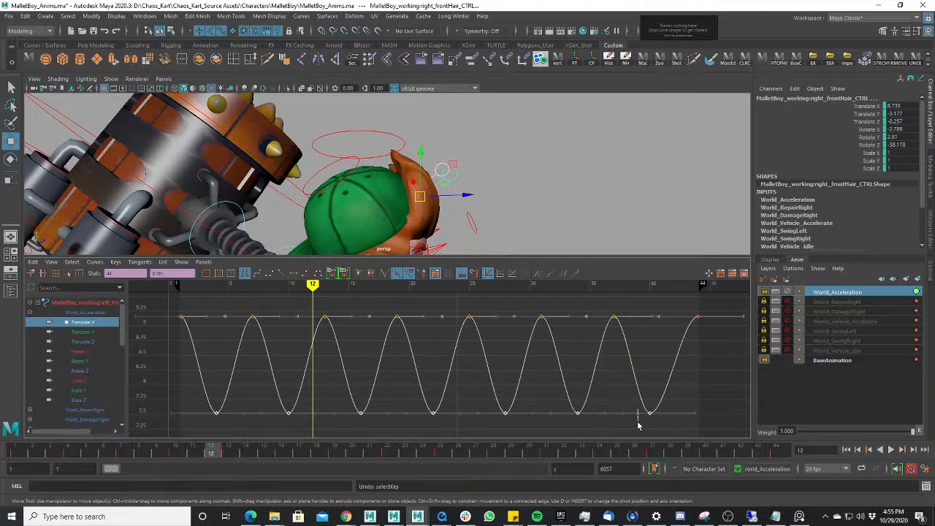
left_click_drag(637, 421, 634, 422, "shift")
left_click_drag(567, 409, 584, 421, "shift")
left_click_drag(496, 408, 509, 418, "shift")
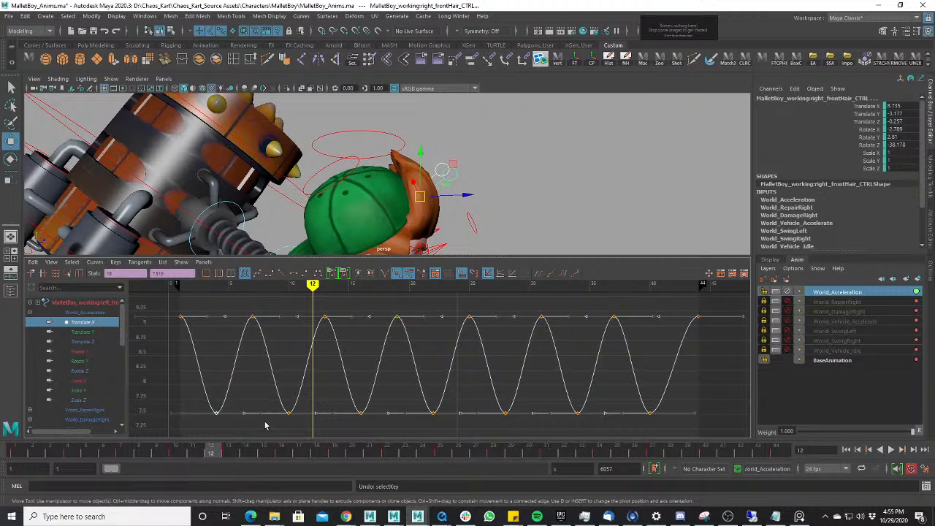
- Try to tilt the selected Translate X tangents upward, undoing each change to the curve
middle_click_drag(322, 393, 330, 300)
key("ctrl+z")
scroll(331, 300, "up", 3)
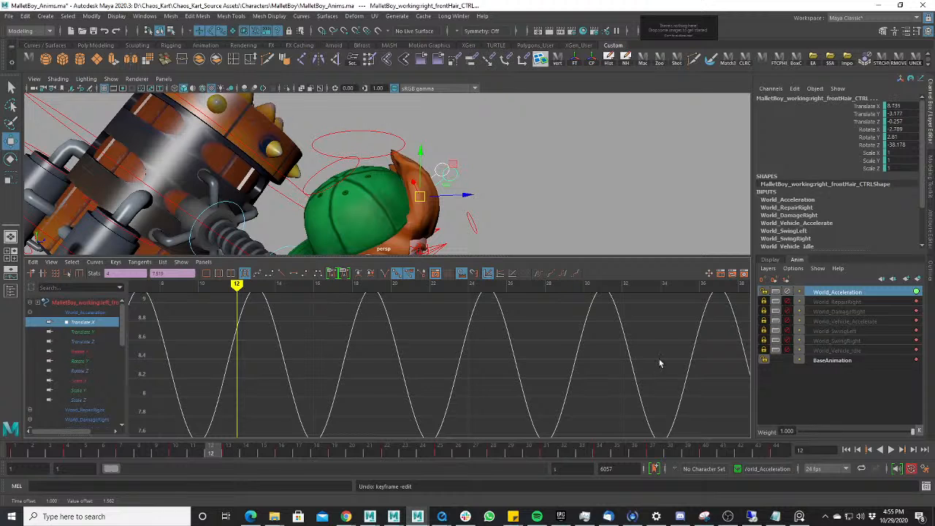
key("a")
scroll(717, 369, "down", 3)
middle_click_drag(729, 356, 565, 399, "alt")
scroll(601, 398, "up", 3)
scroll(564, 400, "down", 3)
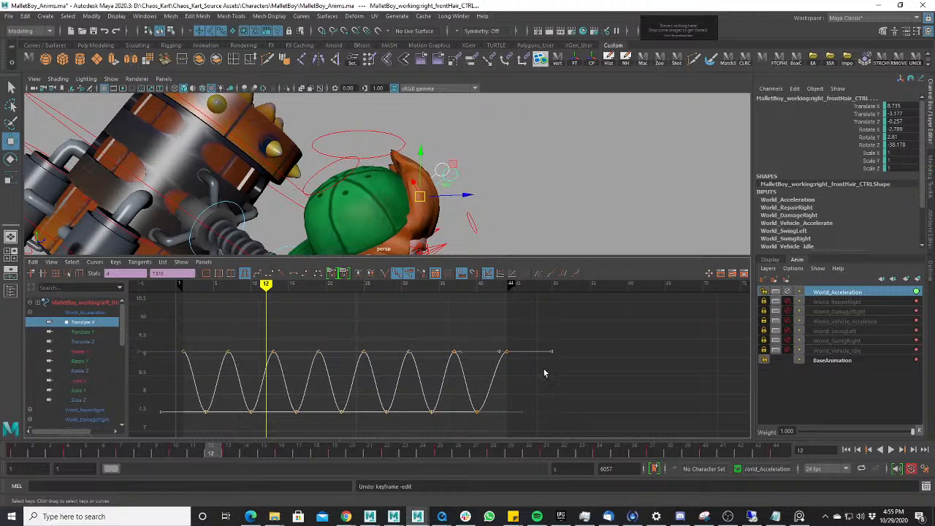
scroll(539, 366, "up", 2)
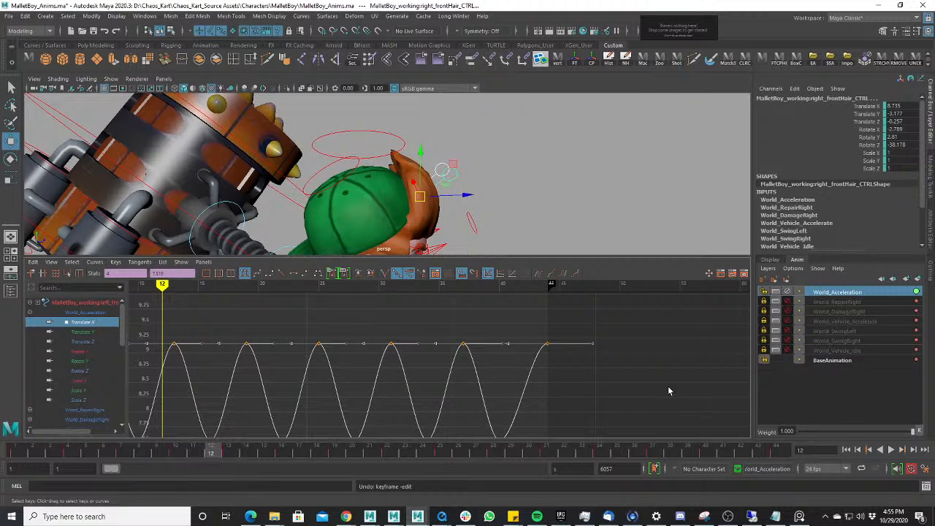
middle_click_drag(648, 376, 656, 349, "alt")
middle_click_drag(546, 369, 548, 349)
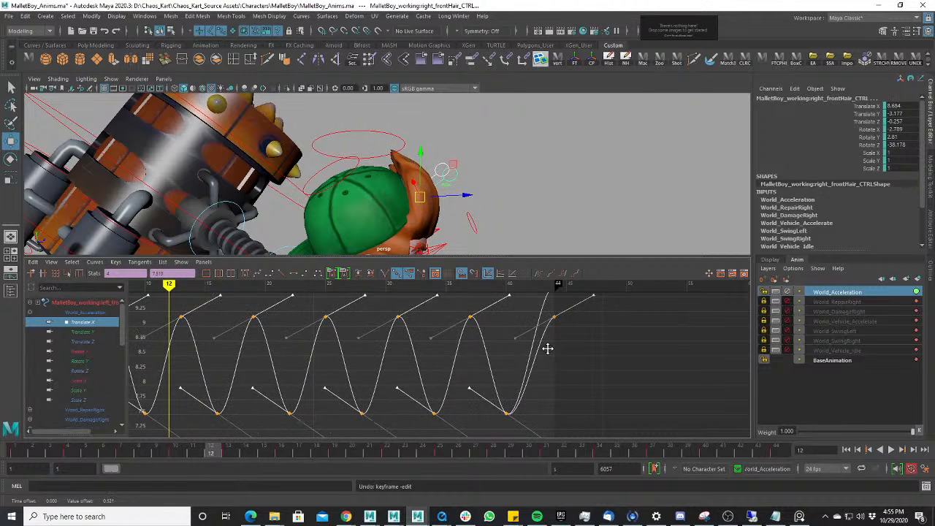
key("ctrl+z")
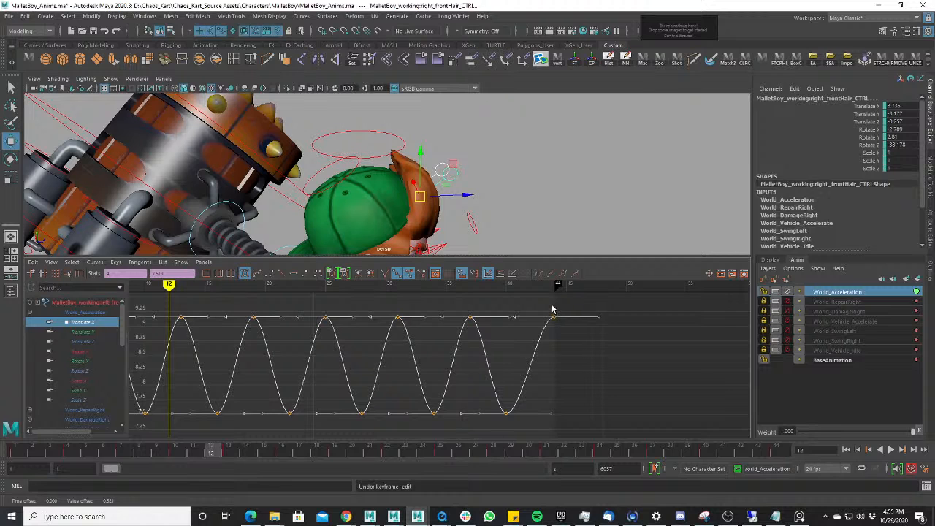
- Tilt the front hair's Translate X tangents downward so the curve crests before its peak keys
left_click(553, 313)
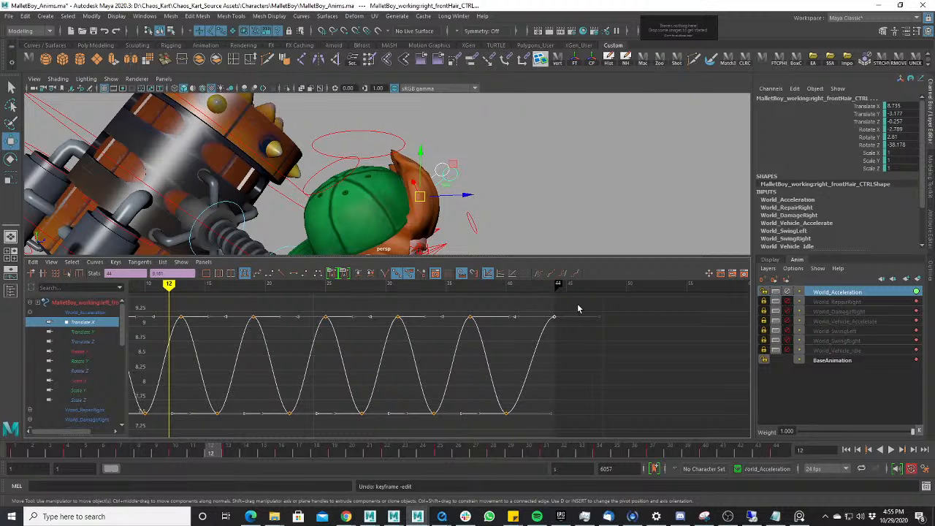
middle_click_drag(550, 386, 524, 310)
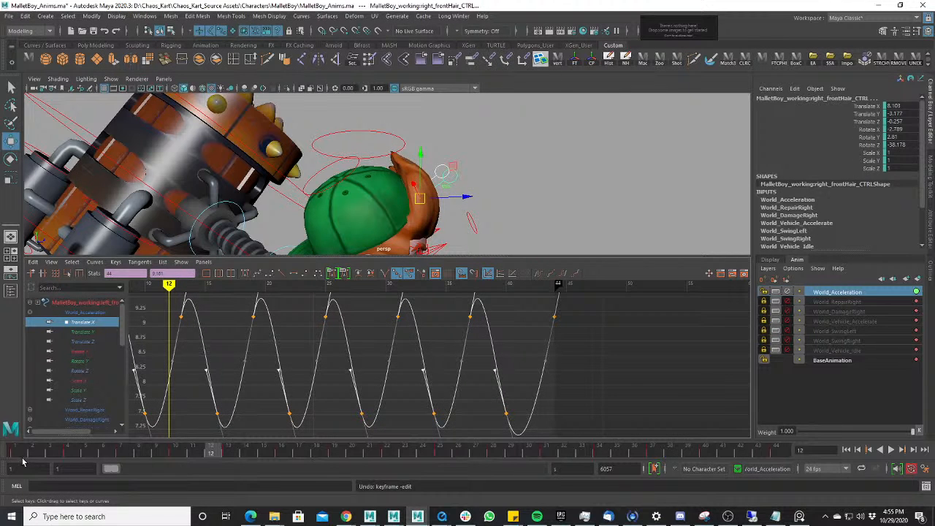
middle_click_drag(338, 342, 361, 451)
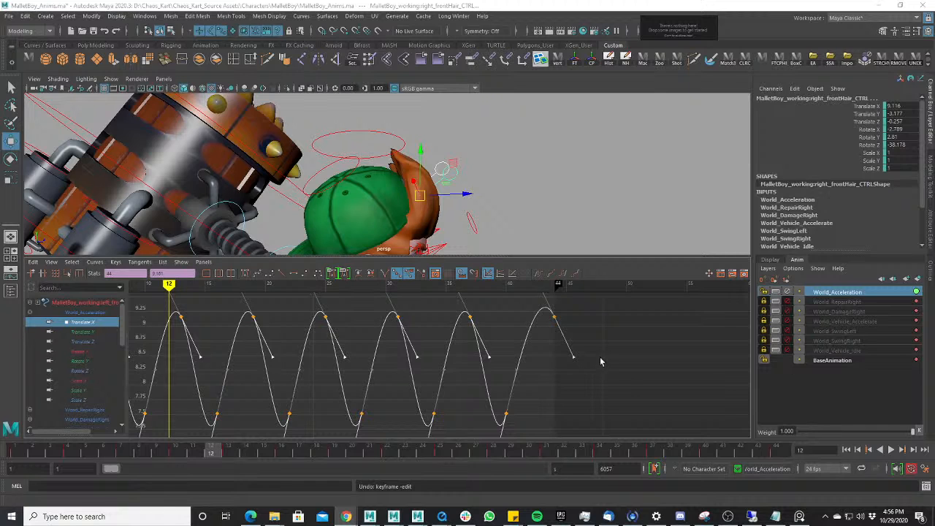
- Play the acceleration loop and examine the front hair's motion from several angles around the head
key("alt+v")
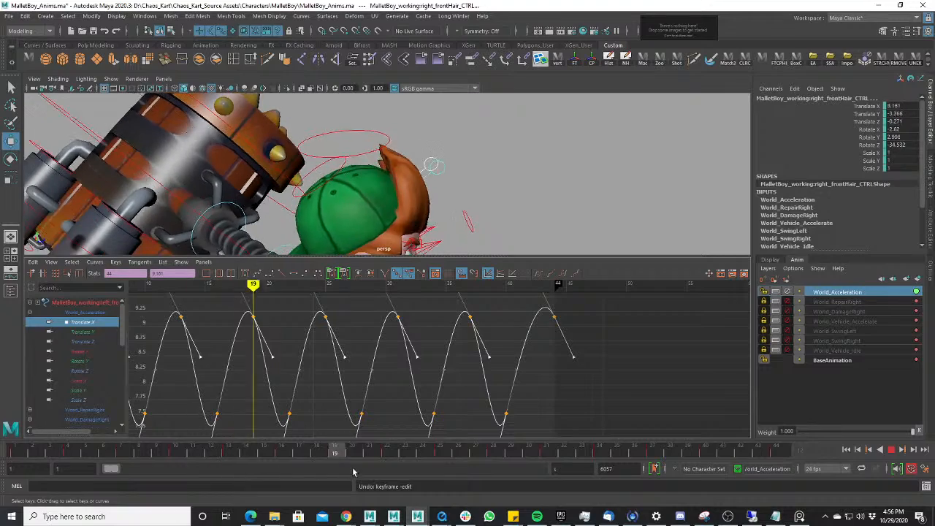
key("alt+v")
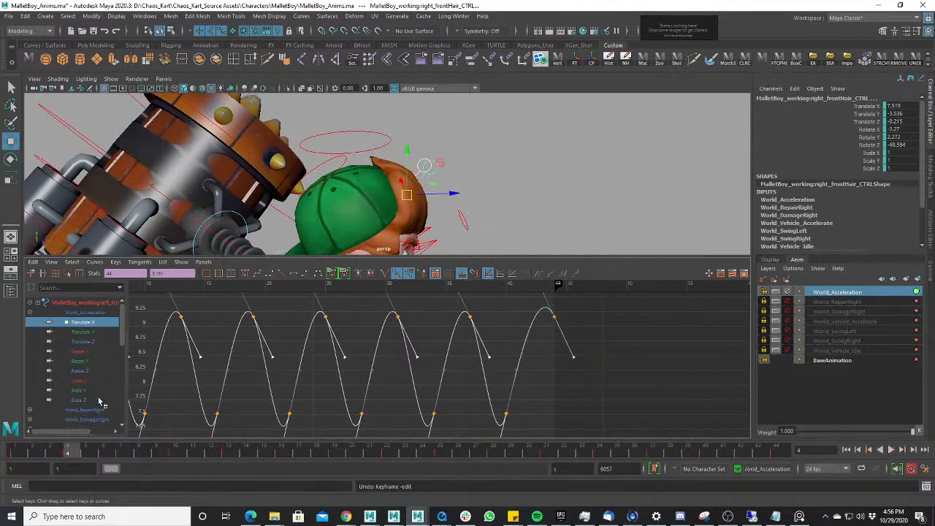
key("alt+v")
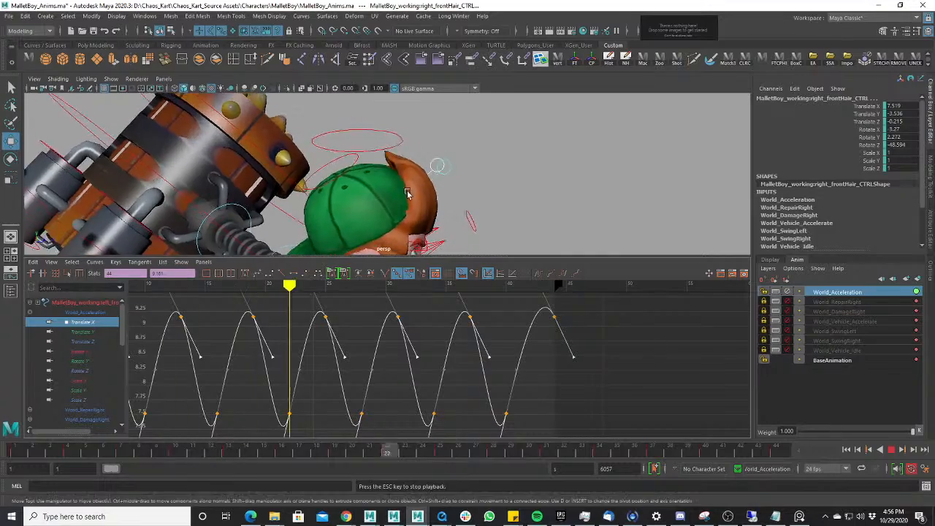
left_click_drag(357, 178, 498, 183, "alt")
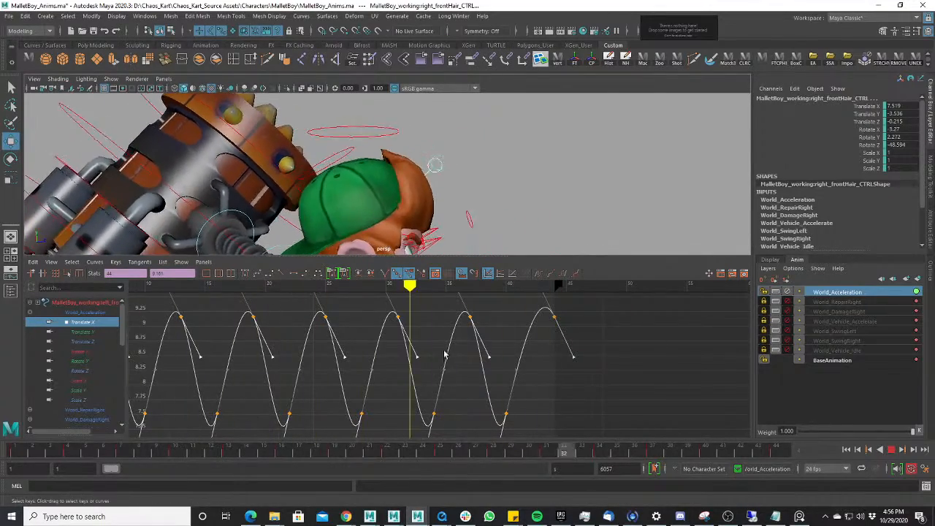
left_click(891, 450)
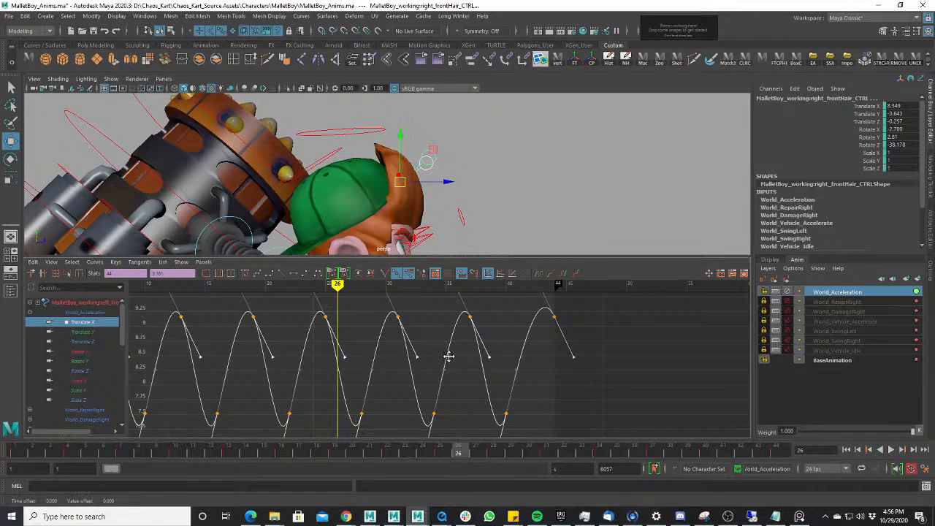
- Tilt the front hair's Translate X tangents more steeply downward and play the loop to check the flutter
middle_click_drag(448, 356, 444, 399)
key("alt+v")
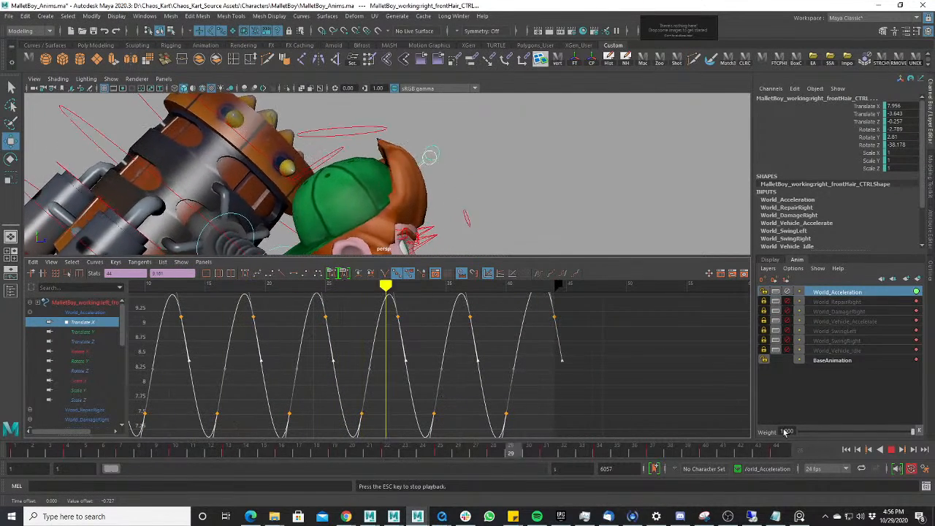
left_click(891, 450)
- Isolate the front hair's Rotate Z curve of the World_Acceleration layer and frame its full length
left_click(78, 352)
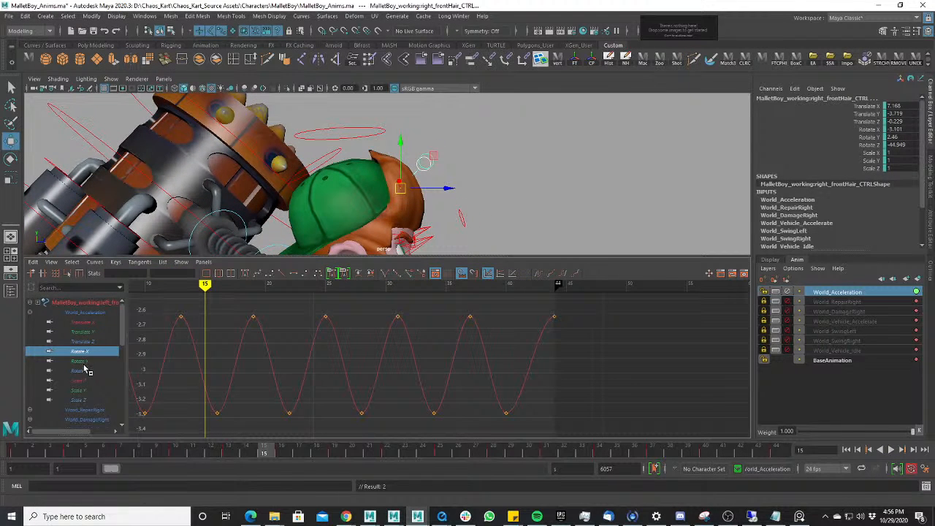
scroll(85, 371, "up", 2)
key("e")
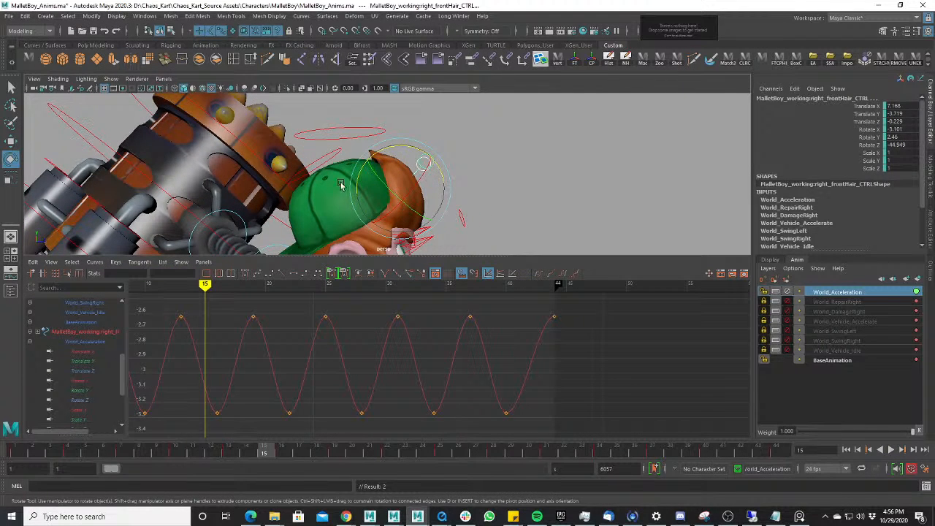
left_click_drag(355, 173, 307, 212, "alt")
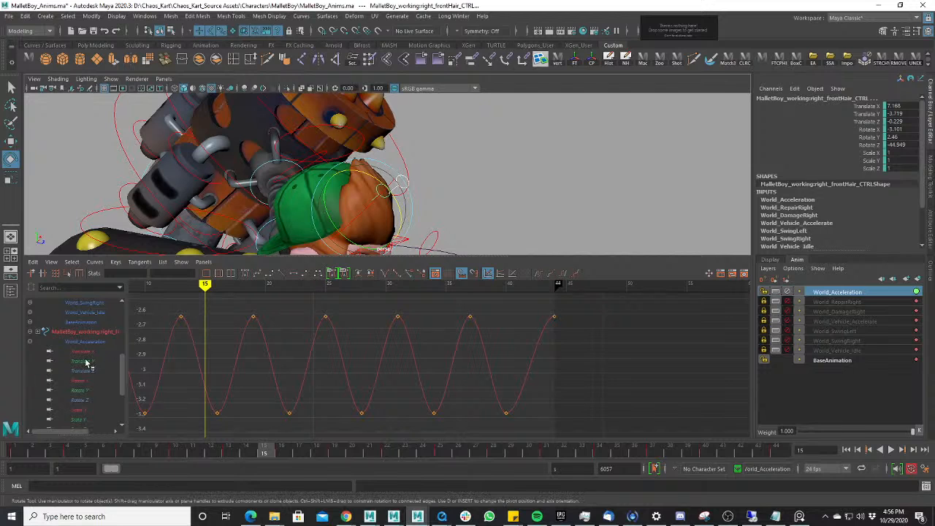
left_click(85, 404)
scroll(86, 406, "down", 2)
scroll(86, 404, "up", 2)
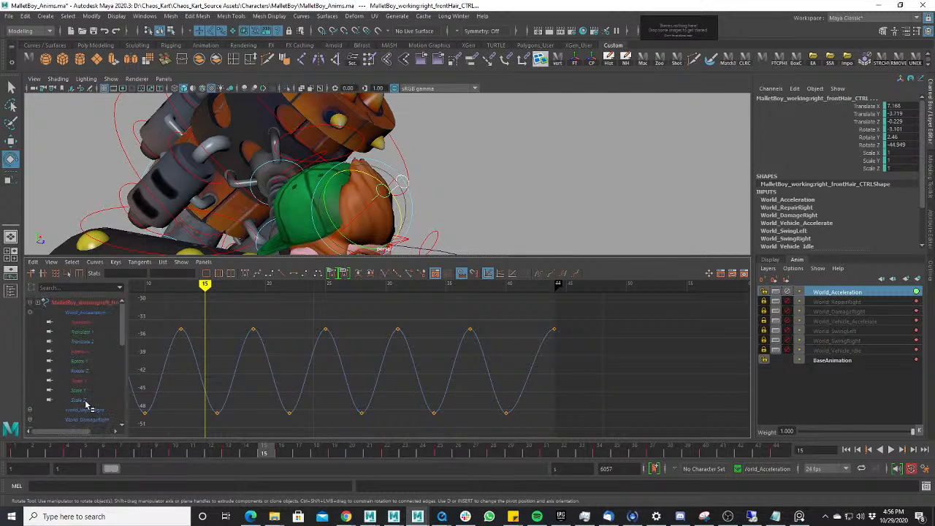
left_click(99, 370)
key("f")
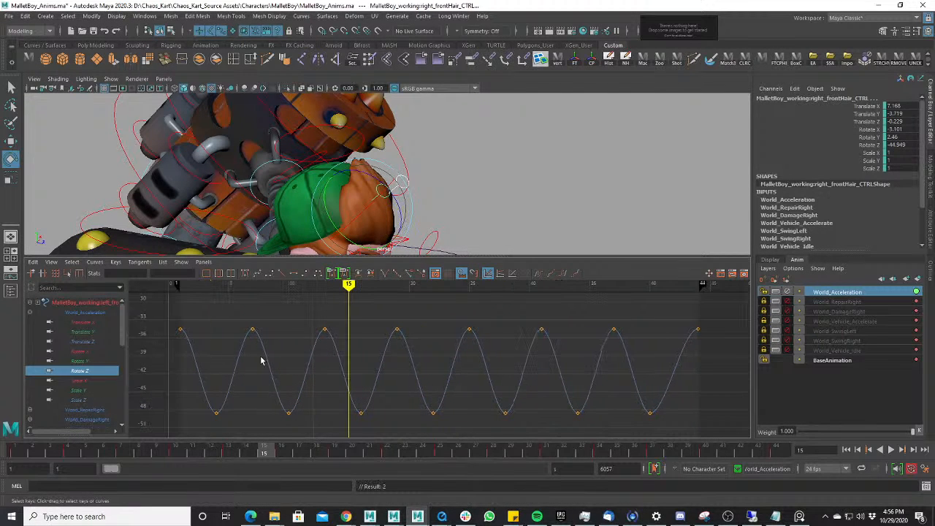
- Select the outgoing tangents of the front hair's Rotate Z peaks, undoing the accidental deselection
left_click_drag(220, 346, 172, 387)
left_click_drag(196, 311, 173, 343)
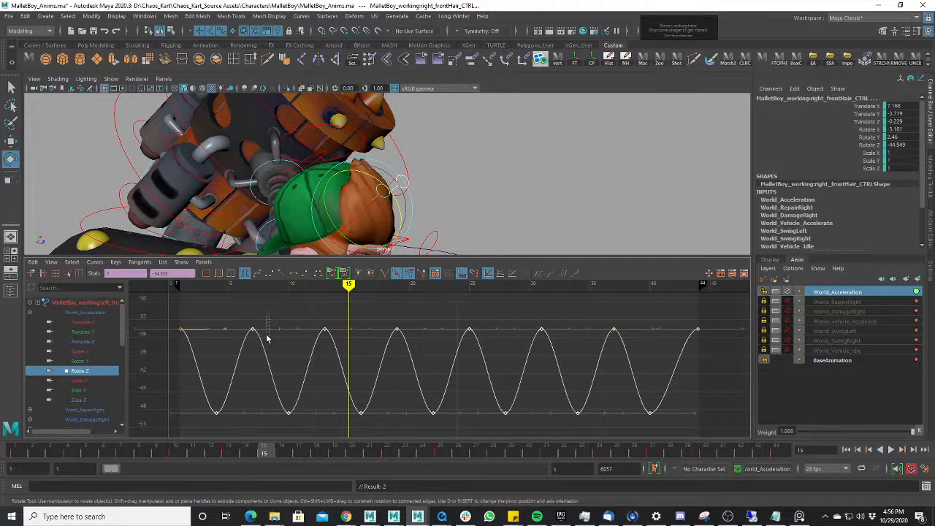
left_click_drag(267, 338, 246, 342, "shift")
left_click_drag(483, 317, 463, 346, "shift")
left_click_drag(553, 317, 536, 347, "shift")
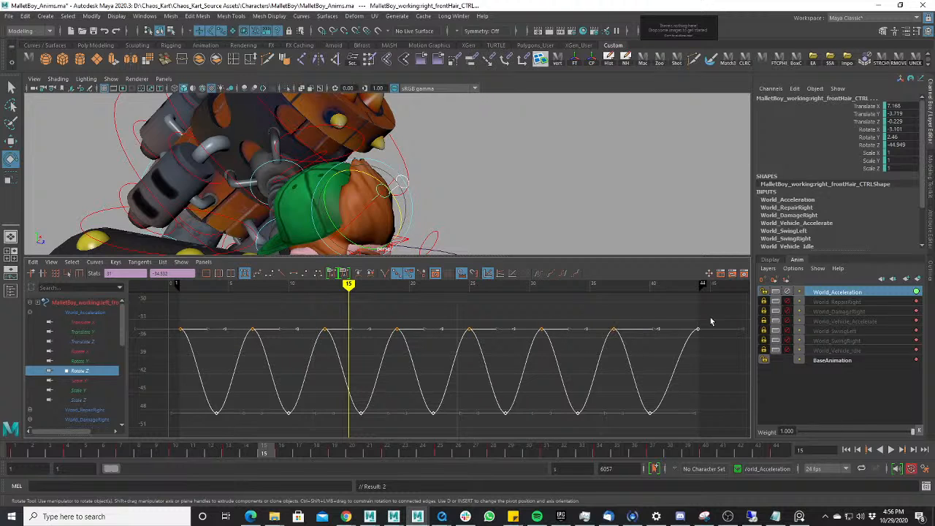
left_click_drag(711, 321, 699, 406, "shift")
left_click(632, 437)
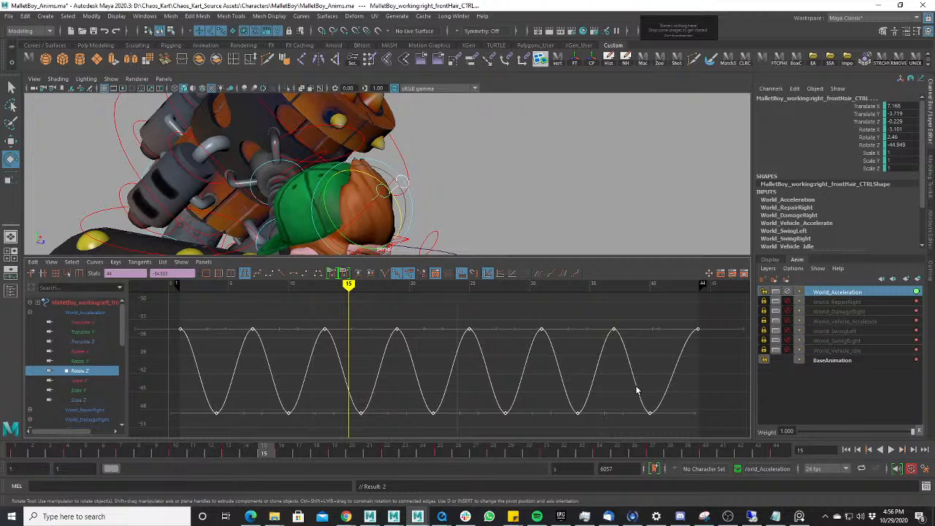
key("ctrl+z")
- Add the incoming tangents of the front hair's Rotate Z troughs to the selection
left_click_drag(635, 422, 656, 428, "shift")
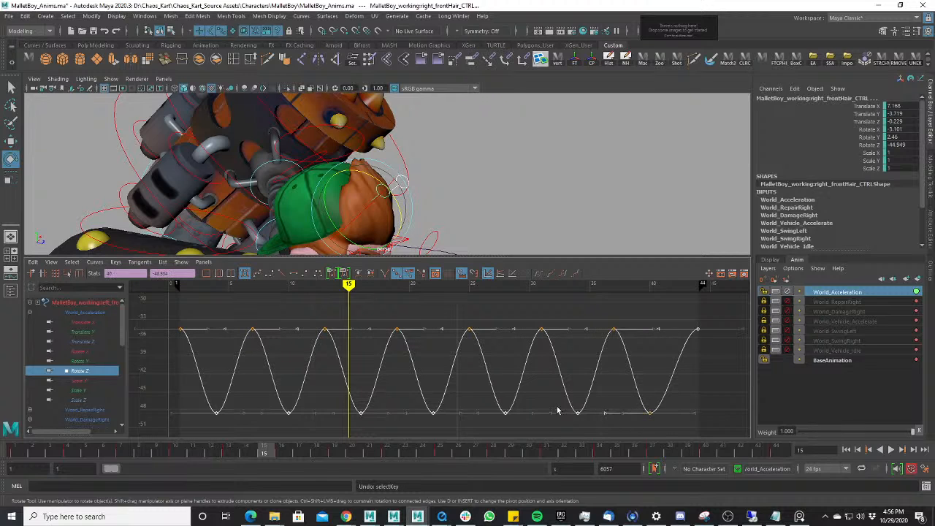
left_click_drag(567, 405, 583, 425, "shift")
left_click_drag(489, 431, 513, 406, "shift")
left_click_drag(418, 406, 437, 431, "shift")
left_click_drag(348, 408, 346, 431, "shift")
left_click_drag(220, 404, 198, 431, "shift")
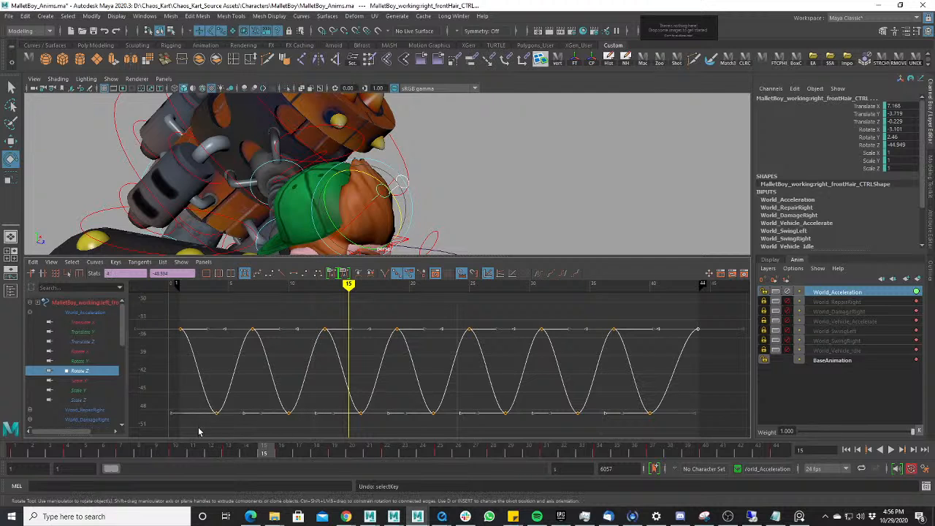
- Tilt the selected Rotate Z tangents upward so the curve overshoots past its keys, and scrub and play the loop
key("w")
middle_click_drag(382, 358, 297, 337)
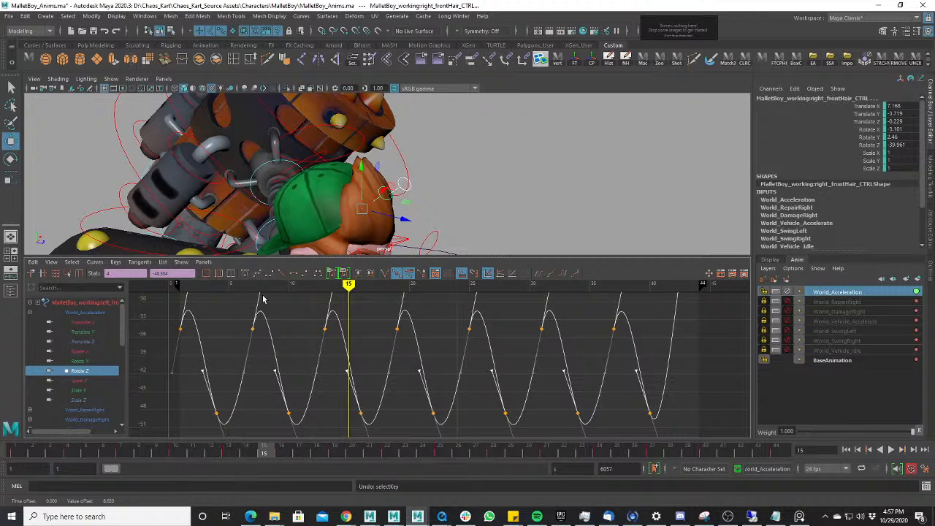
left_click_drag(24, 455, 448, 453)
key("alt+v")
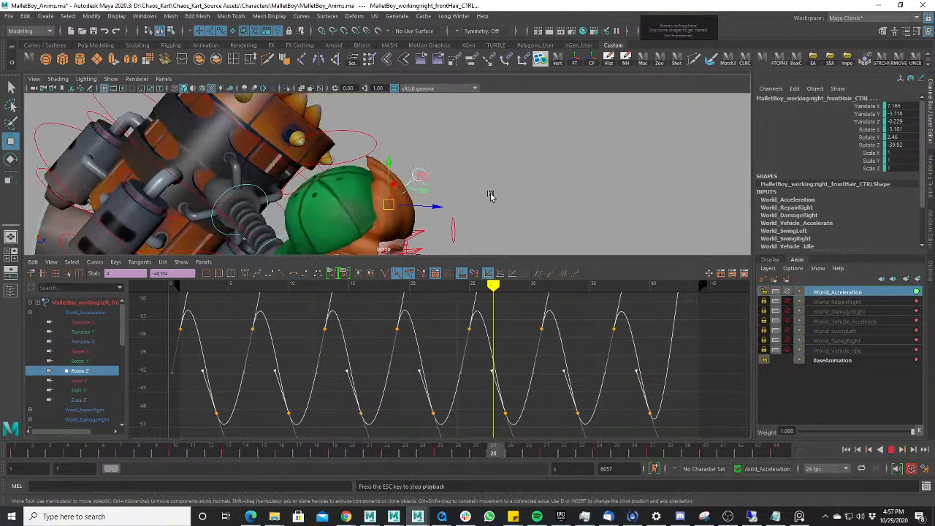
- Examine the playing acceleration loop in the enlarged viewport, viewing the driver and kart from behind
left_click_drag(470, 206, 518, 204, "alt")
key("space")
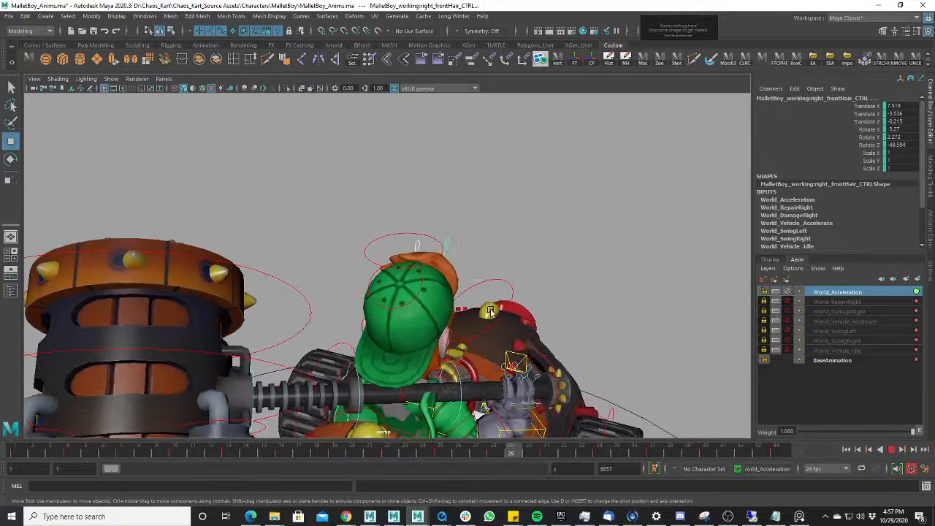
right_click_drag(512, 358, 504, 309, "alt")
left_click_drag(505, 309, 497, 288, "alt")
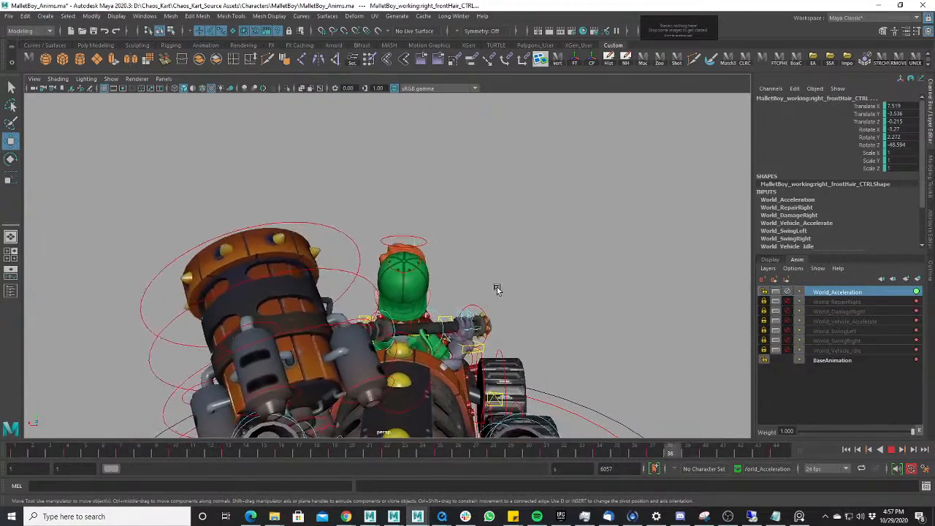
scroll(461, 357, "up", 1)
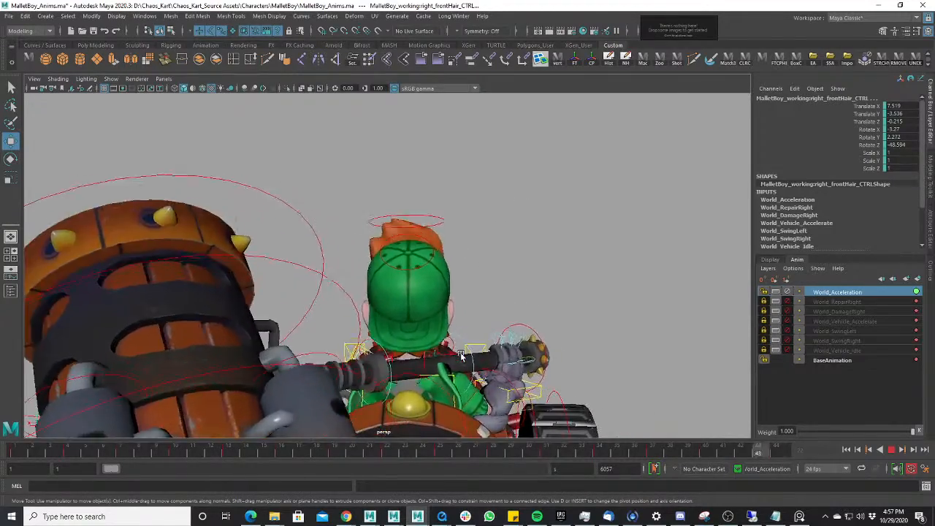
right_click_drag(533, 407, 502, 302, "alt")
left_click_drag(489, 304, 510, 323, "alt")
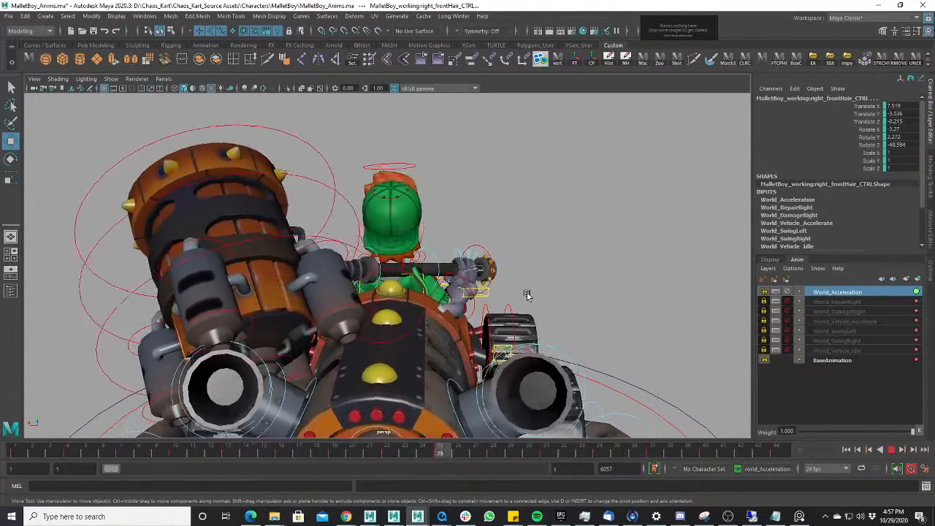
scroll(499, 292, "up", 2)
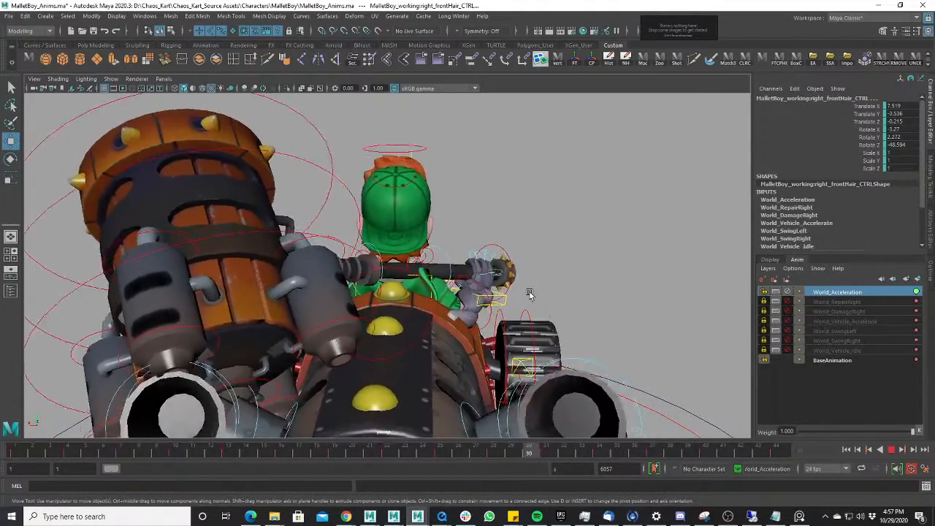
left_click(893, 448)
- Select the driver's body control and isolate its Rotate Z curve of the World_Acceleration layer
left_click_drag(482, 300, 347, 327, "alt")
left_click(394, 373)
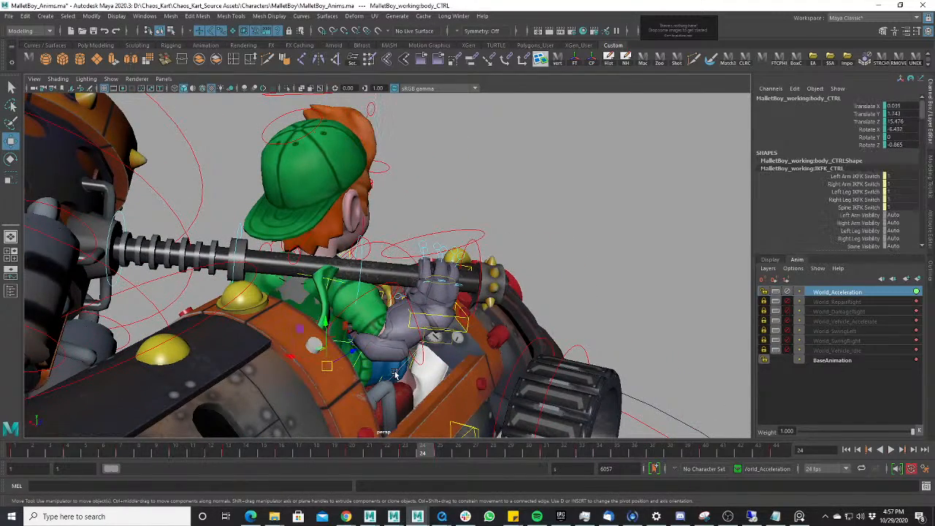
left_click_drag(453, 377, 478, 375, "alt")
key("space")
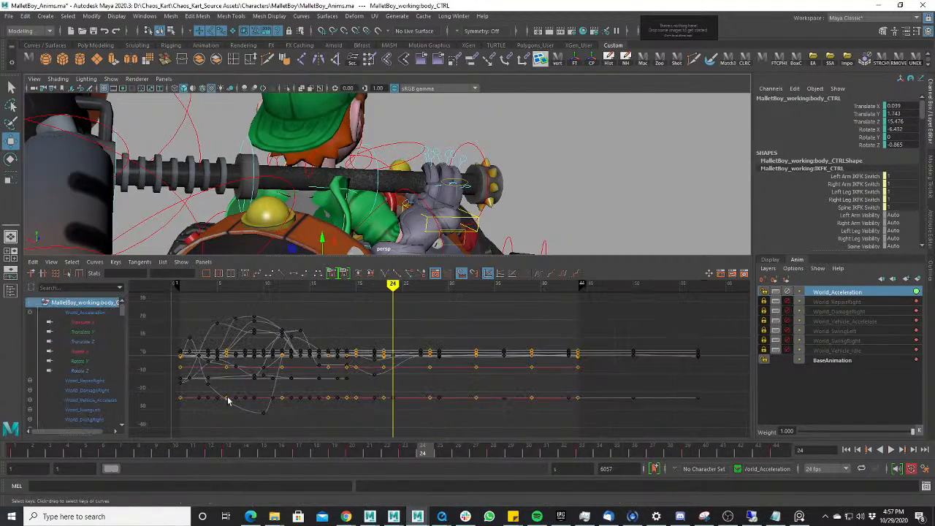
left_click(101, 369)
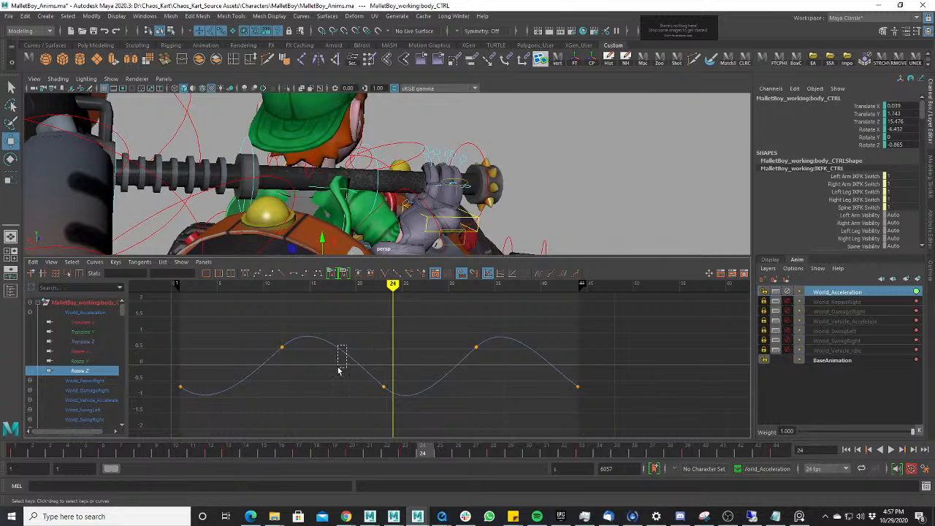
- Scale down all keys of the body control's Rotate Z curve to weaken the body's sideways sway
left_click_drag(338, 371, 339, 371)
middle_click_drag(394, 364, 397, 370, "shift")
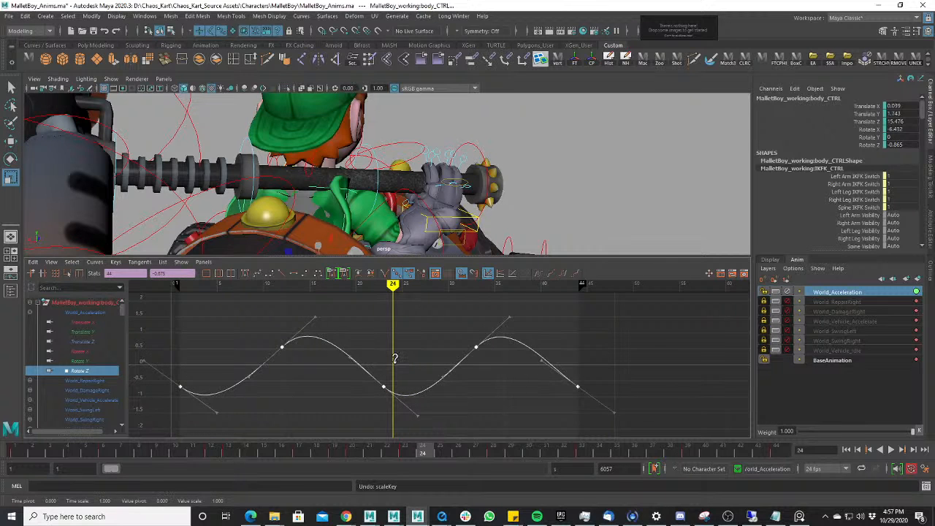
mouse_move(394, 361)
middle_mouse_down("shift")
mouse_move(416, 380)
mouse_move(409, 371)
middle_mouse_up("shift")
- Play the loop in the enlarged viewport and examine the body sway from behind and from the side
key("space")
key("alt+v")
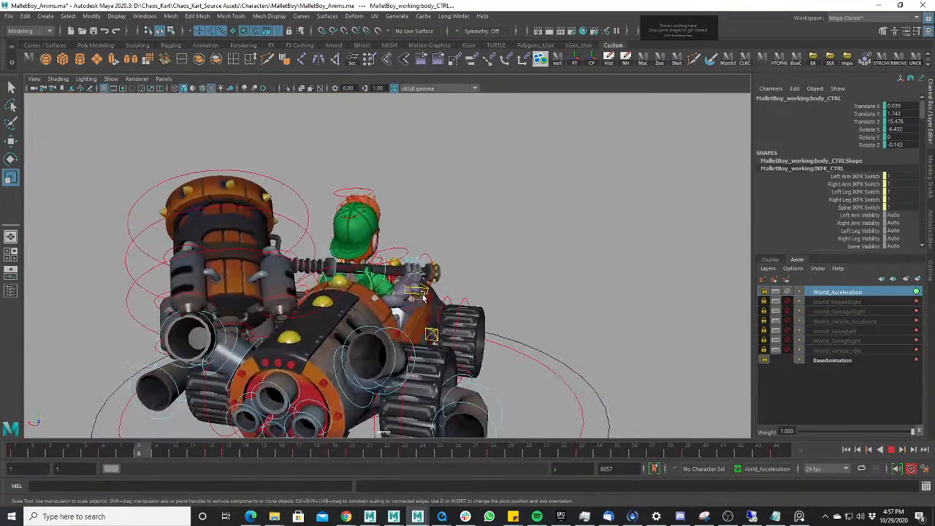
right_click_drag(439, 293, 491, 285, "alt")
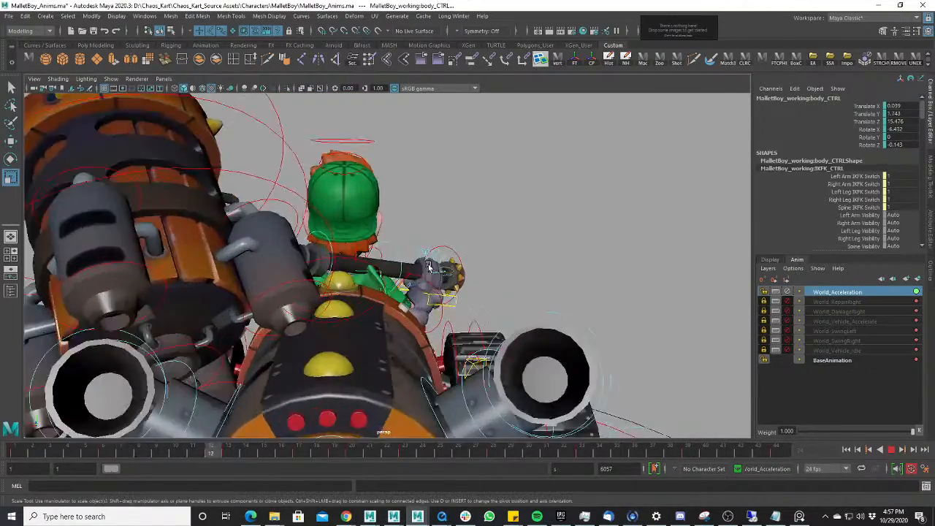
left_click_drag(491, 285, 292, 262, "alt")
key("alt+v")
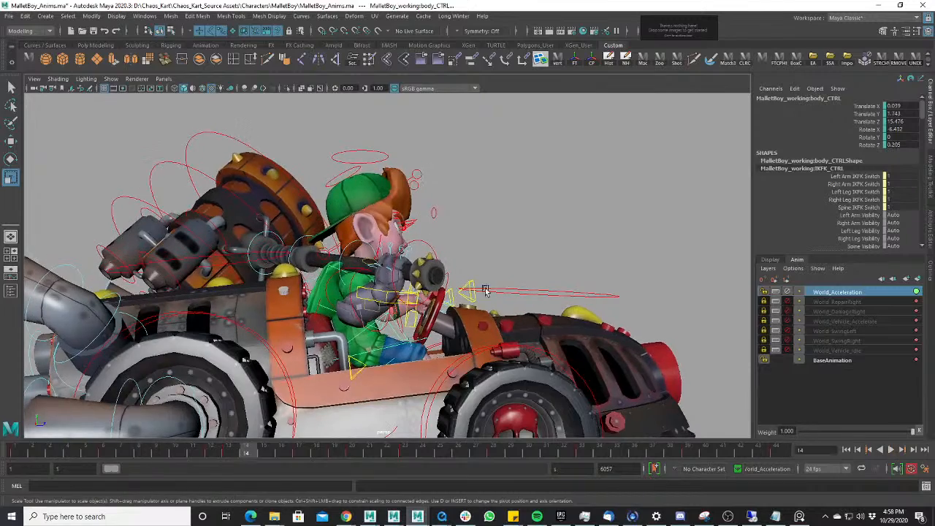
- Clear the selection of the body control in the viewport
left_click_drag(361, 164, 344, 156, "alt")
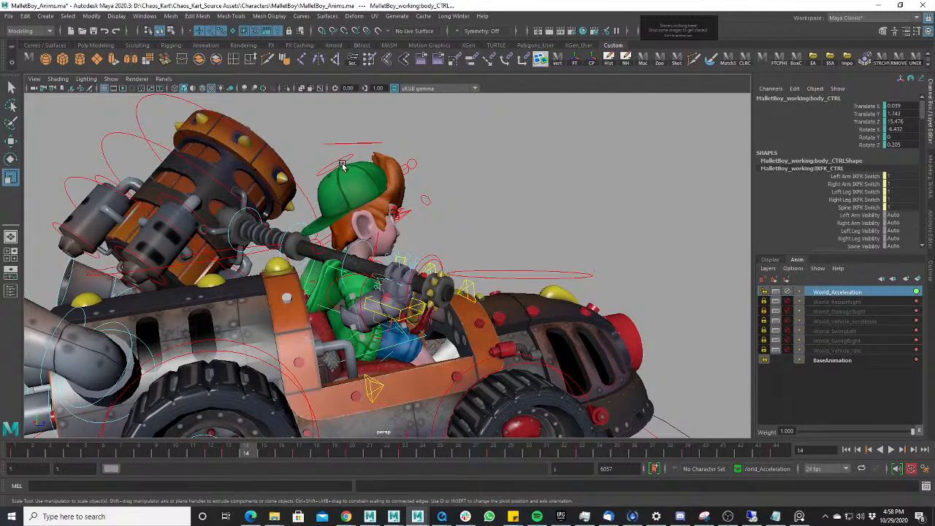
left_click(428, 171)
key("space")
key("space")
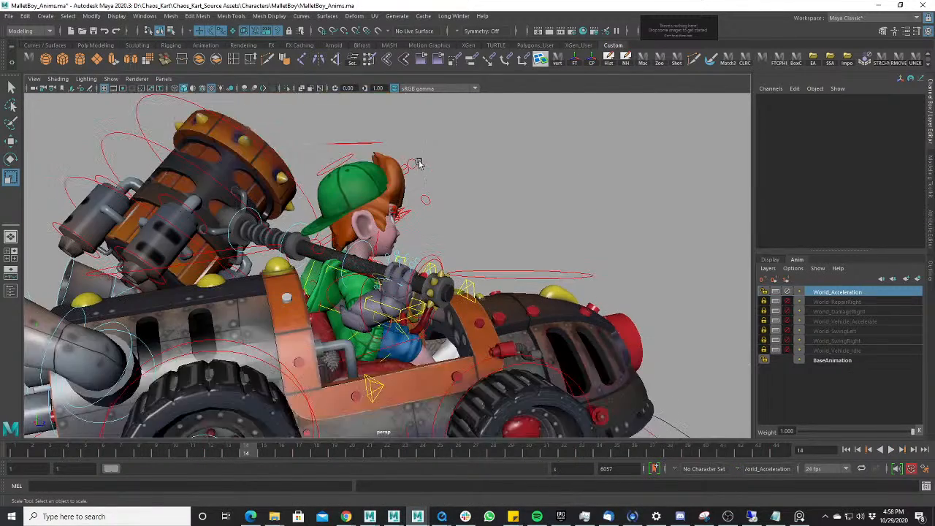
- Isolate the head control's Rotate Z curve of the World_Acceleration layer and move its second trough key to frame 18
middle_click_drag(418, 163, 425, 219, "alt")
left_click(355, 202)
key("space")
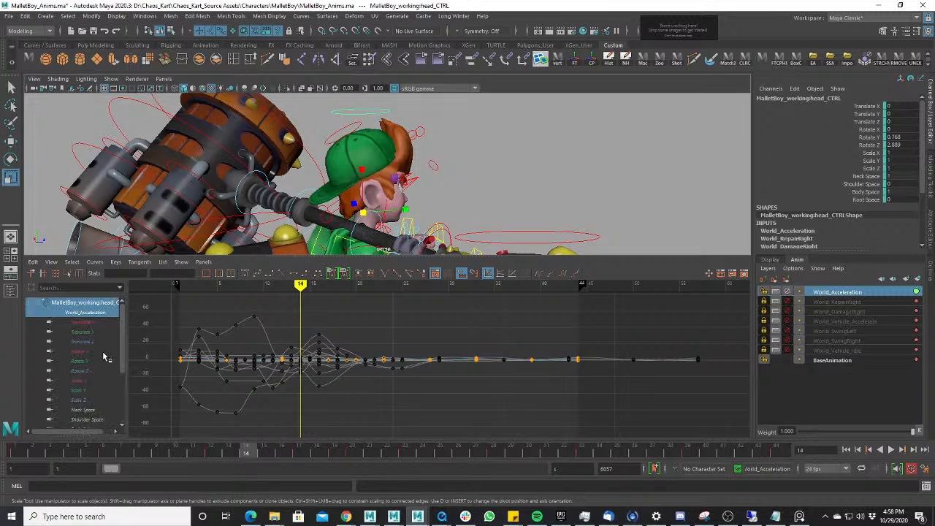
left_click(79, 370)
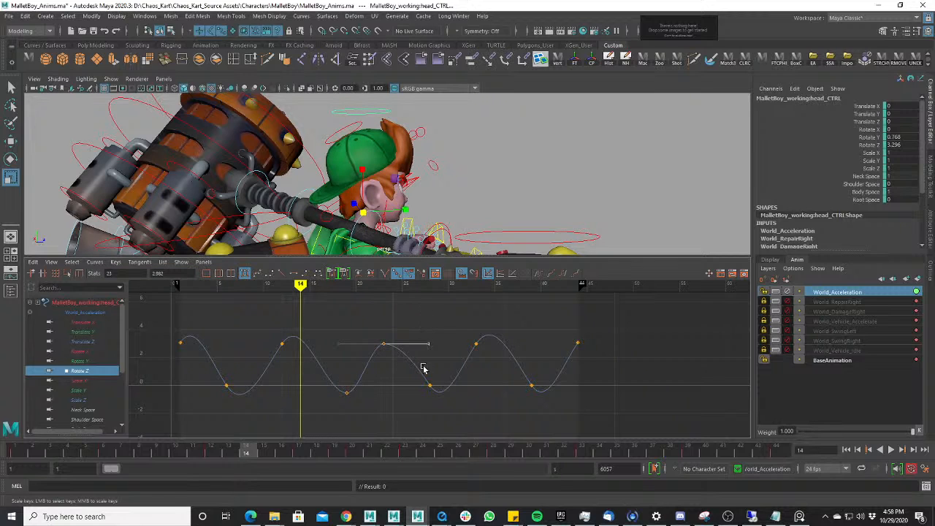
middle_click_drag(422, 367, 419, 336)
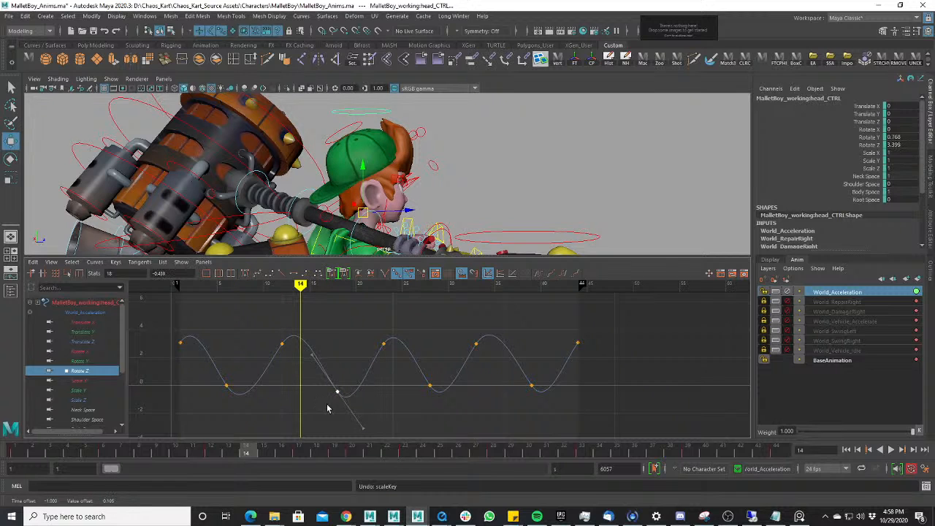
left_click_drag(232, 453, 634, 452)
- Lower all keys of the head's Rotate Z curve below zero and shift the whole curve one frame earlier
left_click_drag(303, 316, 290, 352)
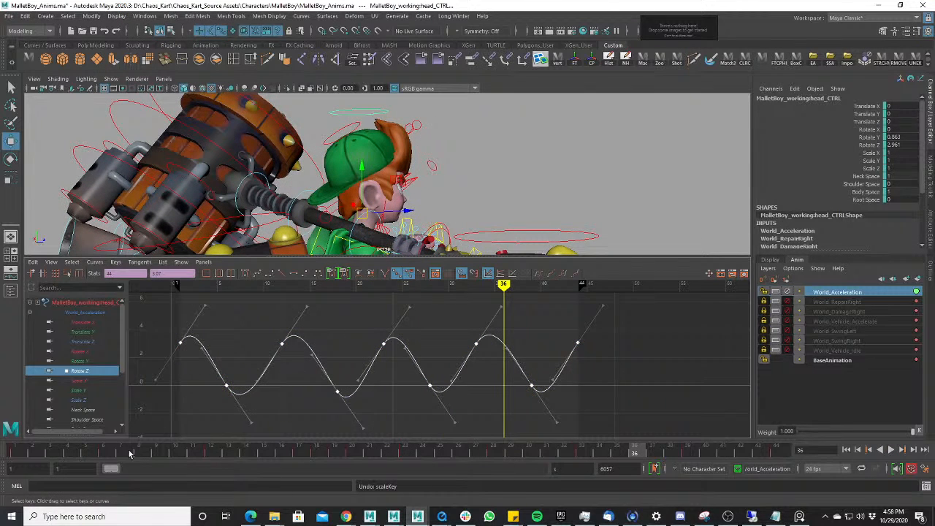
key("alt+v")
middle_click_drag(242, 421, 251, 469)
scroll(313, 332, "down", 2)
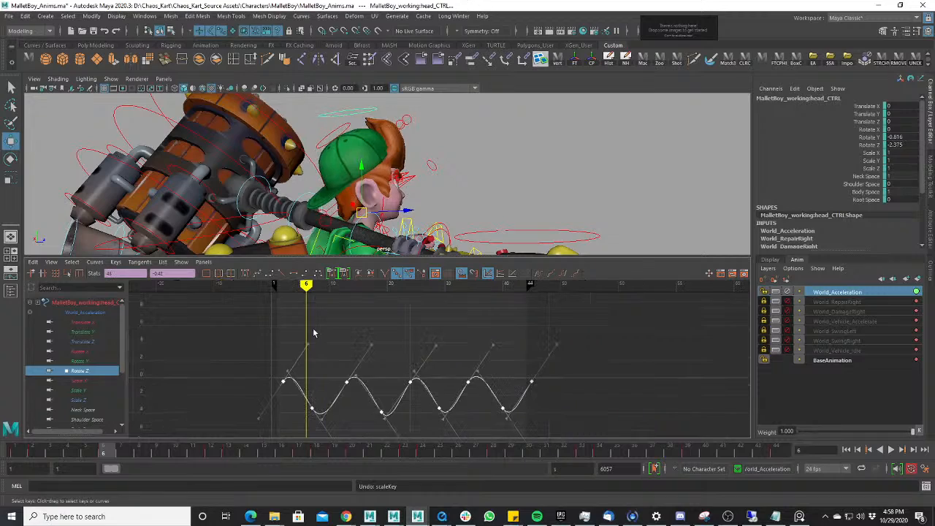
middle_click_drag(311, 330, 305, 332)
key("alt+v")
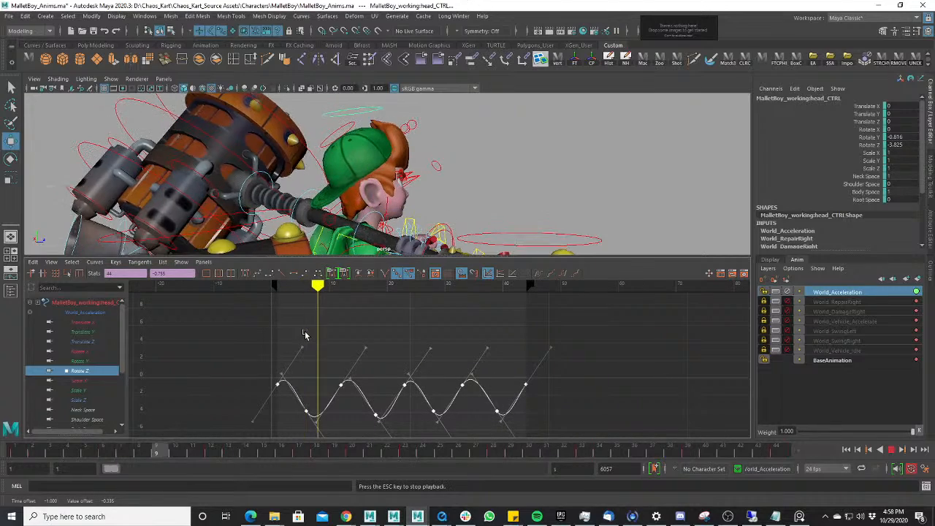
- Watch the playing loop in the enlarged viewport and examine the driver's head bob from behind and from the side
key("space")
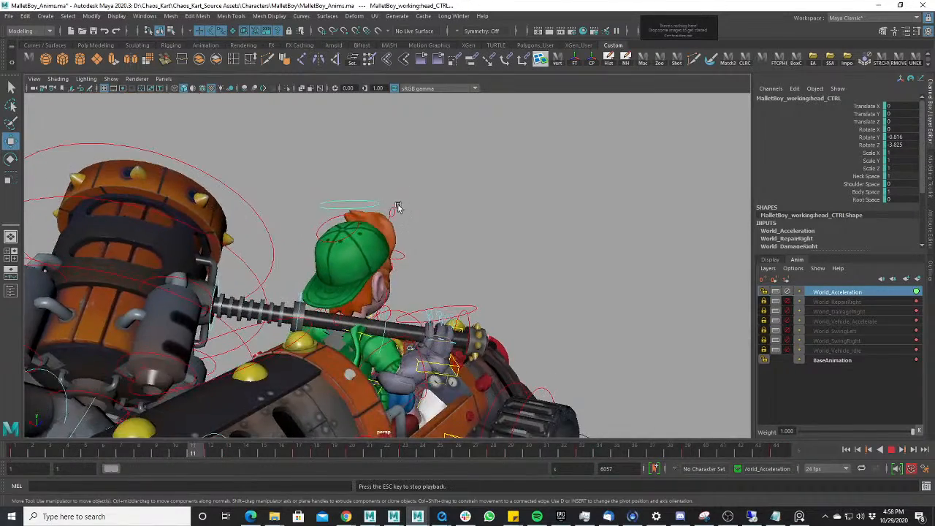
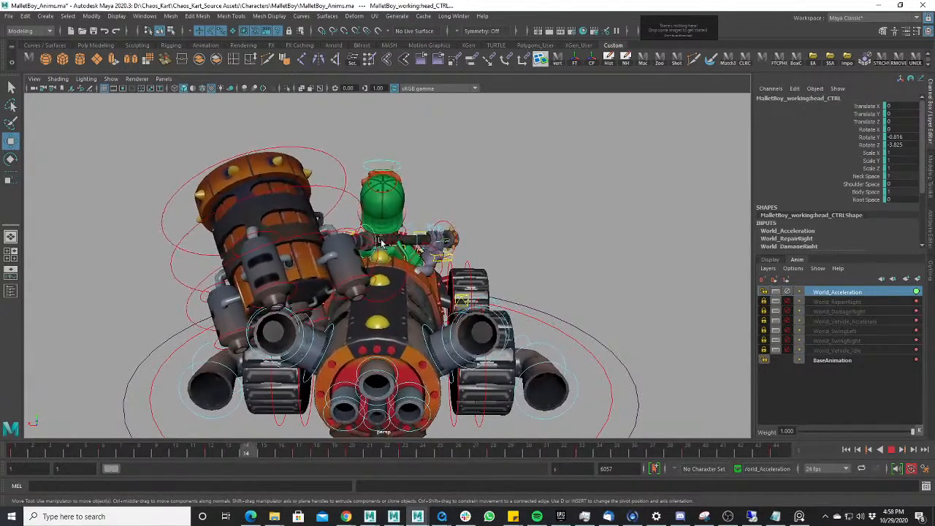
left_click_drag(428, 241, 278, 241, "alt")
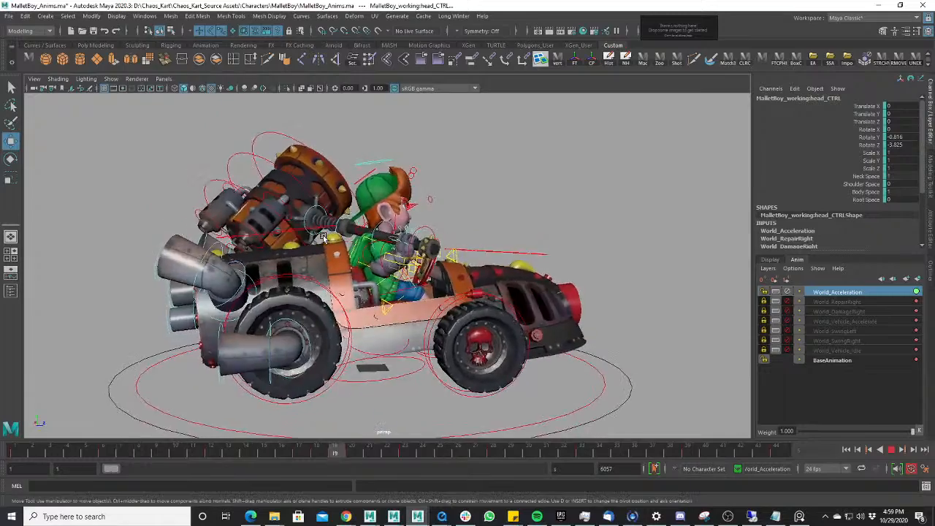
right_click_drag(277, 241, 323, 240, "alt")
middle_click_drag(323, 239, 416, 236, "alt")
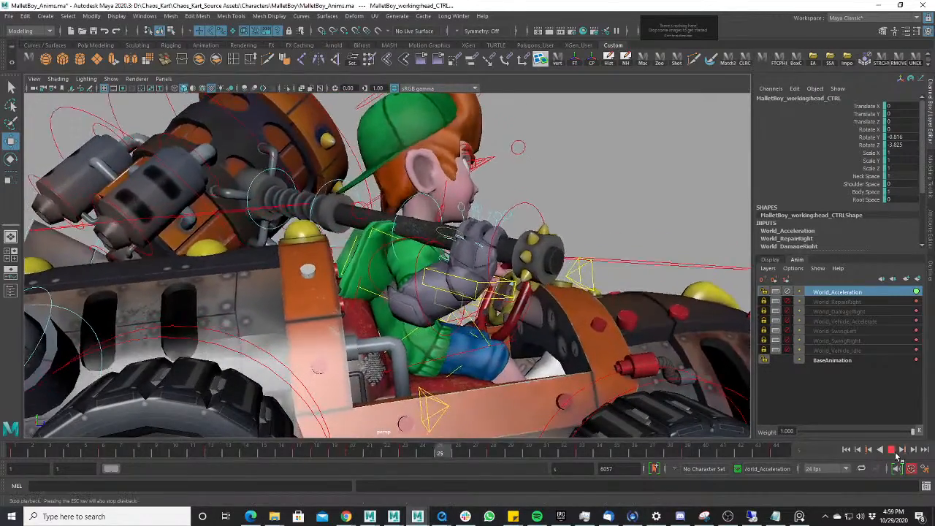
left_click(891, 450)
- Select both clavicle controls and rotate them in Rotate Y to -25.436 at frame 1
right_click_drag(394, 212, 449, 212, "alt")
middle_click_drag(448, 212, 572, 357, "alt")
left_click_drag(572, 357, 539, 338, "alt")
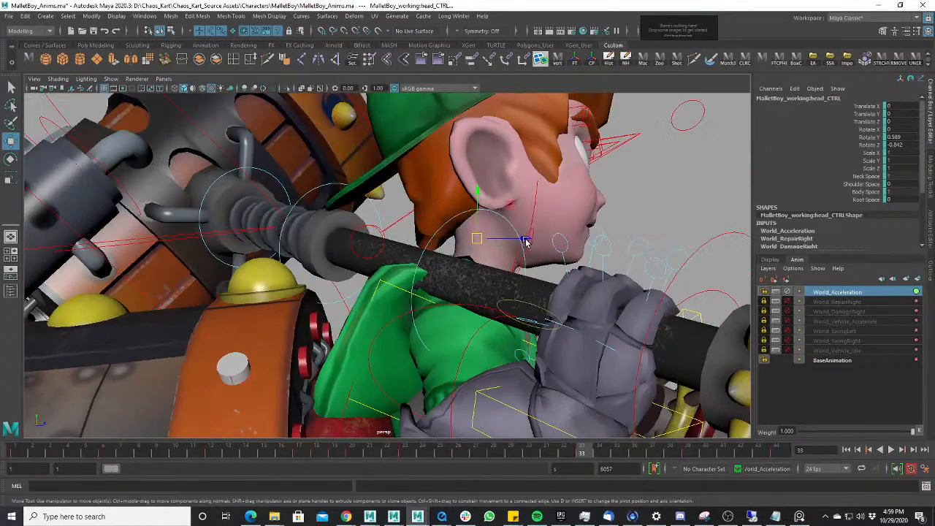
left_click_drag(526, 261, 422, 250, "alt")
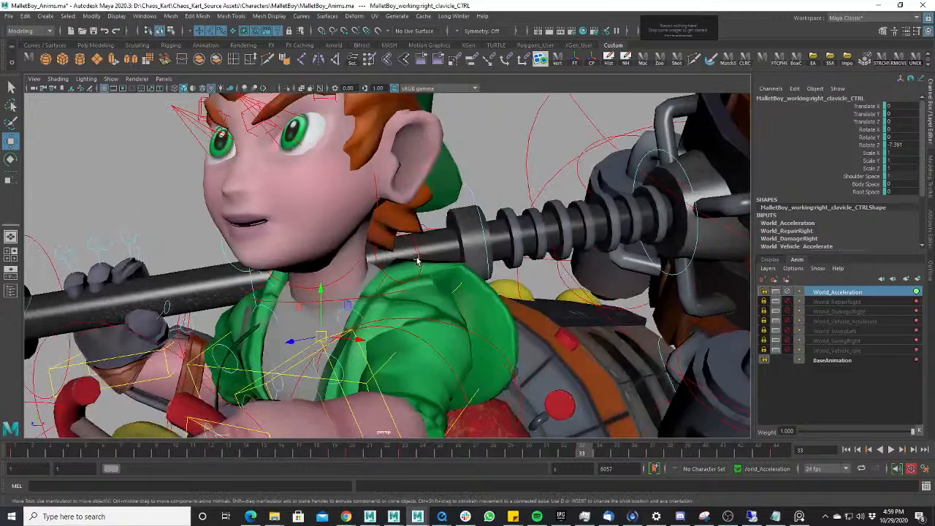
left_click(422, 251)
key("ctrl+z")
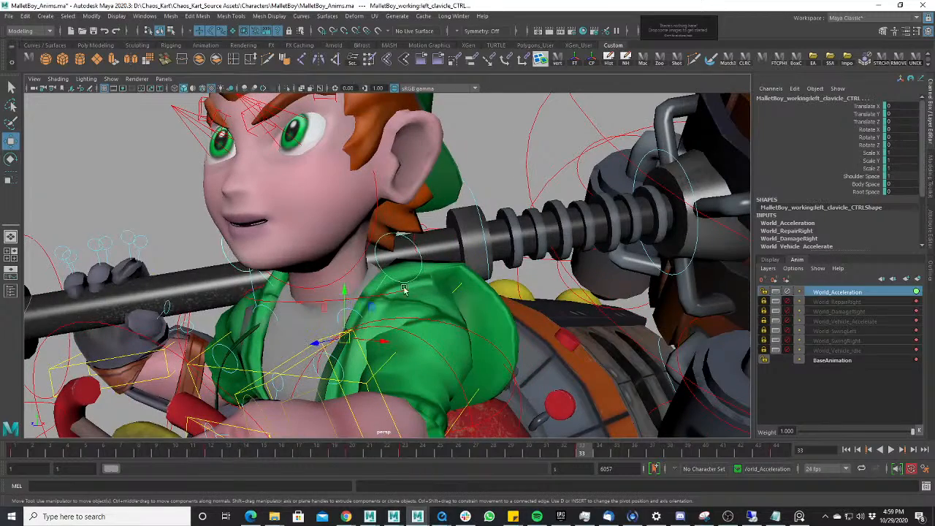
left_click(22, 452)
left_click_drag(446, 233, 603, 263, "alt")
key("e")
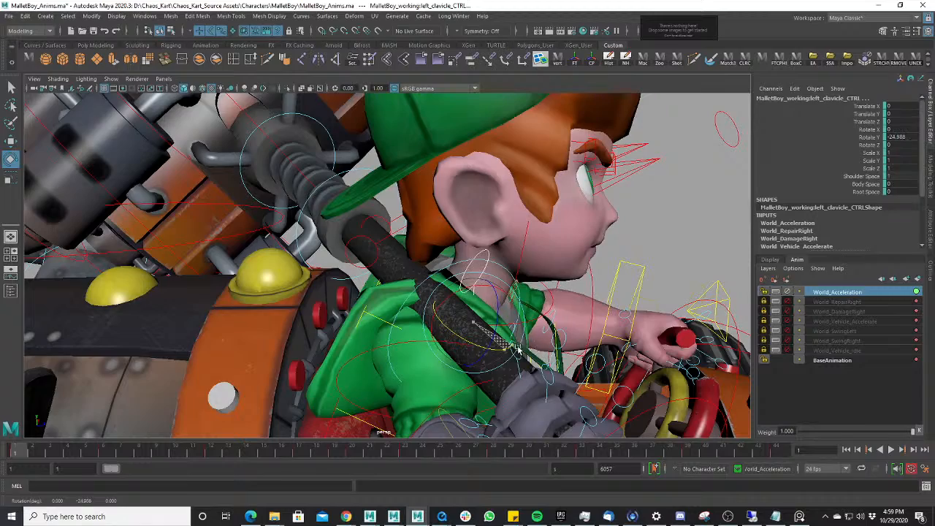
key("alt+v")
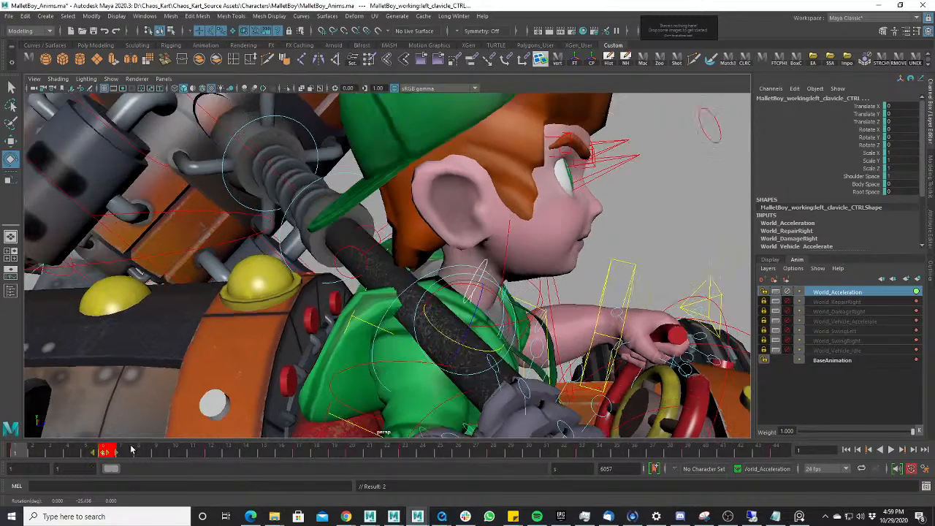
- Play the loop and examine the rotated shoulders from the side and the whole kart from behind
scroll(438, 314, "down", 2)
key("alt+shift+v")
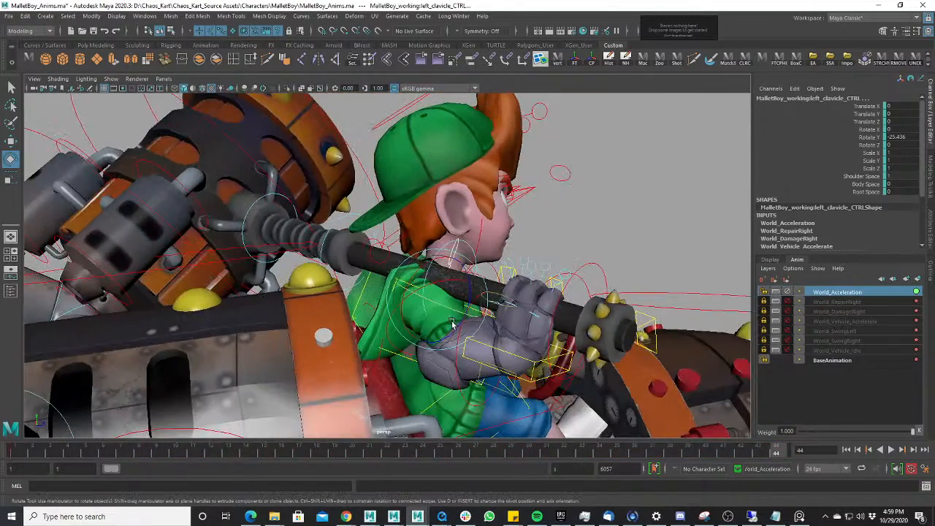
key("alt+v")
scroll(352, 313, "down", 5)
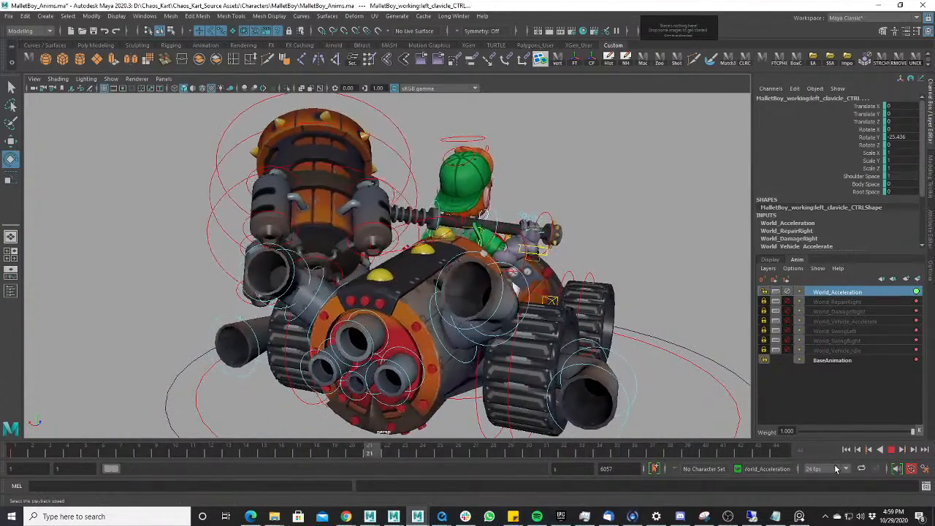
left_click(890, 450)
- Select the controls of both upper tail pipes and remove their old keys through frame 44
scroll(486, 357, "up", 4)
key("w")
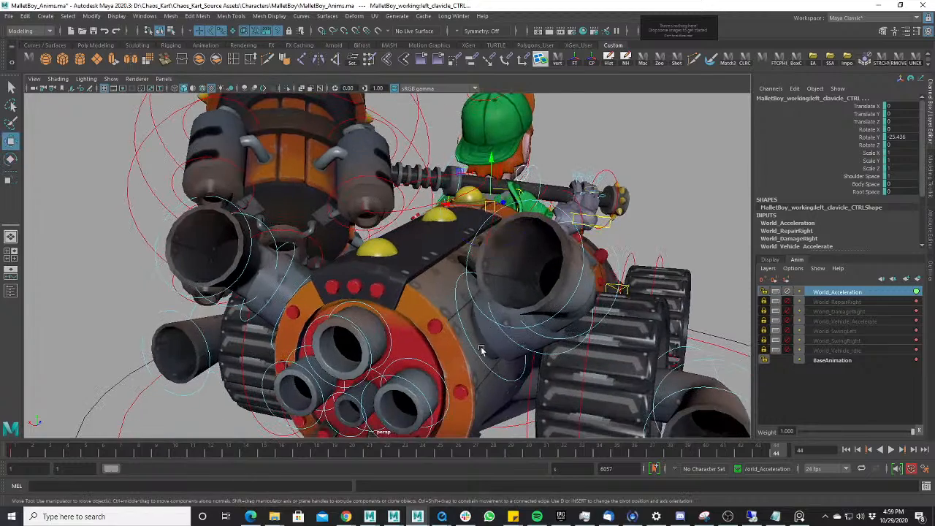
left_click(482, 355)
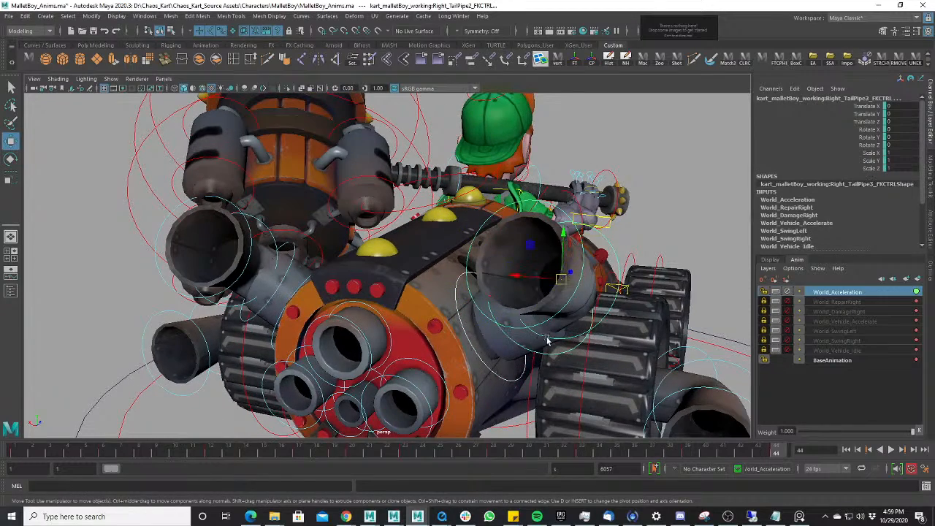
key("alt+v")
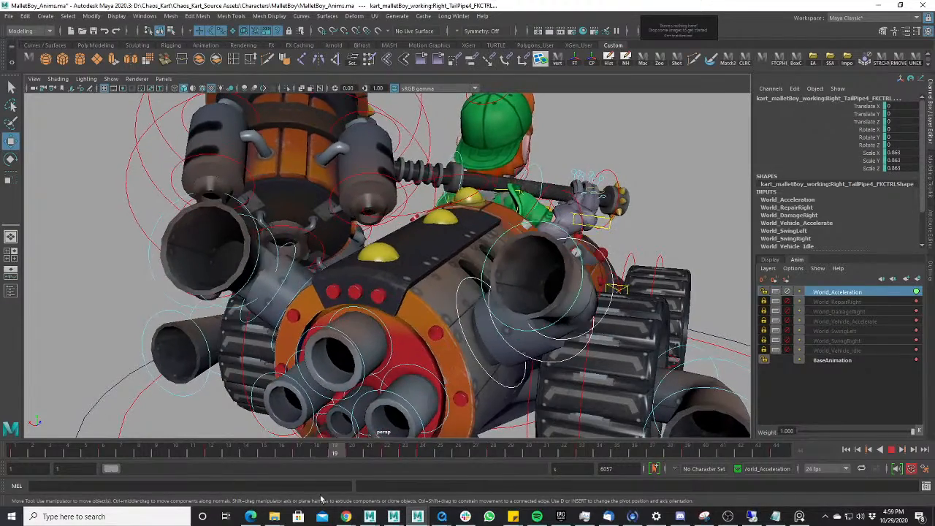
key("alt+v")
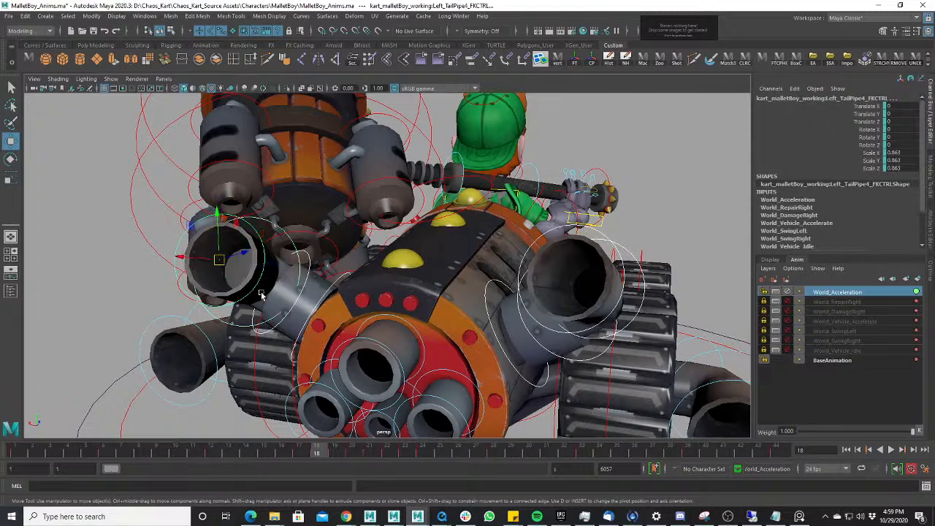
left_click_drag(80, 451, 786, 451, "shift")
- Play the loop and examine the upper tail pipes from behind, then from the side at frame 4
right_click_drag(655, 207, 623, 207, "alt")
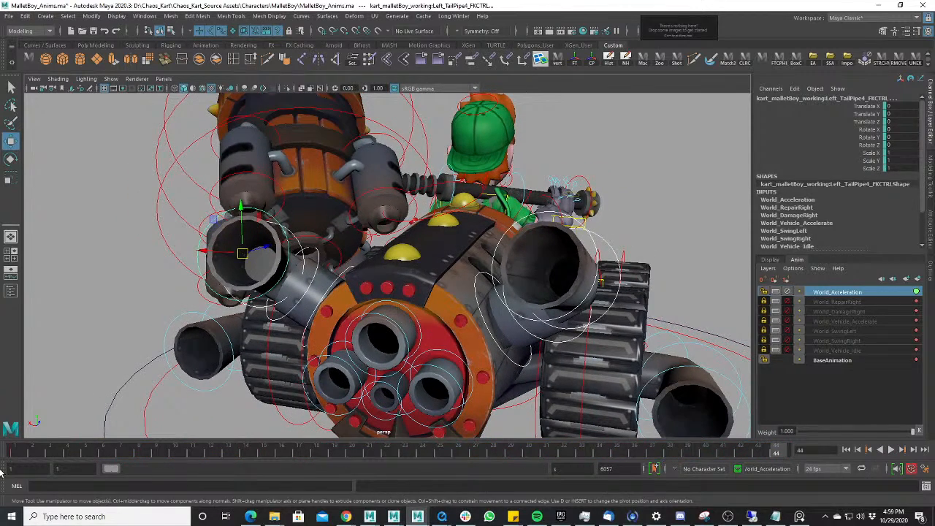
key("alt+v")
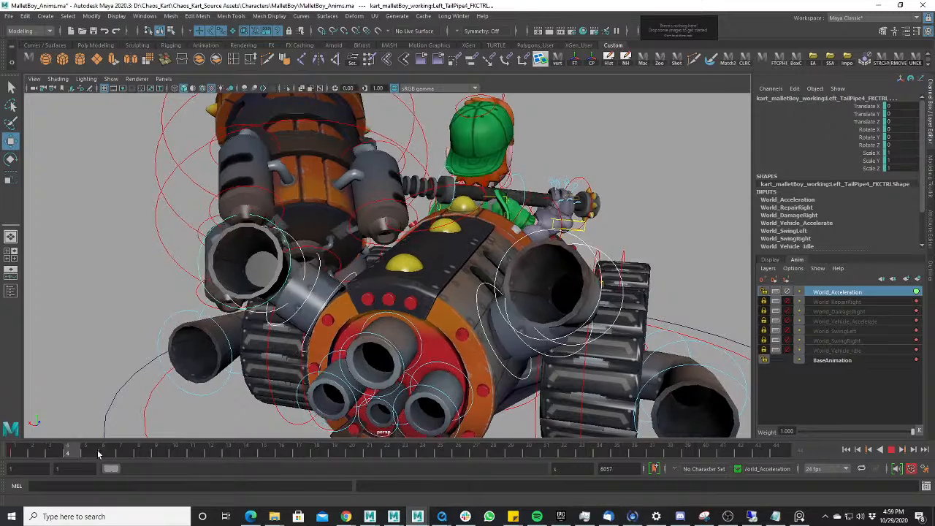
left_click(69, 452)
left_click_drag(540, 292, 376, 304, "alt")
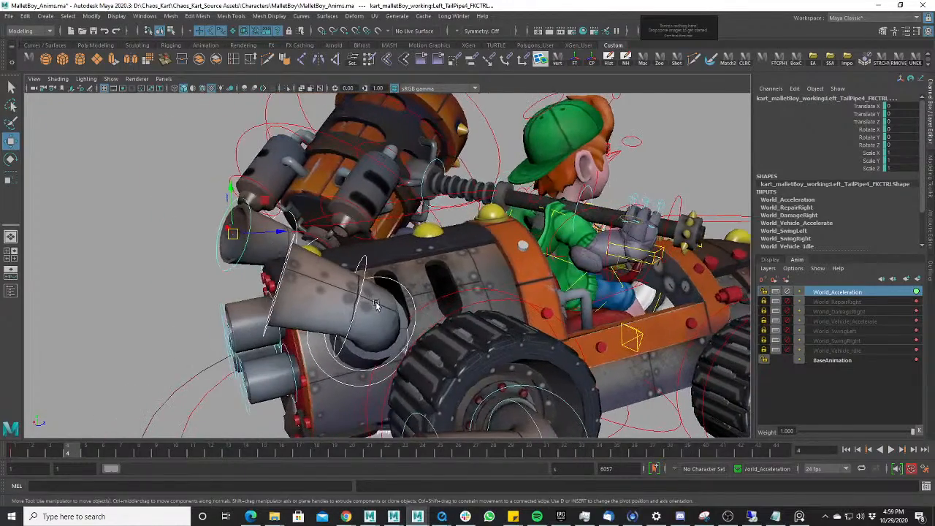
left_click_drag(282, 270, 250, 266, "alt")
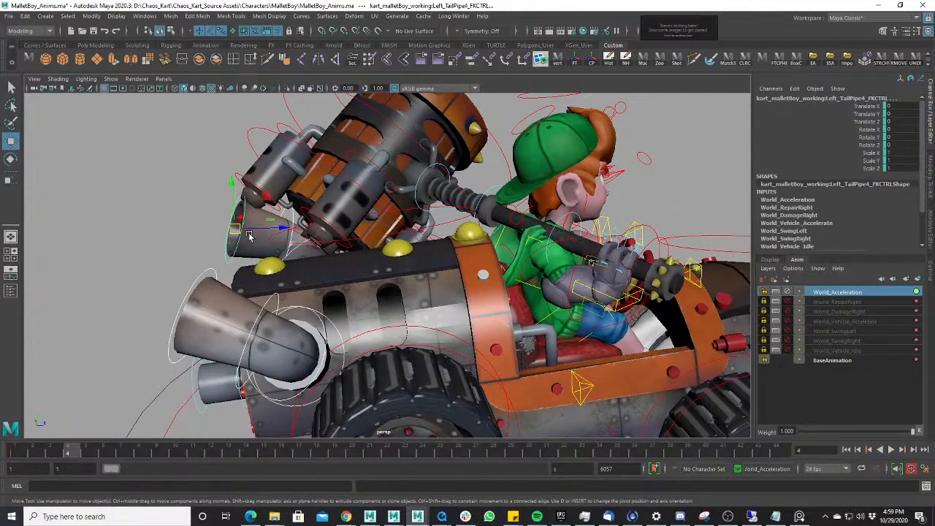
- Return to frame 1 with the end control of the left upper tail pipe selected and save the scene
left_click(17, 454)
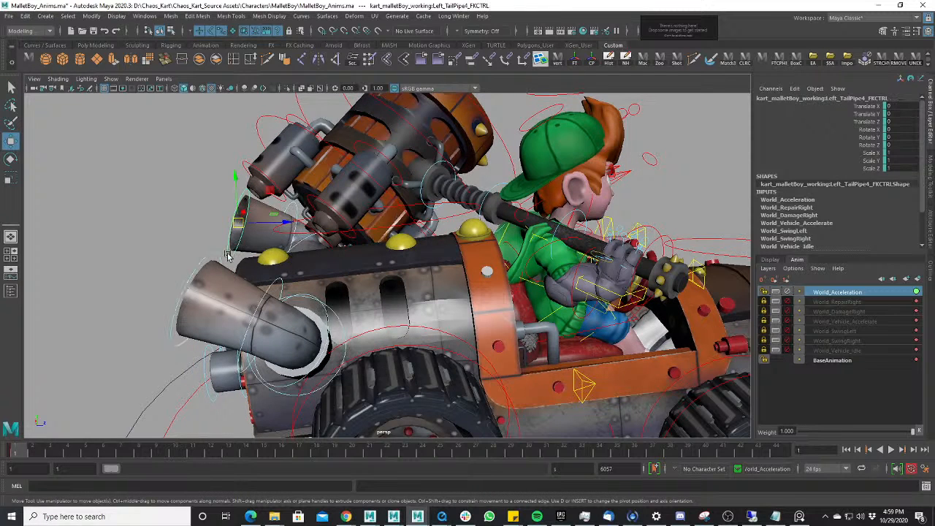
left_click_drag(224, 226, 197, 223, "alt")
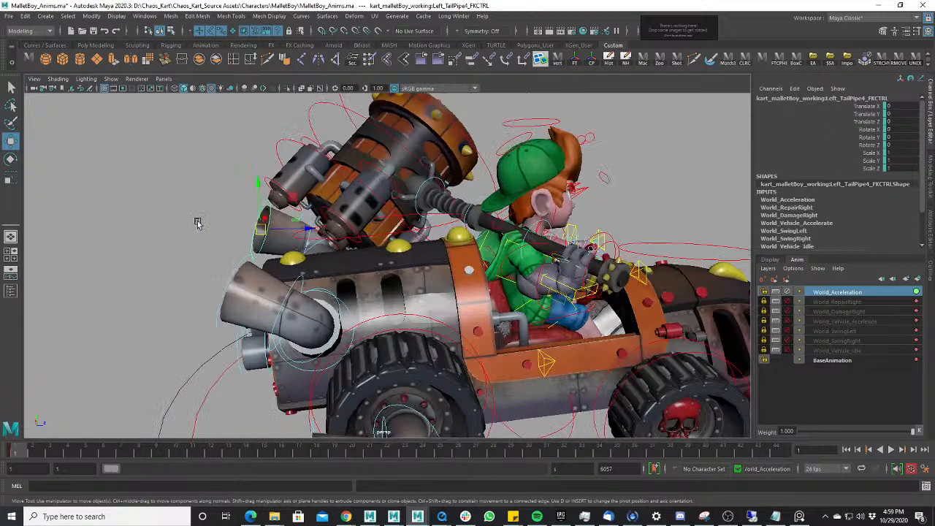
scroll(268, 215, "down", 3)
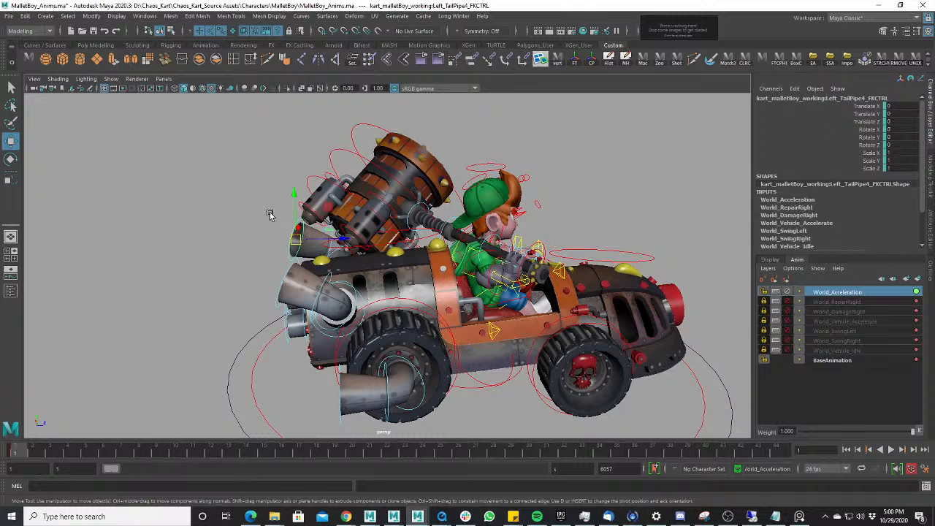
key("ctrl+s")
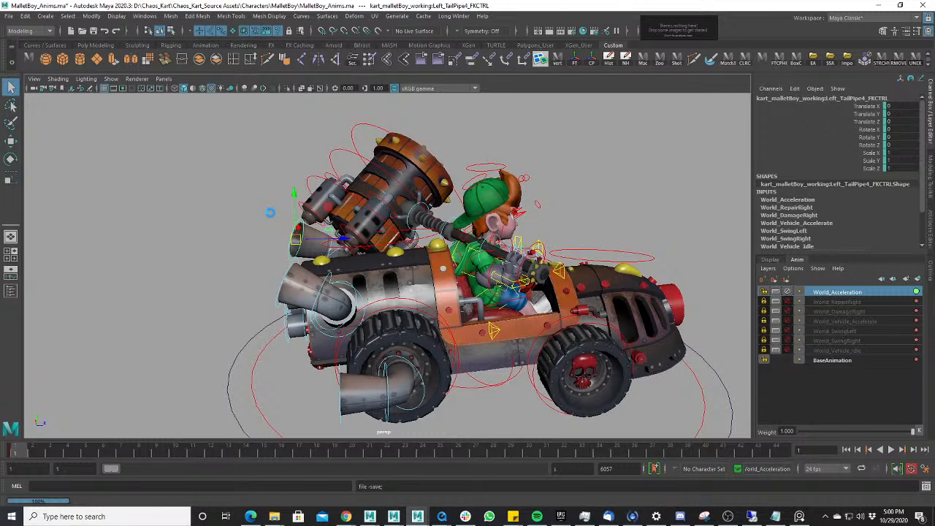
- Select the end controls of both upper tail pipes
scroll(270, 212, "up", 4)
key("w")
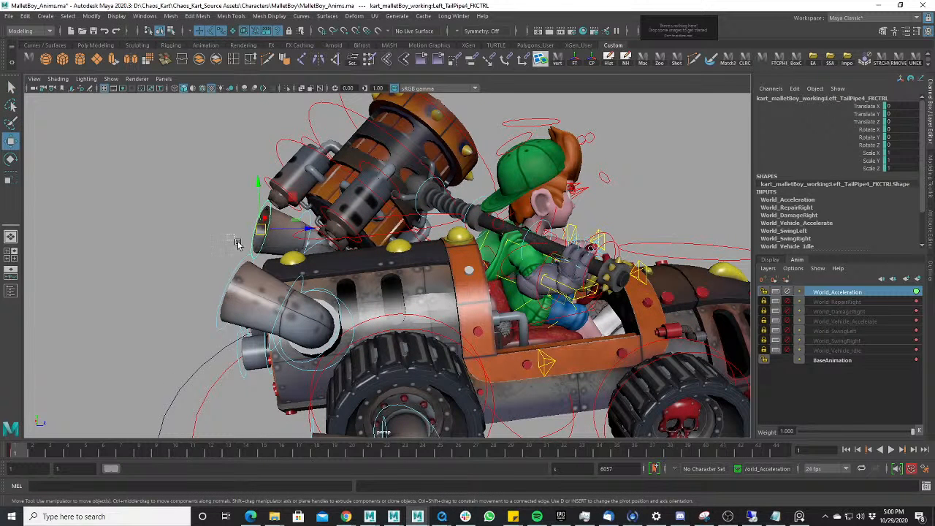
left_click(320, 279)
- Try to stretch the upper tail pipes by moving their end controls backward, and undo the moves
left_click_drag(286, 290, 244, 312)
scroll(348, 285, "up", 1)
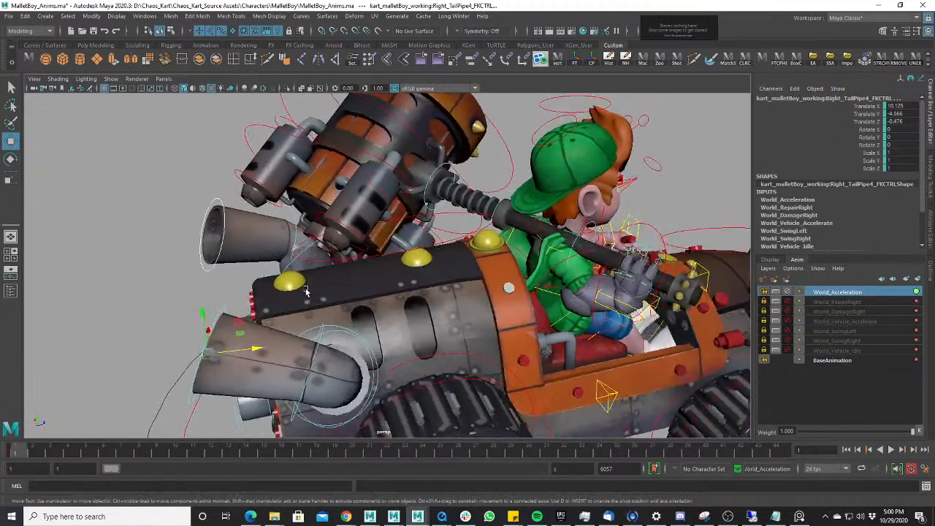
scroll(244, 313, "up", 3)
middle_click_drag(244, 313, 383, 275, "alt")
key("ctrl+z")
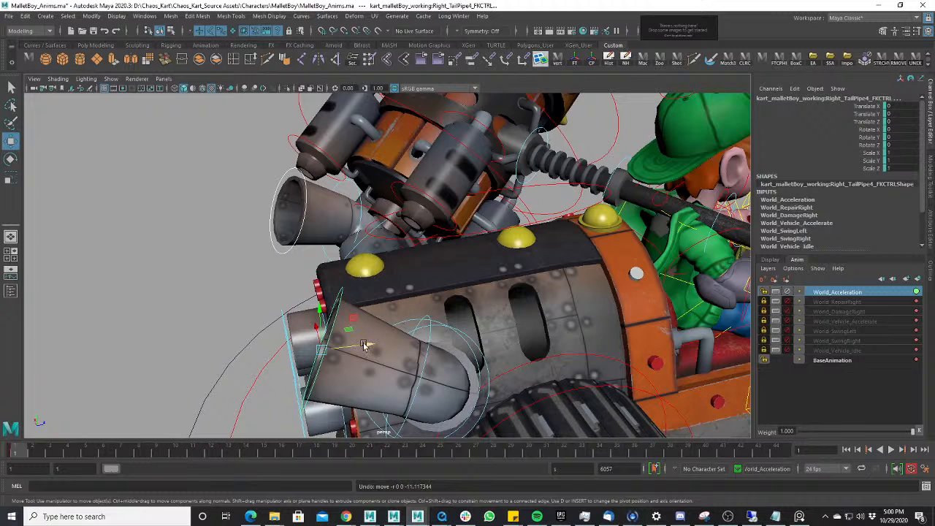
key("ctrl+z")
key("ctrl+z")
key("ctrl+z")
key("ctrl+z")
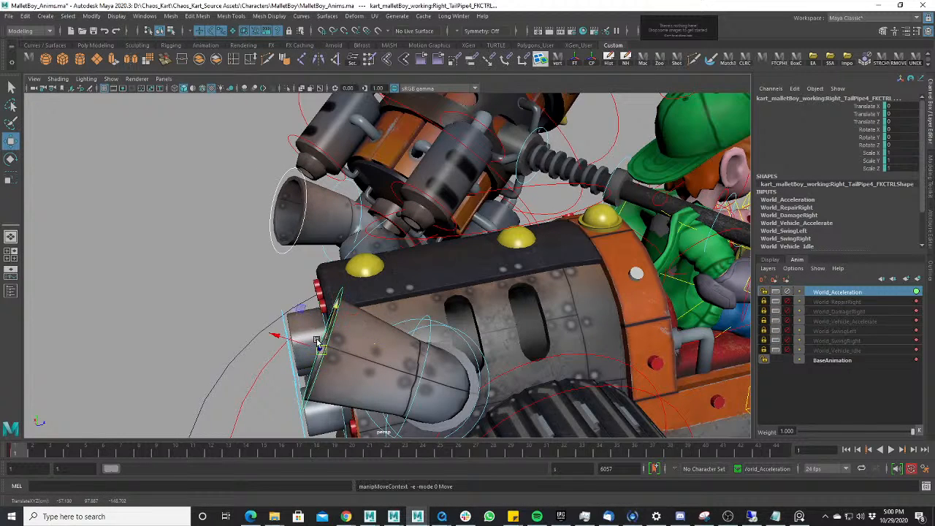
- Move the end controls of both upper tail pipes outward along their own X axis to 6.657 at frame 1
left_click_drag(292, 339, 268, 333)
left_click_drag(347, 310, 289, 319, "alt")
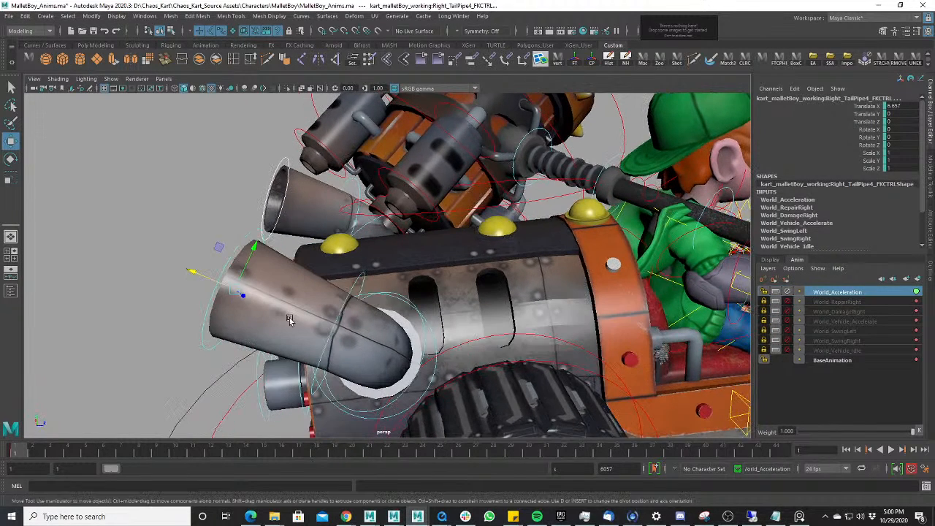
- Try to scale the end controls of both upper tail pipes at frame 4, and undo the scaling
left_click_drag(34, 446, 68, 446)
key("r")
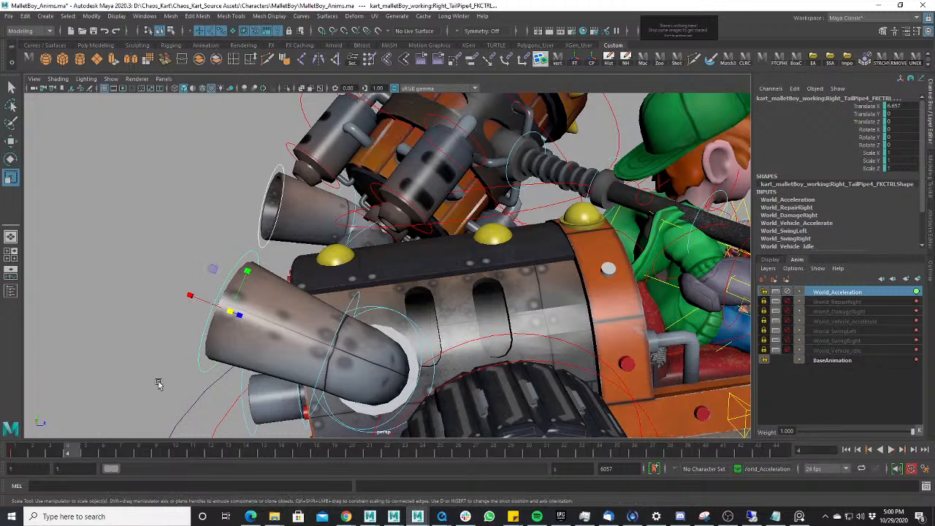
left_click_drag(225, 317, 206, 304)
key("ctrl+z")
- At frame 4, move the third controls of both upper tail pipes to Translate X -0.719 and their end controls to 7.047
key("w")
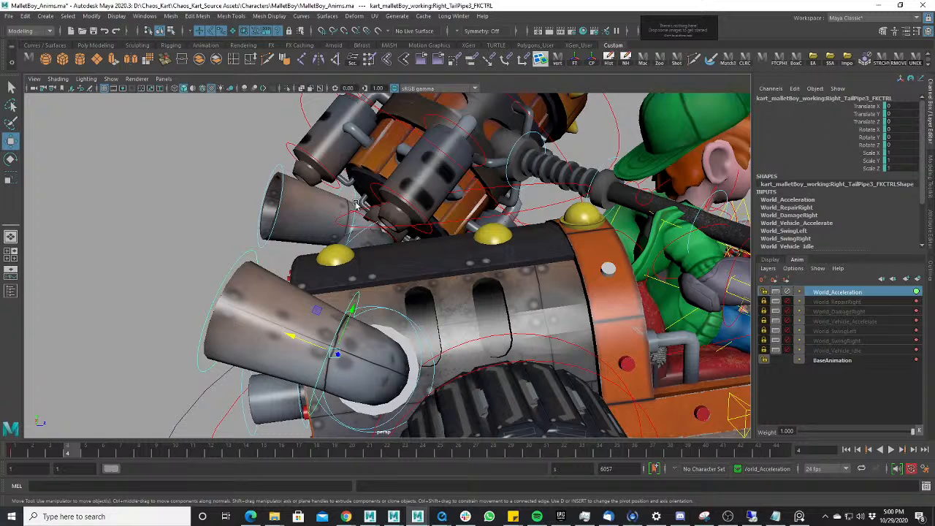
left_click(324, 224)
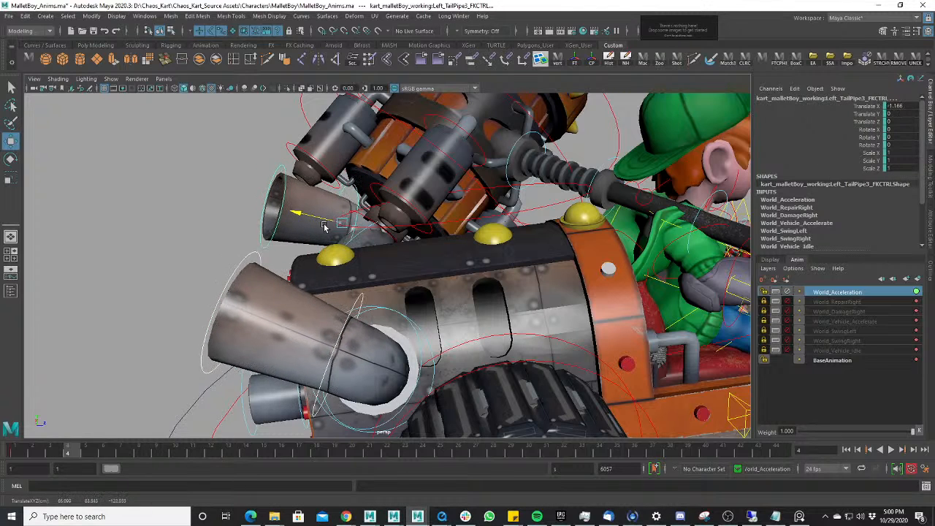
left_click_drag(324, 225, 322, 224)
key("ctrl+z")
left_click(251, 259)
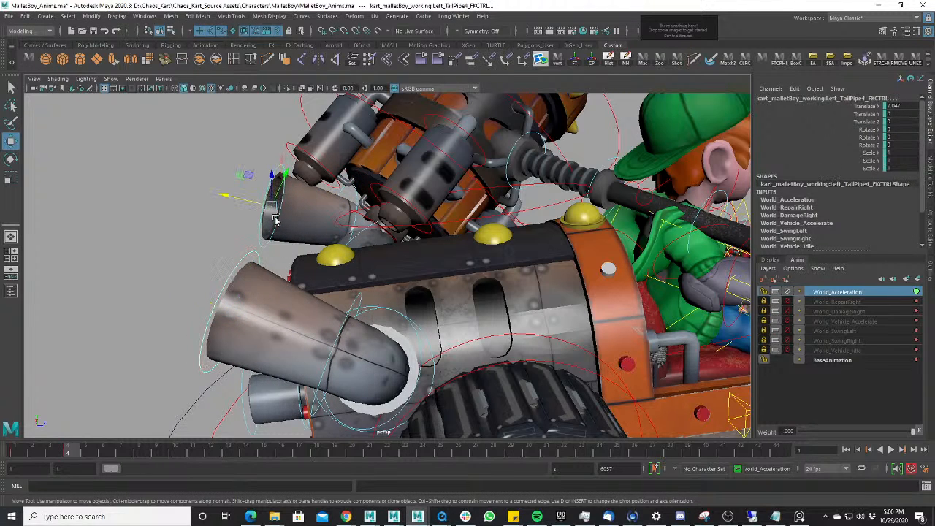
left_click_drag(247, 206, 250, 203)
left_click(334, 239)
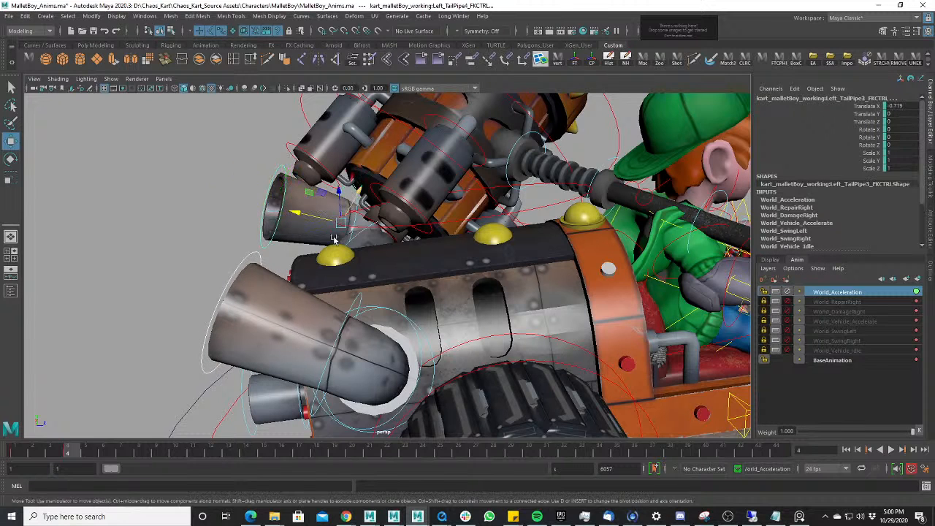
left_click(360, 301)
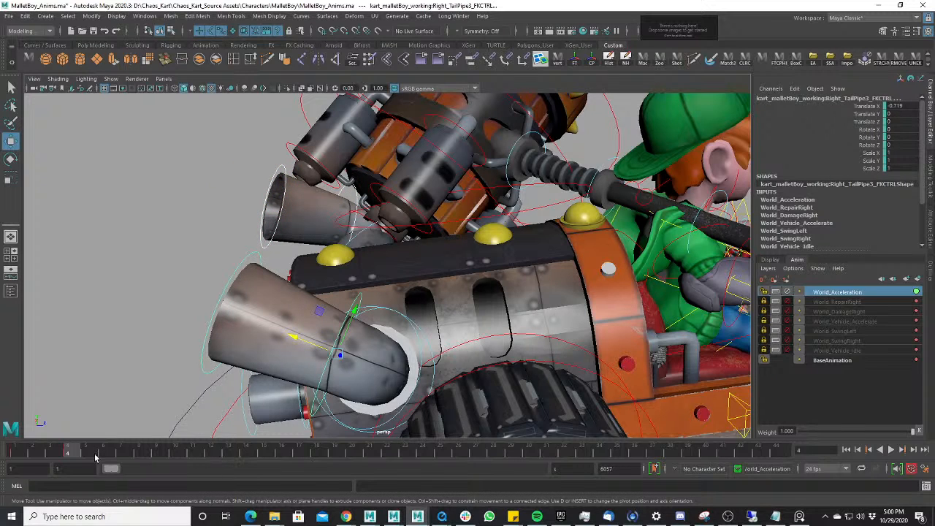
- Undo the keyframe deletion and reselect the end controls of both upper tail pipes at frame 1
key("ctrl+z")
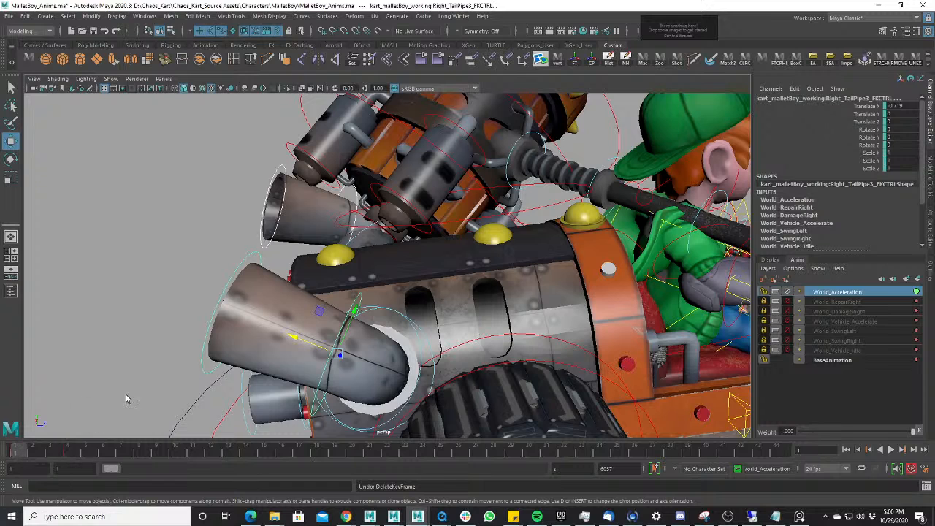
left_click(78, 451)
left_click(18, 450)
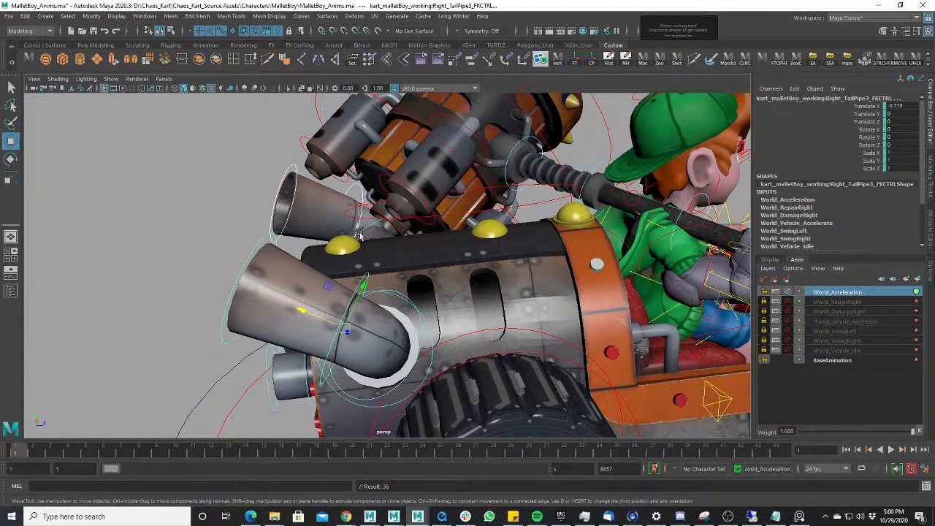
left_click_drag(280, 245, 278, 248)
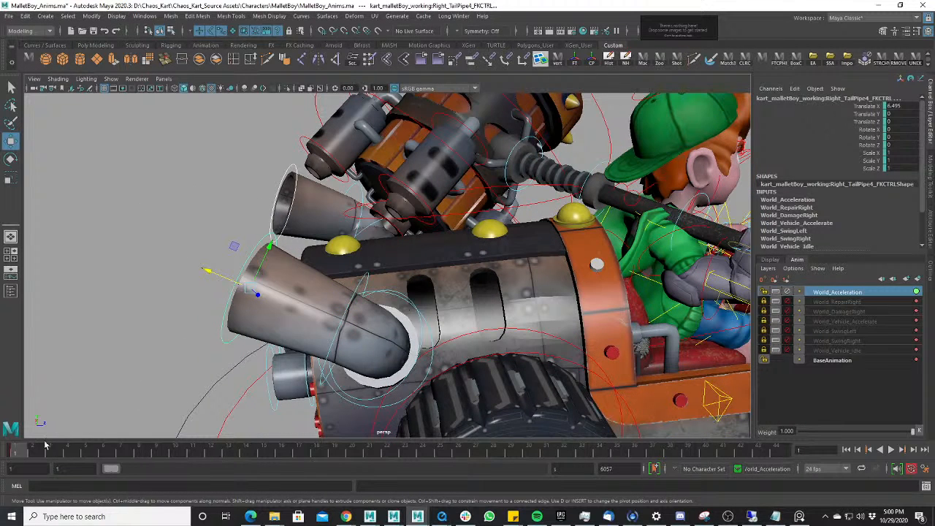
- Scale the base TailPipe1 controls of both upper tail pipes uniformly to 1.064 at frame 4
key("r")
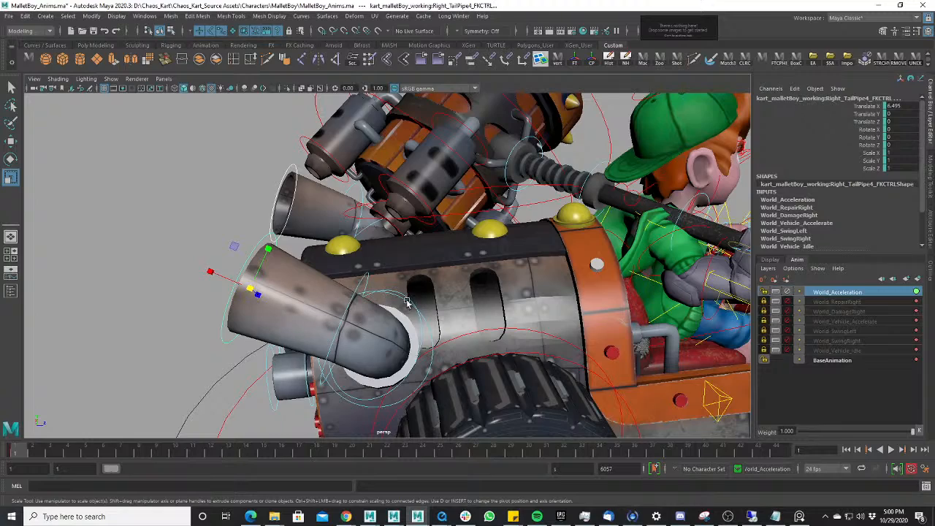
left_click_drag(408, 302, 415, 241, "alt")
left_click(290, 321)
left_click(317, 322)
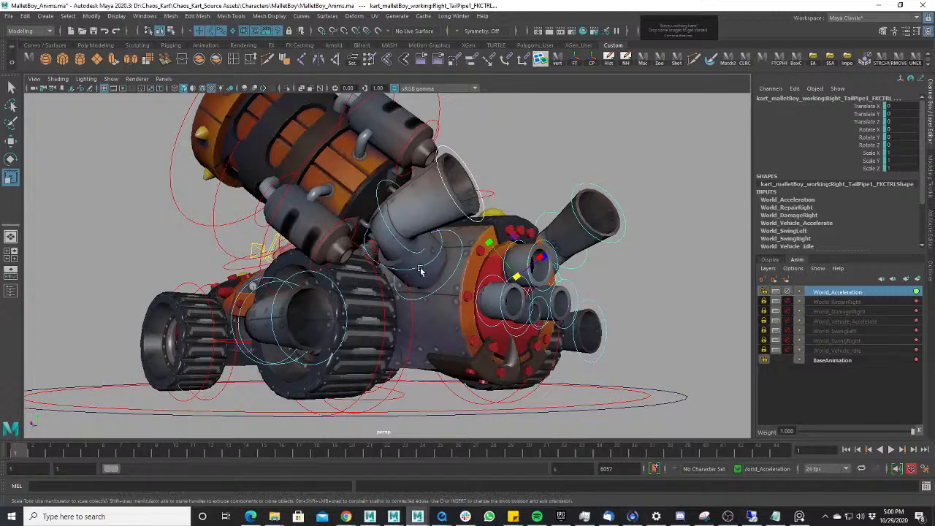
left_click(413, 252)
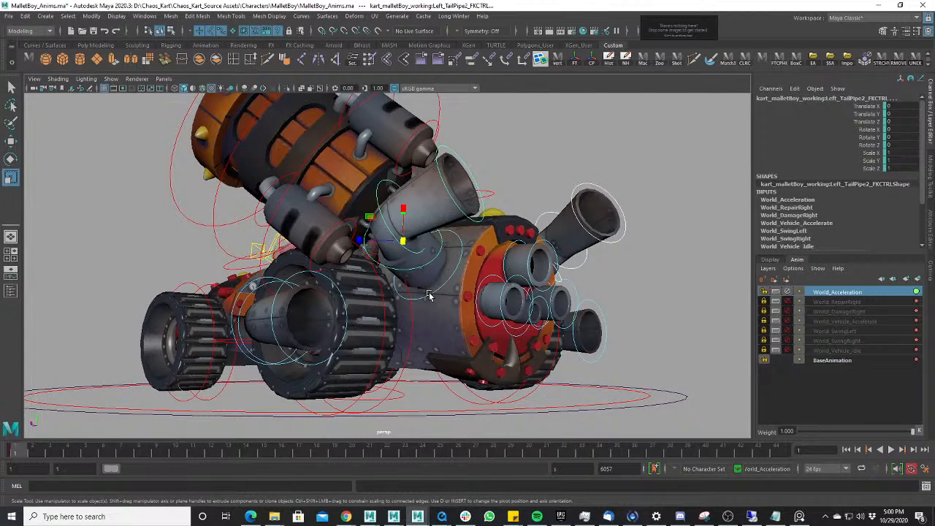
left_click_drag(481, 288, 292, 368, "alt")
left_click_drag(26, 452, 71, 454)
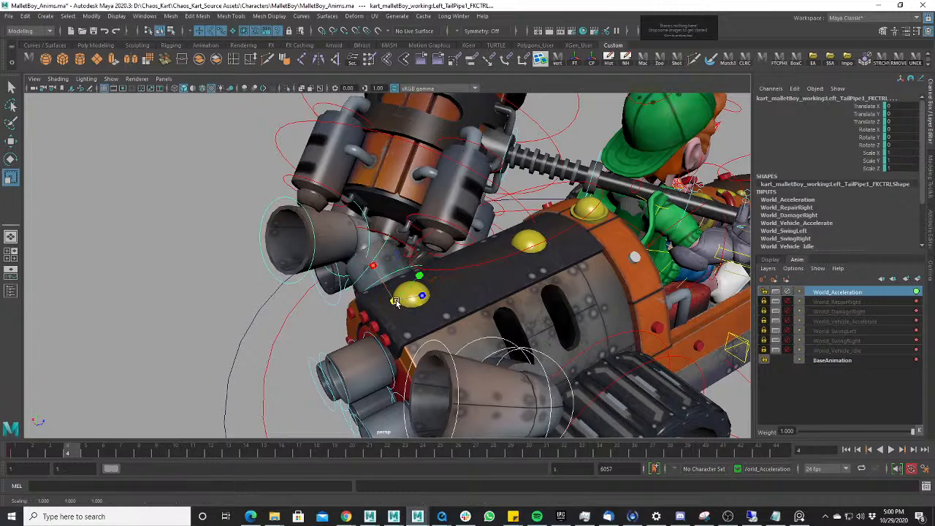
left_click_drag(409, 296, 352, 268)
- Play back the scaling briefly, and scale the base controls of both upper tail pipes uniformly to 0.981 at frame 1
key("alt+v")
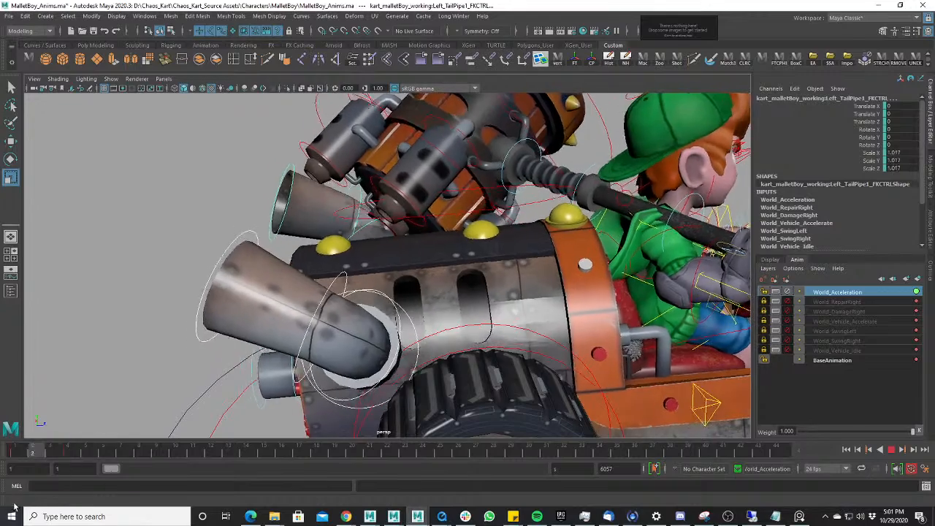
key("alt+v")
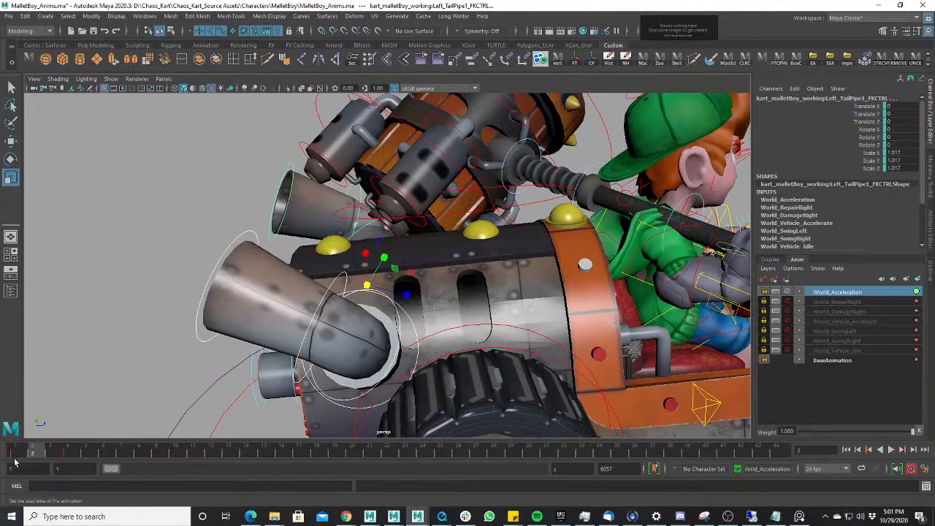
left_click(16, 457)
left_click_drag(370, 287, 361, 287)
- Copy the base controls' scale keys forward every three frames from frame 7 to 19, alternating 0.981 and 1.064
left_click_drag(23, 451, 180, 452)
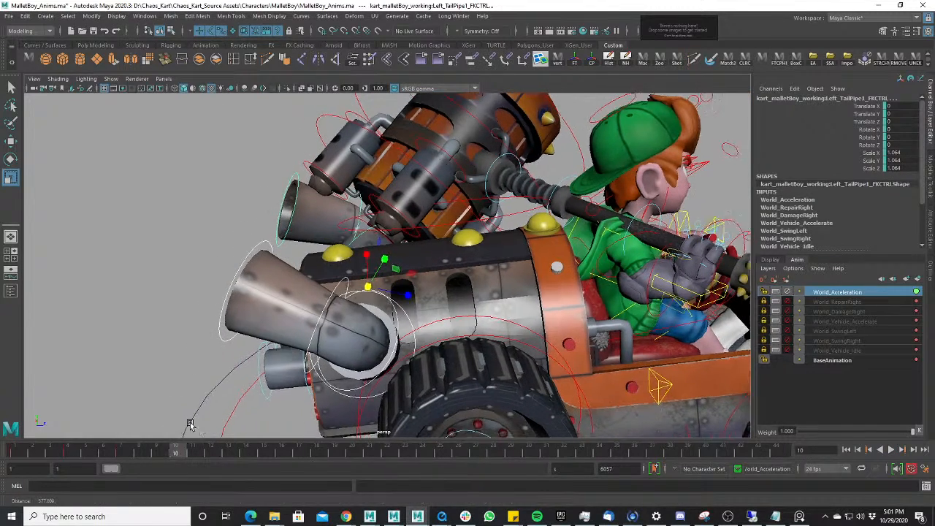
left_click(130, 452)
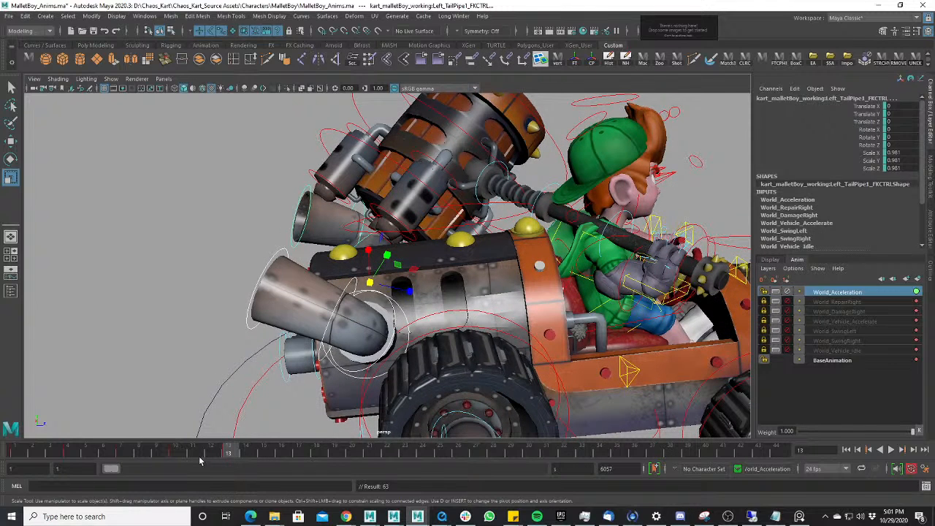
left_click(176, 454)
left_click(228, 453)
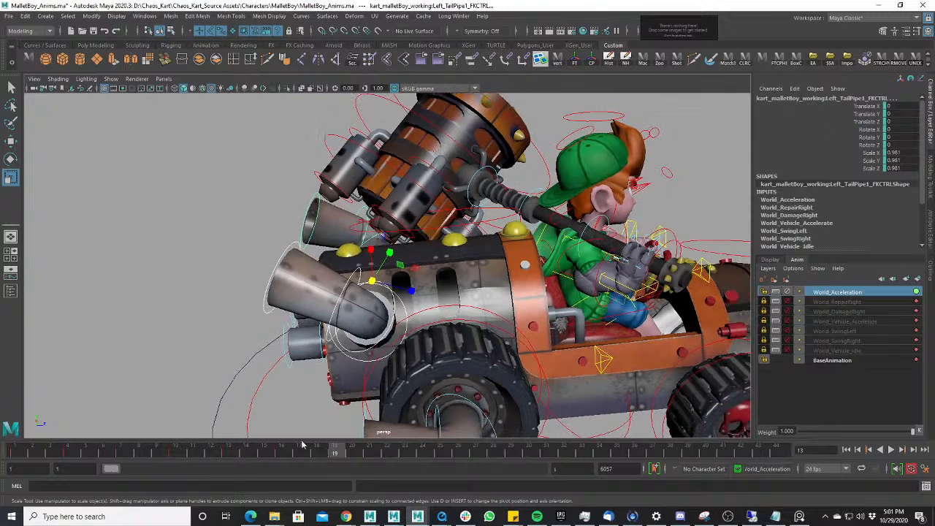
- Key the base controls' scale at 1.064 on frames 22 and 28 and at 0.981 on frames 25 and 31
left_click(281, 452)
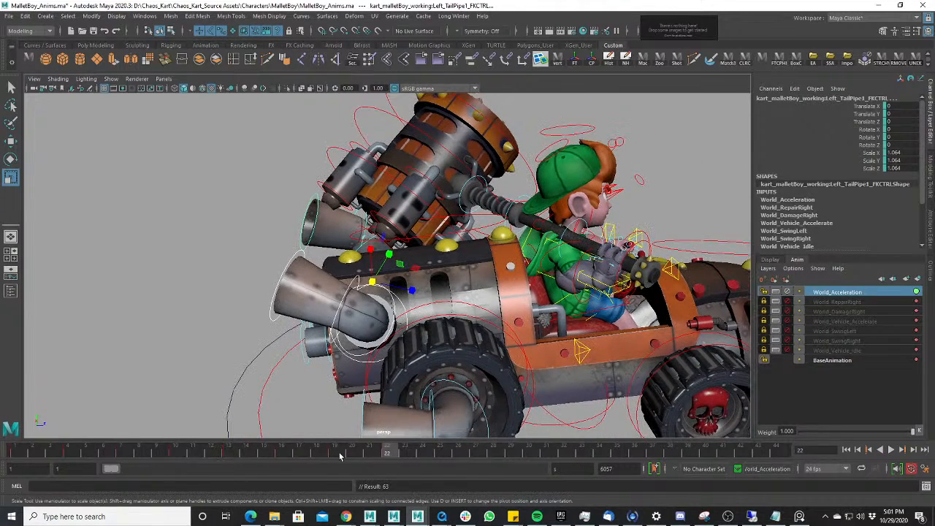
left_click(338, 455)
left_click_drag(423, 452, 439, 453)
key("s")
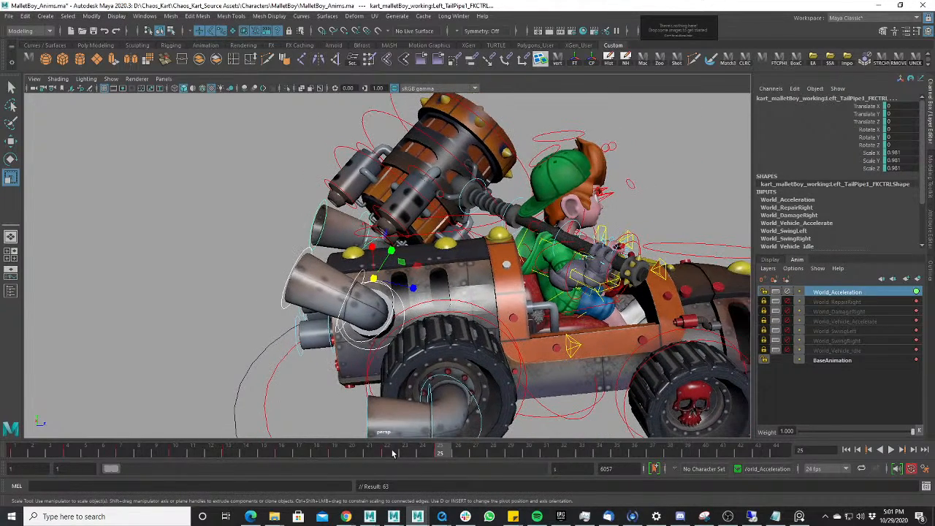
left_click(391, 452)
left_click(447, 453)
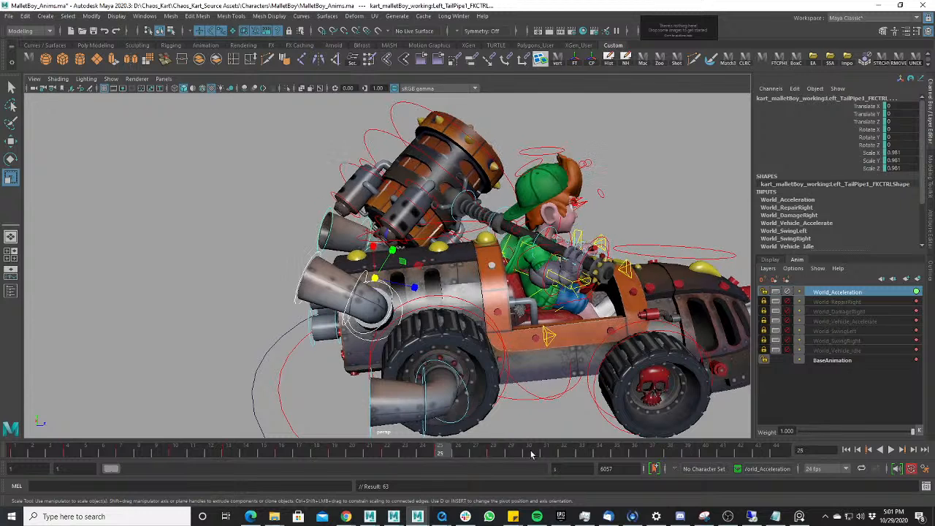
key("s")
- Extend the alternating scale keys with 1.064 on frames 34 and 40 and 0.981 on frames 37 and 43
left_click(499, 454)
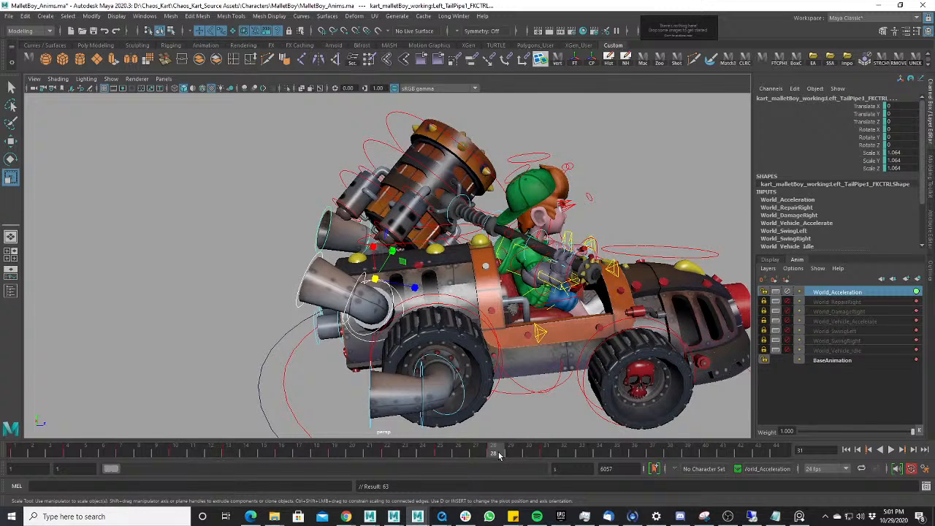
left_click(598, 451)
left_click(550, 453)
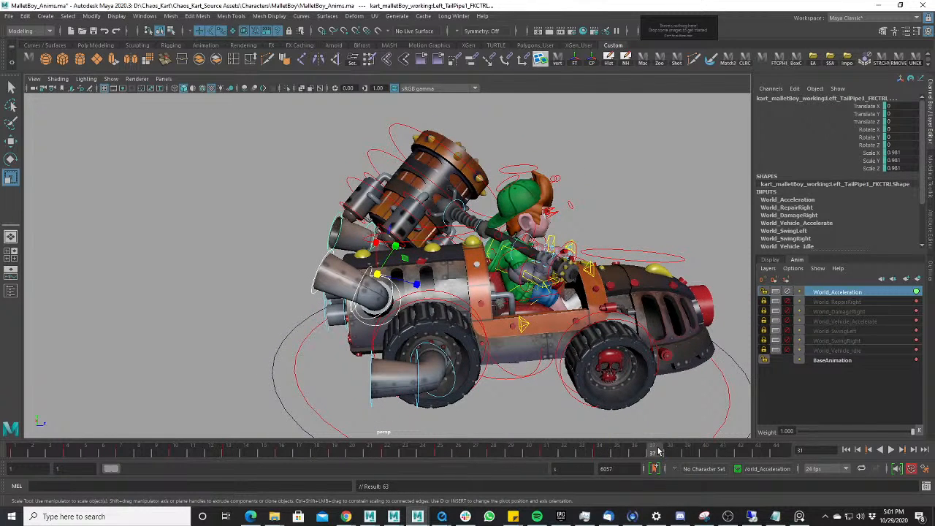
left_click_drag(657, 451, 614, 453)
left_click(652, 453)
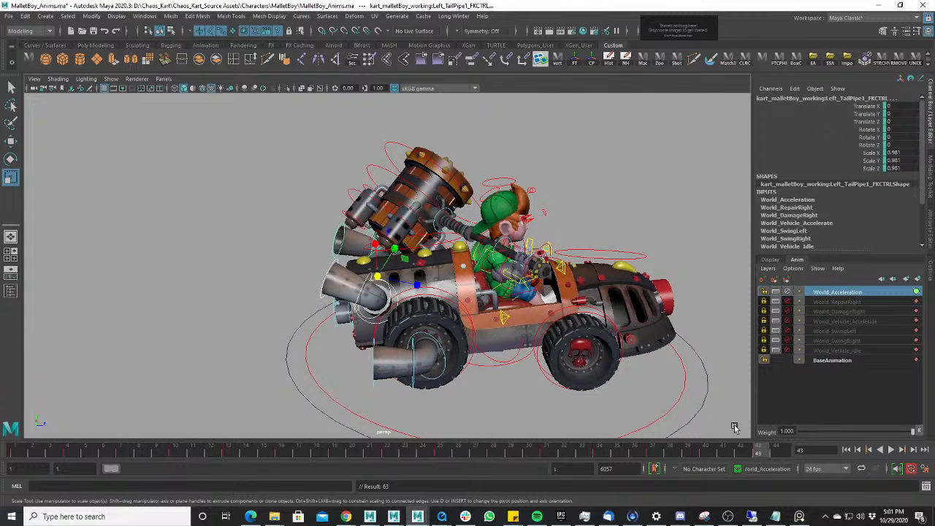
- Play back the World_Acceleration animation and examine the kart's tail pipes from behind and from the rear side
left_click_drag(760, 457, 776, 456)
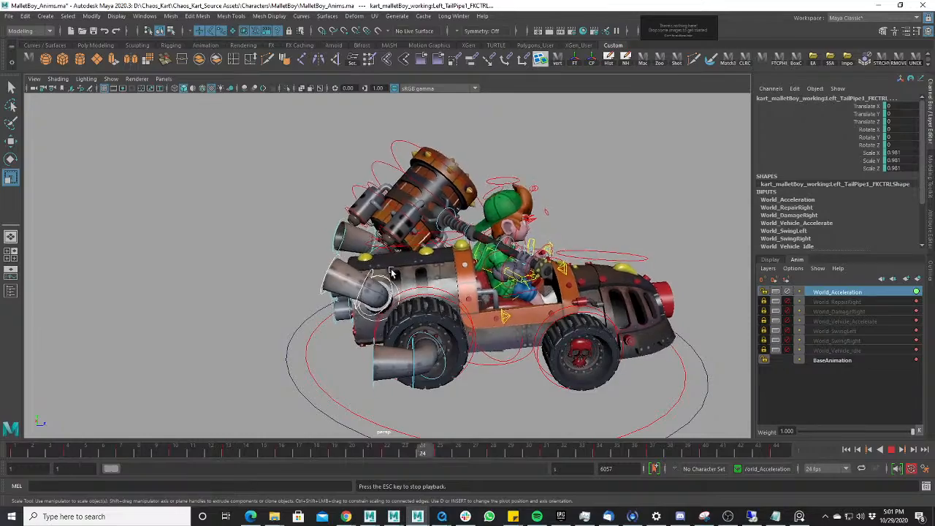
left_click_drag(392, 261, 482, 294, "alt")
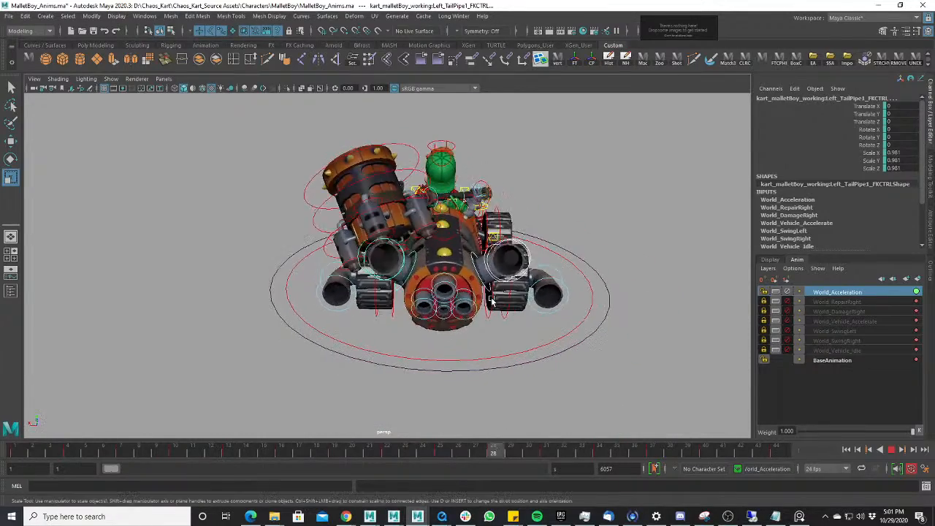
middle_click_drag(550, 274, 519, 302, "alt")
scroll(521, 311, "up", 3)
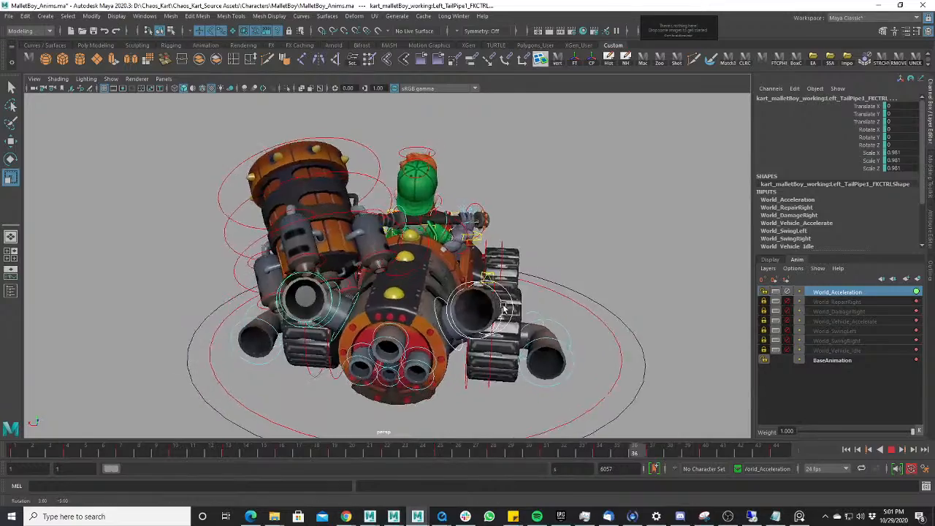
scroll(512, 310, "up", 4)
left_click_drag(503, 307, 395, 292, "alt")
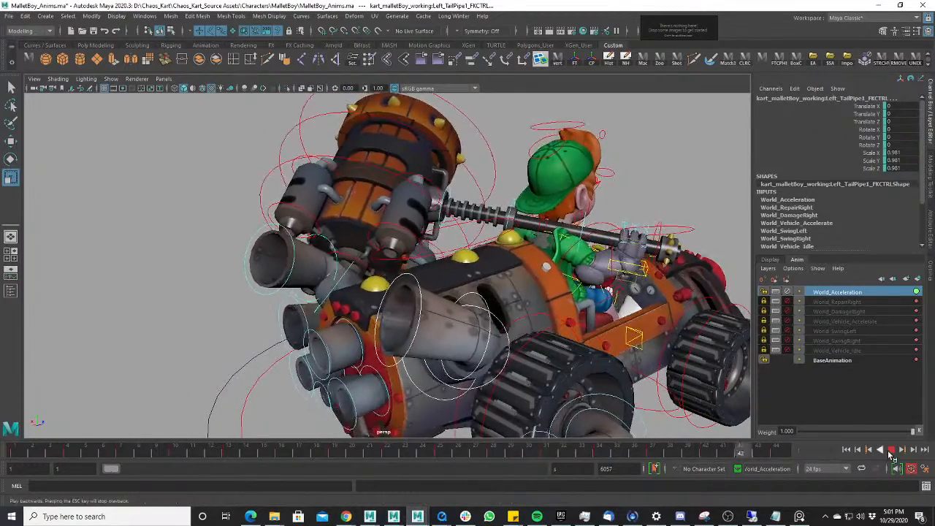
left_click(891, 450)
- Play the animation with the Left and Right TailPipe4 controls selected and check their scale keys at frames 7 and 41
left_click(407, 343)
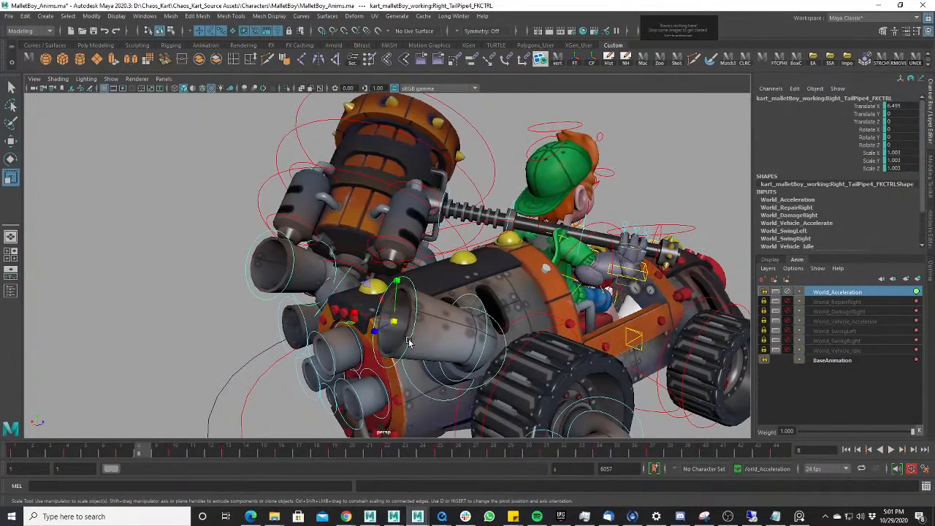
left_click(303, 279)
left_click_drag(46, 454, 526, 454, "shift")
left_click(689, 454)
key("alt+v")
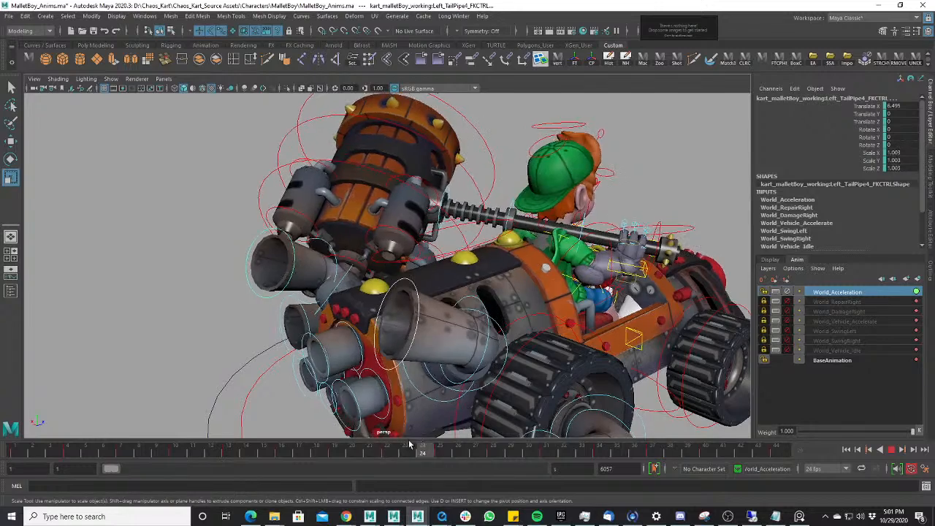
left_click(147, 448)
left_click_drag(147, 447, 123, 447)
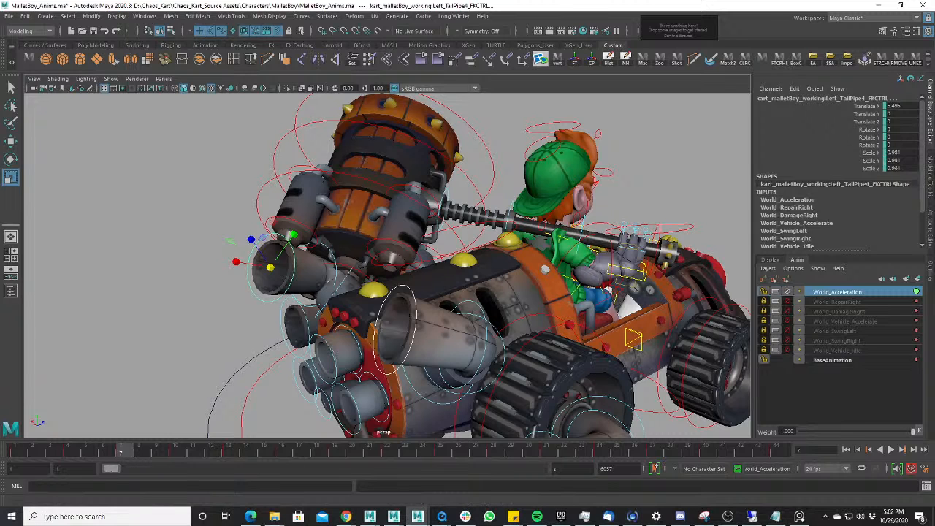
left_click(723, 449)
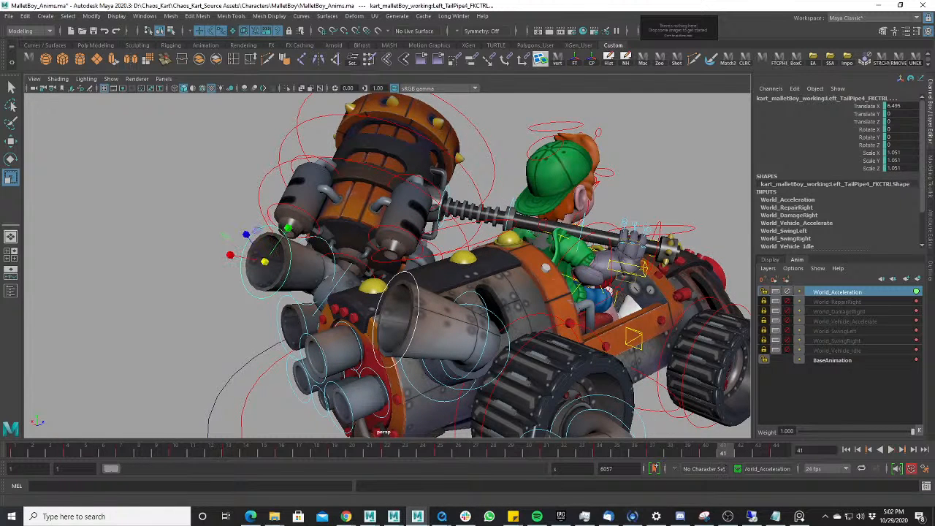
- Select both TailPipe4 controls and shift their keys after the first one by one frame later
left_click(380, 302)
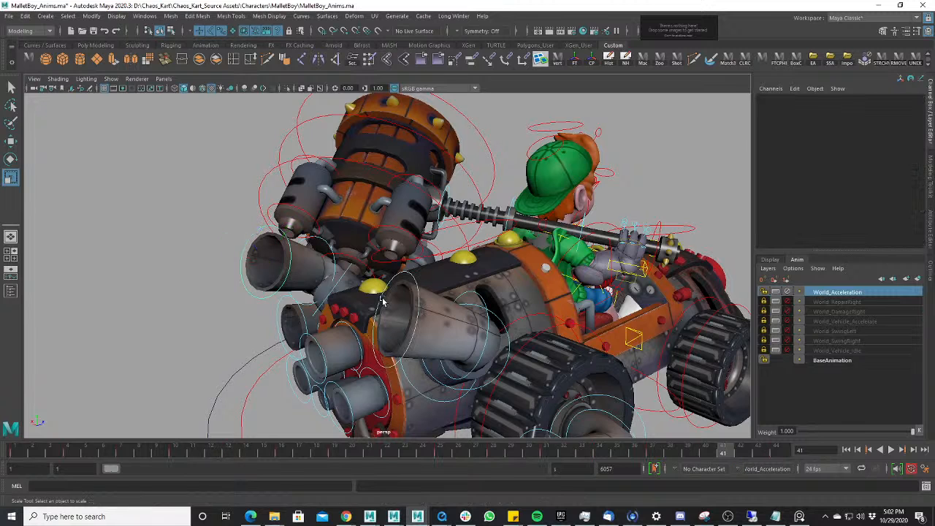
left_click(359, 309)
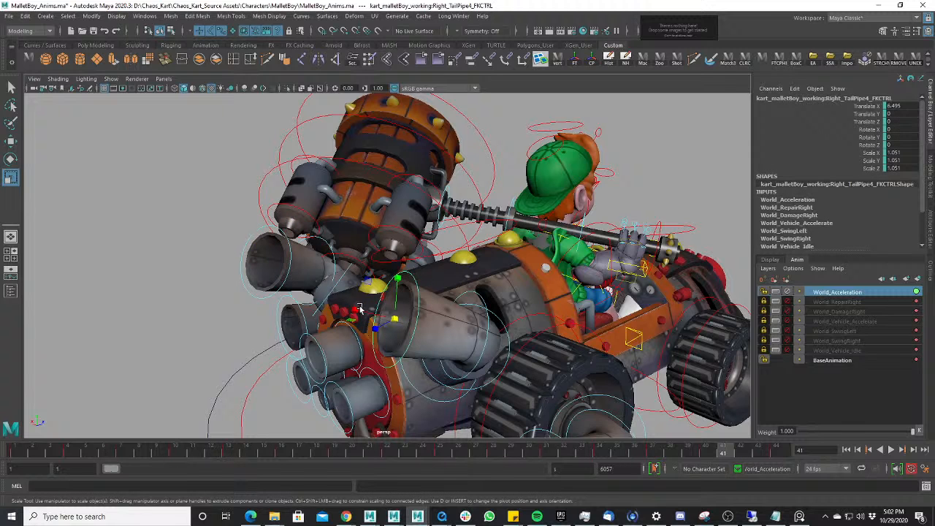
left_click(269, 297)
mouse_move(83, 453)
left_mouse_down("shift")
mouse_move(152, 460)
mouse_move(65, 457)
mouse_move(760, 459)
mouse_move(720, 453)
left_mouse_up("shift")
key("alt+v")
left_click_drag(399, 453, 406, 453)
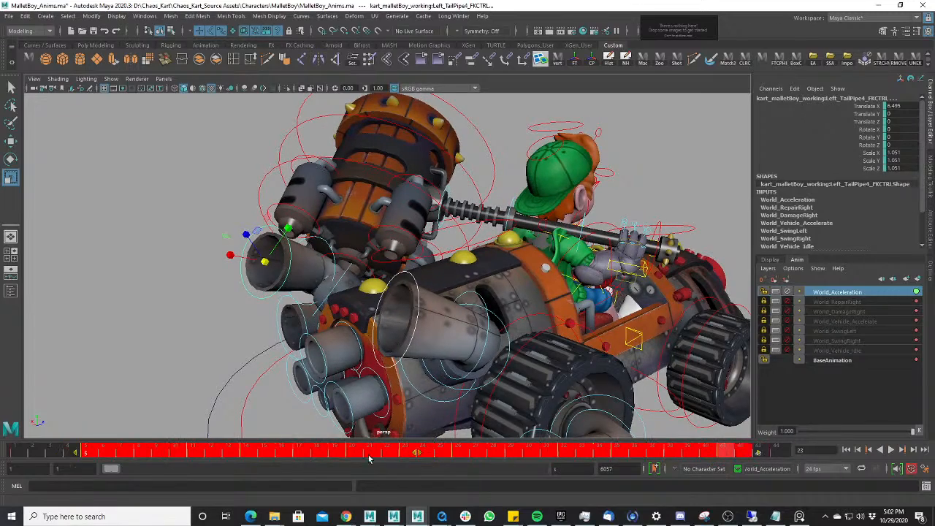
- Play back the animation to check the timing of the large tail pipes' pulsing
left_click(123, 452)
left_click(24, 453)
key("alt+v")
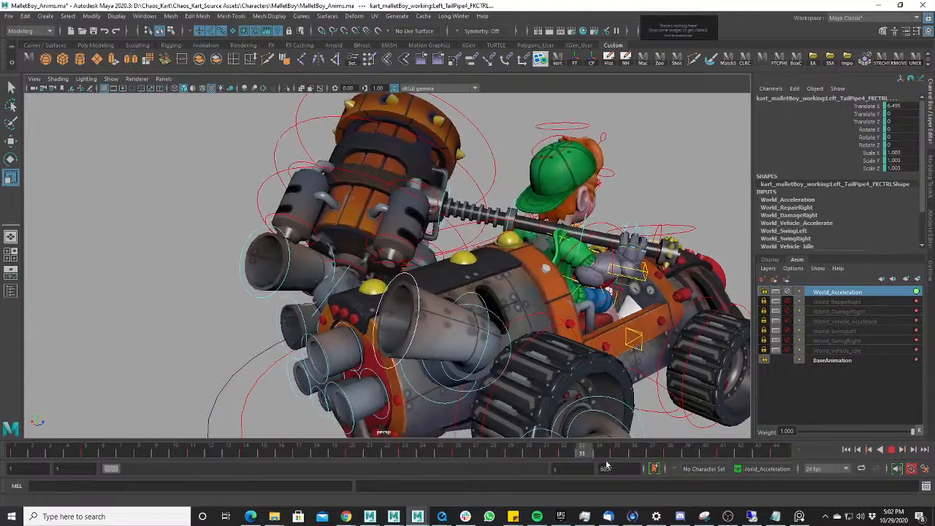
key("alt+v")
key("alt+v")
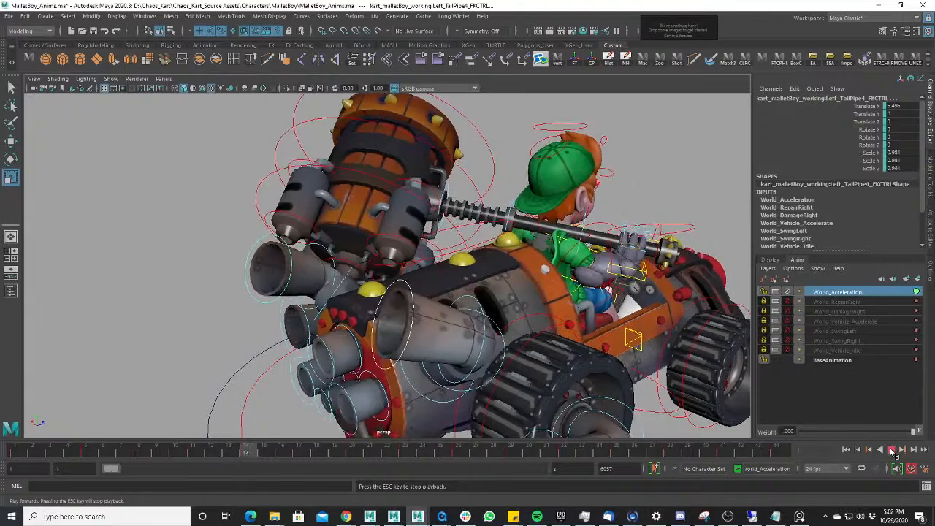
left_click(890, 450)
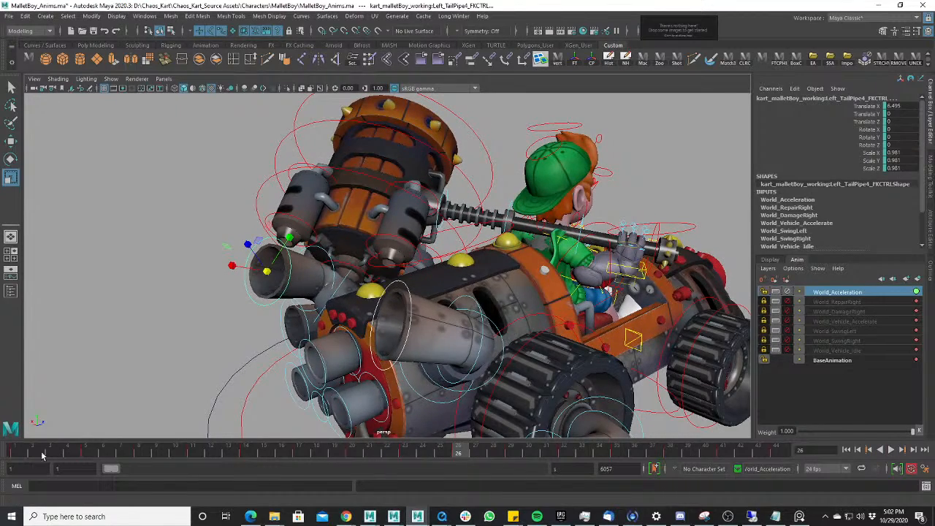
- Rescale the TailPipe4 controls at frames 5 and 1, and repeat the 0.914 low scale on the low keys through frame 44
mouse_move(41, 456)
left_mouse_down()
mouse_move(26, 458)
mouse_move(84, 456)
left_mouse_up()
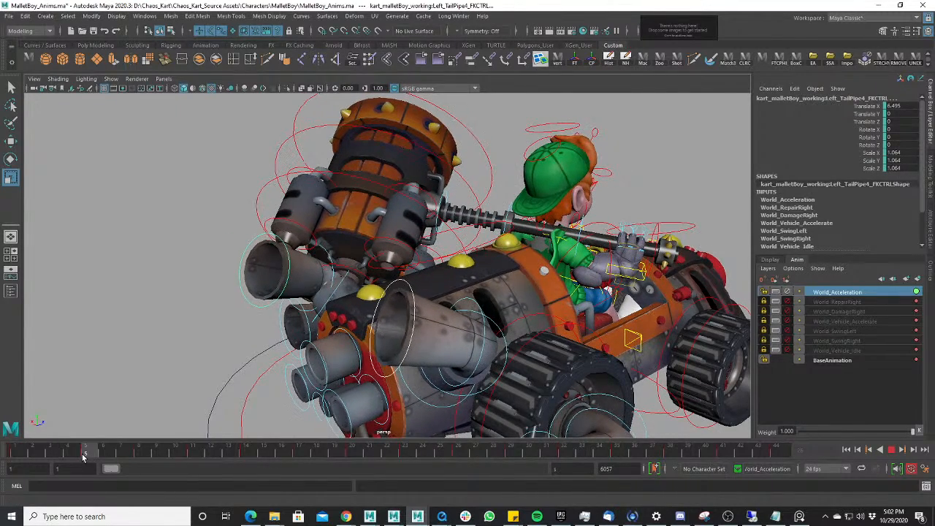
left_click_drag(264, 278, 267, 271)
left_click(23, 447)
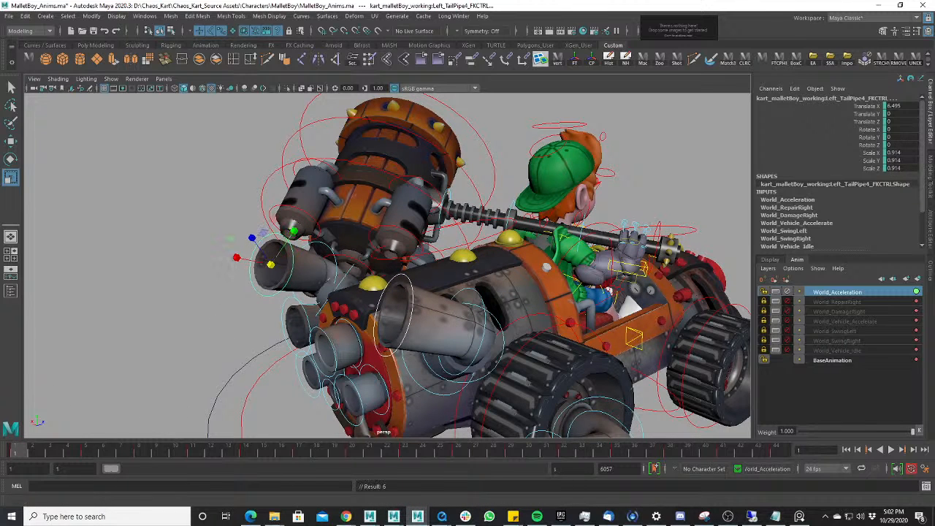
left_click(246, 447)
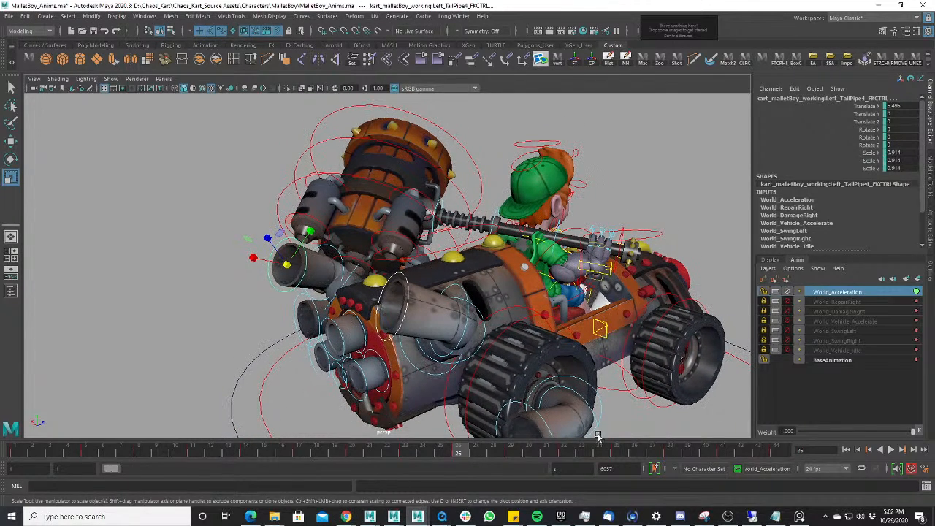
left_click(567, 453)
left_click(672, 453)
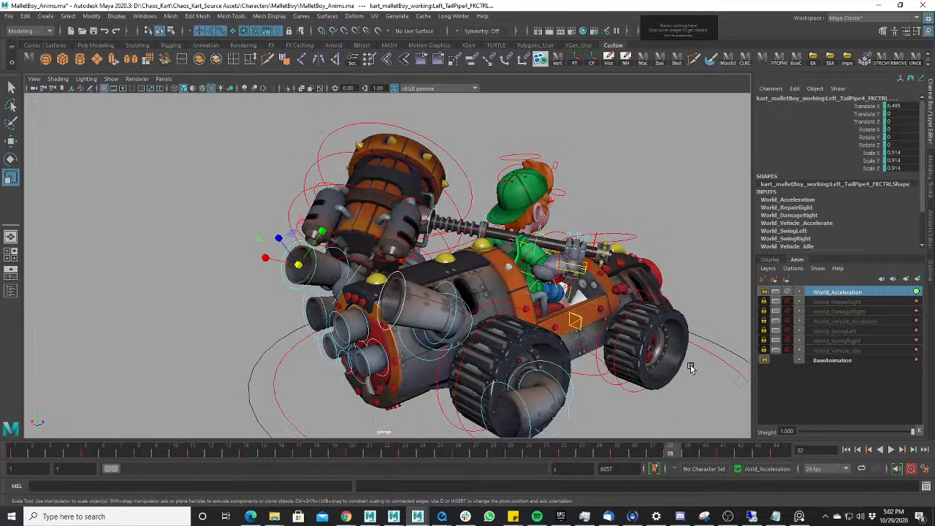
left_click(778, 453)
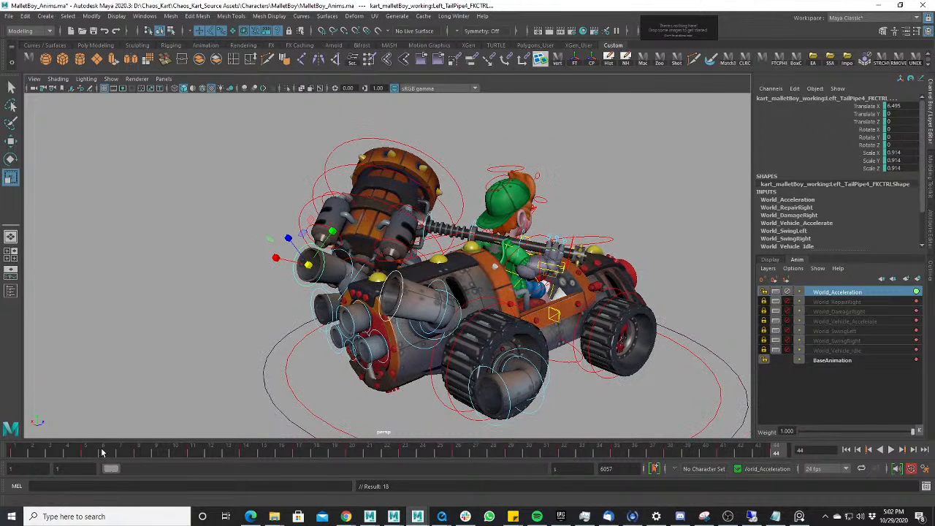
- Copy the TailPipe4 controls' 1.197 peak scale from frame 5 to the remaining peak keys, ending at frame 41
left_click(85, 448)
left_click(193, 450)
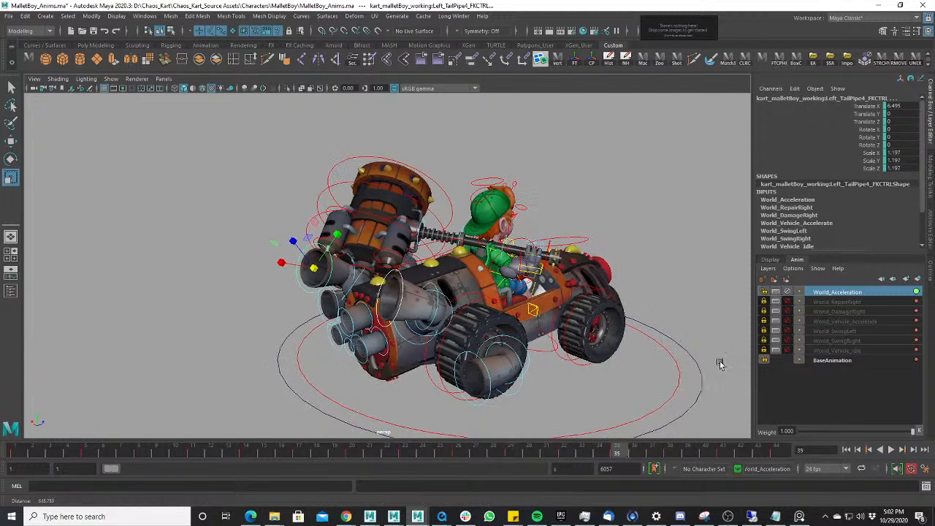
double_click(718, 451)
left_click(723, 453)
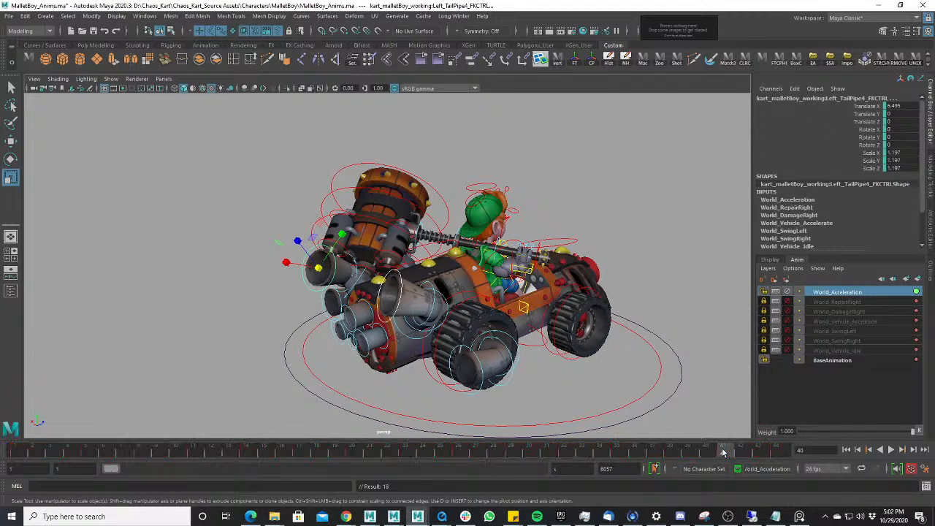
key("s")
- Play the animation and examine the stronger tail-pipe pulse from behind the kart
left_click_drag(33, 453, 71, 451)
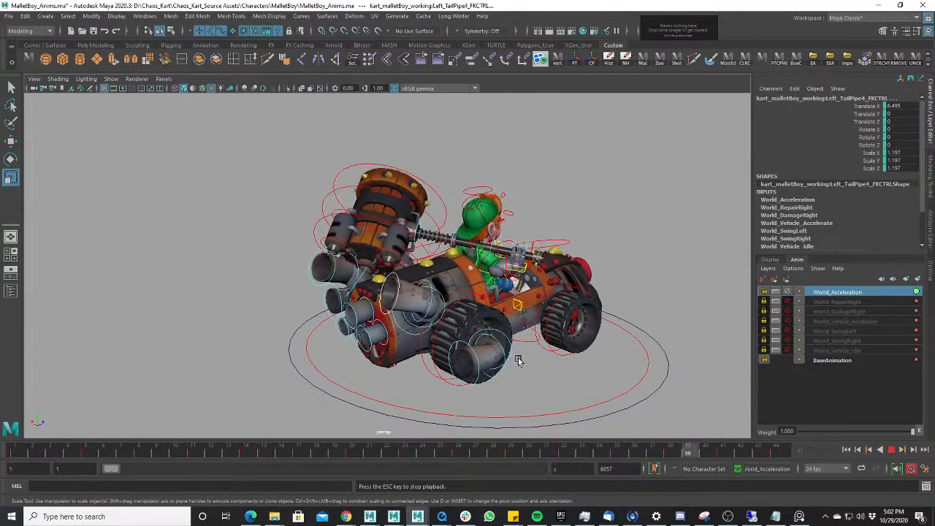
left_click_drag(586, 347, 577, 368, "alt")
scroll(577, 373, "up", 1)
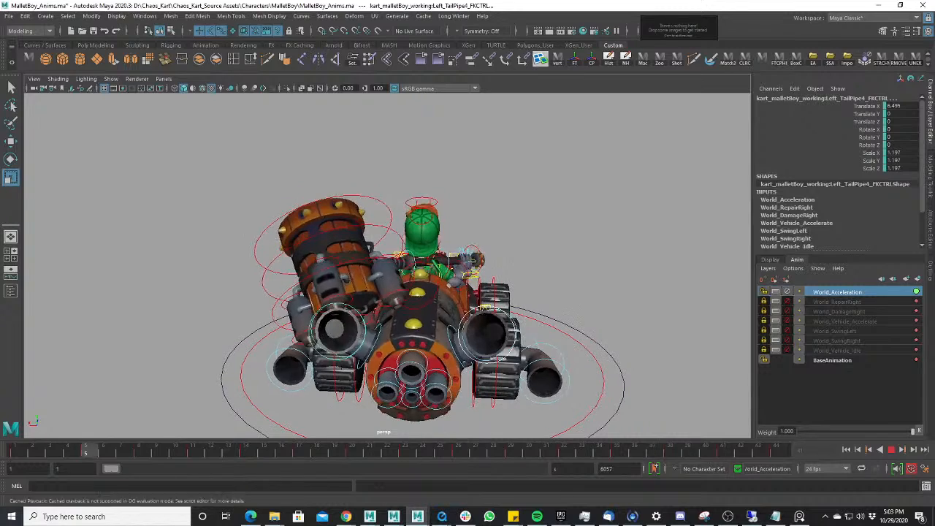
left_click(892, 450)
left_click_drag(471, 333, 392, 331, "alt")
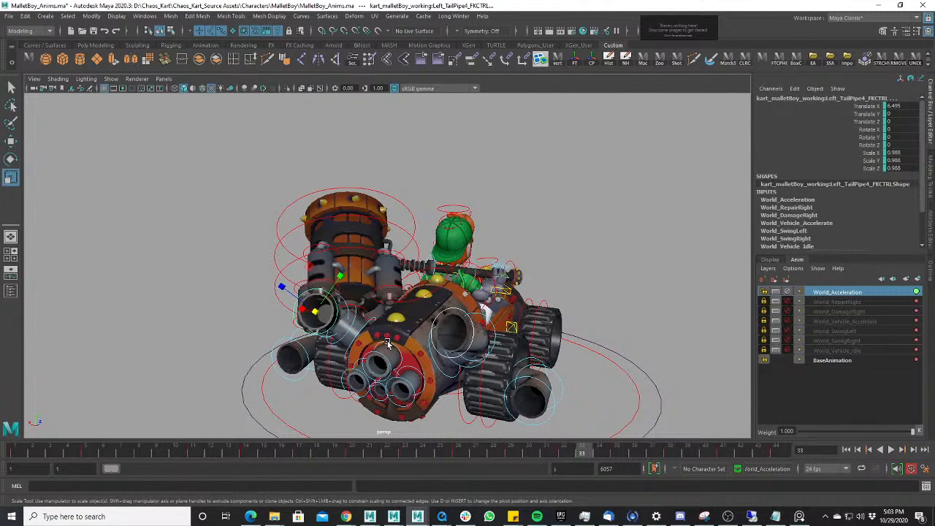
- In the Graph Editor, isolate both TailPipe4 controls' Scale X, Y and Z curves and compress their keys vertically to peak at about 1.13
key("space")
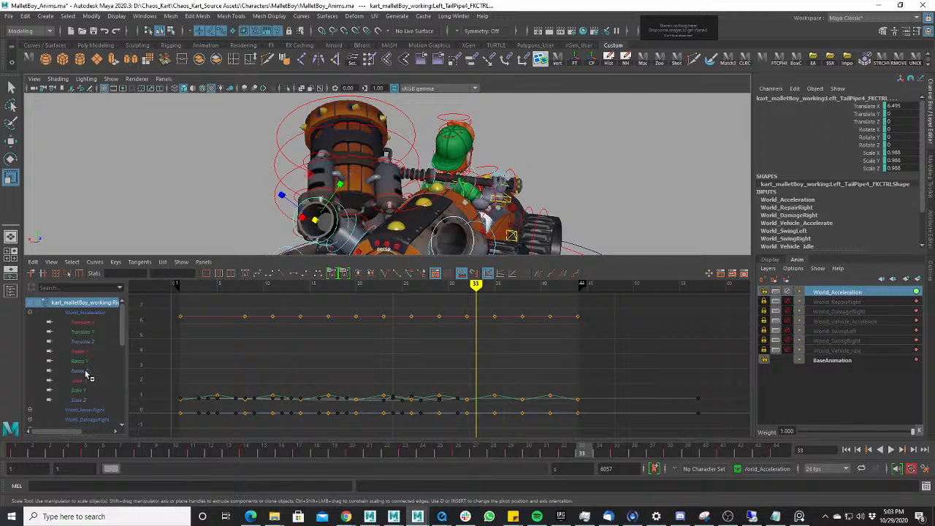
left_click(89, 390)
left_click_drag(85, 381, 87, 397)
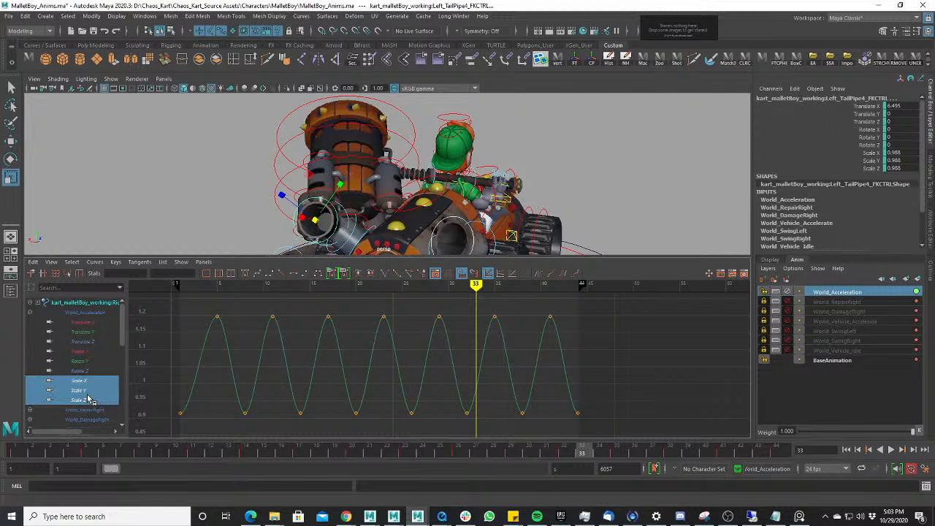
scroll(60, 412, "down", 7)
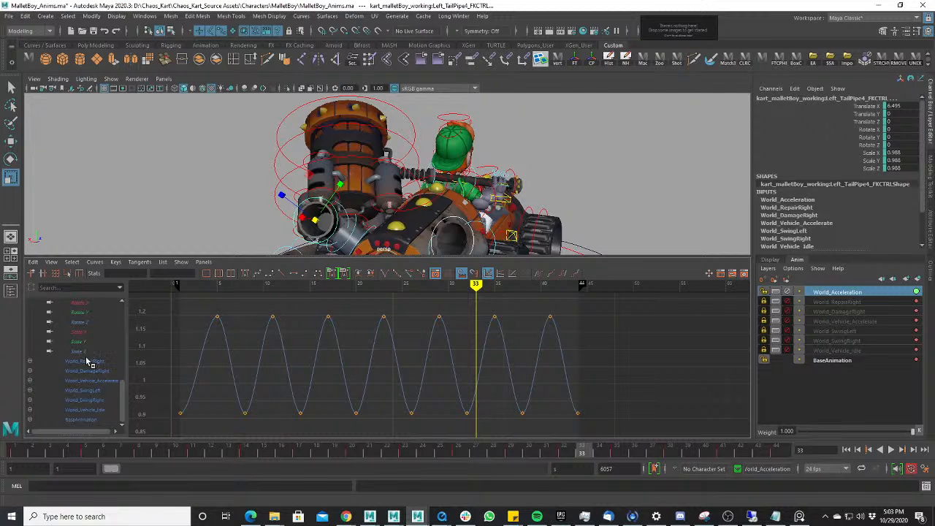
left_click(87, 362)
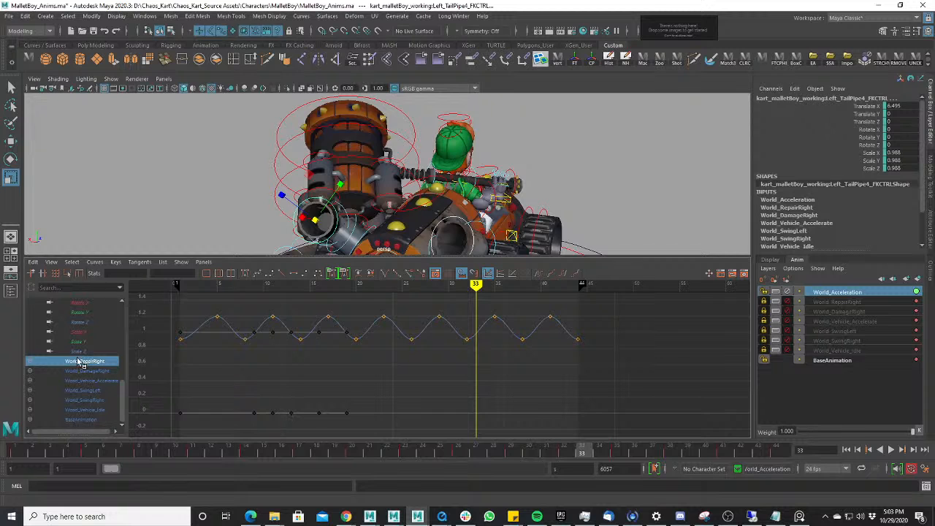
left_click_drag(82, 352, 90, 335)
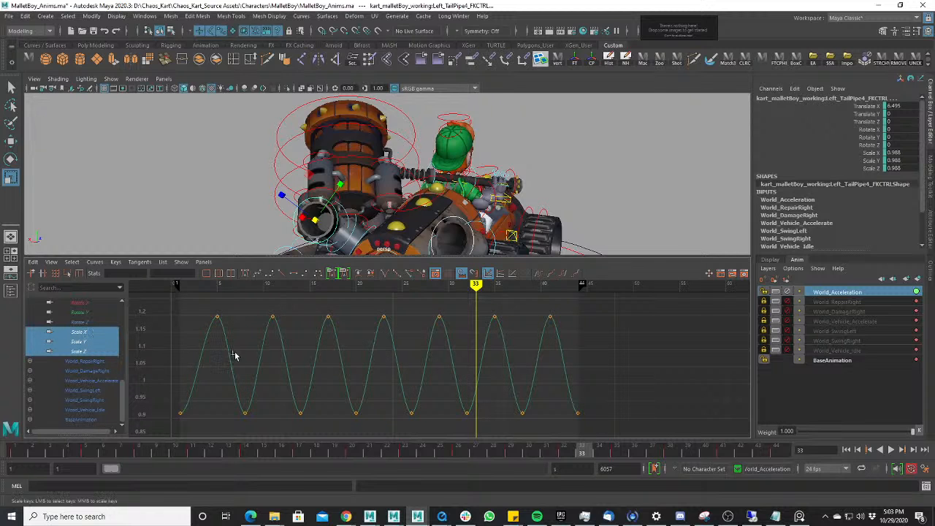
left_click_drag(226, 368, 280, 359)
middle_click_drag(300, 356, 301, 369)
- Play the animation in the full perspective view and examine the softened tail-pipe pulse from the side, rear quarter and back
key("alt+v")
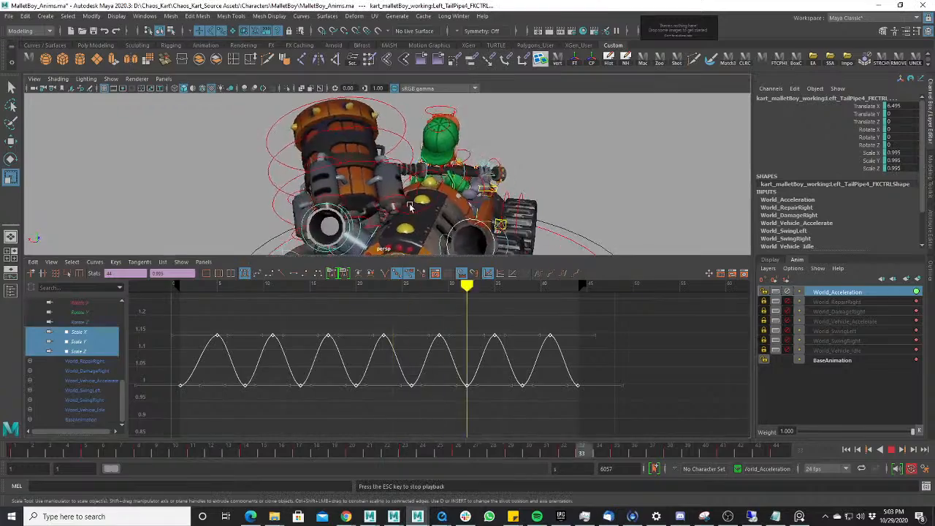
key("space")
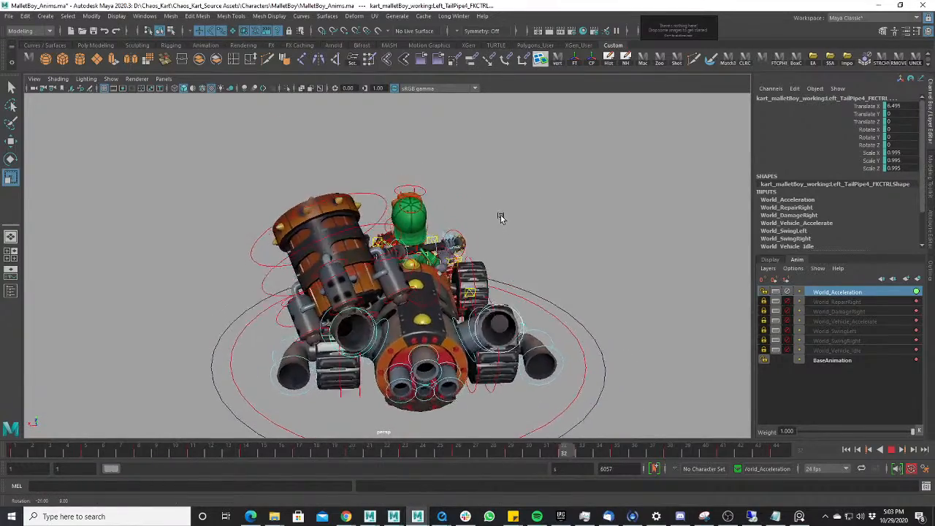
left_click_drag(501, 217, 431, 298, "alt")
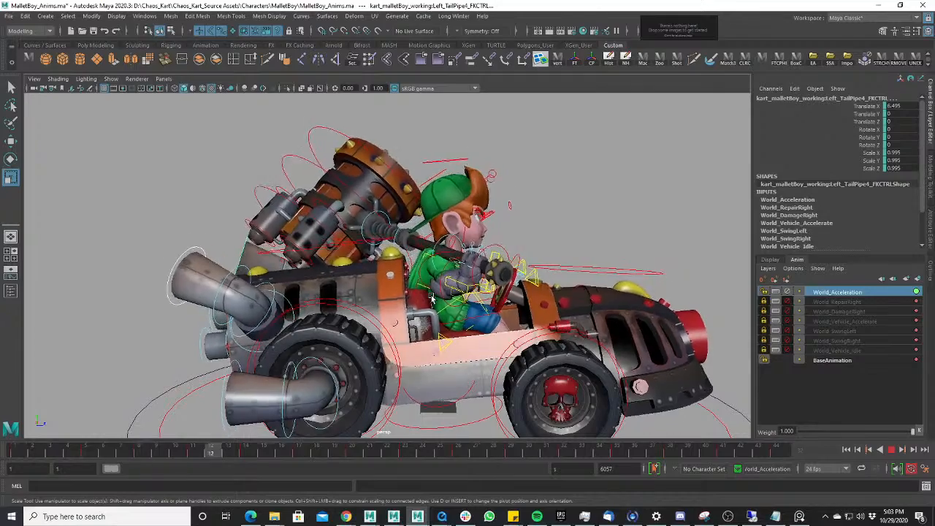
left_click_drag(432, 298, 295, 322, "alt")
middle_click_drag(390, 327, 377, 324, "alt")
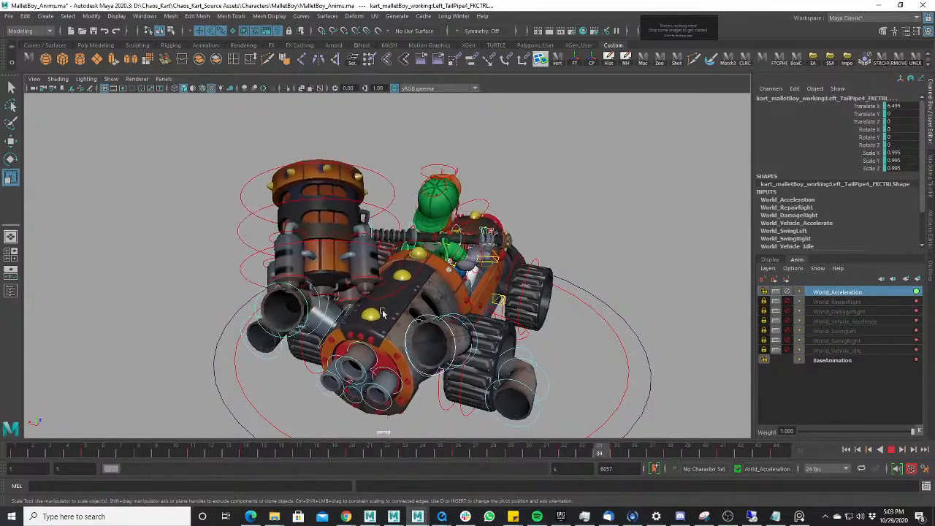
scroll(382, 313, "up", 1)
left_click_drag(446, 307, 390, 266, "alt")
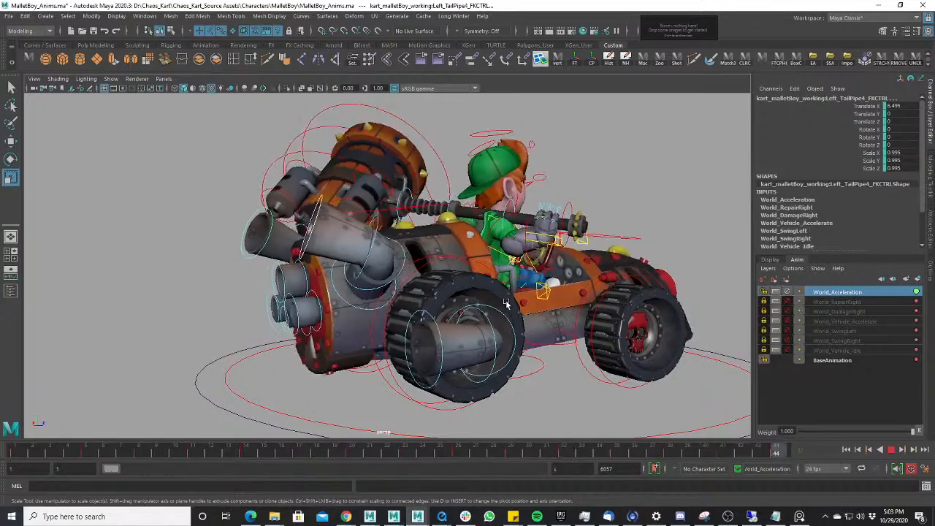
left_click_drag(506, 303, 583, 299, "alt")
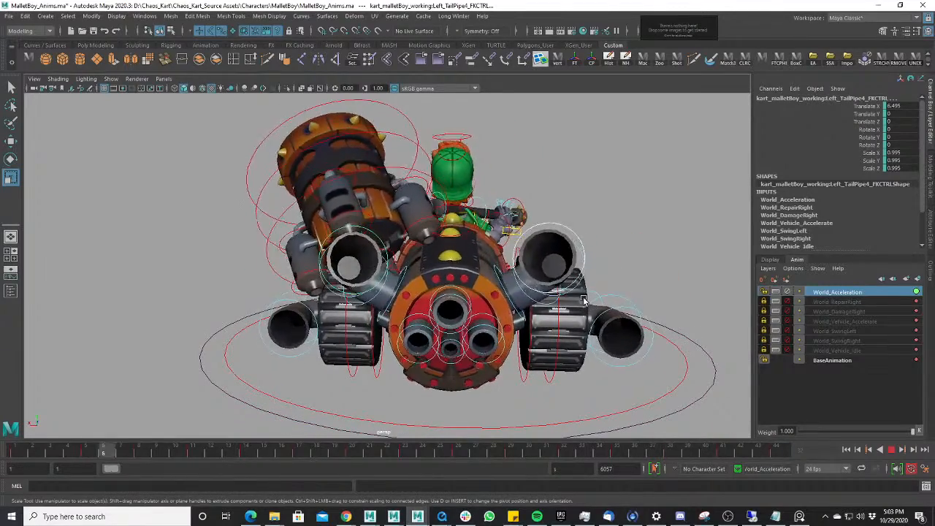
- Stop the playback and select the UpperTailpipe2 and UpperTailpipe3 controls of the lower side pipes on both sides of the kart
left_click_drag(693, 319, 549, 294, "alt")
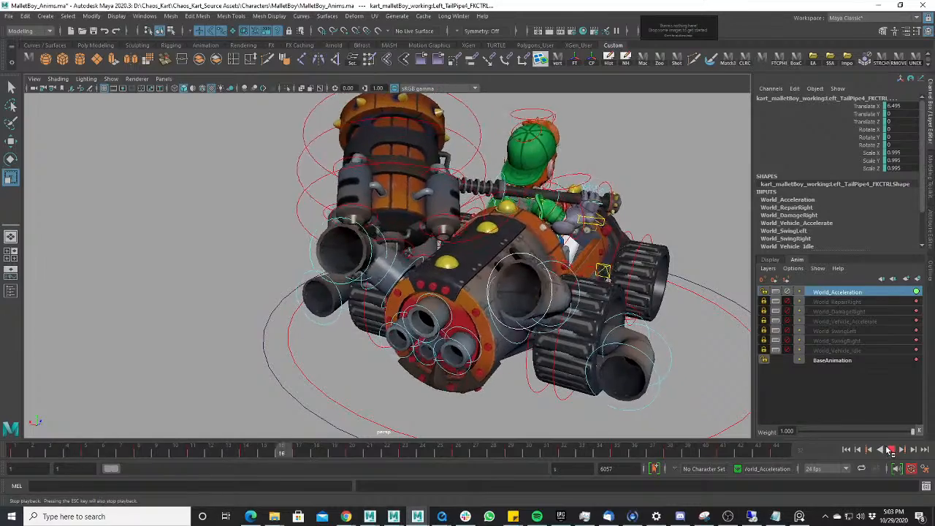
key("Escape")
left_click_drag(704, 362, 618, 371, "alt")
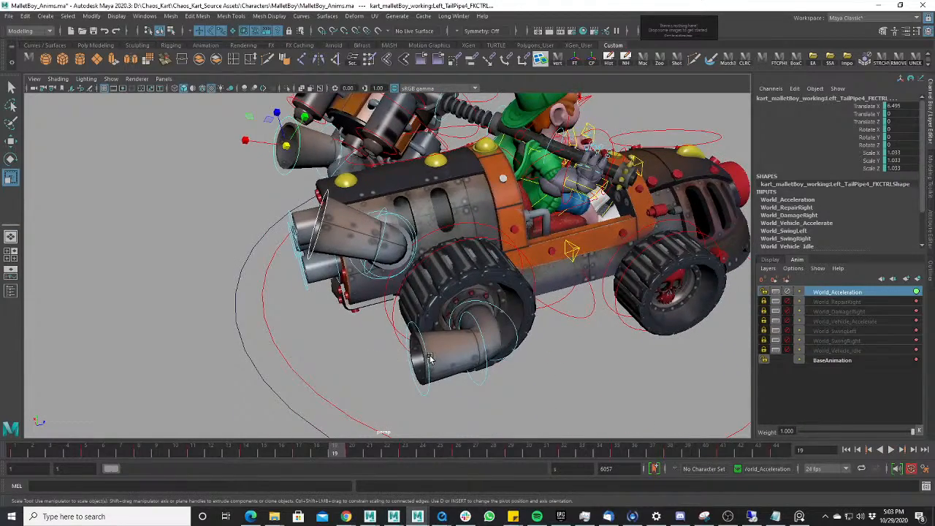
left_click(369, 333)
left_click(488, 359)
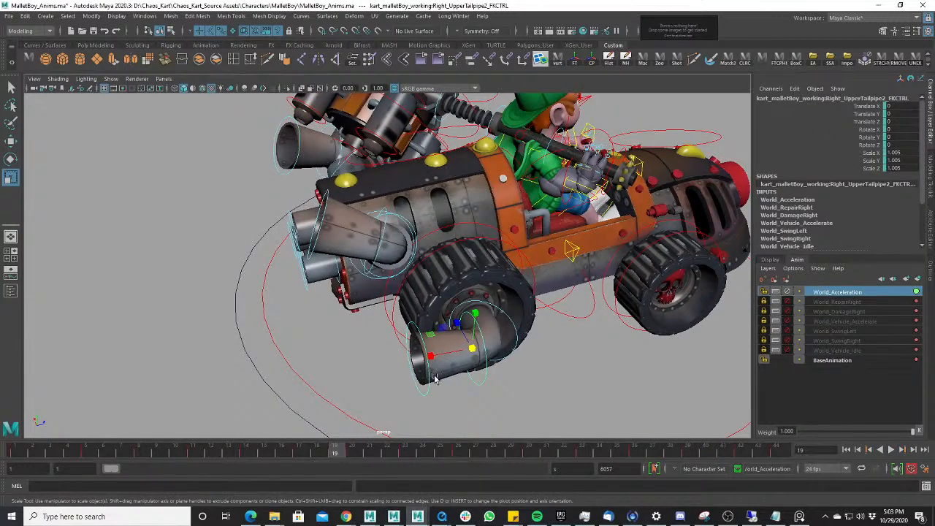
left_click(428, 379, "shift")
left_click_drag(241, 310, 332, 342, "alt")
left_click_drag(310, 231, 380, 321, "alt")
left_click(387, 333)
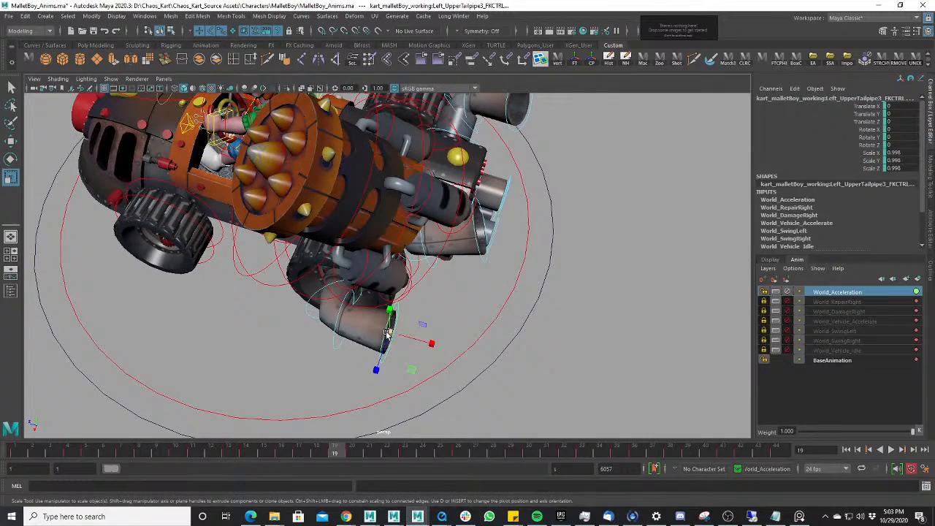
left_click(340, 341, "shift")
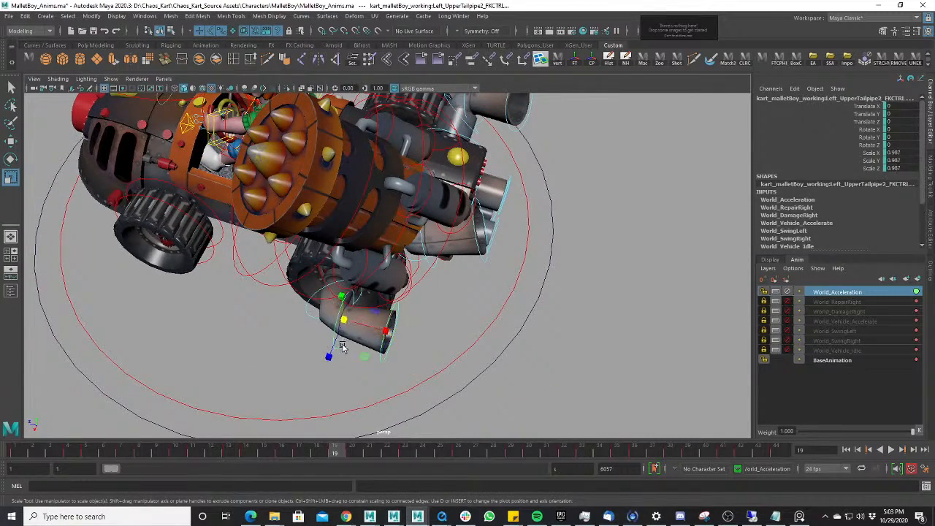
- In the Graph Editor, isolate the World_Acceleration Translate X curves of the selected upper tailpipe controls on both sides
left_click_drag(614, 290, 444, 290, "alt")
key("space")
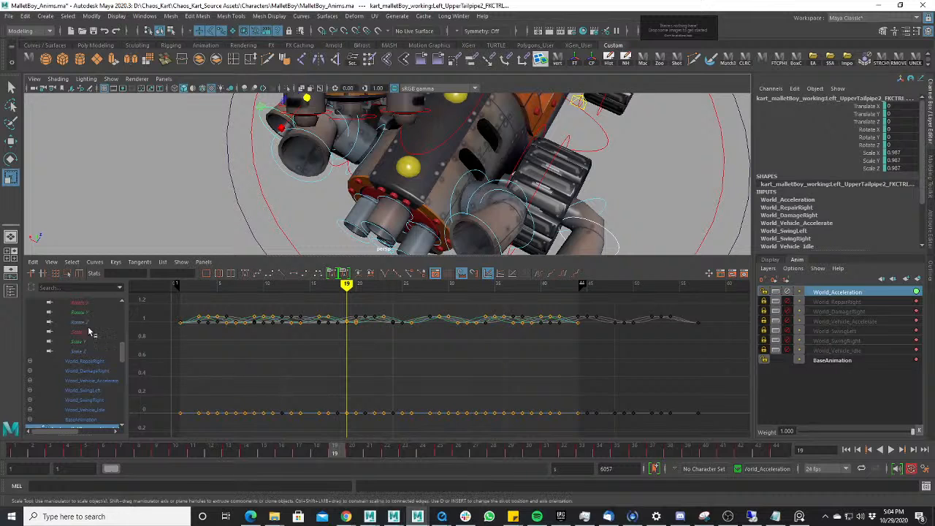
scroll(88, 329, "up", 3)
key("e")
key("w")
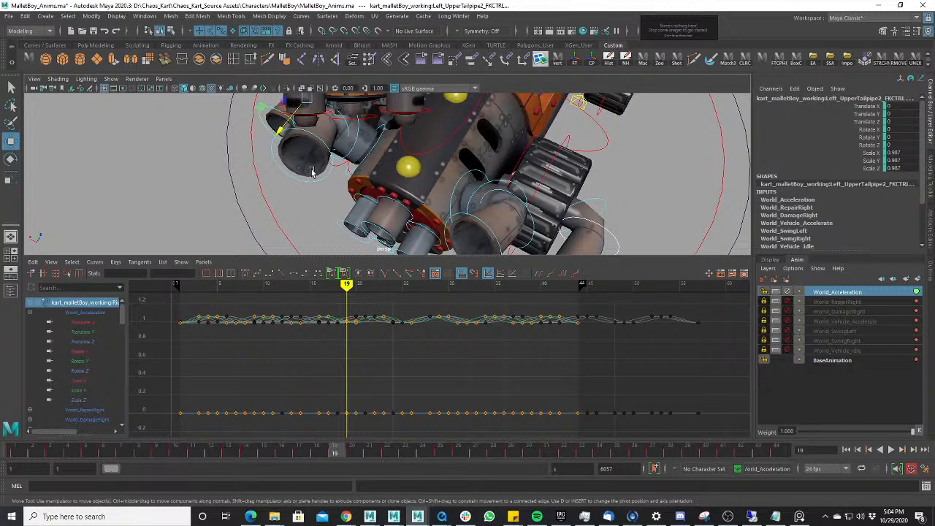
left_click_drag(310, 171, 321, 189, "alt")
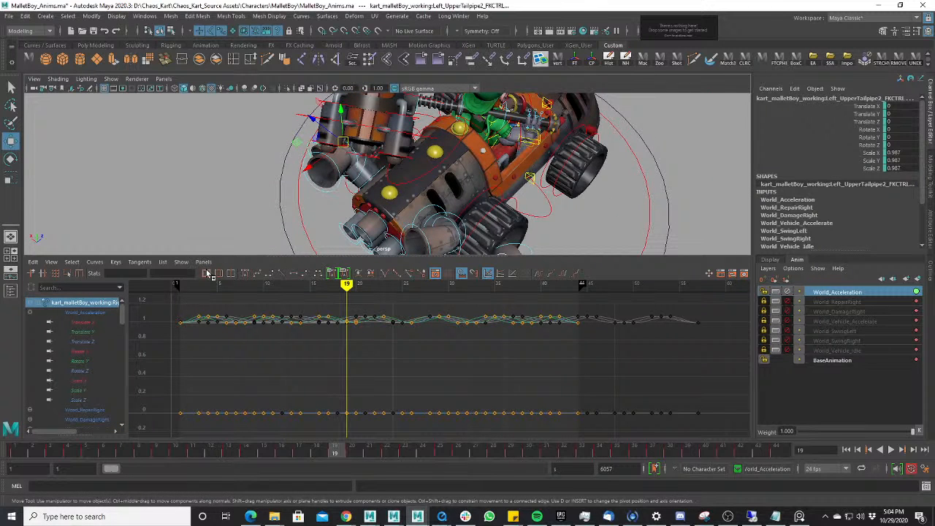
left_click(96, 322)
scroll(95, 325, "down", 6)
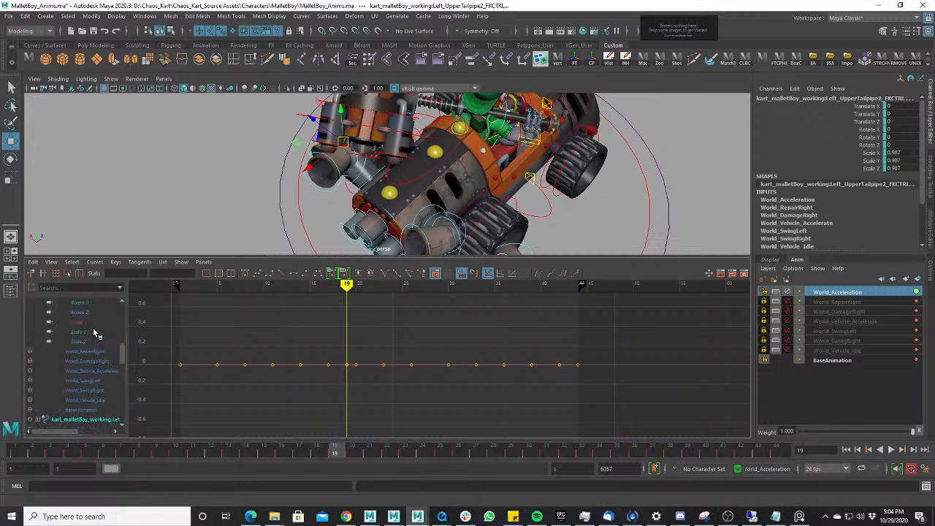
scroll(93, 328, "down", 5)
left_click(89, 363, "ctrl")
scroll(90, 366, "down", 3)
left_click(95, 343, "ctrl")
scroll(94, 345, "down", 7)
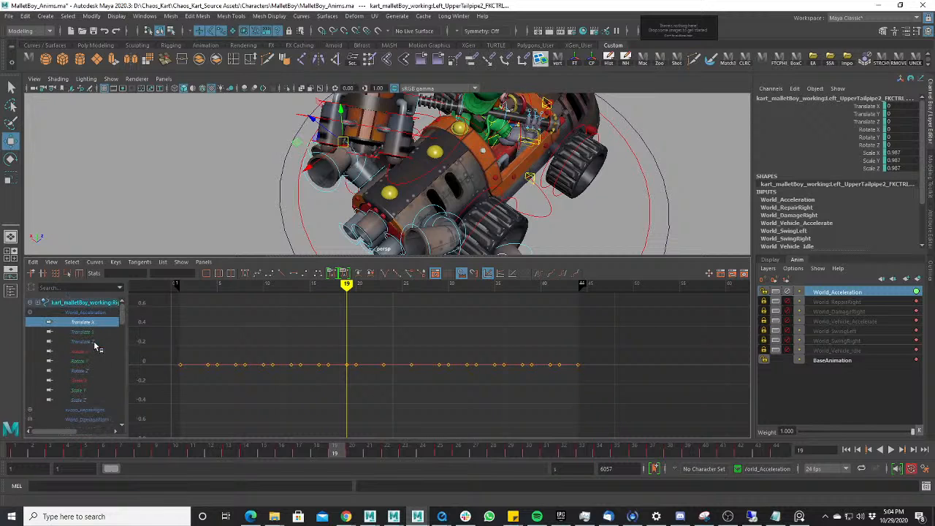
scroll(92, 349, "down", 5)
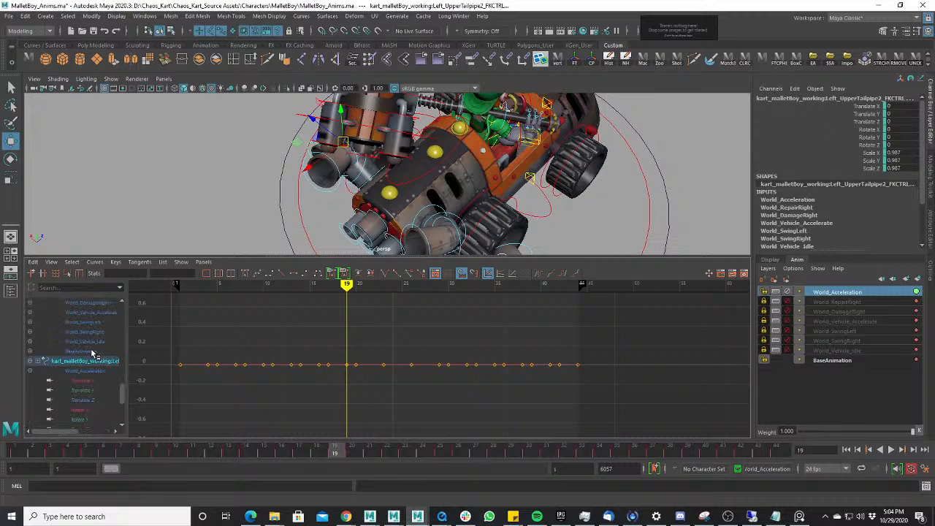
left_click(86, 381)
key("f")
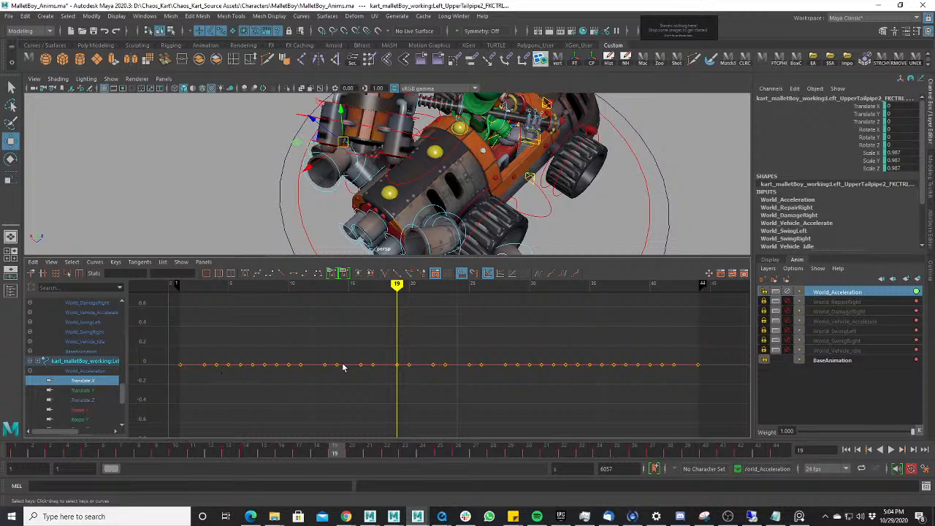
- Raise all Translate X keys of the selected upper tailpipe controls to about 9.05 to lengthen the side pipes
left_click_drag(387, 375, 387, 376)
middle_click_drag(396, 347, 403, 157)
key("f")
left_click(16, 450)
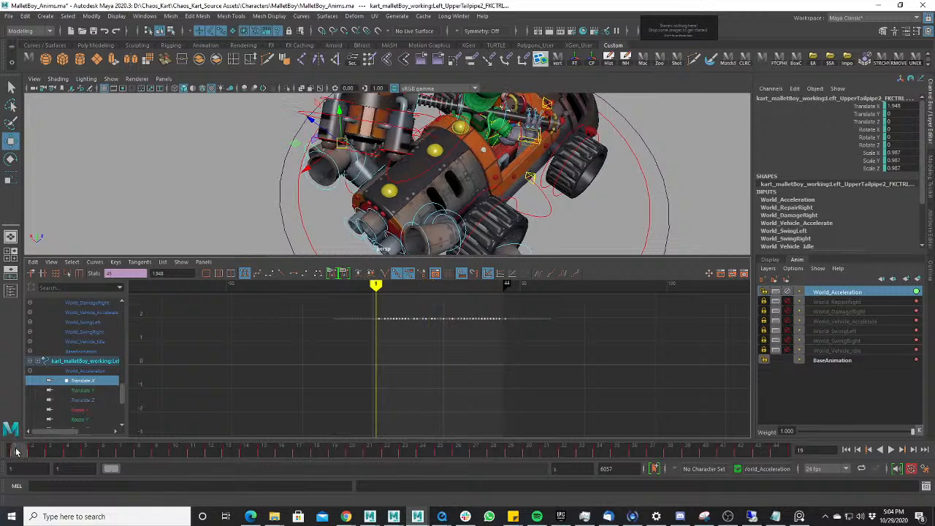
middle_click_drag(360, 380, 361, 272)
middle_click_drag(380, 331, 373, 427, "alt")
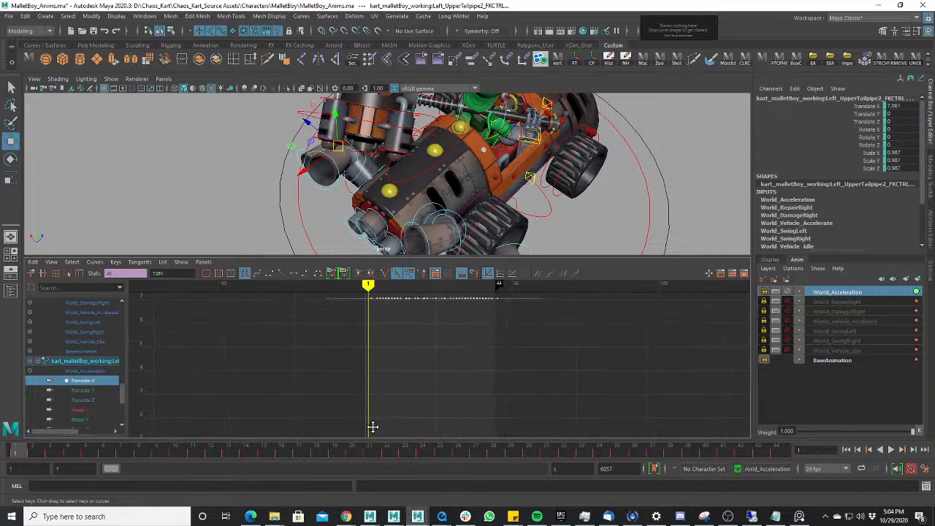
key("f")
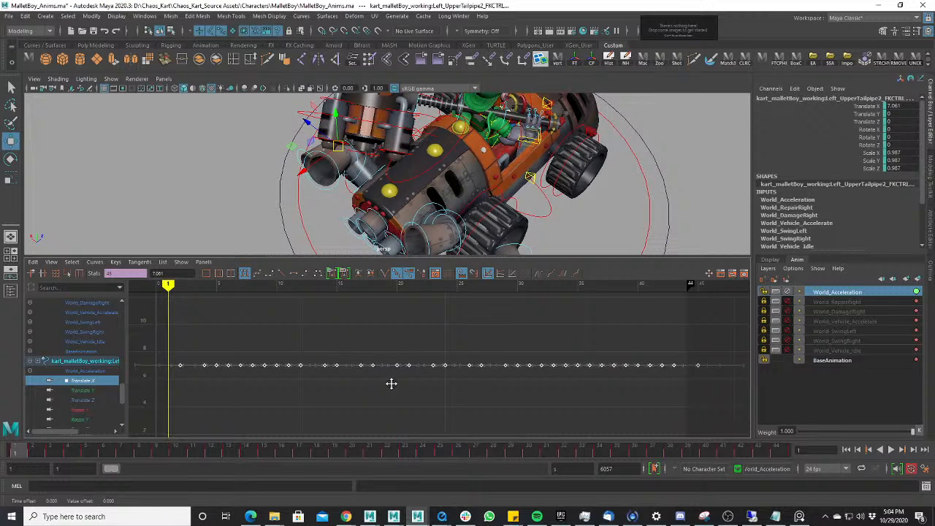
middle_click_drag(391, 382, 378, 358)
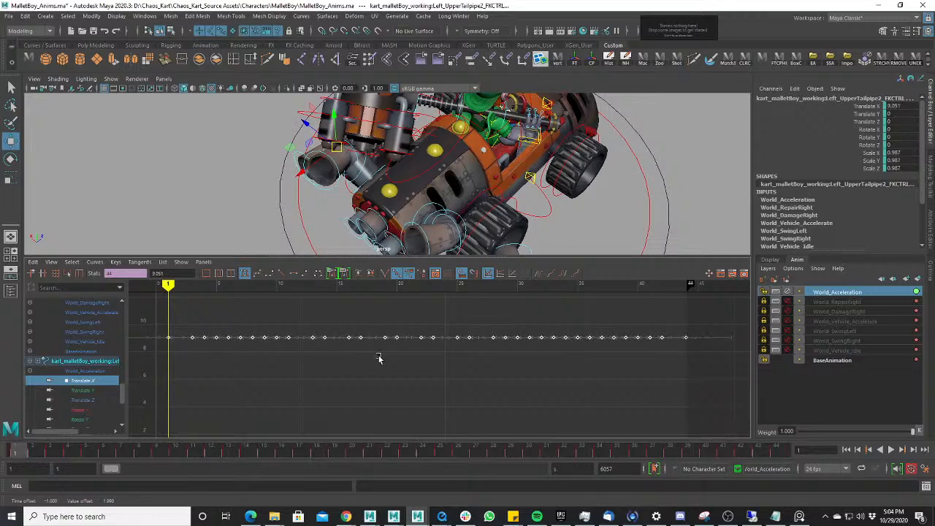
- Play the animation in the full perspective view and examine the lengthened side pipes from behind and the rear quarter
key("alt+v")
key("space")
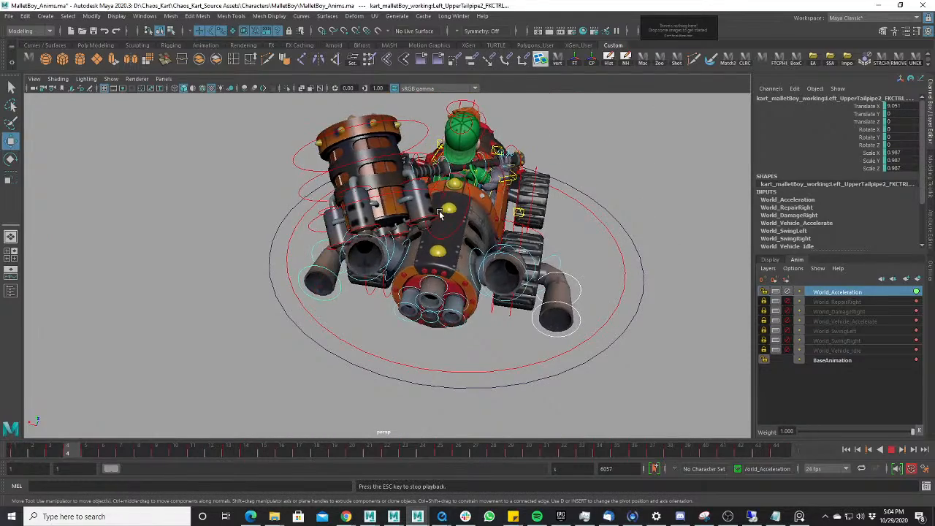
left_click_drag(433, 233, 519, 286, "alt")
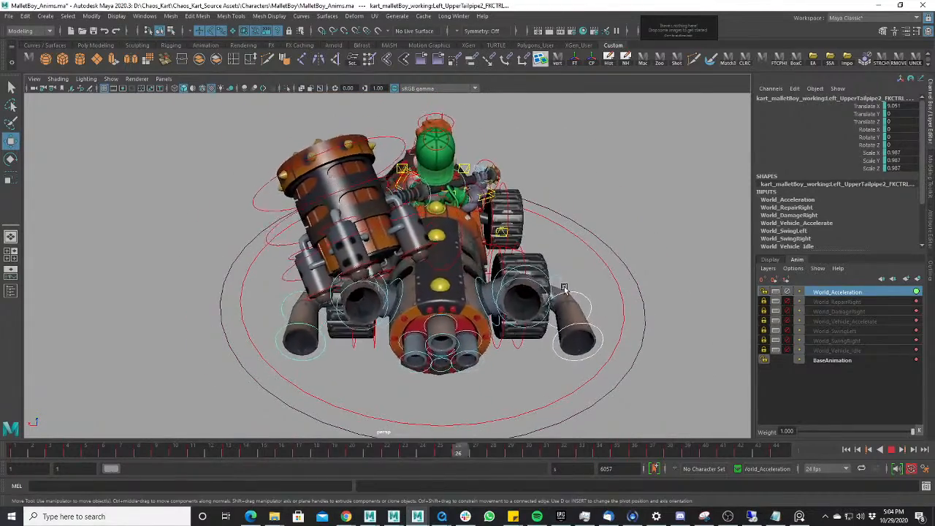
left_click_drag(545, 331, 493, 323, "alt")
scroll(495, 323, "up", 3)
middle_click_drag(497, 323, 478, 273, "alt")
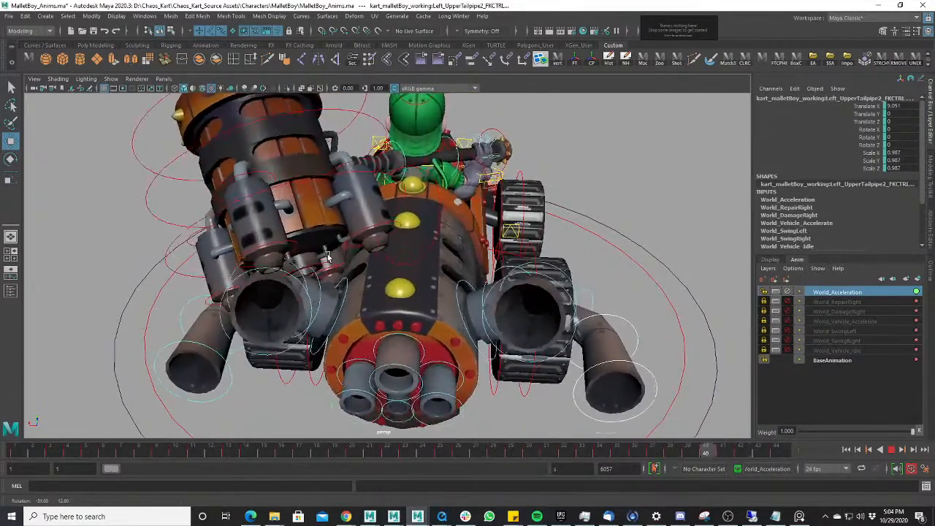
left_click_drag(286, 254, 468, 275, "alt")
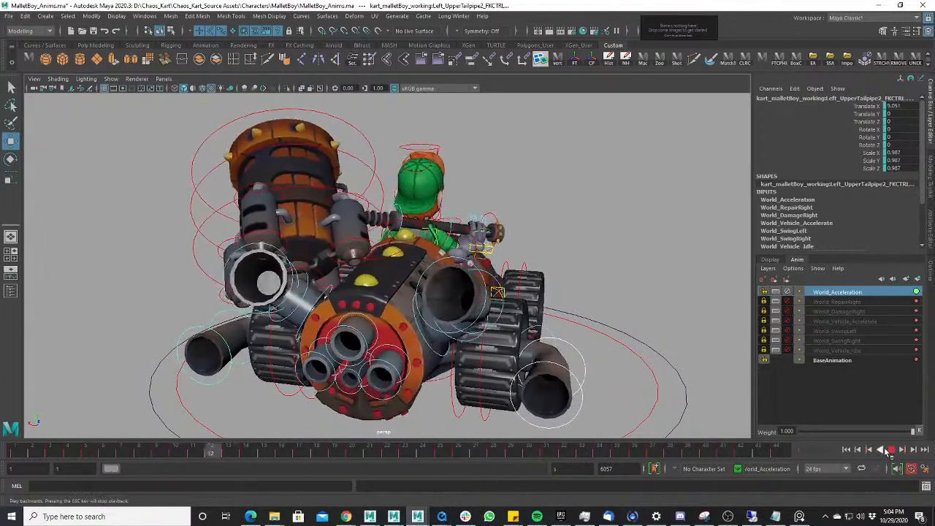
right_click_drag(500, 368, 609, 298, "alt")
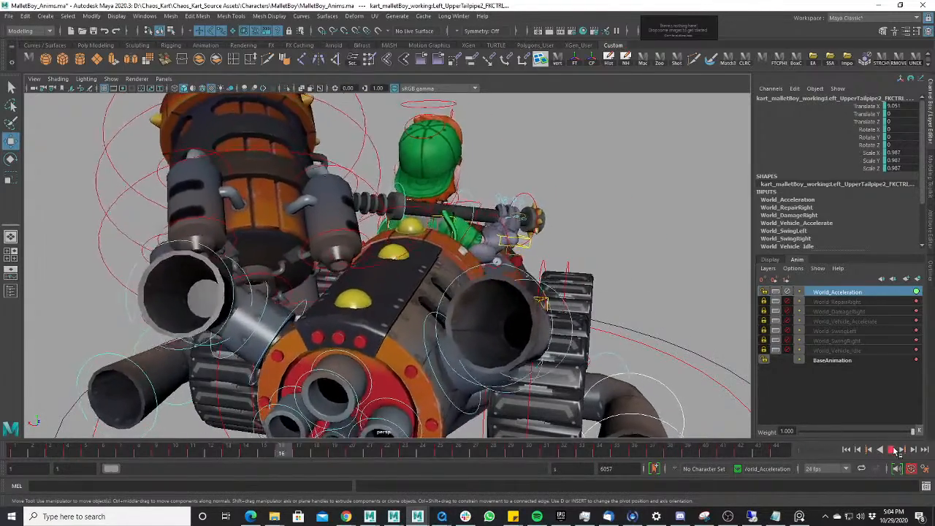
left_click(891, 449)
- Select the kart's rear chassis control and isolate its World_Acceleration Rotate X curve in the Graph Editor
left_click(414, 245)
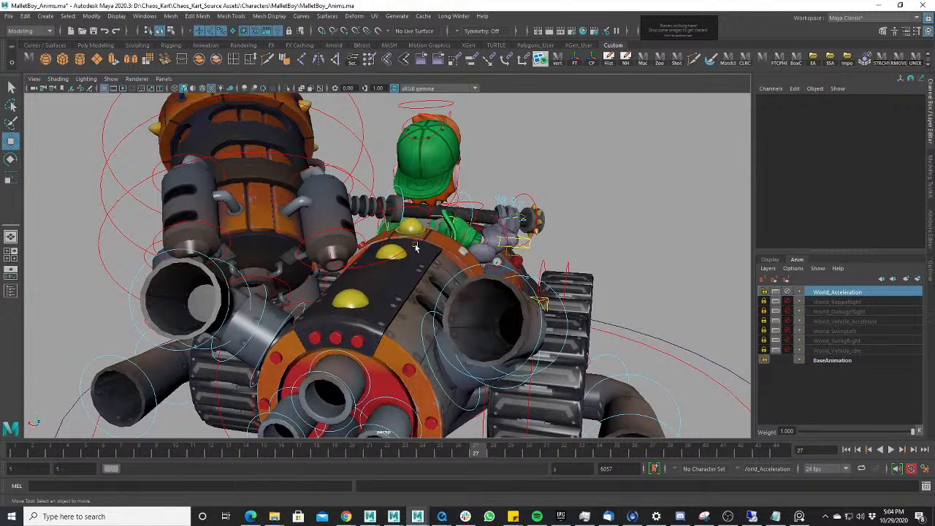
left_click(415, 247)
left_click_drag(415, 246, 497, 280, "alt")
key("space")
key("e")
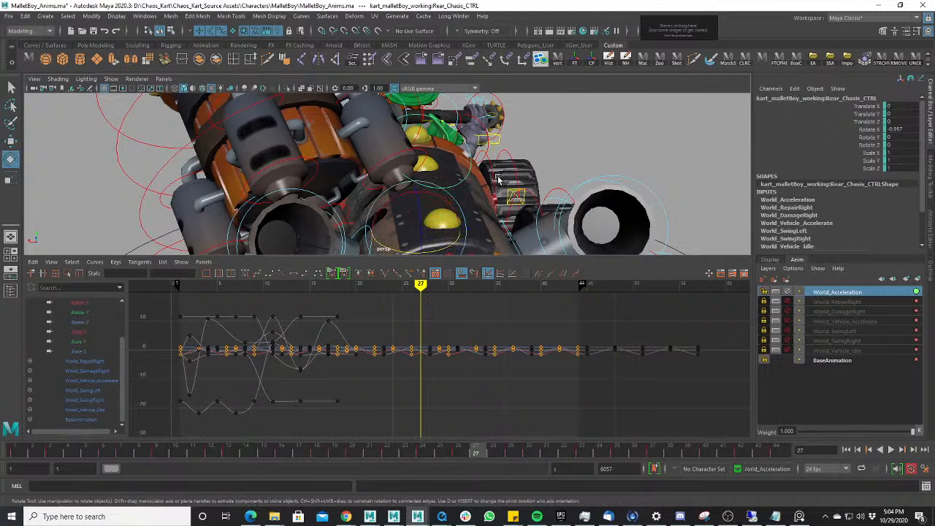
left_click(83, 304)
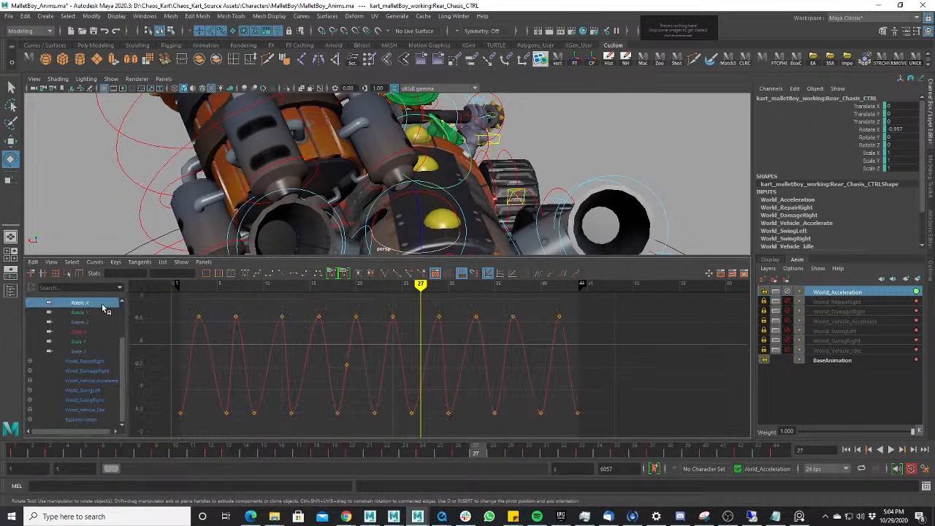
key("f")
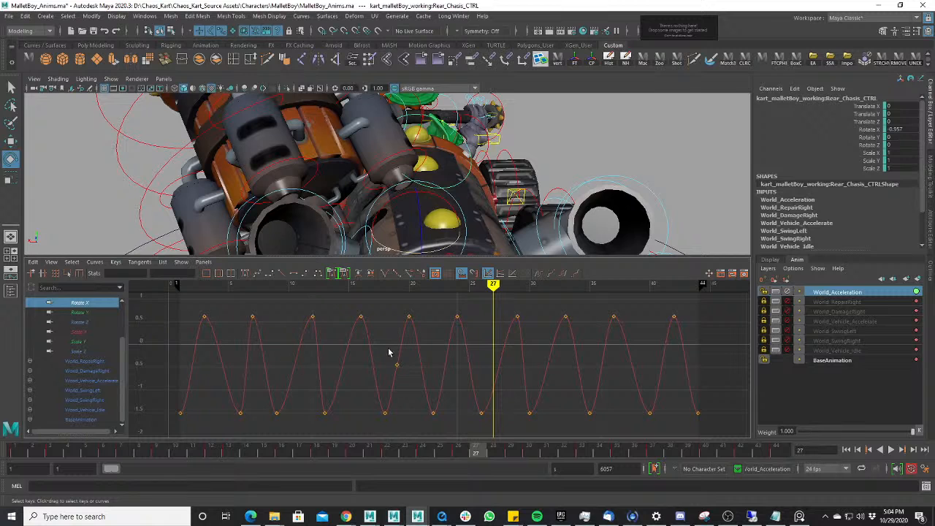
- Try to stretch all Rotate X keys of the rear chassis control vertically around frame 27, and undo the scaling
left_click_drag(388, 353, 419, 385)
left_click_drag(480, 354, 460, 378)
key("r")
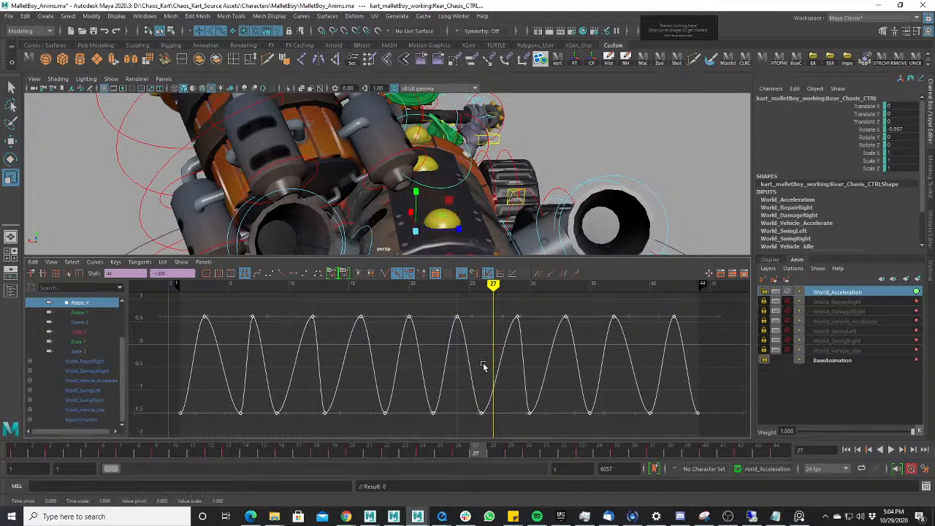
middle_click_drag(485, 361, 487, 354, "shift")
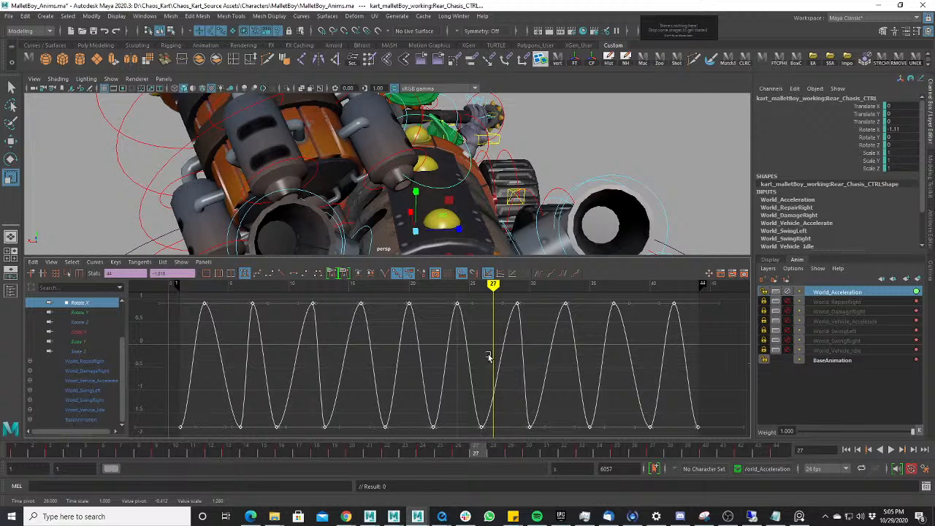
key("ctrl+z")
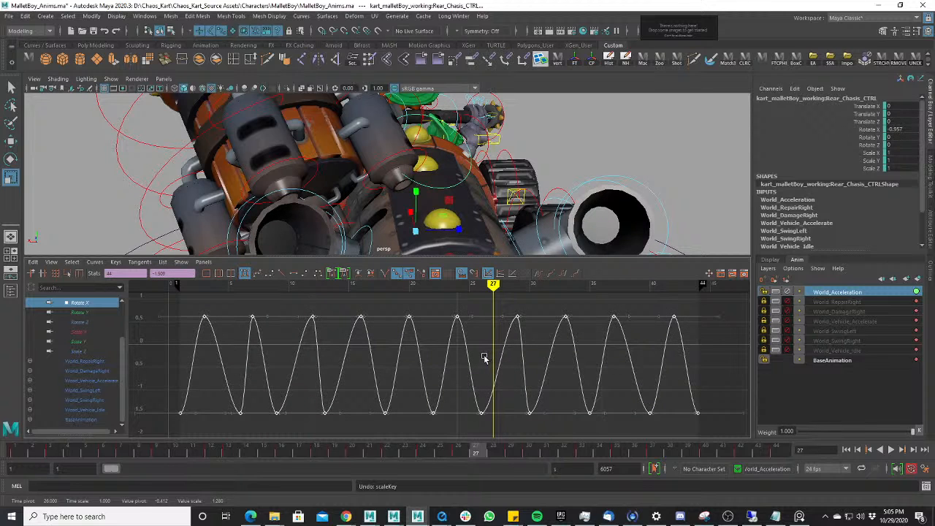
middle_click_drag(489, 367, 486, 331, "shift")
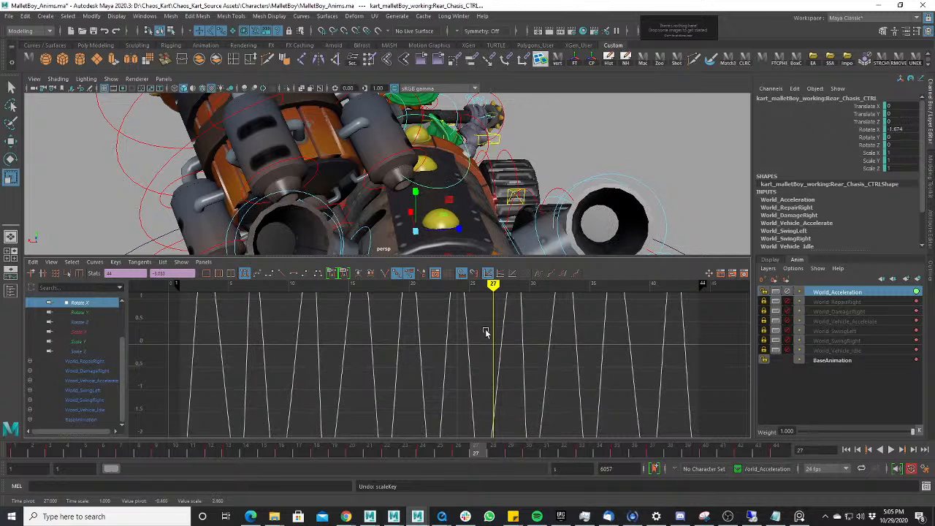
key("ctrl+a")
key("ctrl+z")
key("ctrl+z")
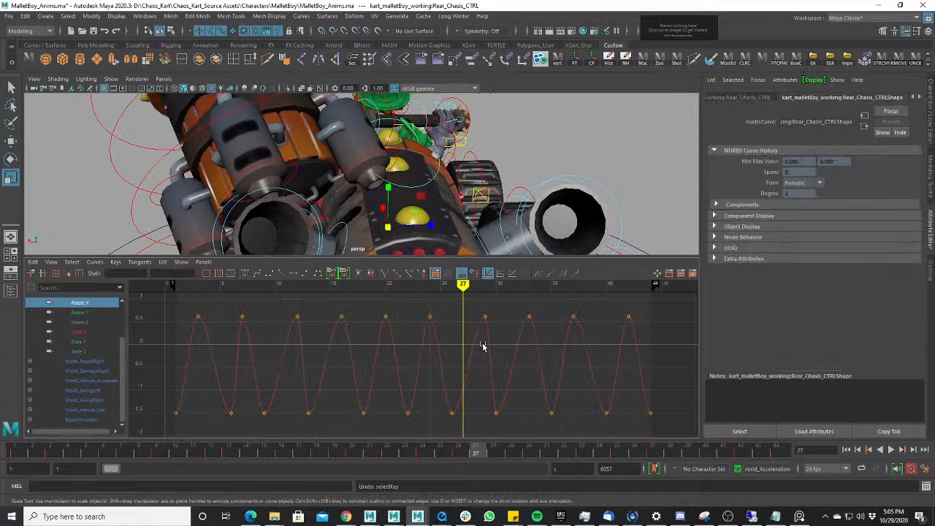
- At frame 25, select all Rotate X keys of the rear chassis control and stretch them vertically for a stronger rocking motion
left_click_drag(49, 451, 441, 447)
left_click(441, 367)
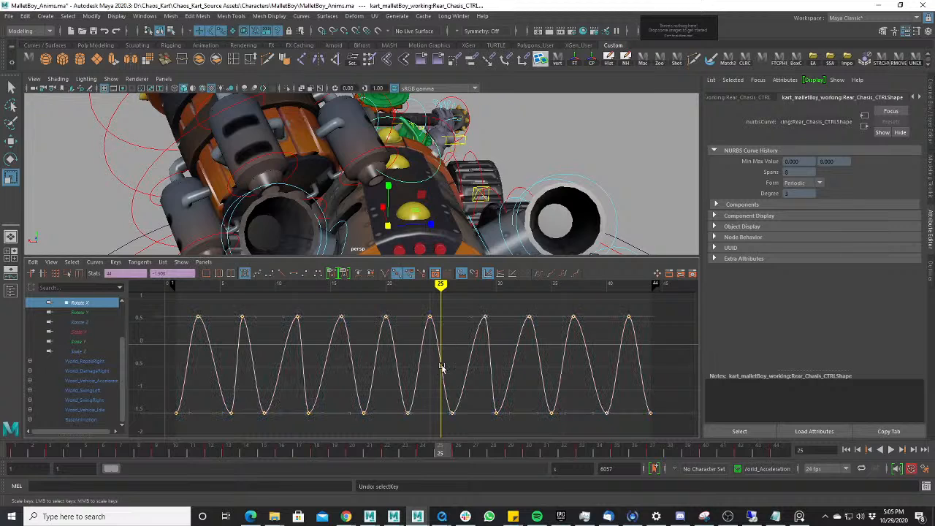
middle_click_drag(457, 357, 474, 334)
- Play the animation in the full perspective view and examine the rear chassis rocking from behind and from the side
key("space")
key("alt+v")
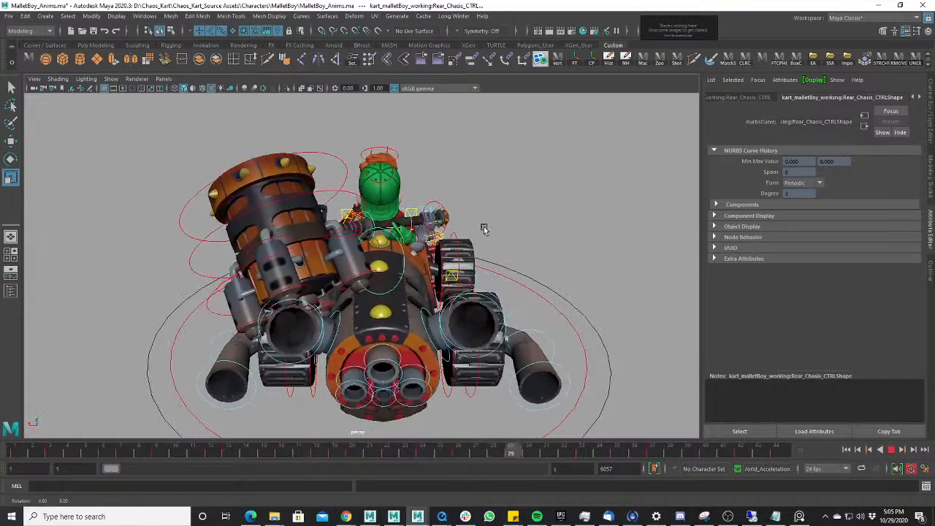
left_click_drag(483, 228, 292, 191, "alt")
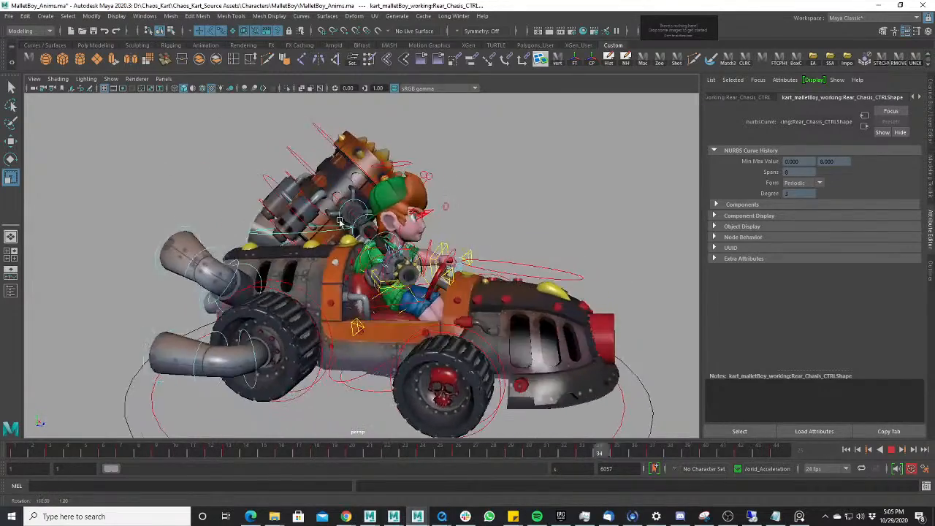
scroll(432, 303, "up", 2)
left_click(891, 451)
- Select the kart's front chassis control and isolate its World_Acceleration Rotate X curve in the Graph Editor
left_click_drag(306, 241, 431, 268, "alt")
key("w")
left_click_drag(511, 299, 471, 273, "alt")
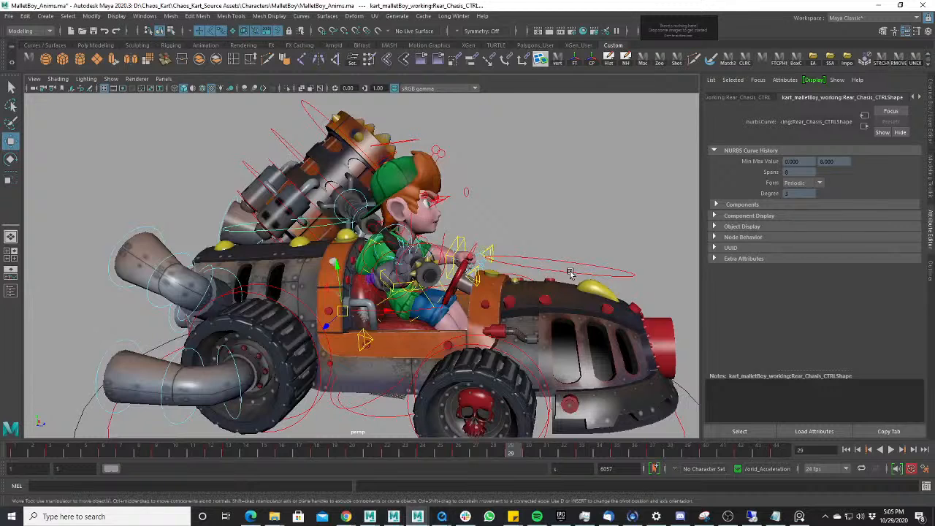
left_click(571, 272)
key("space")
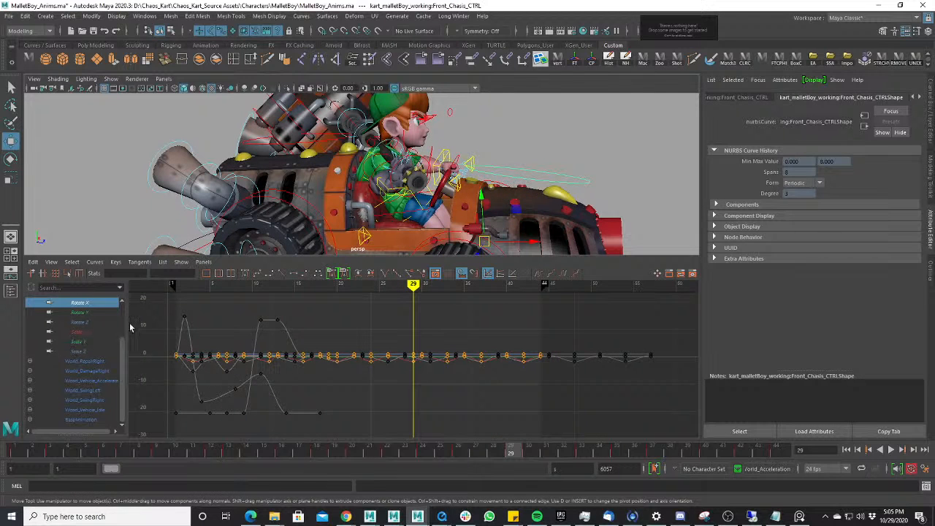
key("e")
scroll(90, 336, "up", 2)
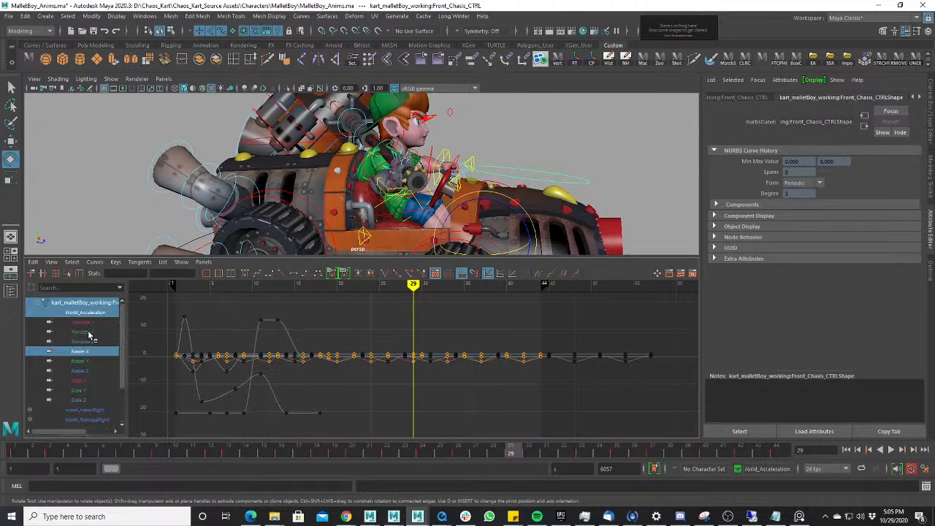
left_click(88, 352)
- Select all Rotate X keys of the front chassis control, stretch them vertically for stronger rocking, and review the playback in the full perspective view
left_click_drag(432, 387, 432, 386)
key("r")
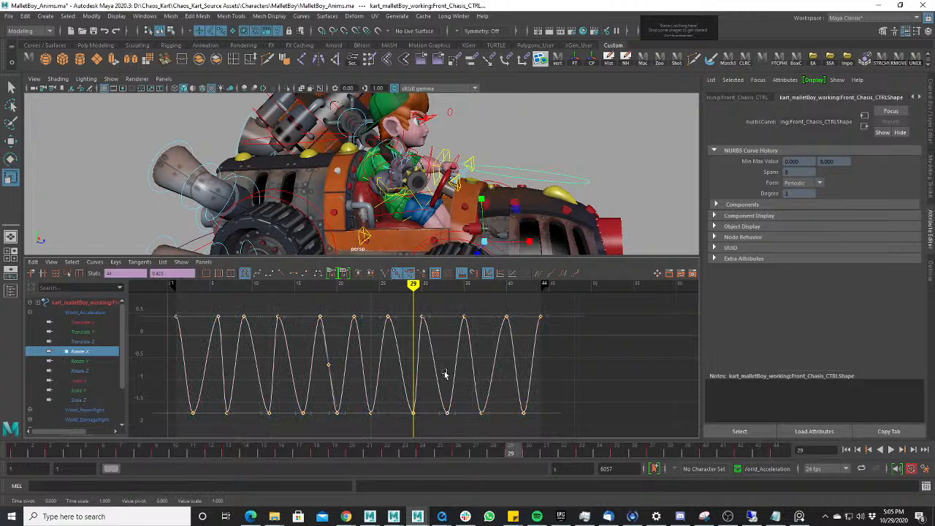
mouse_move(447, 359)
middle_mouse_down("shift")
mouse_move(459, 361)
mouse_move(449, 345)
middle_mouse_up("shift")
key("ctrl+z")
key("alt+v")
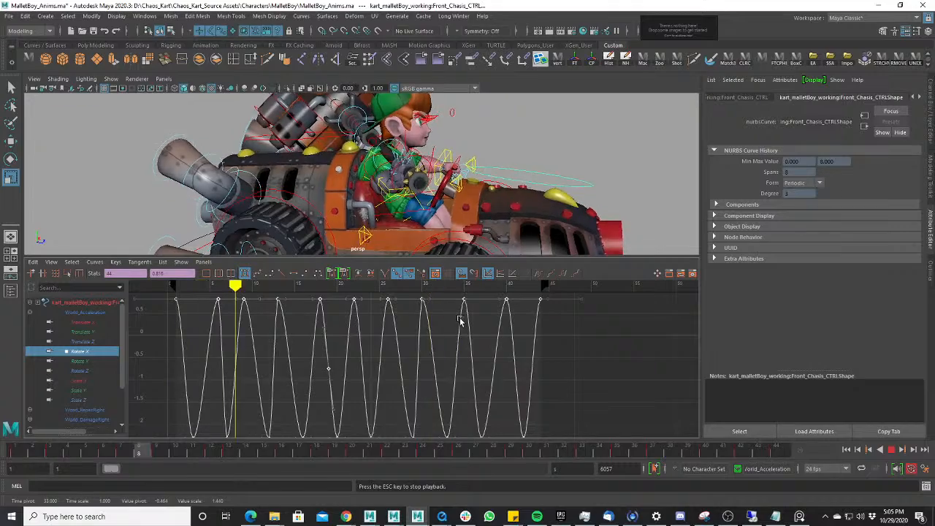
middle_click_drag(437, 348, 450, 322, "shift")
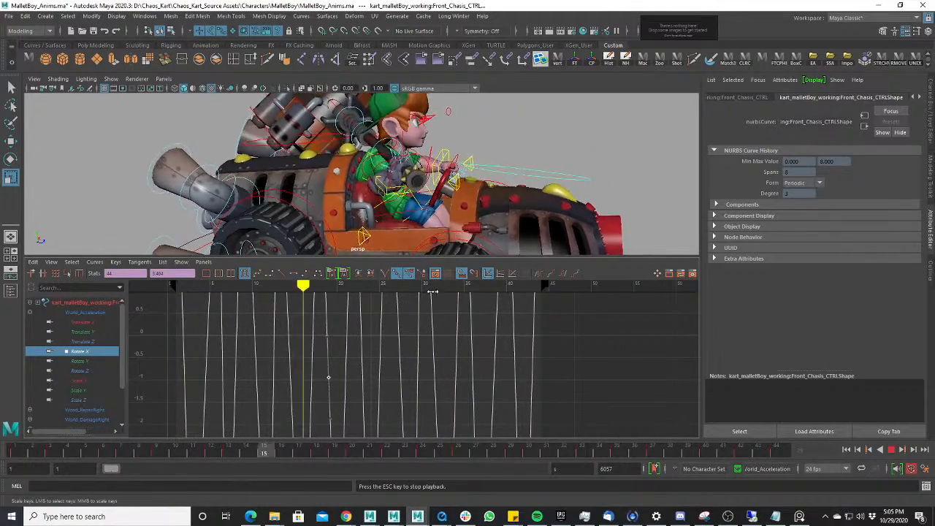
key("ctrl+z")
middle_click_drag(444, 361, 449, 351, "shift")
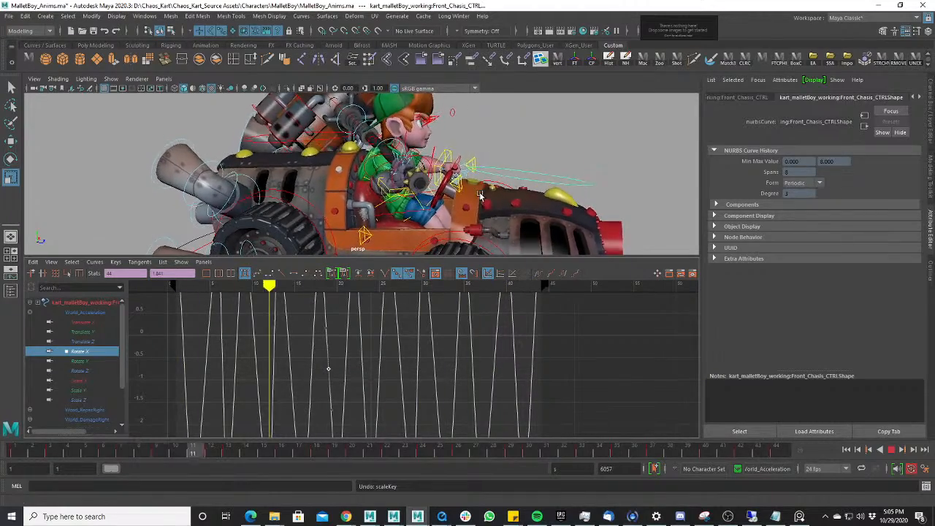
key("space")
left_click_drag(439, 313, 292, 293, "alt")
right_click_drag(292, 292, 409, 307, "alt")
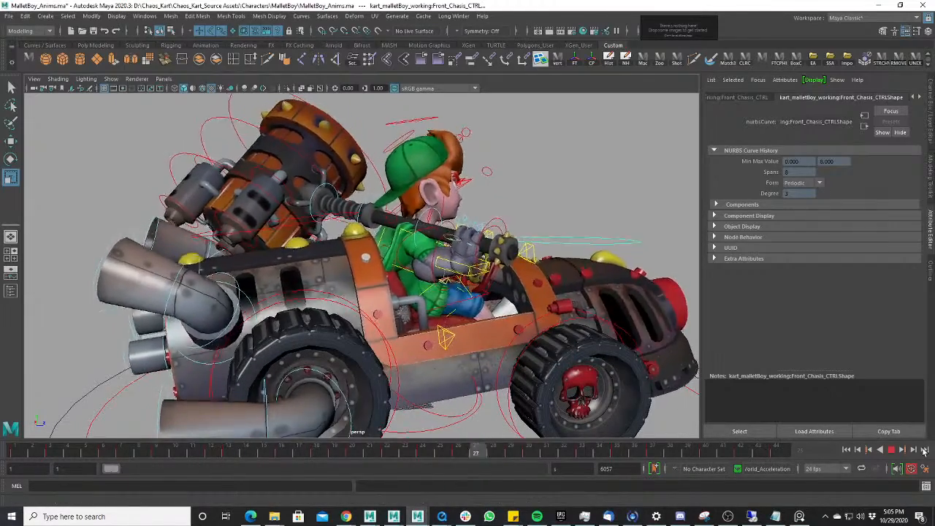
left_click(898, 451)
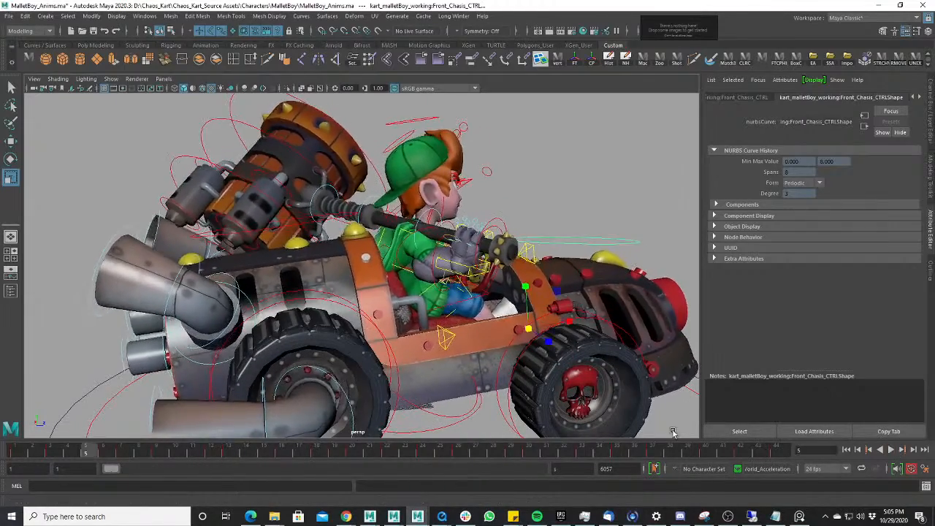
- Select the main chassis control, show its channels and animation layers, and play the animation viewed from behind
left_click(472, 379)
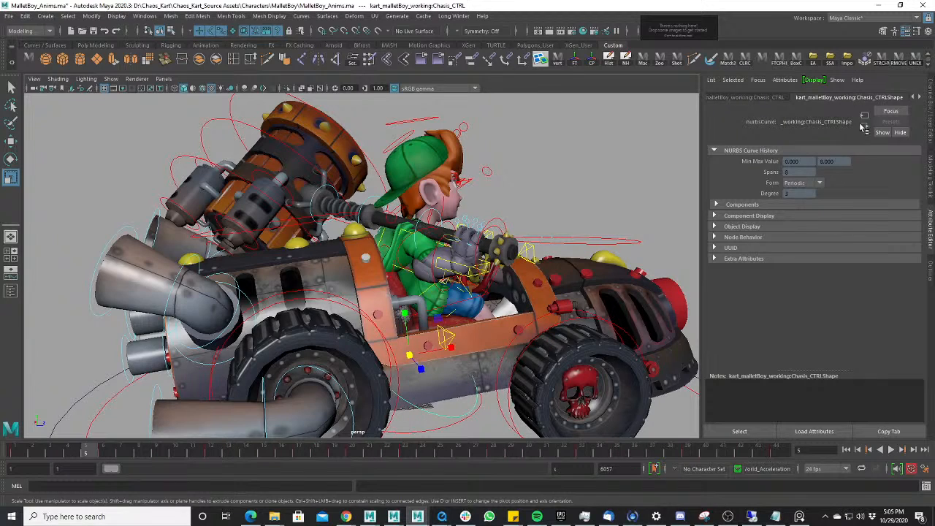
left_click(930, 101)
scroll(292, 299, "down", 3)
left_click_drag(292, 300, 394, 311, "alt")
key("alt+v")
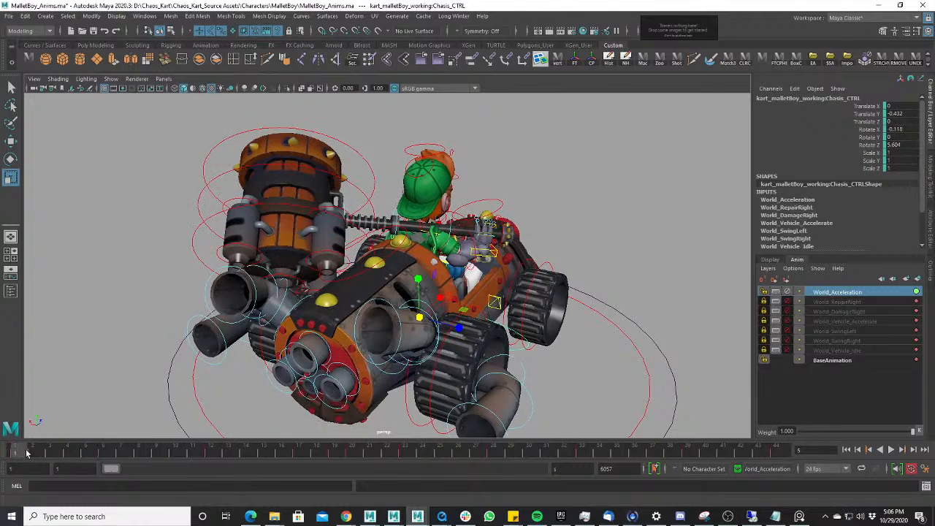
key("alt+v")
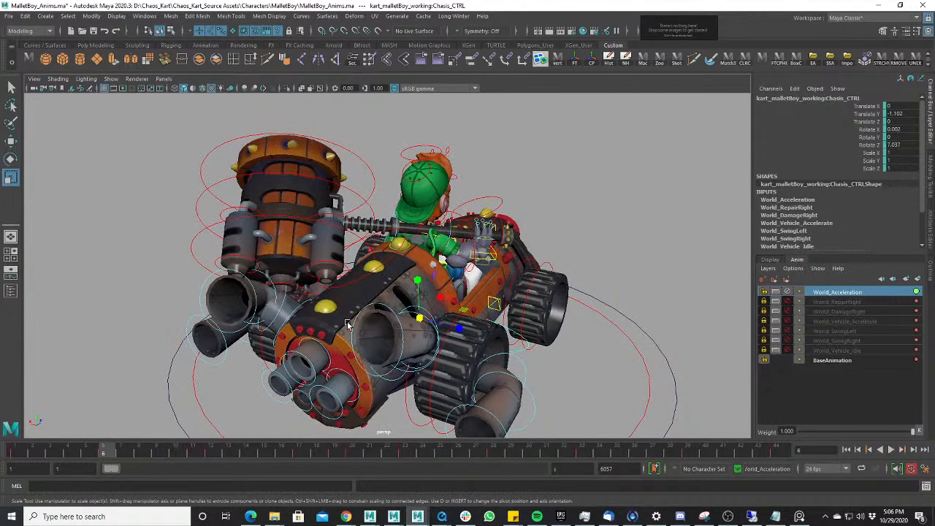
- At frame 6, rotate the main chassis control so the kart leans sideways, with Rotate X at -0.463
scroll(285, 334, "up", 2)
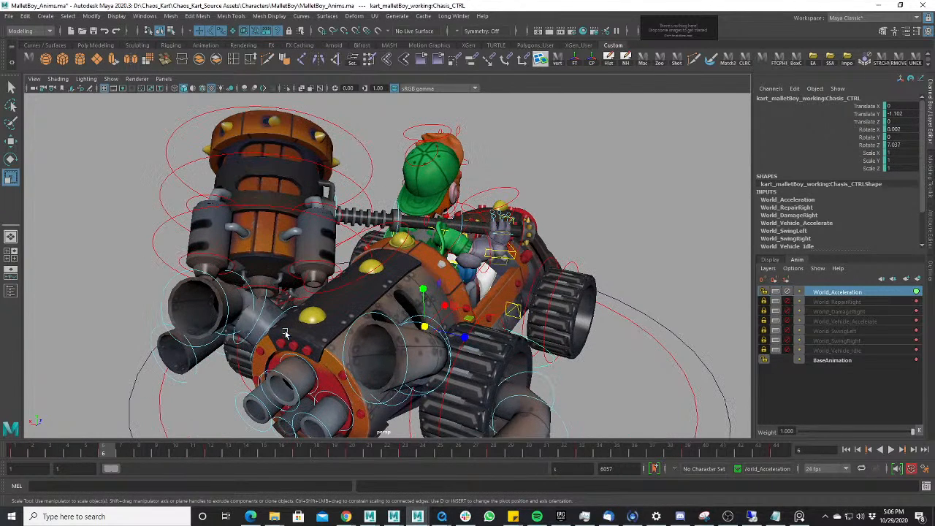
left_click_drag(96, 451, 62, 447)
left_click_drag(118, 459, 107, 459)
key("e")
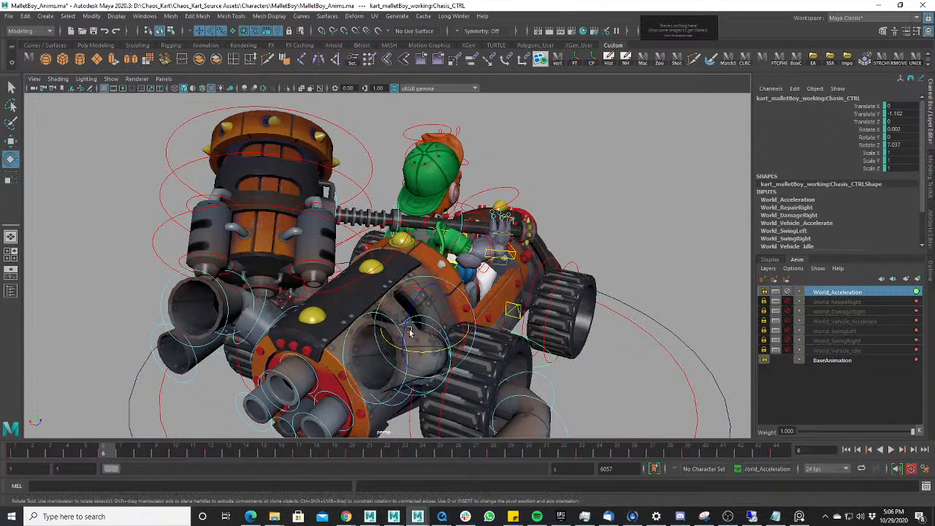
left_click_drag(454, 311, 547, 333)
key("ctrl+z")
- Isolate the main chassis control's World_Acceleration Rotate X curve in the Graph Editor and raise its frame 1 and 44 keys to about -0.015
left_click(21, 450)
key("space")
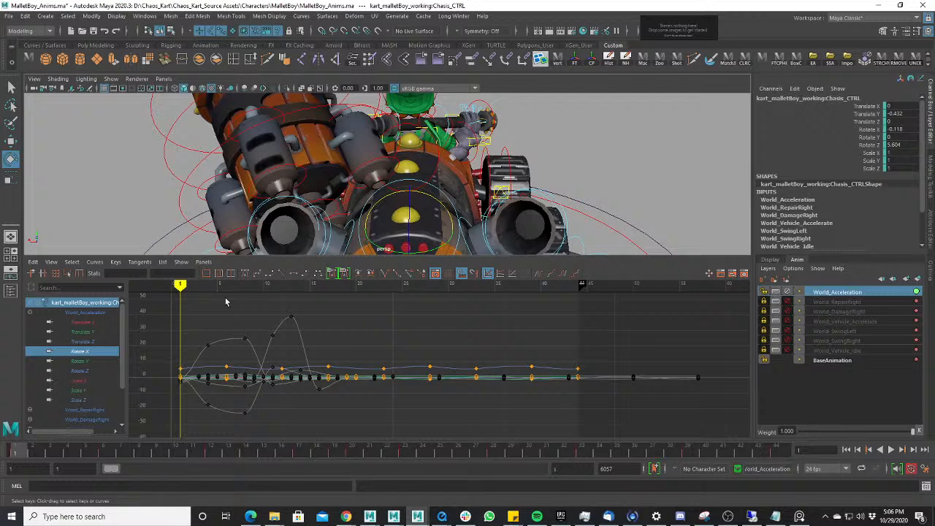
left_click(80, 352)
left_click(103, 453)
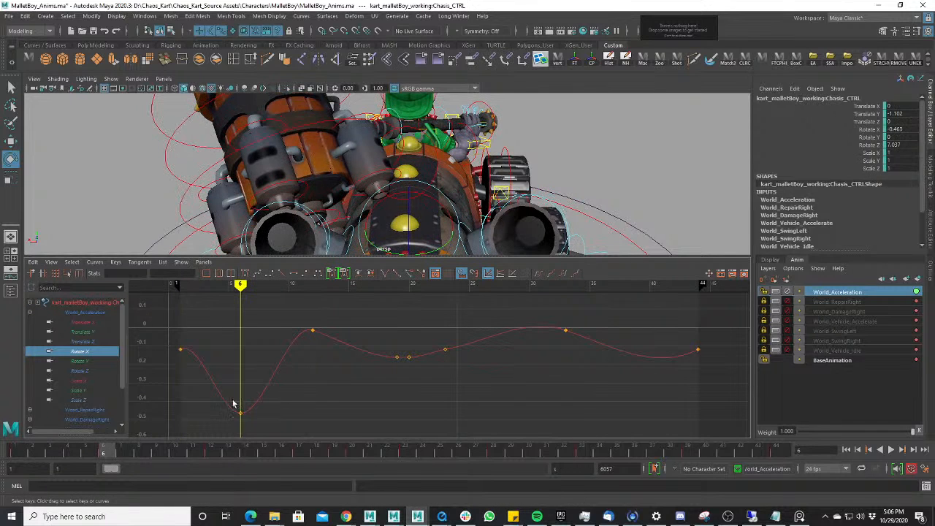
left_click(212, 451)
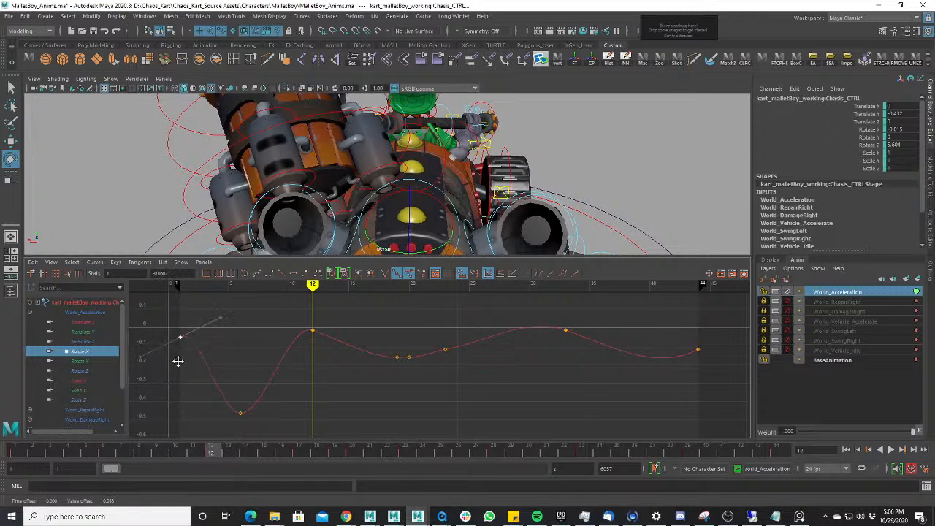
left_click(783, 451)
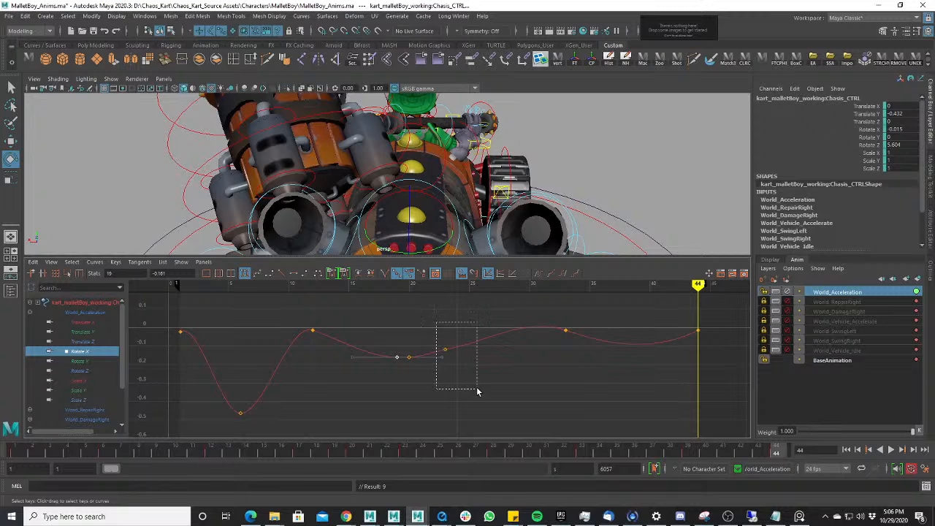
- Delete the main chassis Rotate X keys at frames 19 and 23 and lower the frame 20 key to -0.458
left_click_drag(476, 391, 463, 378)
key("Delete")
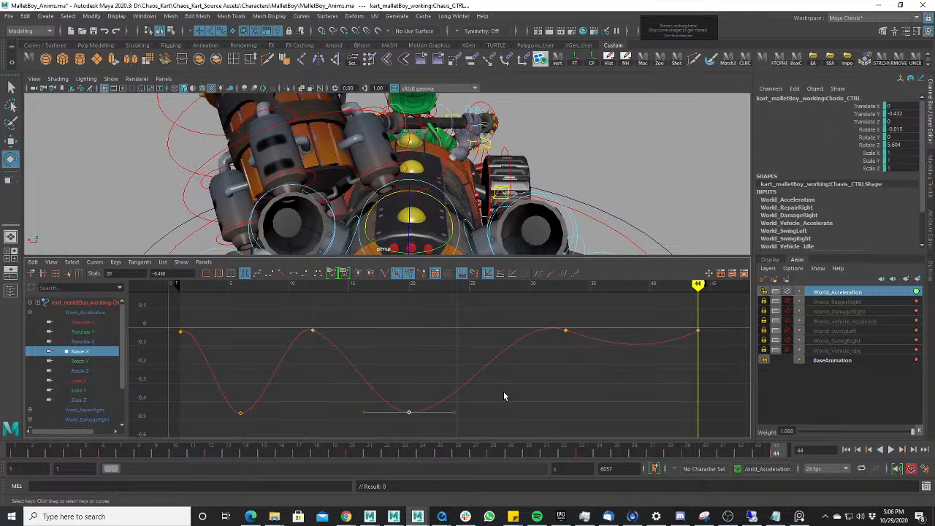
left_click_drag(461, 453, 495, 462)
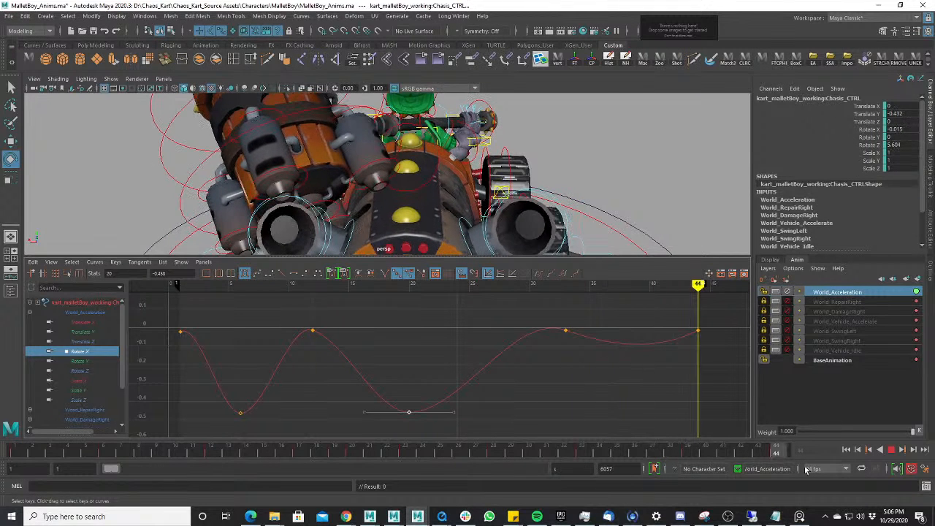
left_click(24, 449)
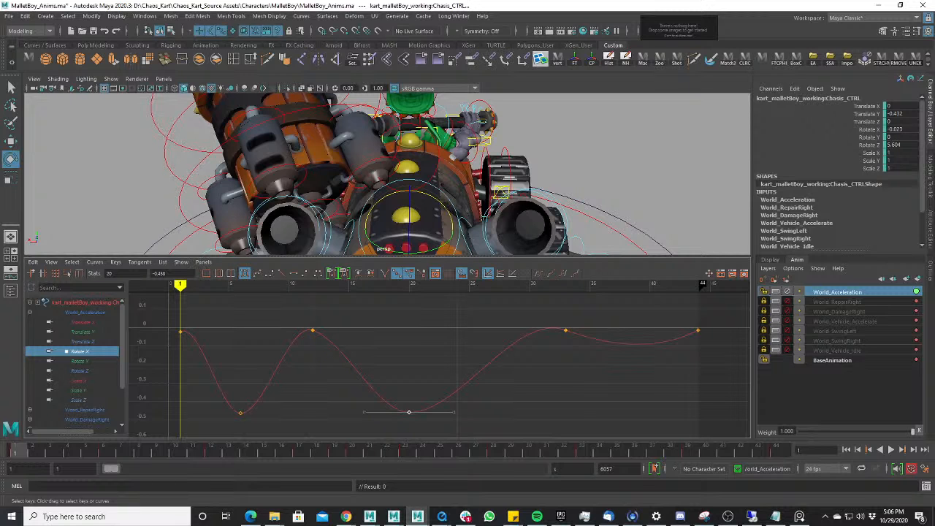
- Select the first and last Rotate X keys of the main chassis, lower them together to about -0.25, and play the loop
left_click_drag(353, 453, 564, 448)
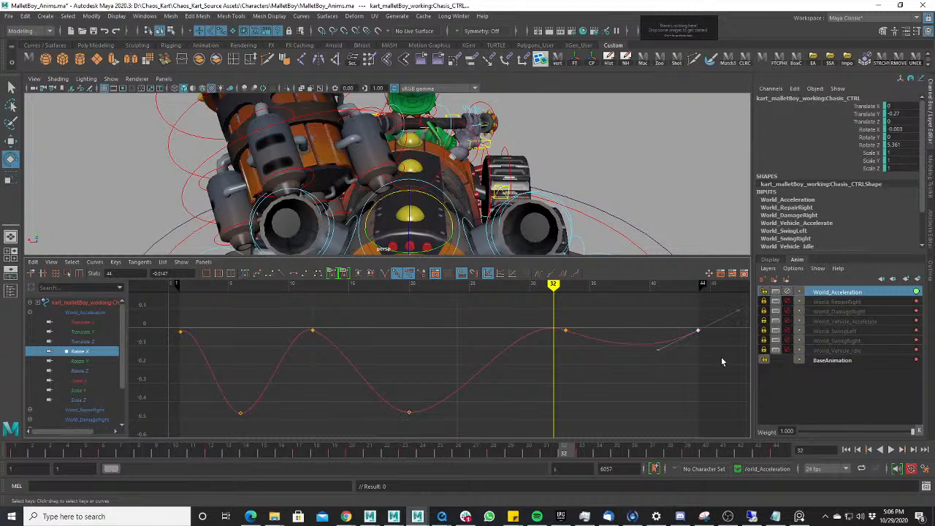
left_click_drag(163, 353, 168, 349, "shift")
key("w")
middle_click_drag(205, 328, 203, 371)
key("alt+v")
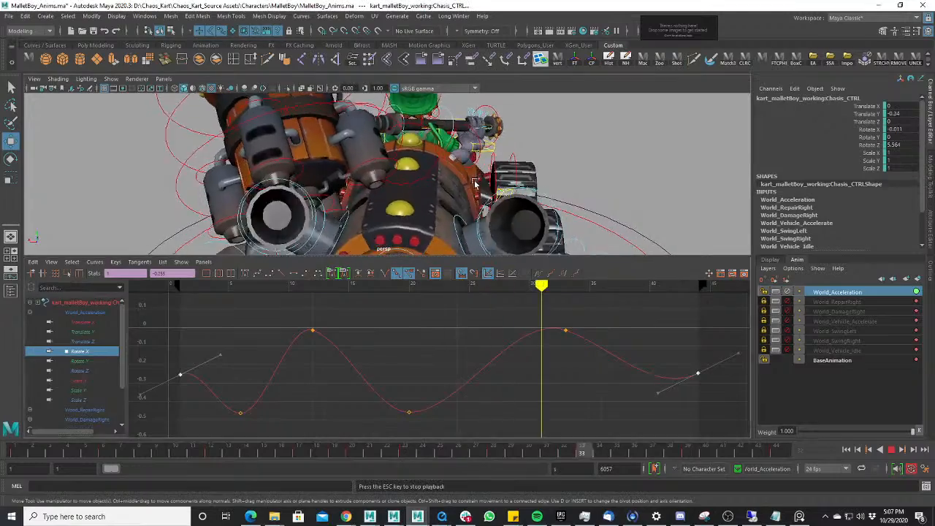
key("space")
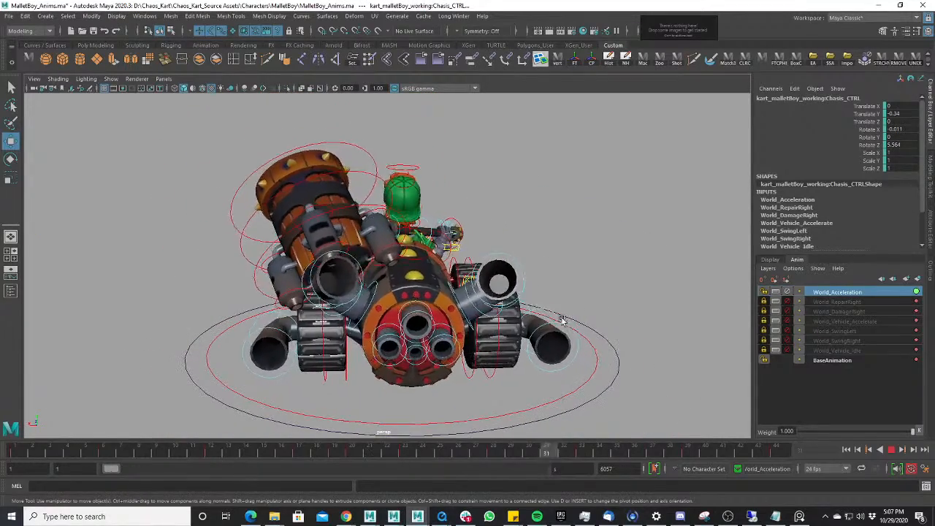
left_click(891, 449)
- Select all Rotate X keys of the main chassis, stretch them vertically for a stronger sideways sway, and review the playback from behind
key("space")
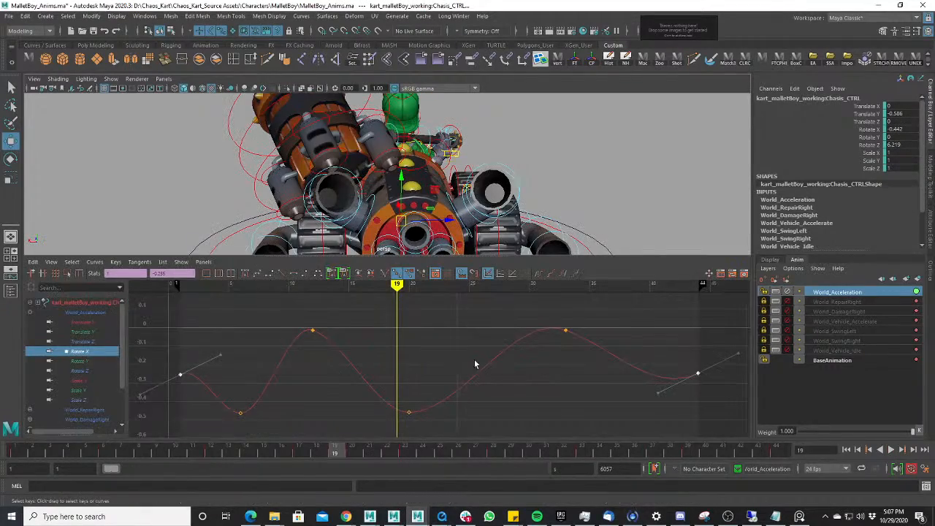
left_click_drag(476, 364, 500, 380)
key("r")
middle_click_drag(494, 381, 497, 363, "shift")
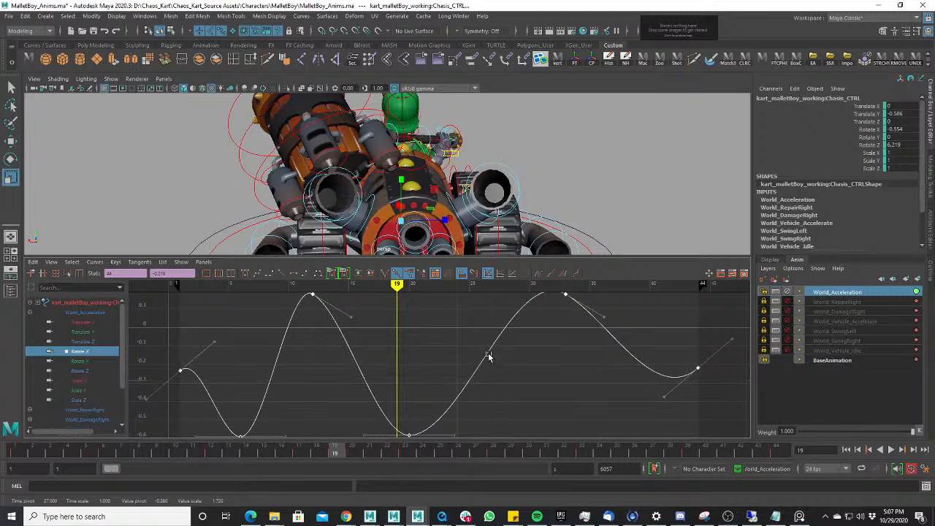
key("e")
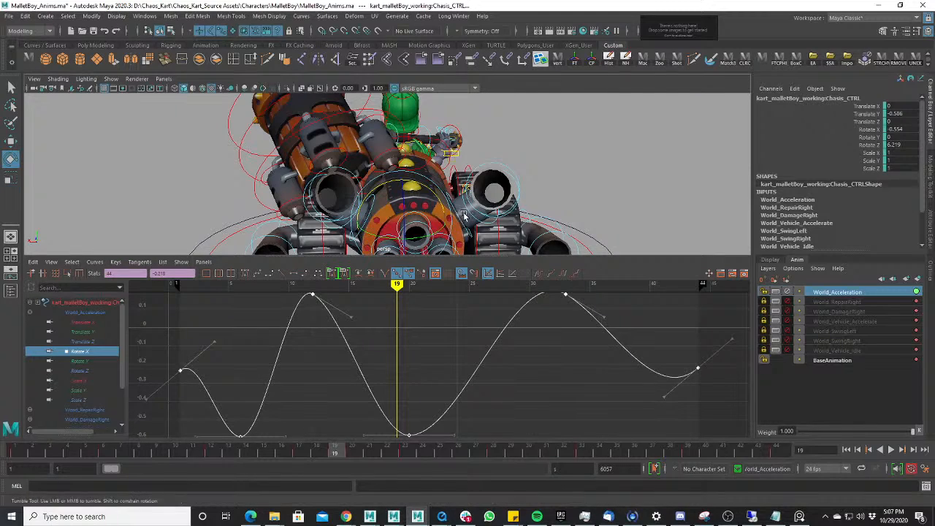
key("space")
key("alt+v")
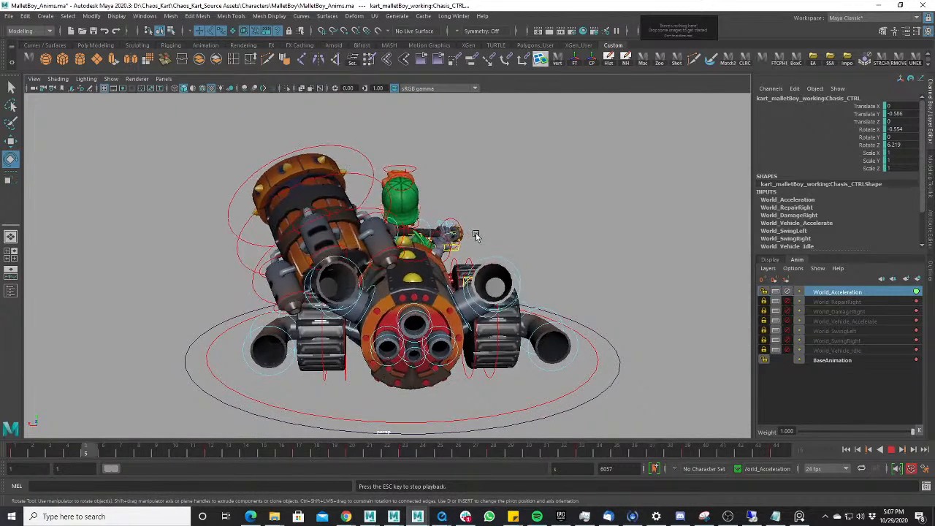
left_click_drag(475, 234, 468, 309, "alt")
scroll(447, 326, "up", 2)
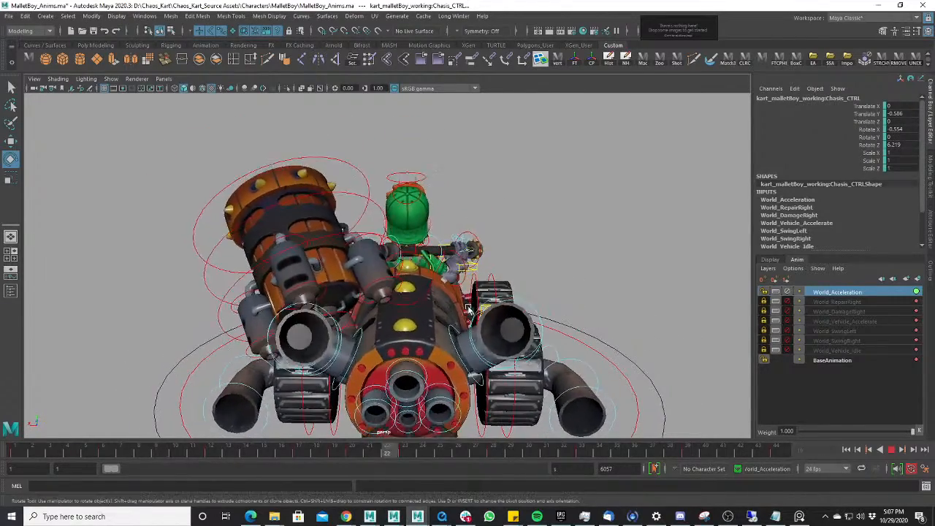
- During playback, stretch the main chassis Rotate X keys vertically further, undoing the upward shift and the excessive scaling, and return to the full perspective view
key("space")
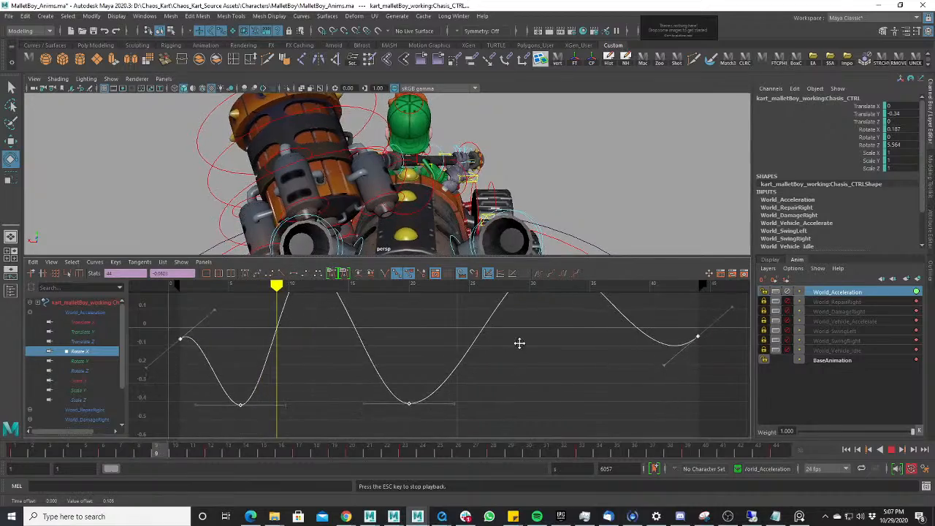
key("ctrl+z")
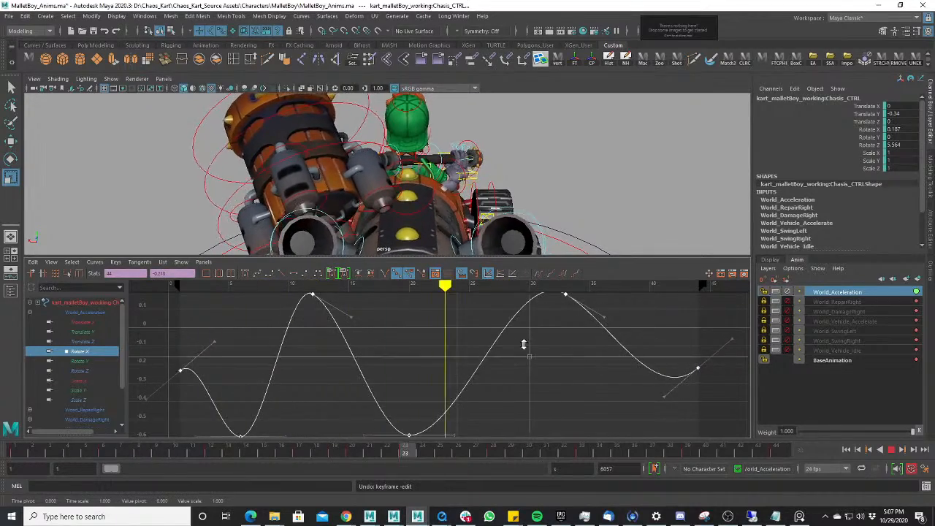
middle_click_drag(524, 344, 524, 319, "shift")
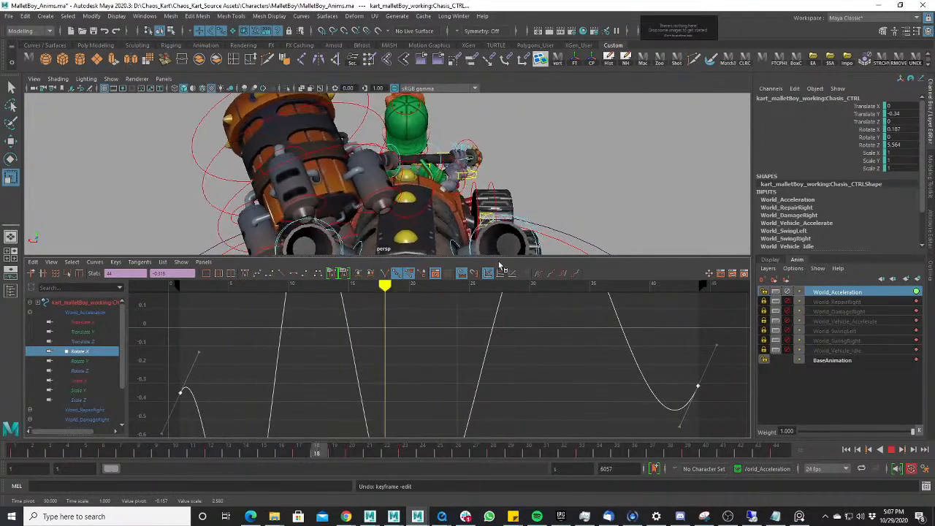
key("ctrl+z")
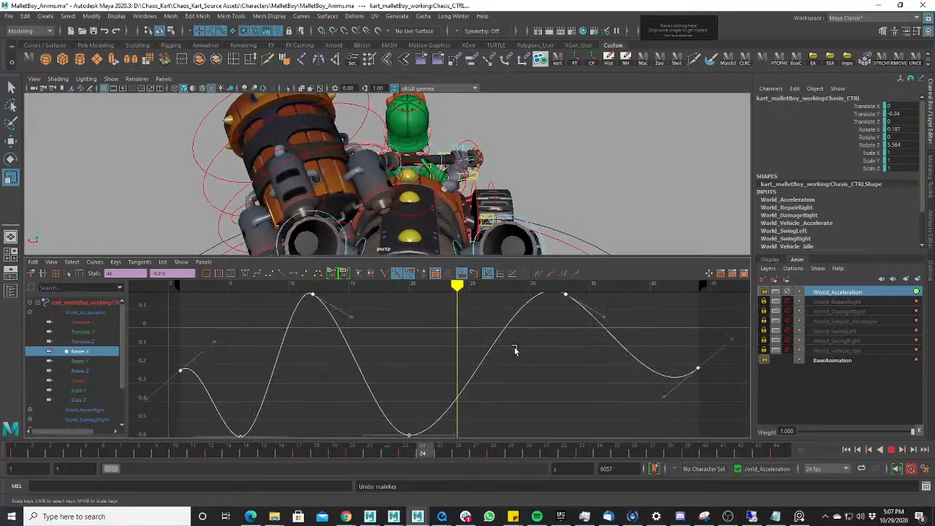
middle_click_drag(515, 351, 517, 284, "shift")
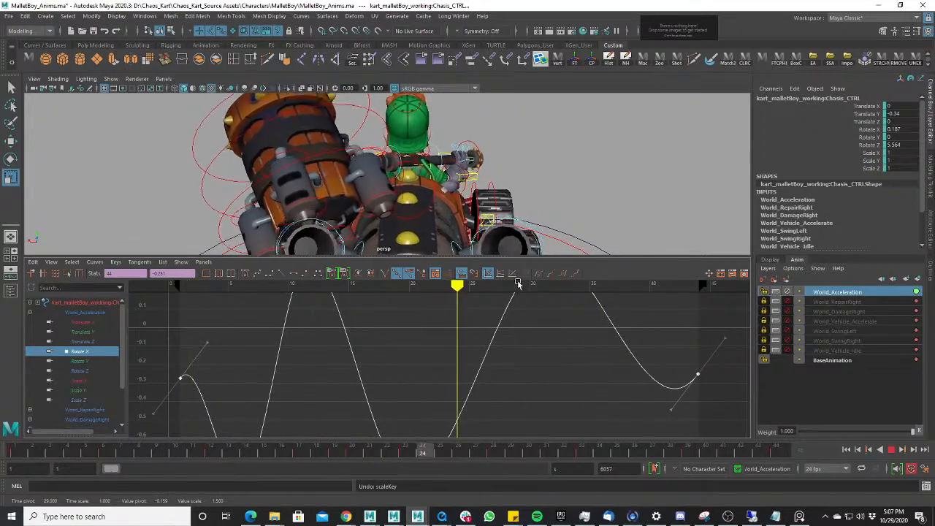
key("space")
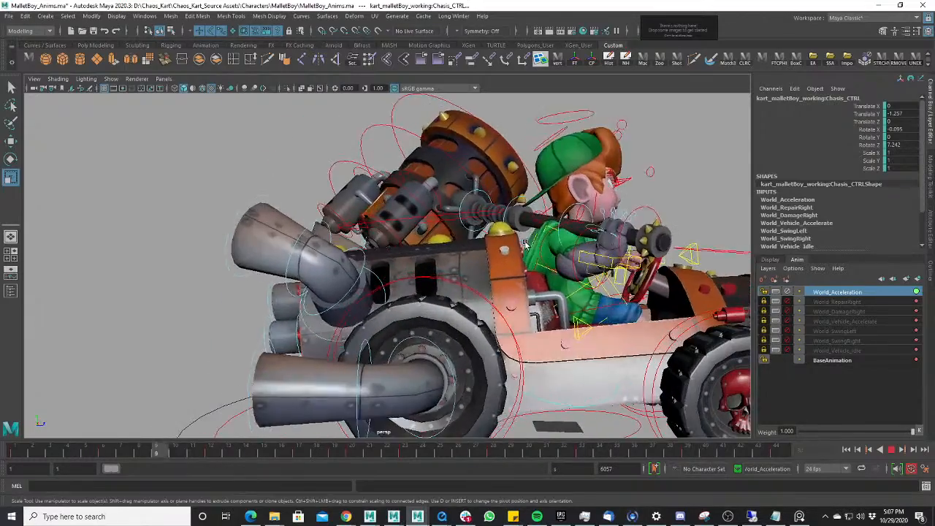
- Review the looping playback of the kart from the side and from behind, and stop it
left_click_drag(525, 244, 447, 284, "alt")
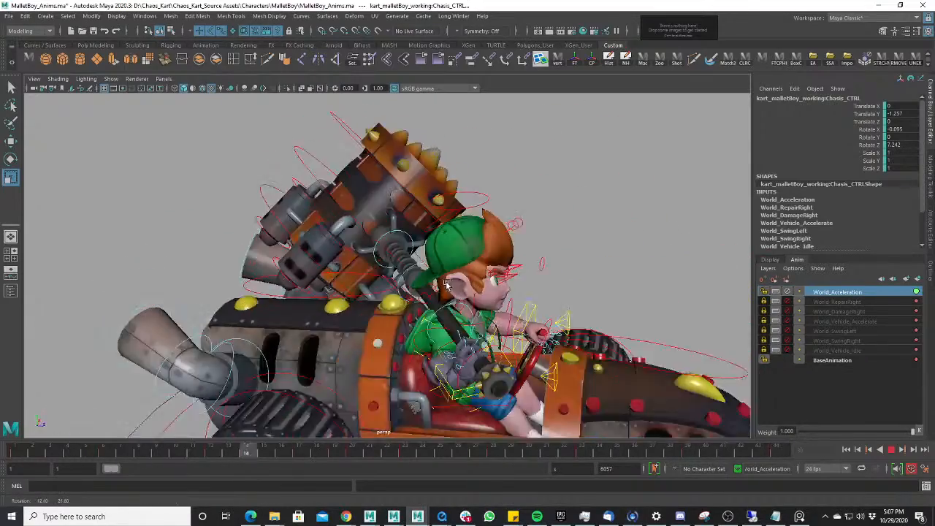
mouse_move(577, 307)
left_mouse_down("alt")
mouse_move(408, 312)
mouse_move(585, 307)
left_mouse_up("alt")
middle_click_drag(446, 322, 486, 263, "alt")
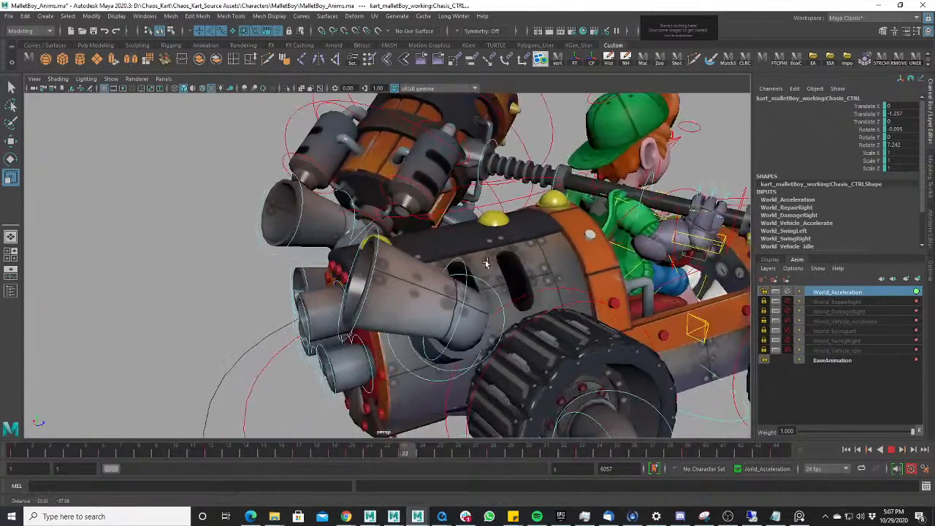
key("Escape")
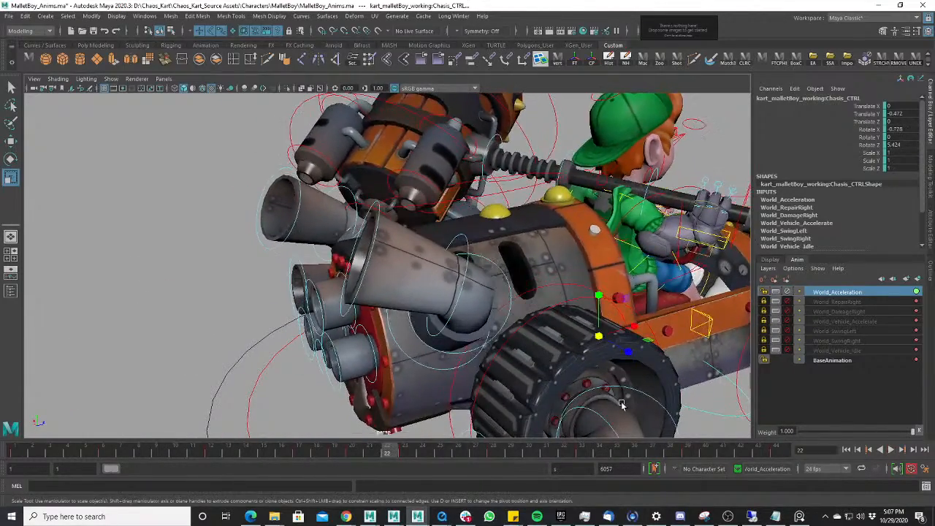
- Select the rear tail pipe controls at the back of the kart and check their pulsing in playback
left_click_drag(620, 404, 423, 353, "alt")
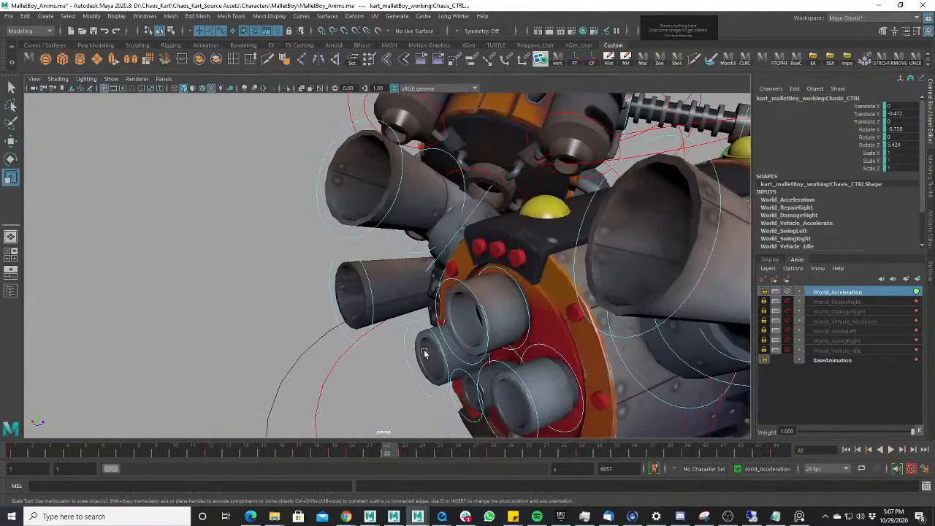
left_click(483, 307)
left_click_drag(482, 307, 528, 354, "alt")
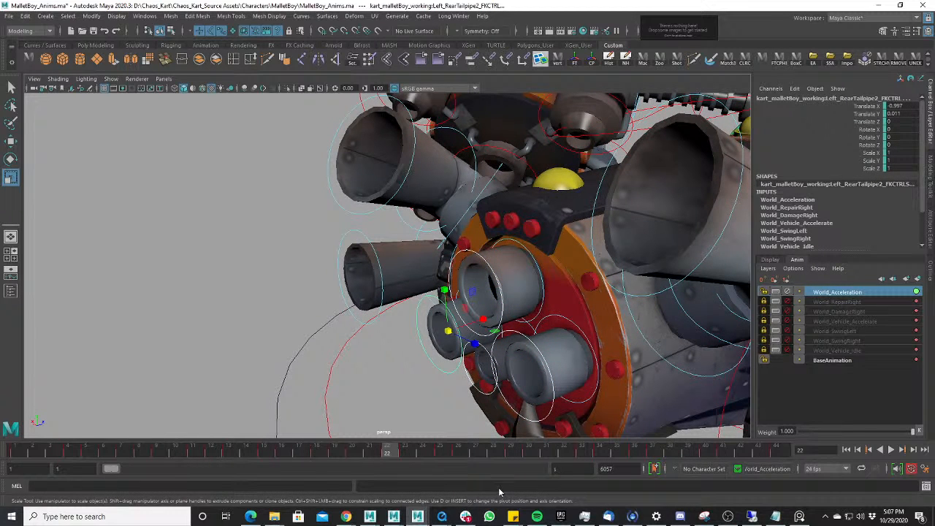
left_click_drag(503, 342, 392, 389, "alt")
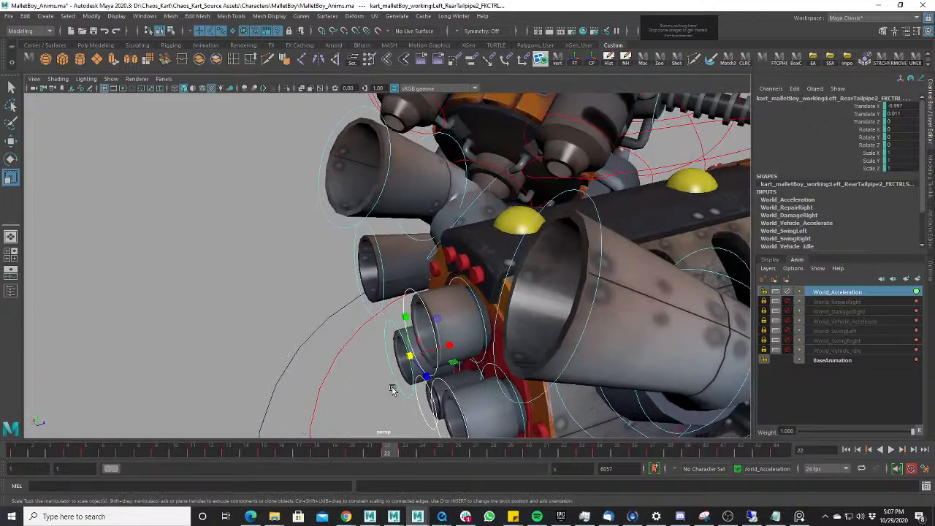
key("alt+v")
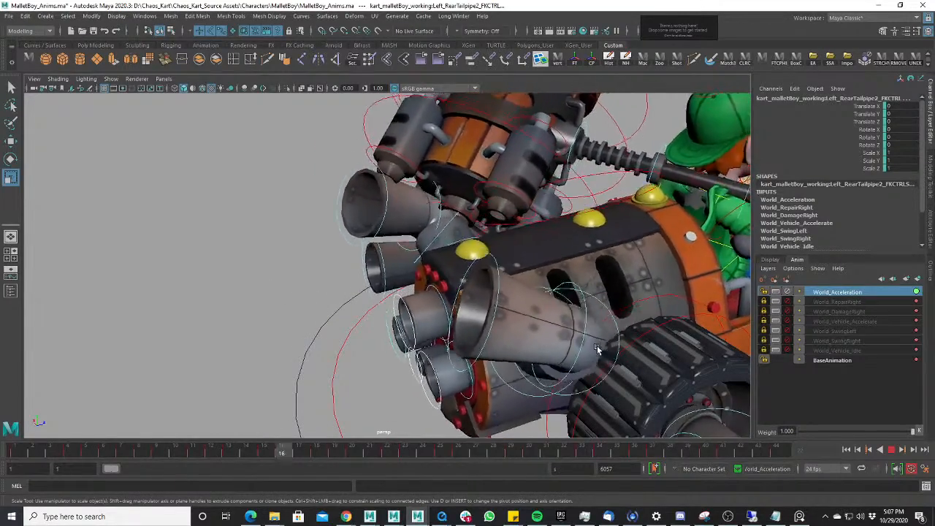
left_click(890, 450)
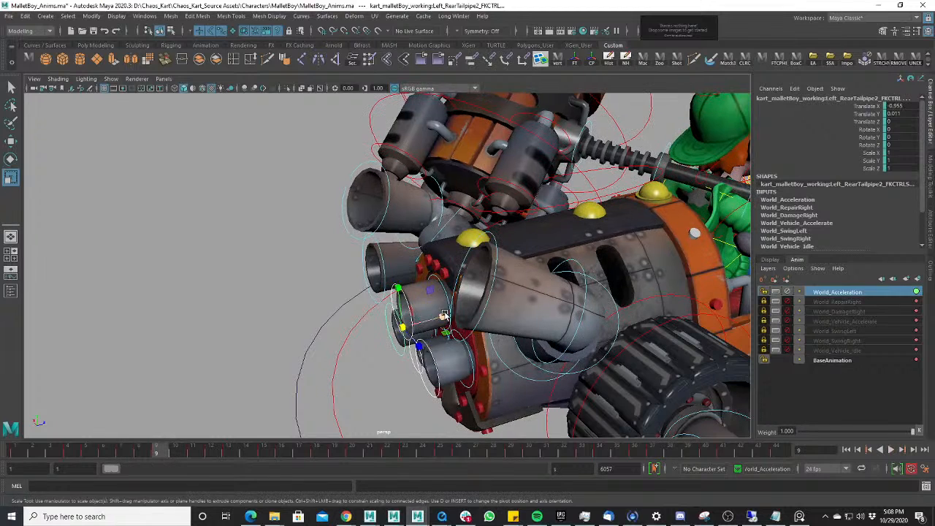
- Isolate the World_Acceleration Translate X curves of all the selected rear tail pipes in the Graph Editor and frame them
key("space")
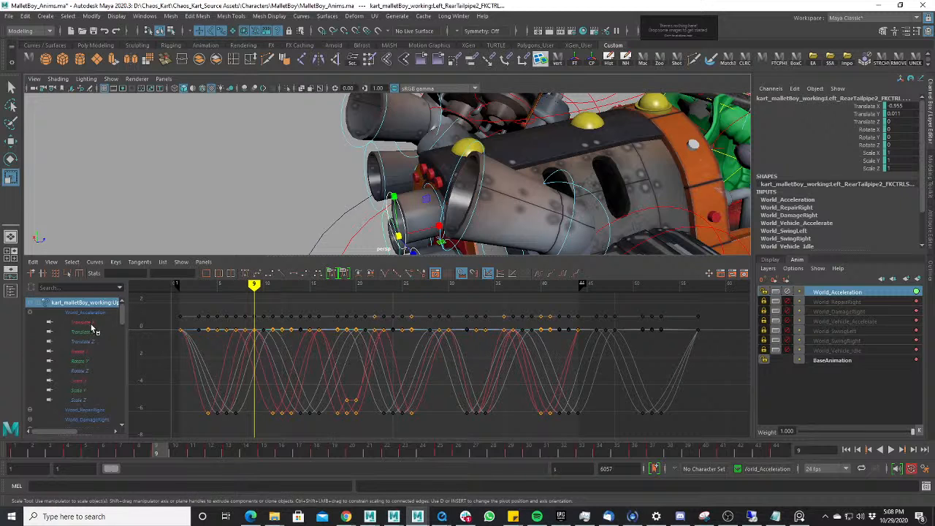
key("w")
left_click_drag(257, 168, 246, 179, "alt")
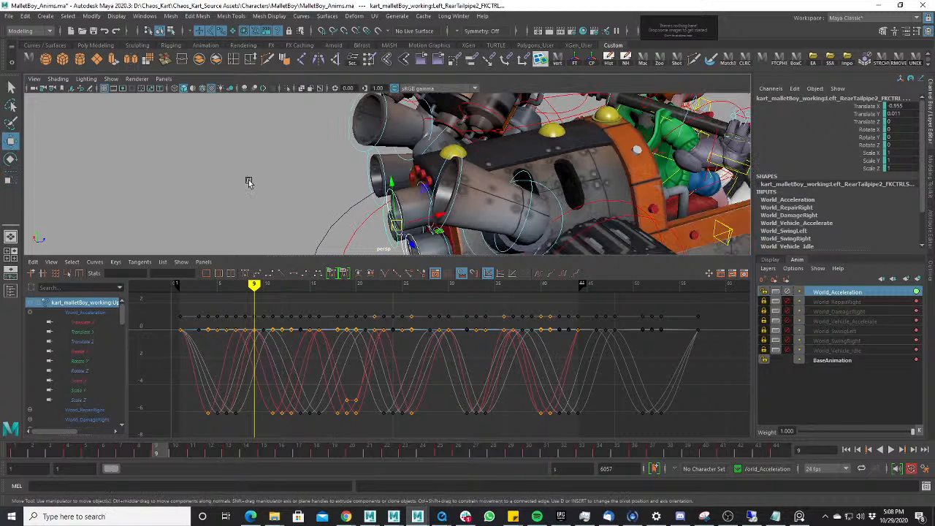
left_click(85, 323)
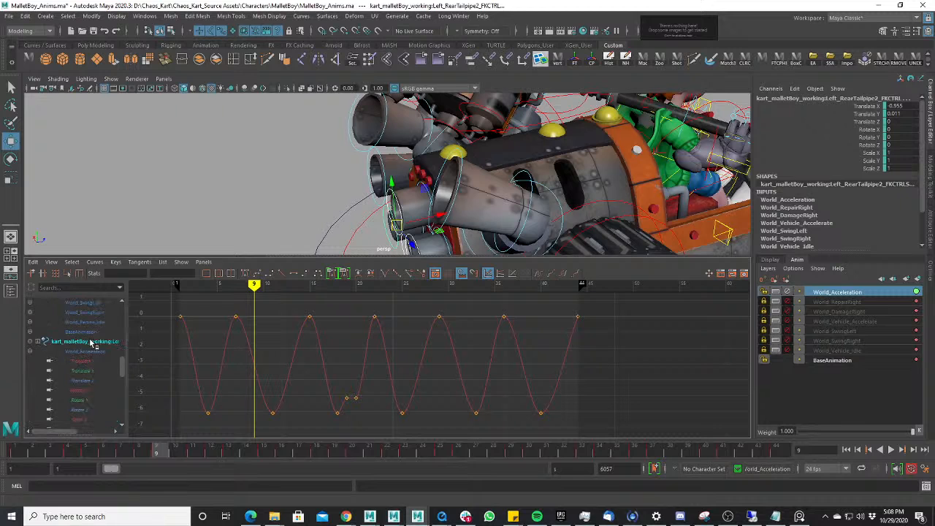
left_click(91, 362, "ctrl")
scroll(92, 363, "down", 5)
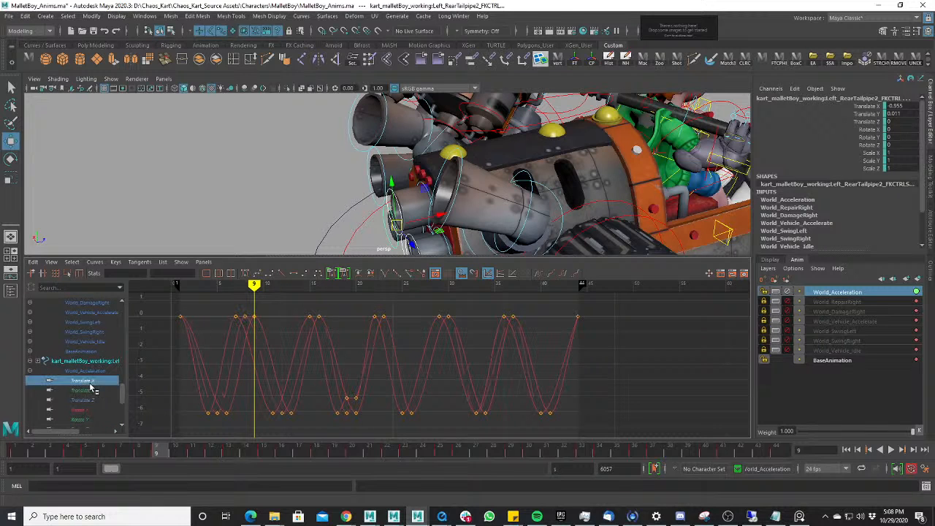
scroll(93, 390, "down", 4)
scroll(91, 384, "up", 11)
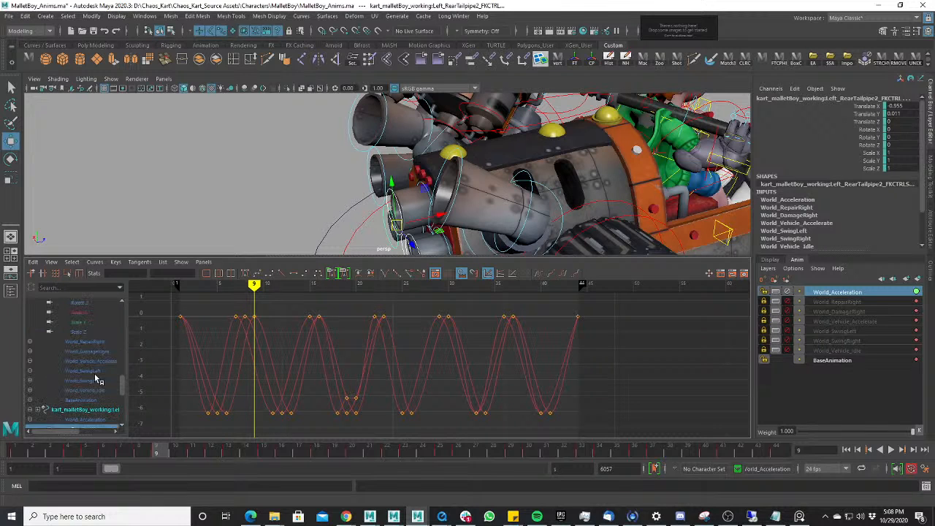
scroll(103, 347, "down", 3)
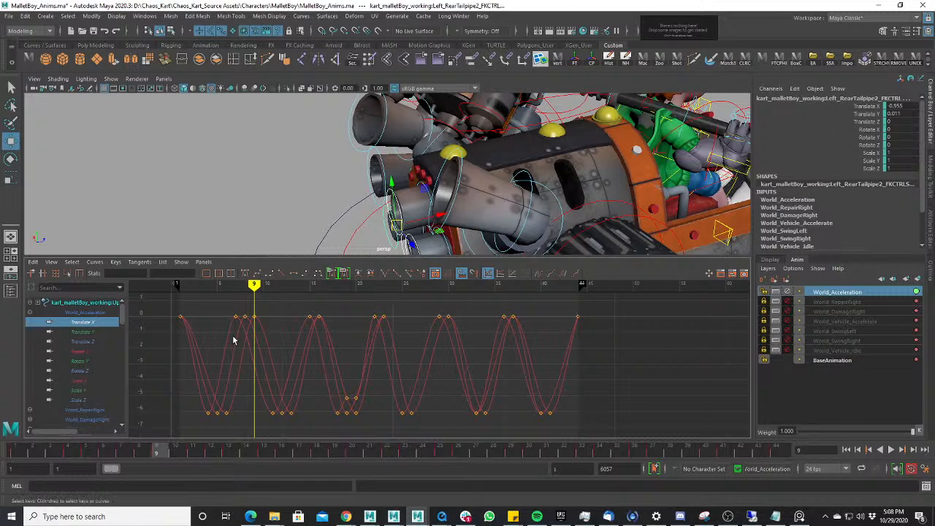
key("f")
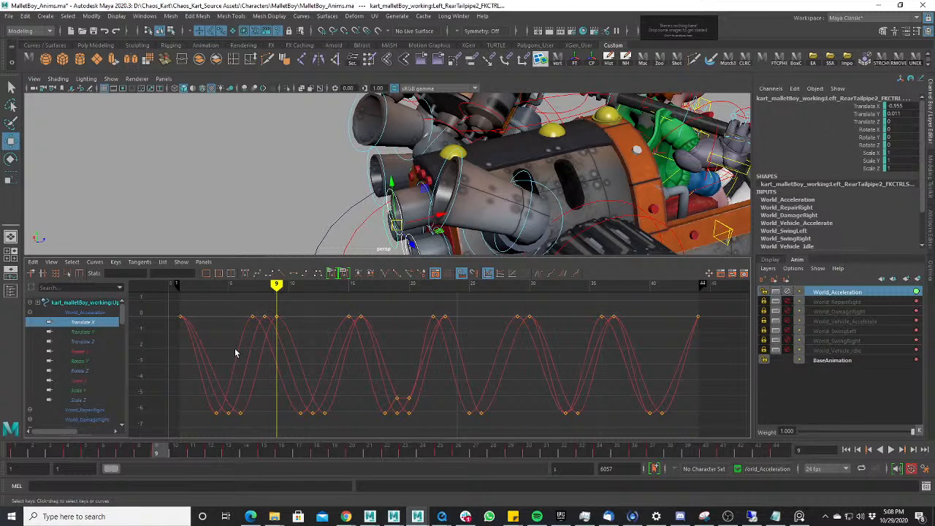
- Lower all Translate X keys of the rear tail pipes so their upper keys sit at -12.991, and play the loop
left_click_drag(234, 344, 264, 375)
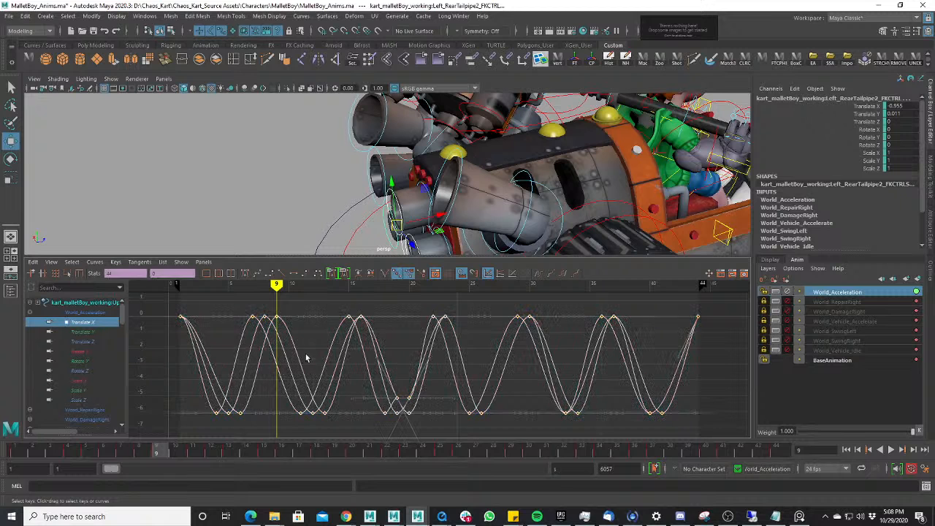
middle_click_drag(305, 369, 307, 472)
scroll(314, 394, "down", 5)
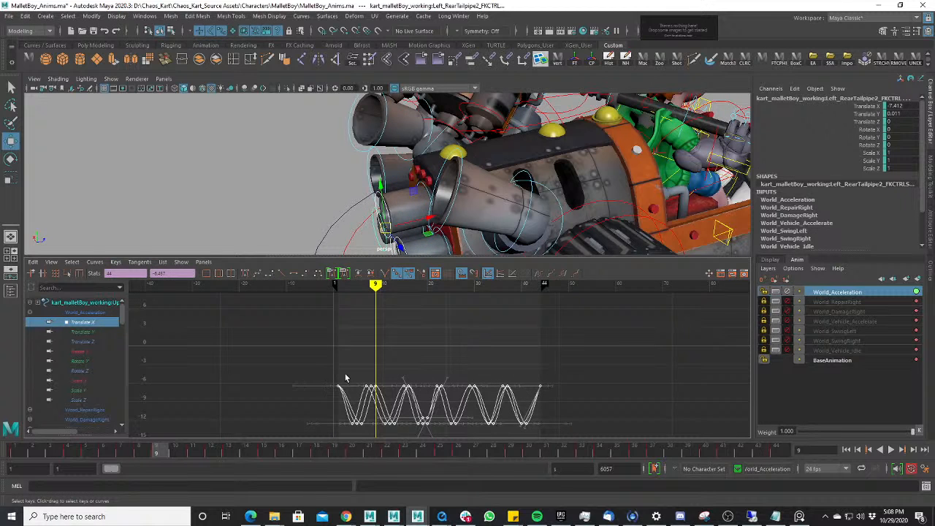
left_click_drag(29, 453, 422, 452)
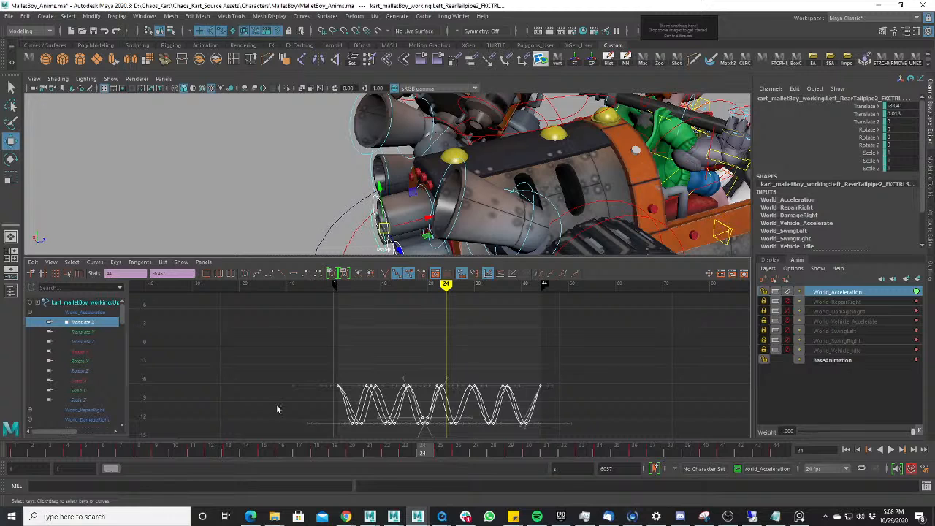
left_click(15, 453)
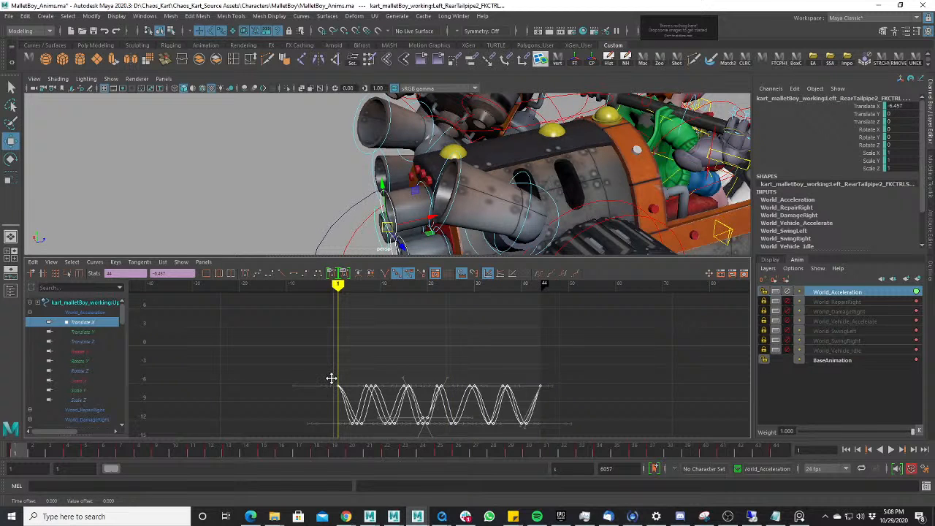
middle_click_drag(331, 378, 333, 418)
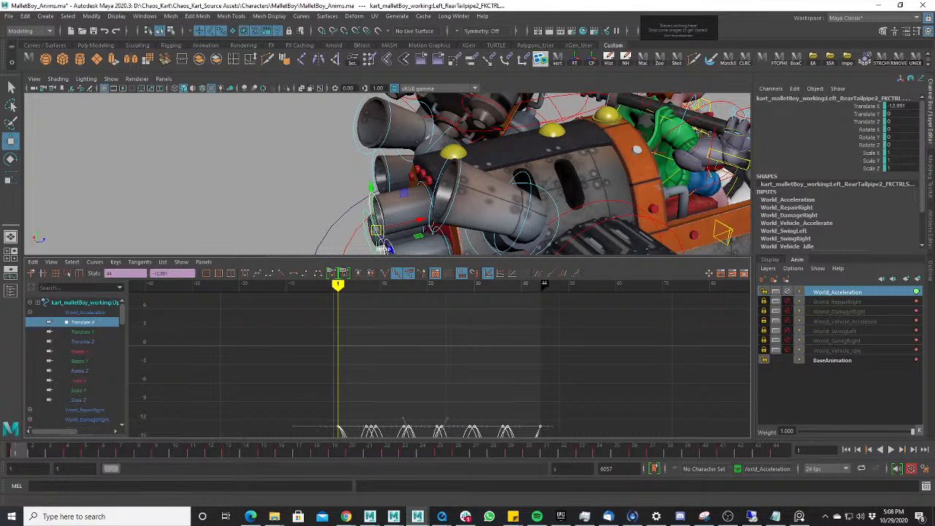
key("alt+v")
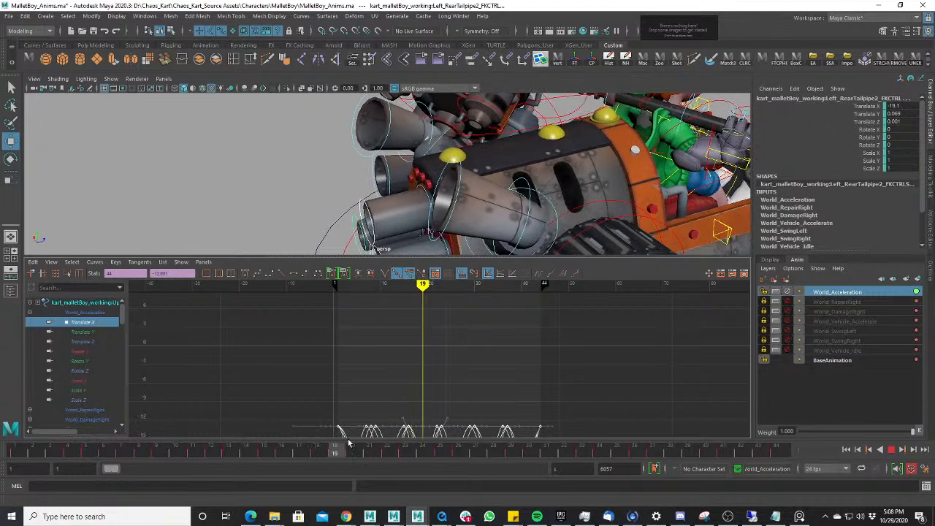
left_click(584, 442)
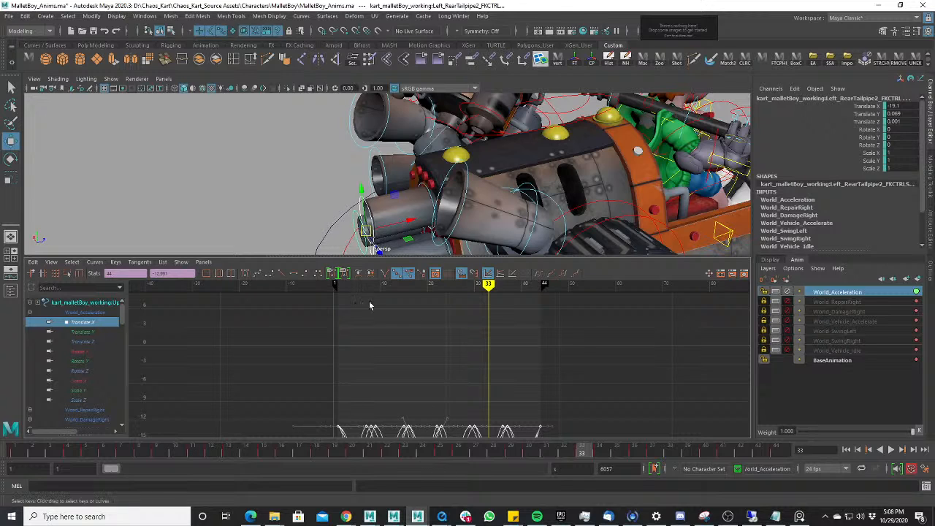
- Try lowering the rear tail pipes' Translate X keys much further and raising them again, and undo both shifts
middle_click_drag(389, 390, 393, 524)
scroll(434, 395, "down", 3)
middle_click_drag(465, 383, 461, 320, "alt")
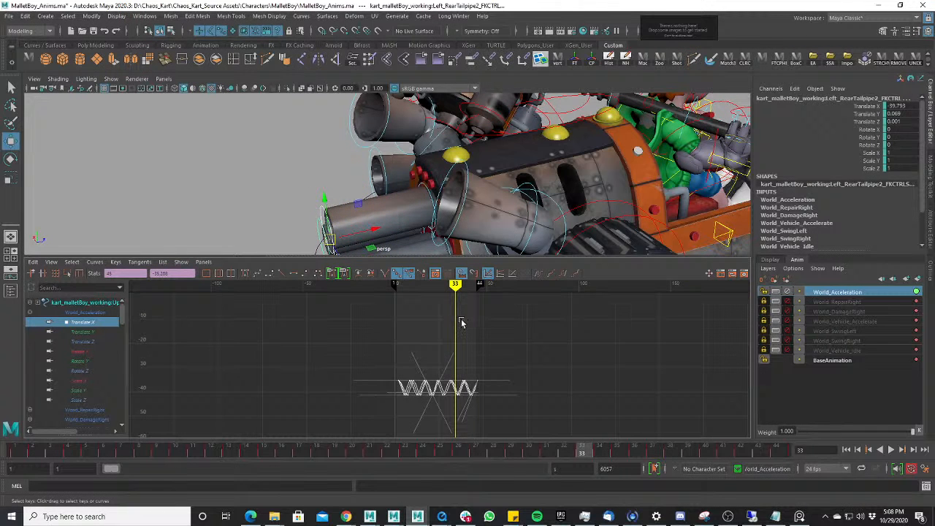
scroll(442, 143, "down", 3)
left_click_drag(504, 145, 460, 137, "alt")
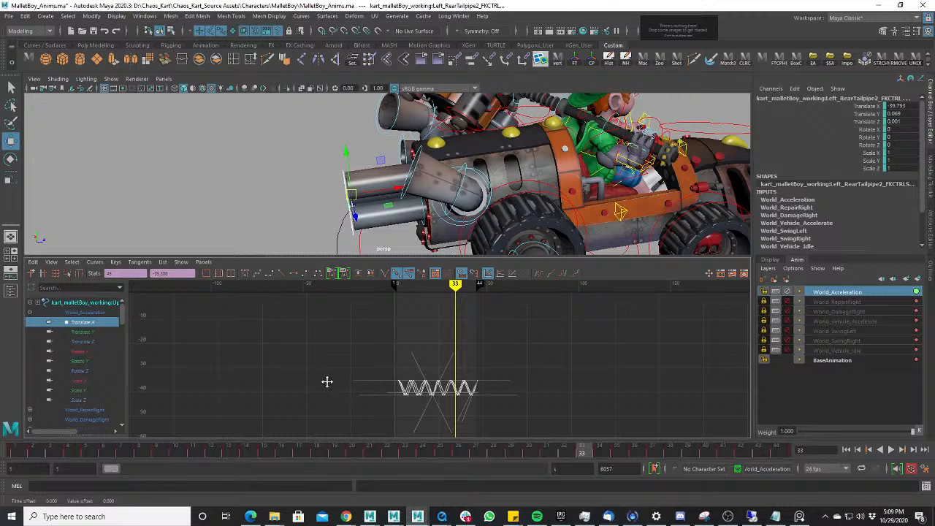
middle_click_drag(327, 380, 328, 294)
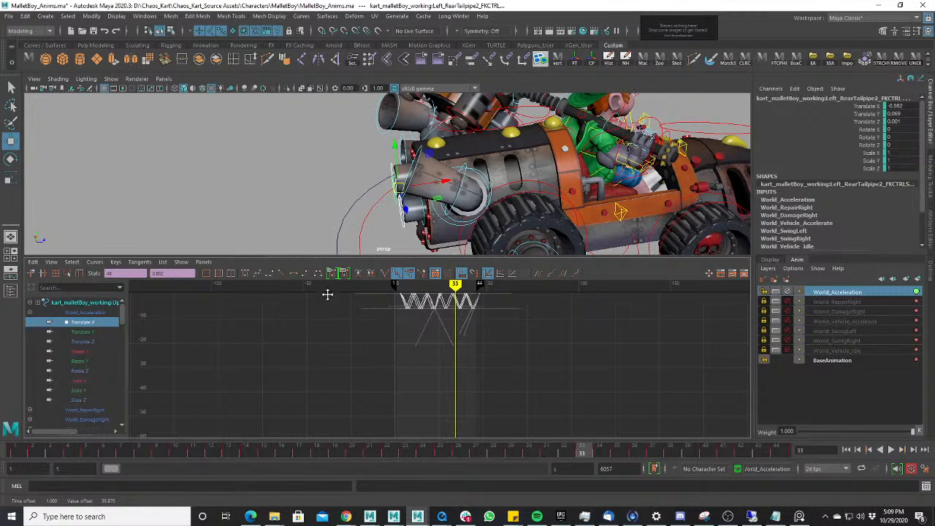
key("ctrl+z")
key("ctrl+z")
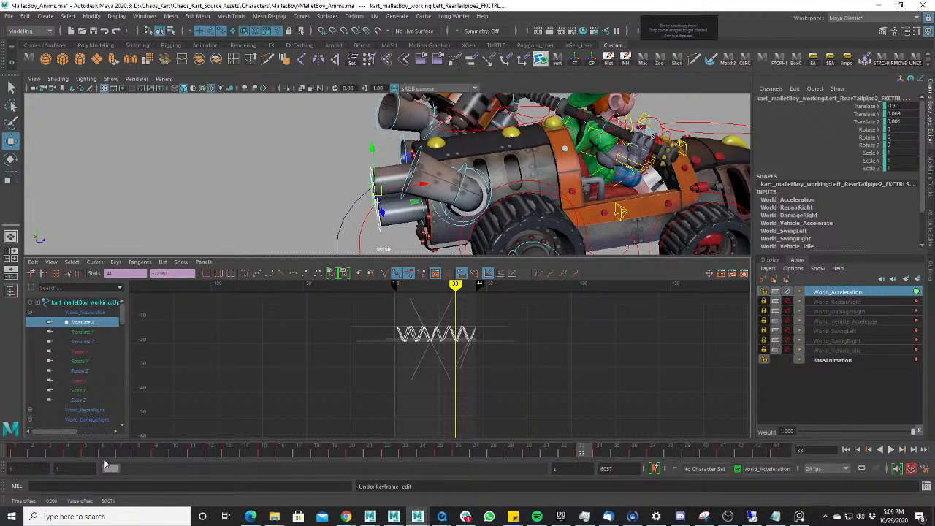
- Scale the rear tail pipes' Translate X keys vertically for a stronger pulse, bringing the upper keys to -7.461
key("alt+v")
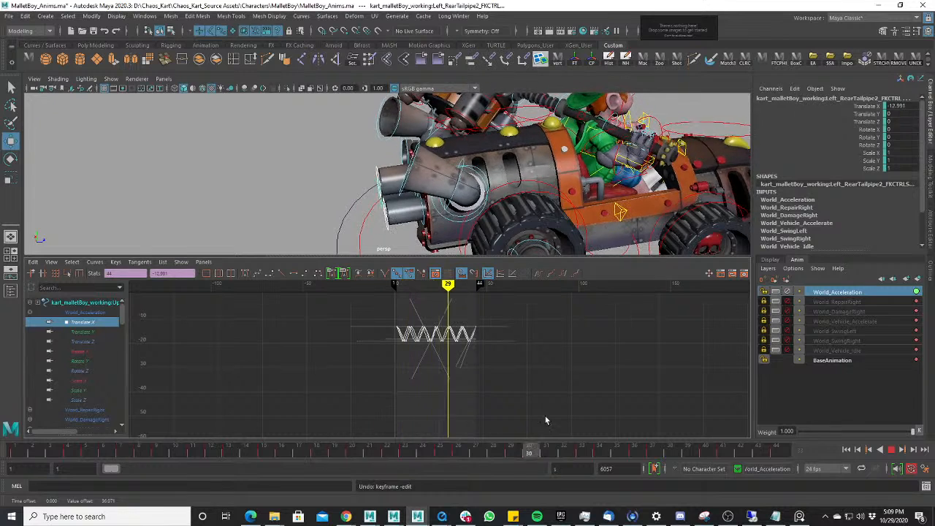
key("alt+v")
scroll(487, 363, "up", 5)
scroll(485, 362, "down", 3)
middle_click_drag(467, 337, 470, 370, "alt")
key("r")
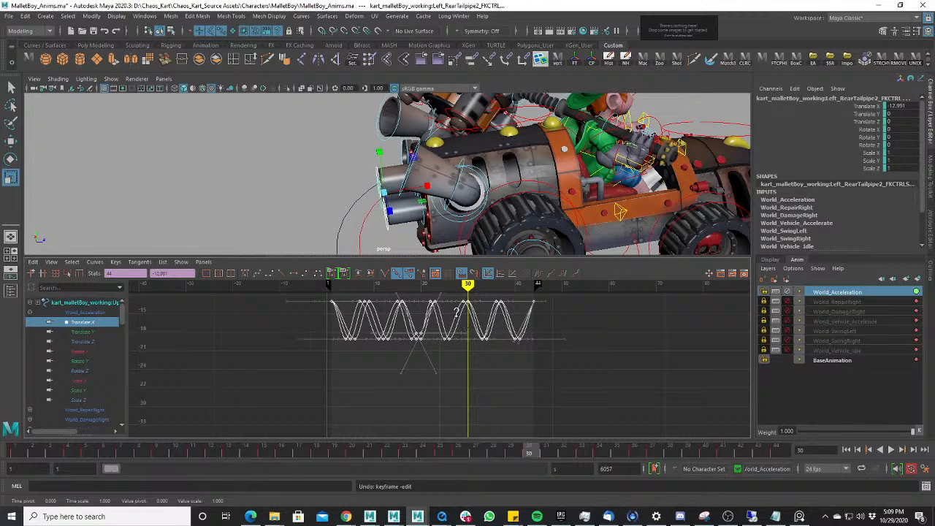
middle_click_drag(457, 313, 475, 269)
key("f")
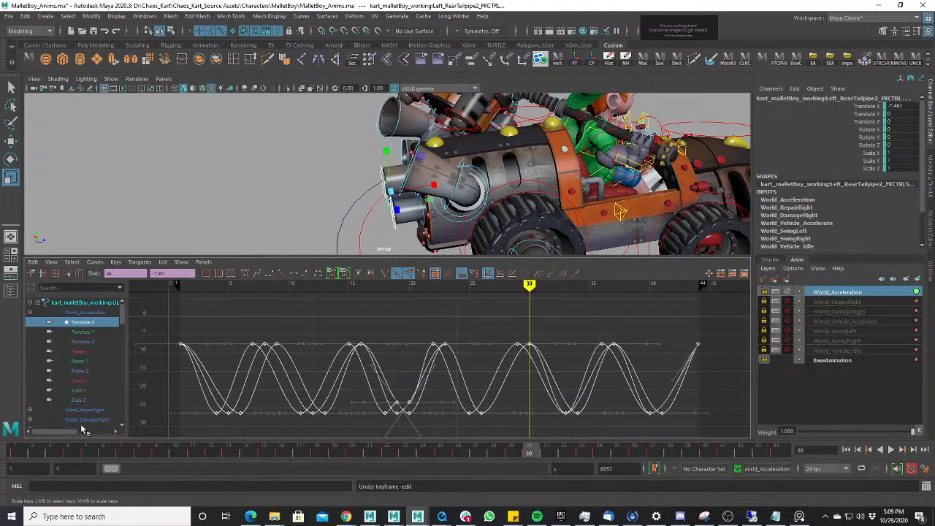
- Scrub through the stronger tail pipe pulse and review the loop from behind in the full perspective view
left_click_drag(32, 450, 579, 446)
left_click_drag(515, 184, 608, 186, "alt")
key("space")
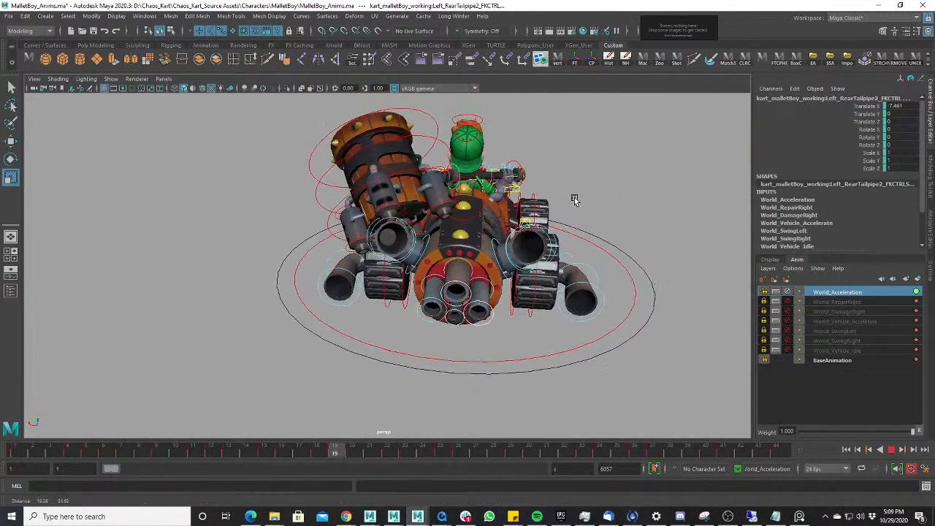
scroll(561, 218, "up", 2)
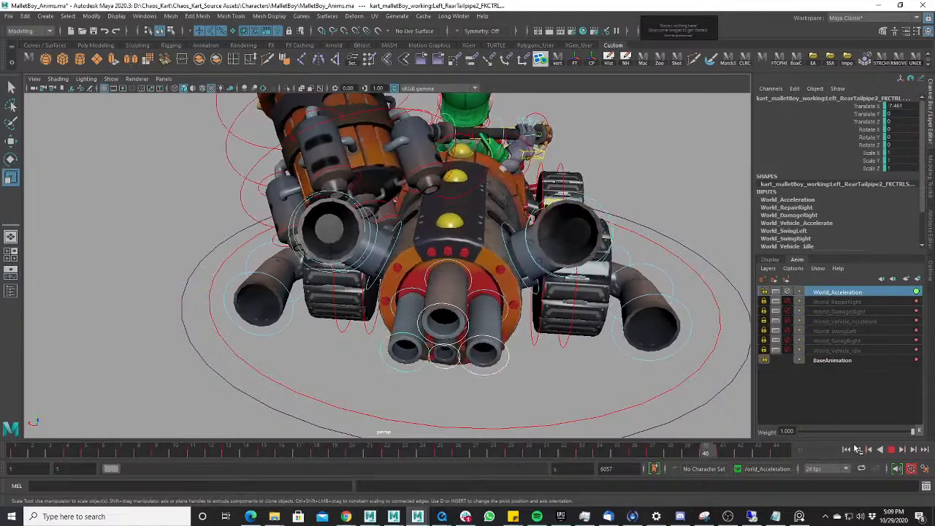
left_click(890, 450)
- Shift the right rear tail pipe's keys from frame 5 onward two frames earlier to offset its pulse, and play the loop
key("w")
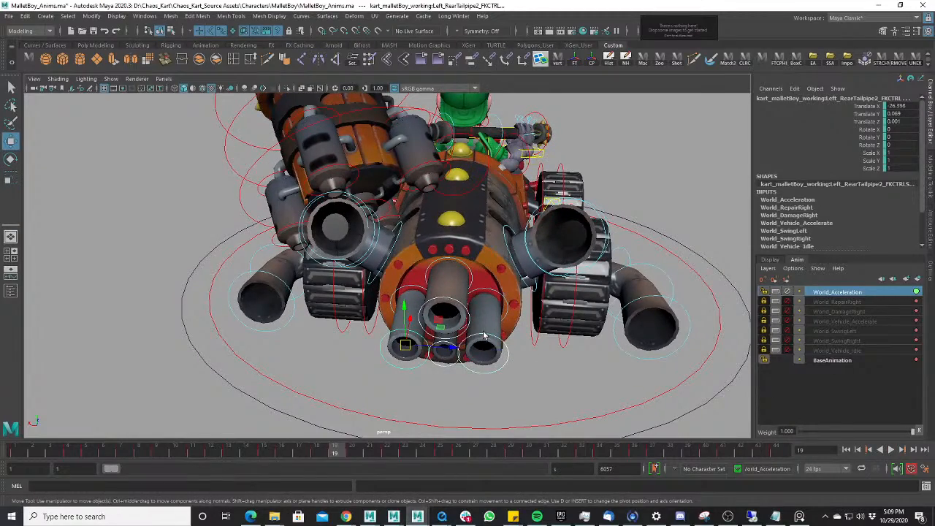
left_click(484, 336)
left_click_drag(484, 336, 217, 401, "alt")
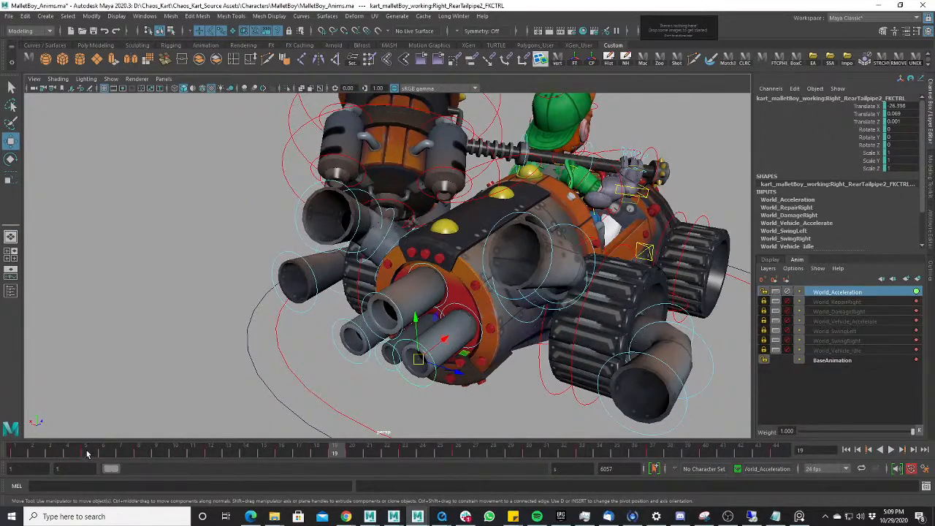
key("alt+v")
left_click_drag(86, 454, 727, 445, "shift")
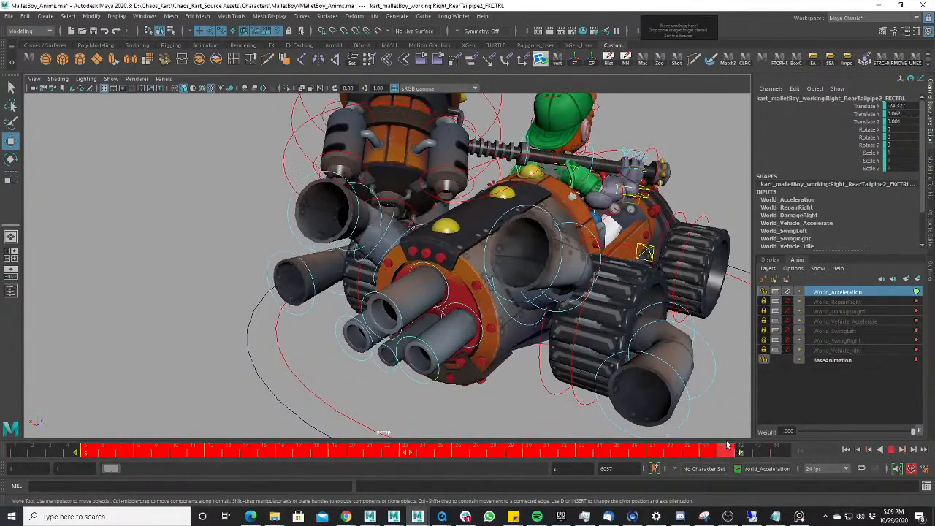
left_click(375, 453)
left_click_drag(92, 453, 852, 441, "shift")
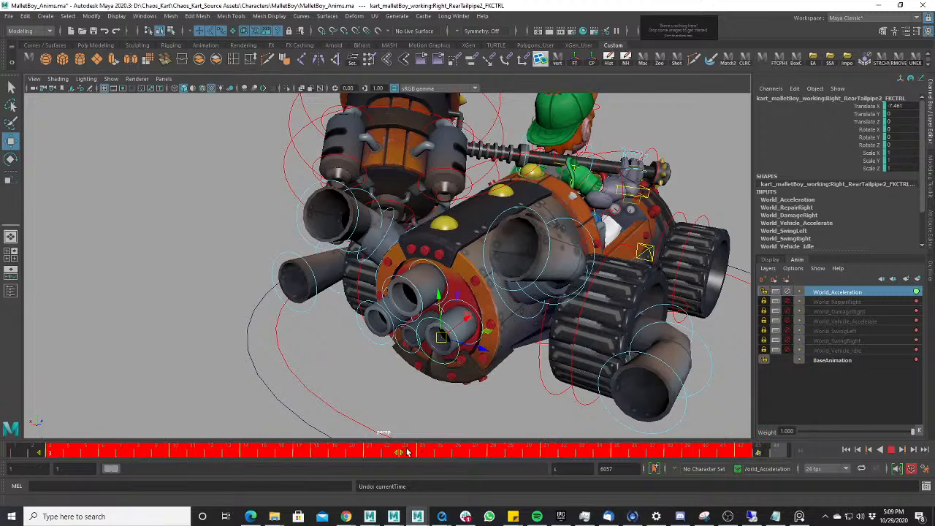
left_click(320, 453)
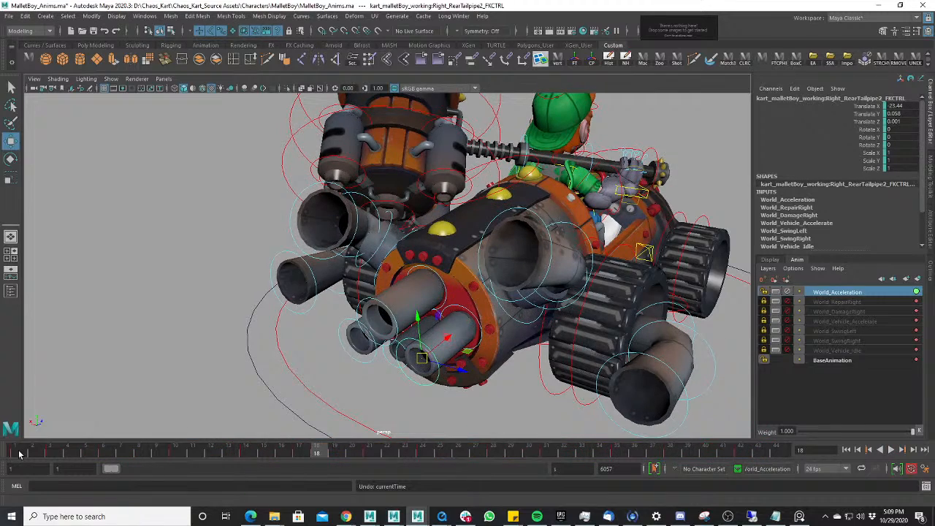
key("alt+v")
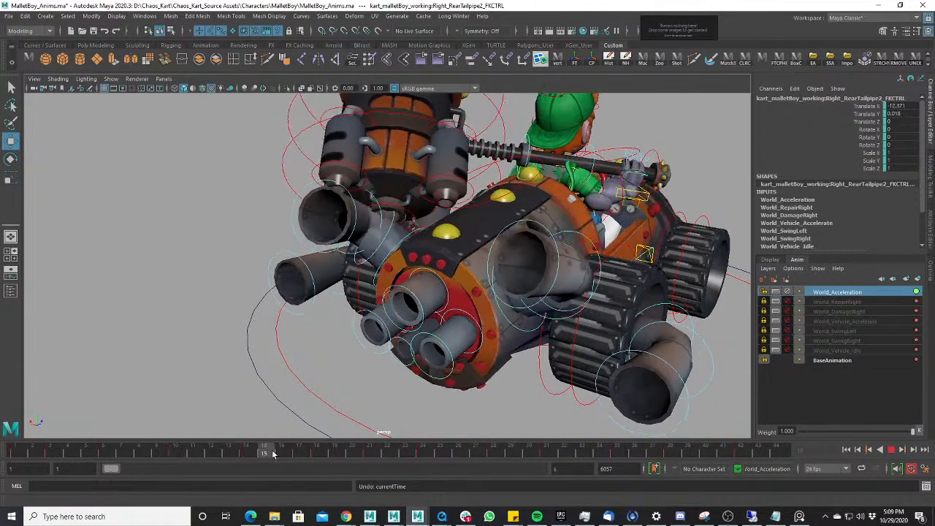
key("alt+v")
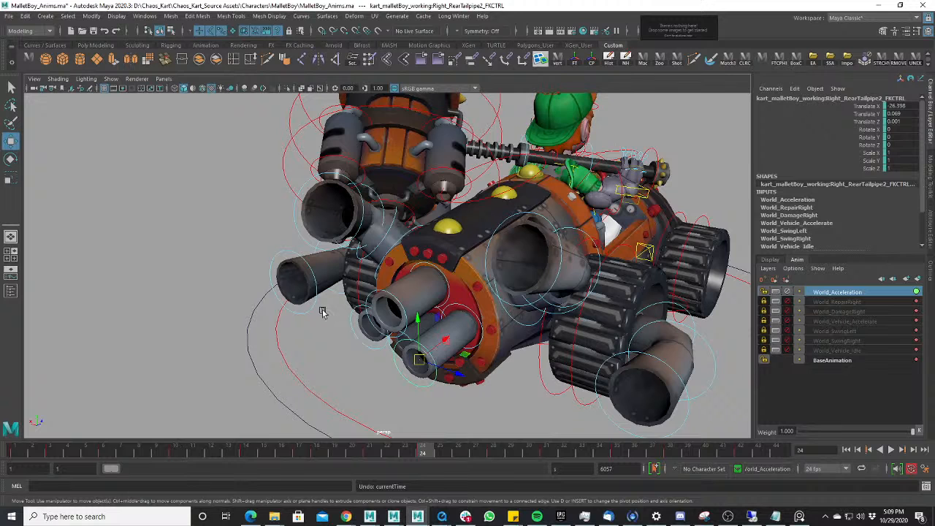
- Shift the left rear tail pipe's keys between frames 5 and 40 one frame later, and play the loop
left_click(353, 315)
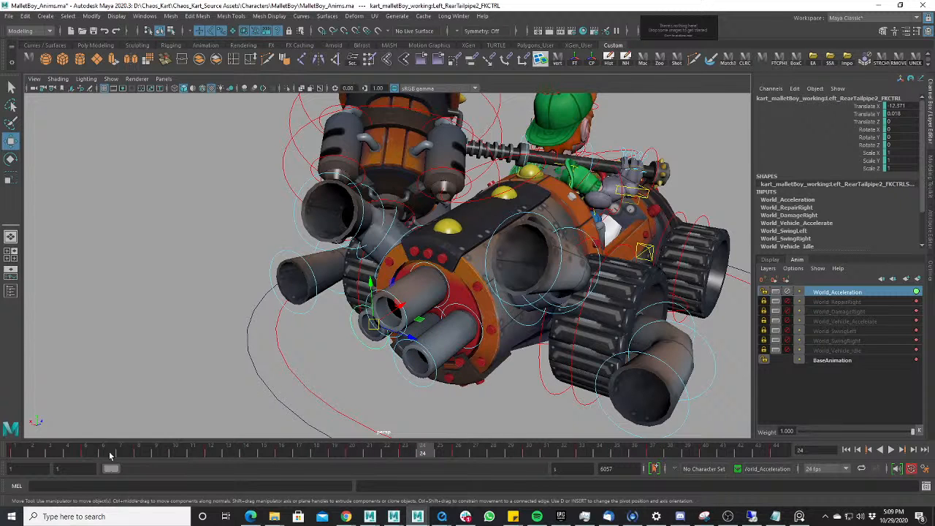
left_click_drag(110, 455, 715, 456, "shift")
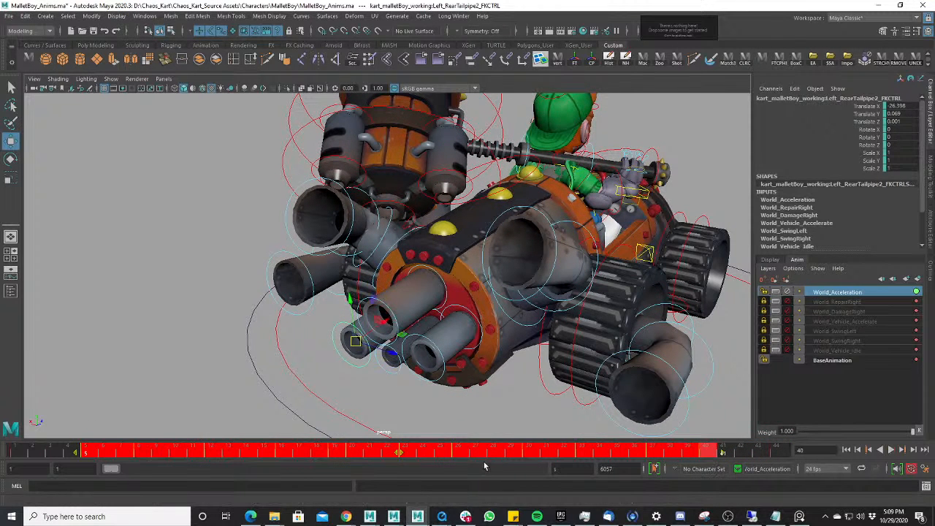
left_click_drag(413, 454, 419, 459)
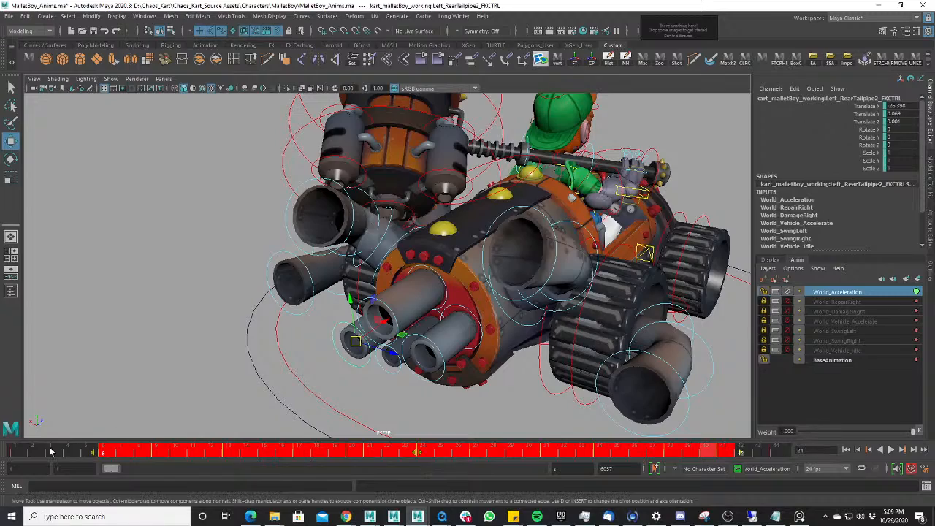
left_click(12, 450)
key("alt+v")
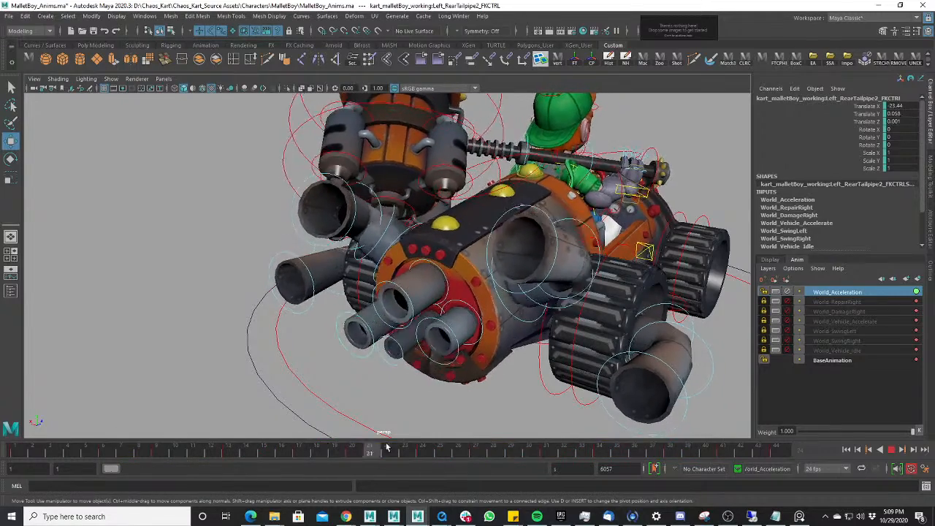
- Review the offset tail pipe pulses in the playing loop from behind and from the side
scroll(463, 308, "down", 3)
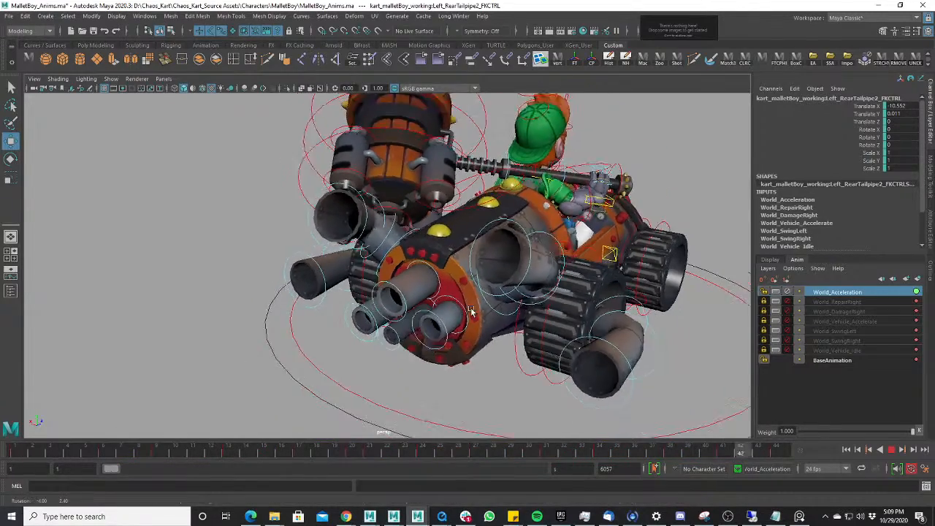
left_click_drag(472, 311, 502, 312, "alt")
middle_click_drag(512, 310, 517, 282, "alt")
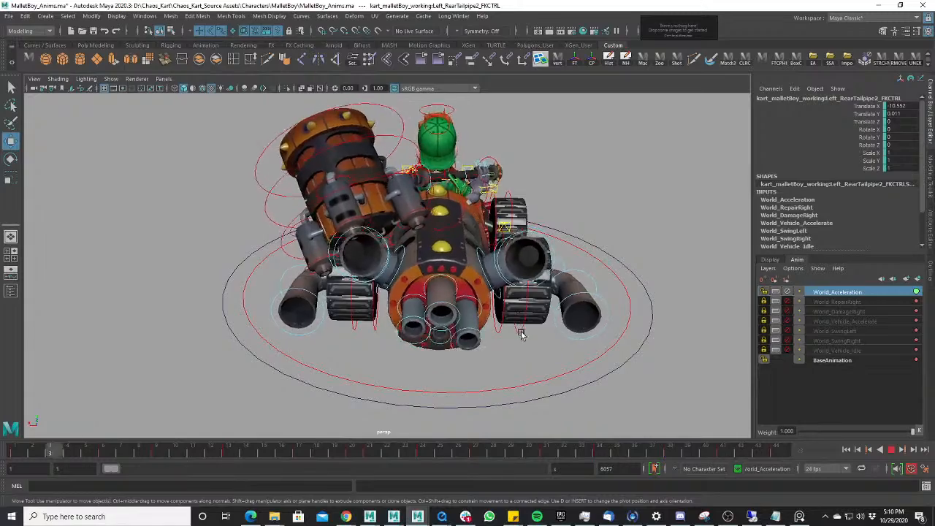
left_click_drag(495, 323, 387, 319, "alt")
scroll(509, 328, "up", 4)
middle_click_drag(388, 319, 509, 301, "alt")
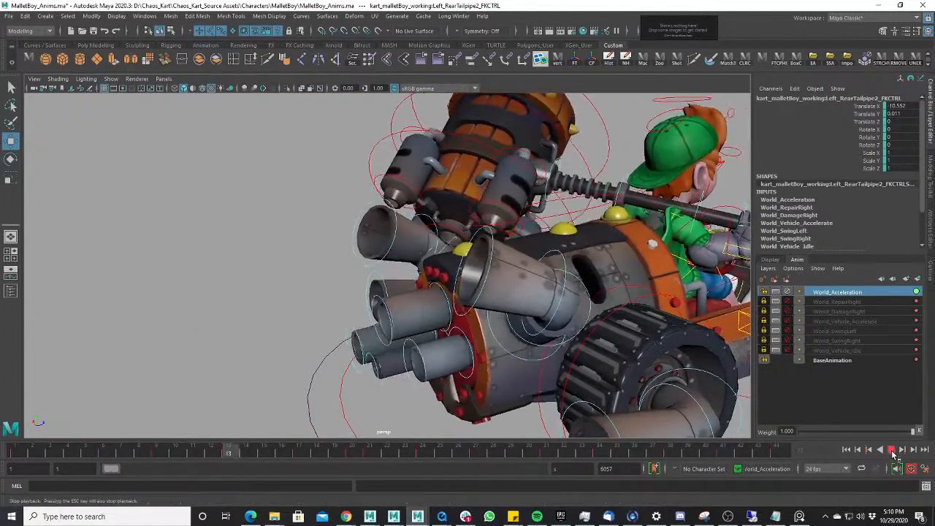
left_click(891, 449)
- Delete the stray Translate X key at frame 20 from the upper rear tail pipe's World_Acceleration curve
left_click(378, 315)
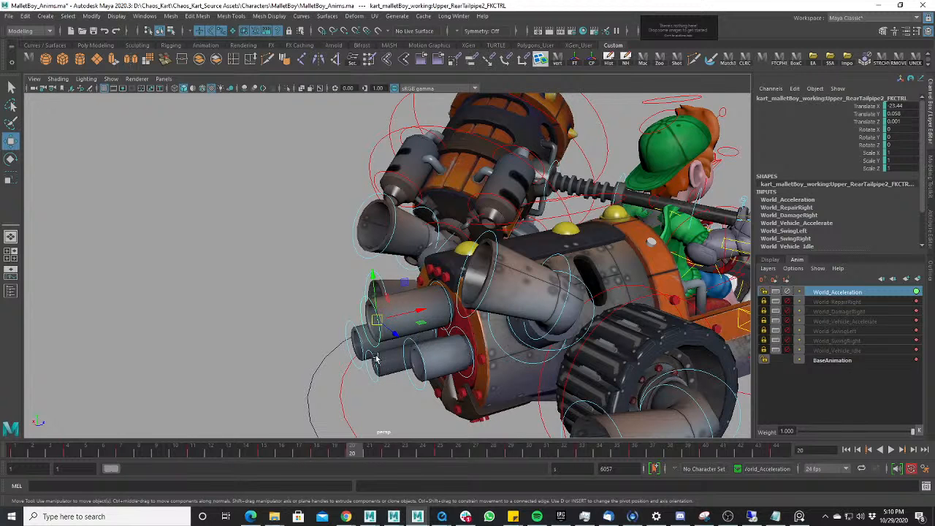
key("space")
left_click(96, 324)
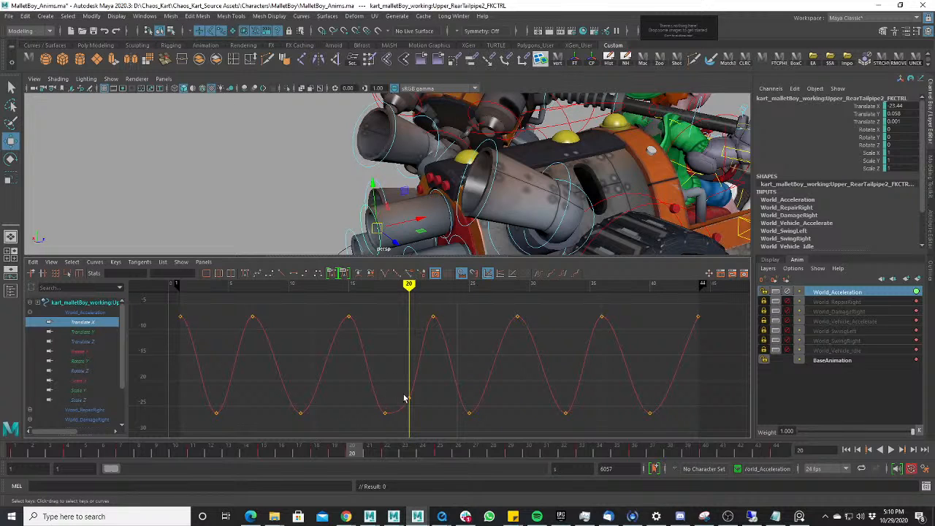
key("ctrl+z")
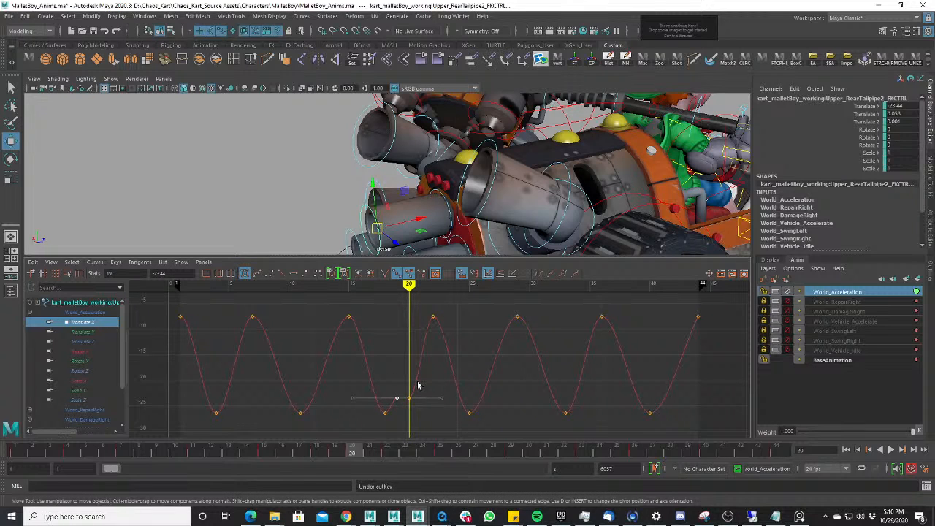
key("Delete")
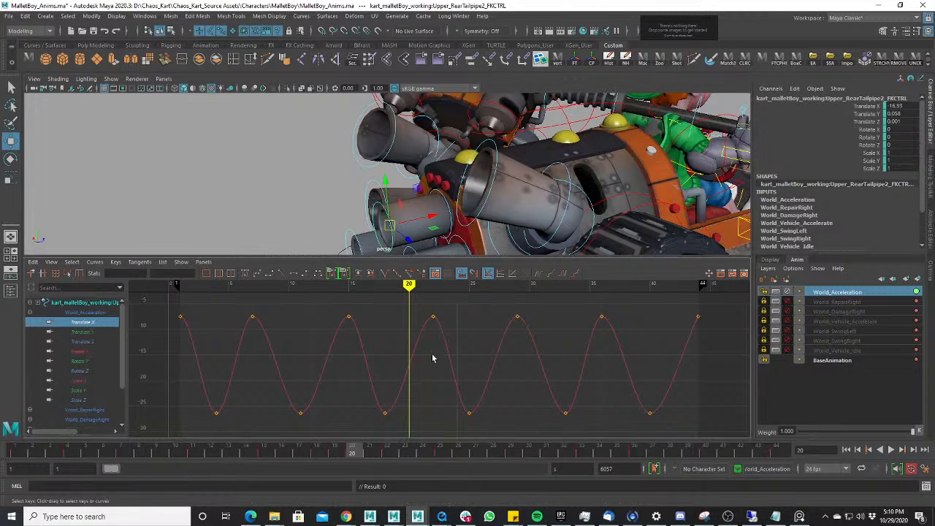
- Raise all Translate X keys of the upper rear tail pipe so its upper keys sit at -1.17, and review the loop from behind
left_click_drag(408, 345, 428, 376)
middle_click_drag(428, 402, 416, 343)
key("ctrl+z")
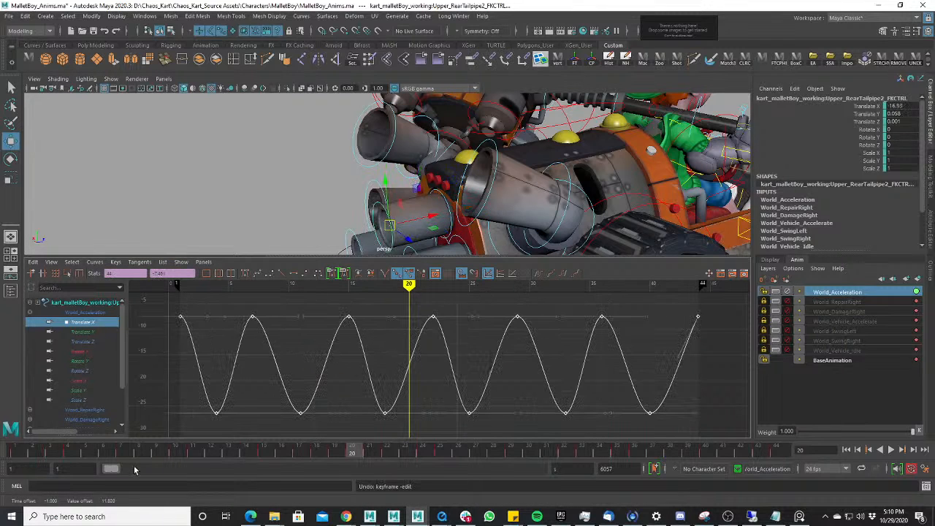
left_click(8, 454)
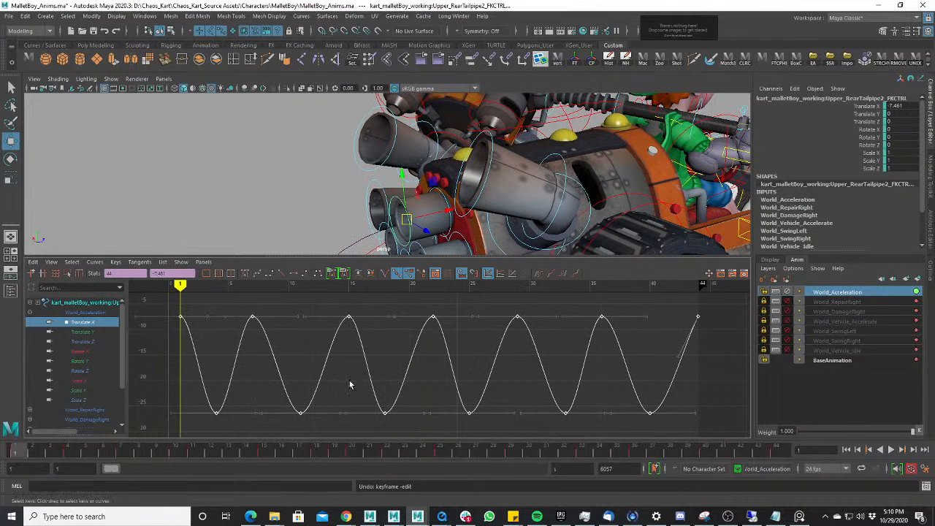
middle_click_drag(351, 382, 350, 348)
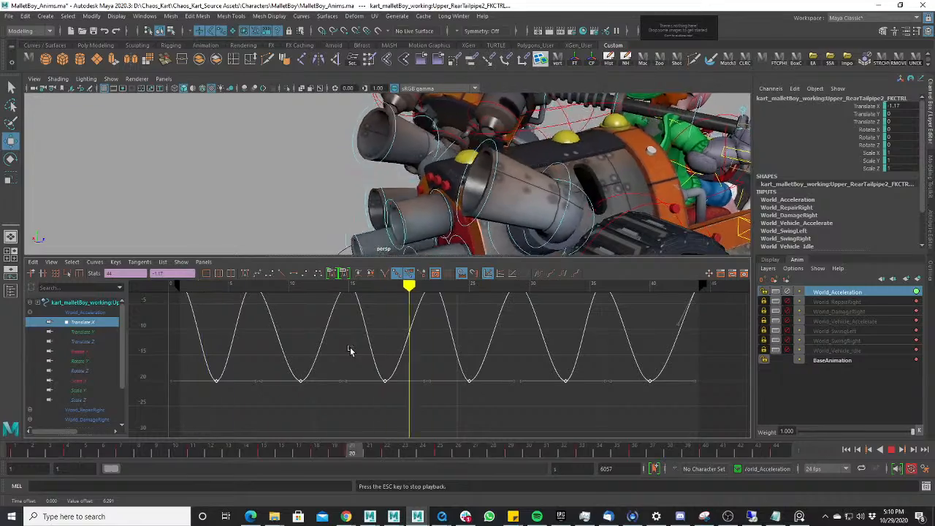
scroll(420, 150, "down", 3)
left_click_drag(419, 150, 577, 193, "alt")
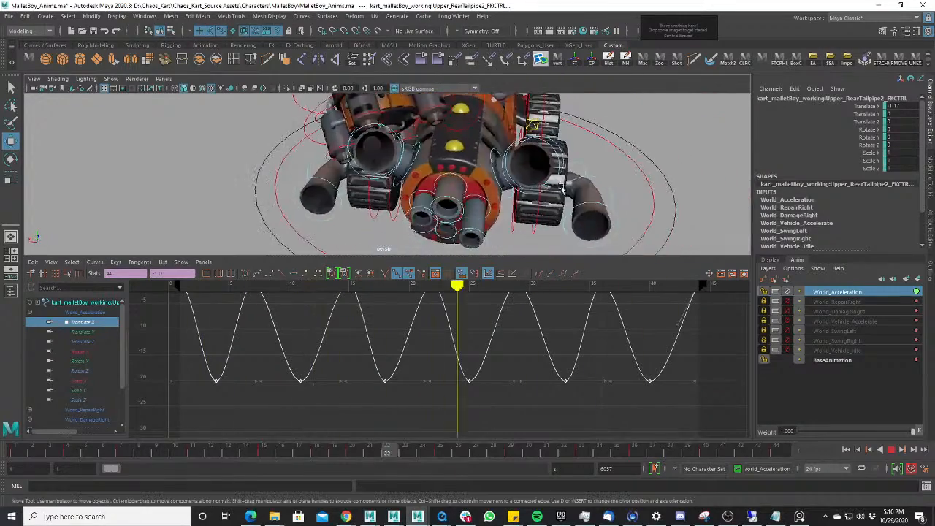
key("space")
scroll(577, 193, "up", 3)
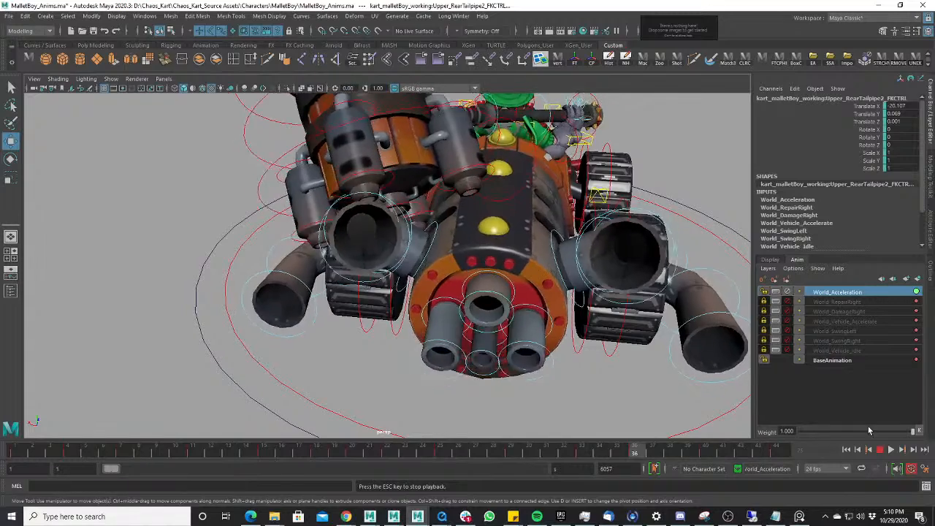
left_click(881, 450)
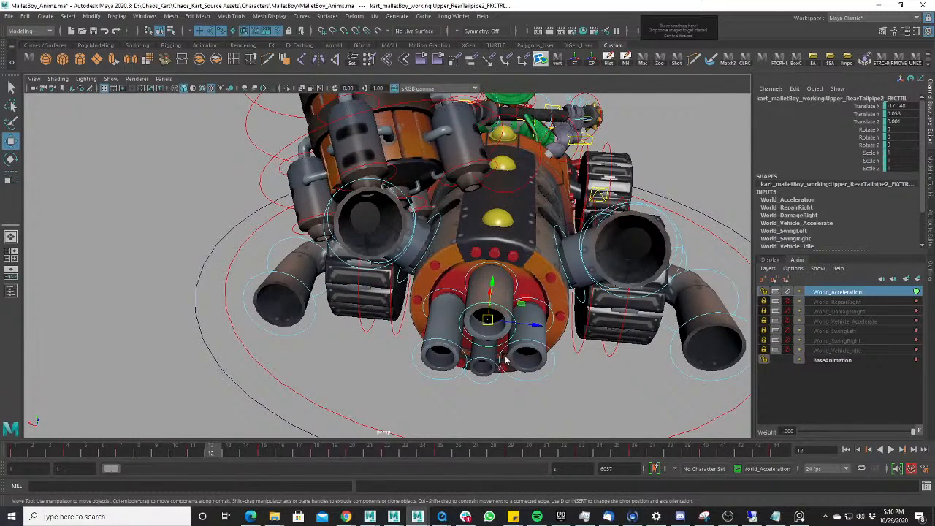
- Lower all Translate X keys of the lower rear tail pipe to -18.9 at the upper keys, delay them one frame, and play the loop
key("space")
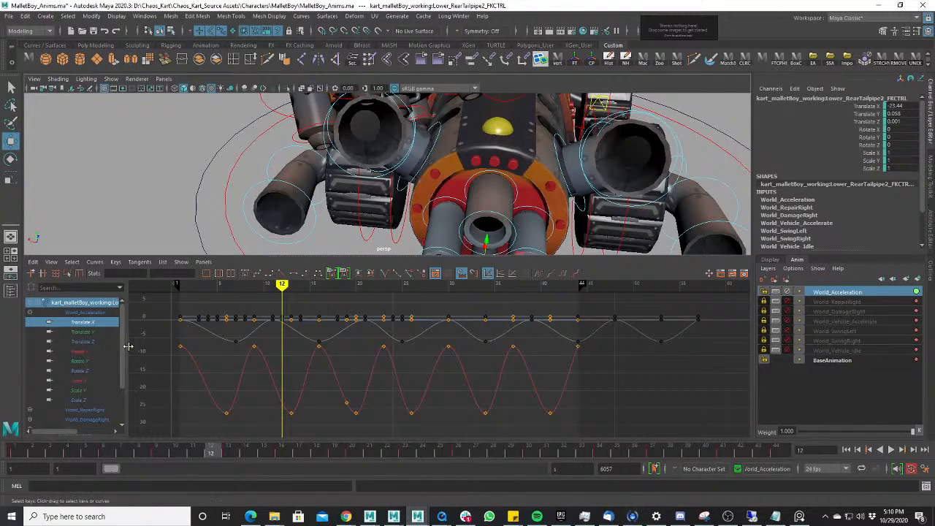
left_click(88, 325)
key("f")
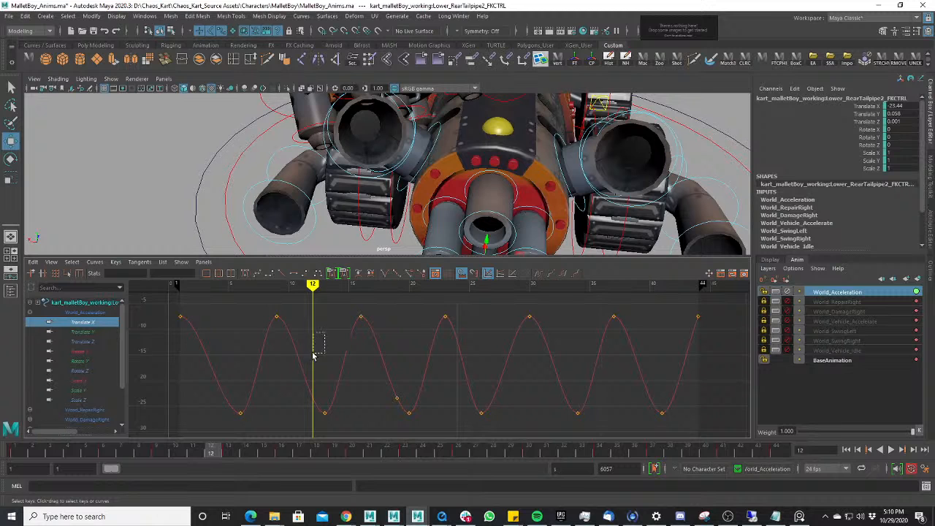
left_click_drag(313, 356, 294, 366)
middle_click_drag(293, 363, 292, 339)
key("ctrl+z")
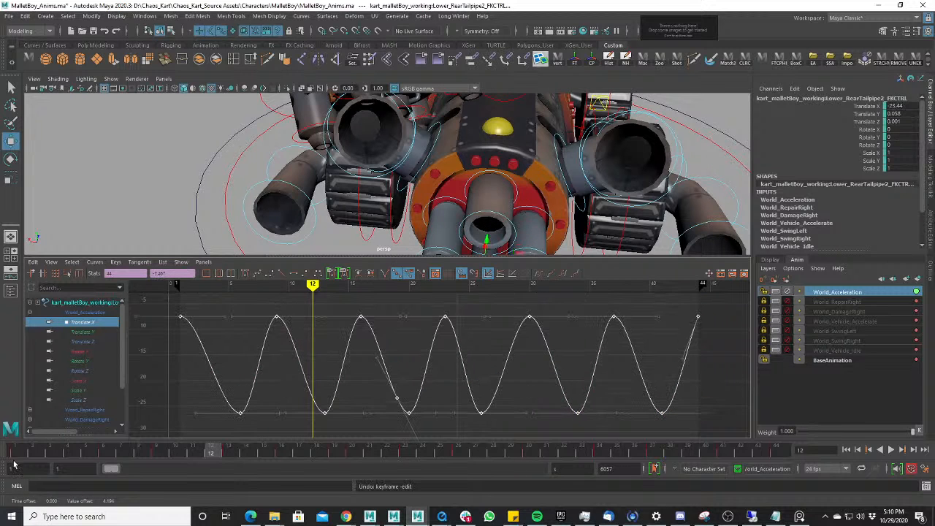
left_click(16, 450)
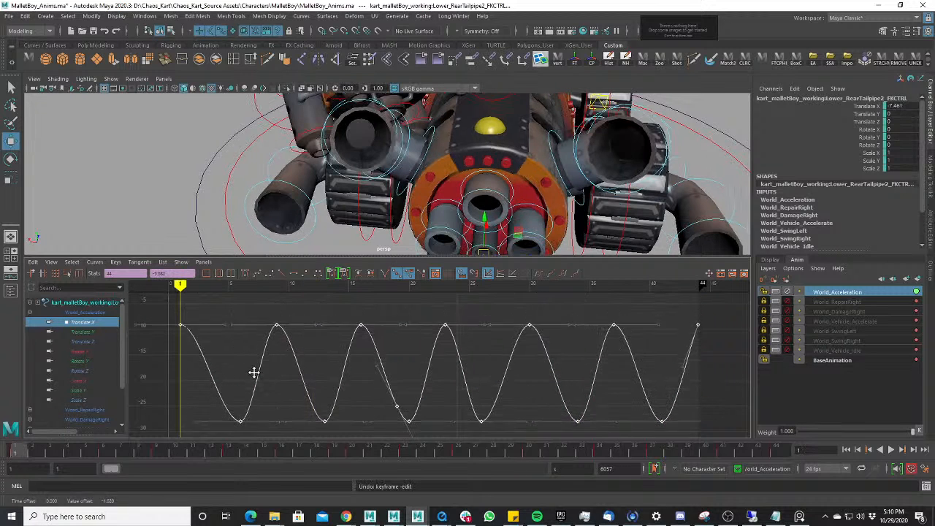
middle_click_drag(253, 372, 271, 411)
scroll(548, 148, "down", 4)
key("alt+v")
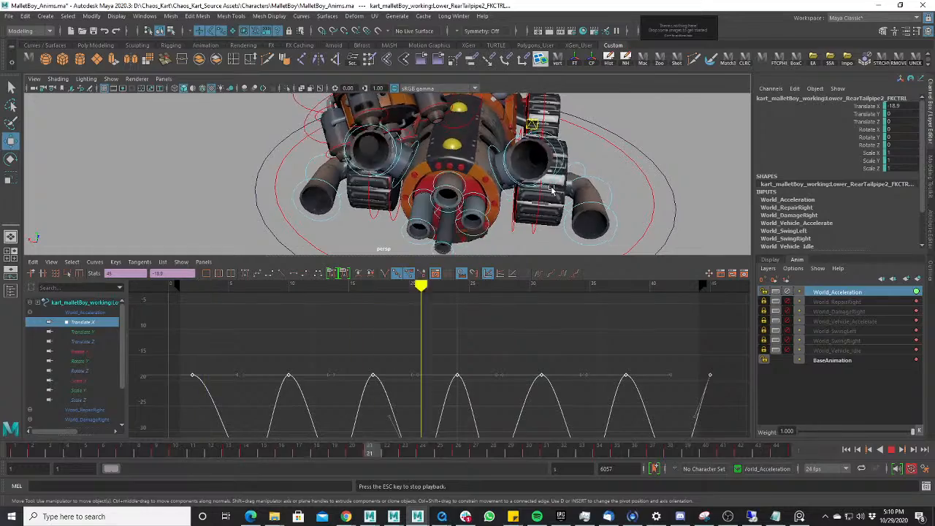
key("space")
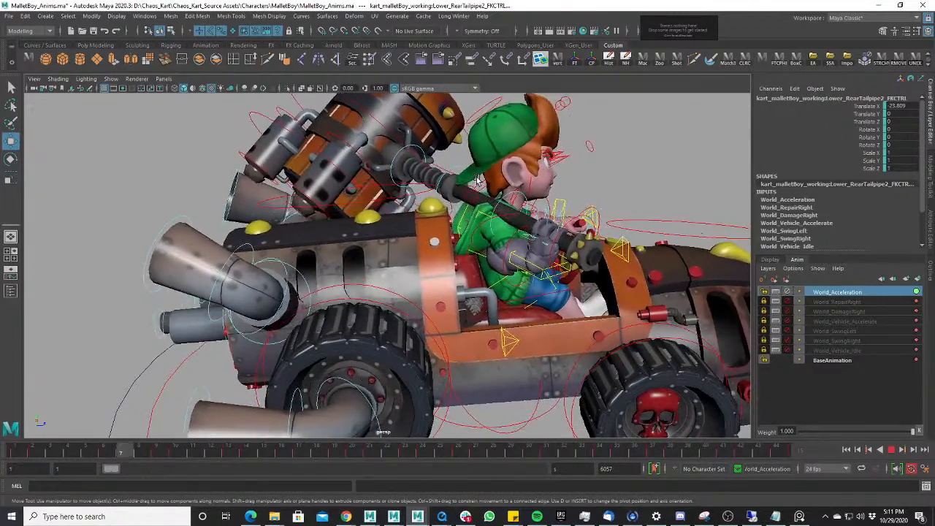
- Scale the chassis control's Rotate Z keys vertically by about 2.8 for stronger rocking, and play the loop from the side
scroll(580, 196, "down", 3)
middle_click_drag(578, 197, 580, 197, "alt")
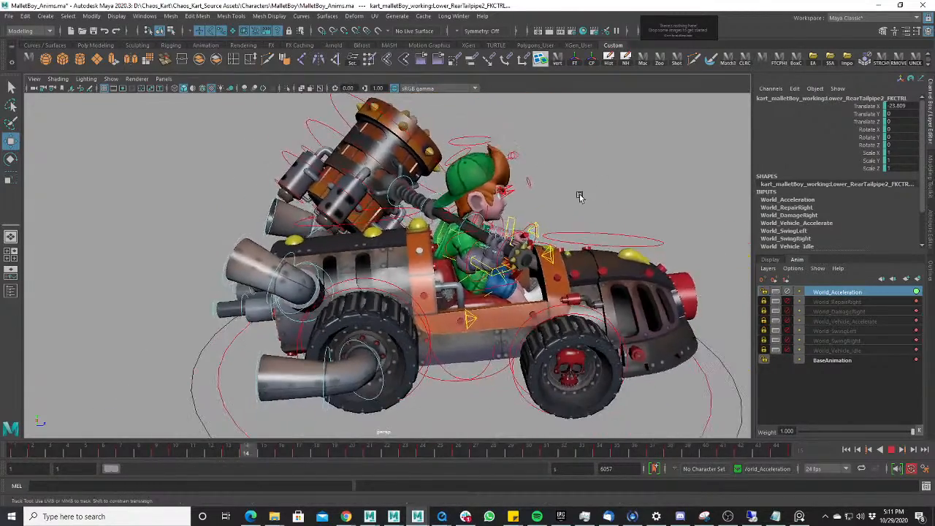
left_click(892, 449)
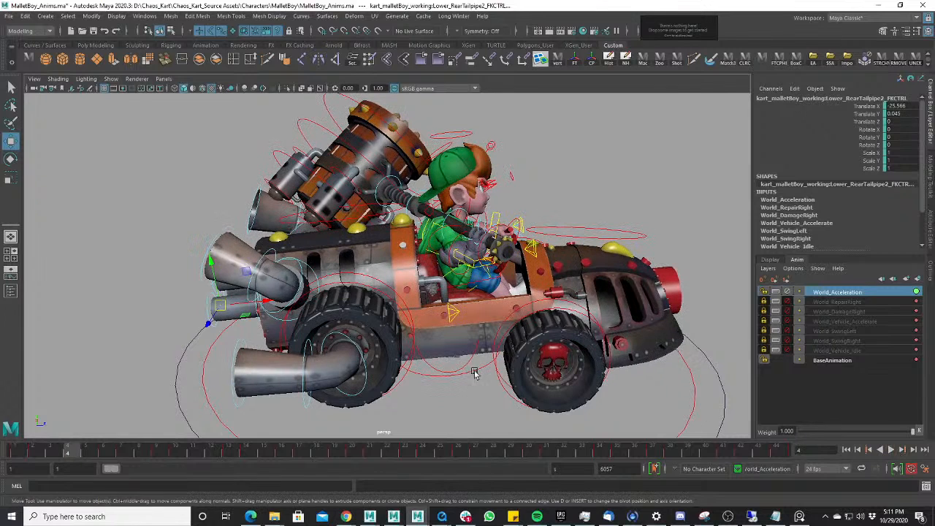
key("space")
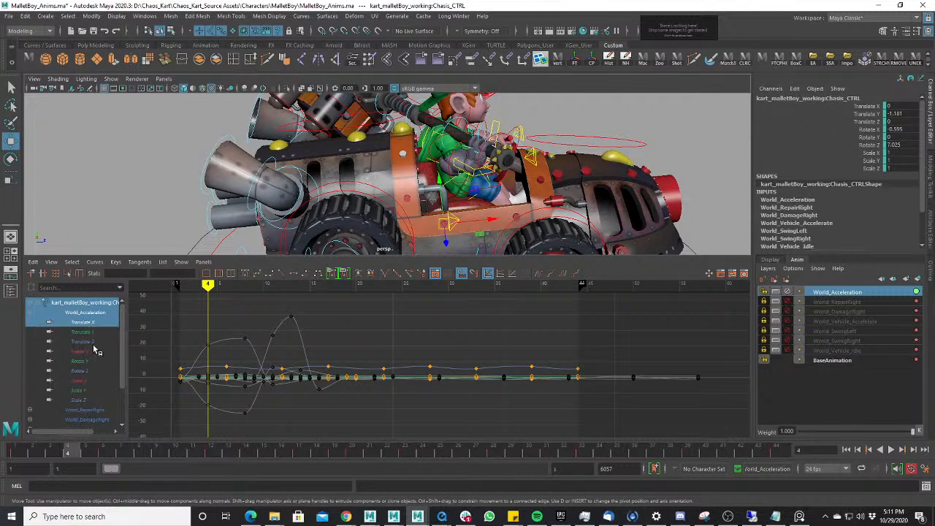
left_click(79, 371)
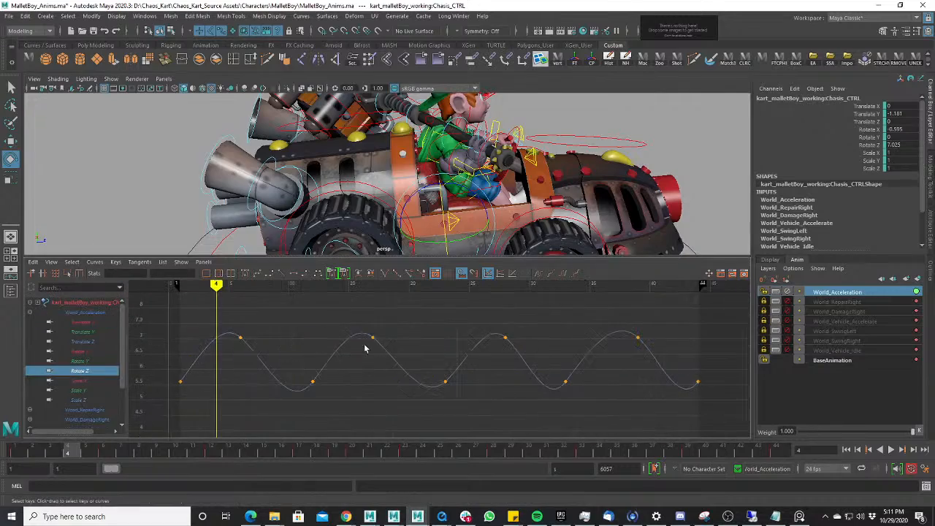
middle_click_drag(302, 352, 310, 315, "shift")
key("alt+v")
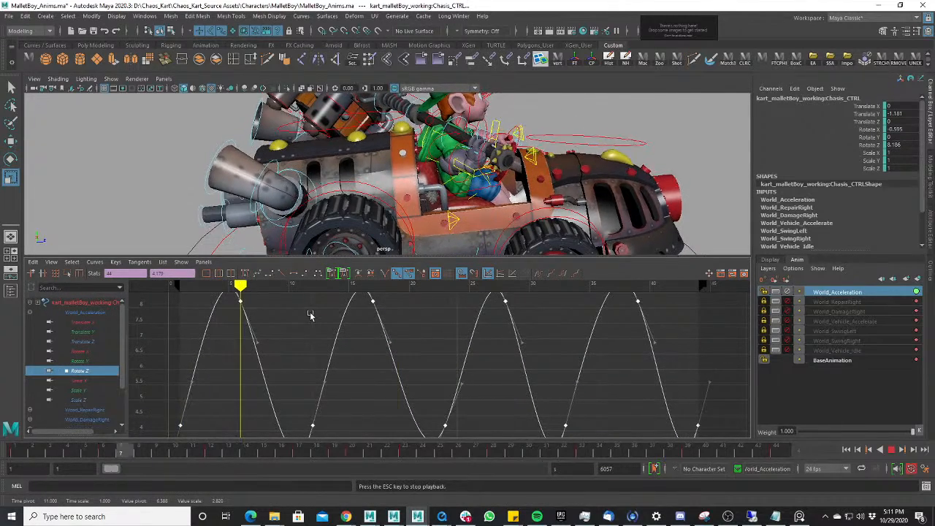
- Undo the chassis Rotate Z scaling and rescale the keys more mildly, to about 5 at the lows and 7.4 at the highs
scroll(407, 202, "down", 3)
mouse_move(432, 204)
left_mouse_down("alt")
mouse_move(519, 196)
mouse_move(449, 204)
left_mouse_up("alt")
key("space")
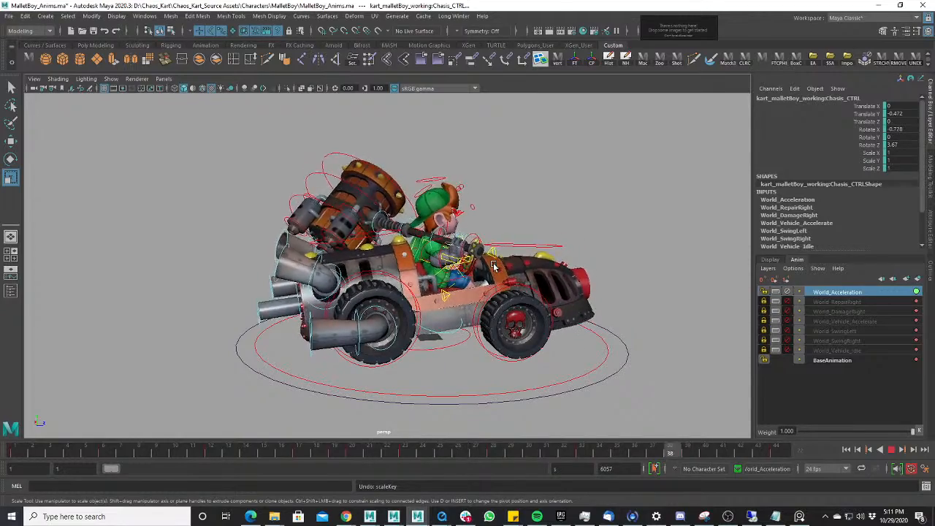
key("space")
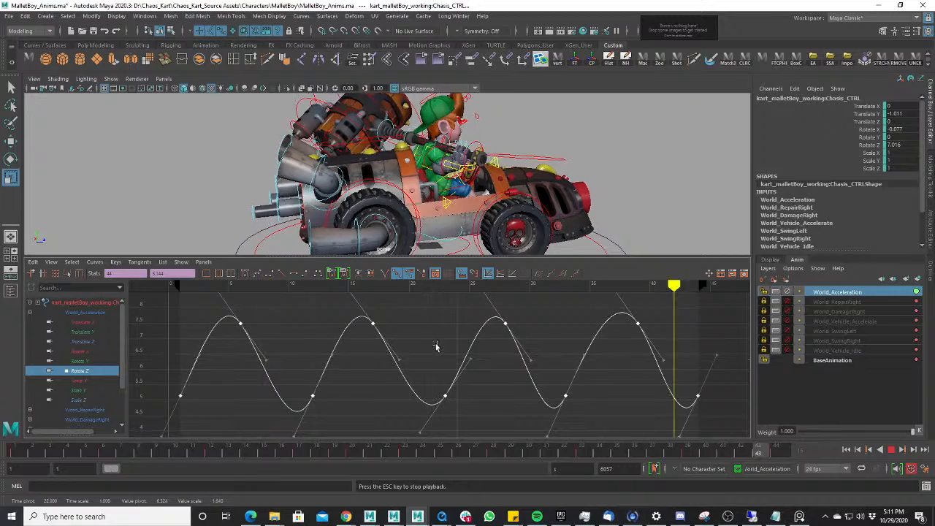
- Review the playing acceleration loop from behind the kart, stop playback, and save the scene
left_click_drag(446, 168, 492, 156, "alt")
key("space")
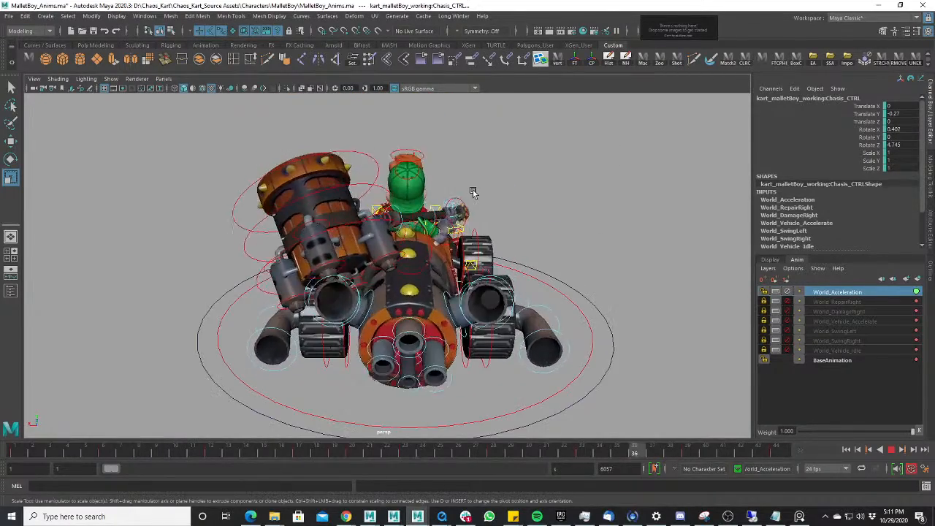
mouse_move(478, 191)
left_mouse_down("alt")
mouse_move(488, 202)
mouse_move(479, 199)
left_mouse_up("alt")
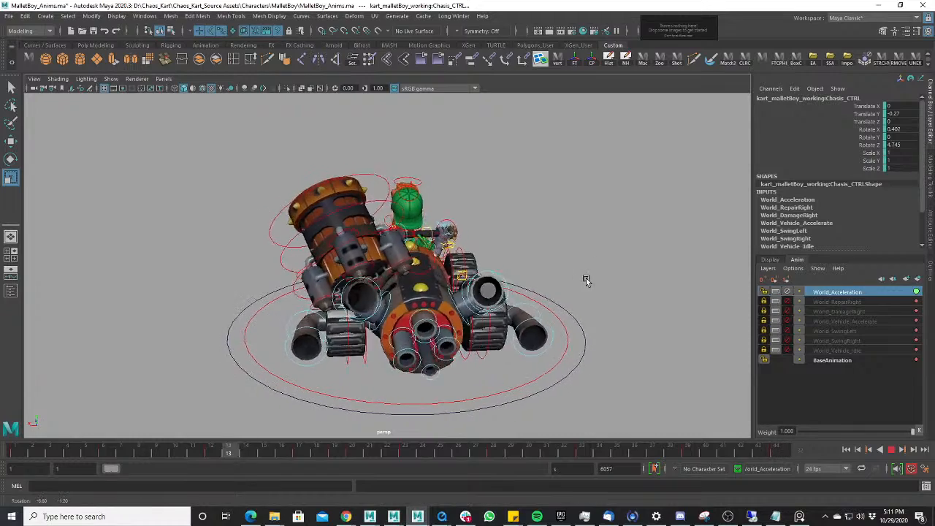
left_click(891, 450)
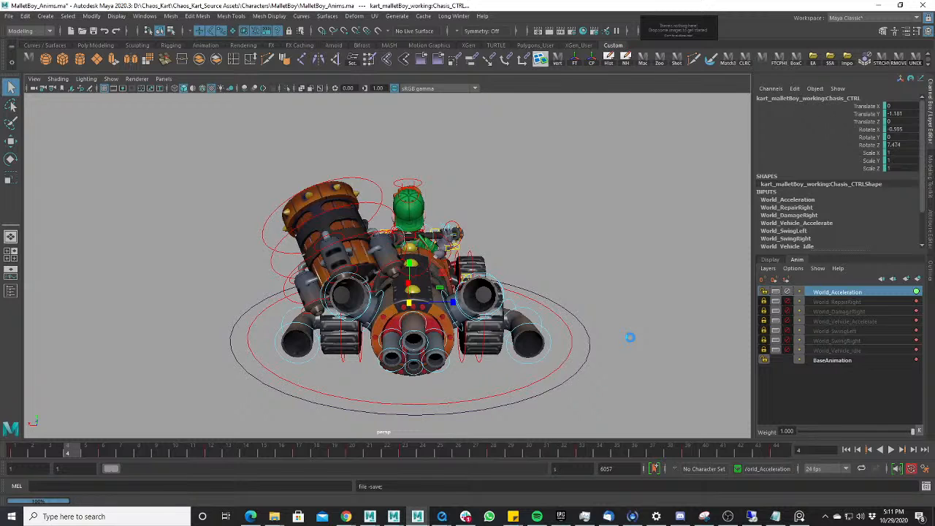
key("r")
- Switch the active animation layer from World_Acceleration to World_SwingRight and end the playback range at frame 29
left_click(788, 292)
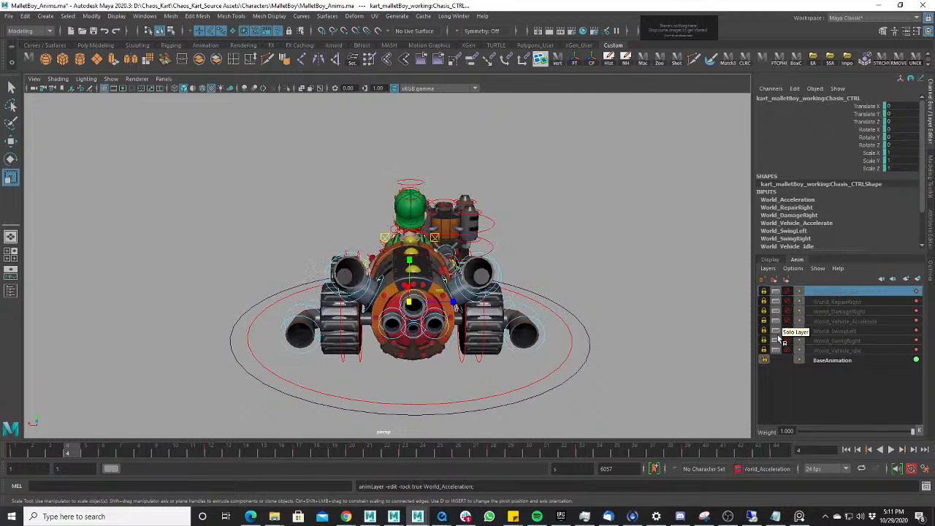
left_click(787, 341)
left_click(833, 341)
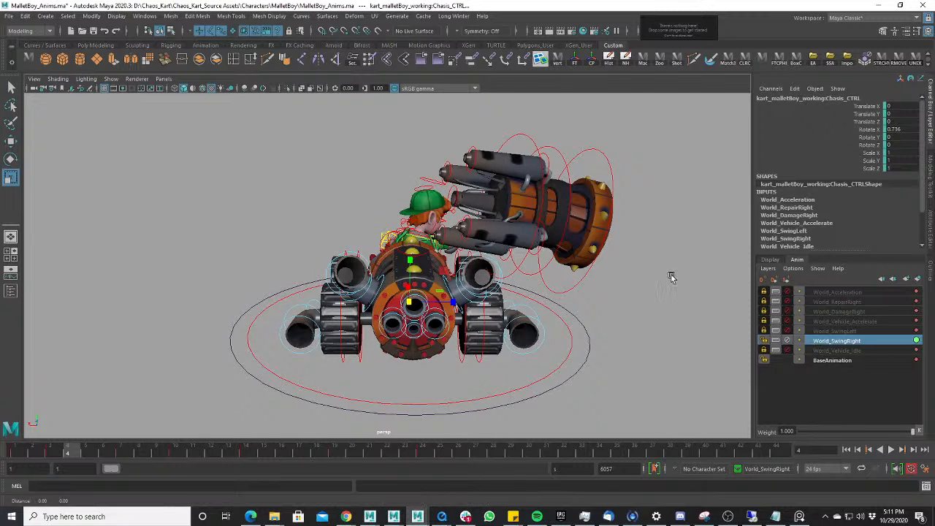
middle_click_drag(671, 277, 679, 299, "alt")
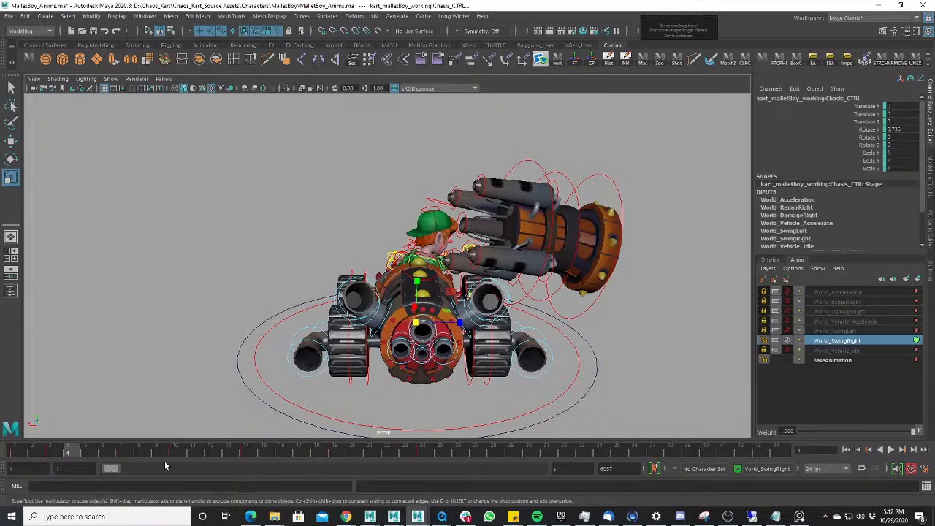
key("alt+v")
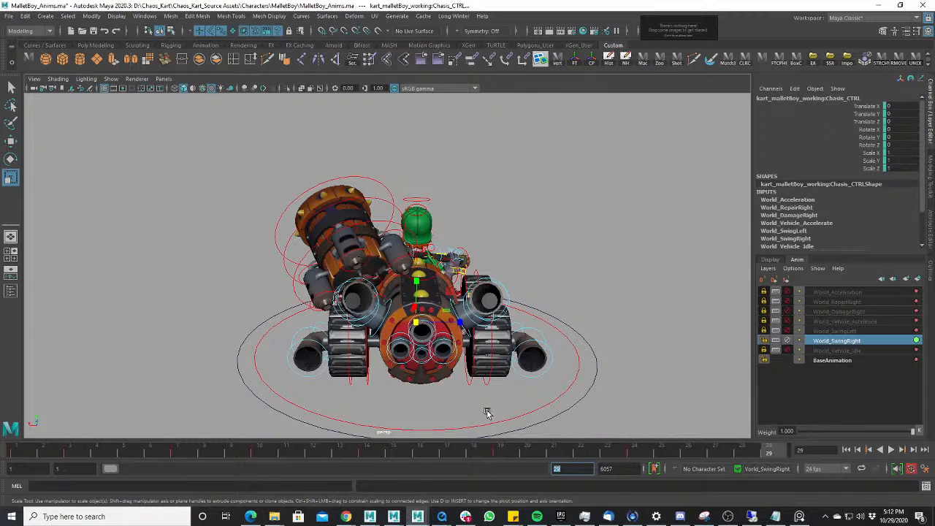
left_click_drag(504, 283, 504, 287)
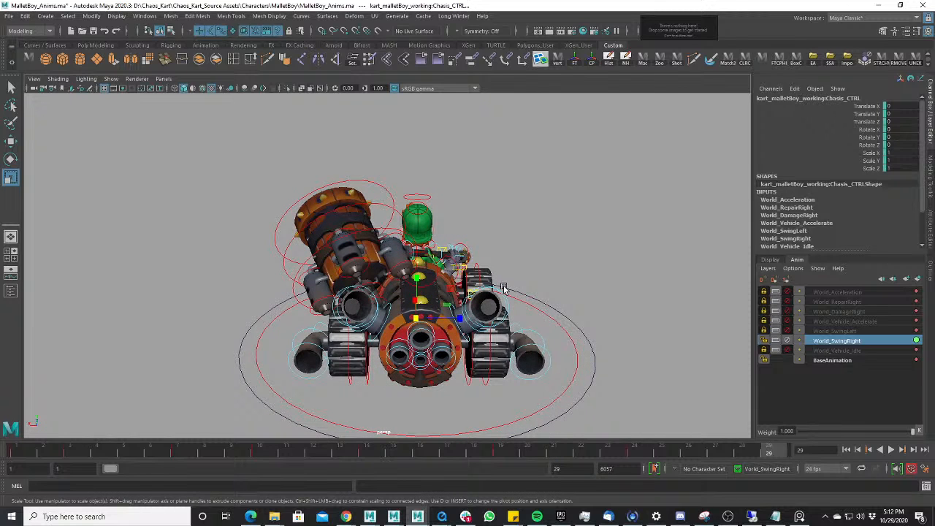
left_click(23, 451)
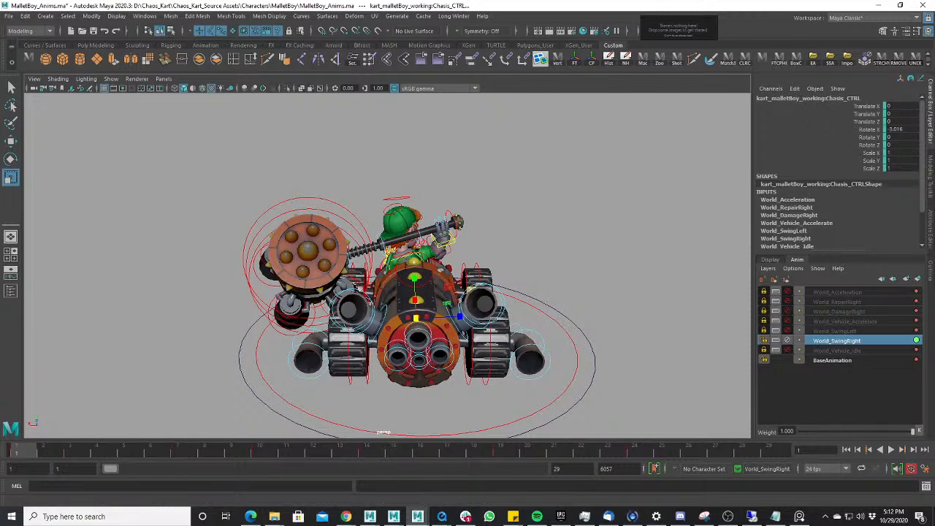
- Hide the NURBS curves in the viewport and play the World_SwingRight animation
left_click(110, 79)
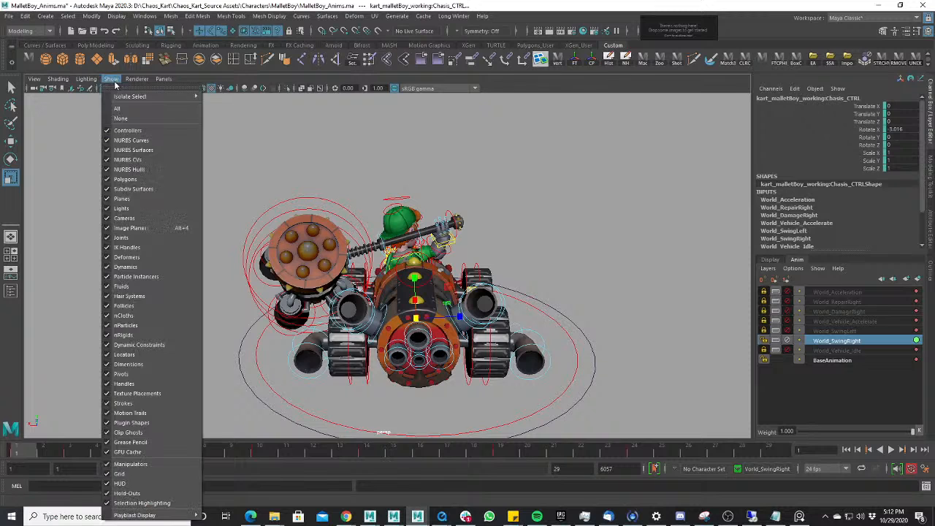
left_click(143, 140)
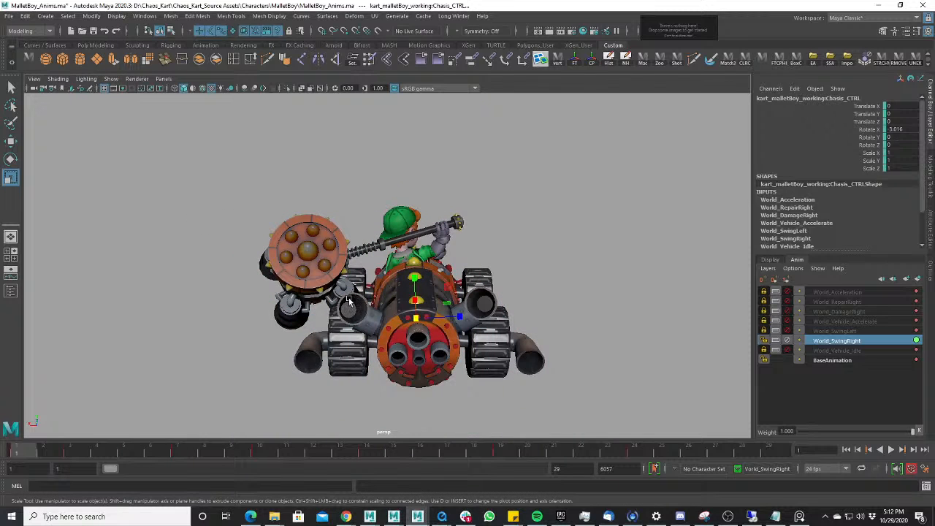
left_click(895, 450)
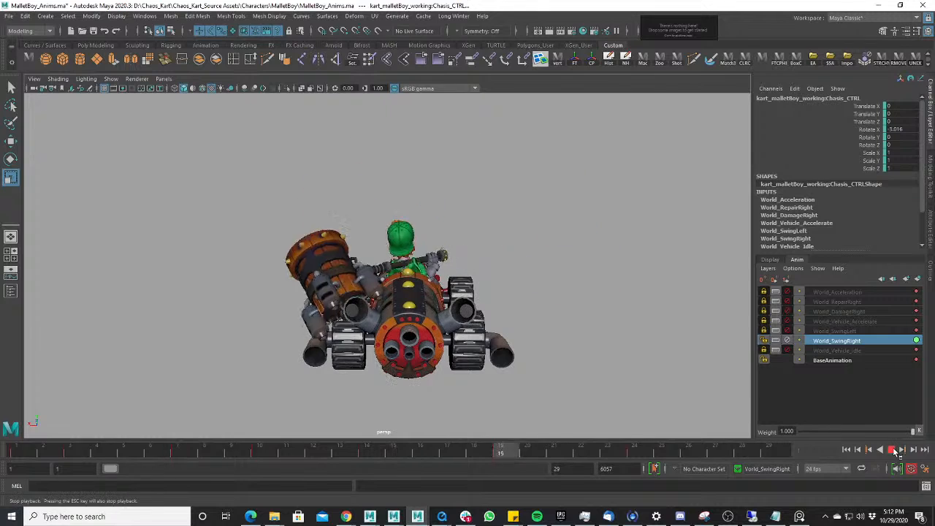
- Scrub through the right mallet swing to frame 14 and replay it from the first frame
left_click(28, 457)
key("alt+v")
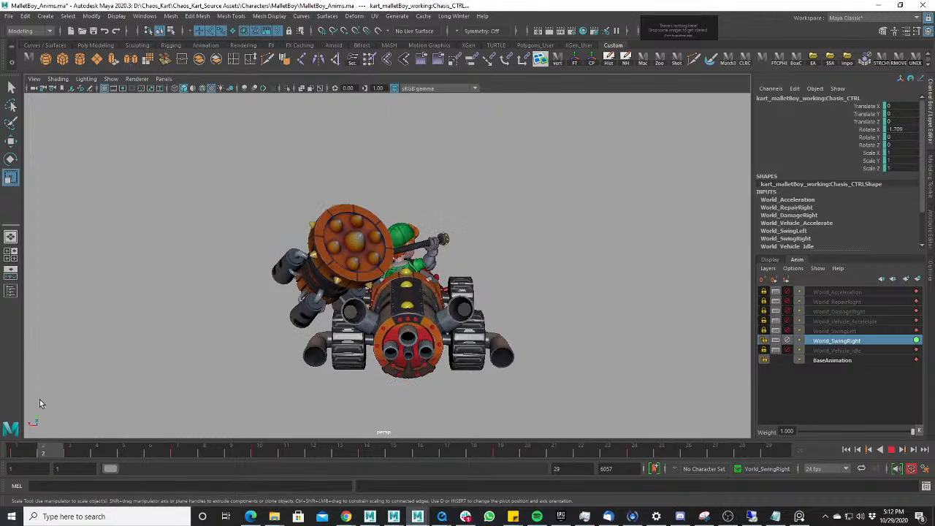
left_click_drag(162, 446, 361, 461)
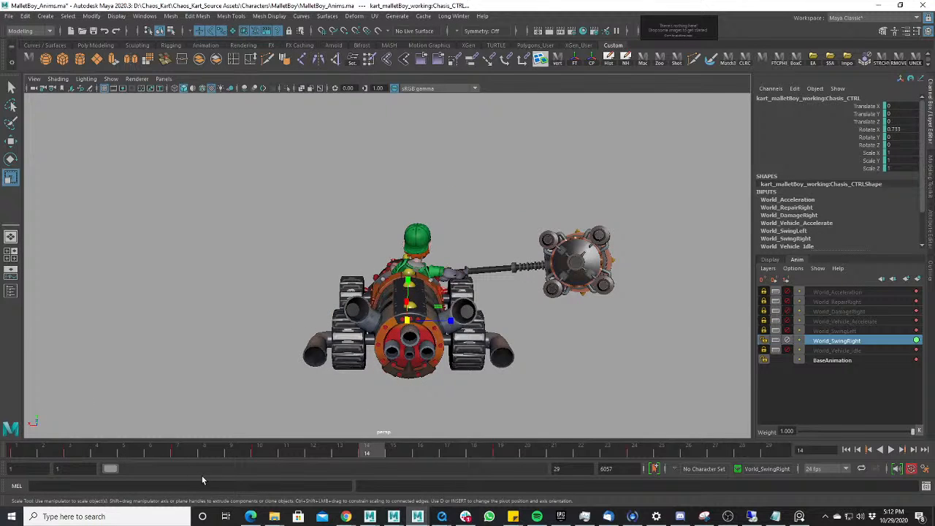
left_click(30, 452)
key("alt+v")
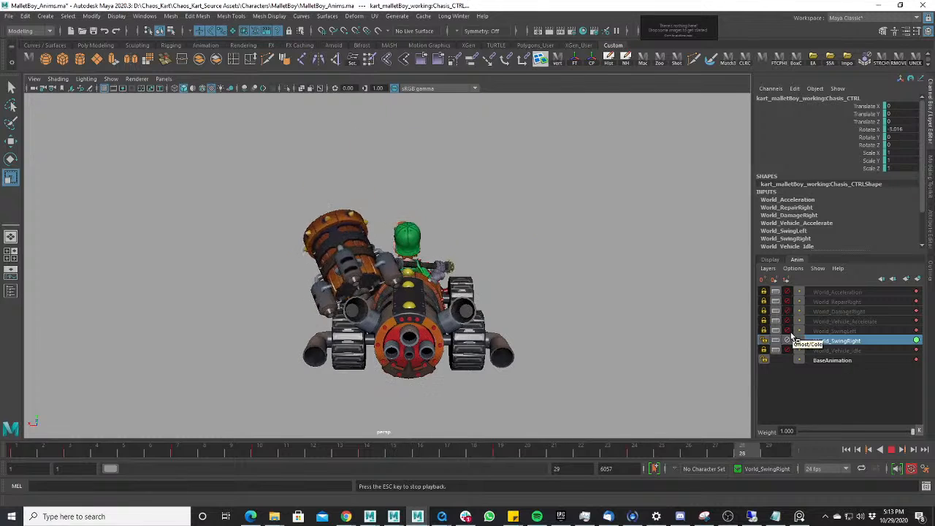
- Mute World_SwingRight, enable World_SwingLeft, and review the left mallet swing by scrubbing and playing it
left_click(764, 341)
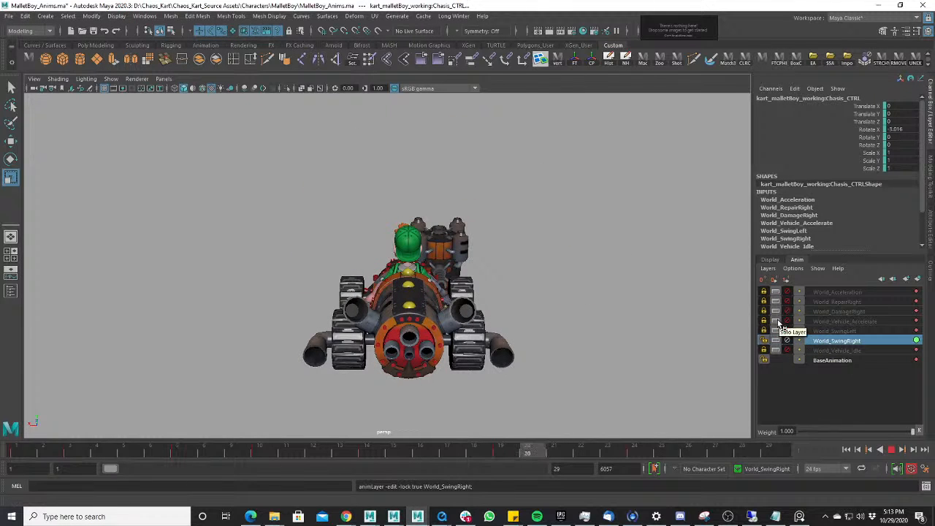
left_click(788, 332)
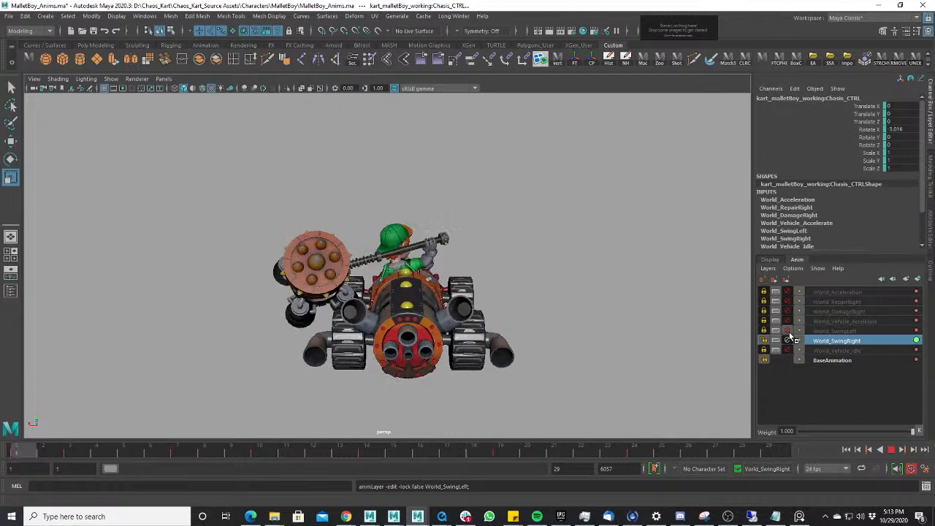
left_click(893, 449)
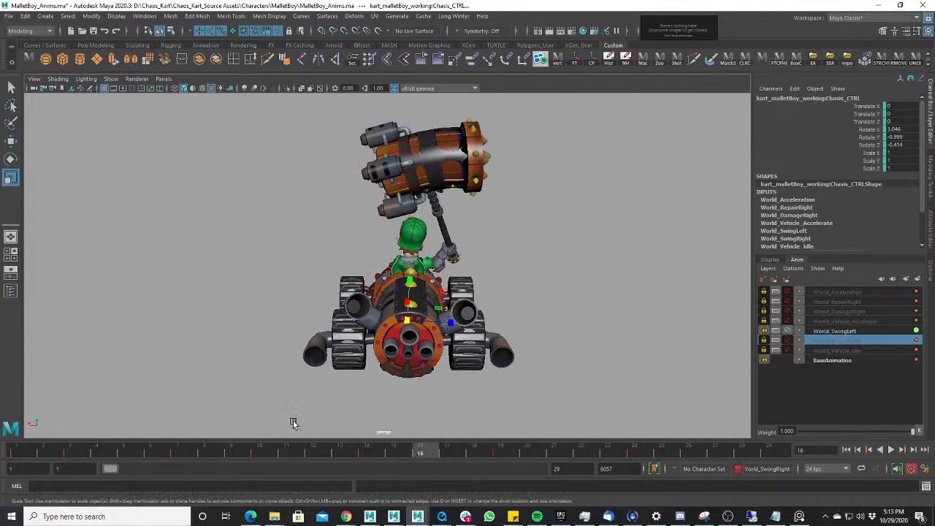
mouse_move(144, 456)
left_mouse_down()
mouse_move(248, 460)
mouse_move(186, 459)
mouse_move(213, 464)
left_mouse_up()
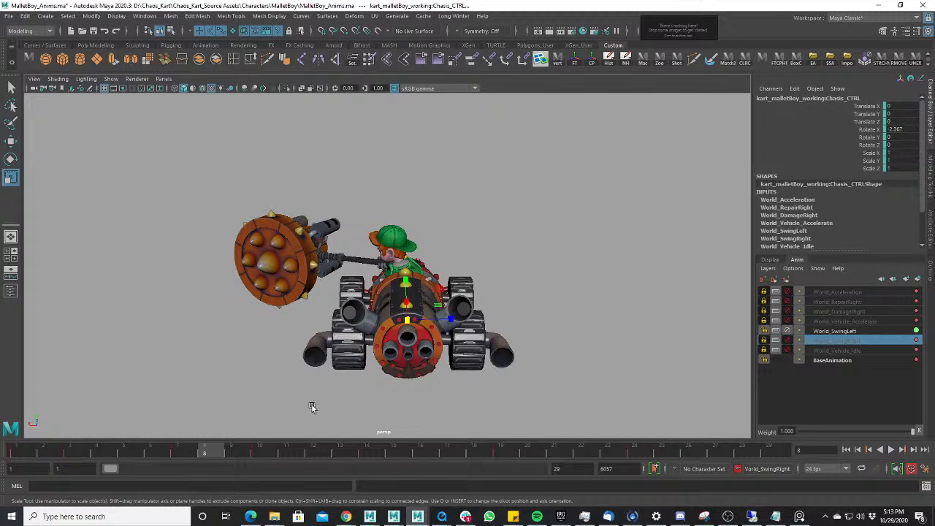
mouse_move(204, 459)
left_mouse_down()
mouse_move(126, 462)
mouse_move(220, 463)
mouse_move(32, 457)
mouse_move(70, 459)
left_mouse_up()
mouse_move(98, 431)
left_mouse_down()
mouse_move(240, 428)
mouse_move(1, 436)
left_mouse_up()
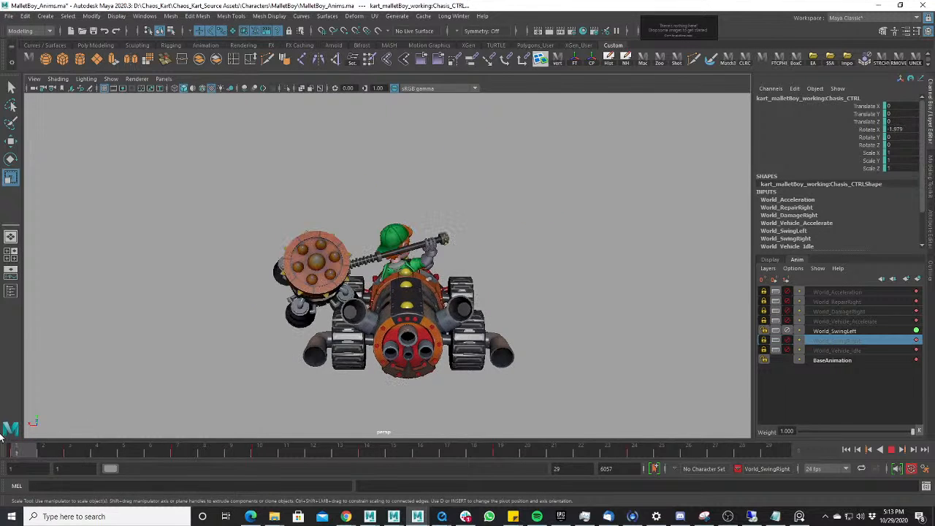
- Switch back from World_SwingLeft to World_SwingRight and scrub the swing from frame 1 to frame 20
left_click(798, 341)
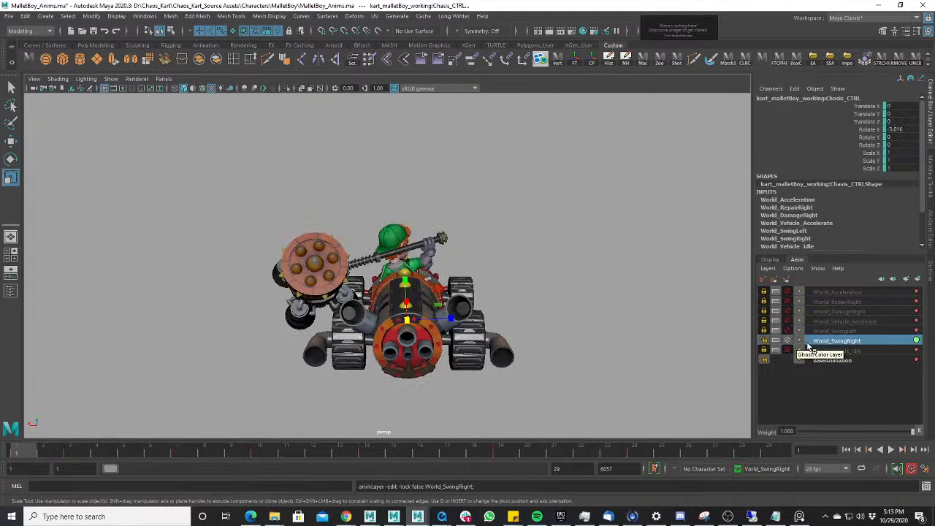
mouse_move(77, 458)
left_mouse_down()
mouse_move(52, 453)
mouse_move(267, 459)
mouse_move(71, 479)
mouse_move(51, 494)
mouse_move(222, 492)
mouse_move(23, 489)
mouse_move(54, 485)
mouse_move(29, 475)
left_mouse_up()
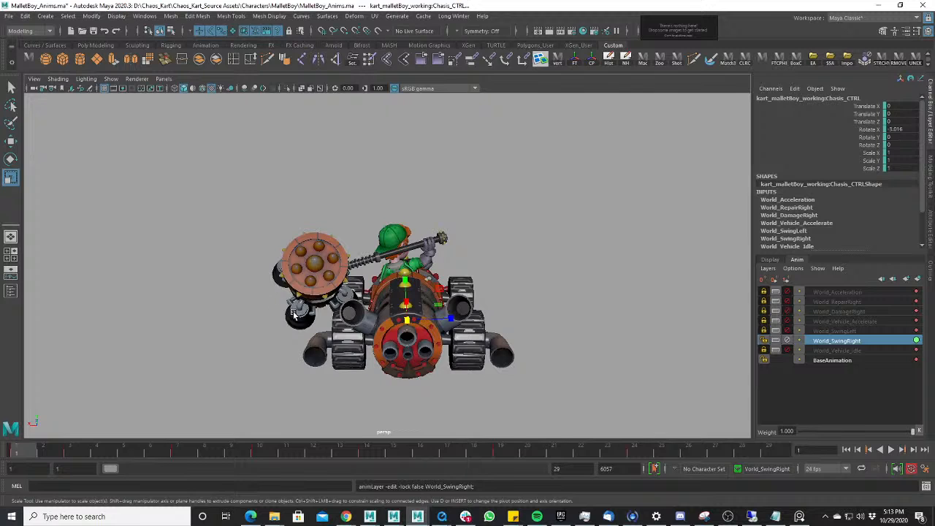
mouse_move(37, 453)
left_mouse_down()
mouse_move(91, 452)
mouse_move(4, 457)
mouse_move(154, 452)
mouse_move(31, 447)
left_mouse_up()
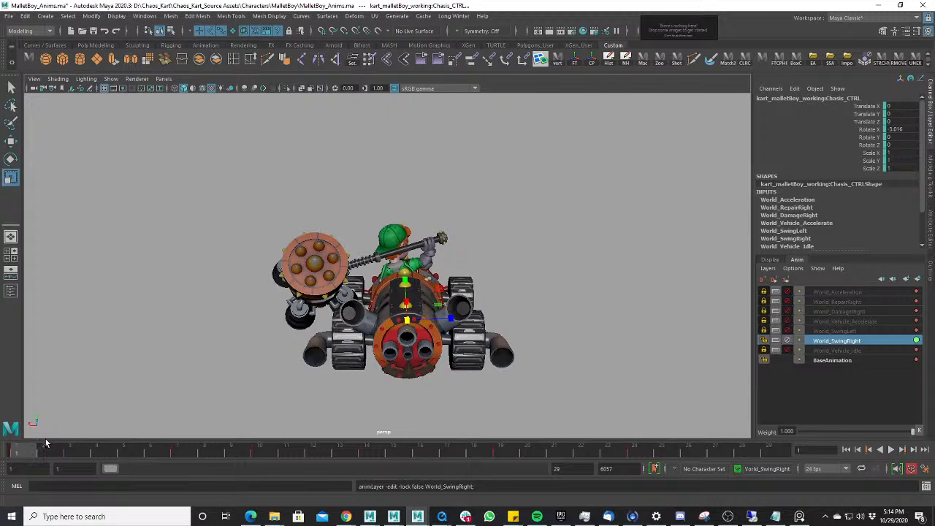
left_click_drag(40, 449, 526, 490)
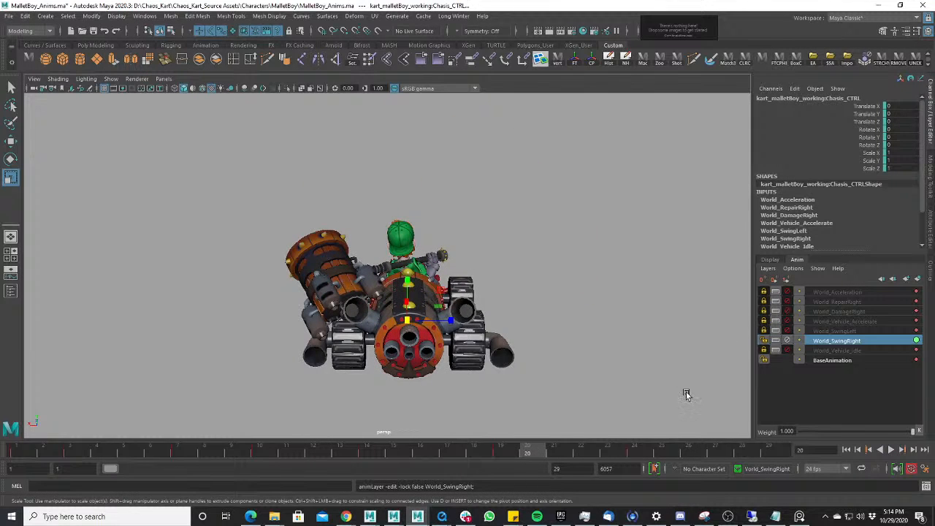
- Mute World_SwingRight, enable and select World_Vehicle_Accelerate, and briefly play that layer
left_click(788, 341)
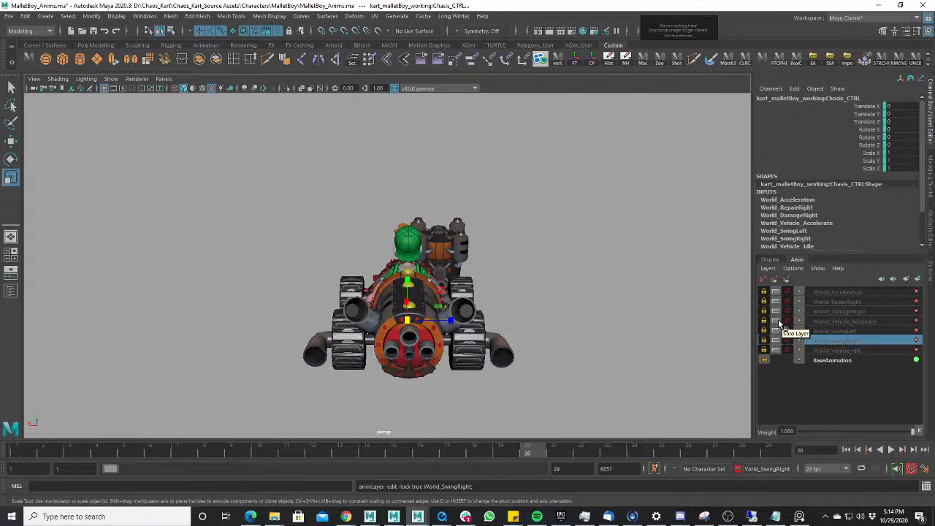
left_click(788, 321)
left_click(822, 322)
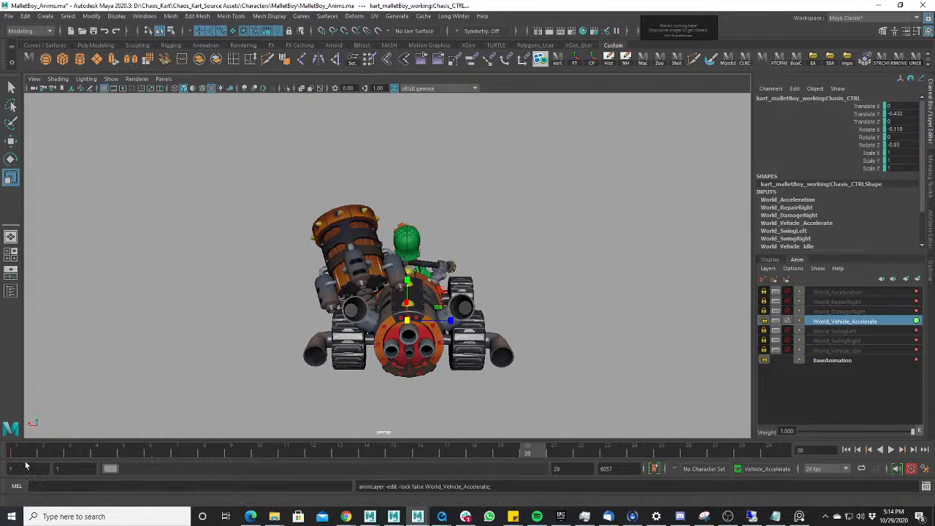
key("alt+v")
key("alt+v")
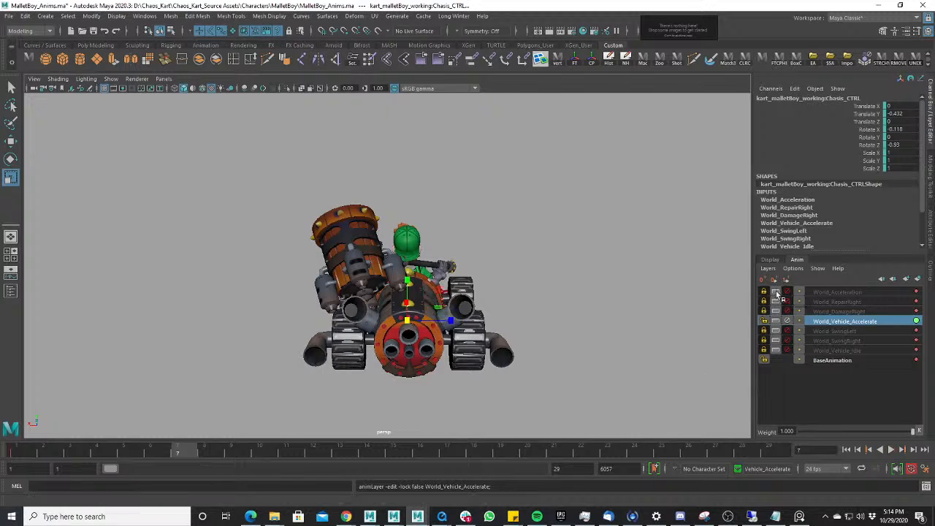
- Mute World_Vehicle_Accelerate, then enable and select the World_Acceleration layer
left_click(788, 322)
left_click(788, 292)
left_click(837, 292)
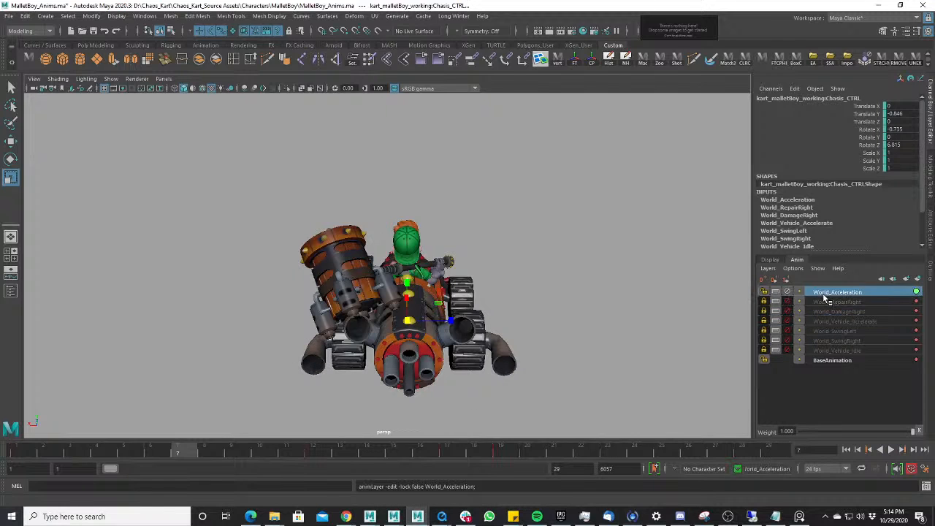
- Set the playback range to end at frame 44 and play the World_Acceleration loop from behind the kart
left_click_drag(38, 450, 843, 463)
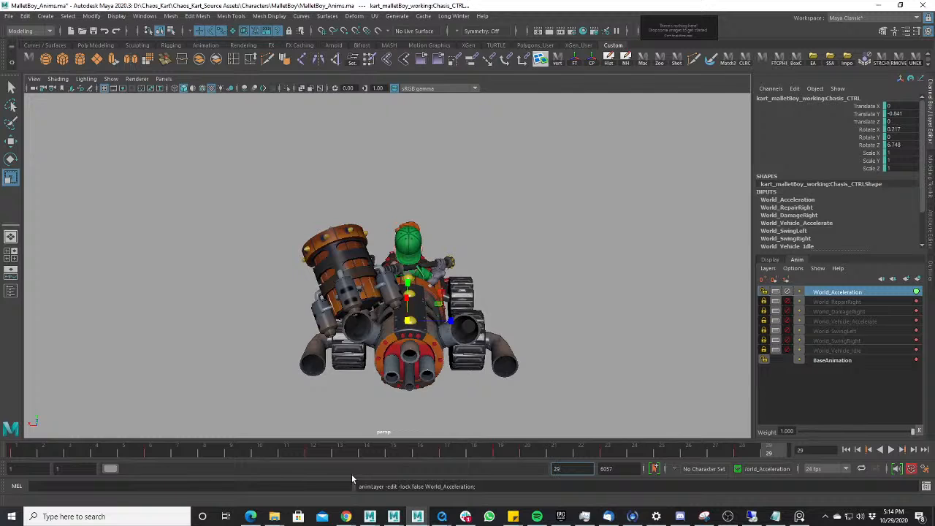
type("60")
key("Return")
type("50")
key("Return")
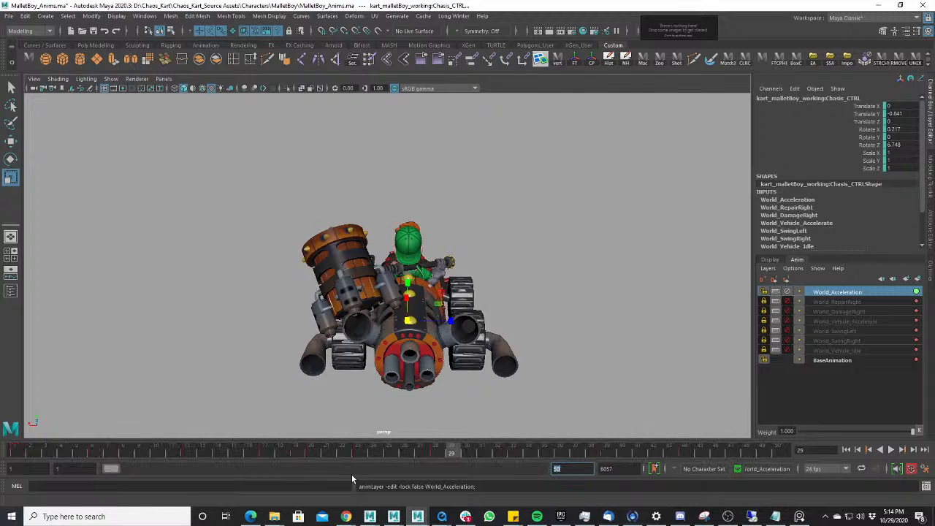
key("alt+v")
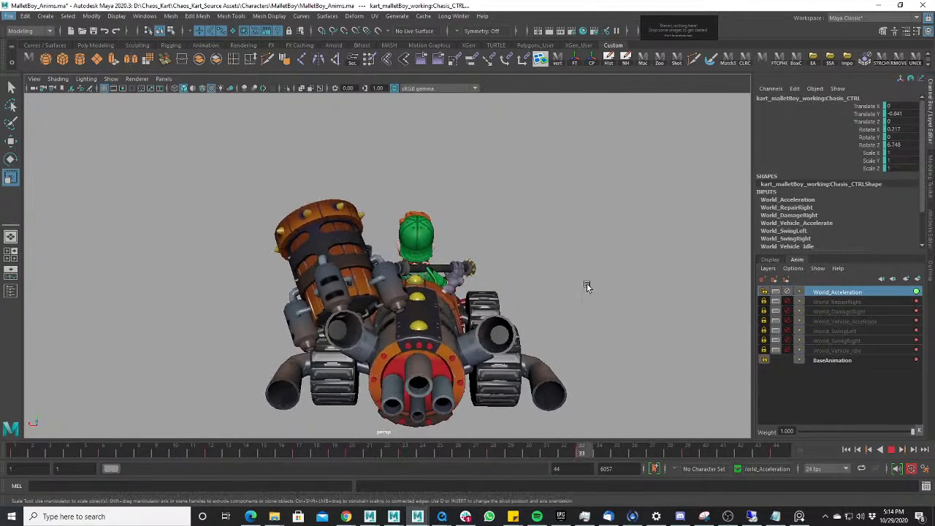
left_click_drag(586, 284, 588, 293, "alt")
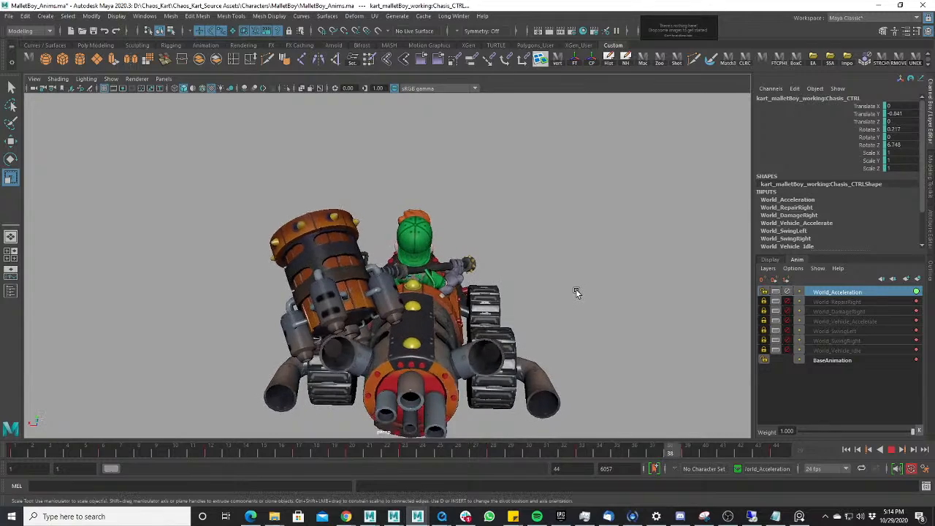
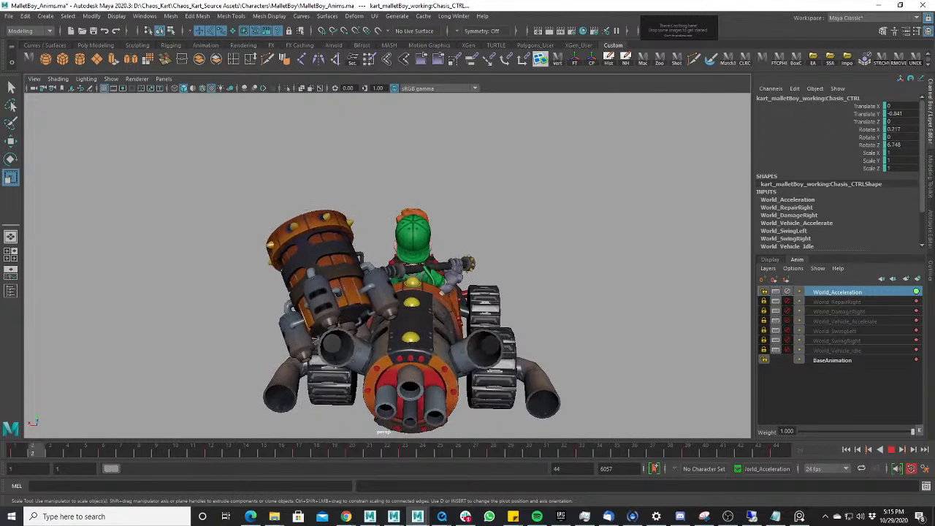
- Stop the loop playback and turn on NURBS curve display so the rig controls show in the viewport
left_click(892, 452)
scroll(578, 371, "up", 3)
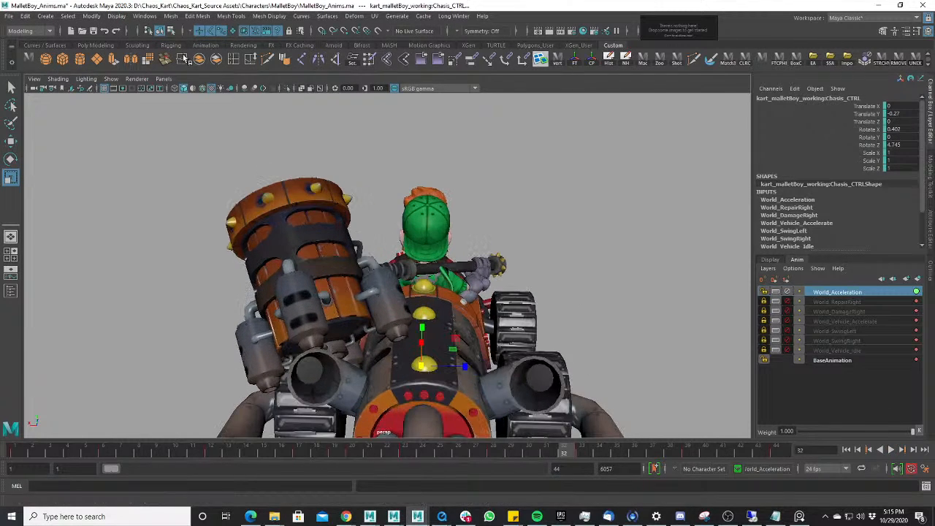
left_click(111, 79)
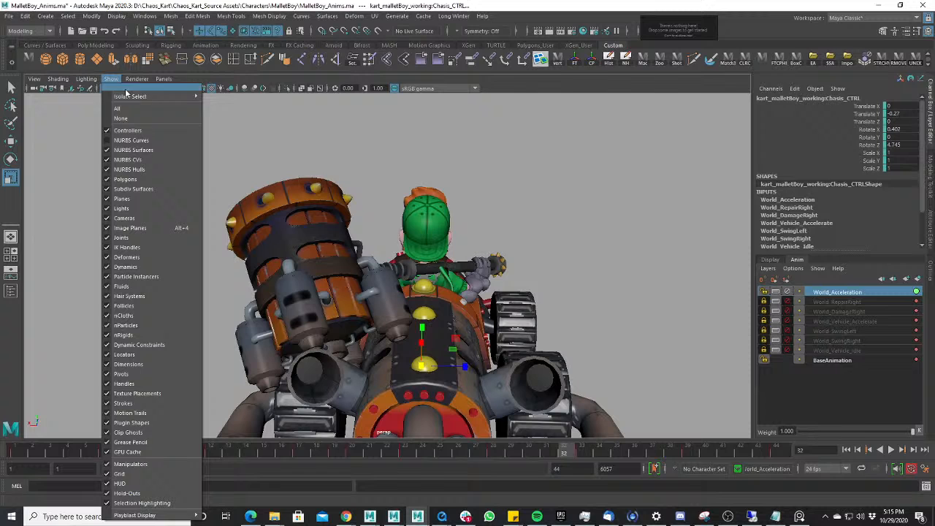
left_click(135, 140)
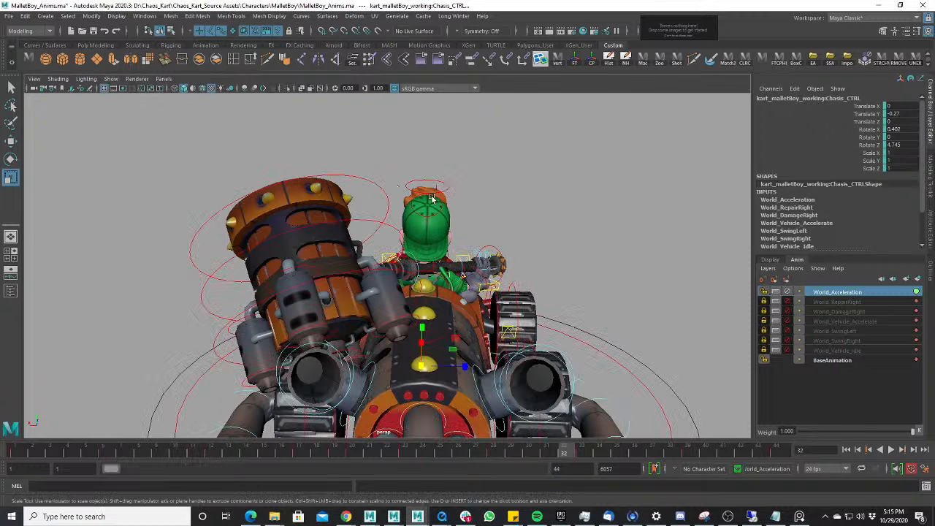
- Select the character's head control and delete the two adjacent mid-loop keys near frame 20 from its Rotate Y animation curve
left_click(445, 192)
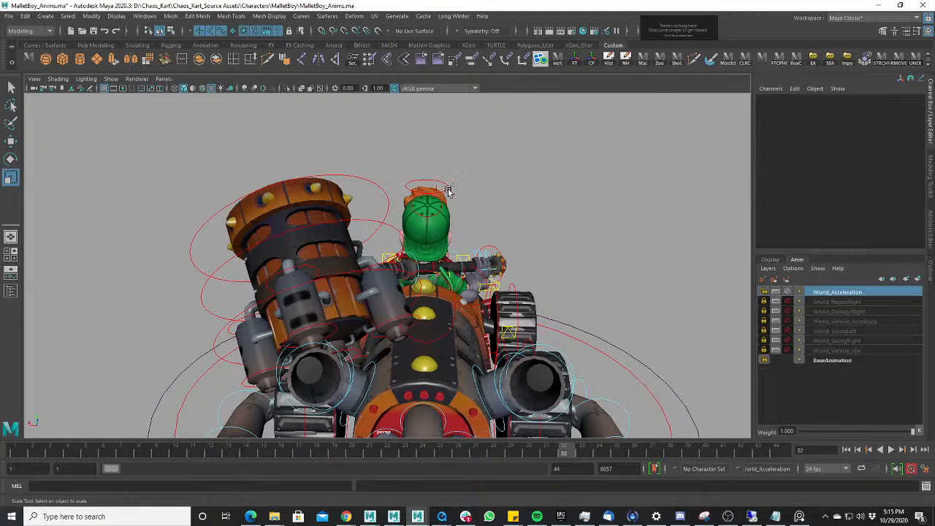
left_click(448, 192)
key("space")
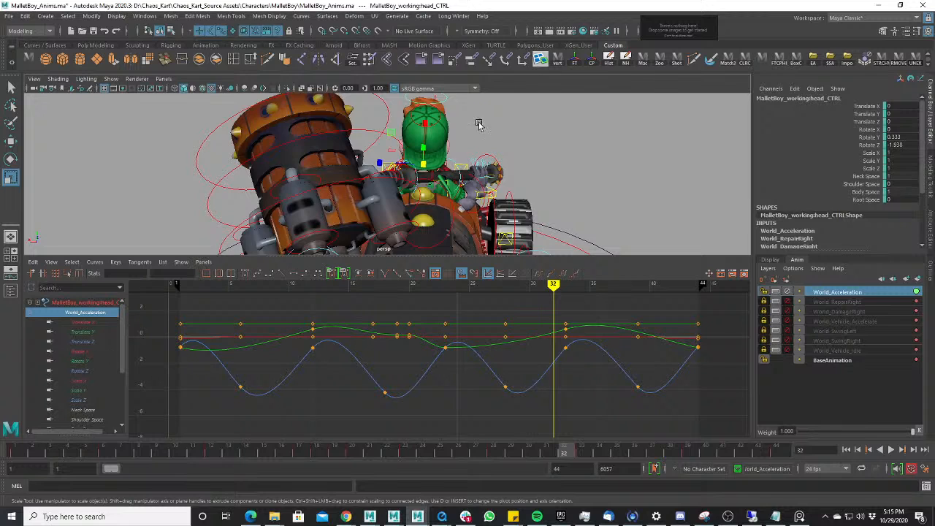
scroll(479, 124, "down", 3)
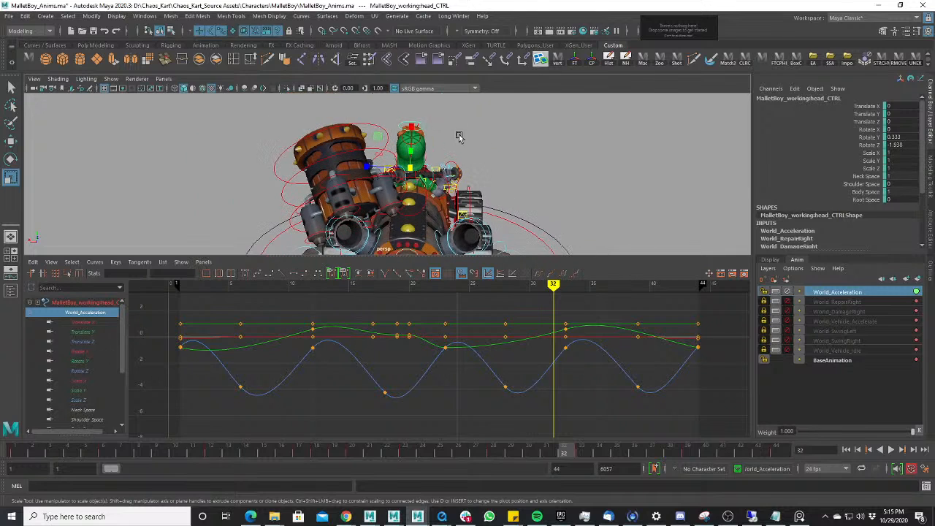
left_click(78, 362)
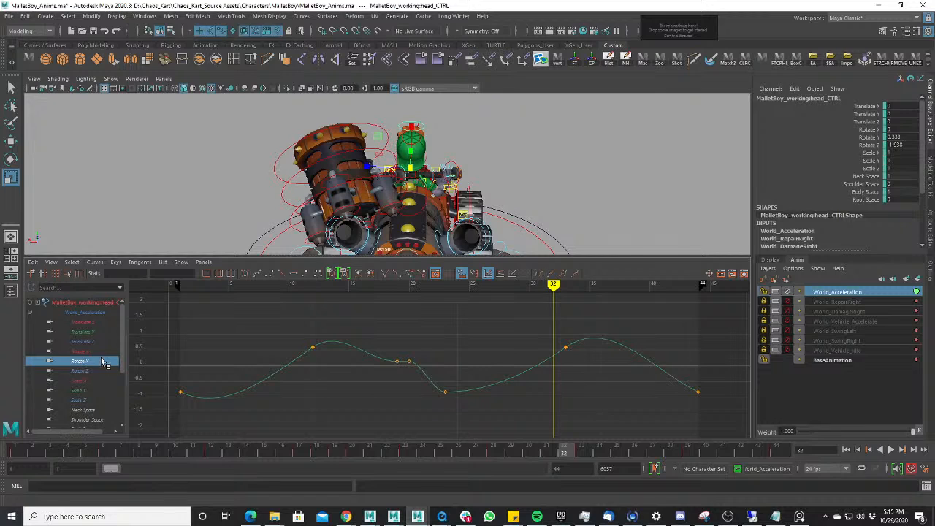
left_click_drag(426, 375, 428, 377)
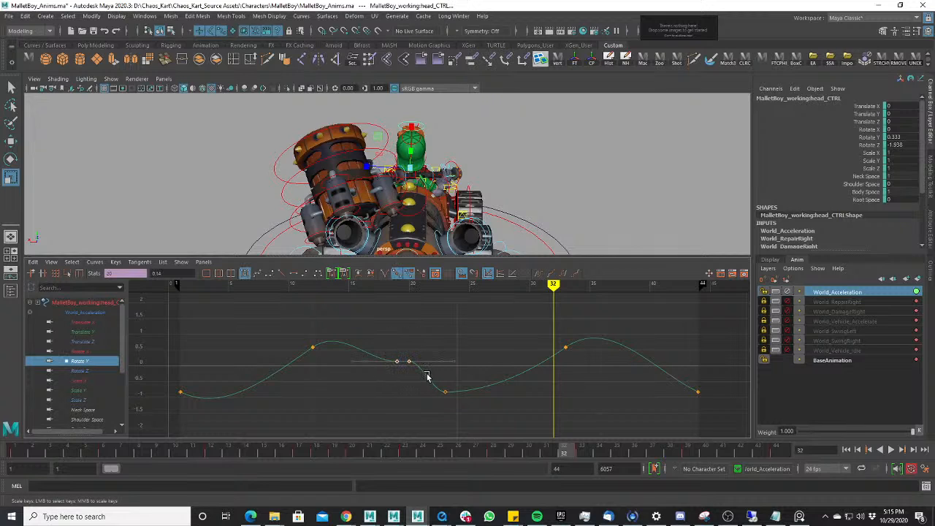
key("Delete")
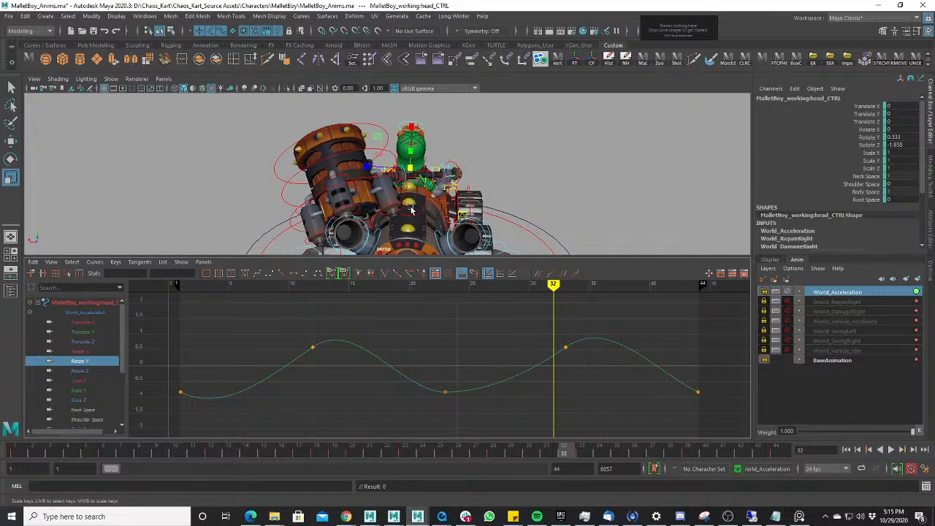
- Slope the tangents of the head's Rotate Y key at frame 23 downward so the curve flows smoothly through it
left_click(463, 384)
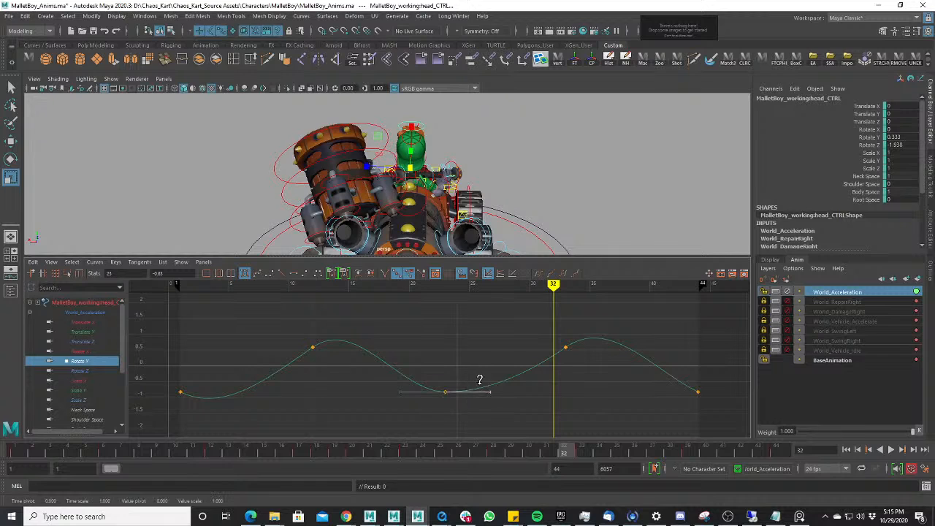
middle_click_drag(481, 385, 480, 408)
key("ctrl+z")
key("w")
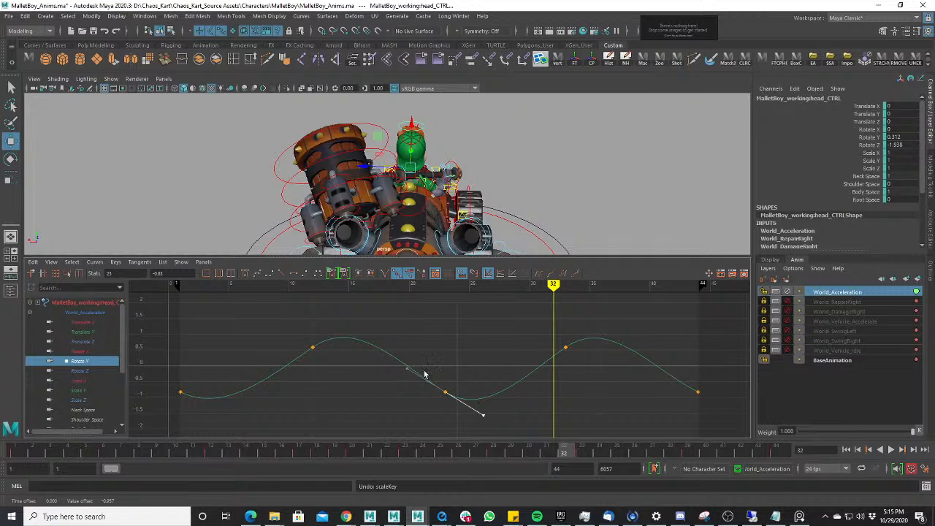
key("e")
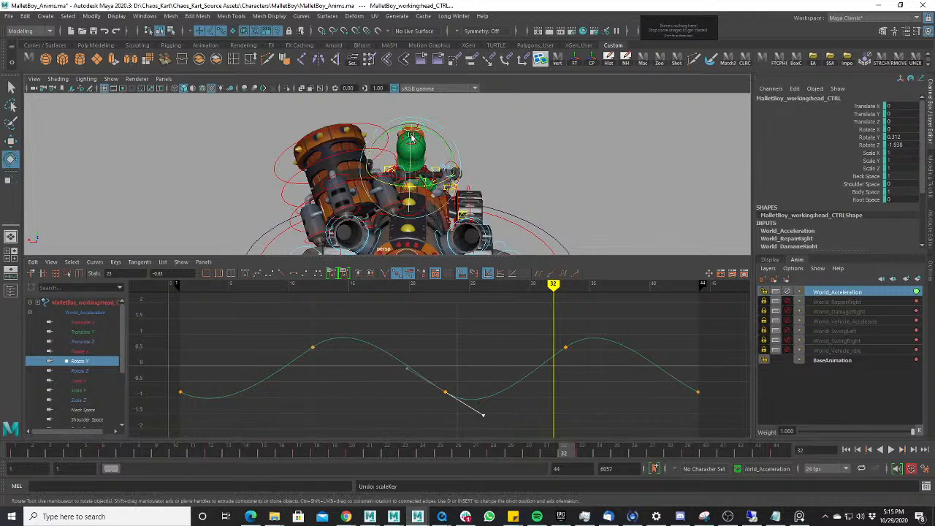
- Scale up the values of all the head's Rotate Y keys to exaggerate the side-to-side motion, checking it in playback
left_click(382, 347)
key("r")
middle_click_drag(458, 363, 460, 345)
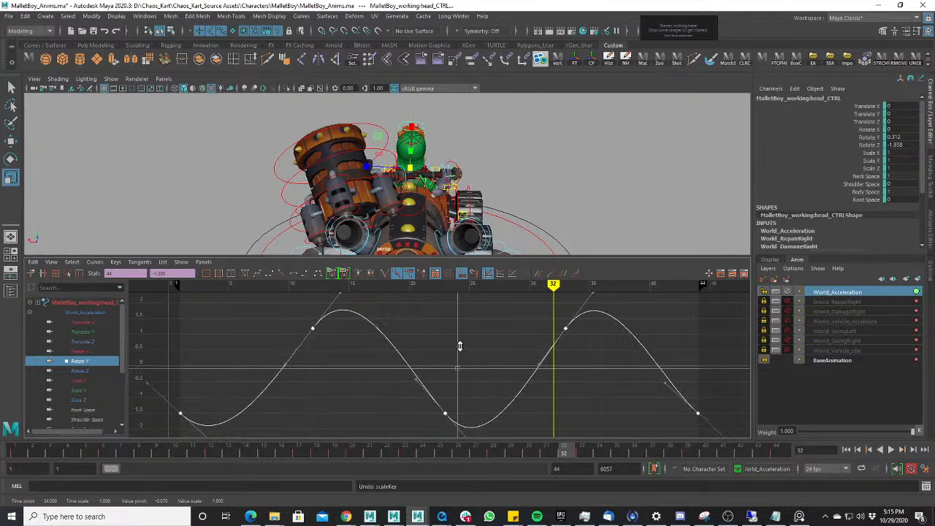
key("alt+v")
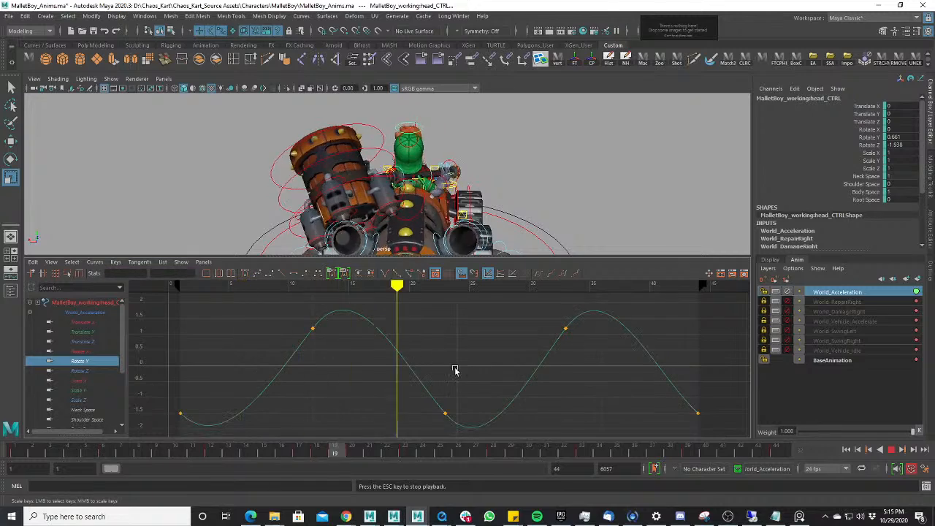
left_click_drag(384, 318, 373, 350)
middle_click_drag(465, 367, 460, 332)
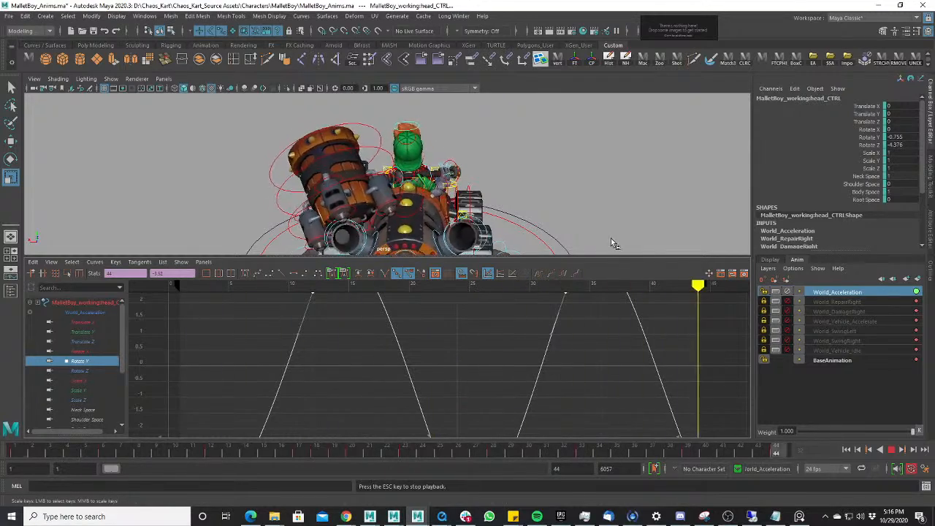
- Return to the full perspective view and review the World_Acceleration loop's head motion from behind the kart, near and far
key("space")
scroll(605, 239, "up", 5)
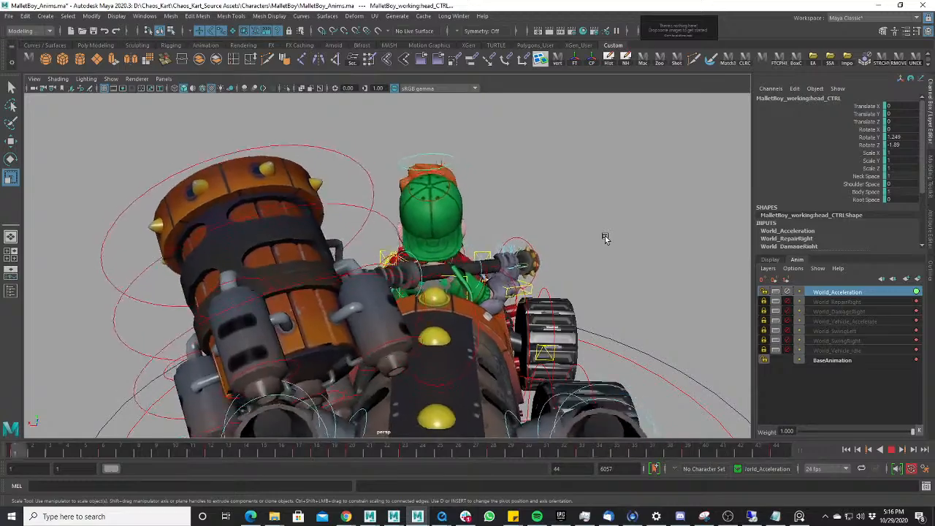
scroll(604, 241, "down", 2)
scroll(592, 262, "down", 4)
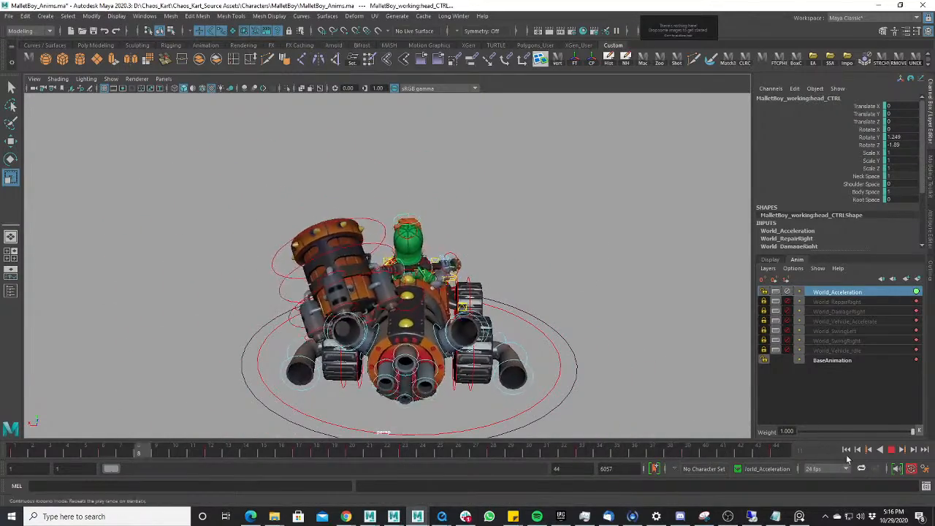
scroll(634, 371, "up", 3)
middle_click_drag(633, 363, 597, 328, "alt")
left_click_drag(597, 328, 516, 316, "alt")
scroll(505, 315, "up", 4)
scroll(516, 316, "down", 4)
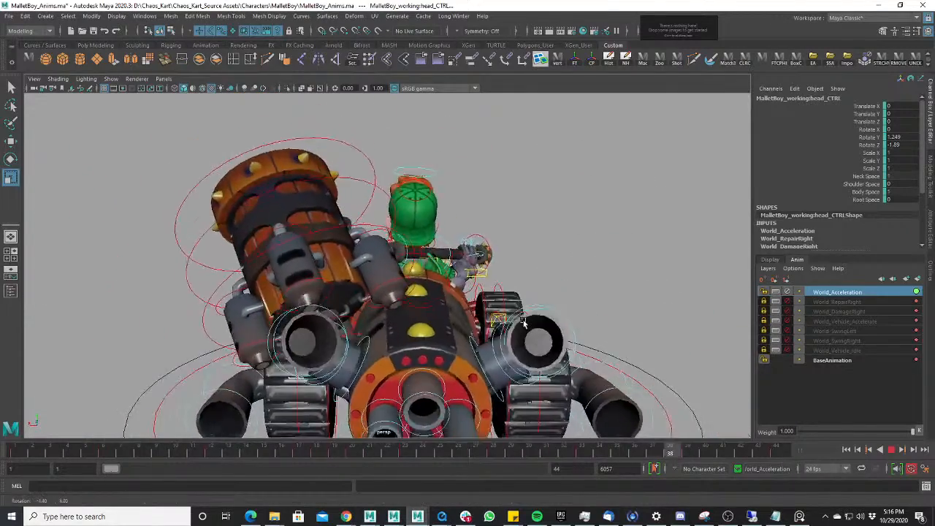
scroll(509, 328, "down", 3)
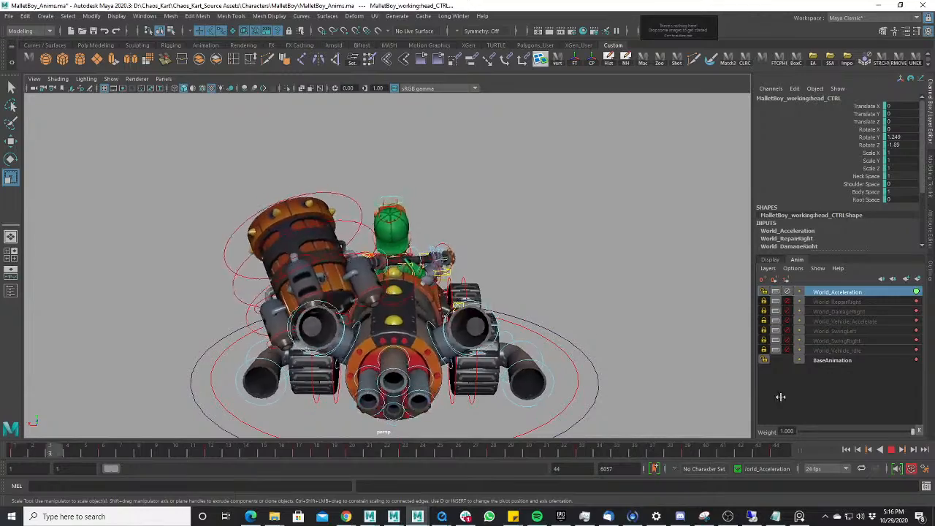
- Pause the loop to examine the head pose up close at frame 25, and replay the animation
key("Escape")
scroll(533, 271, "up", 5)
middle_click_drag(469, 187, 467, 287, "alt")
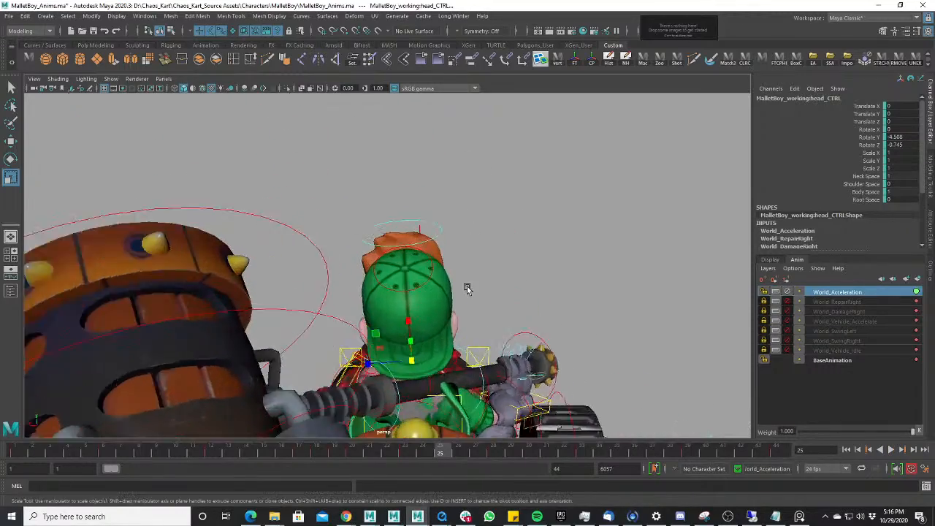
left_click_drag(468, 288, 494, 282, "alt")
scroll(431, 245, "down", 3)
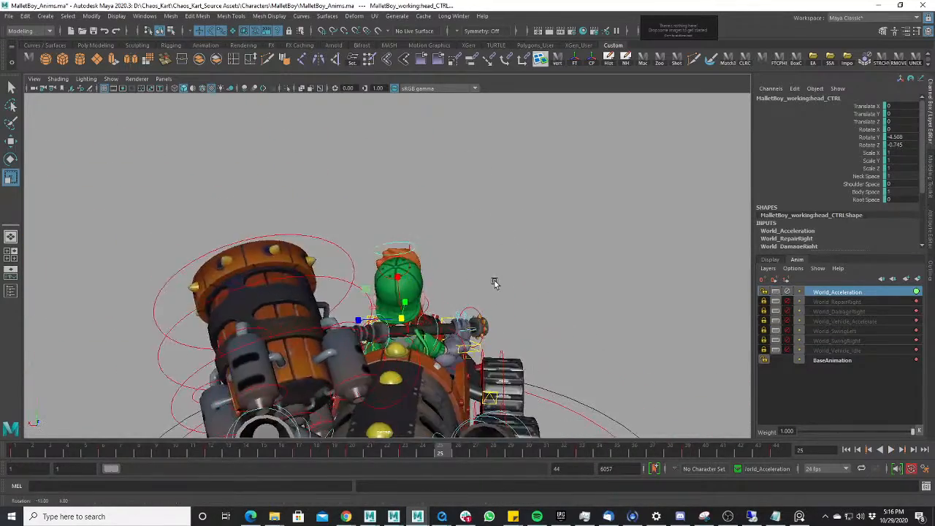
scroll(488, 282, "down", 3)
key("alt+v")
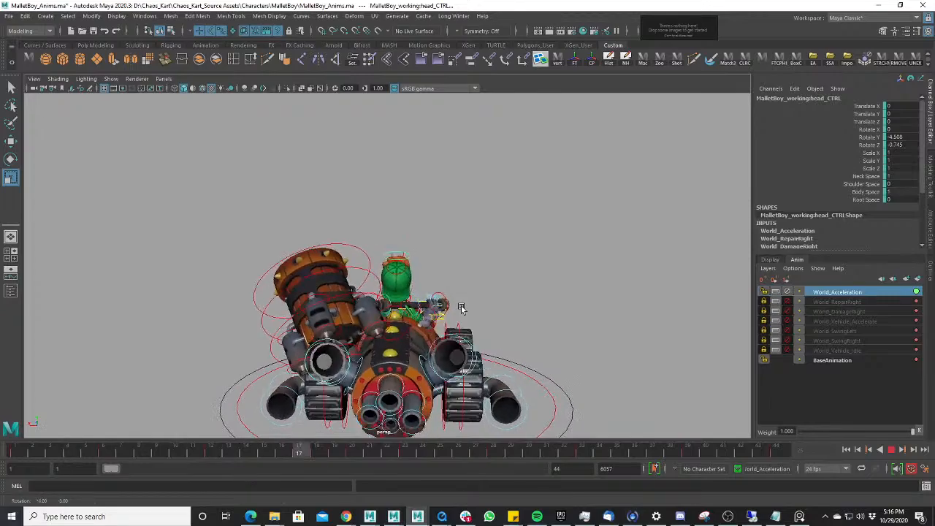
- Stop playback, select the character's front hair controls, and scrub the early frames with the head in view from behind
left_click(891, 449)
scroll(516, 317, "up", 4)
left_click_drag(516, 317, 442, 203, "alt")
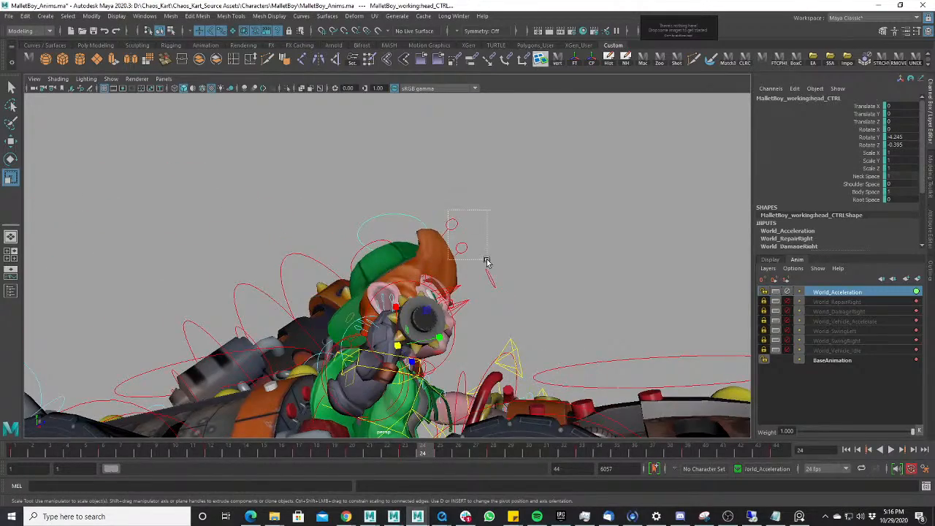
left_click_drag(486, 261, 487, 262)
left_click_drag(488, 262, 356, 390, "alt")
left_click_drag(39, 455, 87, 454)
left_click_drag(333, 351, 373, 344, "alt")
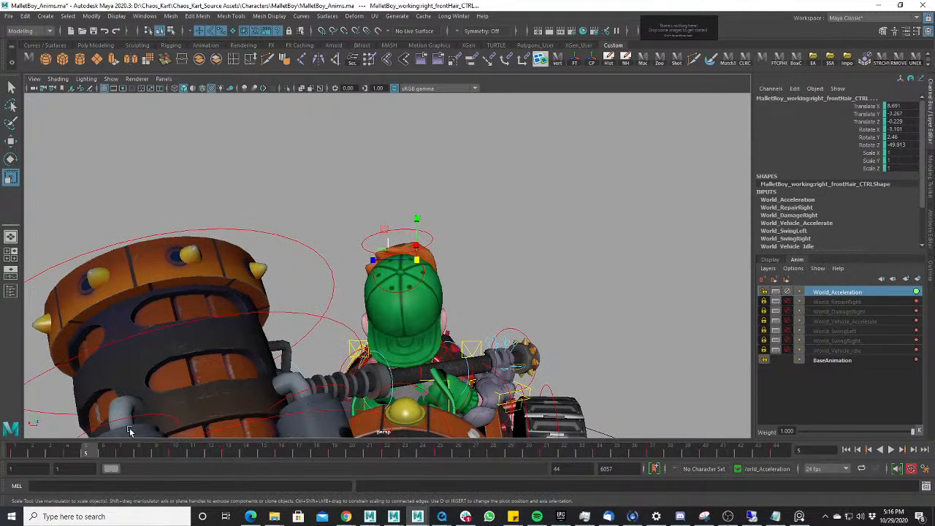
- Rotate and key the front hair controls at frame 4 with Rotate Y at about 17.6
left_click_drag(26, 452, 69, 453)
key("e")
left_click_drag(438, 253, 439, 254)
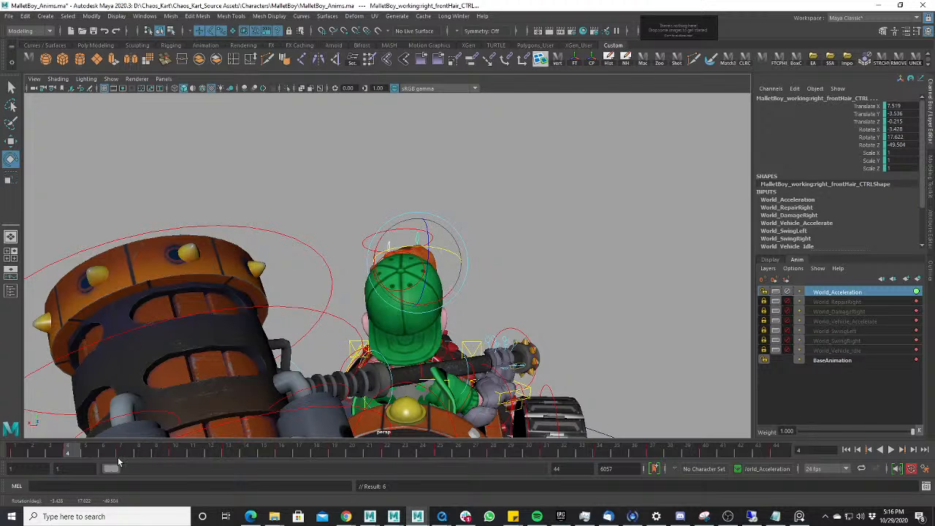
- Swing the front hair controls the opposite way at frame 10, adjusting Rotate Y to about -9.8
left_click_drag(24, 449, 175, 449)
left_click_drag(452, 239, 452, 251)
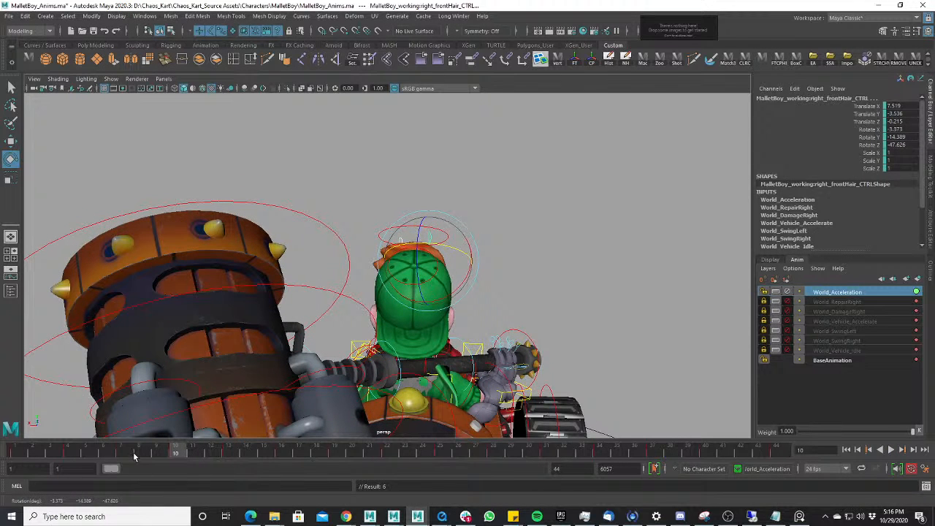
left_click_drag(134, 456, 179, 472)
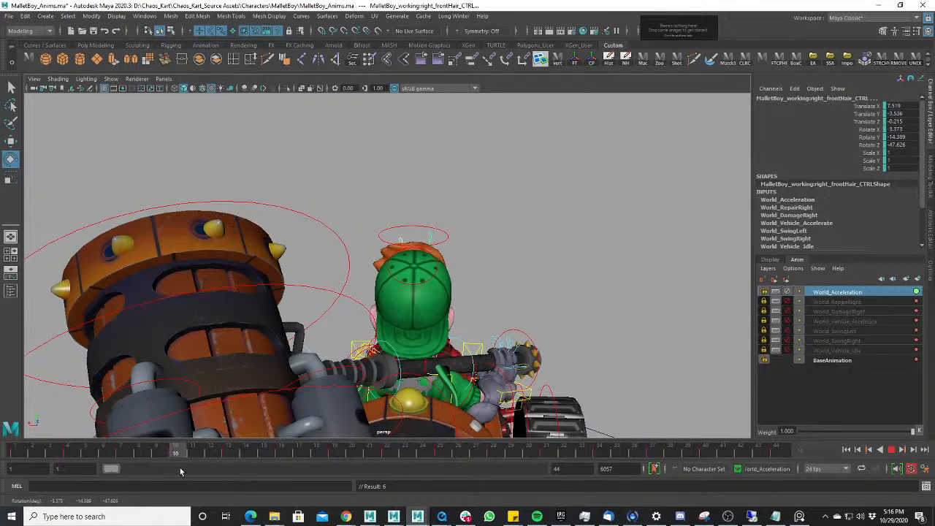
left_click(444, 250)
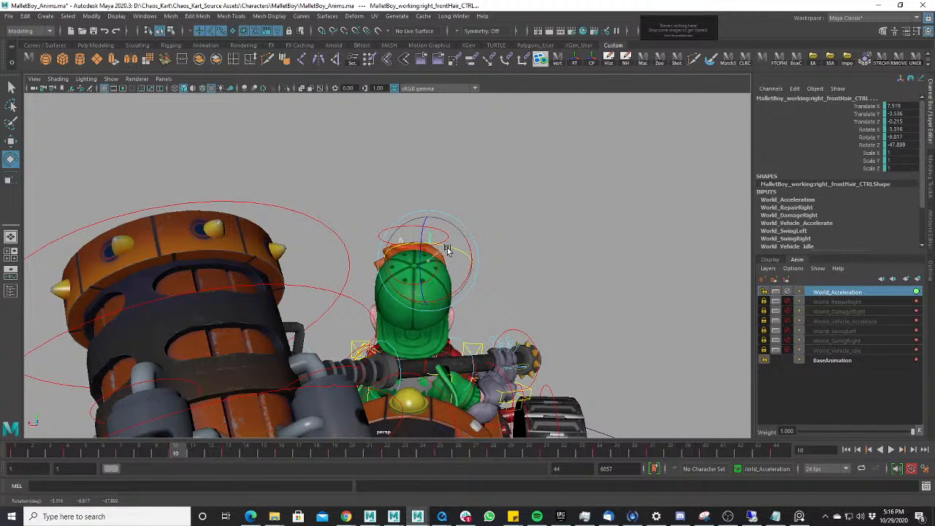
- Key the front hair controls at frame 16 with Rotate Y at about 9.7, and scrub through the hair swing
left_click_drag(189, 456, 286, 463)
left_click_drag(451, 250, 458, 253)
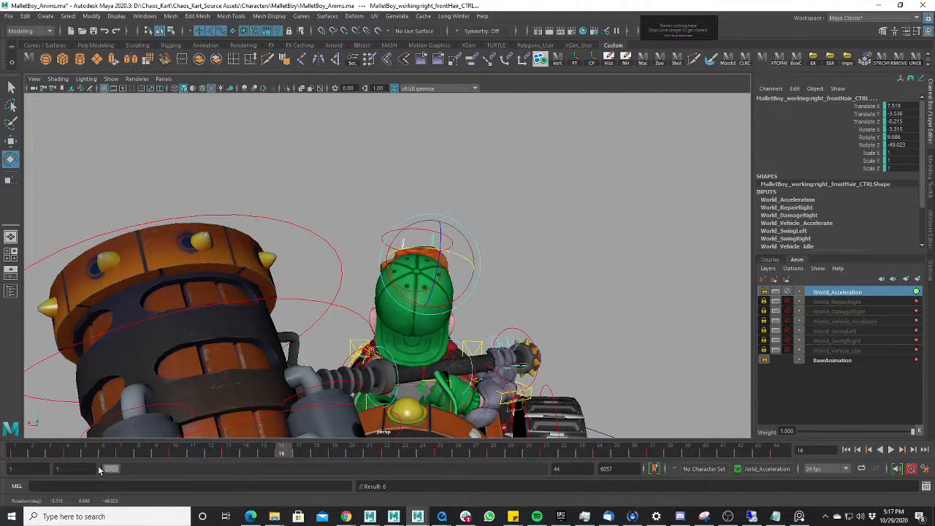
left_click_drag(95, 450, 201, 469)
left_click(281, 450)
key("alt+v")
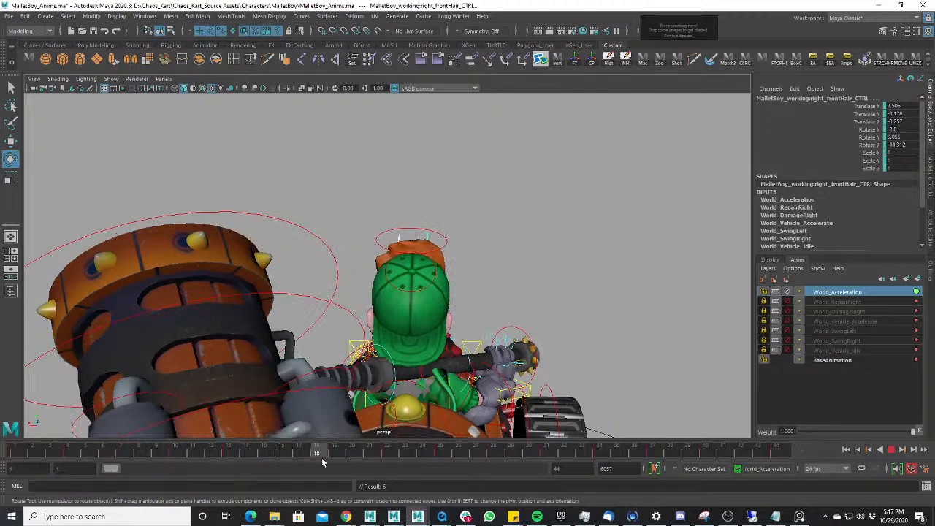
- Rotate the front hair controls to about 4.3 in Rotate Y at frame 22 and set a key
left_click_drag(388, 472, 389, 472)
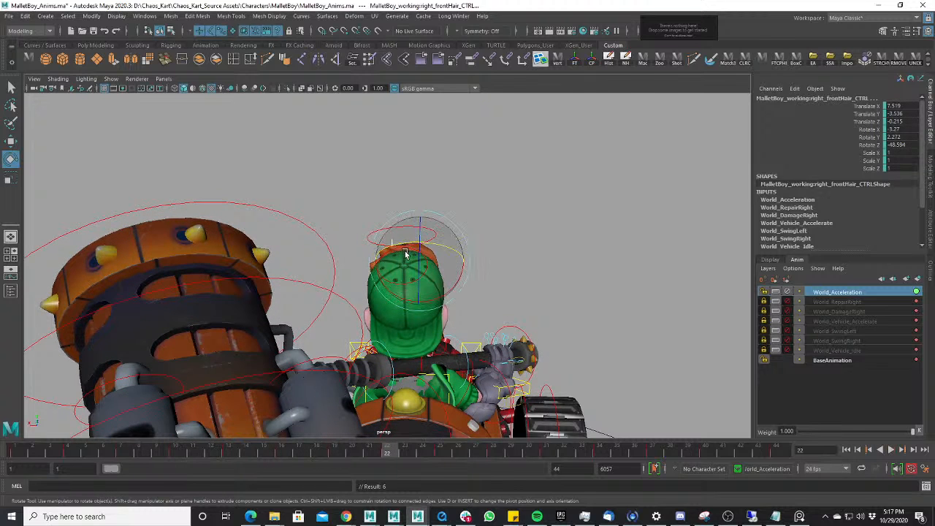
left_click_drag(425, 243, 431, 247)
key("s")
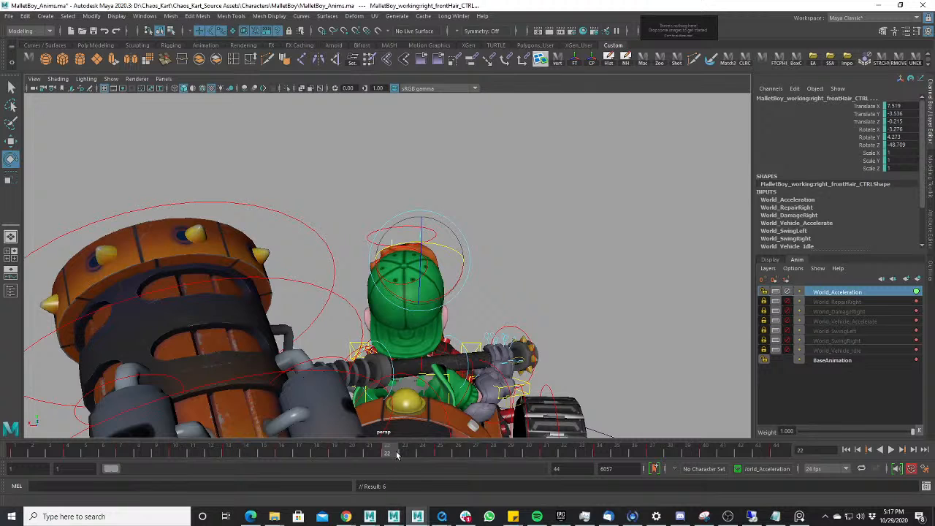
- Rotate the front hair controls to about -31.6 in Rotate Y at frame 28 and set a key
left_click_drag(398, 455, 493, 459)
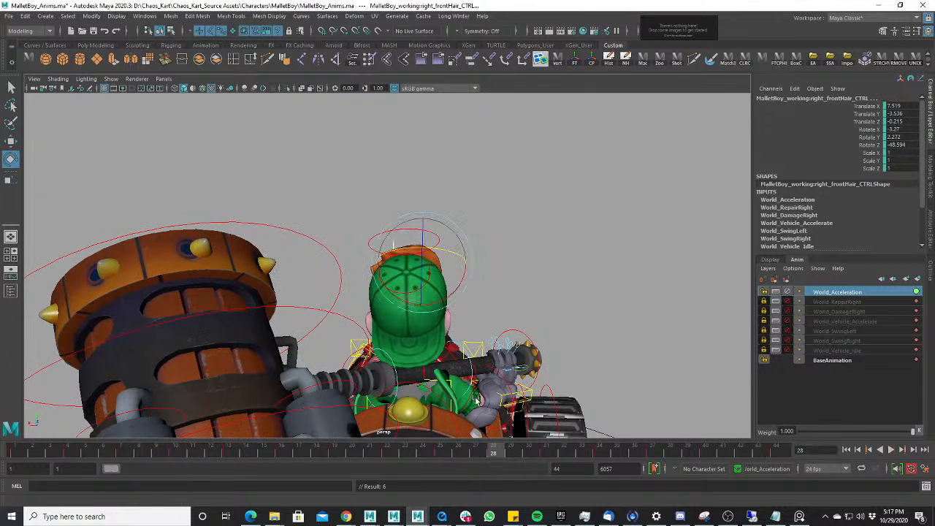
left_click_drag(436, 246, 409, 252)
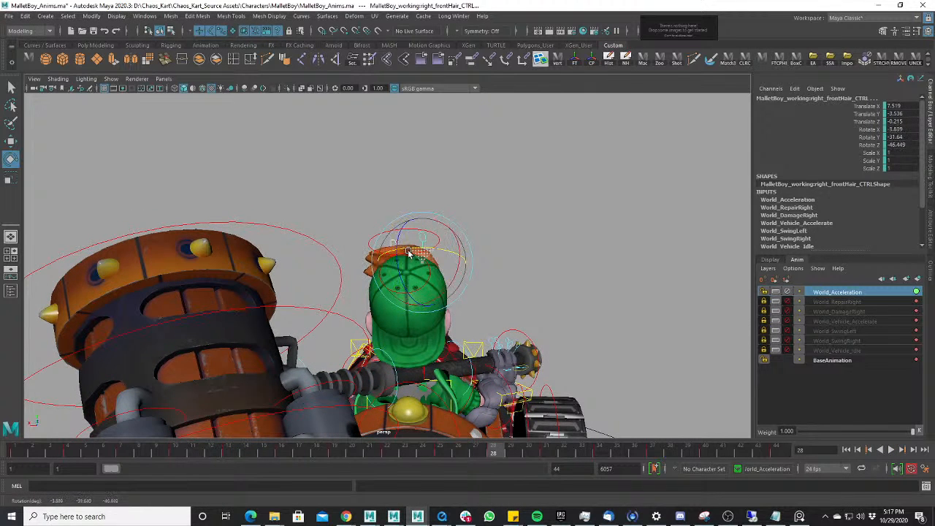
key("s")
left_click_drag(502, 459, 550, 459)
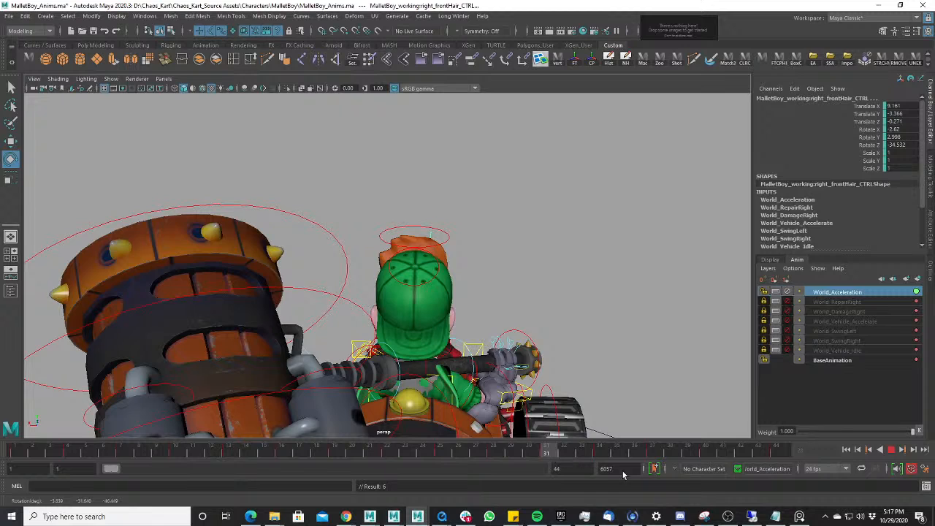
- Rotate the front hair controls to about -13.5 in Rotate Y at frame 28 and play back the loop
left_click_drag(623, 475, 601, 475)
left_click_drag(457, 250, 449, 251)
key("alt+v")
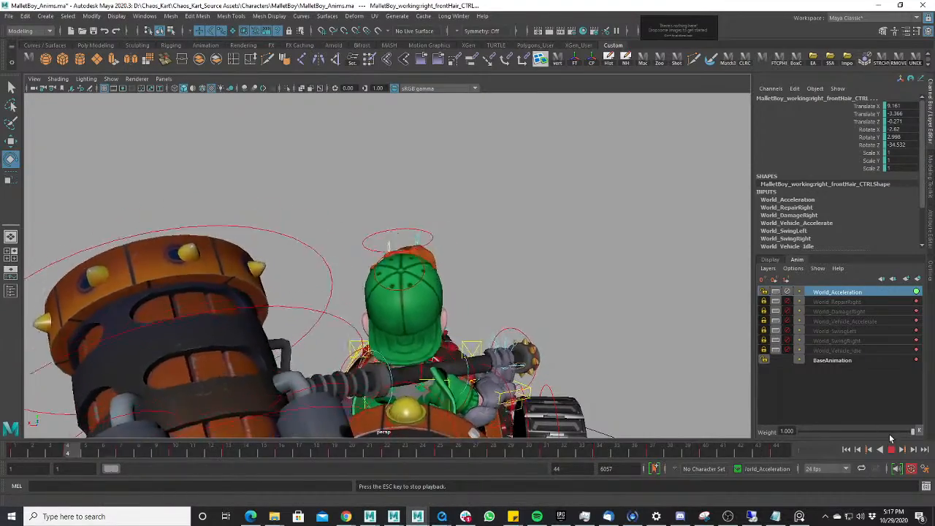
left_click(891, 450)
left_click_drag(585, 451, 500, 451)
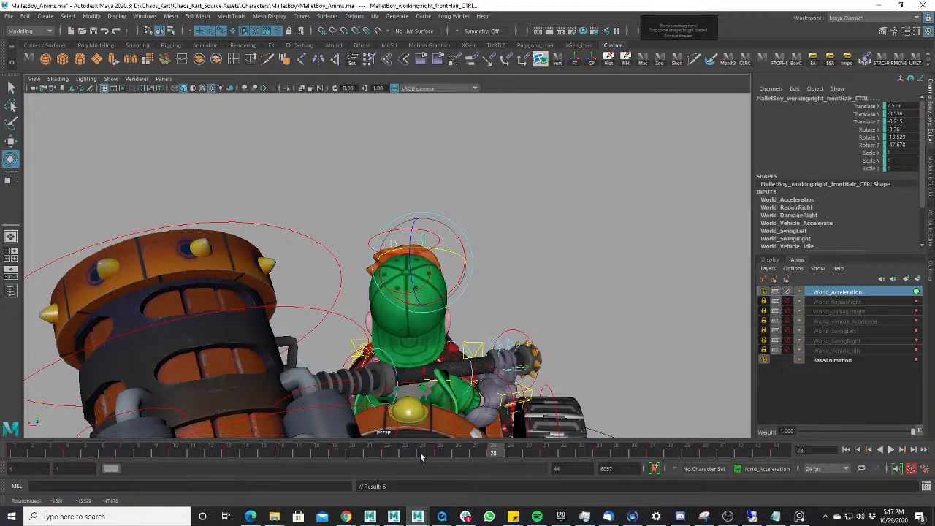
left_click_drag(421, 457, 775, 454)
key("alt+v")
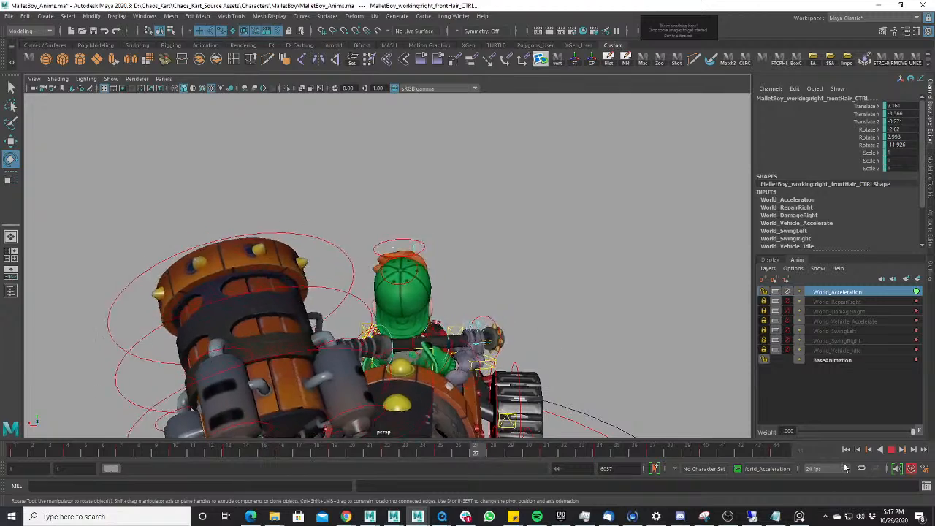
left_click(892, 451)
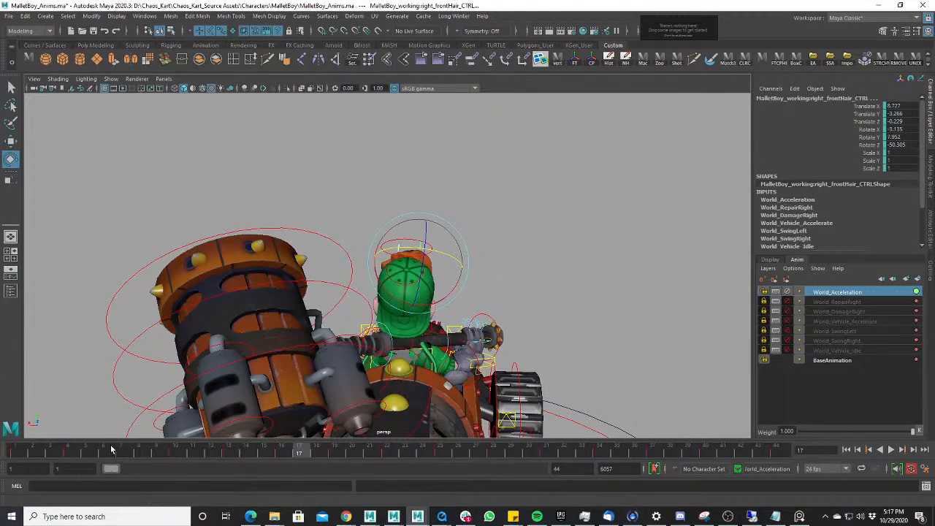
- Check the loop once more, and tilt the front hair controls in Rotate X at frame 4
left_click(60, 456)
key("alt+v")
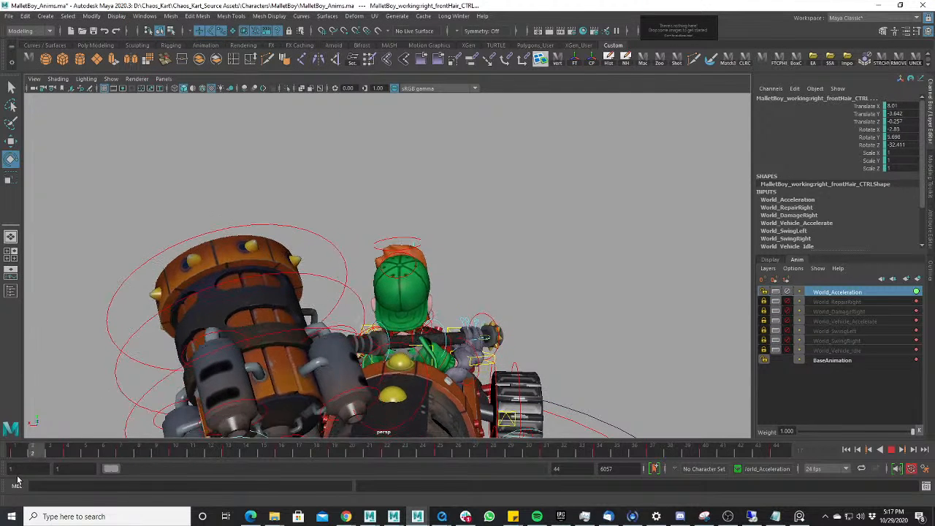
key("Escape")
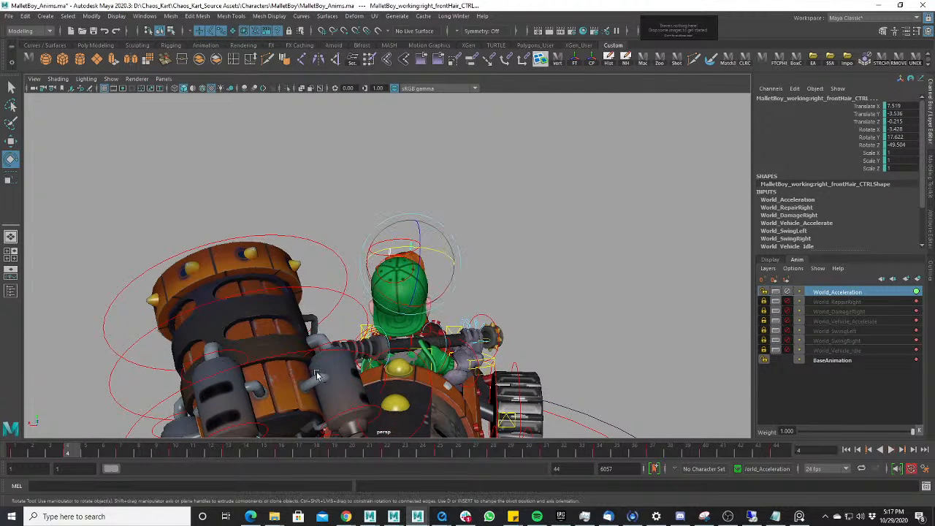
left_click_drag(410, 306, 427, 308)
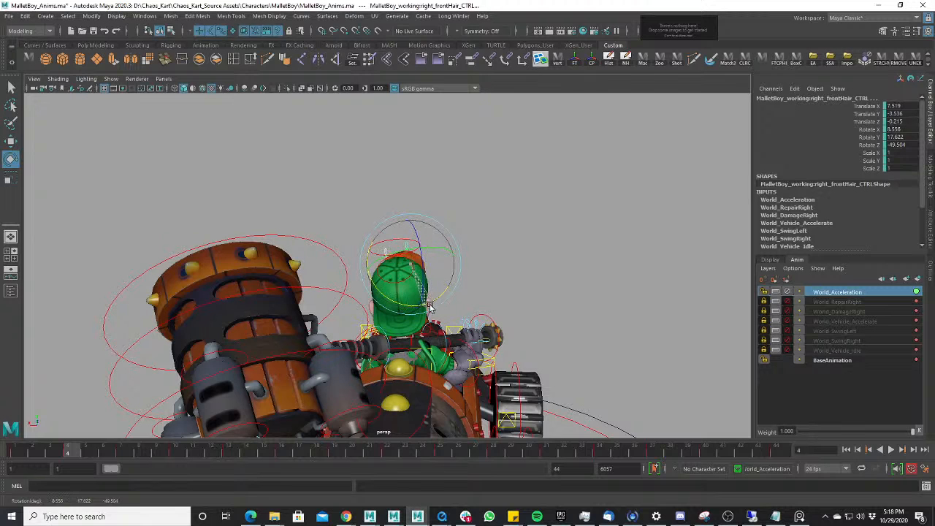
left_click_drag(157, 451, 193, 453)
left_click_drag(400, 301, 388, 294)
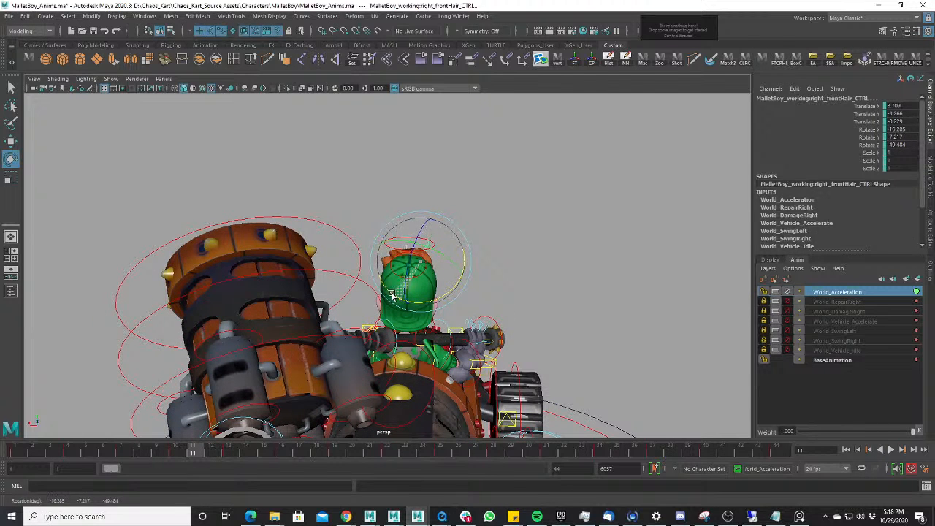
left_click(281, 452)
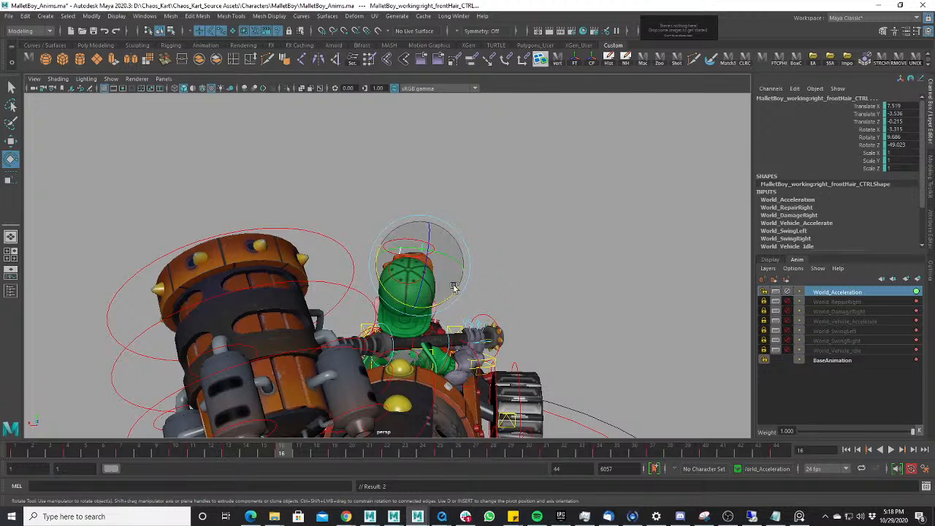
left_click(191, 458)
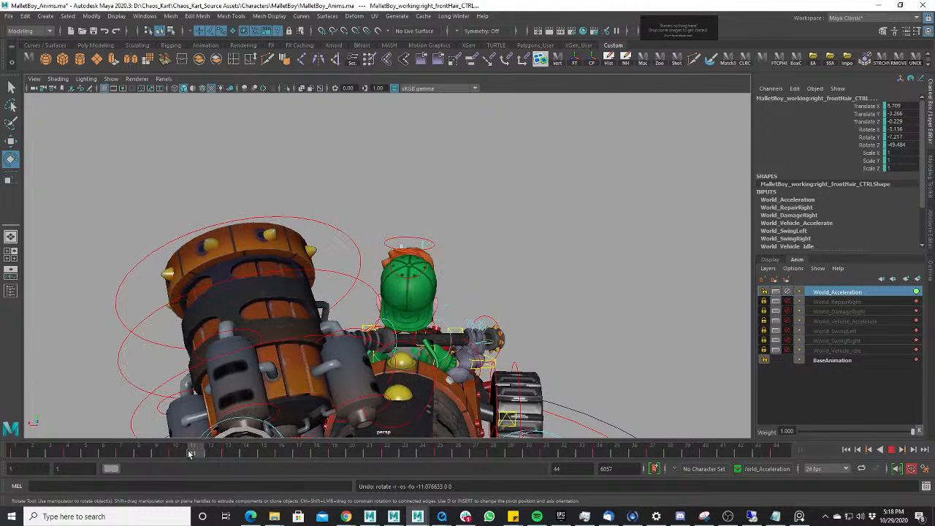
- Rotate the front hair controls in Rotate X to about -8.3 at frame 10 and about 12.1 at frame 22
left_click(180, 453)
left_click_drag(439, 300, 432, 301)
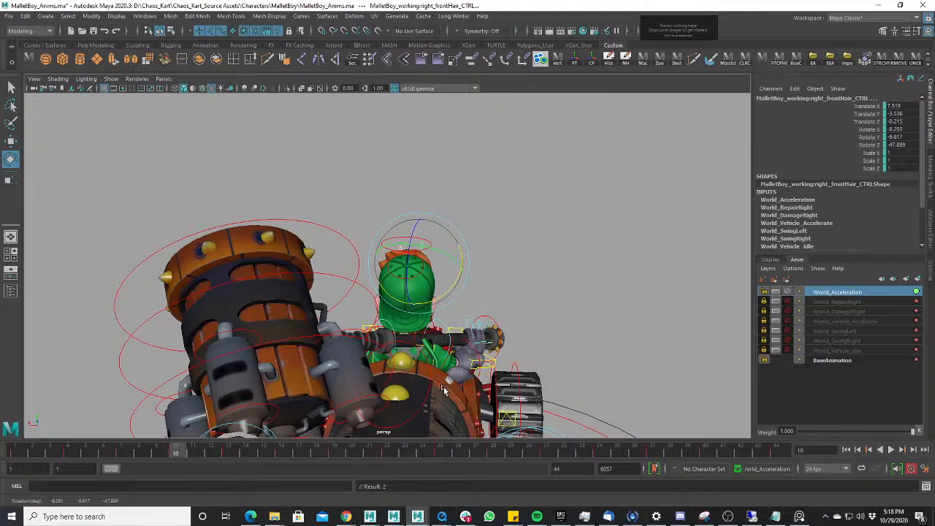
left_click(388, 454)
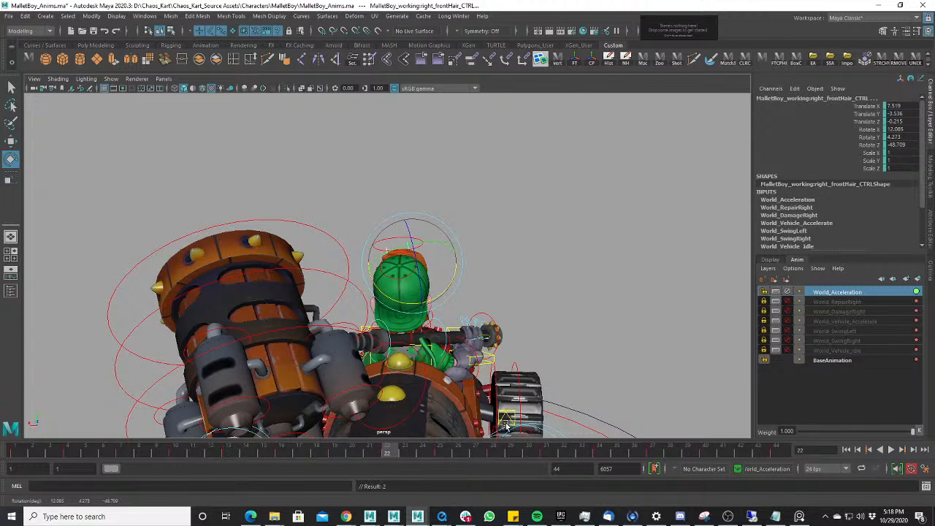
- Adjust the front hair controls' Rotate X at frame 31, and set it to about 13.6 at frame 37
left_click(548, 454)
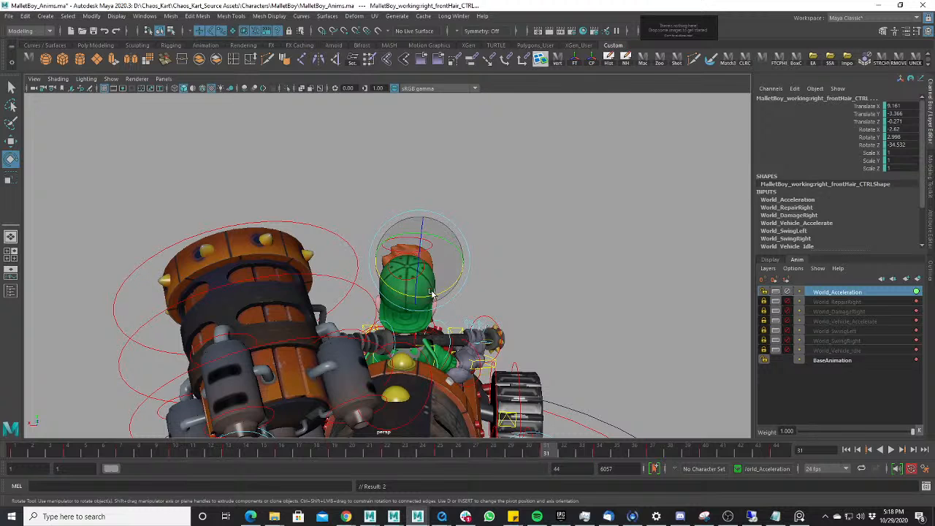
left_click_drag(431, 294, 429, 293)
left_click(652, 449)
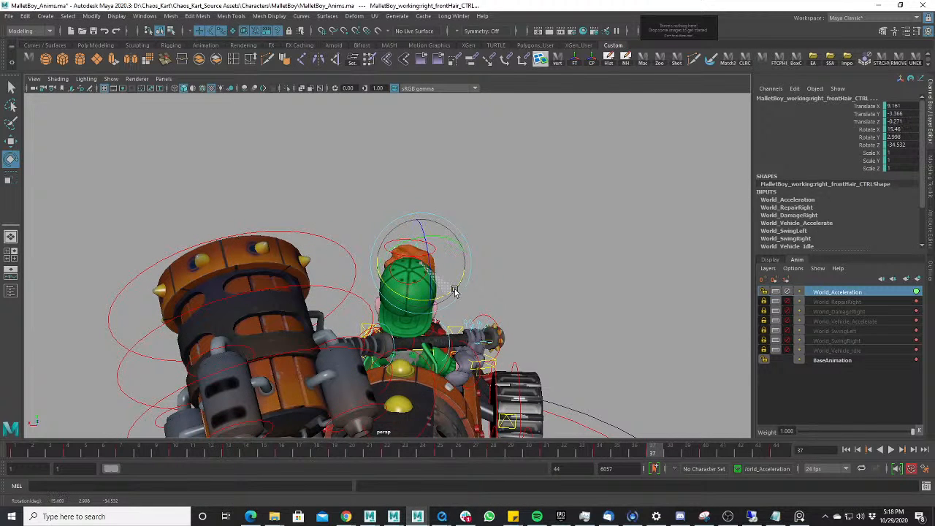
- Play the loop and examine the whole kart's motion from several rear angles and distances
key("alt+v")
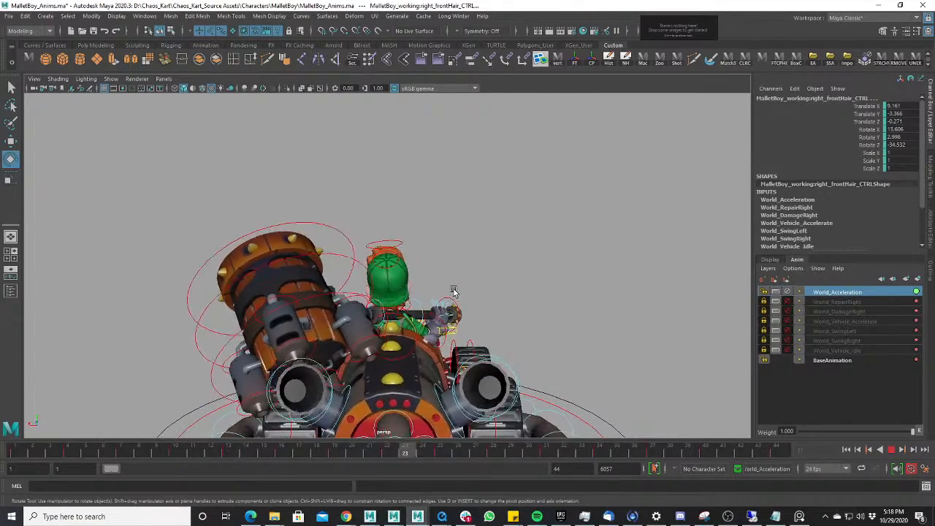
scroll(455, 272, "down", 3)
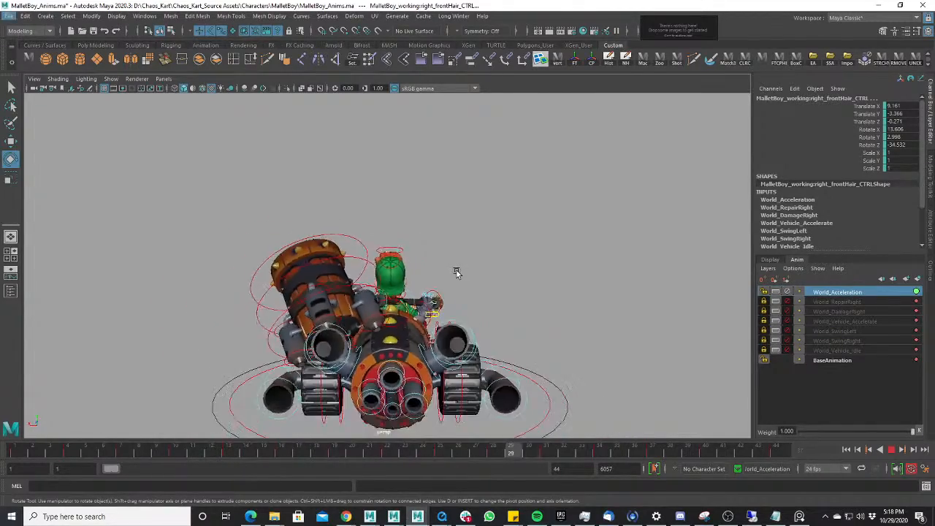
left_click_drag(456, 271, 453, 274, "alt")
scroll(456, 290, "up", 2)
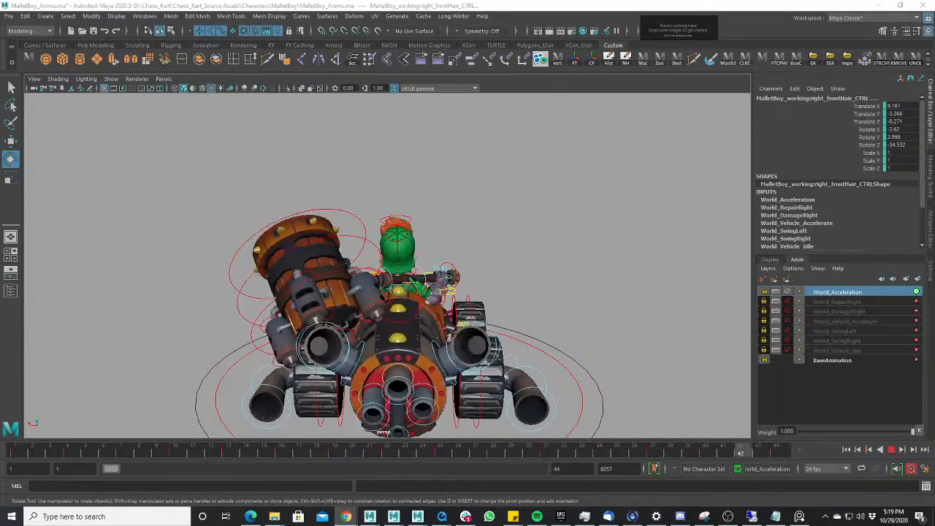
left_click_drag(599, 348, 344, 236, "alt")
scroll(345, 234, "down", 3)
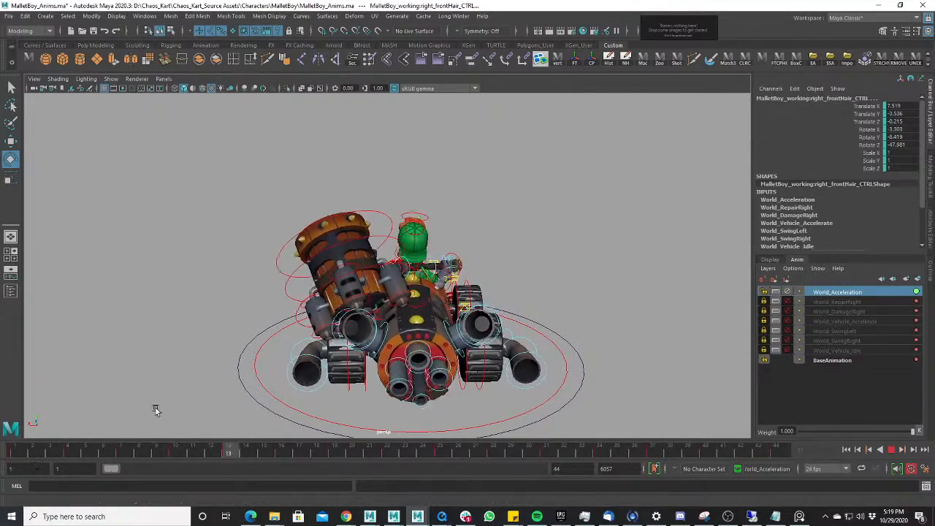
right_click_drag(154, 409, 314, 424, "alt")
middle_click_drag(347, 337, 333, 340, "alt")
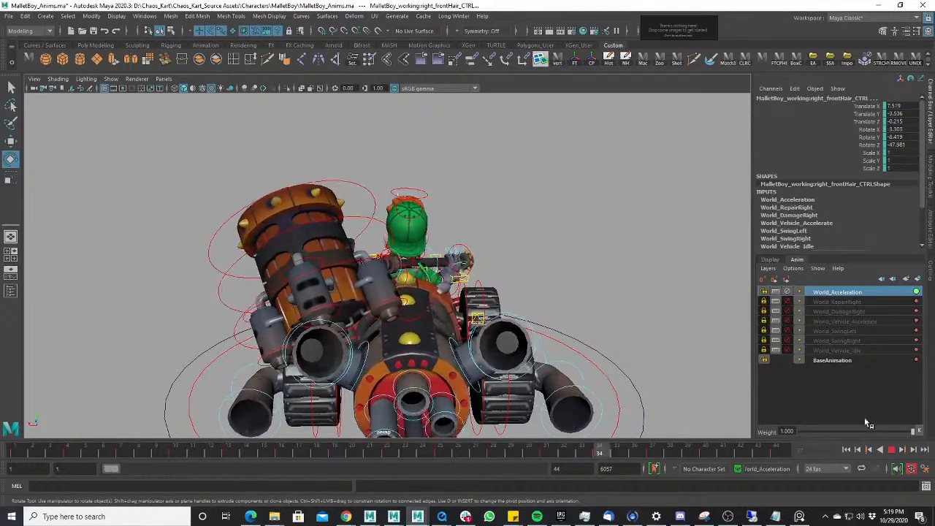
key("Escape")
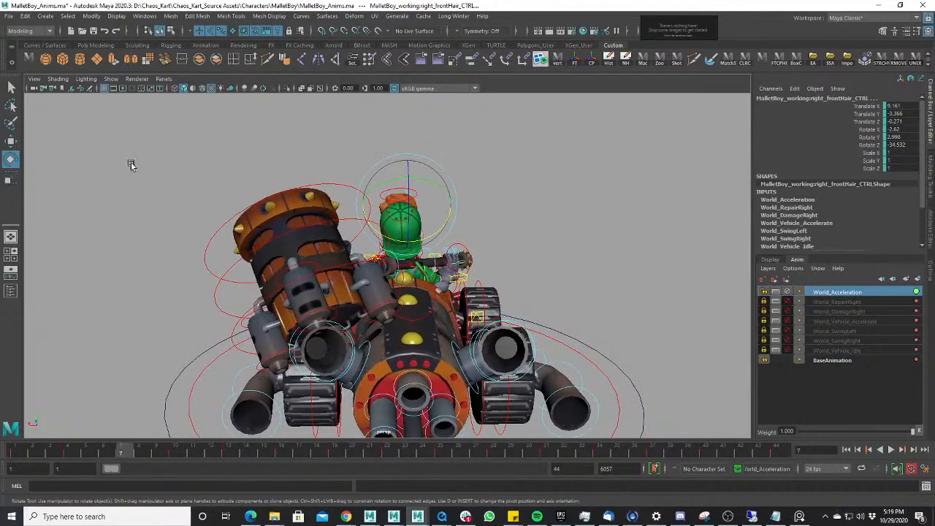
- Select the mallet's middle head control and review its motion in playback, stopping at frame 16
left_click(314, 232)
left_click(282, 241)
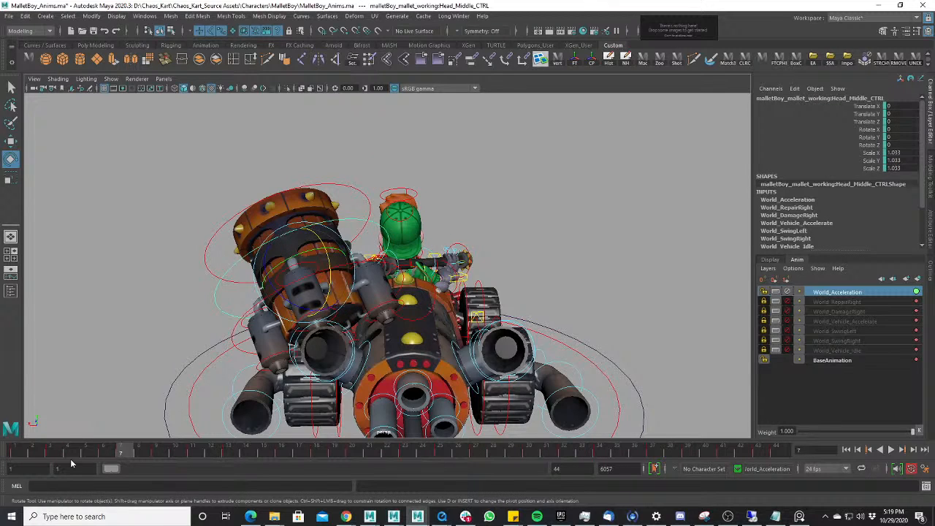
key("alt+v")
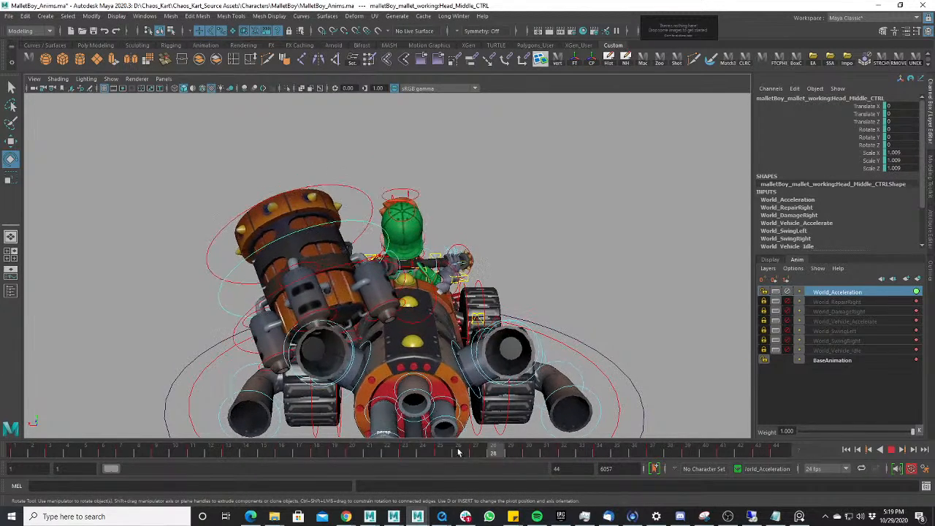
key("alt+v")
left_click_drag(195, 451, 282, 452)
key("r")
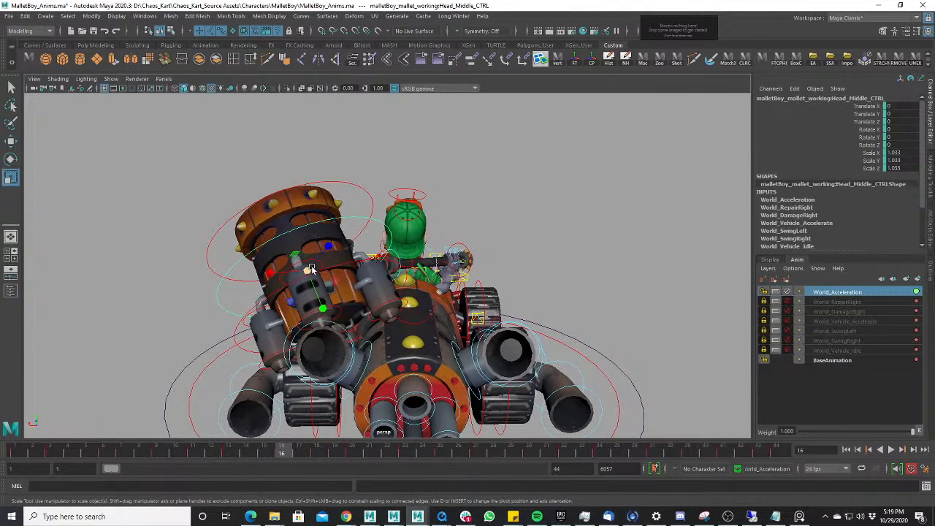
left_click_drag(311, 269, 417, 276)
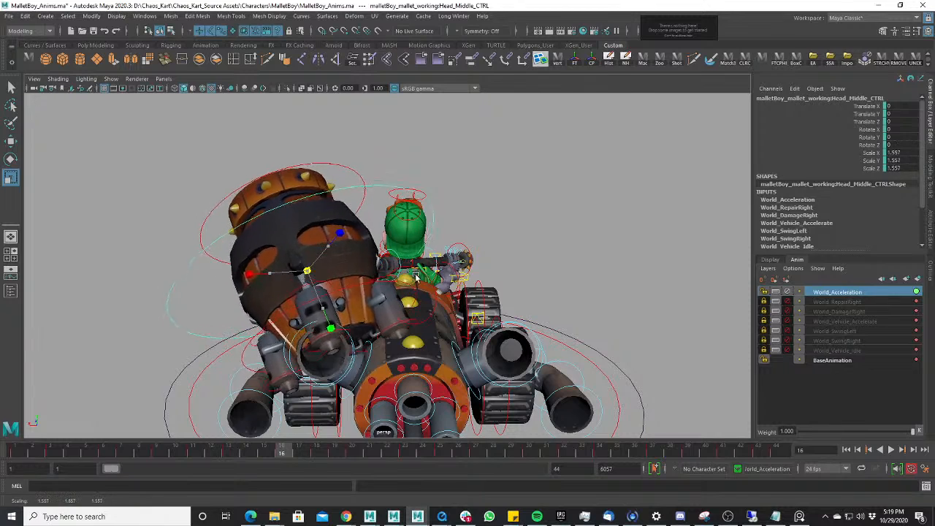
key("ctrl+z")
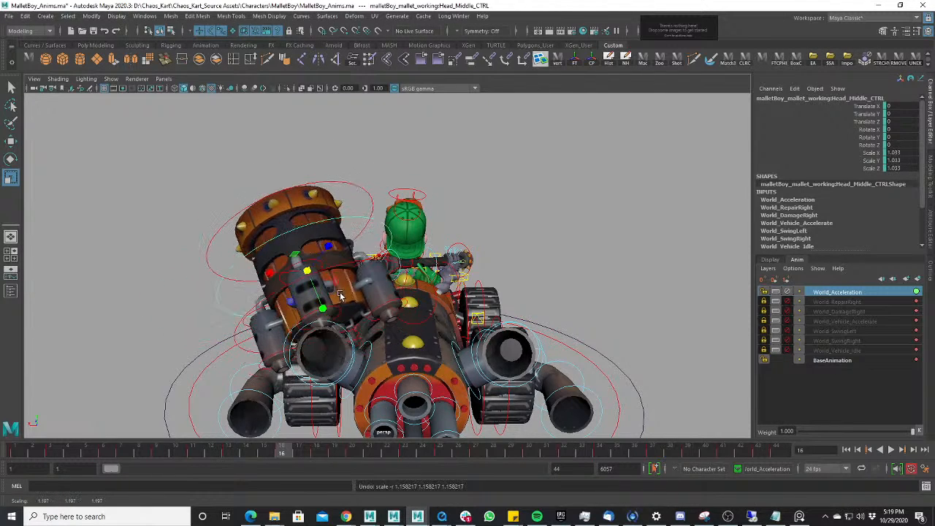
- Amplify the mallet middle head control's Scale X, Y and Z curves in the Graph Editor to peaks of about 1.04, and check the loop
key("space")
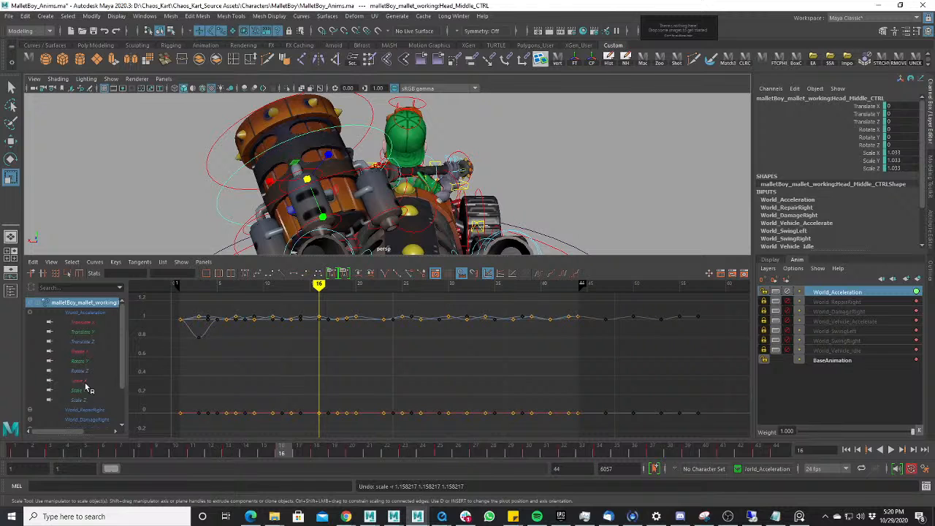
left_click_drag(84, 402, 93, 381)
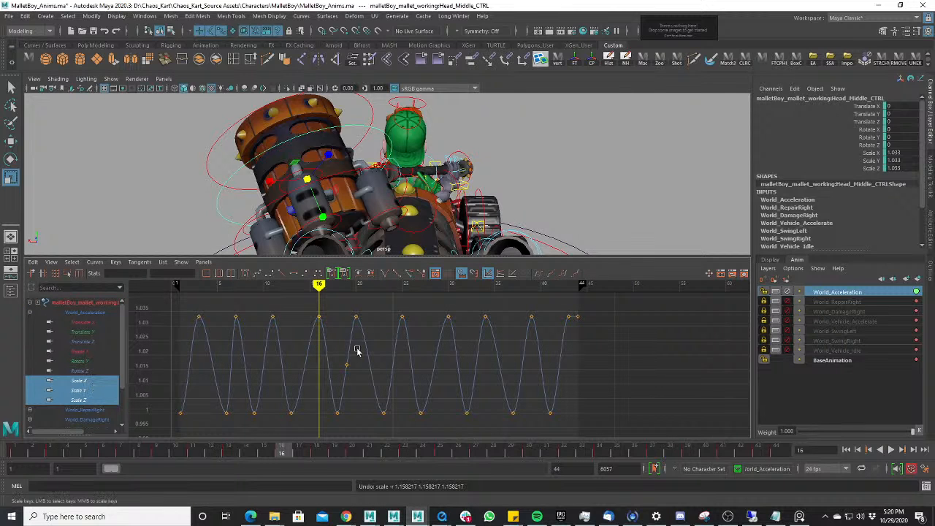
left_click_drag(327, 363, 363, 345)
key("r")
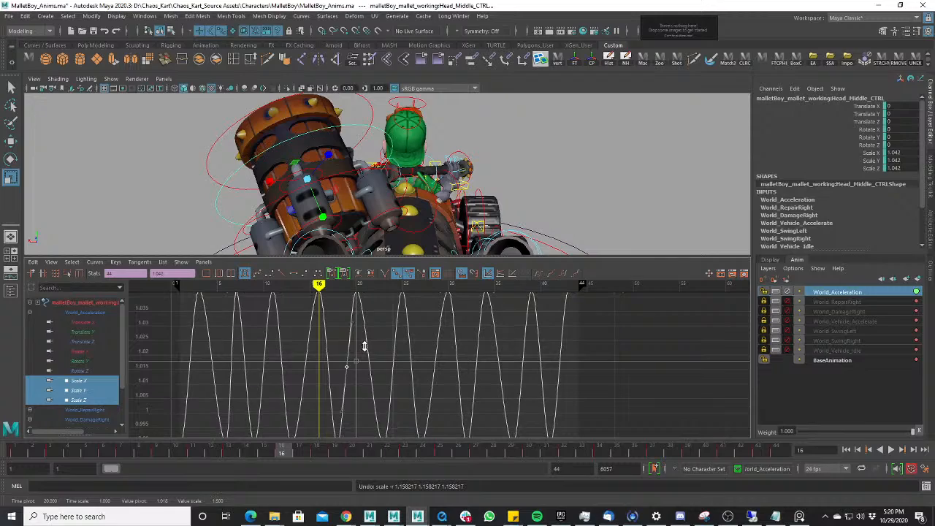
key("alt+v")
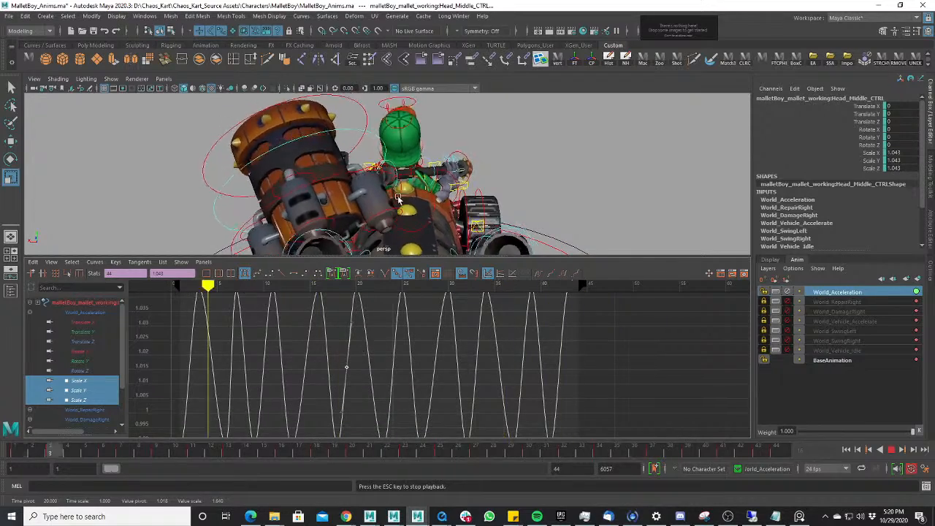
key("space")
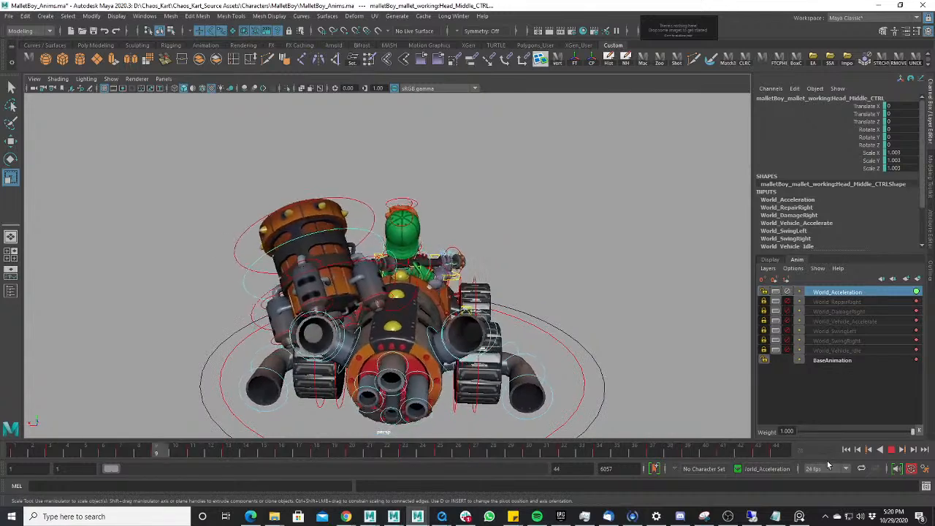
key("Escape")
key("space")
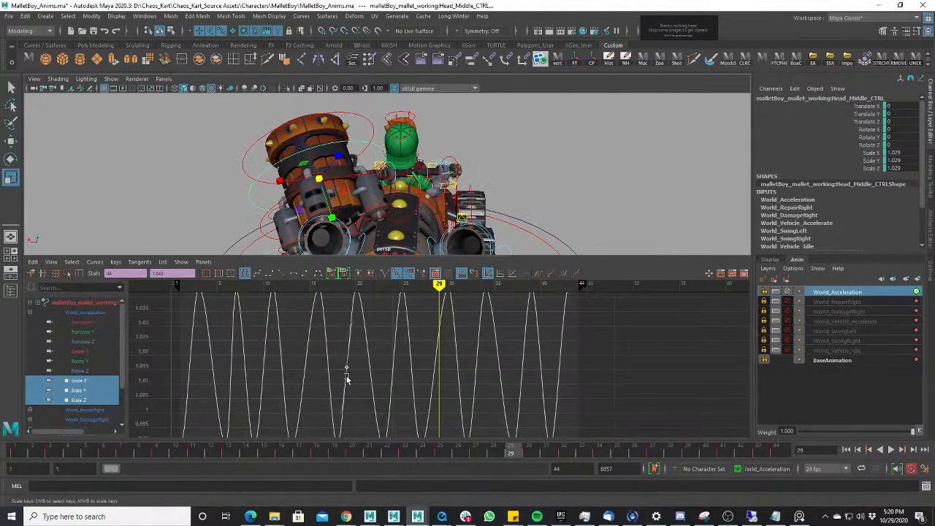
key("f")
middle_click_drag(360, 366, 369, 336)
key("alt+v")
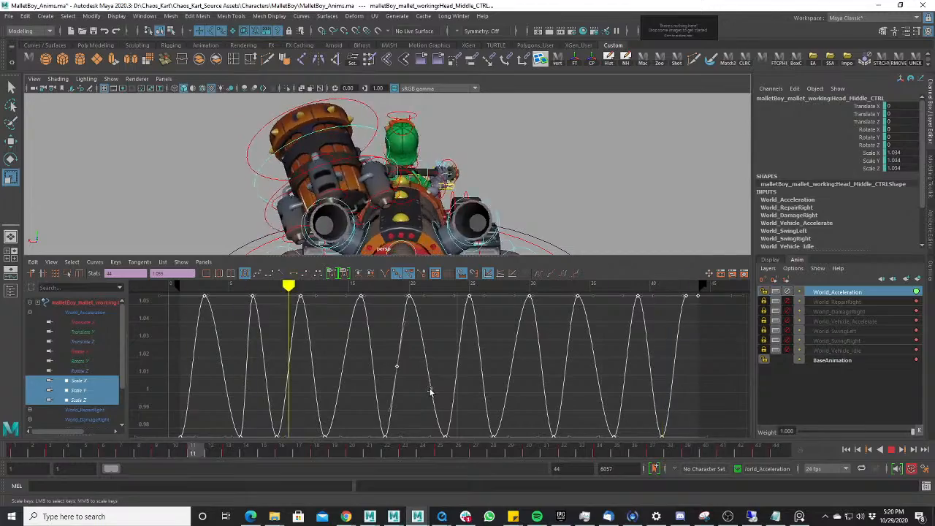
key("ctrl+z")
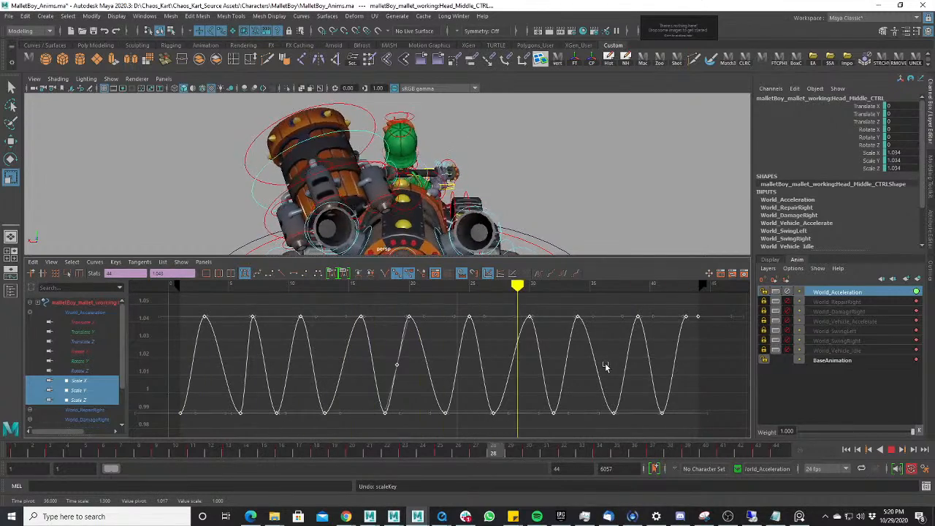
- Stretch the mallet middle head control's Scale X, Y and Z curves vertically during playback until they peak at about 1.05
middle_click_drag(605, 365, 615, 360, "shift")
key("ctrl+z")
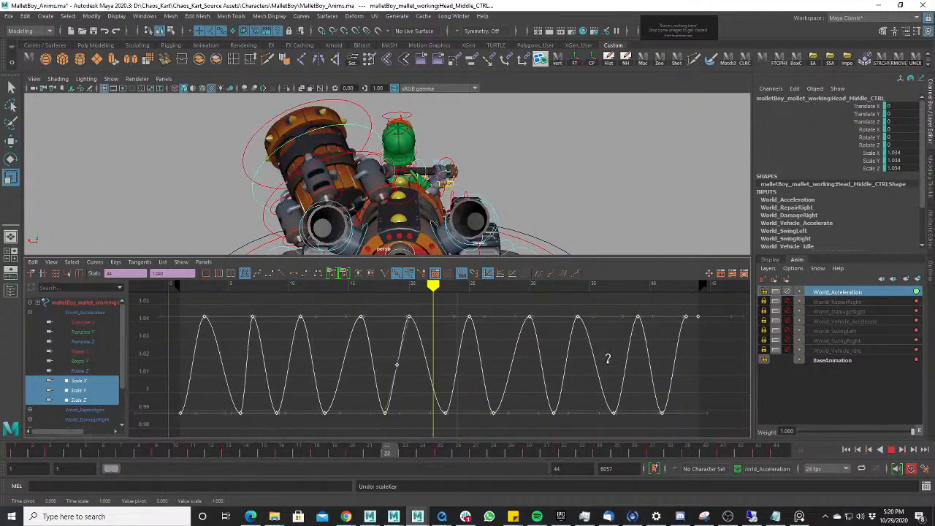
middle_click_drag(607, 363, 609, 357, "shift")
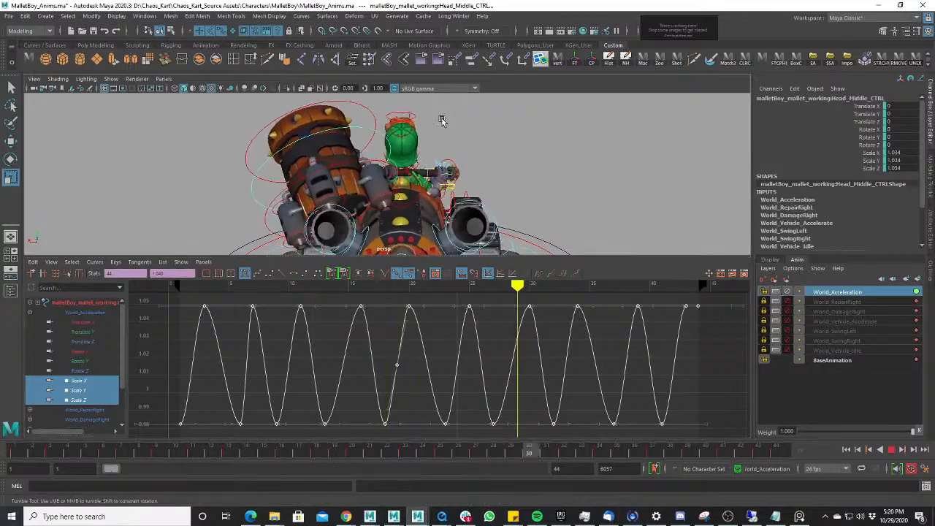
- Maximize the perspective view and hide NURBS curves so the kart loop plays without its rig controls
key("space")
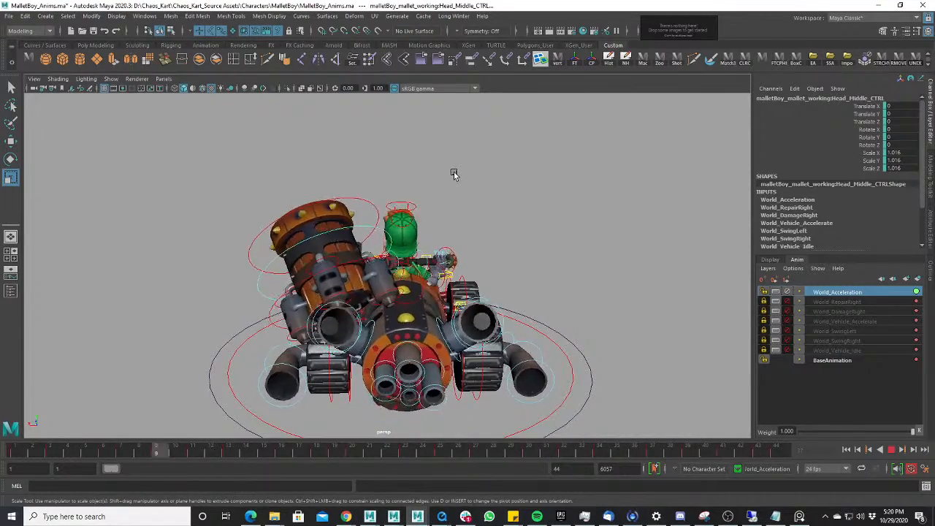
scroll(249, 211, "down", 3)
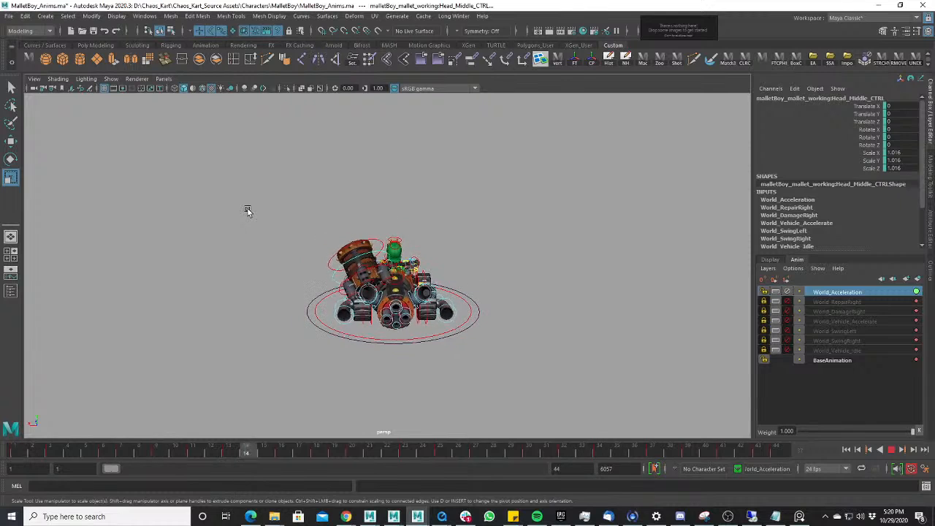
left_click(109, 78)
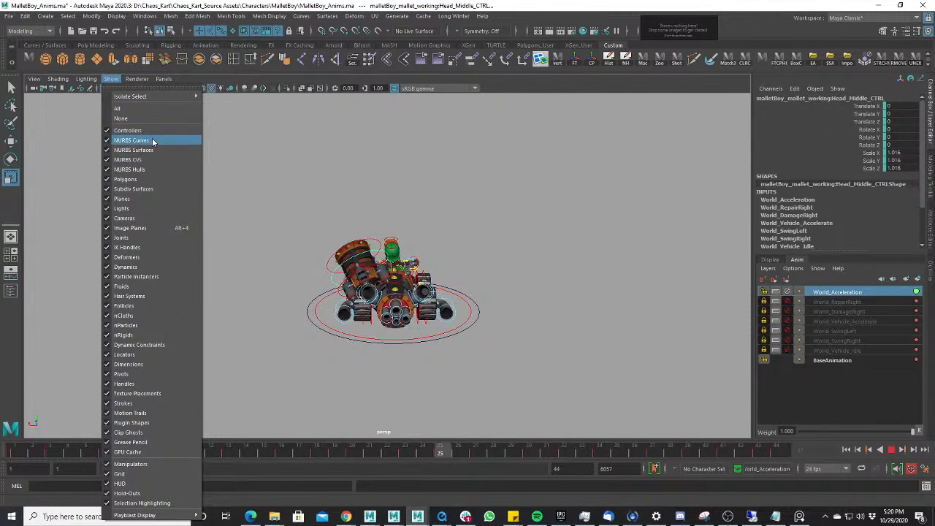
left_click(150, 140)
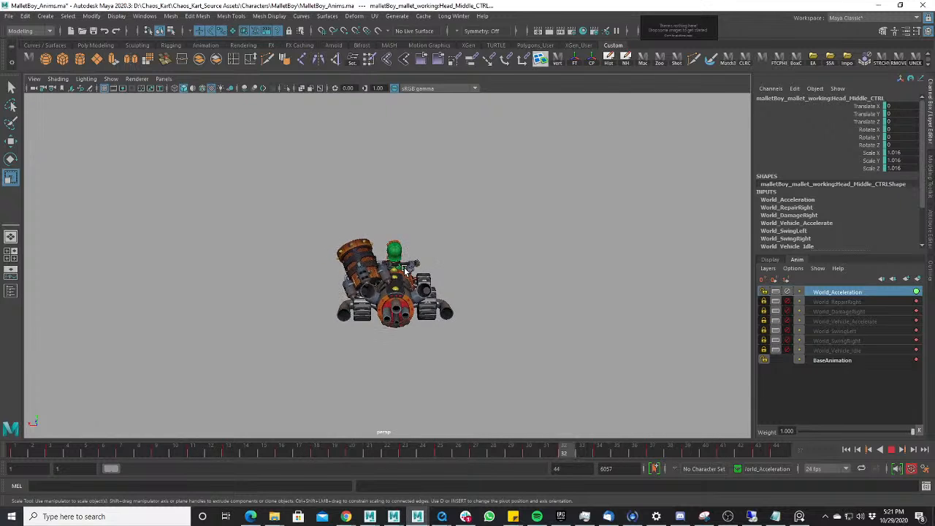
scroll(386, 260, "up", 5)
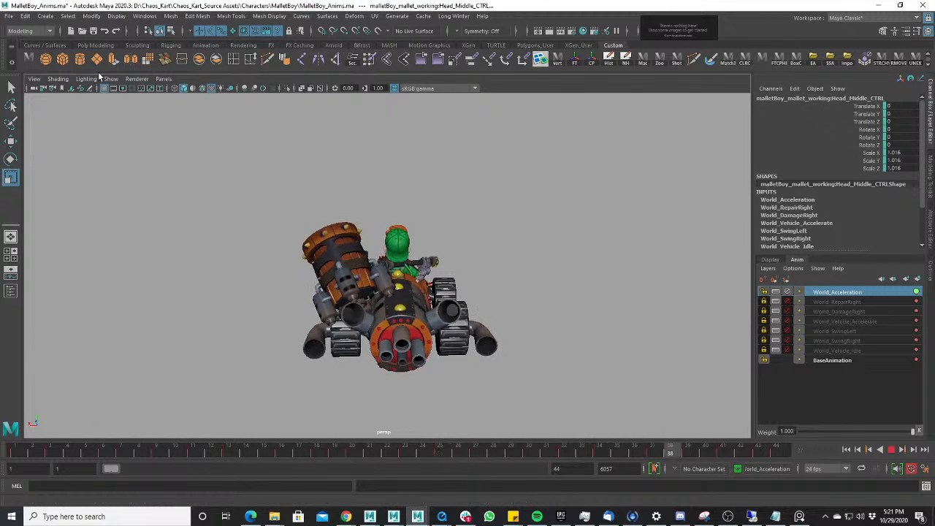
scroll(360, 206, "up", 3)
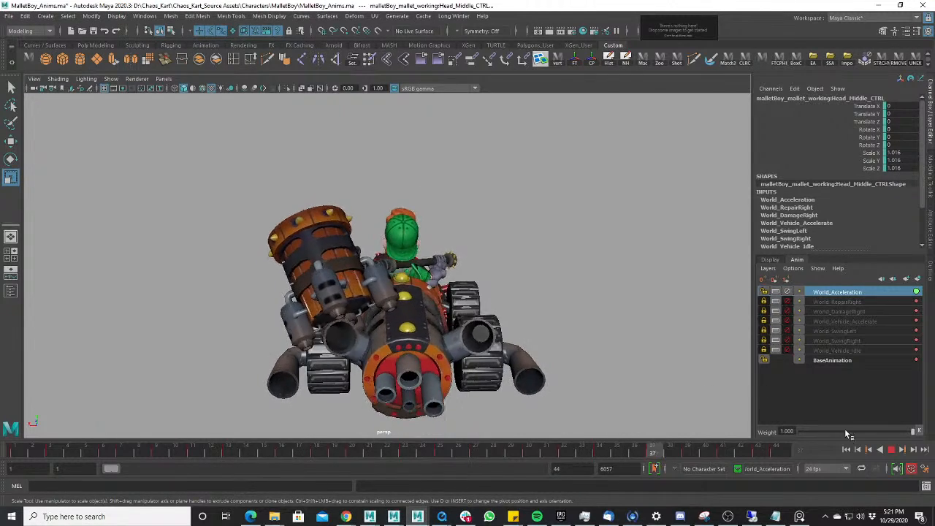
- Review the kart's acceleration loop in playback from behind and from the side, stopping at frame 34
left_click(892, 449)
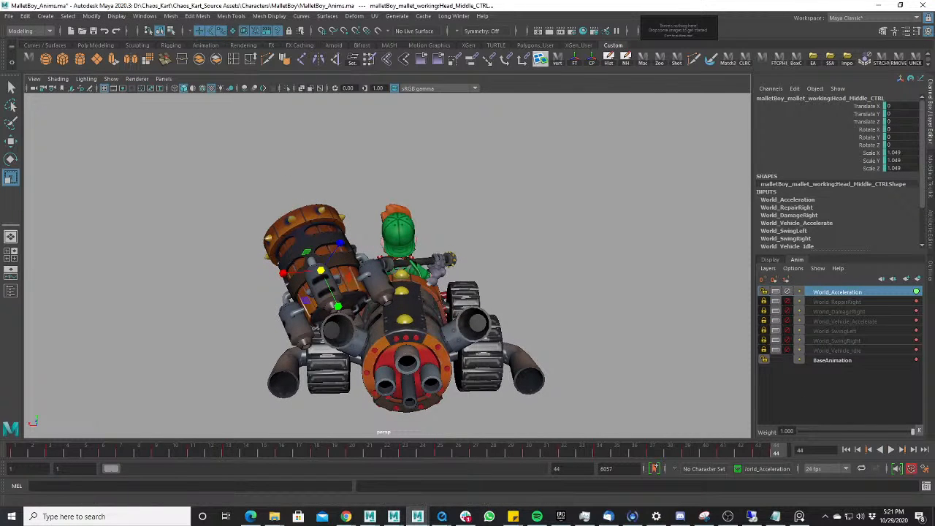
left_click(892, 450)
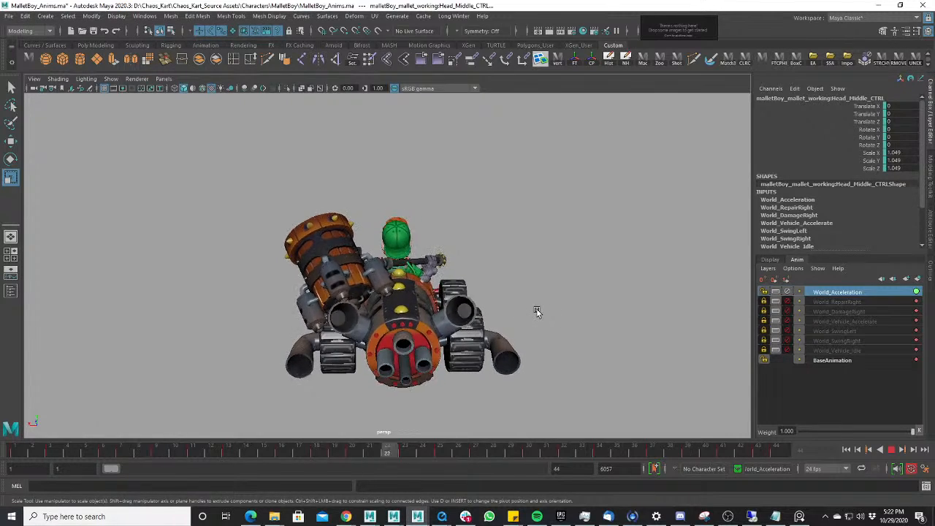
mouse_move(518, 304)
left_mouse_down("alt")
mouse_move(458, 297)
mouse_move(526, 297)
mouse_move(532, 307)
left_mouse_up("alt")
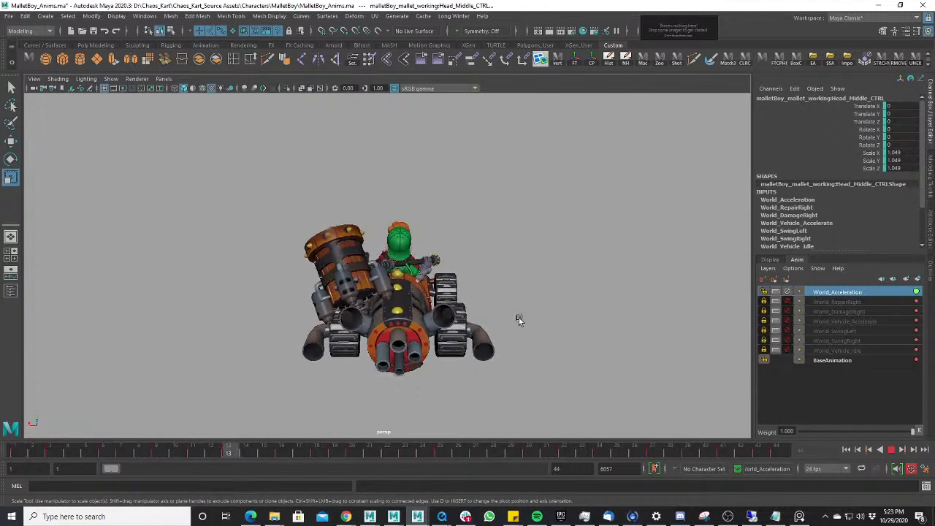
scroll(458, 311, "up", 3)
left_click_drag(458, 311, 435, 299, "alt")
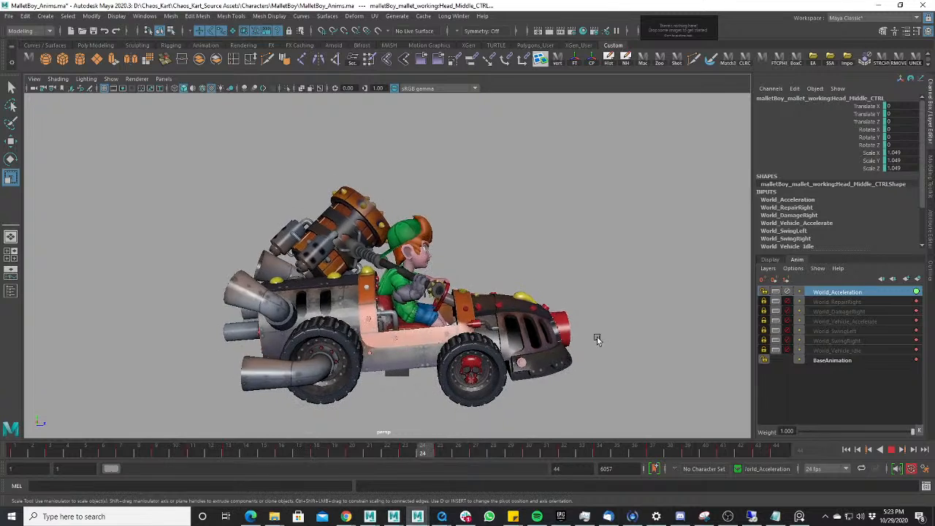
left_click(891, 449)
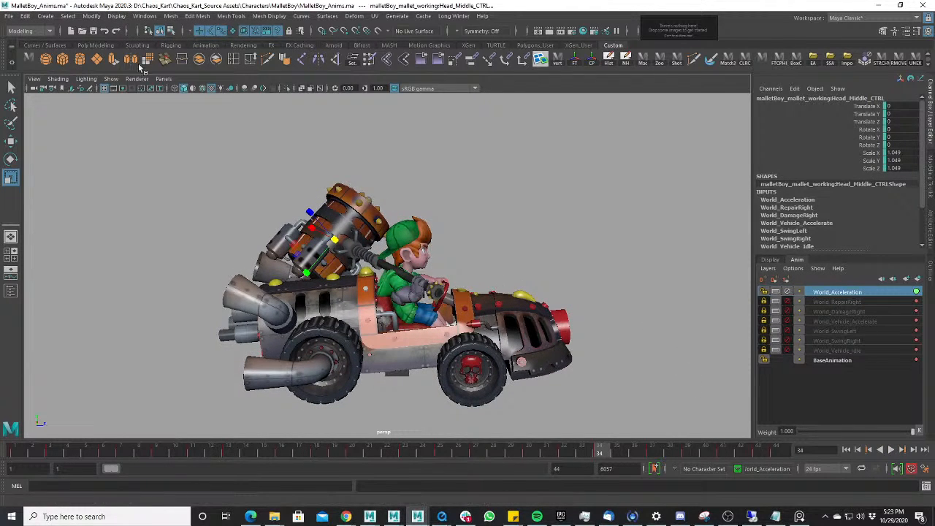
- Show NURBS curves in the viewport again and select all rig controls of the kart, driver and mallet
left_click(112, 79)
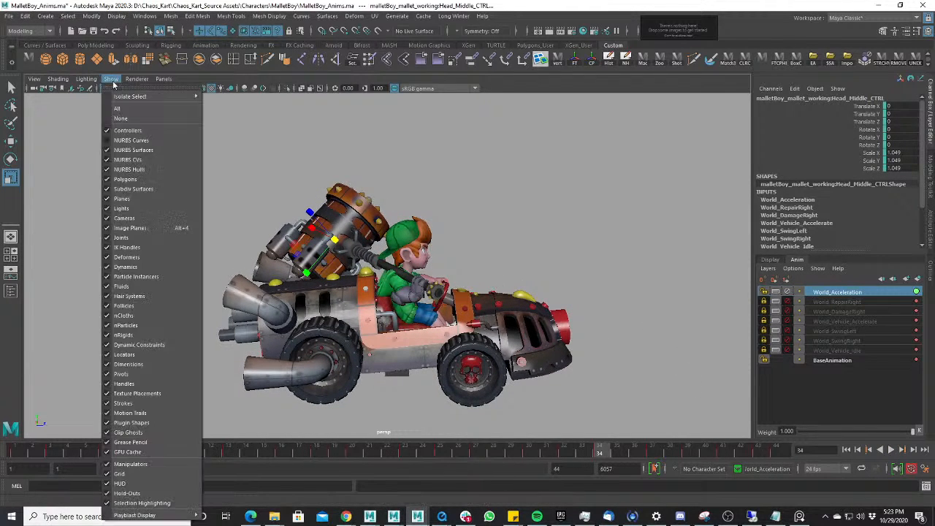
left_click(152, 142)
left_click_drag(734, 504, 734, 505)
scroll(464, 257, "up", 3)
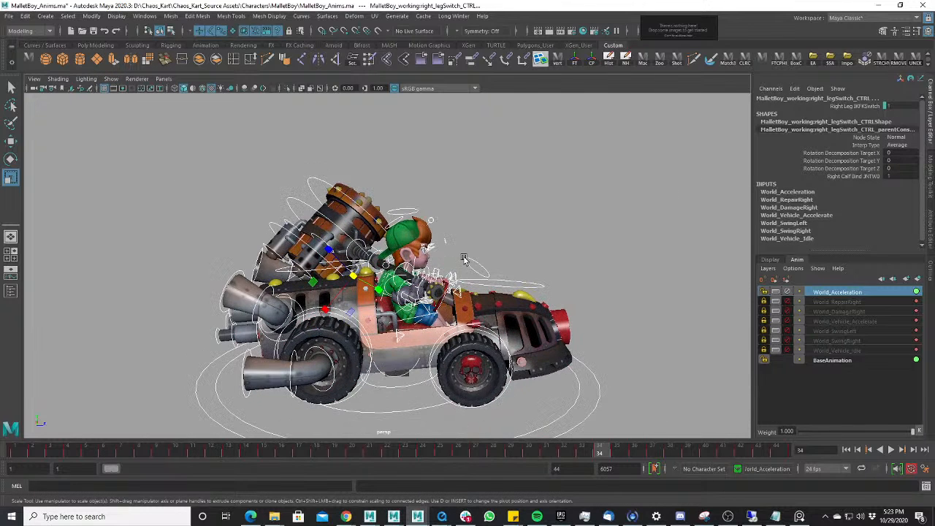
scroll(463, 255, "down", 3)
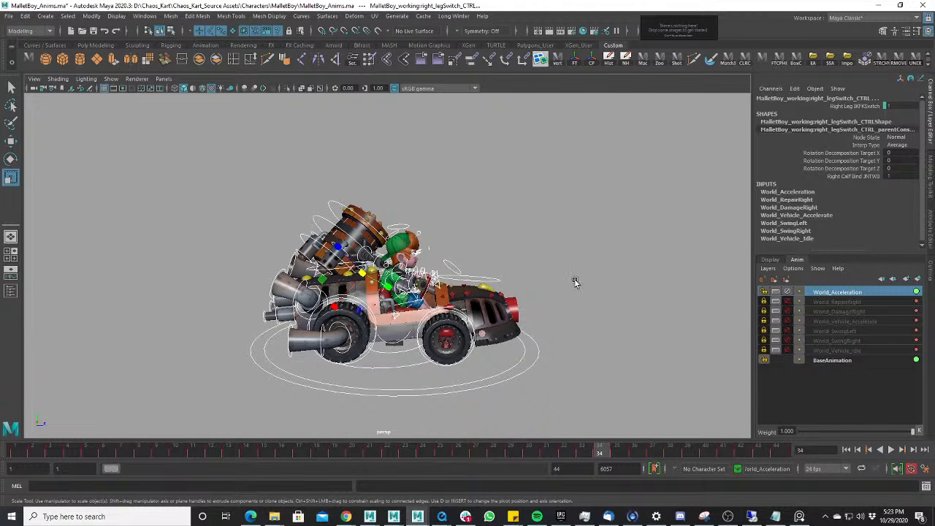
scroll(575, 281, "up", 2)
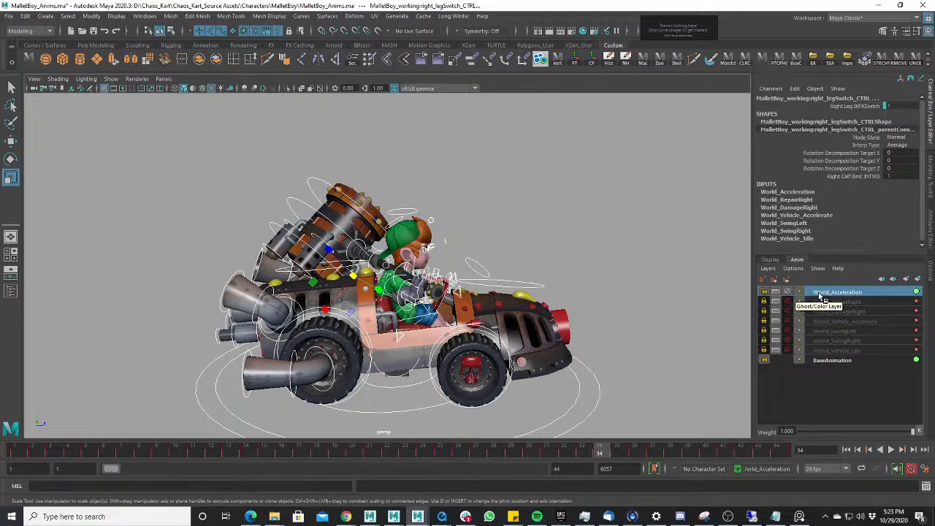
- Create a new animation layer from the selected controls and name it World_Boost
left_click(918, 281)
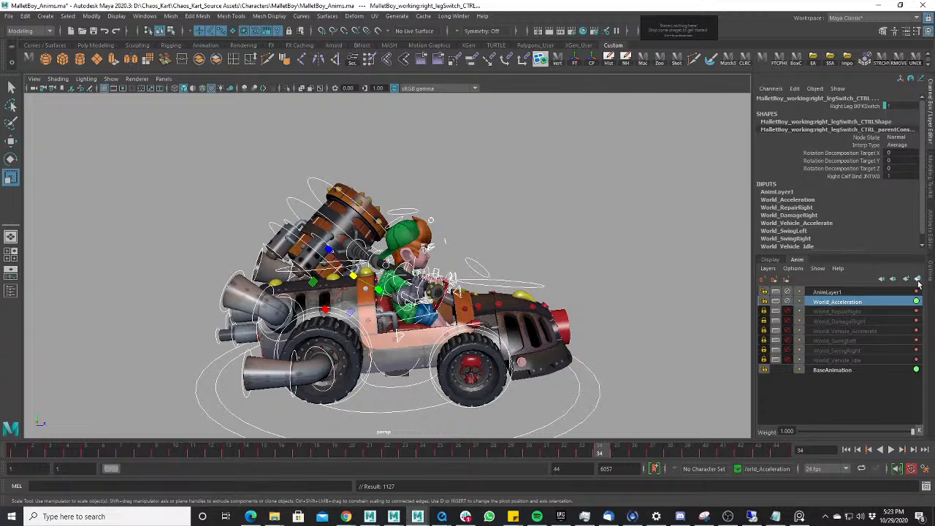
double_click(838, 293)
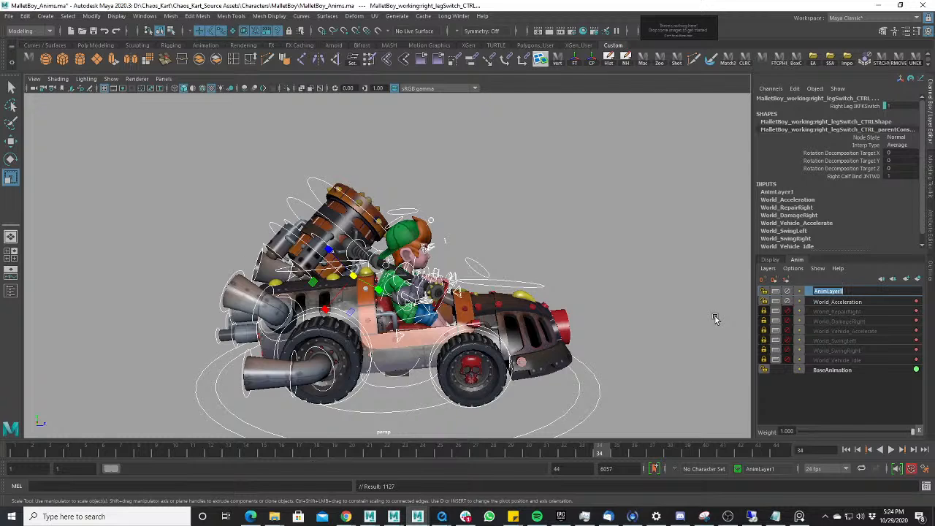
type("A")
type("World_")
type("Bost")
key("BackSpace")
key("BackSpace")
type("ost")
key("Return")
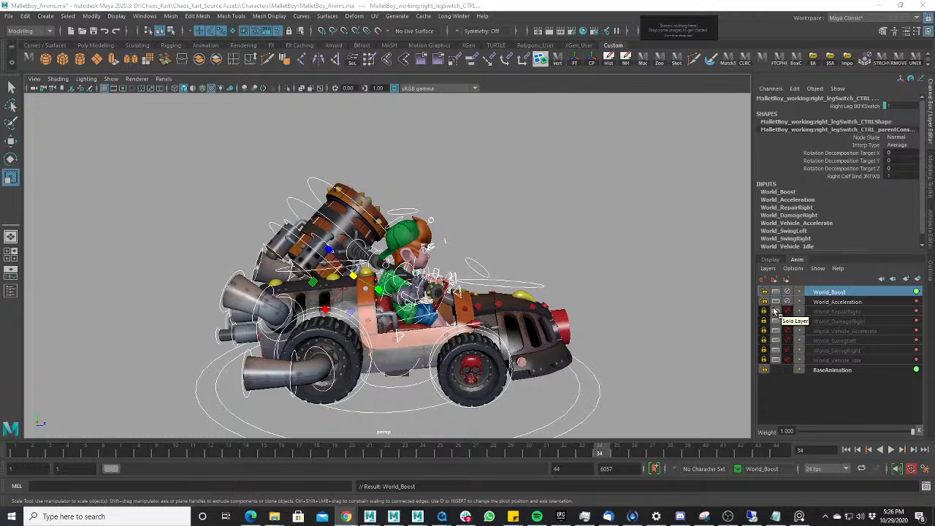
- Play the acceleration animation from the side with all rig controls selected, stopping at frame 34
scroll(697, 308, "up", 2)
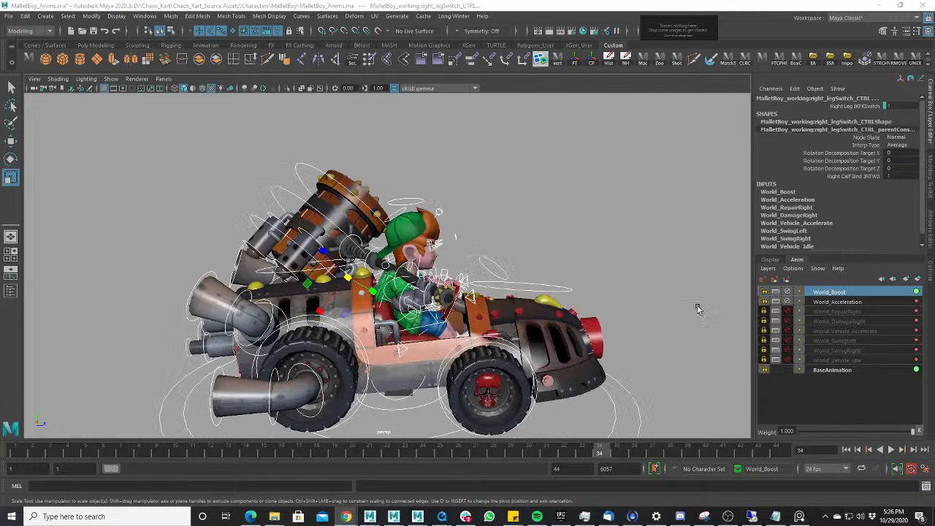
scroll(202, 184, "down", 2)
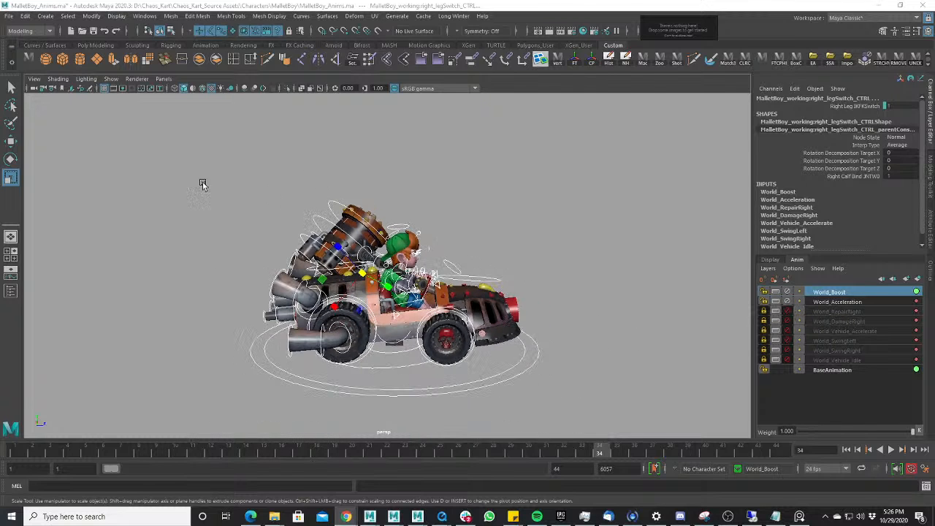
left_click_drag(171, 167, 647, 407)
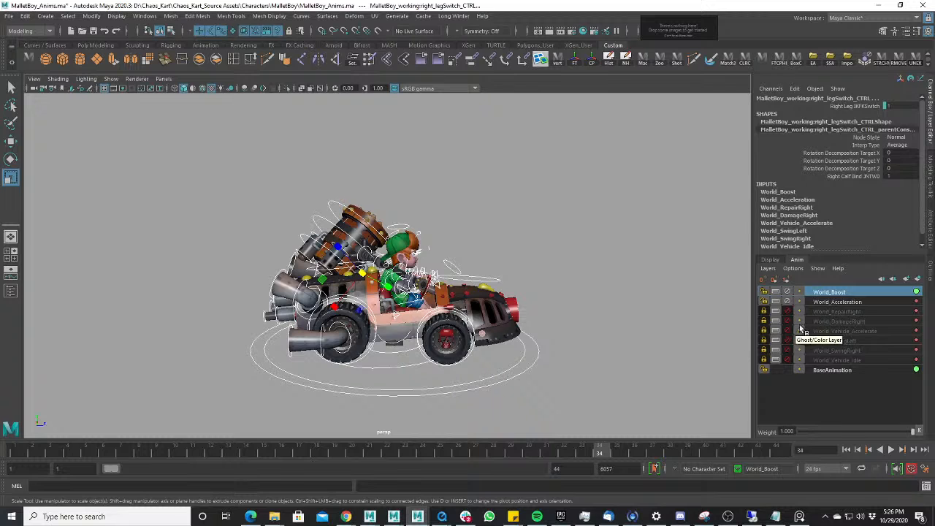
left_click(24, 452)
key("alt+v")
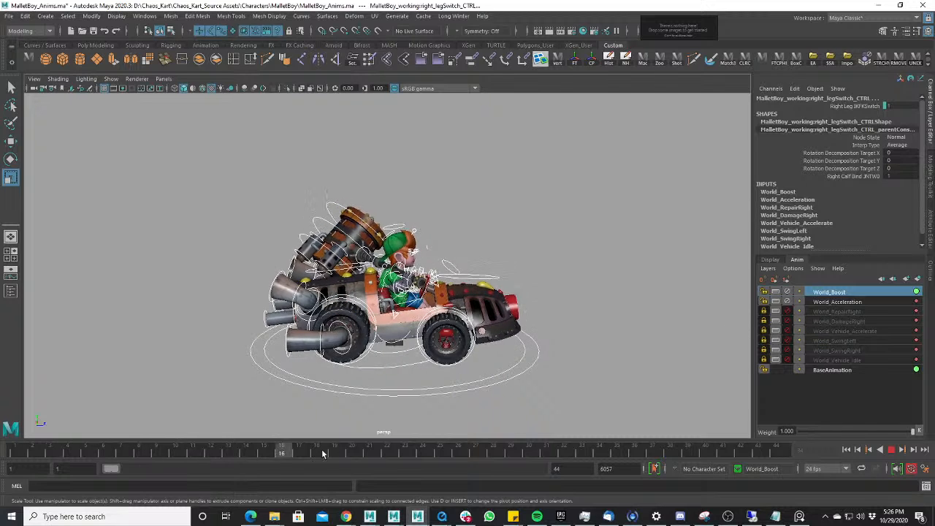
left_click(594, 454)
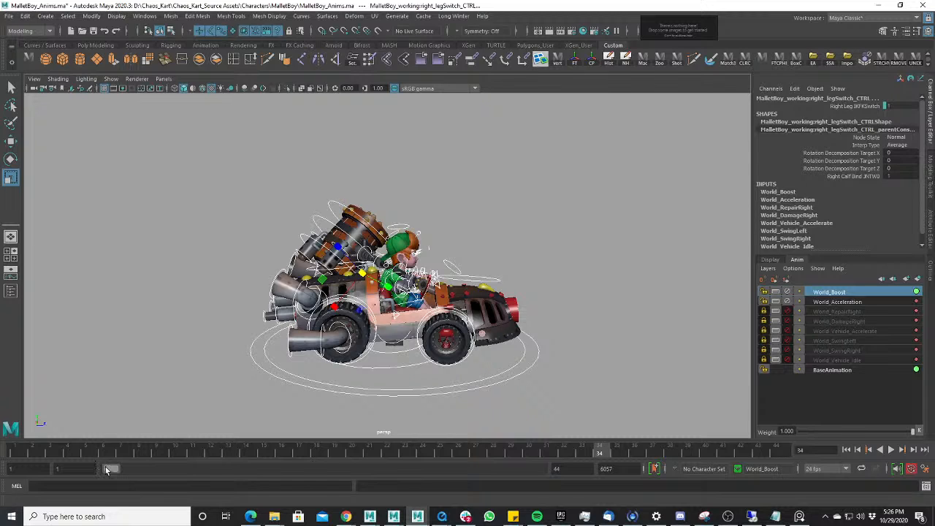
- Mute and lock the World_Acceleration layer, and unmute, unlock and select the World_Vehicle_Idle layer
left_click(786, 302)
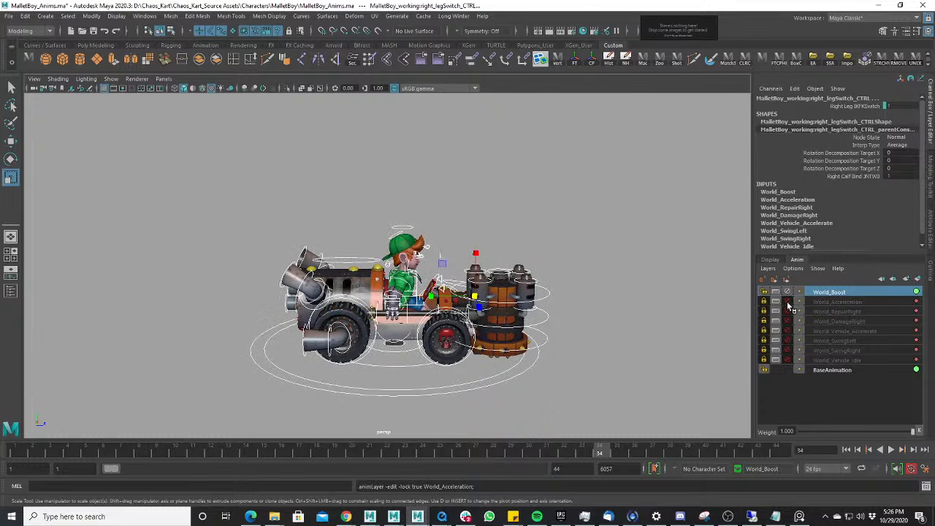
left_click(787, 361)
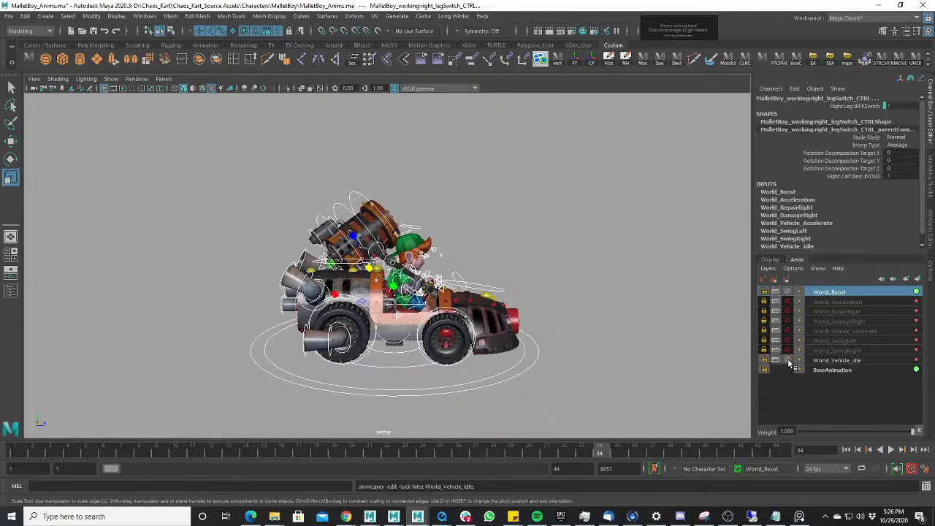
left_click(787, 360)
left_click(787, 361)
left_click(819, 361)
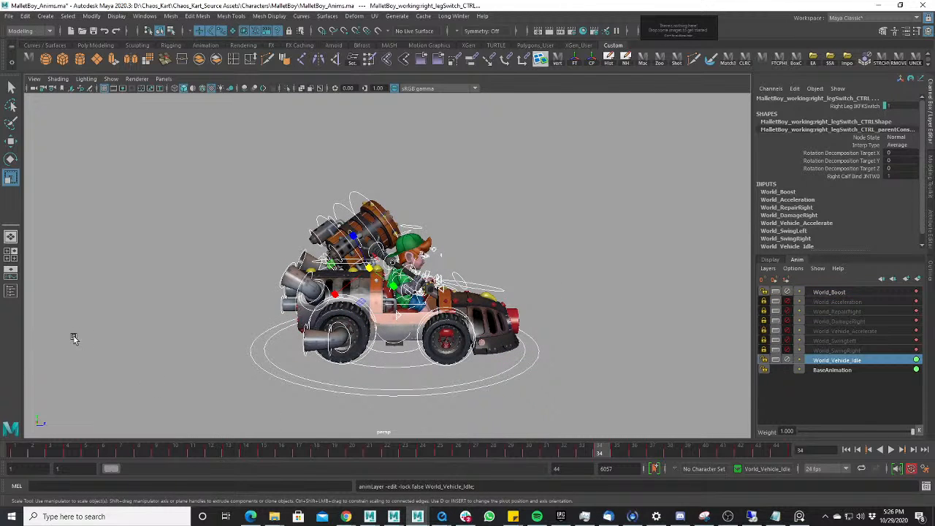
- Go to frame 1 and set the playback range's end to frame 55
left_click(30, 451)
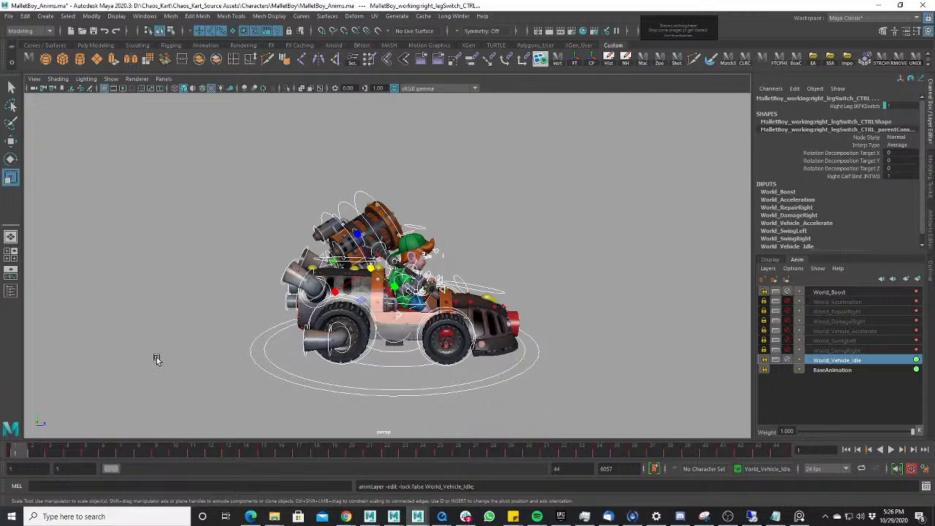
right_click_drag(432, 121, 424, 171, "alt")
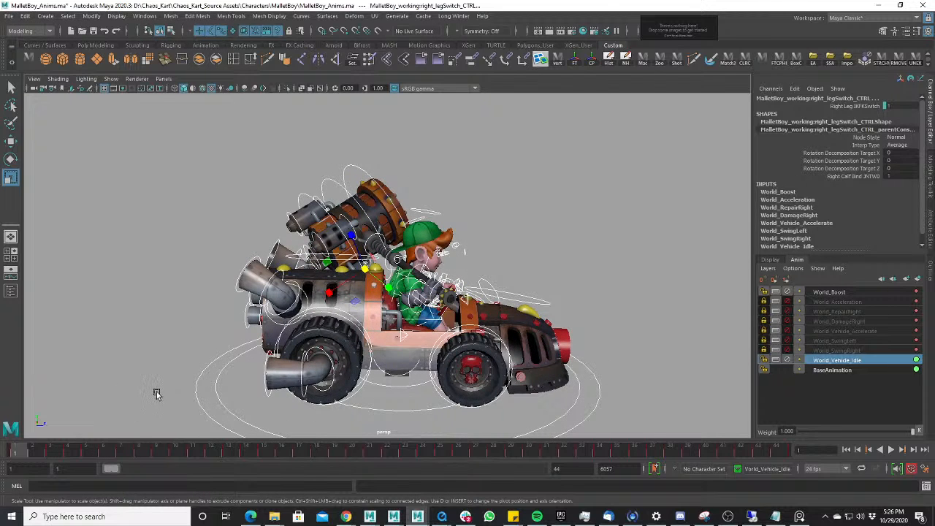
scroll(246, 339, "down", 2)
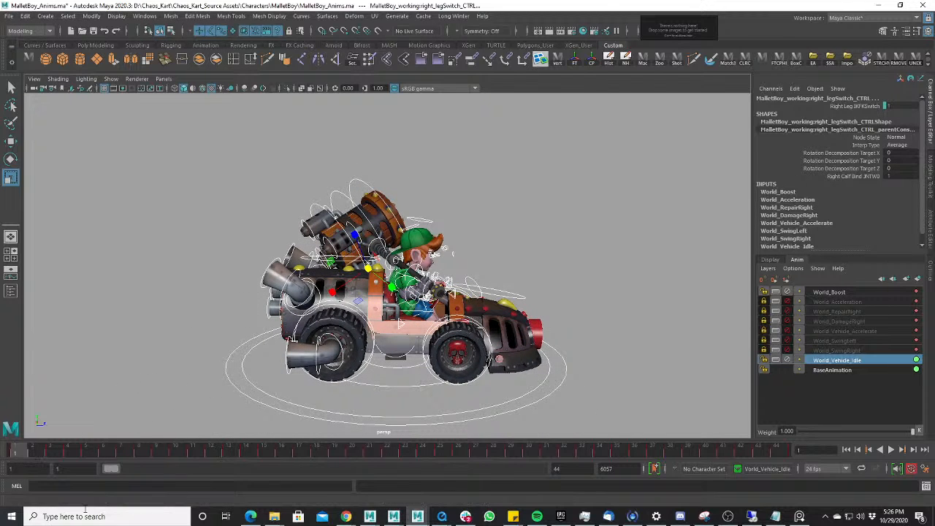
left_click(562, 469)
type("5")
key("Return")
type("55")
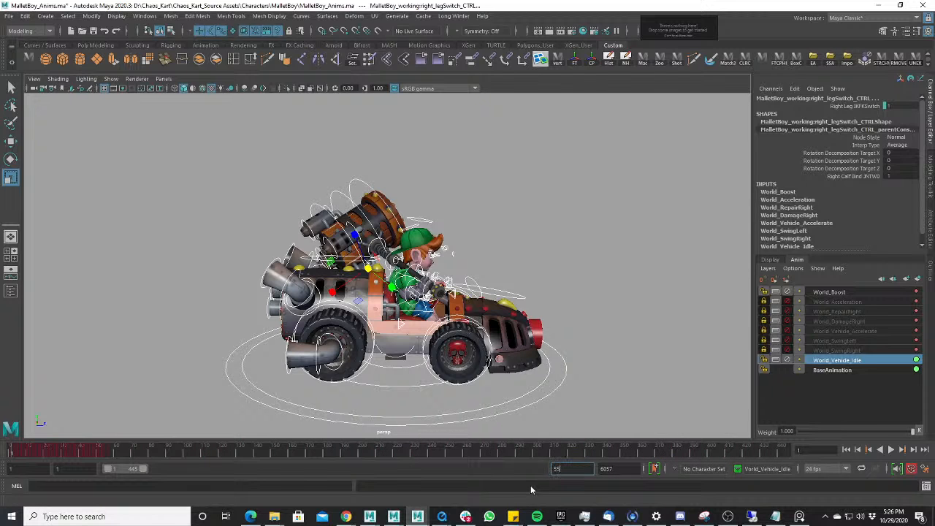
key("Return")
- Play the World_Vehicle_Idle loop and examine the kart's motion from the side and rear
left_click(658, 454)
key("alt+v")
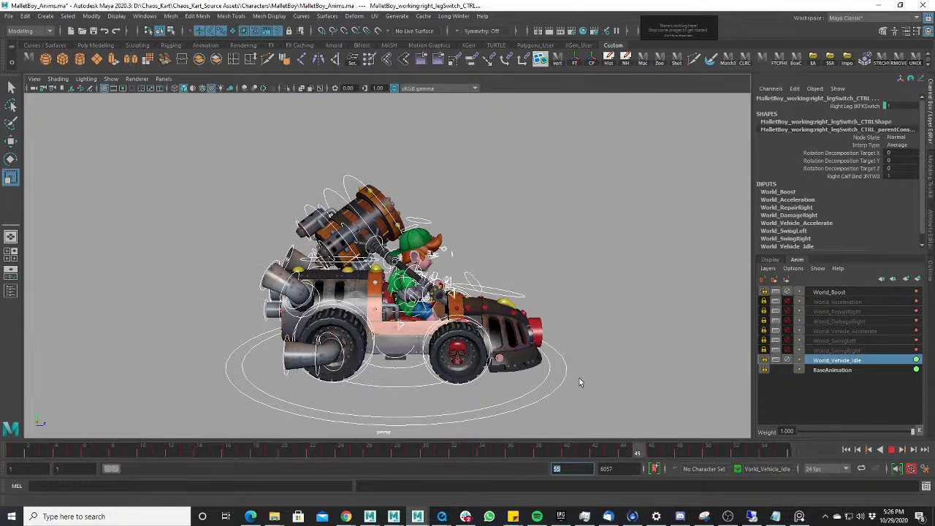
left_click_drag(448, 343, 528, 337, "alt")
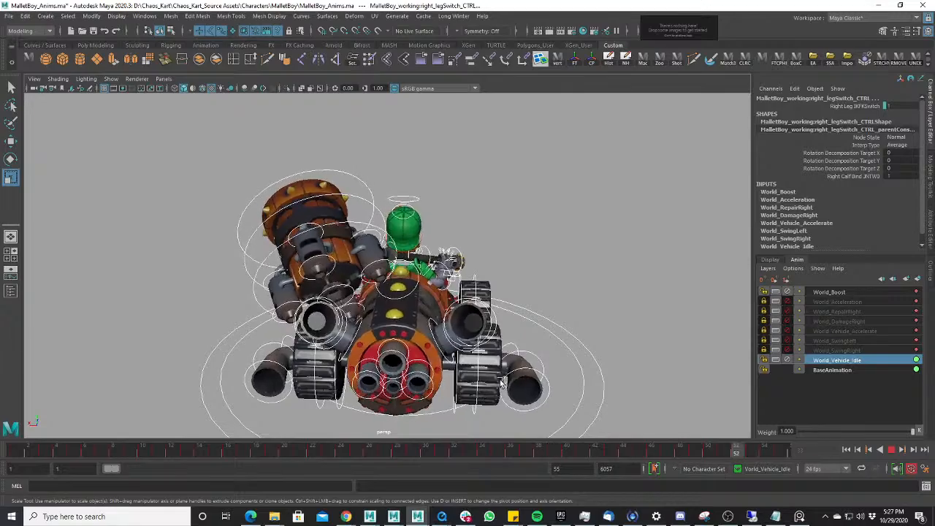
left_click_drag(538, 341, 528, 341, "alt")
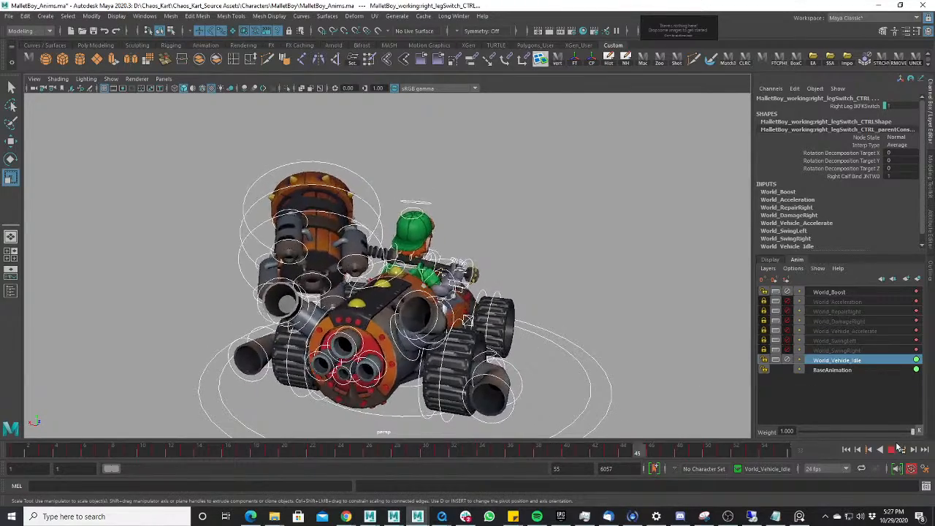
key("Escape")
- Set the playback range's end to frame 58
left_click_drag(582, 464, 471, 471)
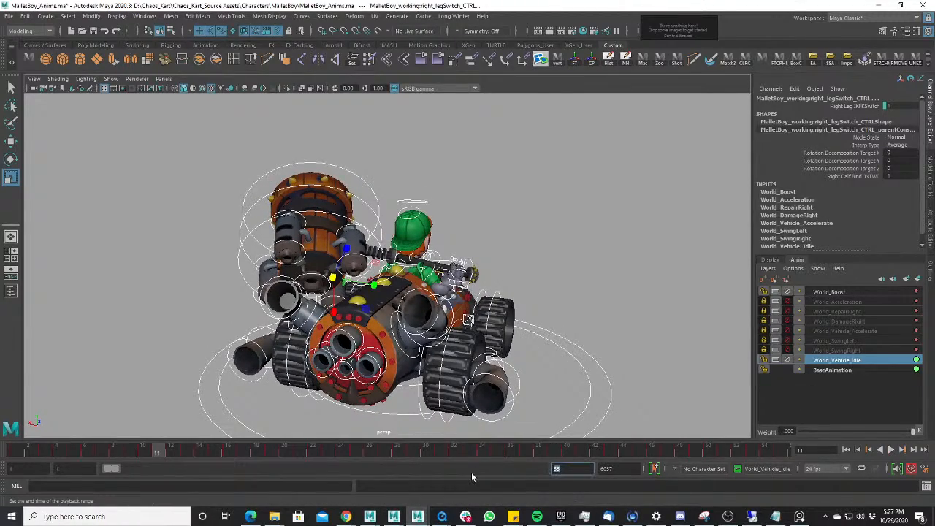
type("58")
key("Return")
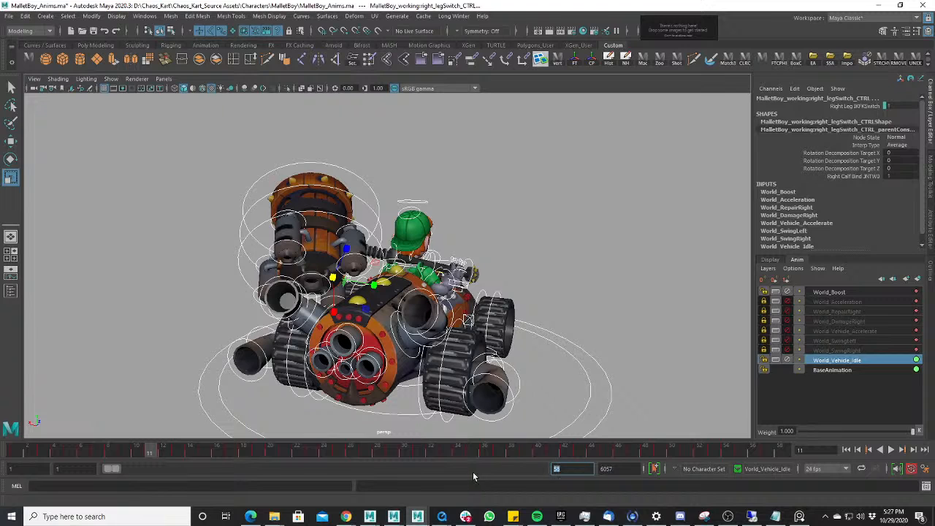
- Set the playback range's end to frame 57 and play the World_Vehicle_Idle loop from frame 1
type("57")
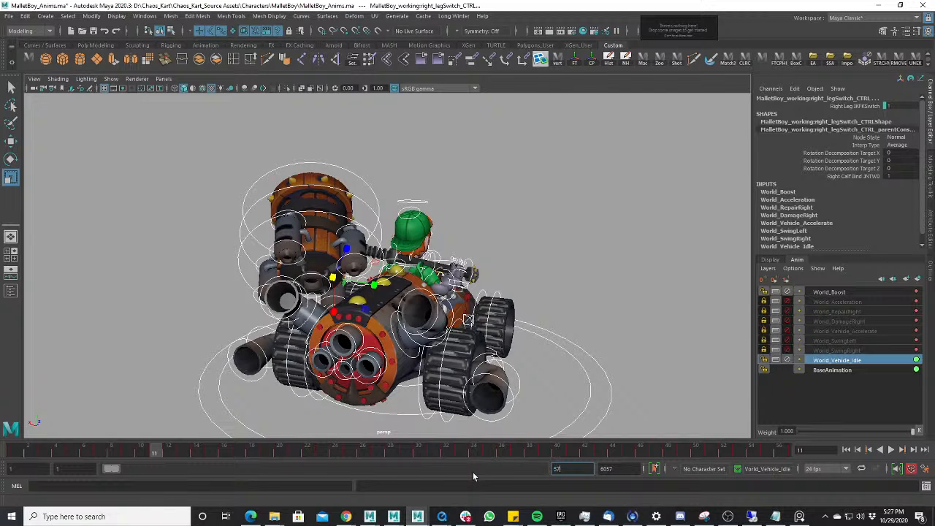
key("Return")
left_click(19, 447)
key("alt+v")
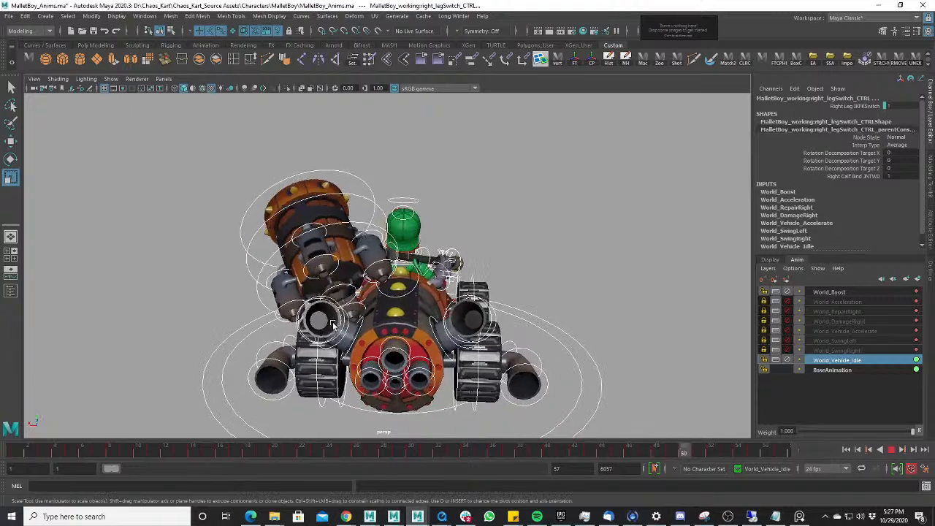
left_click(899, 450)
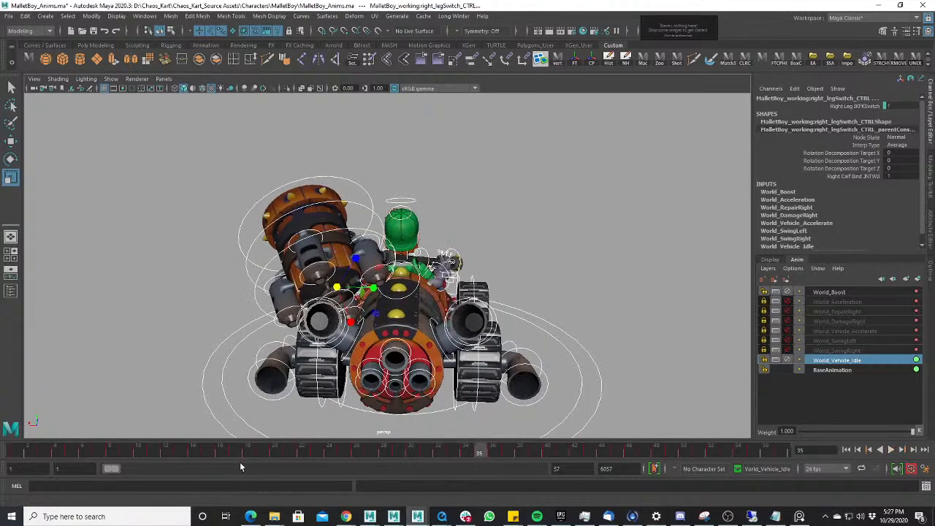
- Copy the selected controls' World_Vehicle_Idle keys at frame 1
left_click(18, 450)
right_click(16, 451)
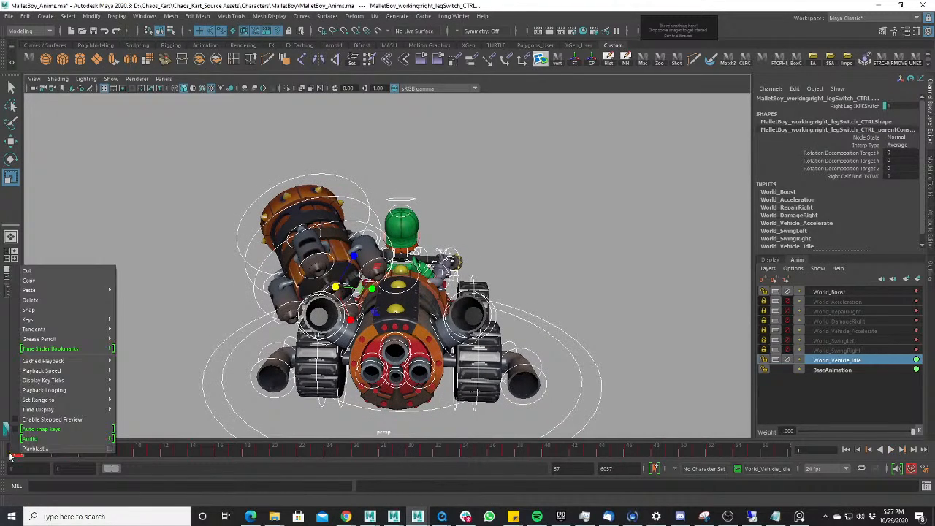
left_click(41, 286)
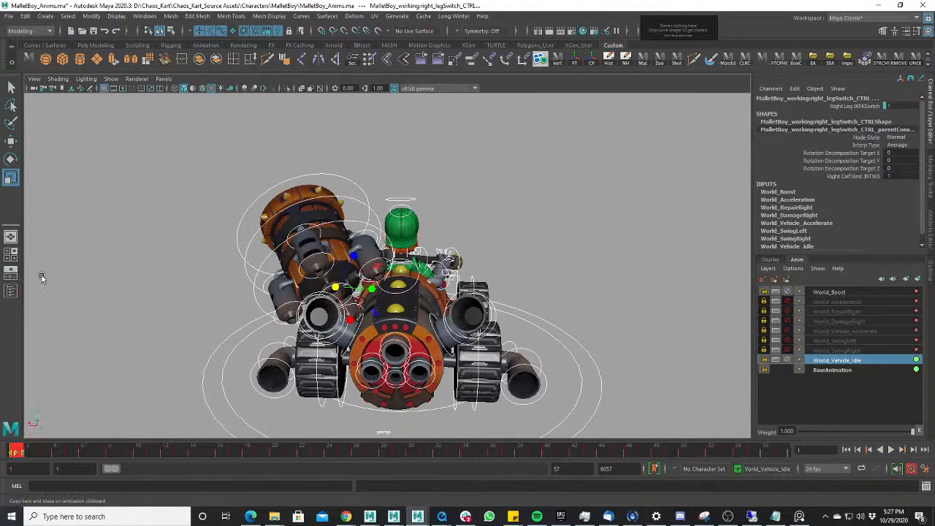
- Mute and lock the World_Vehicle_Idle layer, and paste the copied keys into the World_Boost layer at frame 1
left_click(787, 360)
left_click(829, 292)
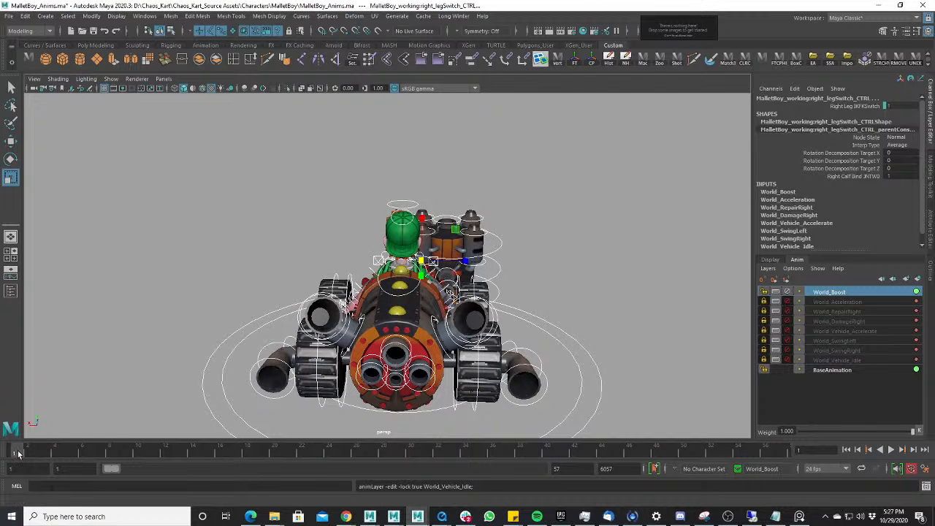
right_click(26, 452)
mouse_move(67, 286)
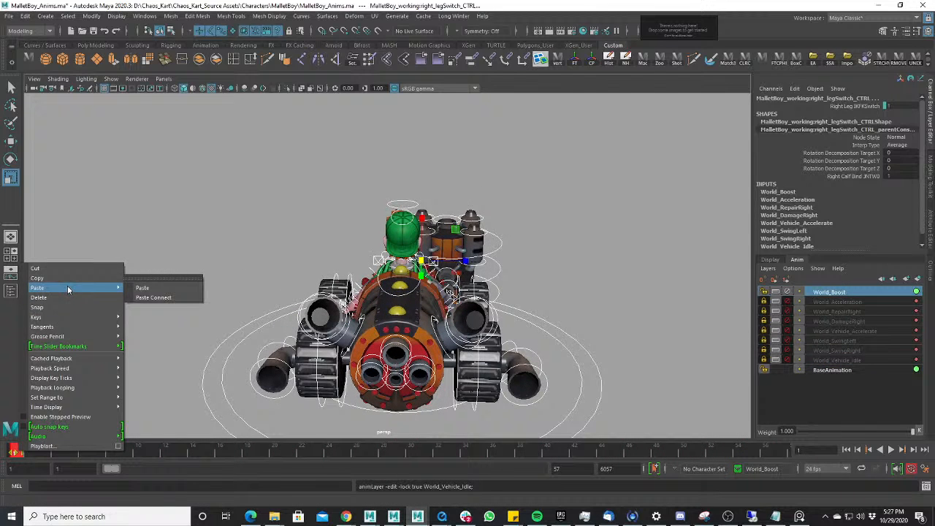
left_click(146, 288)
- Select all of the World_Boost layer's pasted keys at frame 1 in the Graph Editor
scroll(191, 292, "up", 3)
left_click_drag(468, 307, 502, 334, "alt")
scroll(482, 351, "down", 3)
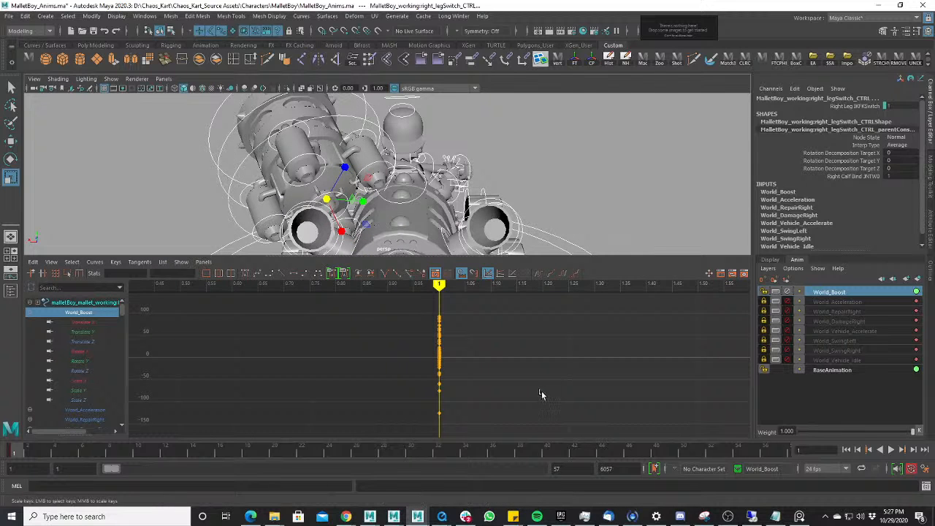
key("a")
left_click_drag(324, 320, 492, 412)
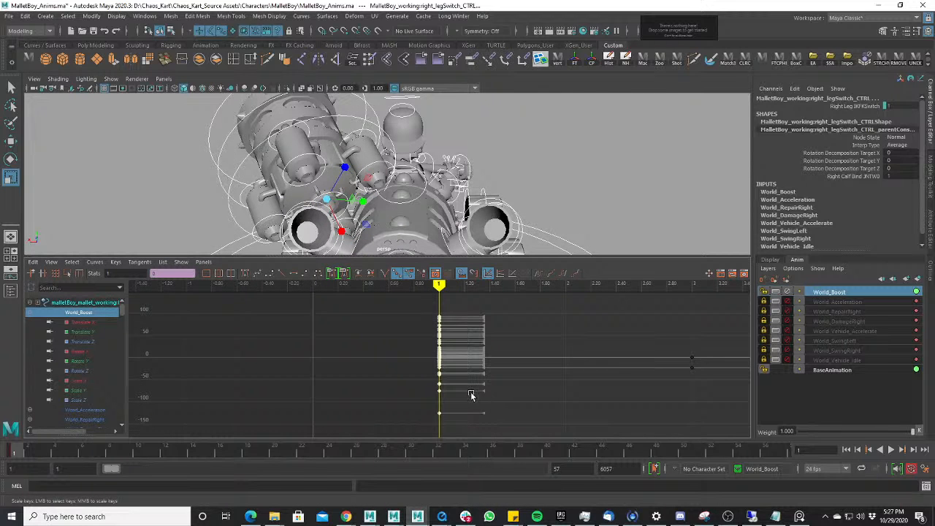
scroll(481, 348, "down", 5)
left_click_drag(387, 332, 447, 380)
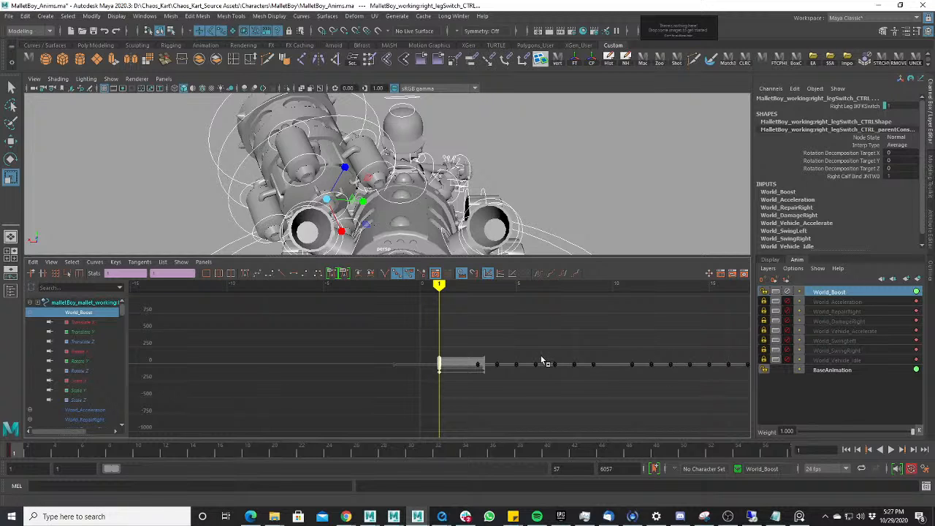
key("ctrl+c")
scroll(486, 356, "up", 2)
left_click_drag(430, 339, 467, 389)
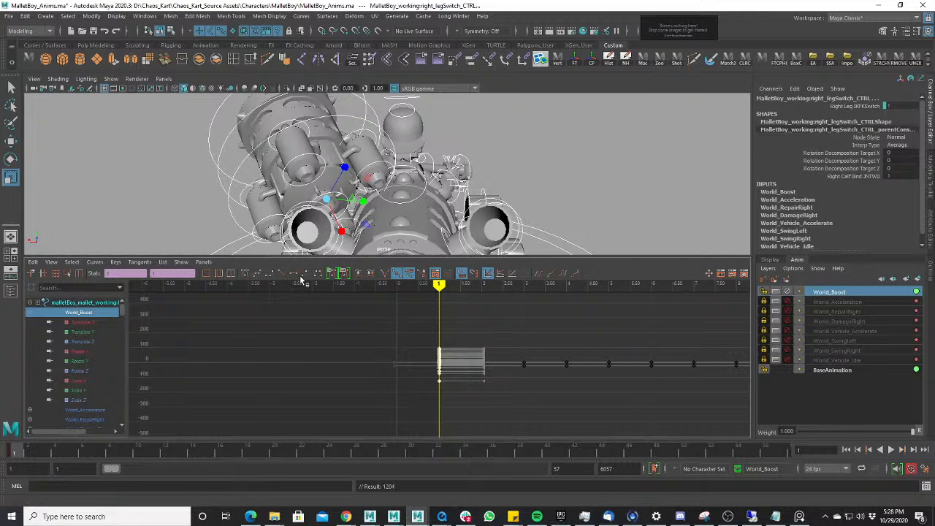
- Return to the full perspective view with textured shading and play World_Boost from frame 1
key("space")
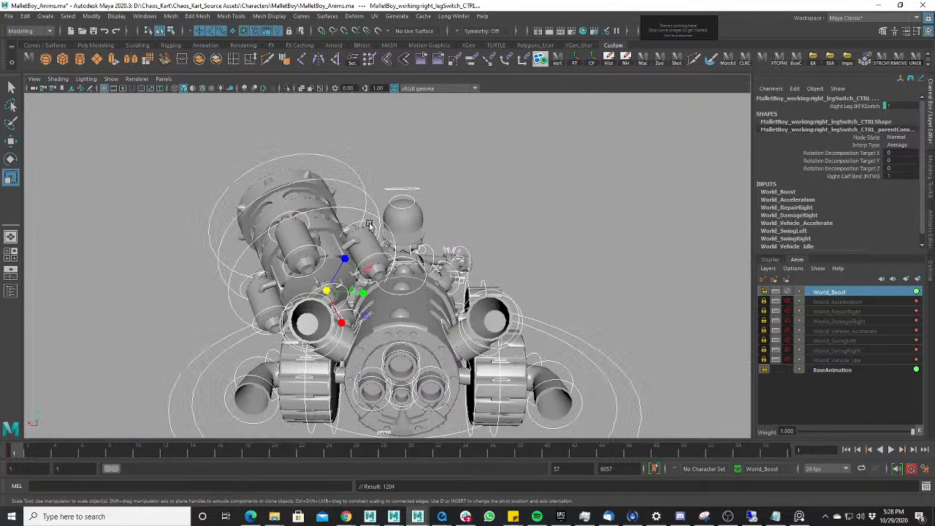
key("6")
scroll(318, 293, "up", 2)
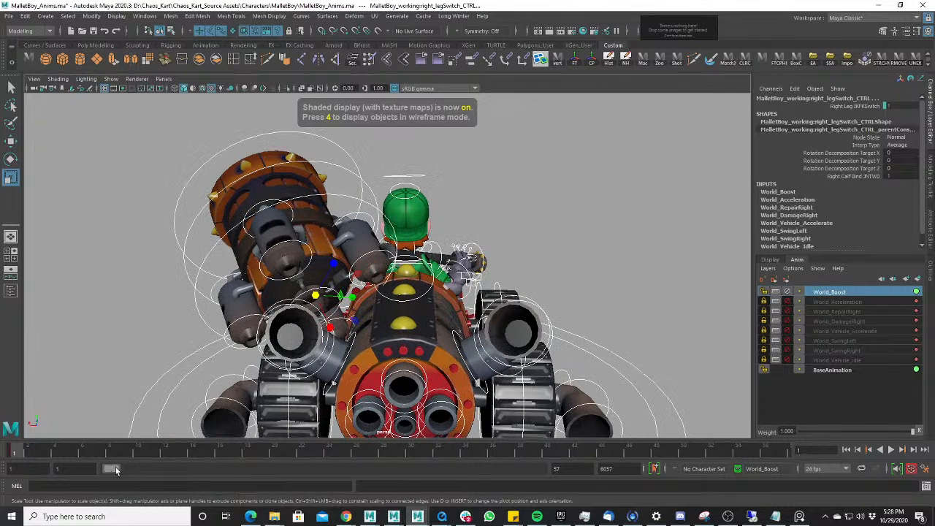
left_click(20, 457)
key("alt+v")
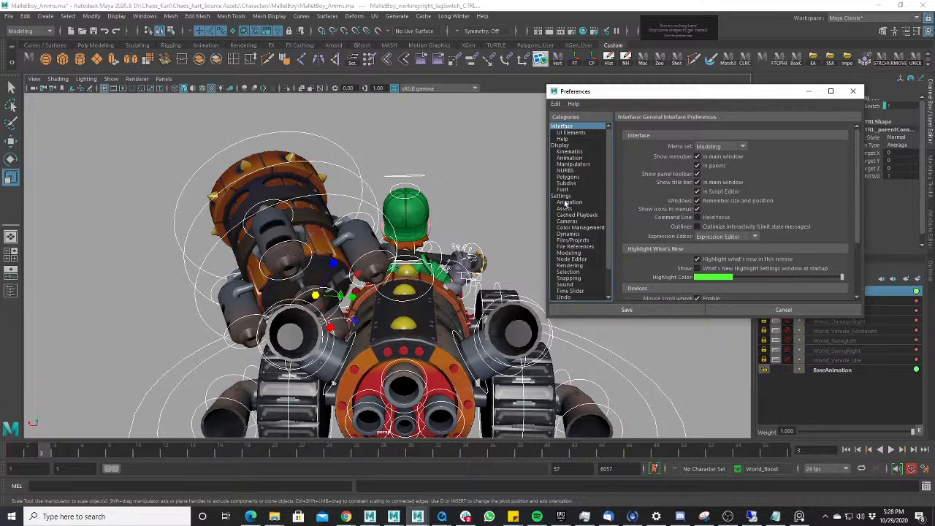
- Set the animation preferences' default in tangent to Clamped and default out tangent to Stepped, and save them
left_click(566, 202)
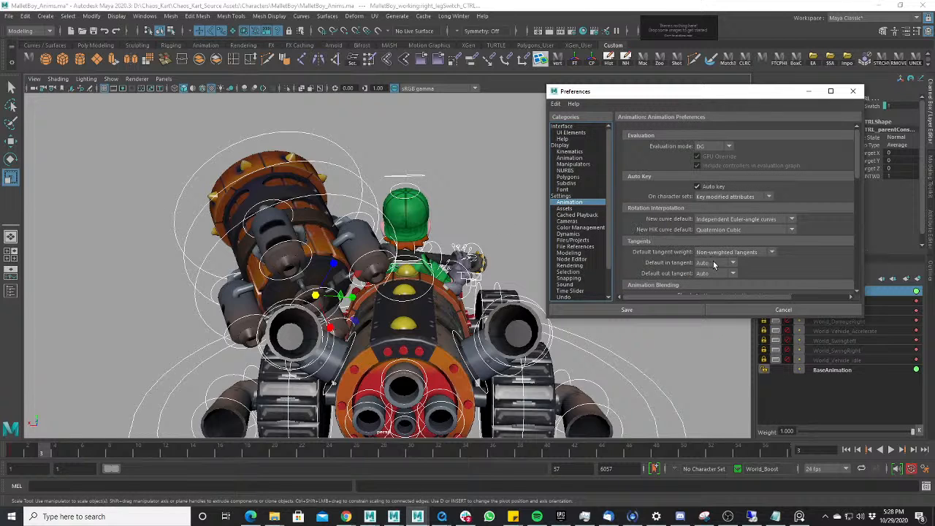
left_click(714, 264)
left_click(706, 293)
left_click(715, 273)
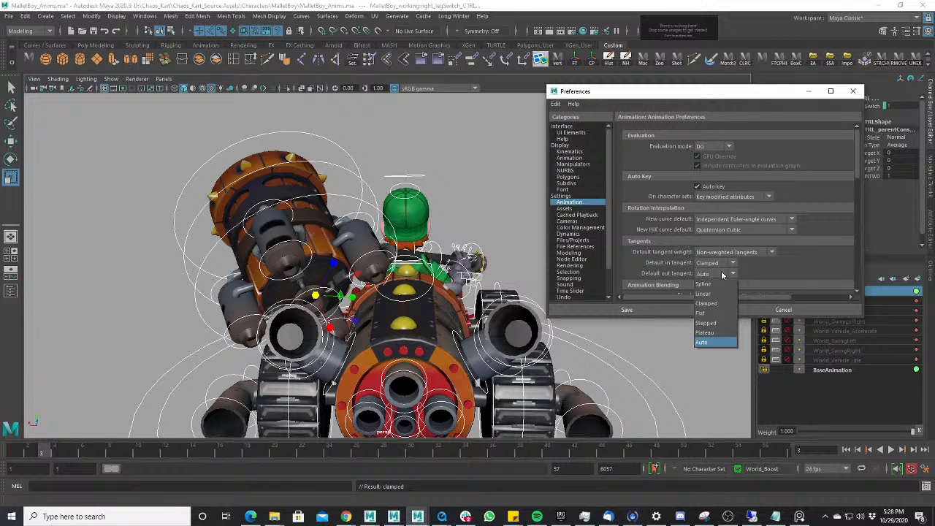
left_click(708, 323)
left_click(621, 310)
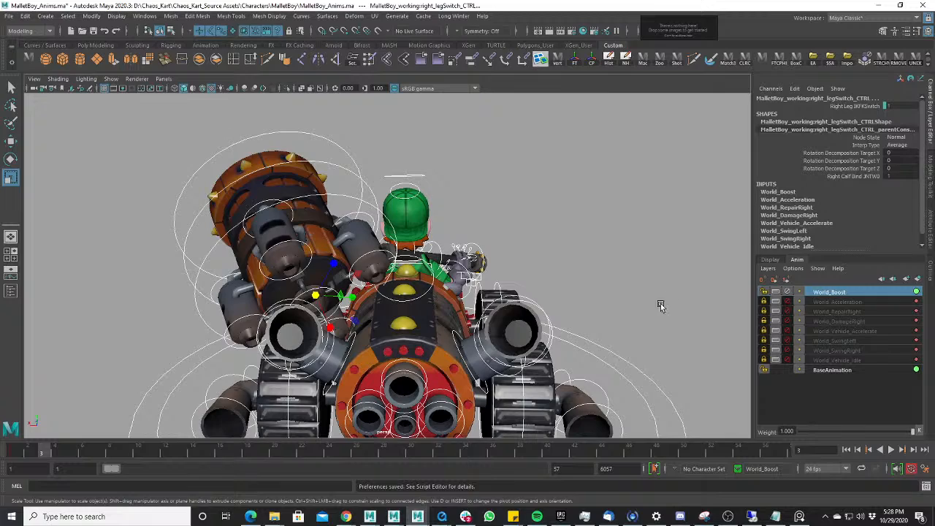
- At frame 2 on World_Boost, rotate the kart's chassis control to about 5 degrees in Z so the nose lifts
left_click(17, 453)
key("alt+v")
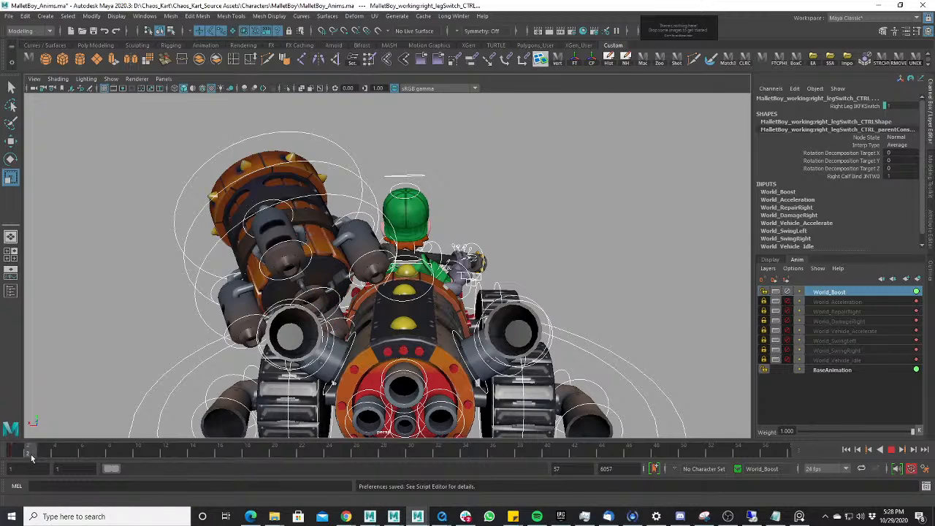
key("alt+v")
scroll(535, 331, "down", 3)
scroll(141, 396, "up", 3)
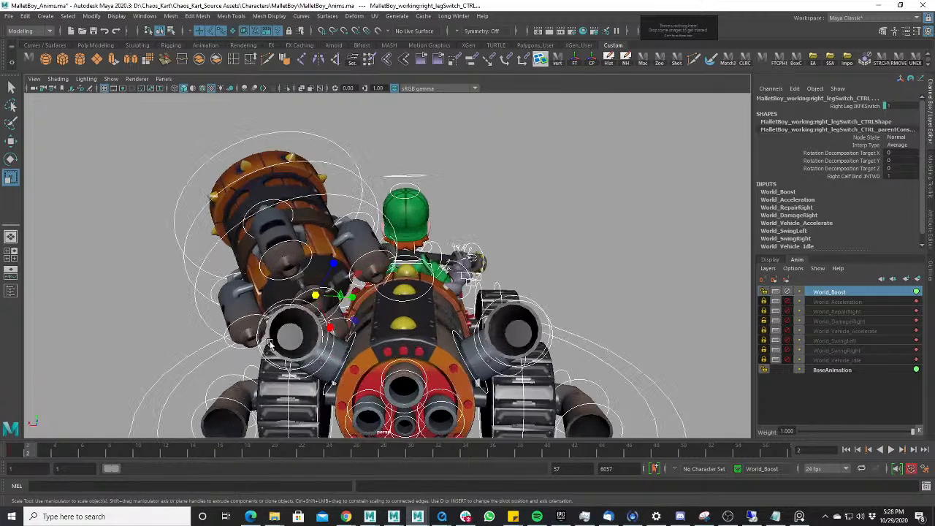
left_click_drag(380, 373, 175, 334, "alt")
scroll(175, 336, "up", 2)
middle_click_drag(179, 339, 223, 331, "alt")
scroll(223, 333, "down", 3)
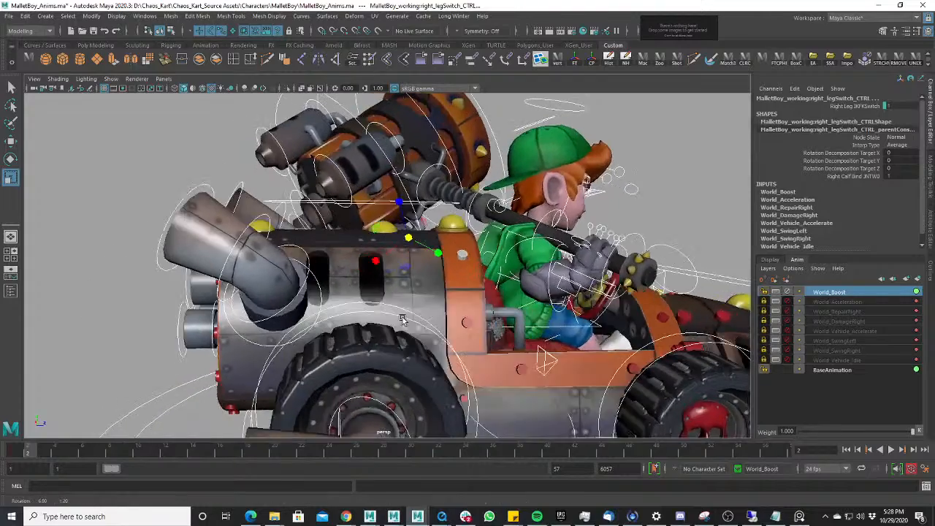
key("e")
left_click(480, 392)
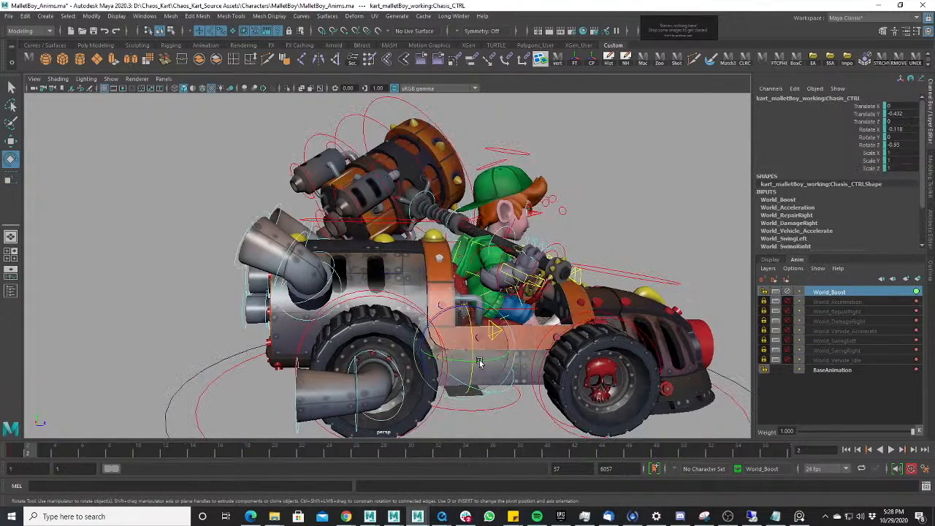
left_click_drag(474, 365, 420, 340)
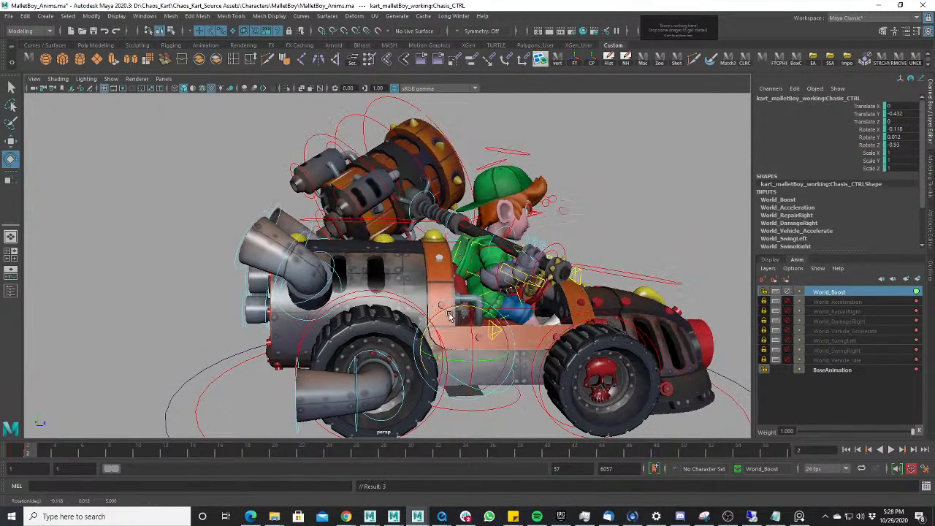
- Play World_Boost to check the chassis tilt between frames 1 and 2, and save the scene
key("w")
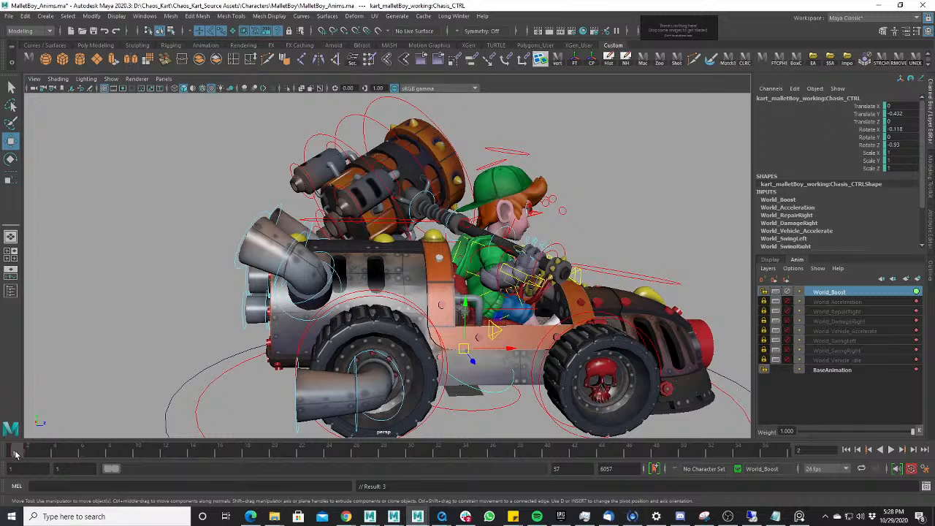
key("alt+v")
key("alt+v")
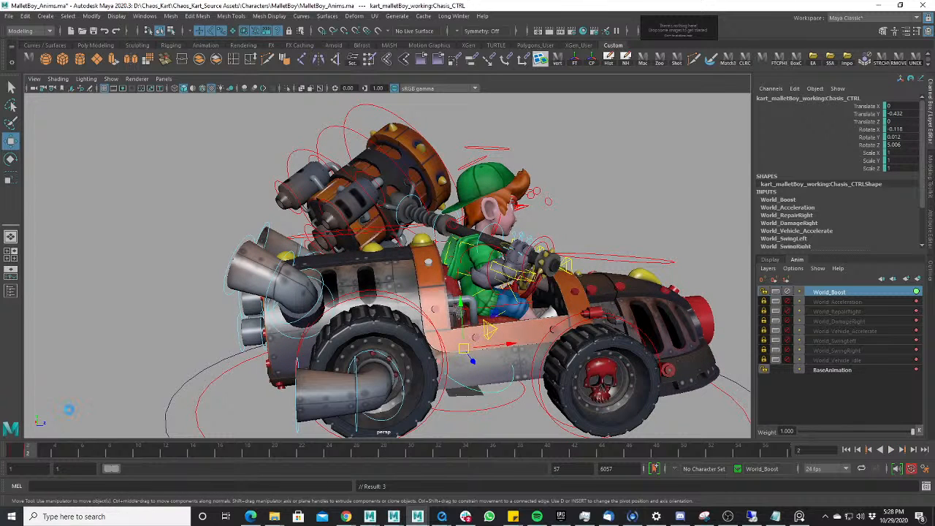
key("ctrl+s")
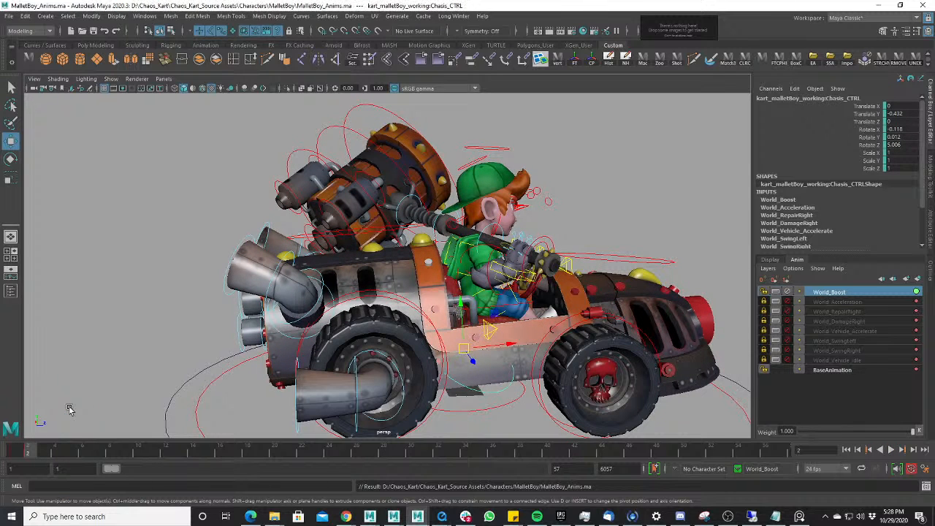
key("alt+v")
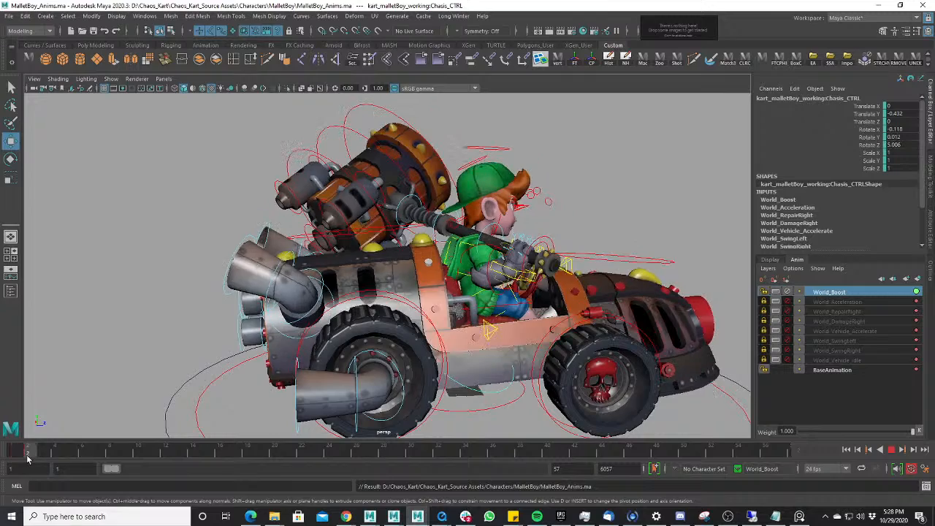
key("alt+v")
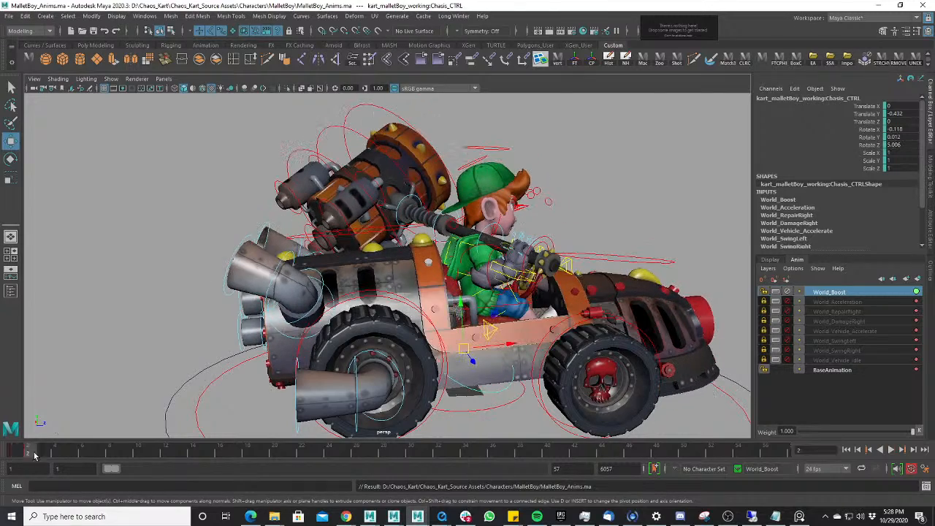
- Adjust the rotation of the kart's chassis control again on the World_Boost layer
left_click_drag(309, 260, 346, 258, "alt")
right_click_drag(346, 259, 426, 265, "alt")
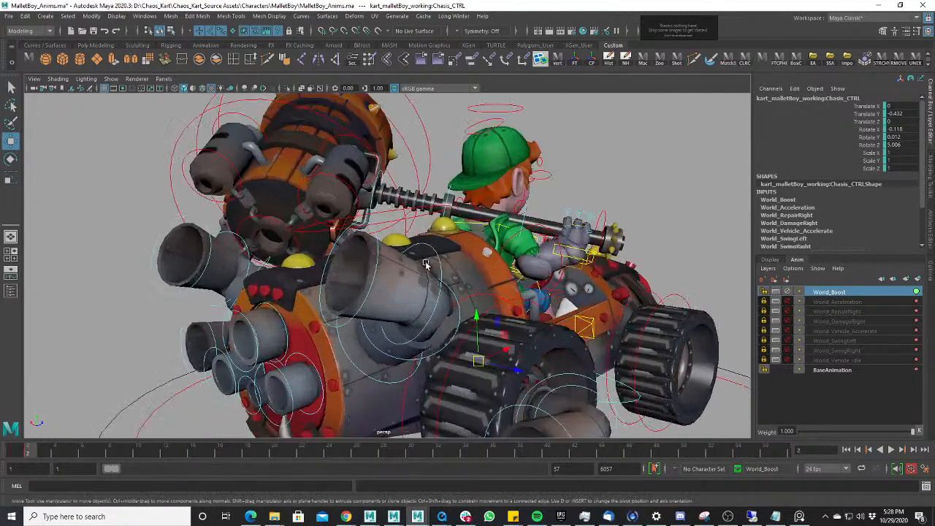
left_click_drag(426, 266, 351, 267, "alt")
right_click_drag(351, 268, 363, 272, "alt")
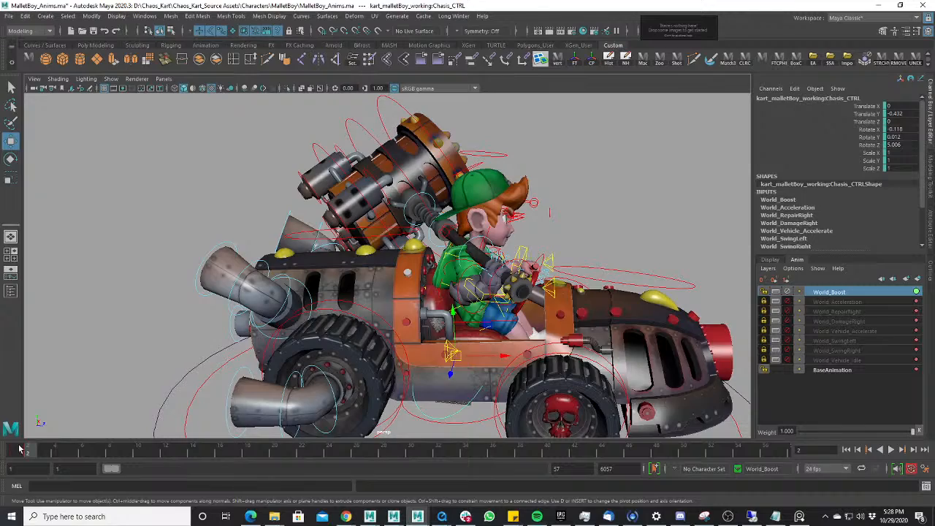
left_click(22, 448)
key("e")
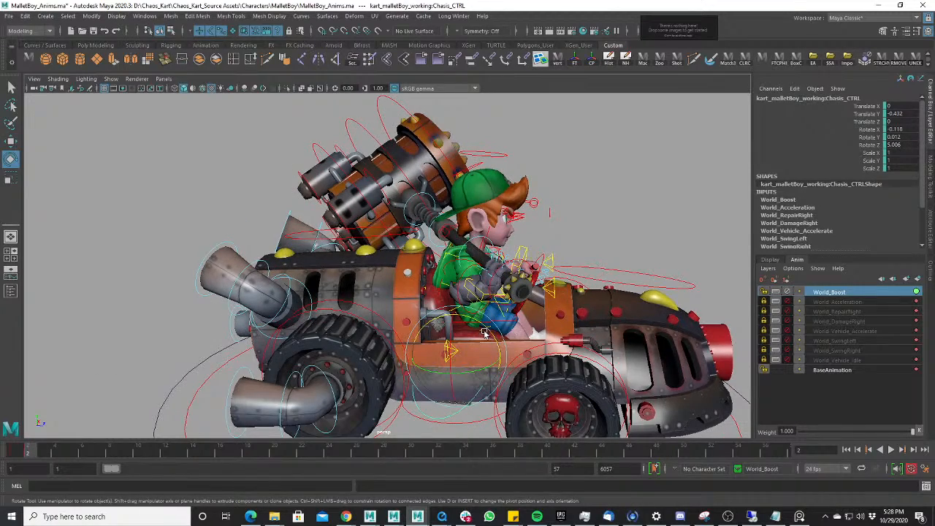
- Raise the kart chassis control to about 7.26 in Translate Y and tilt it to about 11.1 degrees in Rotate Z on frame 2
left_click_drag(484, 332, 487, 313)
key("w")
key("e")
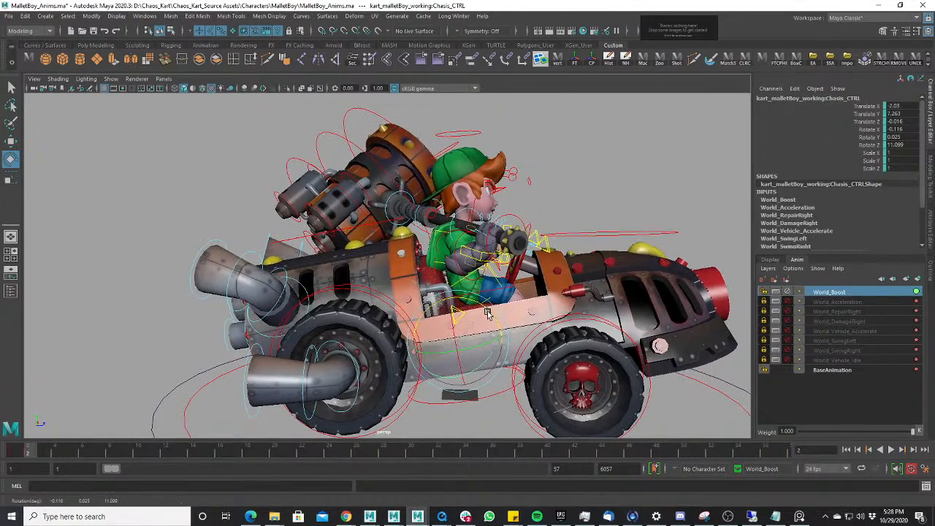
- Lean the driver's body control back to about -19.3 degrees in Rotate X
left_click_drag(401, 331, 600, 337, "alt")
scroll(601, 336, "up", 3)
middle_click_drag(600, 336, 447, 328, "alt")
key("w")
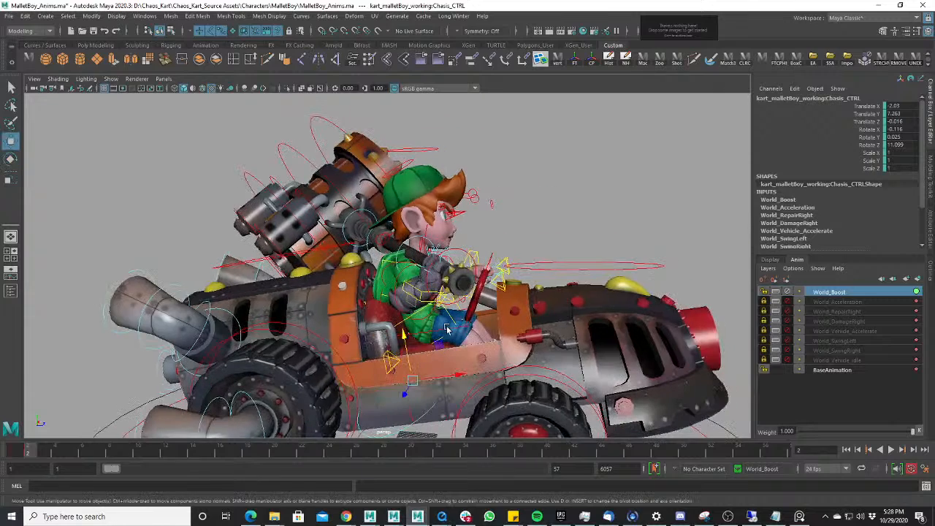
left_click(447, 329)
scroll(447, 329, "up", 3)
key("e")
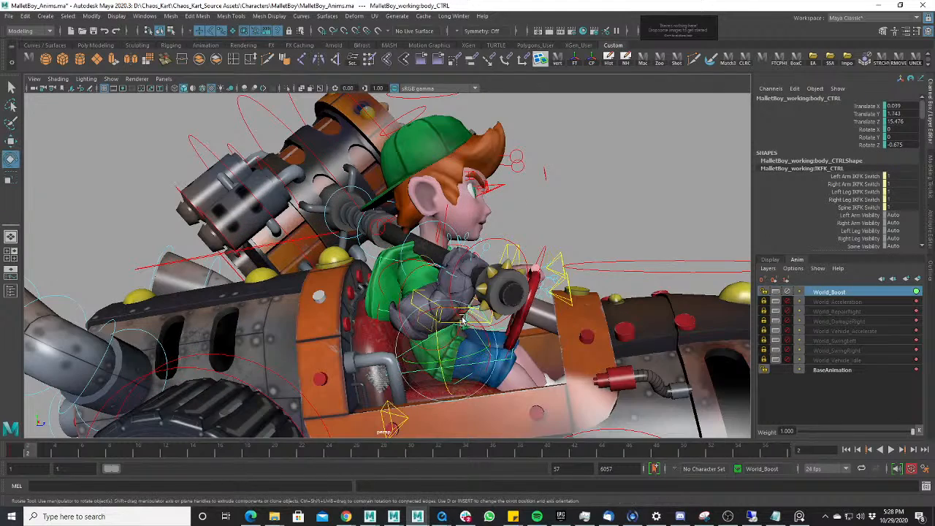
left_click_drag(459, 322, 452, 311)
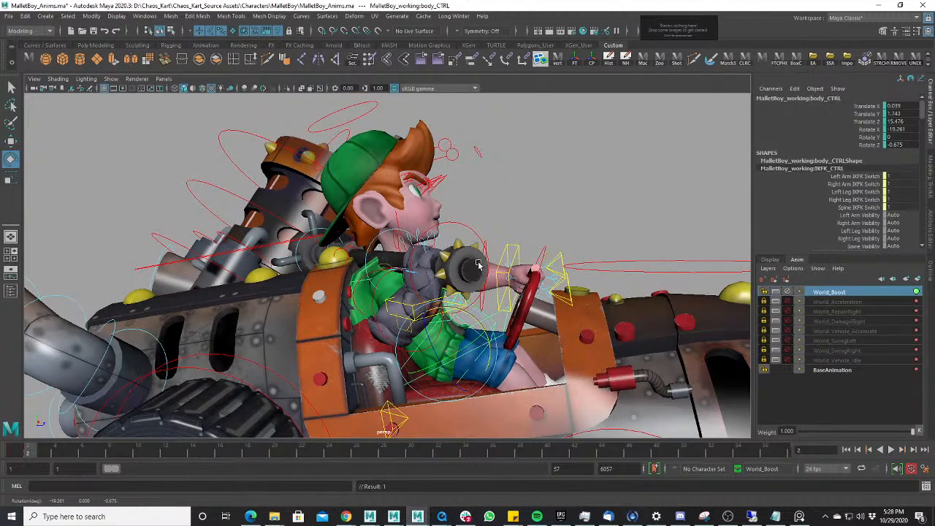
- Rotate the driver's head control to about -12 degrees in Z
left_click(363, 125)
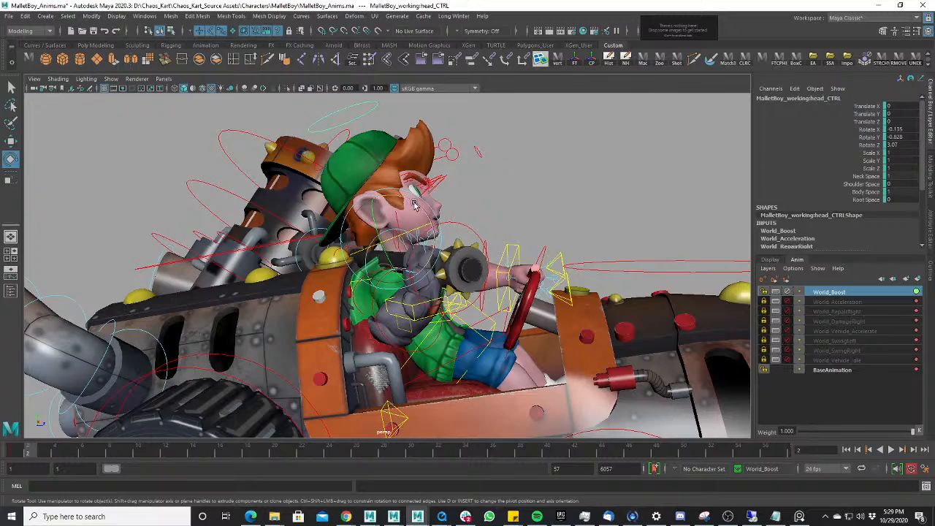
left_click_drag(414, 205, 139, 425)
key("ctrl+z")
key("ctrl+z")
scroll(410, 219, "down", 5)
scroll(428, 227, "up", 7)
scroll(532, 319, "down", 6)
- On frame 3, rotate the right arm IK control to about -113, -12.8 and -45.7 degrees to swing the mallet
left_click_drag(25, 452, 41, 453)
scroll(343, 351, "up", 5)
scroll(526, 314, "down", 7)
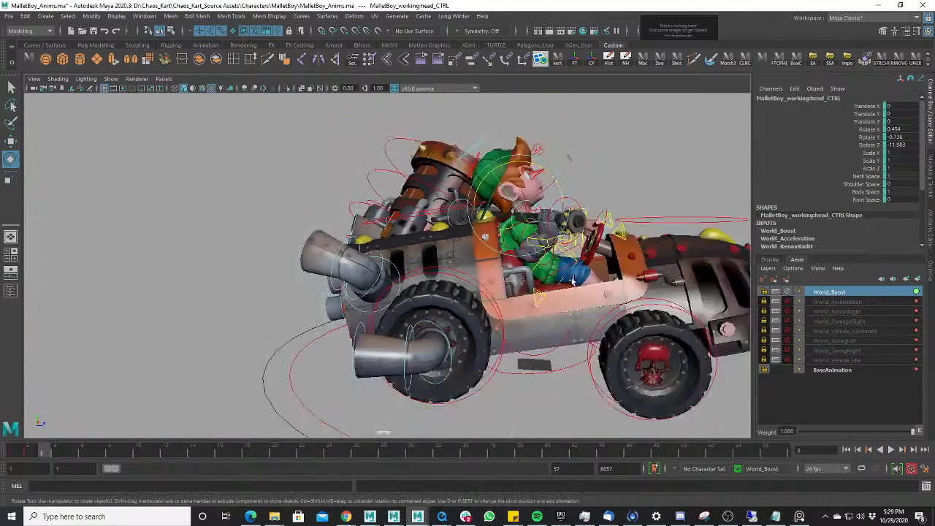
left_click_drag(523, 315, 589, 222, "alt")
key("w")
scroll(406, 314, "up", 4)
scroll(588, 222, "down", 2)
left_click(713, 251)
key("e")
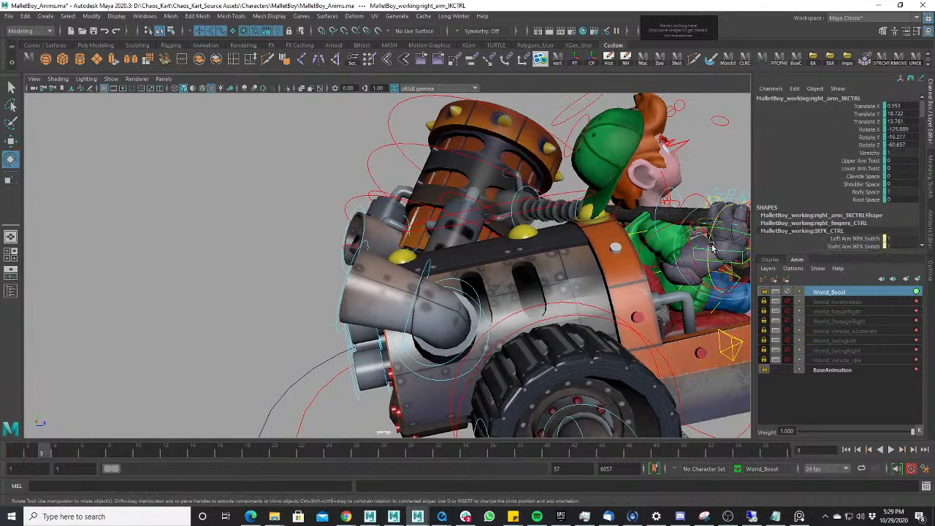
left_click_drag(713, 251, 728, 287)
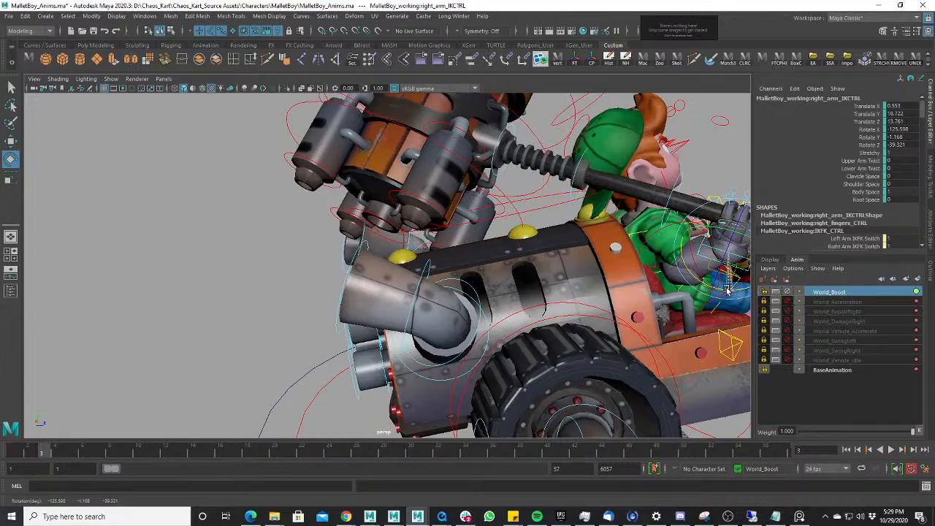
left_click_drag(438, 263, 557, 295, "alt")
middle_click_drag(558, 295, 533, 312, "alt")
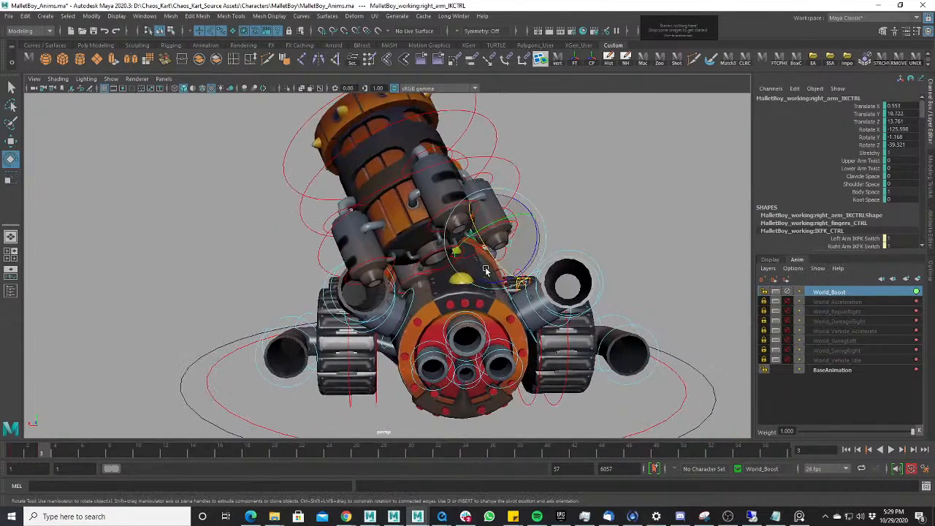
left_click_drag(512, 250, 489, 246)
- Reposition the right arm IK control and rotate it to about -89.8, -22.4 and -77 degrees, carrying the mallet beside the kart
left_click_drag(490, 247, 352, 241, "alt")
key("w")
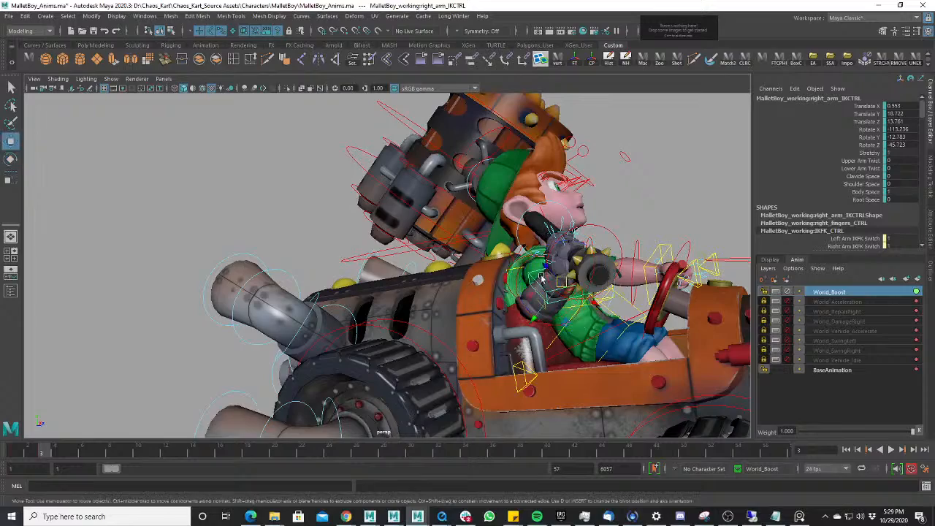
left_click_drag(567, 282, 544, 233)
key("e")
key("ctrl+z")
scroll(276, 287, "down", 3)
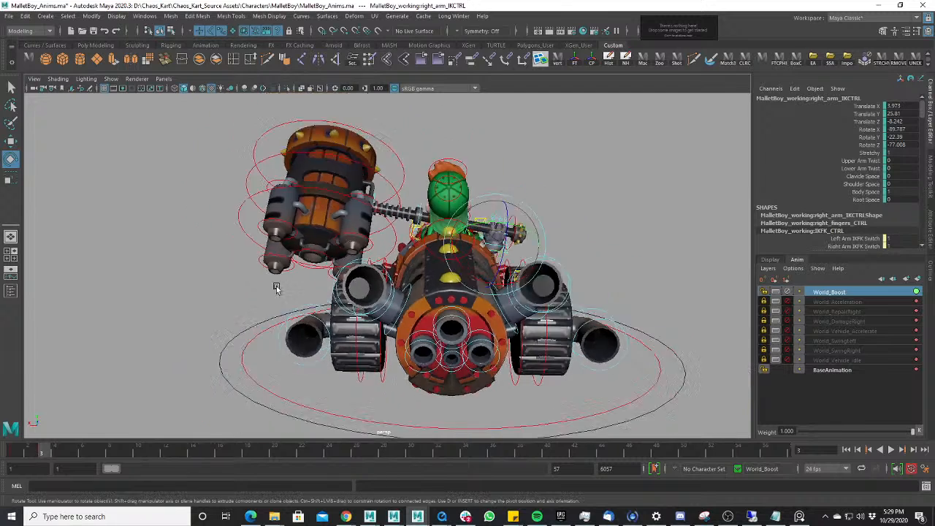
- Select all kart and character controls and key the pose on frame 2
scroll(276, 288, "down", 3)
left_click_drag(259, 200, 750, 373)
left_click_drag(228, 130, 752, 449)
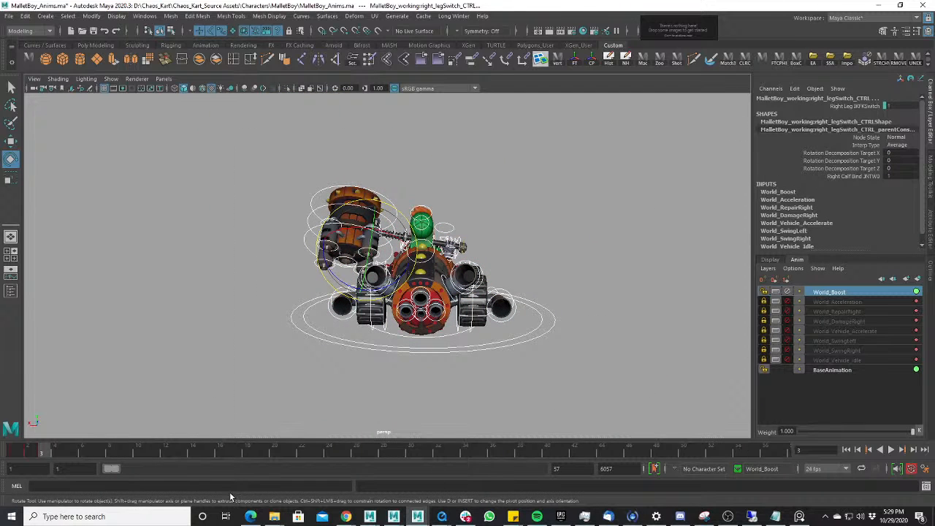
left_click(31, 450)
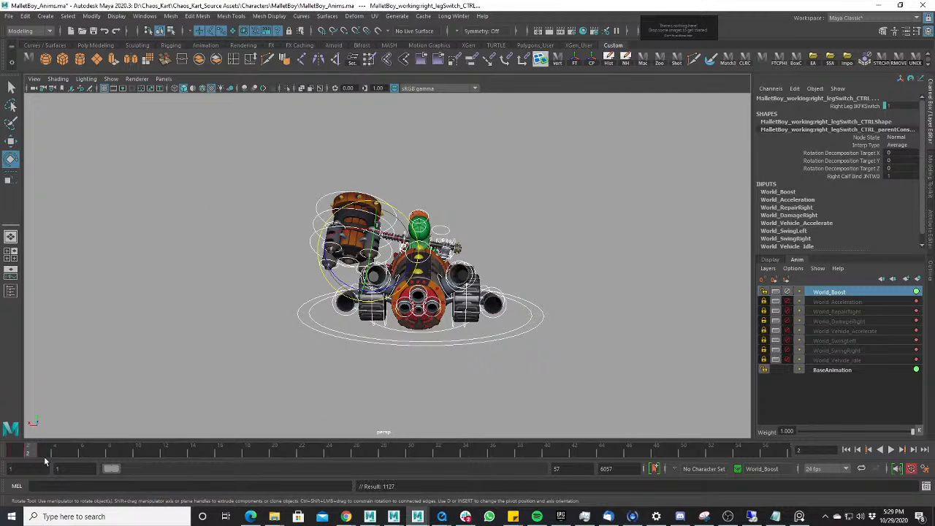
mouse_move(28, 452)
left_mouse_down()
mouse_move(17, 452)
mouse_move(29, 452)
left_mouse_up()
- Select the end-segment controls of the left and right TailPipe exhausts for scaling
scroll(460, 369, "up", 5)
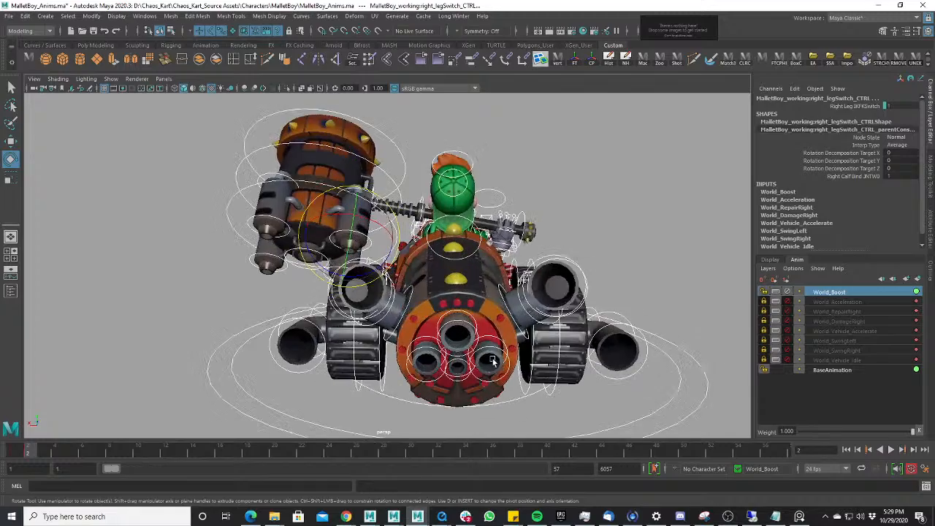
left_click_drag(493, 362, 413, 319, "alt")
key("w")
scroll(402, 329, "up", 4)
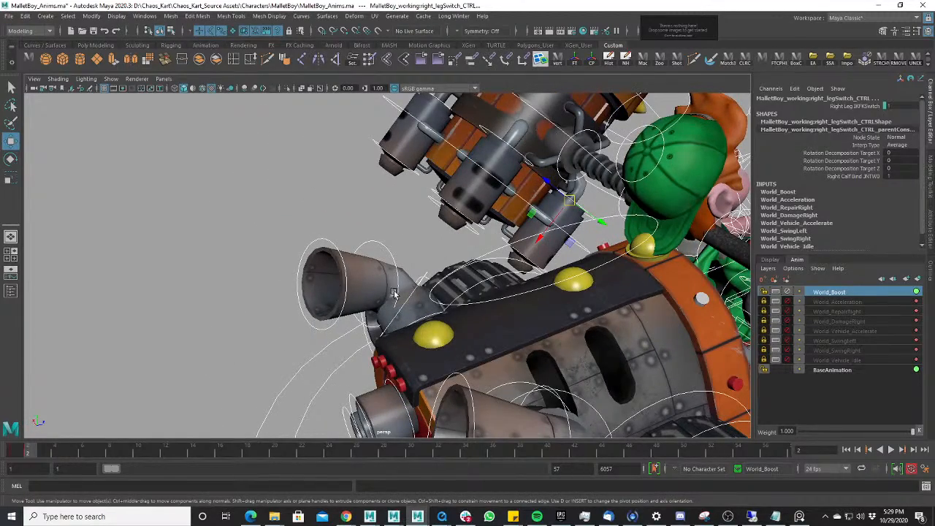
left_click(426, 318)
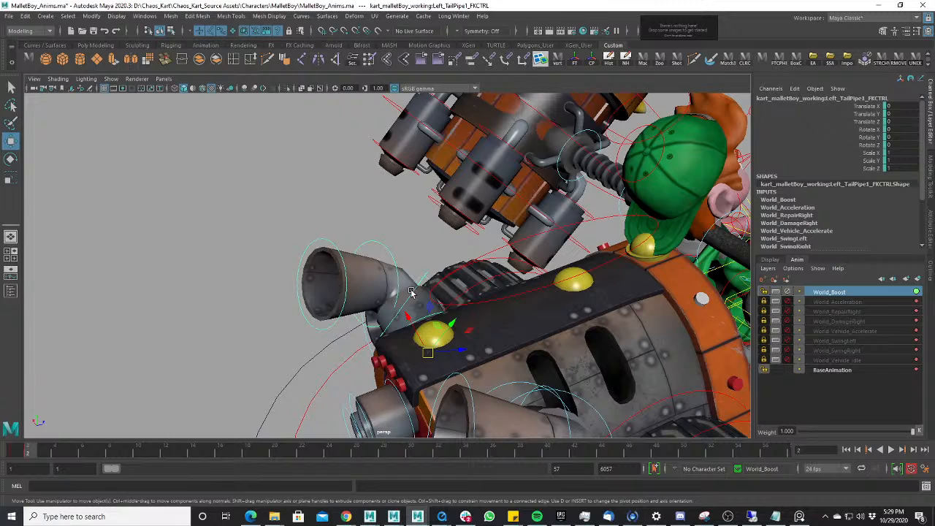
left_click(396, 262)
left_click_drag(379, 248, 320, 251)
scroll(492, 290, "down", 4)
left_click_drag(493, 290, 308, 315, "alt")
left_click(335, 315)
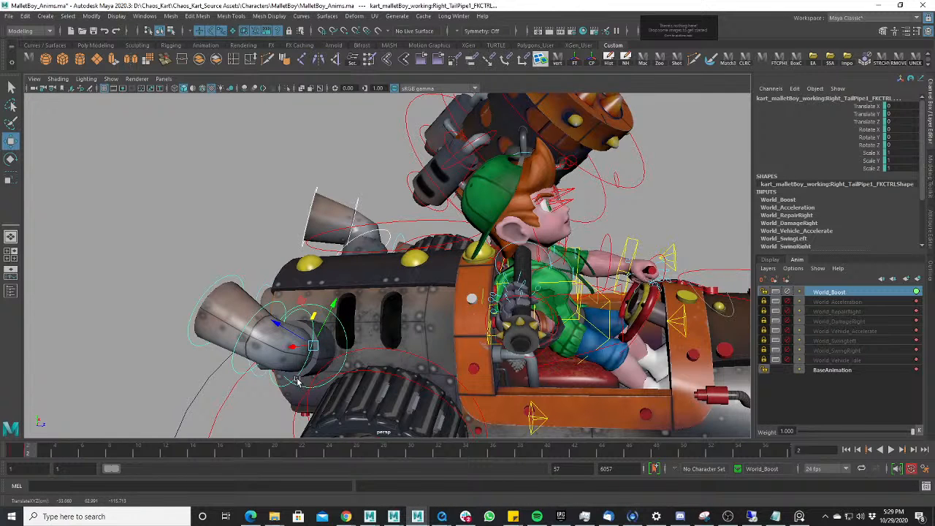
left_click(253, 317)
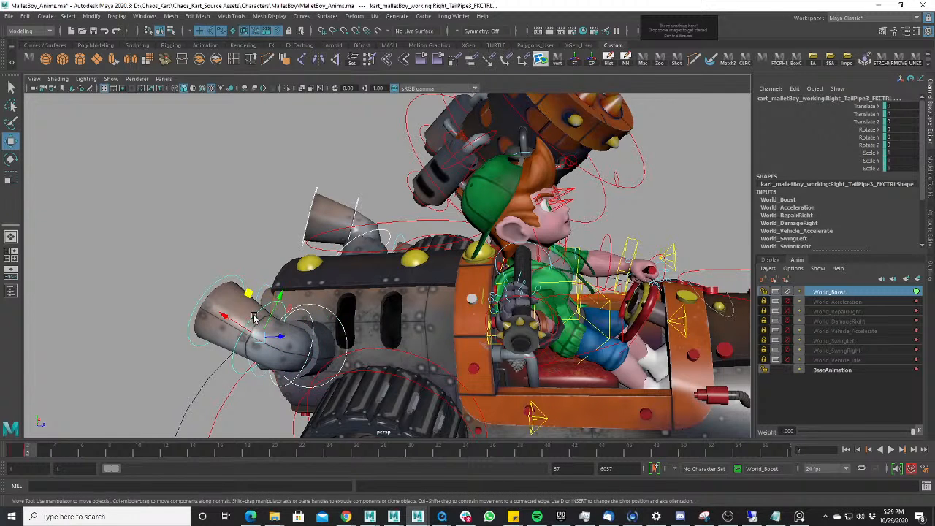
left_click(219, 281)
key("r")
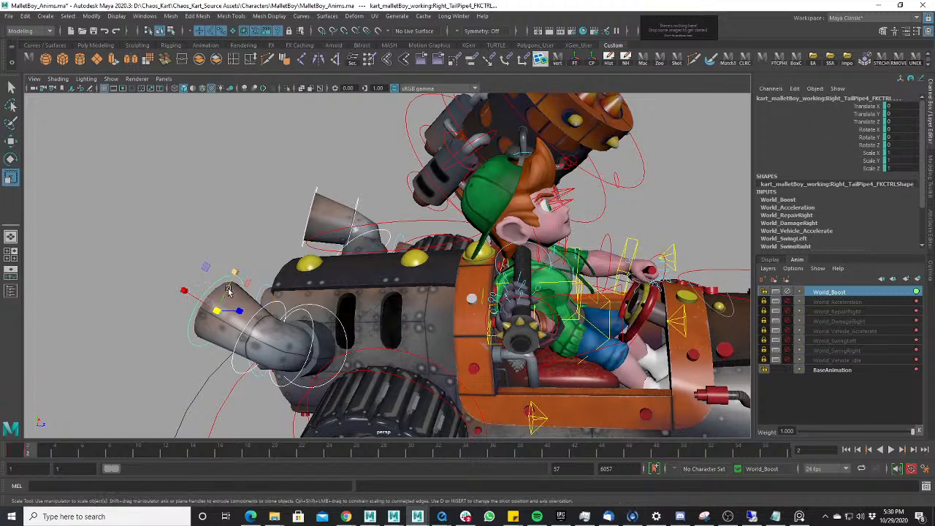
left_click_drag(221, 313, 274, 336)
key("ctrl+z")
key("ctrl+z")
key("ctrl+z")
key("ctrl+z")
- Scale the selected left and right TailPipe end controls uniformly to about 1.75
left_click_drag(216, 311, 455, 334)
scroll(281, 331, "down", 3)
scroll(463, 300, "up", 3)
scroll(463, 301, "up", 1)
scroll(463, 300, "down", 2)
scroll(609, 371, "up", 1)
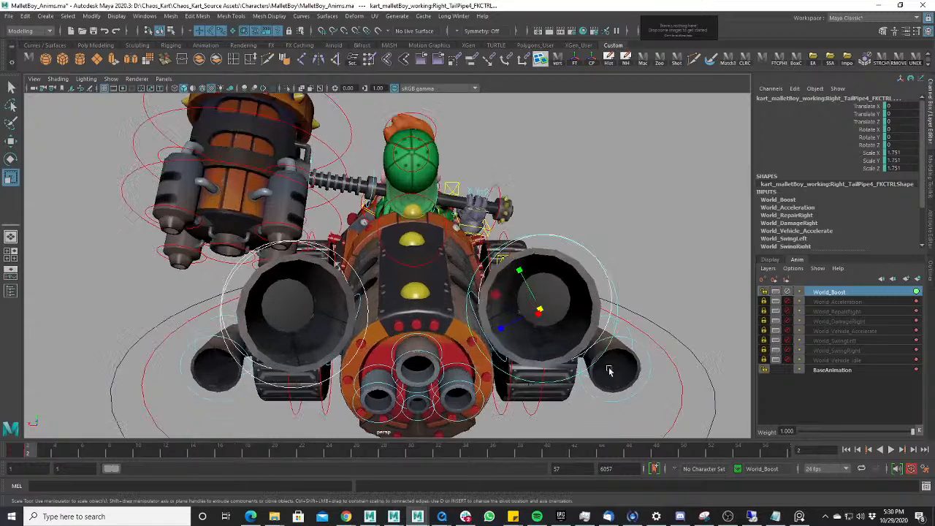
scroll(574, 358, "down", 1)
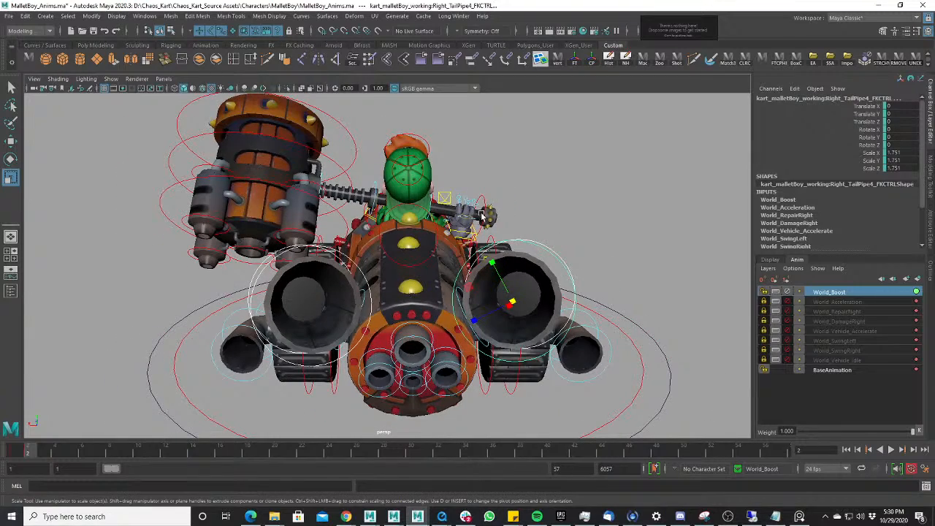
scroll(480, 214, "down", 2)
left_click_drag(549, 192, 468, 300, "alt")
key("e")
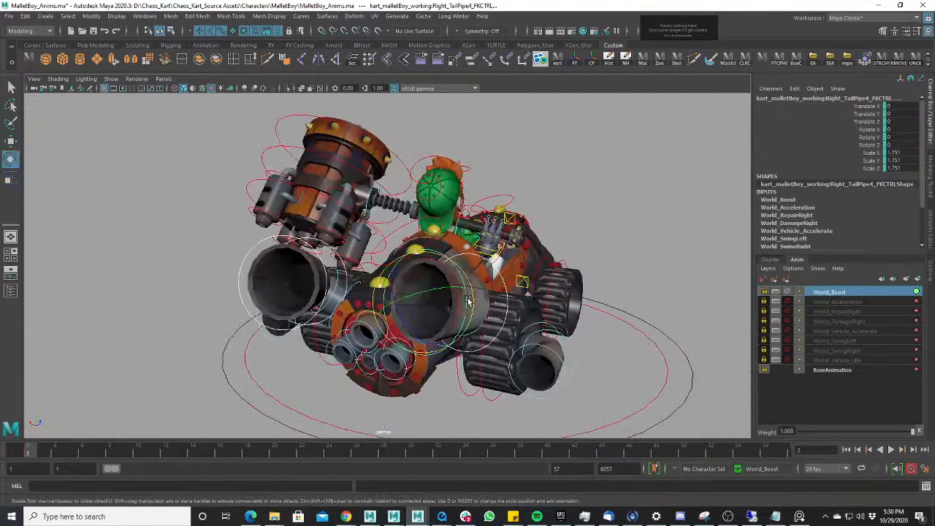
left_click_drag(411, 292, 363, 303)
key("ctrl+z")
key("w")
left_click(382, 307)
left_click(355, 285)
key("e")
key("ctrl+z")
- Rotate the Right_TailPipe1 control to about 21.8 degrees in X
right_click_drag(389, 310, 422, 316, "alt")
left_click(451, 332)
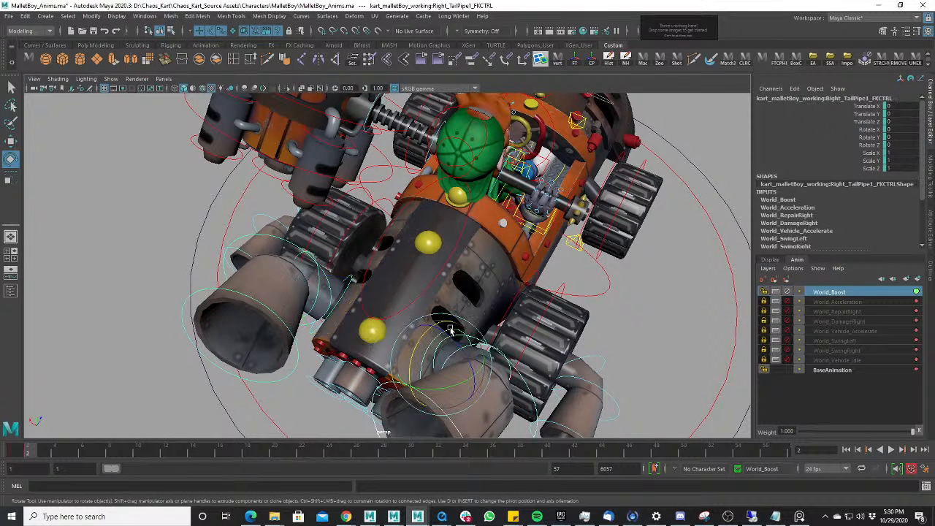
left_click_drag(422, 351, 360, 319)
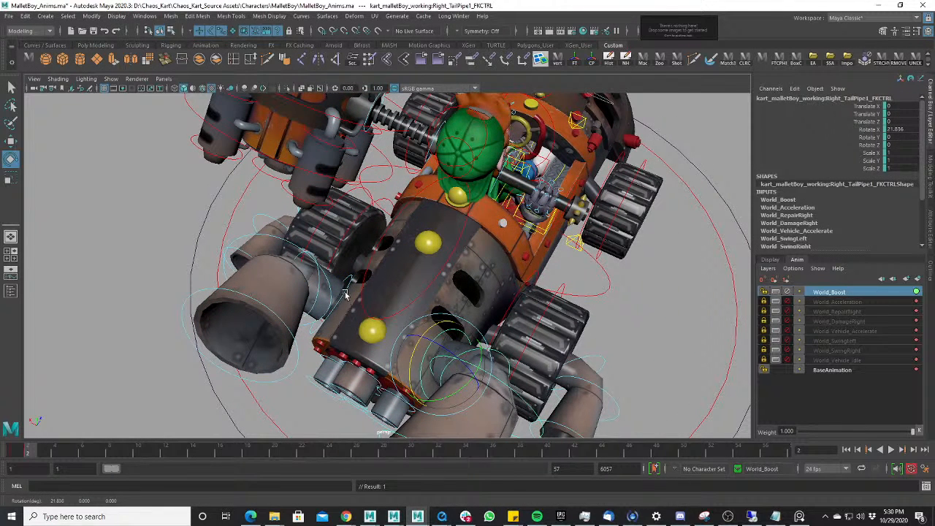
- Rotate the Left_TailPipe1 control to about -18.8 degrees in X
left_click(341, 291)
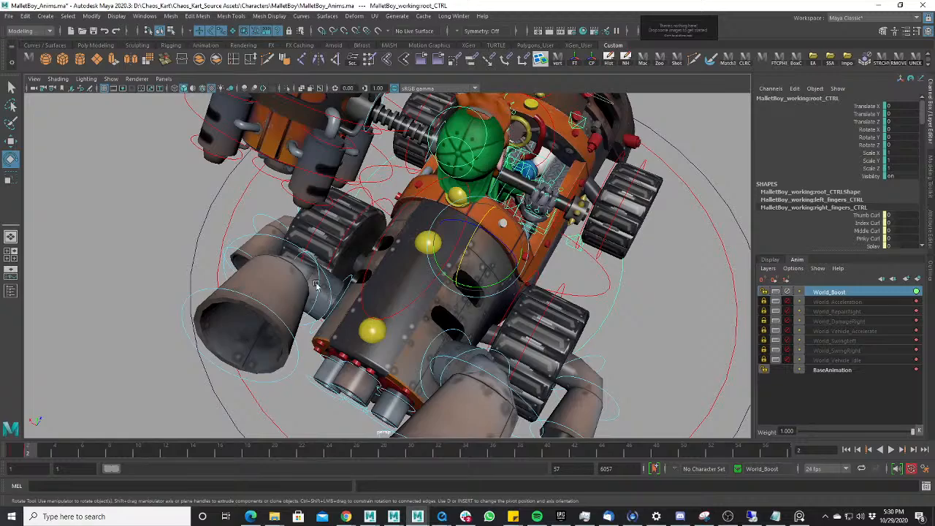
scroll(390, 277, "down", 2)
left_click(344, 291)
left_click_drag(354, 301, 427, 314)
scroll(354, 301, "down", 3)
- Select the end controls of the left and right UpperTailpipe exhausts beside the rear wheels and scale them uniformly to about 1.46
scroll(414, 271, "up", 4)
key("w")
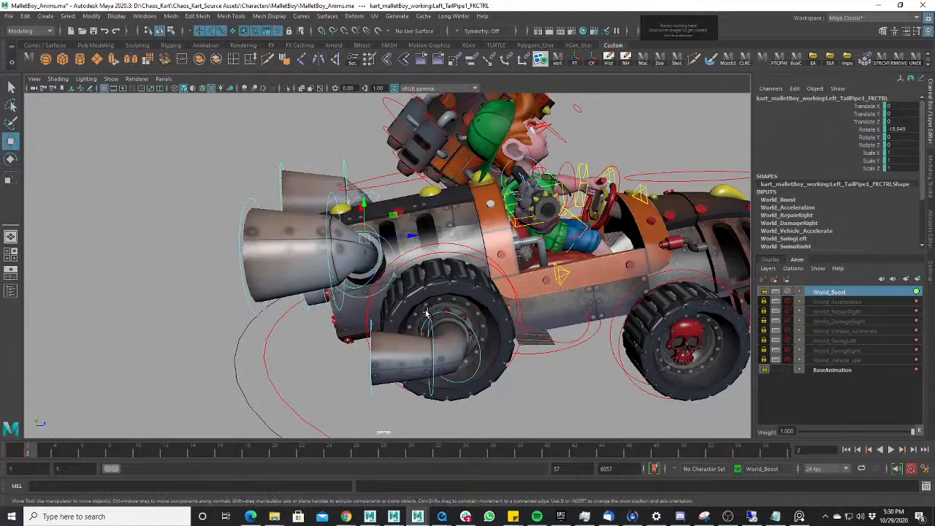
left_click(433, 342)
left_click(371, 343)
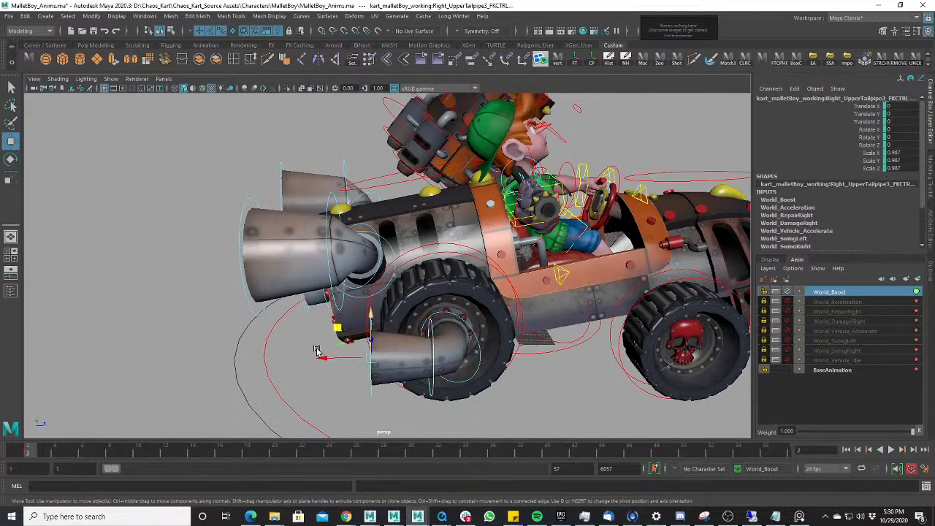
left_click_drag(317, 350, 476, 345, "alt")
left_click(216, 287)
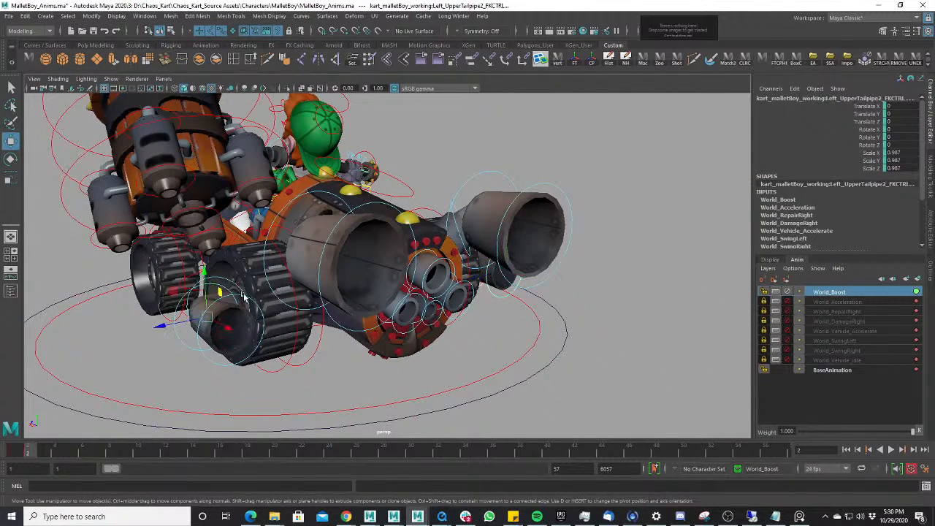
key("r")
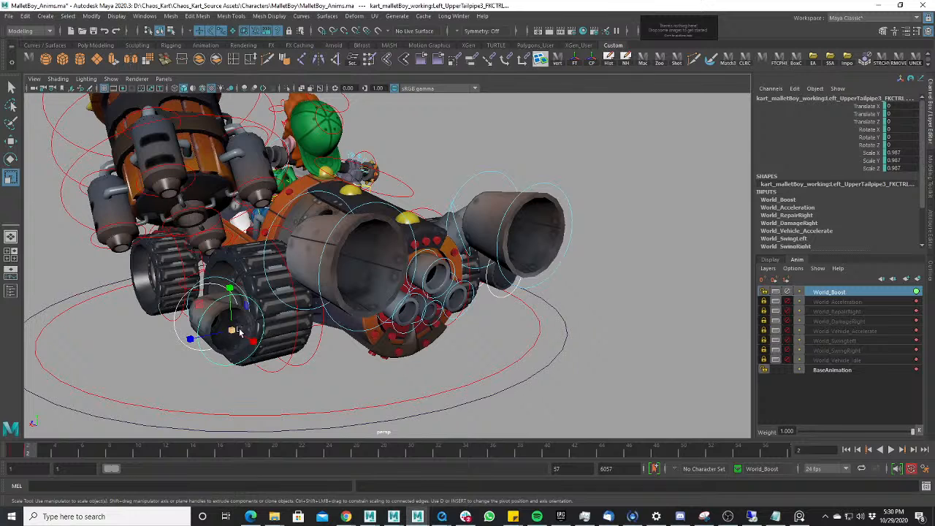
left_click_drag(238, 333, 468, 324)
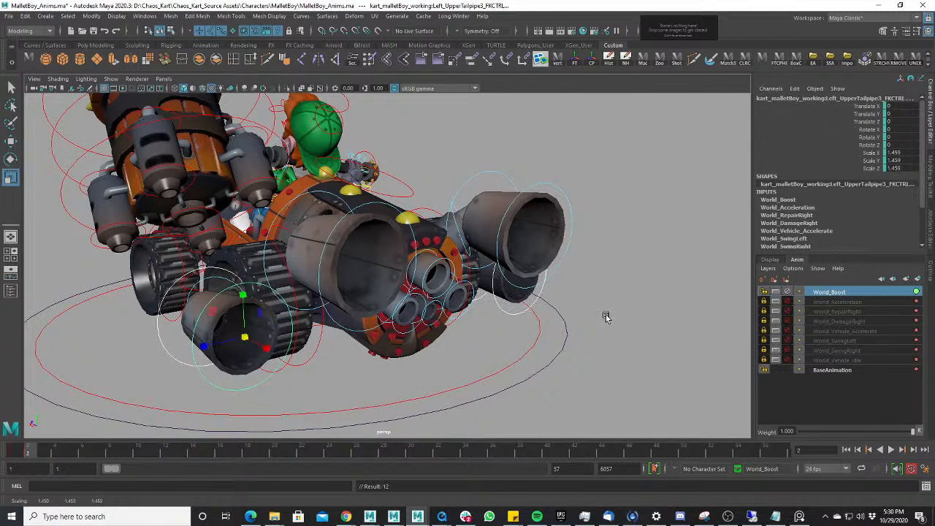
left_click_drag(606, 317, 660, 288, "alt")
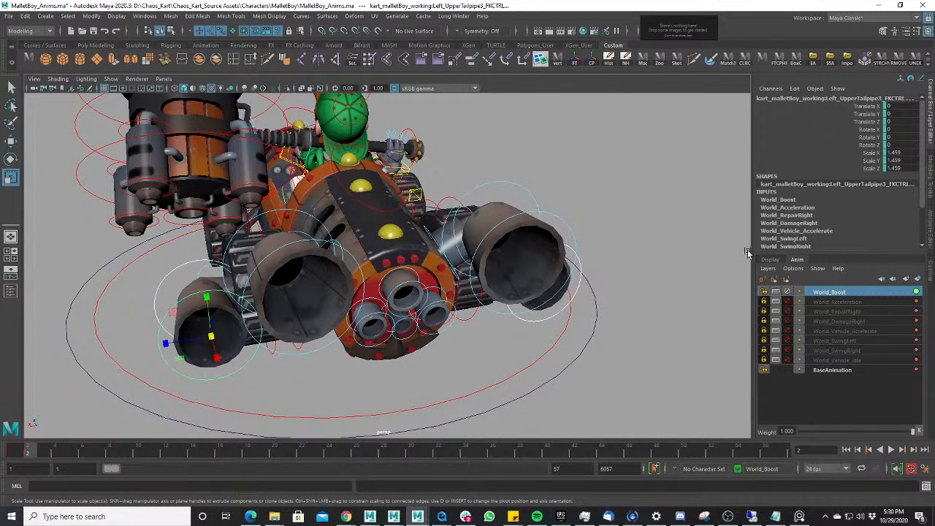
- Scrub through frames 1 to 3 and examine the boost pose from behind the kart
left_click(18, 453)
left_click_drag(29, 458, 42, 457)
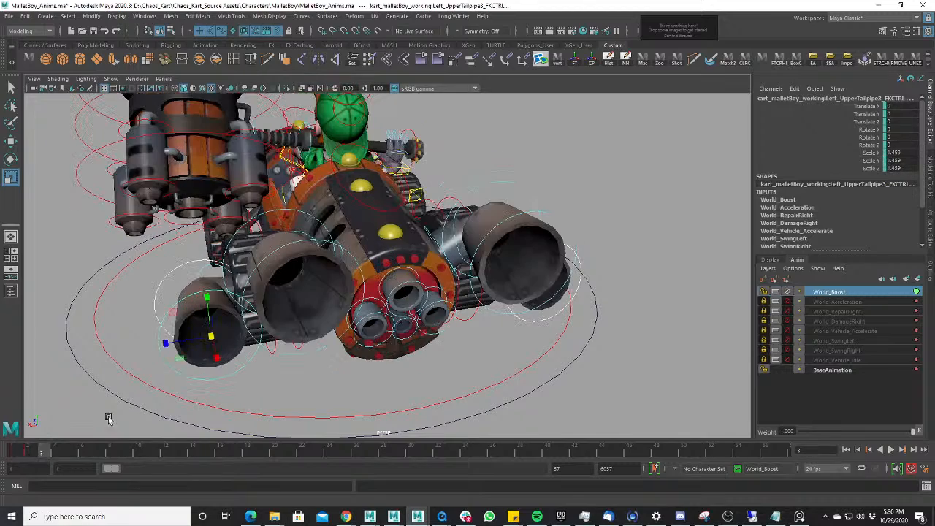
left_click_drag(108, 417, 537, 334, "alt")
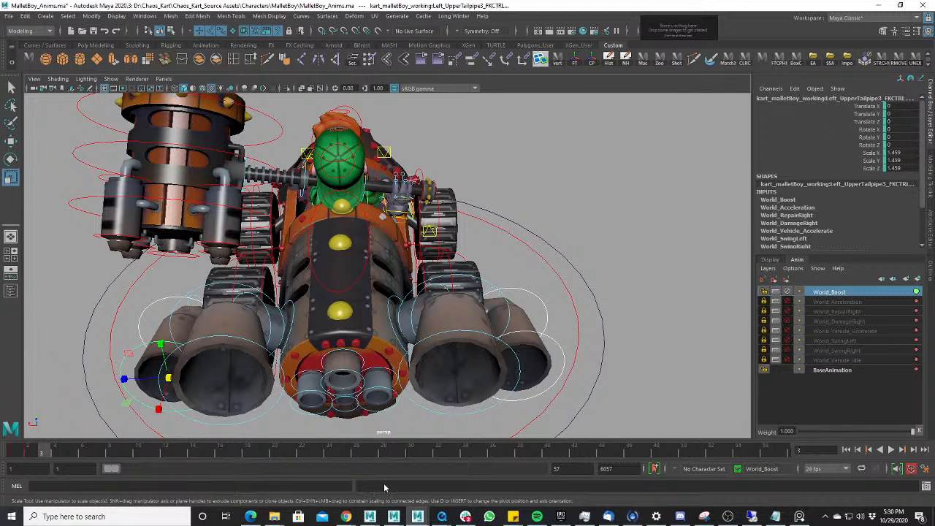
left_click_drag(17, 457, 41, 459)
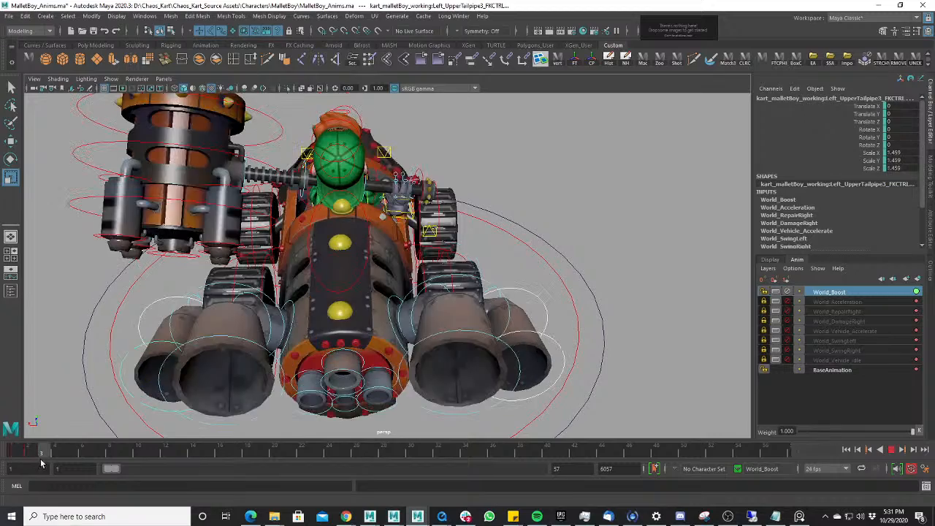
- Select the Upper, Lower, Left and Right RearTailpipe2 controls at the kart's rear and scale them uniformly to about 1.63
scroll(401, 249, "down", 3)
middle_click_drag(414, 243, 441, 241, "alt")
left_click_drag(480, 256, 409, 247, "alt")
scroll(364, 309, "up", 3)
left_click_drag(363, 309, 364, 371, "alt")
left_click(396, 377)
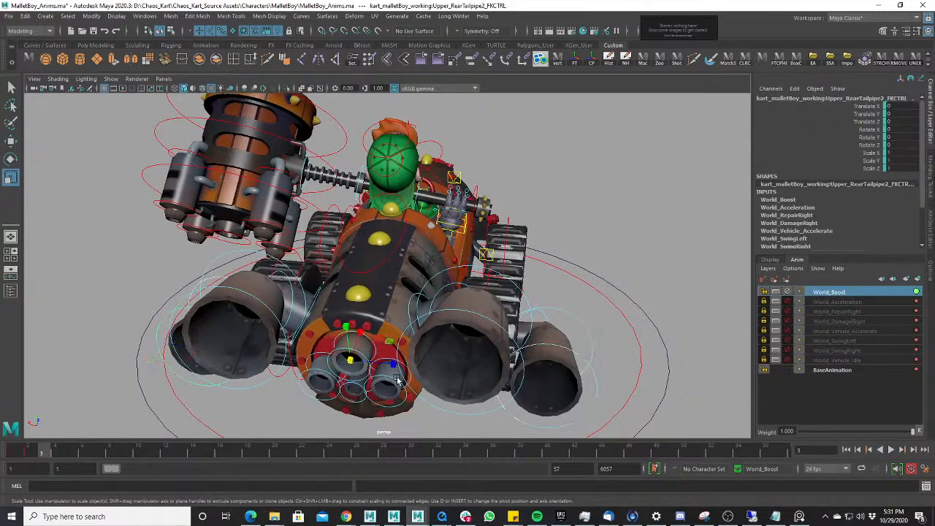
left_click(349, 390)
left_click(360, 389)
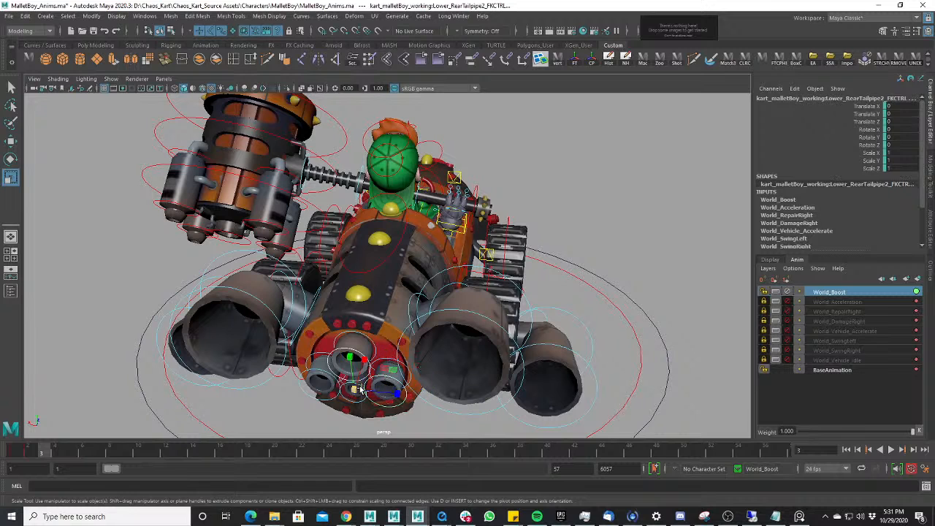
left_click(323, 372)
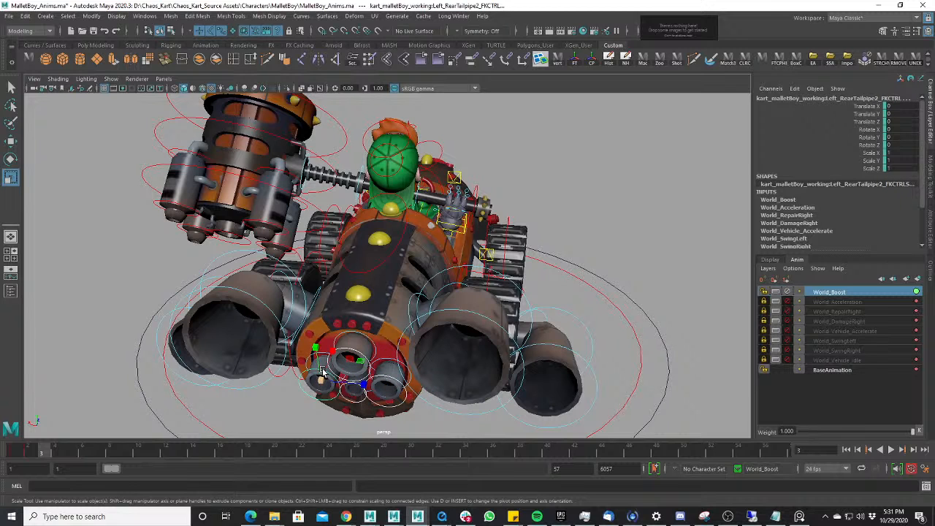
mouse_move(319, 381)
left_mouse_down()
mouse_move(352, 381)
mouse_move(333, 381)
left_mouse_up()
- Move the four selected rear tailpipe controls to about -13.8 in X and scale them uniformly to about 1.78
key("w")
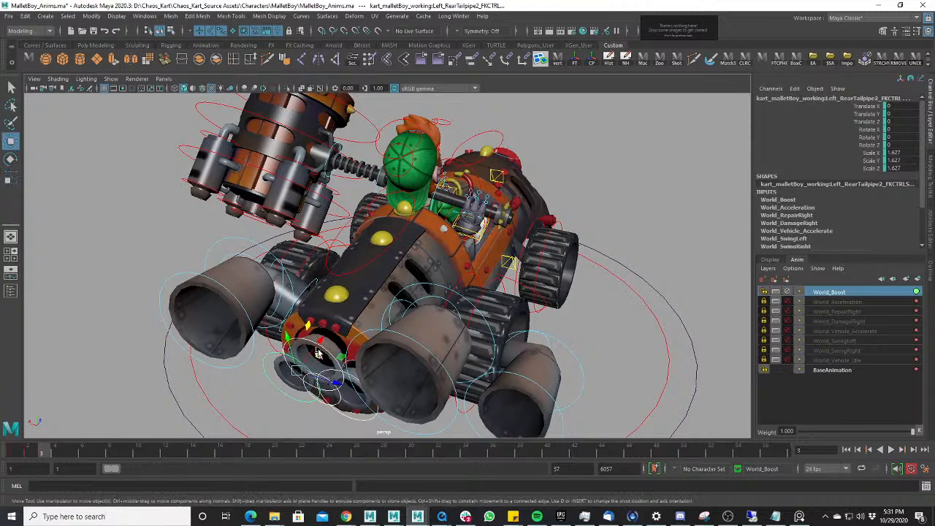
left_click_drag(314, 346, 387, 396)
key("r")
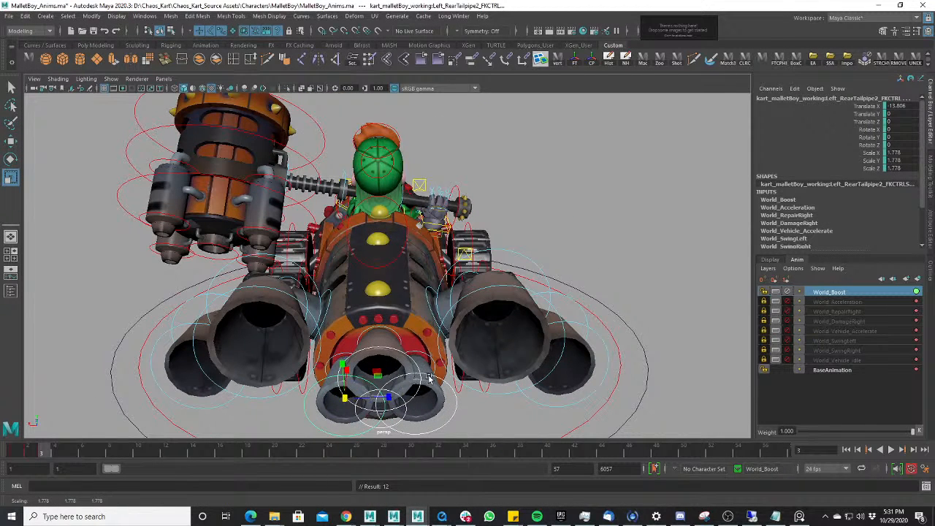
- Move the Right_RearTailpipe2 control outward to about 11.6 in Z and rotate it to about 28.3 degrees in Y
left_click(428, 377)
key("w")
left_click_drag(461, 395, 413, 429)
key("e")
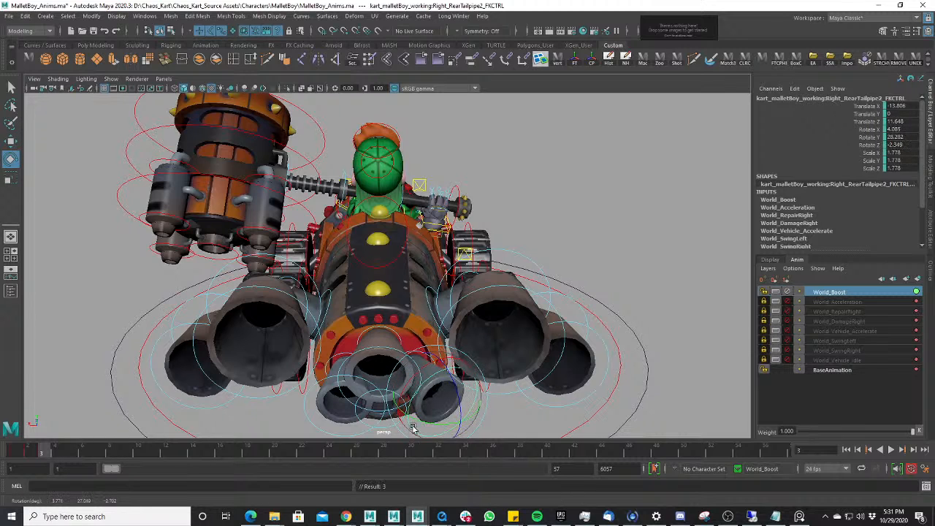
- Angle the Left_RearTailpipe2 control outward and lower the Lower_RearTailpipe2 control to about -13.2 in Y
left_click(330, 380)
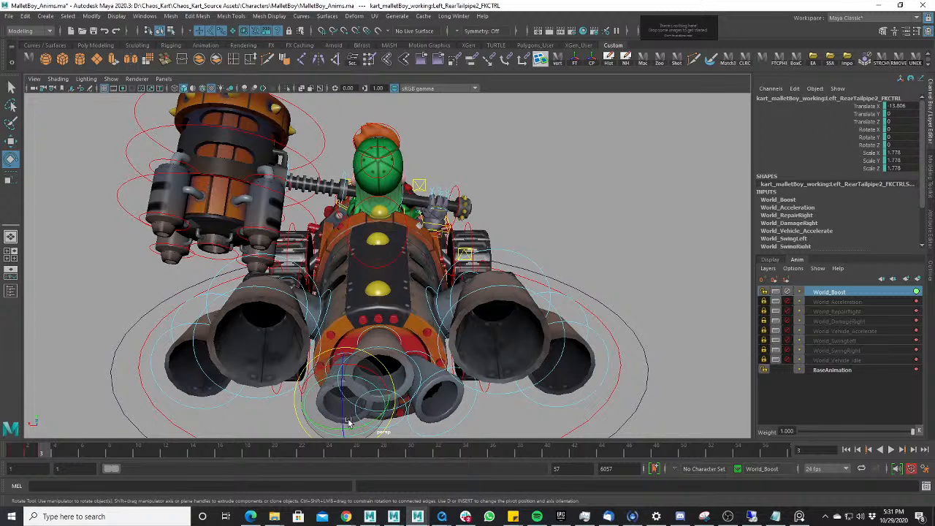
left_click_drag(349, 422, 364, 406)
key("w")
left_click_drag(354, 365, 372, 291)
left_click_drag(369, 257, 391, 371)
left_click(409, 376)
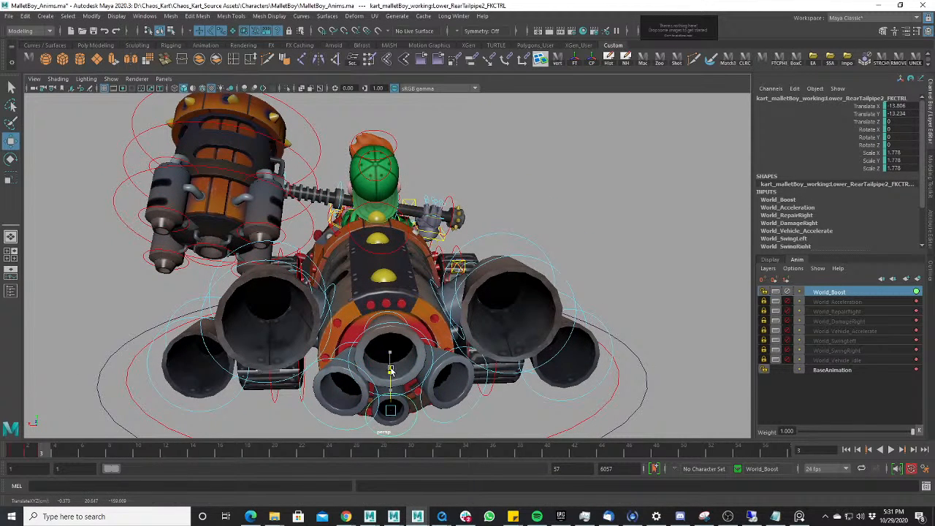
- Raise the Upper_RearTailpipe1 control to about 7.1 in Y and tilt the upper rear tailpipe
left_click(404, 325)
left_click_drag(389, 288, 390, 276)
key("e")
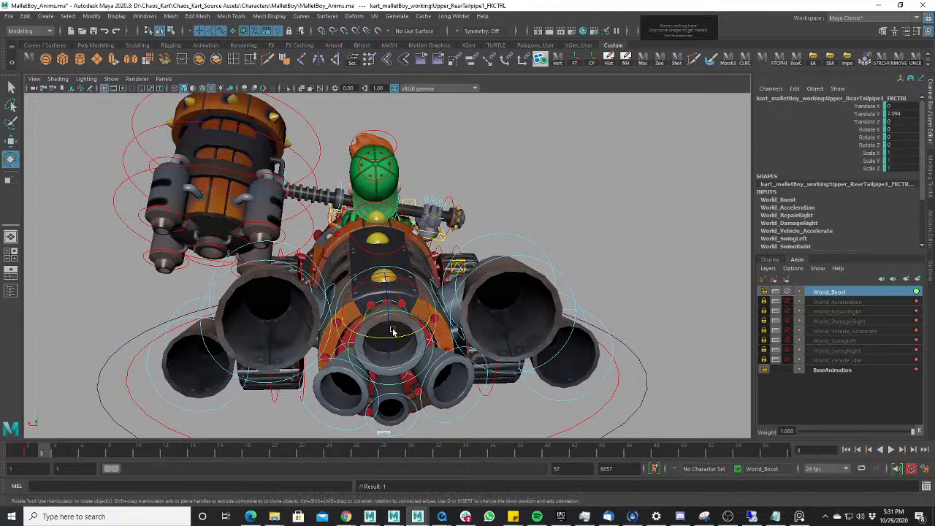
left_click_drag(393, 330, 397, 312)
- Select all the kart and driver controls and key them at frame 2
right_click_drag(397, 312, 241, 139, "alt")
left_click_drag(180, 159, 779, 508)
left_click(32, 455)
key("s")
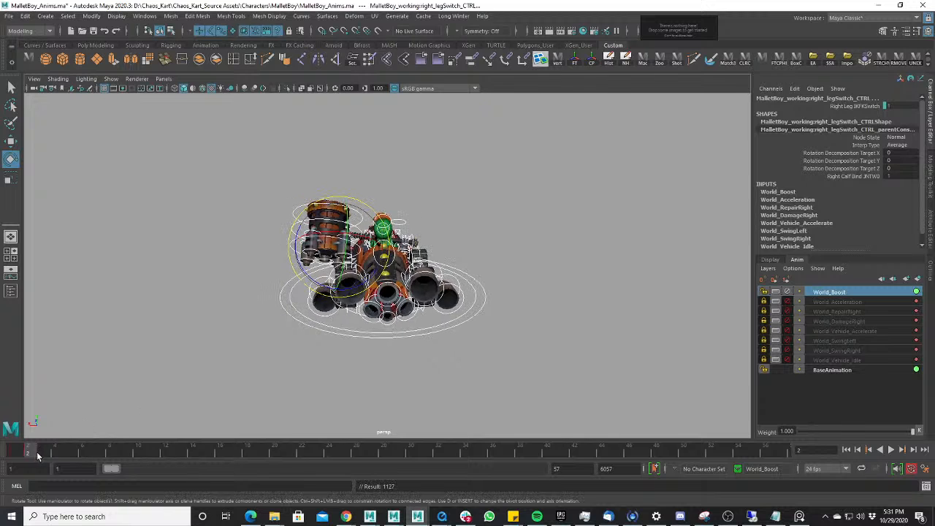
- Scrub through frames 1 to 3 and examine the keyed boost pose from behind the kart
left_click(44, 454)
left_click_drag(22, 450, 48, 450)
key("f")
middle_click_drag(426, 286, 426, 349, "alt")
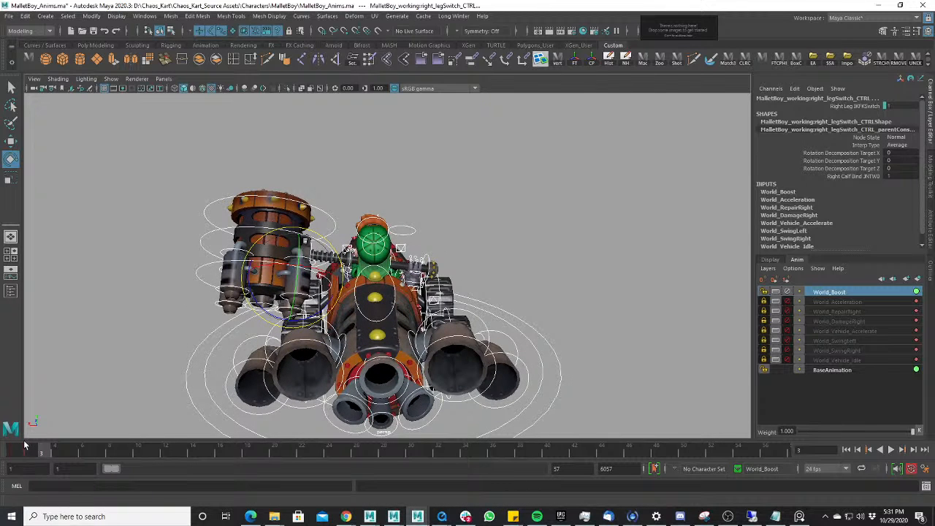
mouse_move(22, 447)
left_mouse_down()
mouse_move(29, 458)
mouse_move(16, 457)
mouse_move(45, 460)
mouse_move(16, 454)
mouse_move(45, 453)
mouse_move(23, 453)
mouse_move(33, 453)
left_mouse_up()
scroll(397, 317, "up", 1)
left_click_drag(397, 317, 407, 260, "alt")
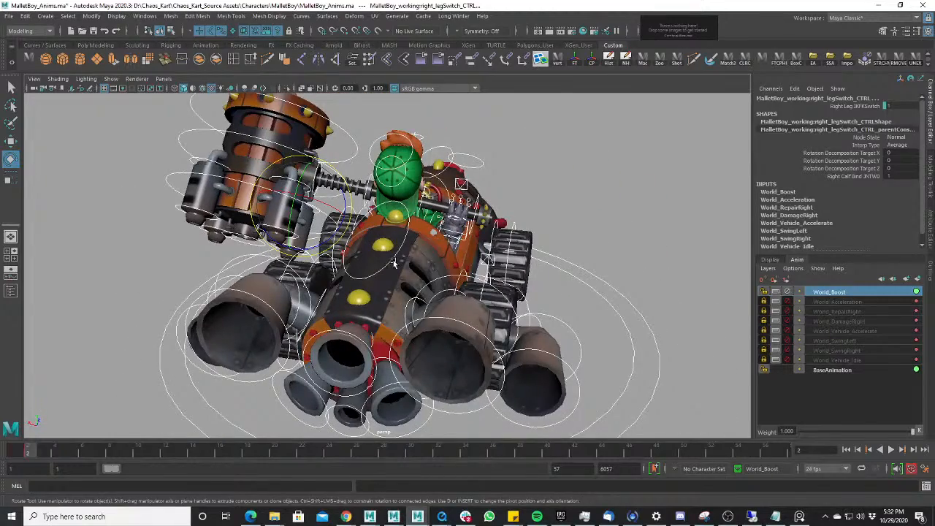
- Select the Rear_Chasis control, mute the World_Boost layer, and activate and play the World_Acceleration layer
left_click(396, 263)
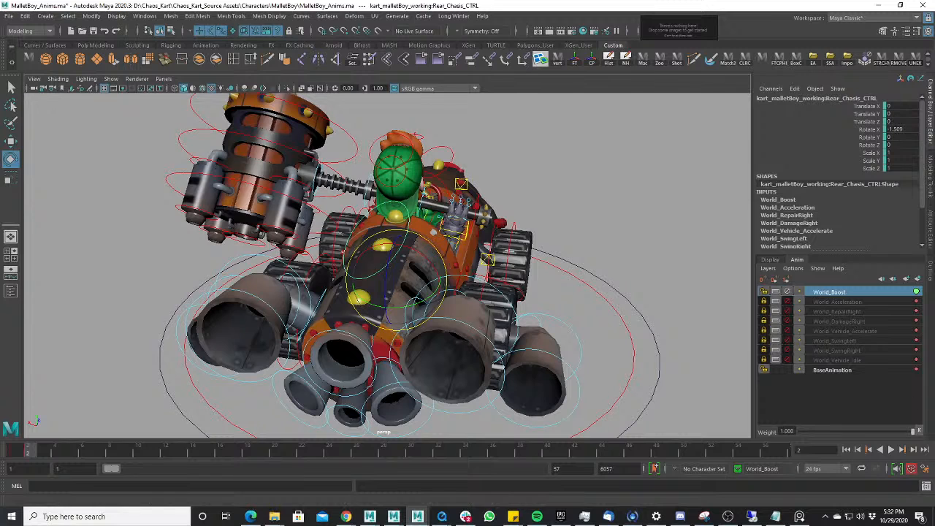
left_click(786, 291)
left_click(787, 301)
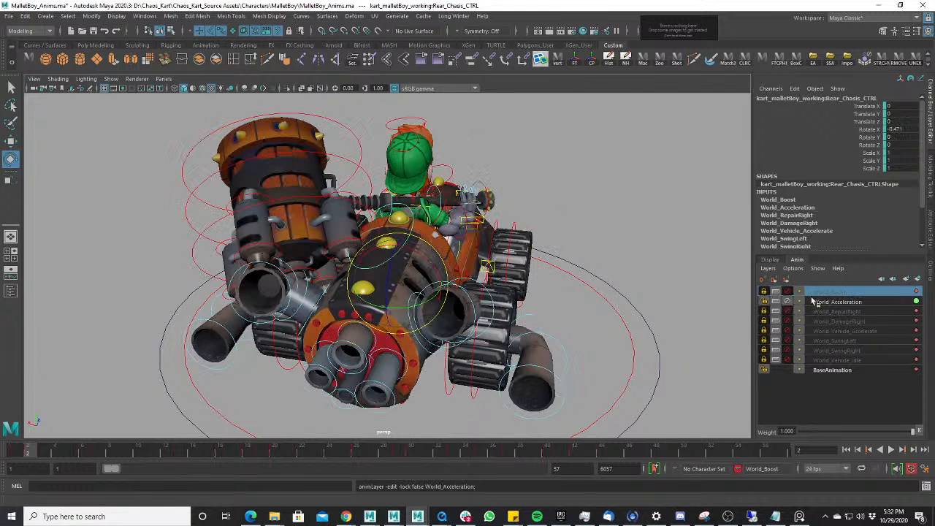
left_click(819, 302)
key("alt+v")
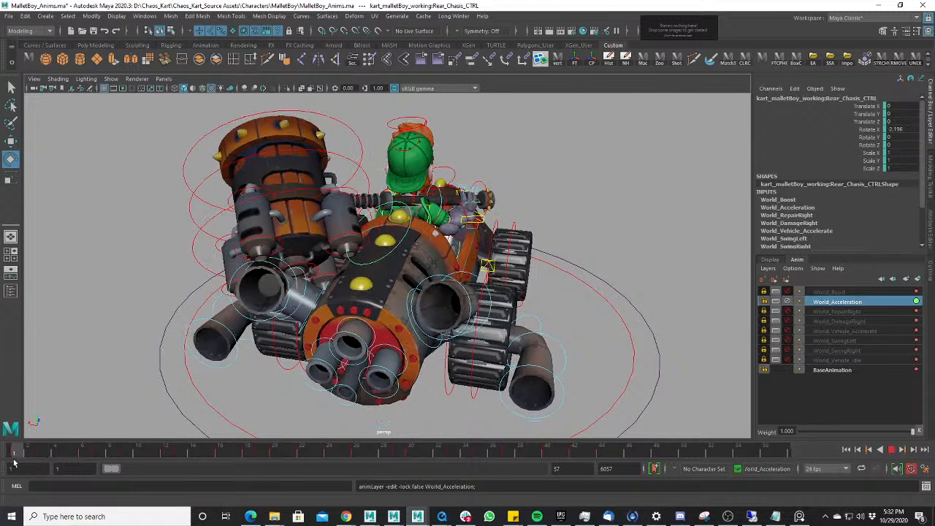
- Copy all of the Rear_Chasis control's World_Acceleration keys across the whole timeline
left_click(601, 452)
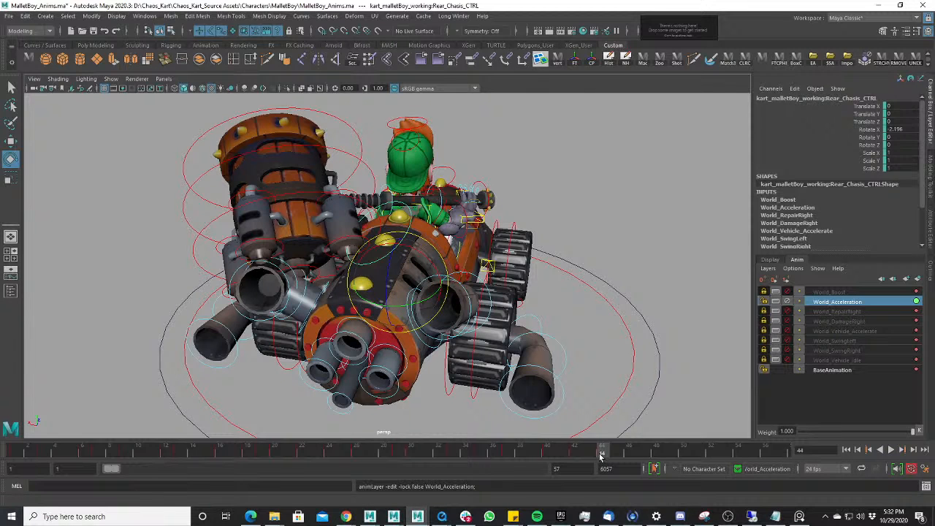
double_click(601, 456)
right_click(601, 456)
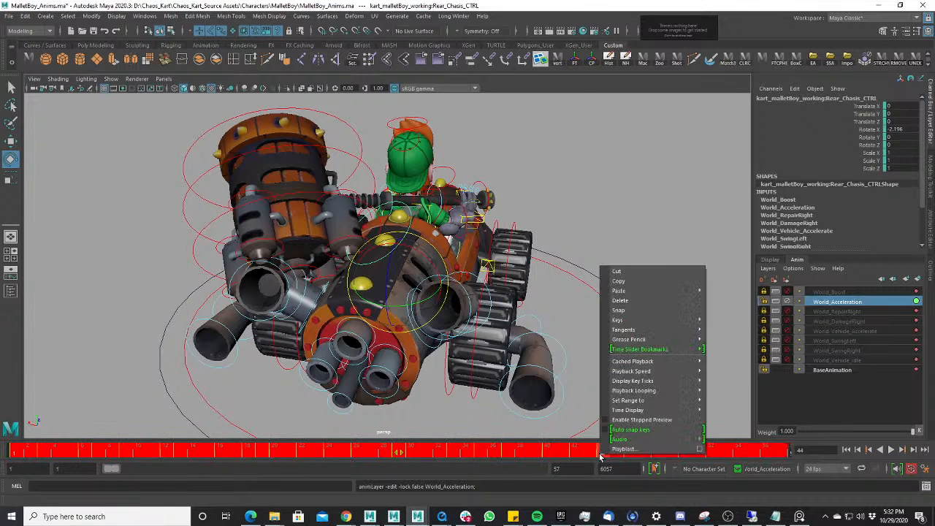
left_click(637, 281)
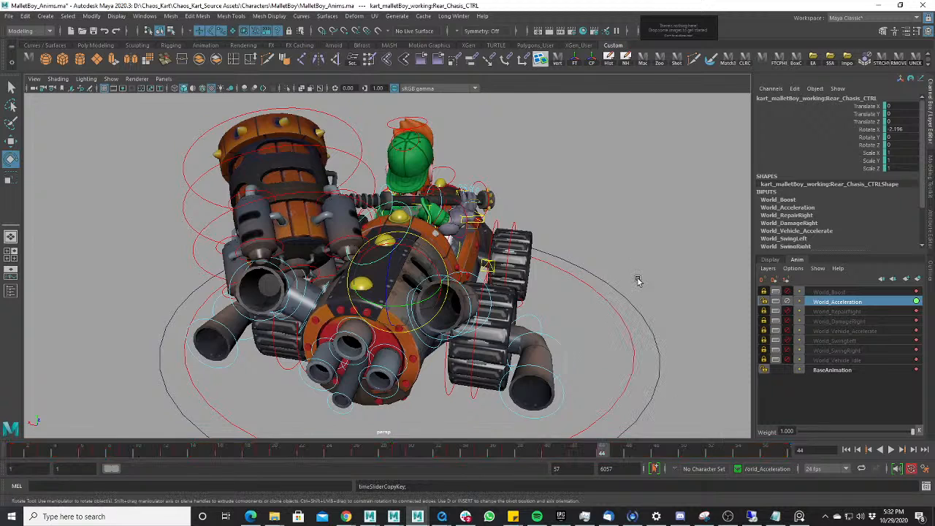
- Mute World_Acceleration, reactivate the World_Boost layer and go to frame 3
left_click(787, 303)
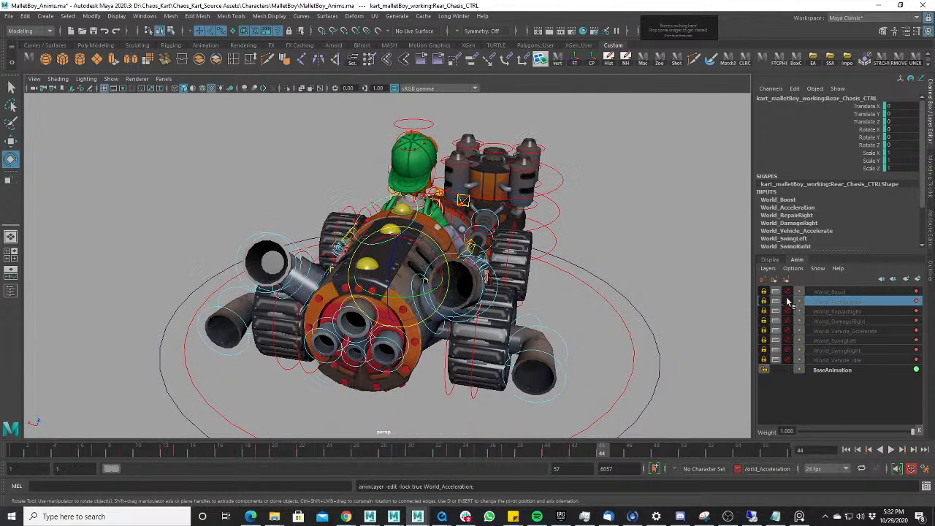
left_click(787, 293)
left_click(817, 293)
left_click_drag(25, 453, 39, 459)
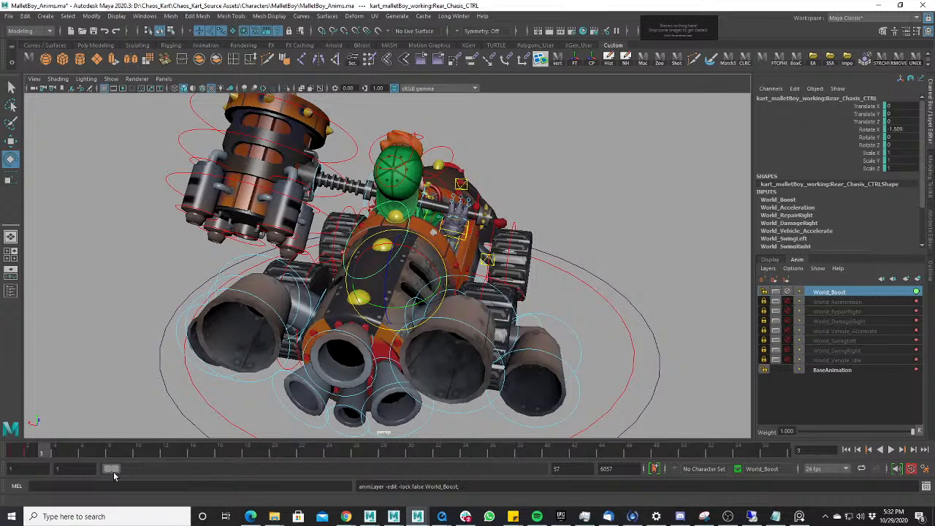
- Set the animation end frame to 100 and shift the playback range to frames 3 to 59
left_click(613, 469)
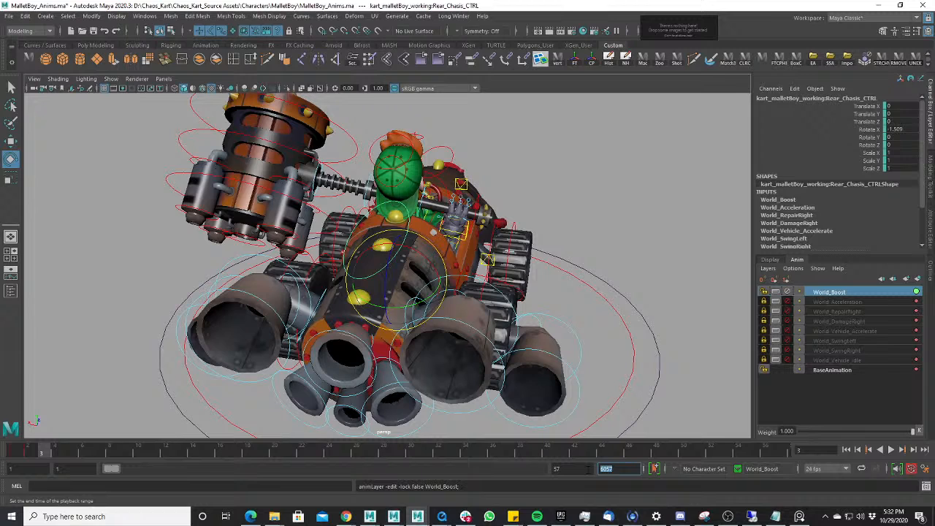
type("100")
key("Return")
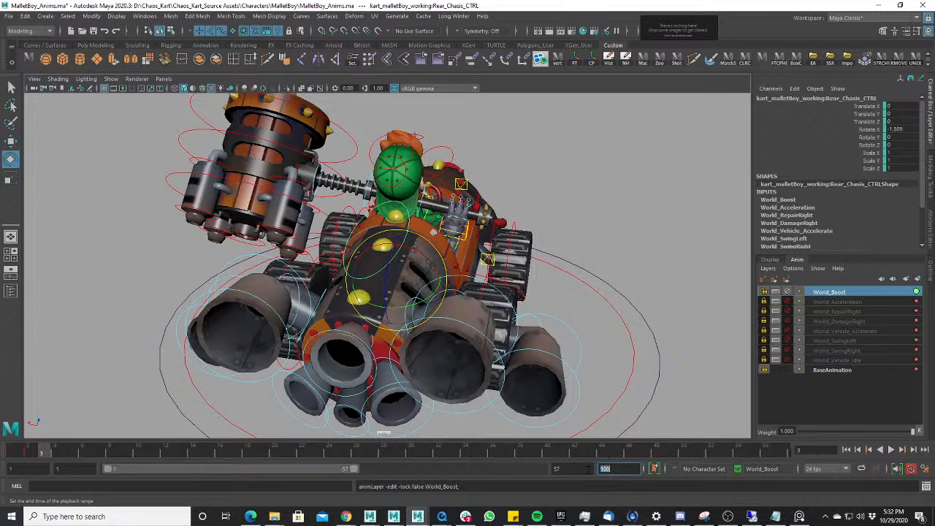
left_click_drag(135, 470, 141, 470)
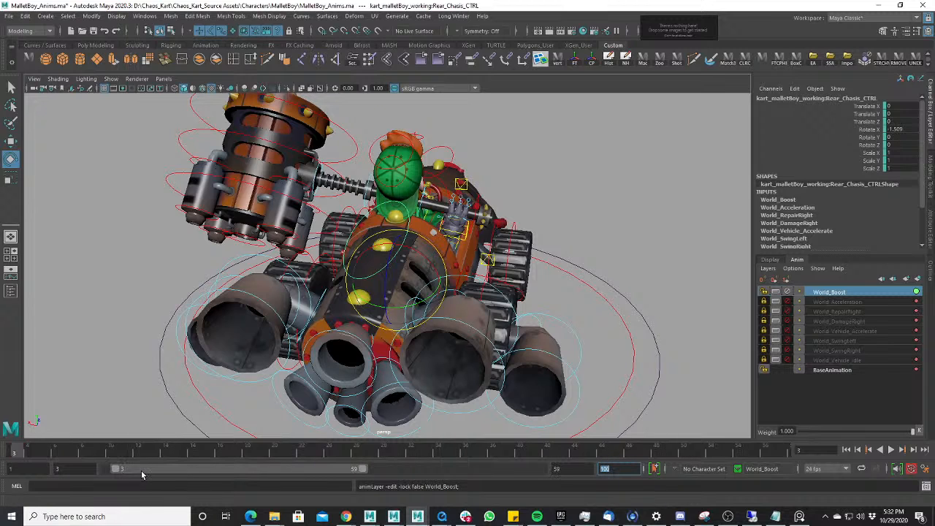
- Paste the copied Rear_Chasis keys into World_Boost over the entire visible time range starting at frame 3
double_click(79, 450)
right_click(79, 450)
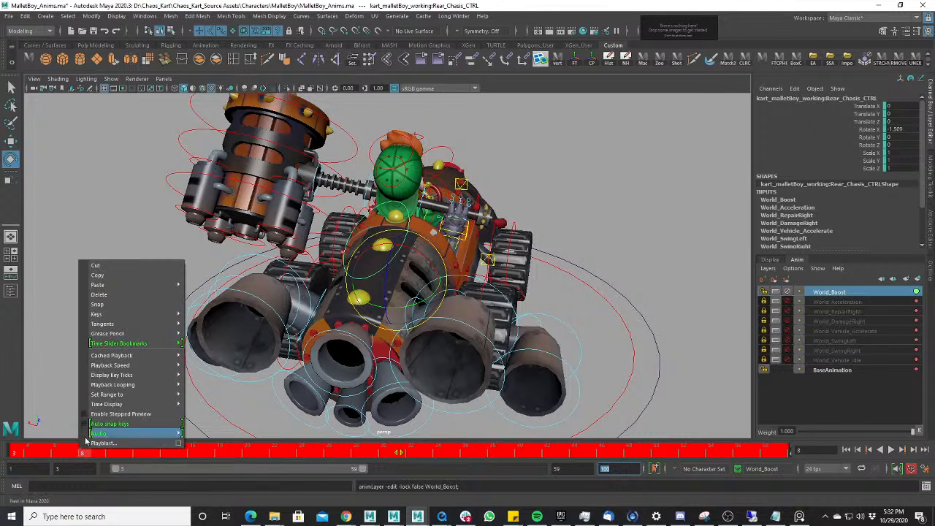
mouse_move(153, 285)
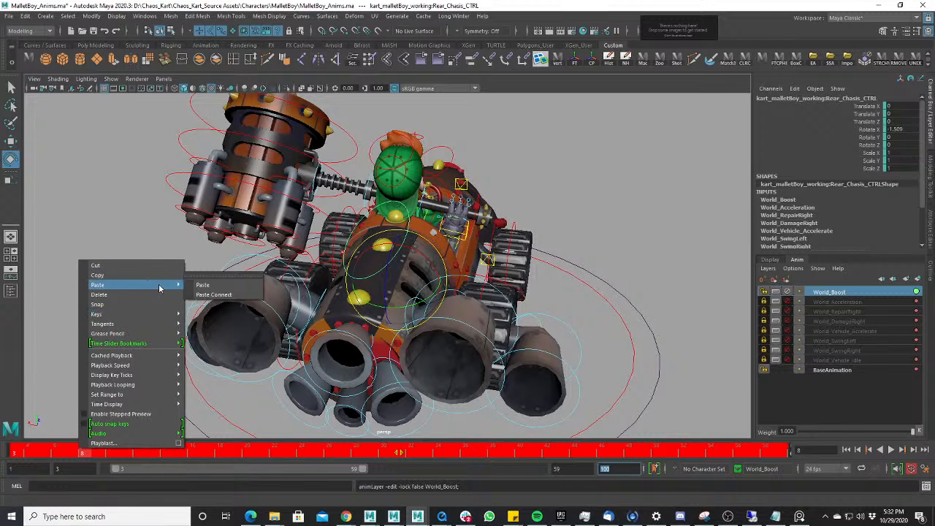
left_click(207, 284)
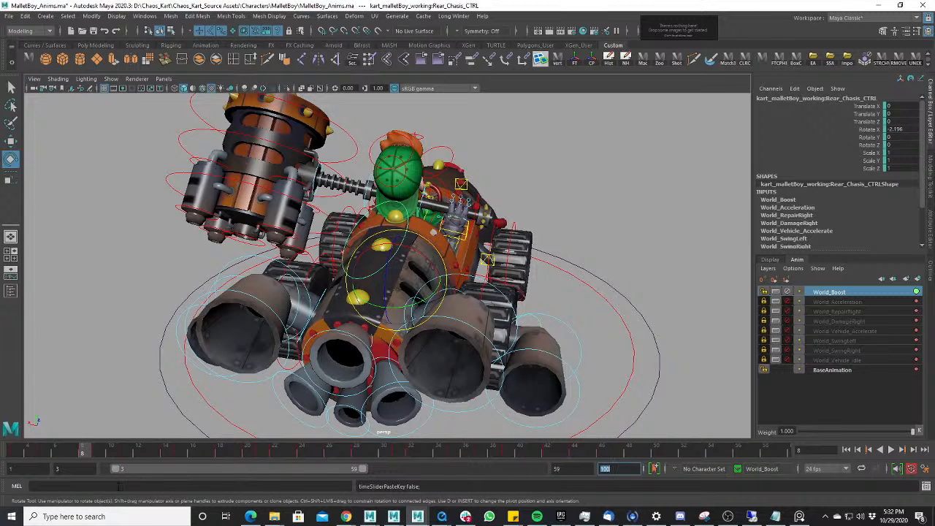
- Extend the playback range back to frame 1 and play the boost animation from there
left_click_drag(112, 472, 14, 467)
left_click(19, 448)
key("alt+v")
- Play the World_Boost animation and examine the chassis shake and tailpipes from the side and rear
scroll(428, 269, "down", 2)
left_click_drag(428, 269, 306, 274, "alt")
right_click_drag(307, 274, 494, 268, "alt")
middle_click_drag(494, 268, 298, 303, "alt")
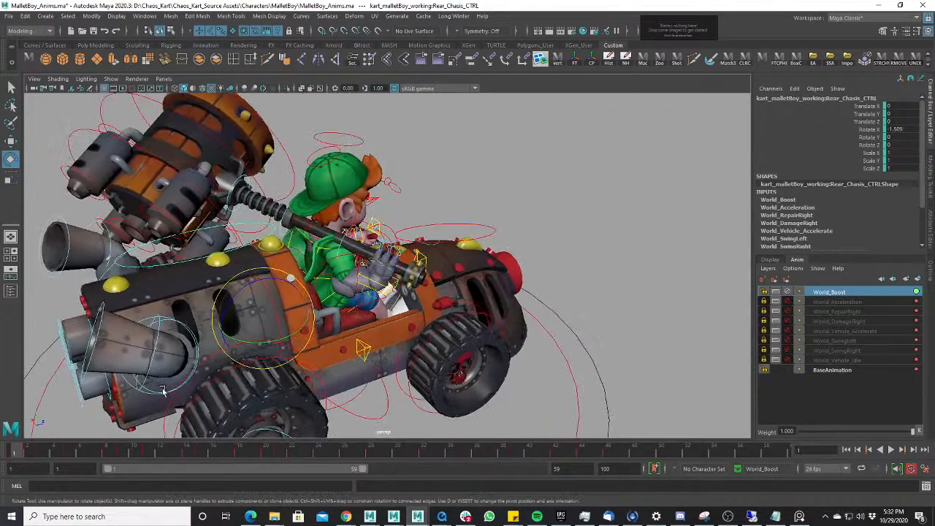
key("alt+v")
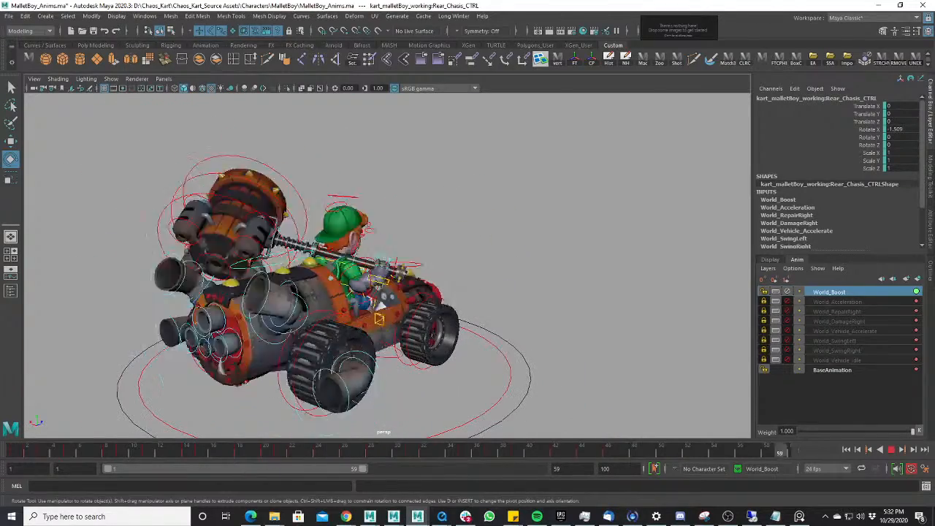
left_click(891, 450)
right_click_drag(158, 354, 230, 352, "alt")
left_click_drag(230, 352, 190, 407, "alt")
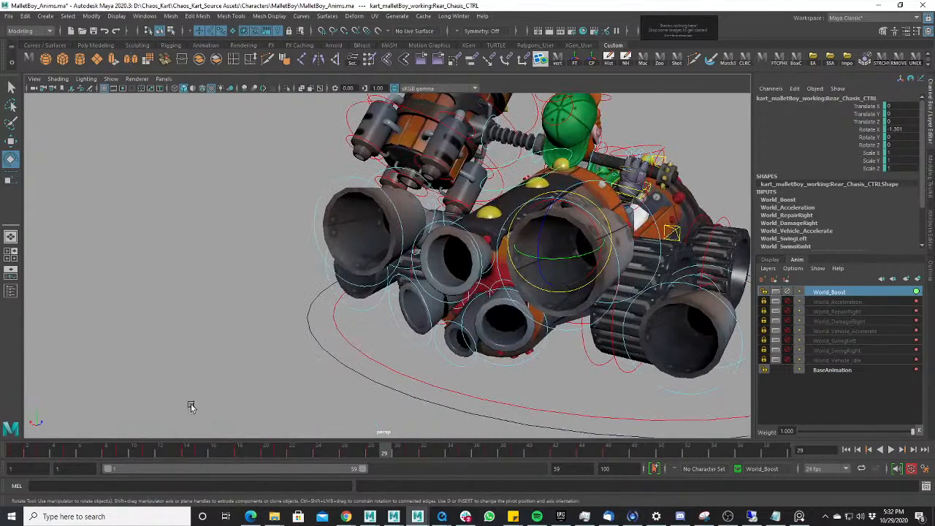
key("alt+v")
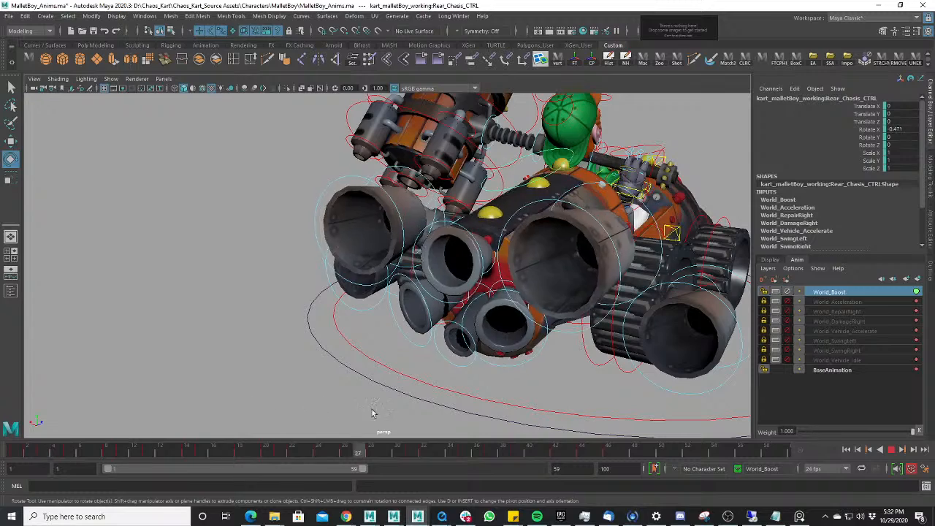
key("alt+v")
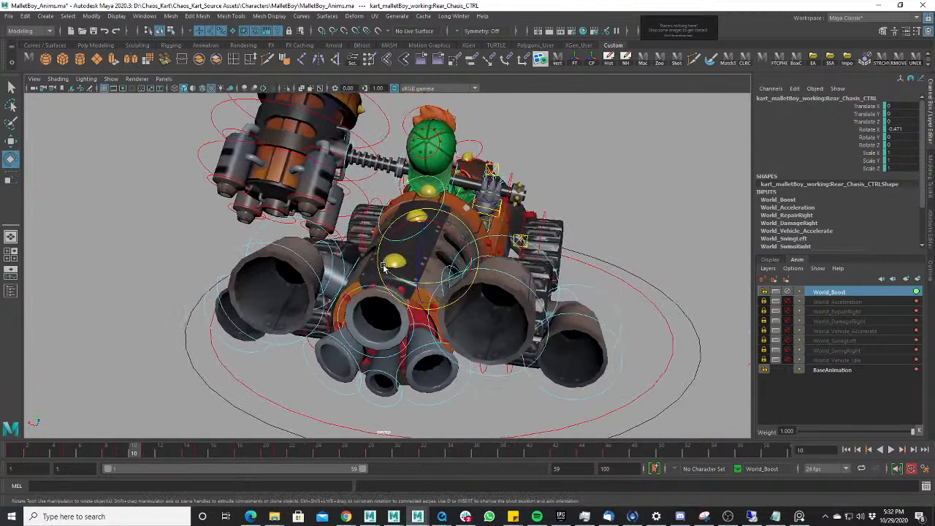
- Open the Graph Editor and examine the Rear_Chasis control's Rotate X curve in the World_Boost layer
key("w")
key("space")
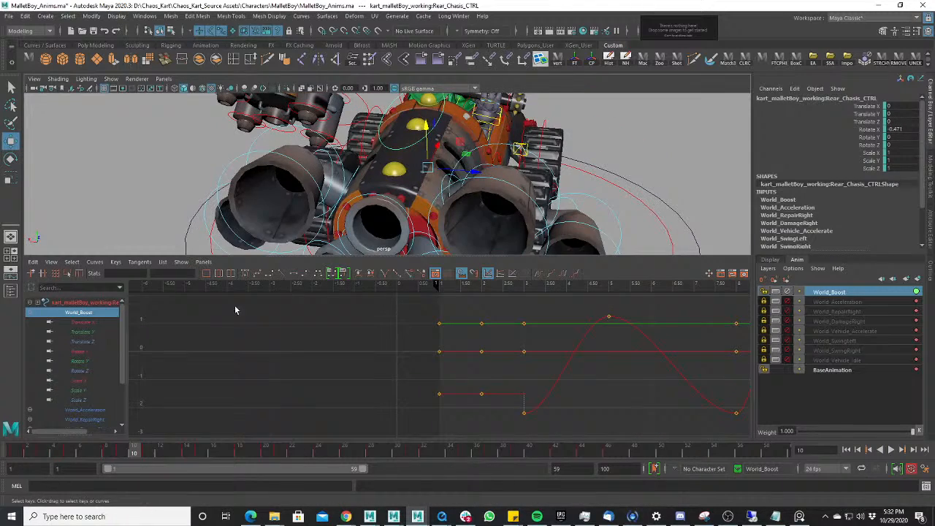
key("e")
left_click(80, 351)
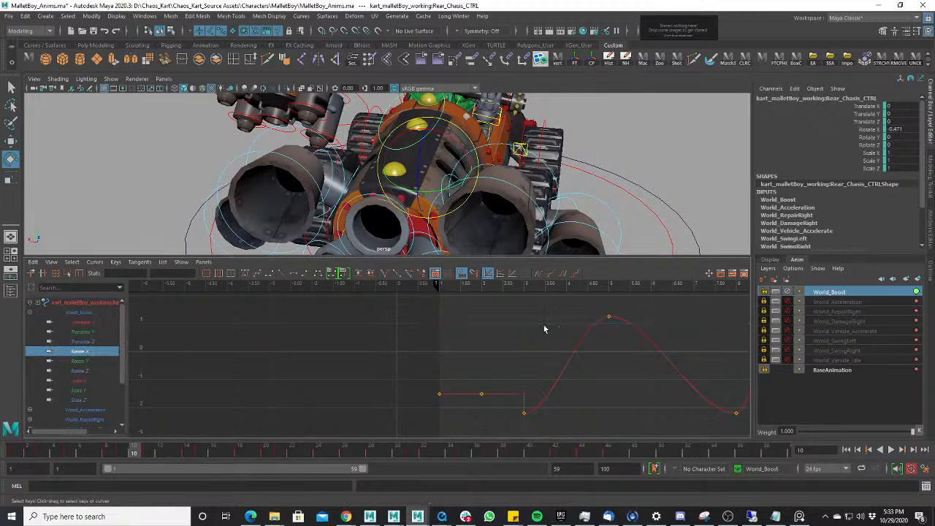
middle_click_drag(576, 340, 332, 348, "alt")
scroll(333, 347, "down", 5)
scroll(346, 331, "up", 5)
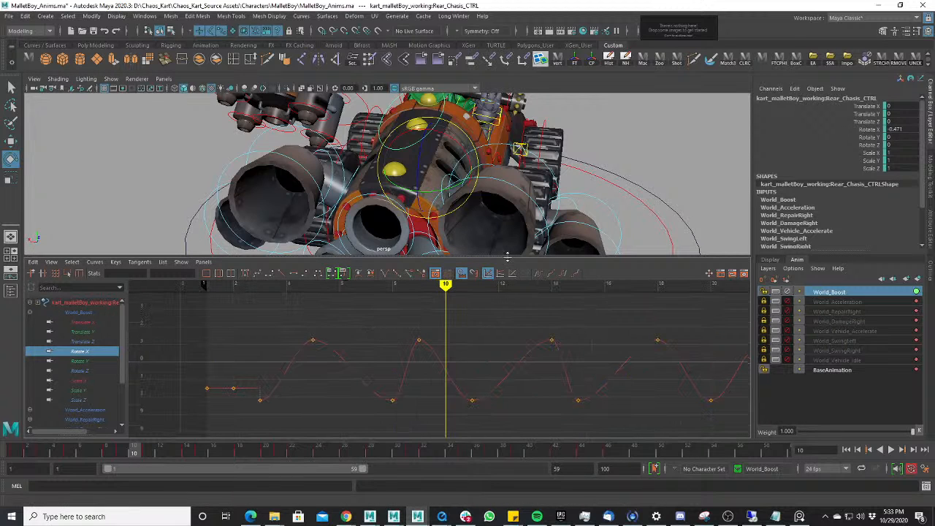
scroll(479, 182, "down", 5)
scroll(478, 181, "down", 2)
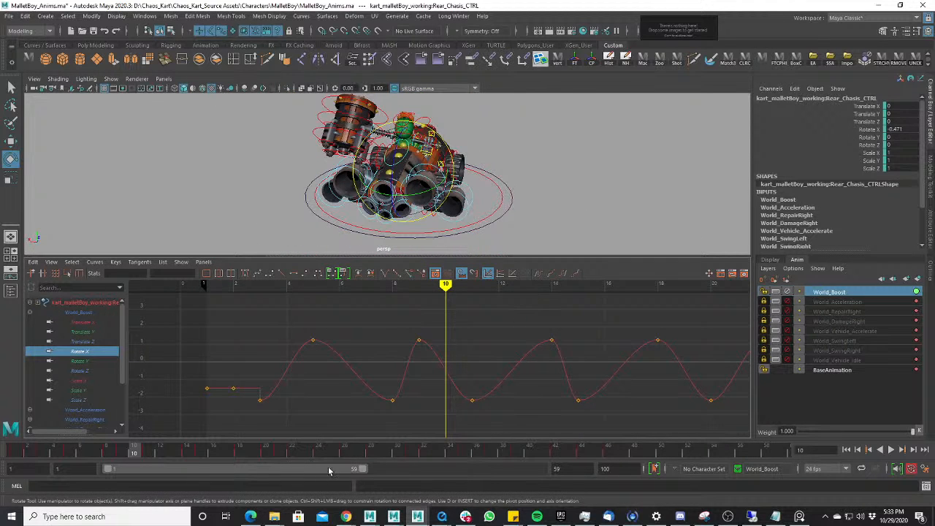
- Play the boost animation and shorten the playback range so it ends at frame 30
key("alt+v")
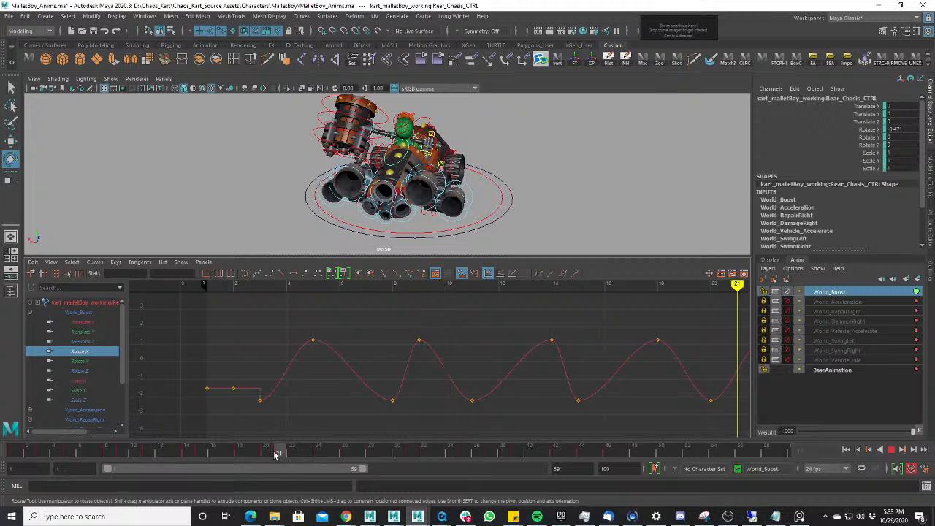
left_click(278, 450)
left_click_drag(287, 451, 641, 476, "shift")
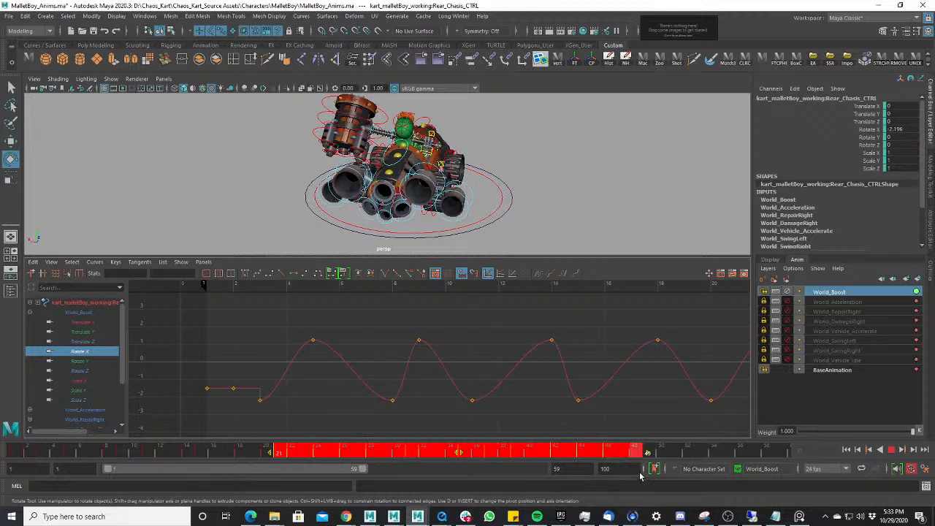
left_click(636, 453)
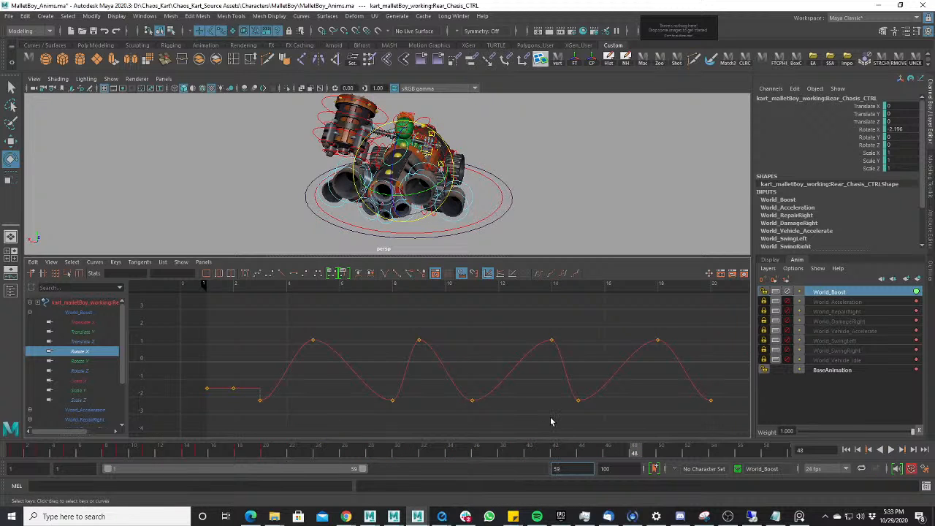
key("Return")
type("30")
key("Return")
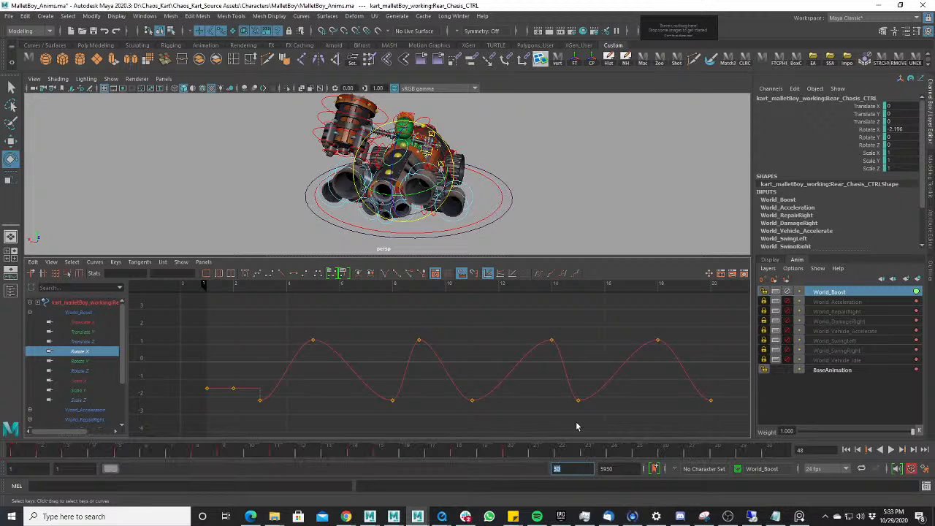
- Replay the shortened animation, then enter frame 30 as the playback end again
key("alt+v")
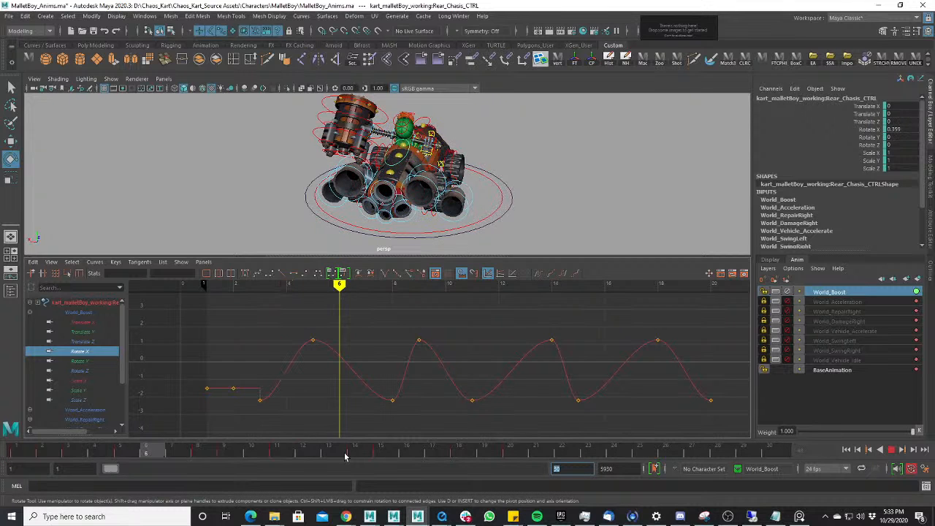
key("alt+v")
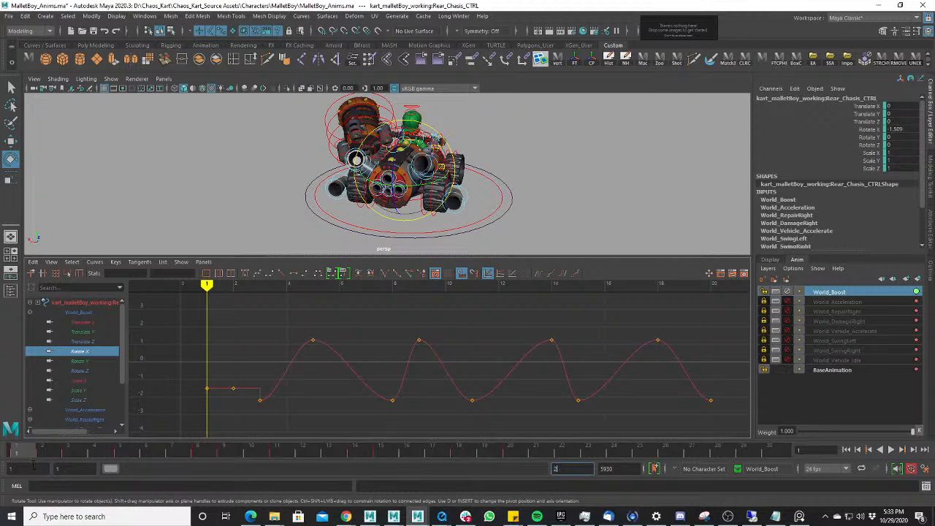
right_click_drag(392, 222, 380, 221, "alt")
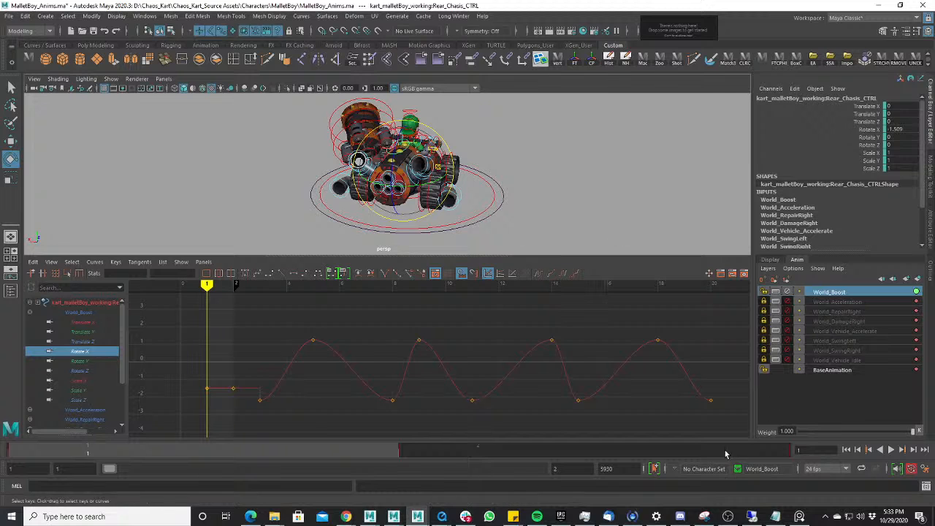
left_click(571, 469)
key("Return")
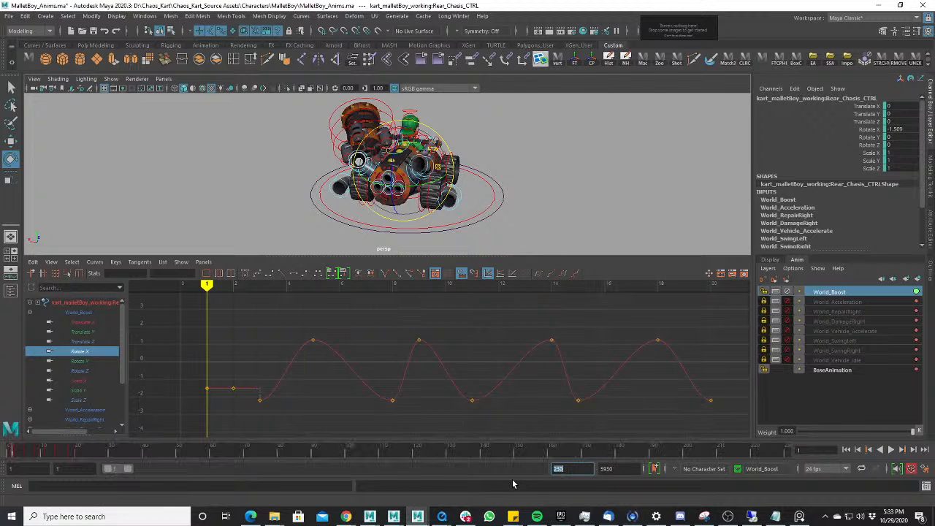
type("30")
key("Return")
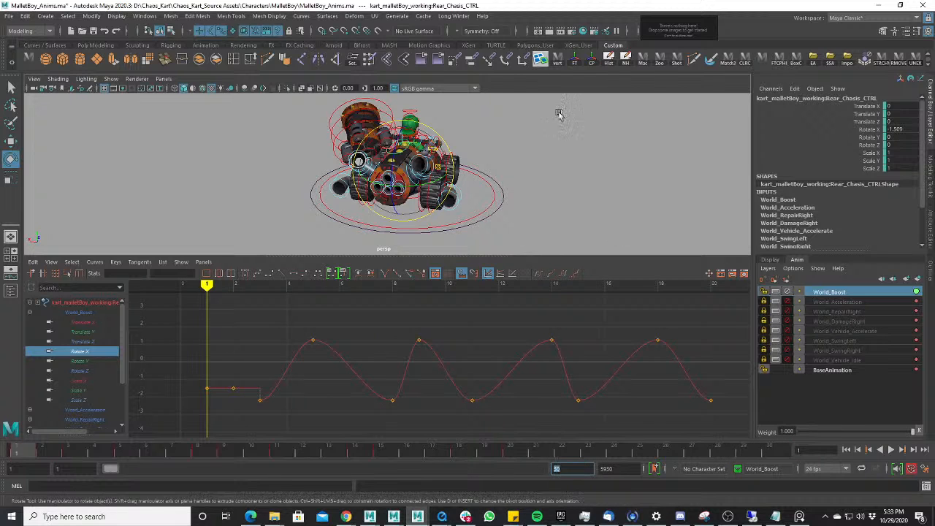
- Play the boost animation up to frame 20 and examine the kart and its tailpipes from the side and rear
right_click_drag(558, 114, 490, 145, "alt")
key("alt+v")
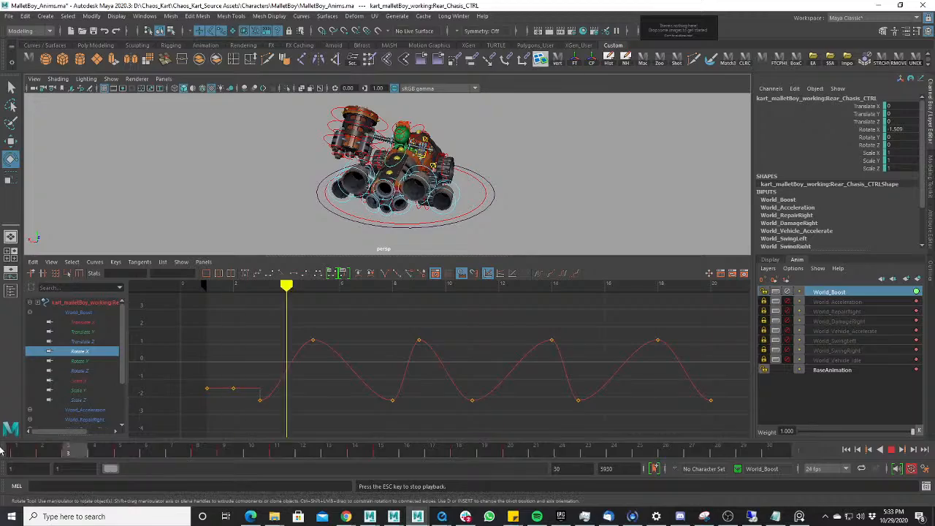
key("Escape")
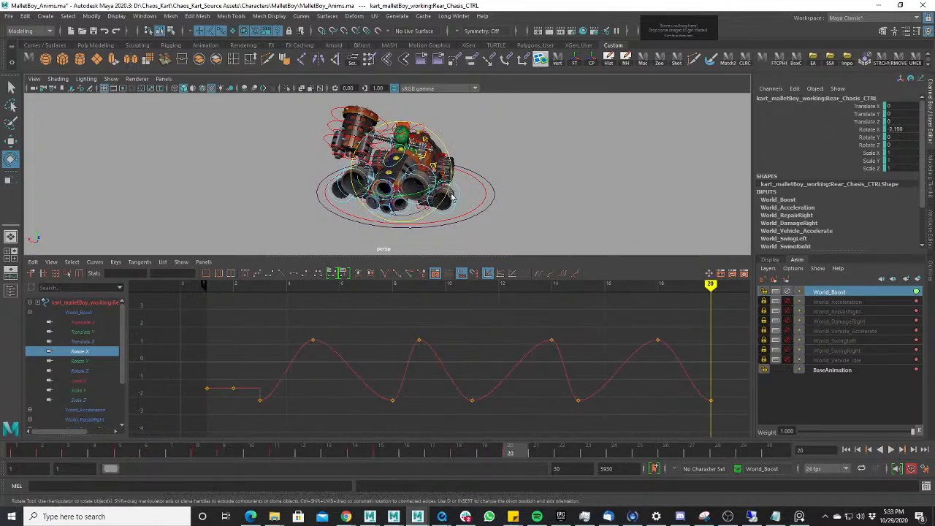
key("space")
left_click_drag(504, 211, 431, 281, "alt")
right_click_drag(431, 281, 522, 299, "alt")
left_click_drag(523, 299, 430, 338, "alt")
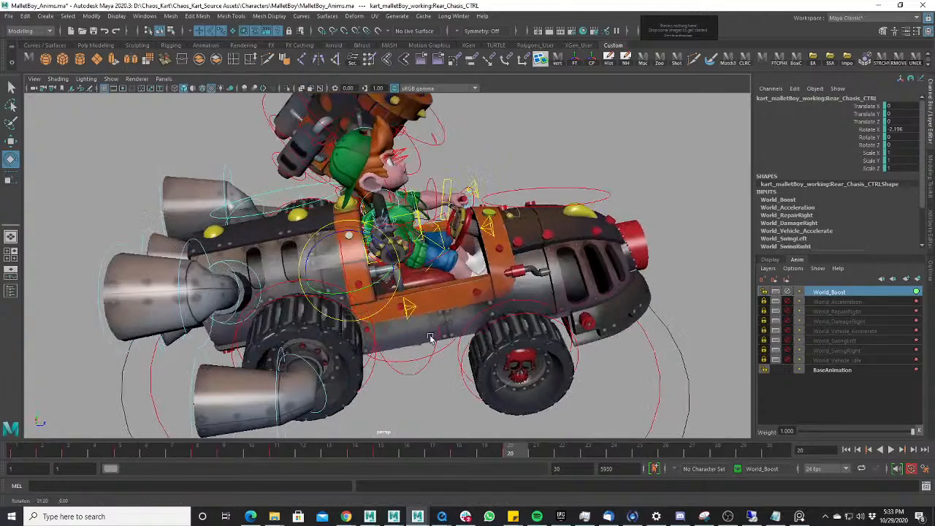
left_click_drag(302, 316, 428, 312, "alt")
- Scale up the Rear_Chasis control's Rotate X keys from frame 3 to 20 in World_Boost, taking frame 20 to about -8.447
key("w")
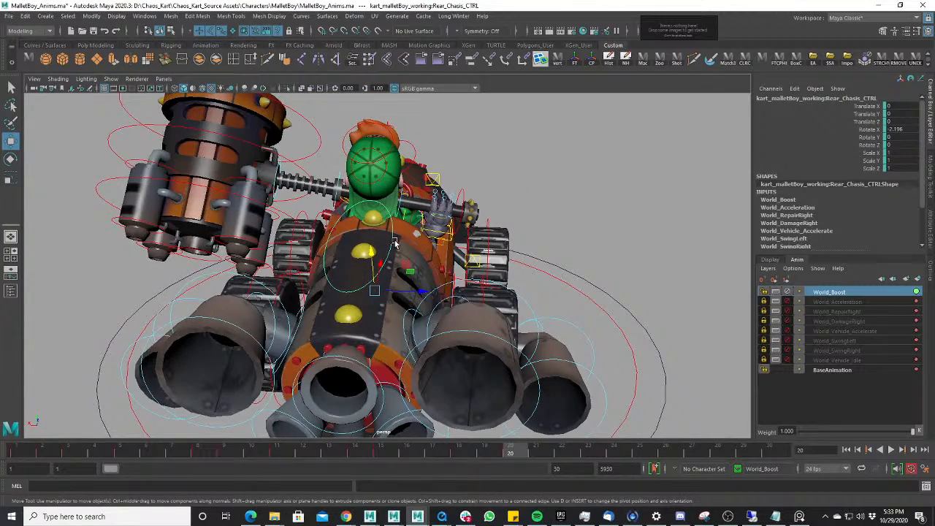
left_click(395, 243)
key("space")
left_click(392, 166)
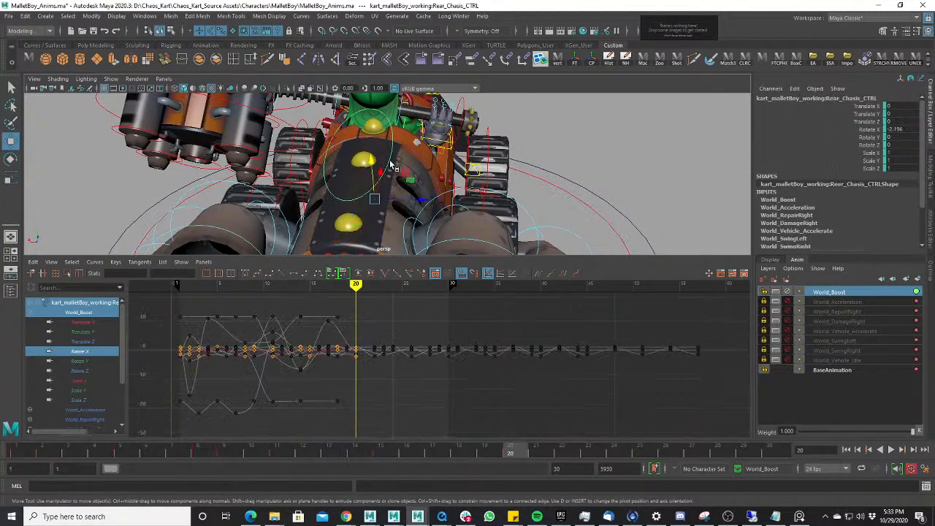
left_click(84, 351)
key("e")
left_click(307, 354)
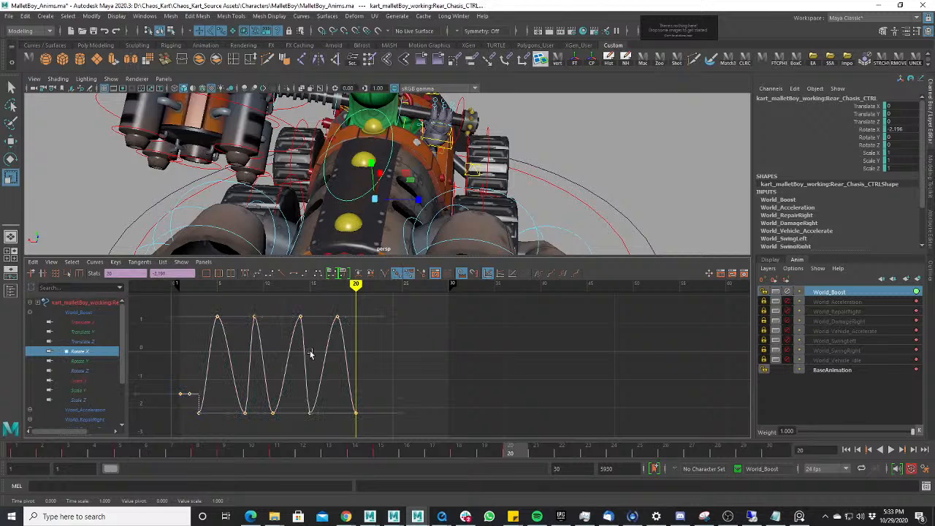
left_click_drag(202, 298, 365, 431)
middle_click_drag(331, 363, 332, 276)
left_click(332, 276)
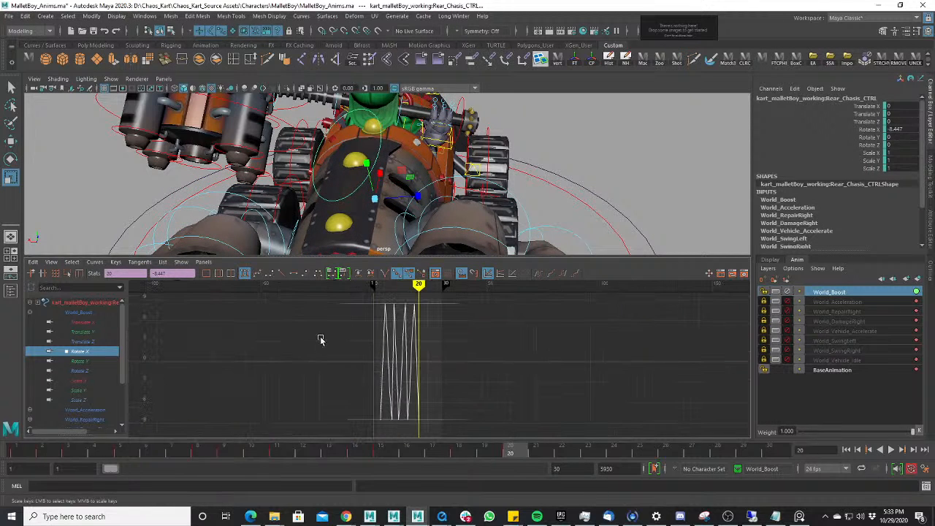
- Play the boost animation and review the amplified rear chassis shake
key("alt+v")
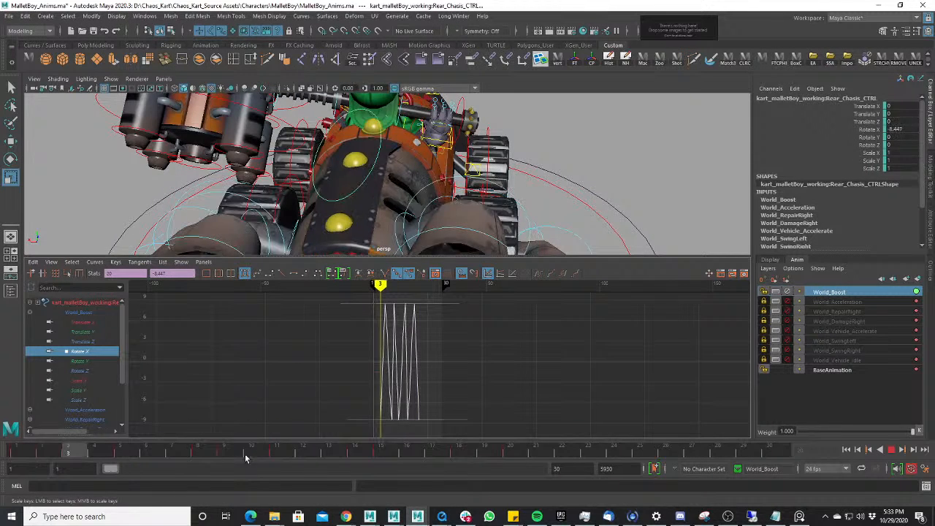
key("alt+v")
scroll(357, 337, "down", 3)
scroll(414, 209, "down", 4)
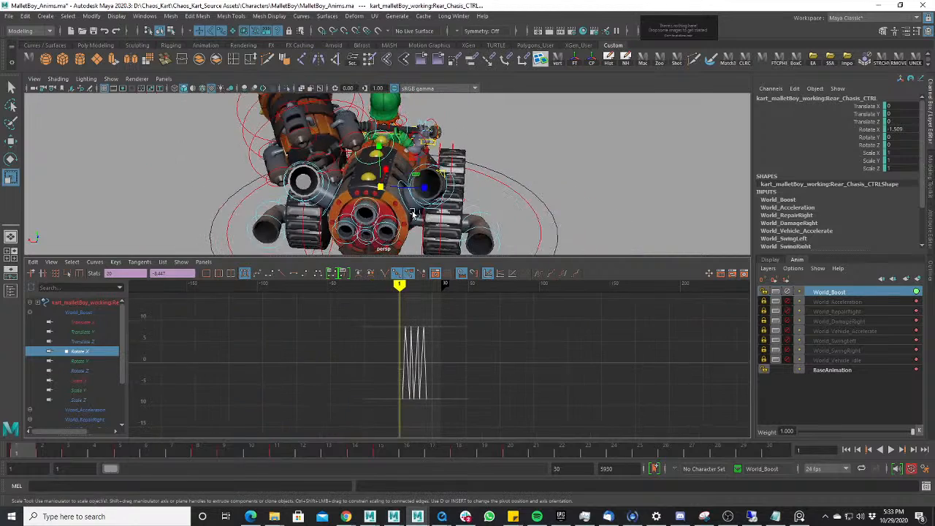
- Mute World_Boost, activate World_Acceleration and copy the Front_Chasis control's keys over the entire visible time range
key("space")
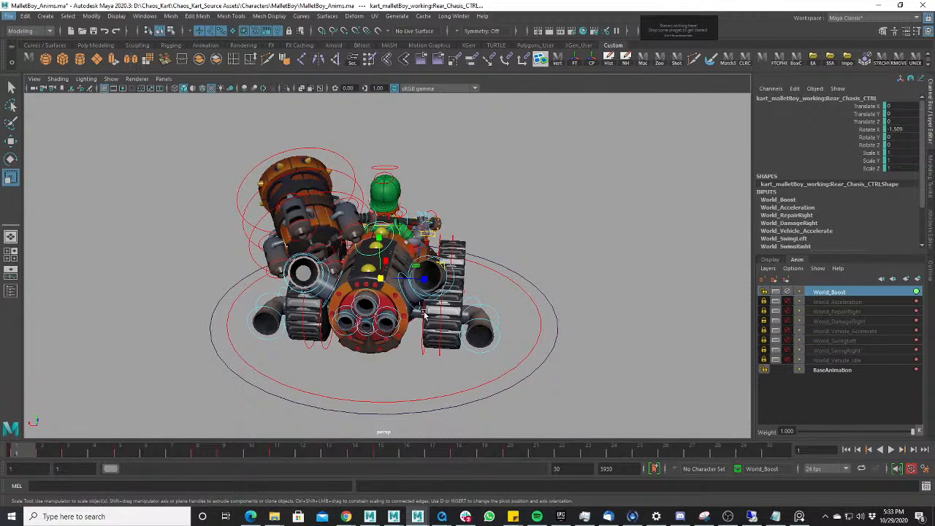
left_click_drag(423, 314, 303, 268, "alt")
left_click(299, 274)
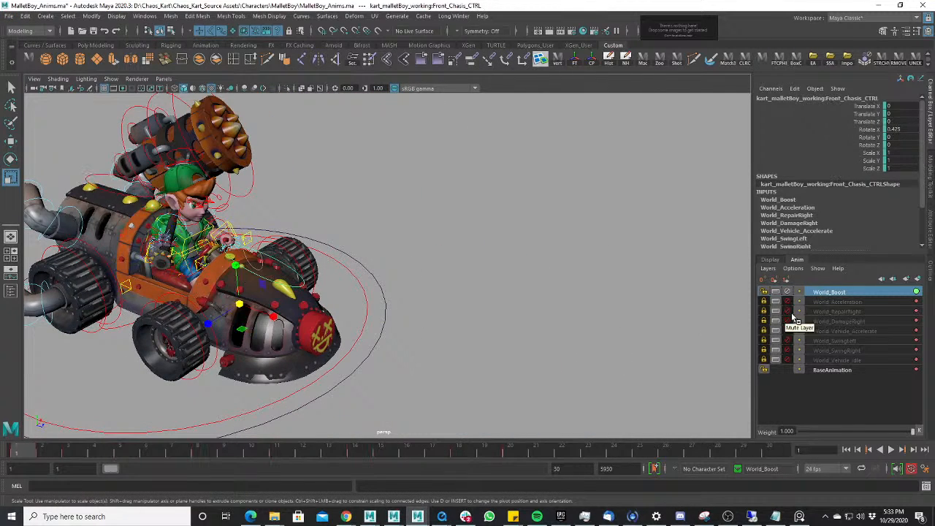
left_click(787, 292)
left_click(787, 301)
left_click(822, 301)
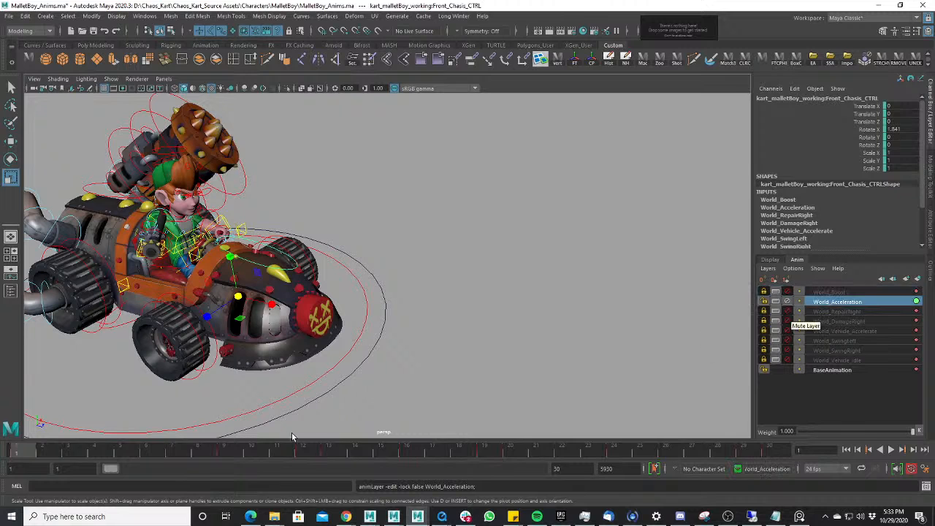
double_click(100, 453, "shift")
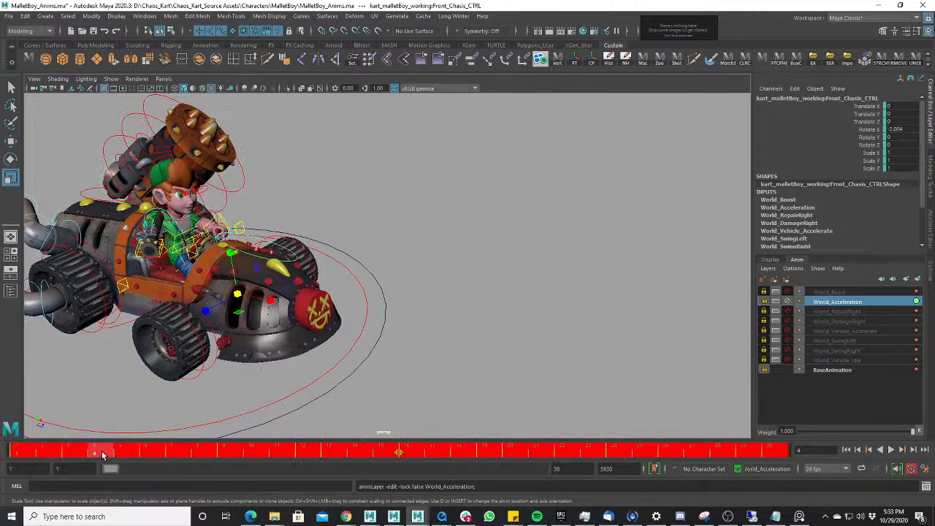
right_click(102, 453)
left_click(136, 279)
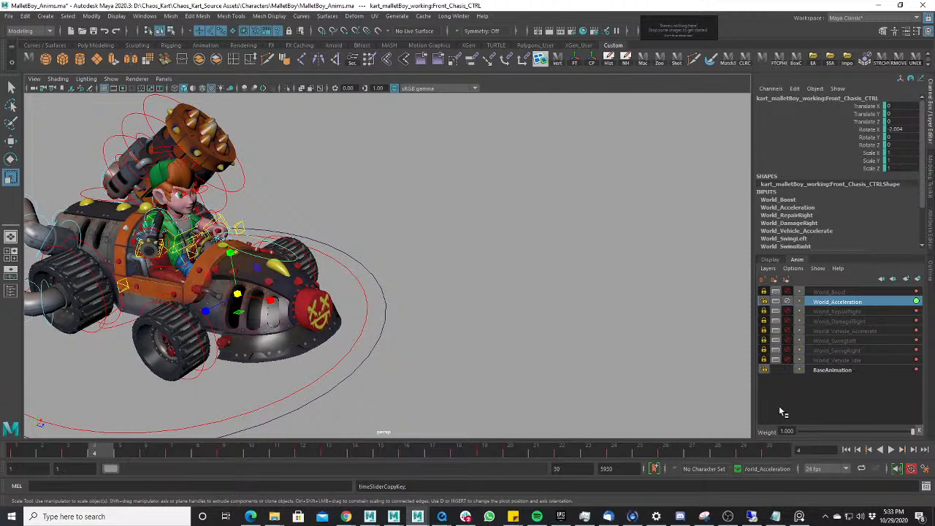
- Mute the World_Acceleration layer and make World_Boost the active, unmuted layer
left_click(788, 311)
left_click(788, 302)
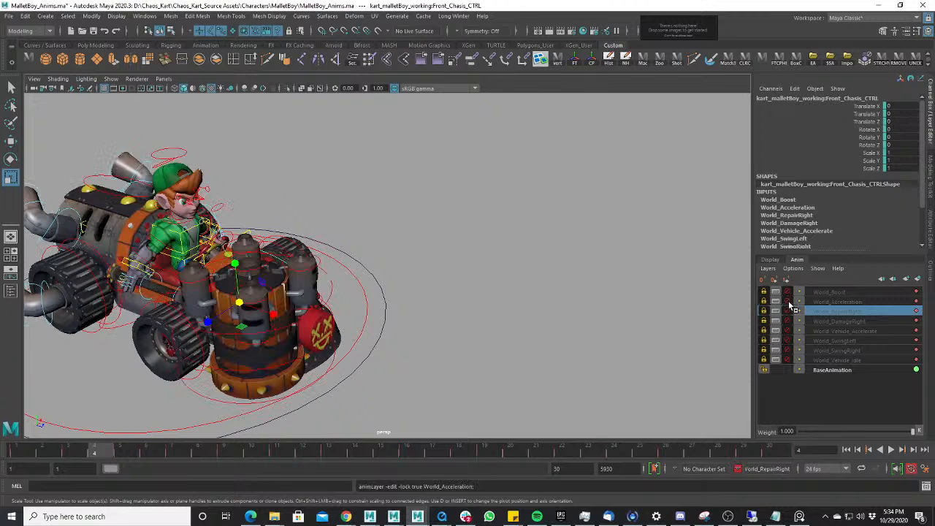
left_click(787, 292)
left_click(810, 292)
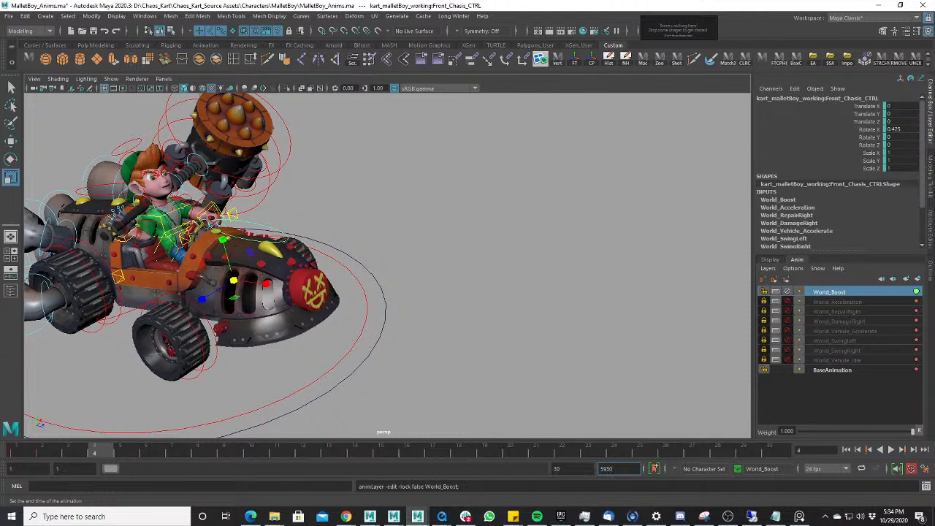
- Set the animation end to frame 100 and shift the playback range to frames 3 through 32
double_click(606, 469)
type("100")
key("Return")
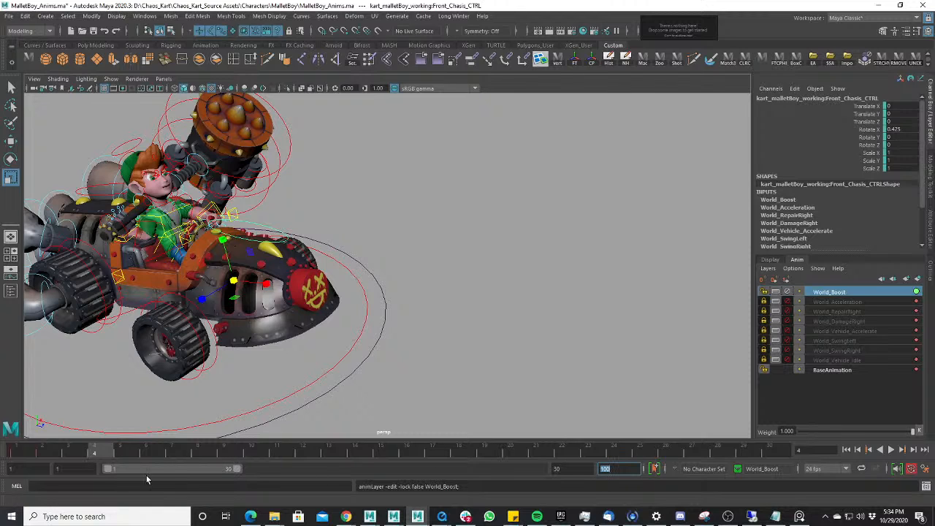
left_click_drag(156, 463, 164, 470)
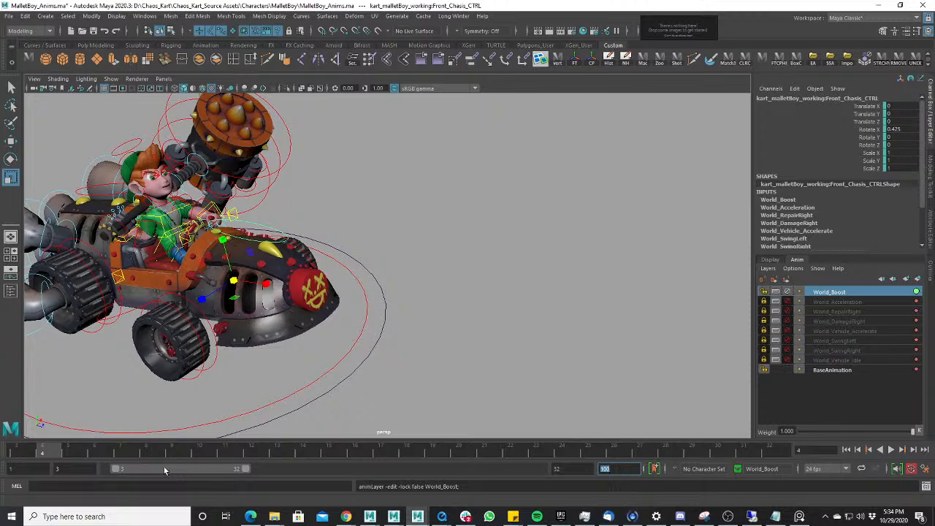
- Paste the copied Front_Chasis keys into World_Boost over the entire visible time range starting at frame 3
double_click(173, 453)
right_click(174, 453)
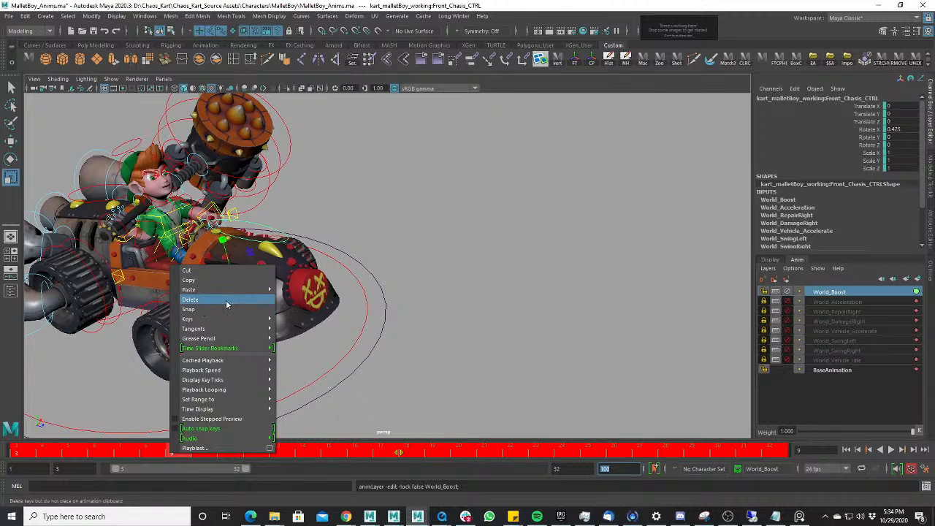
mouse_move(251, 319)
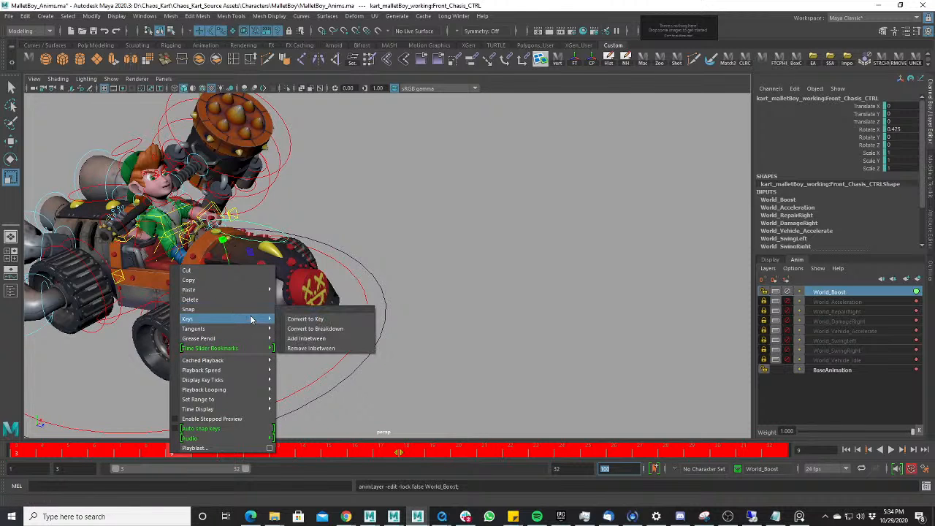
mouse_move(270, 291)
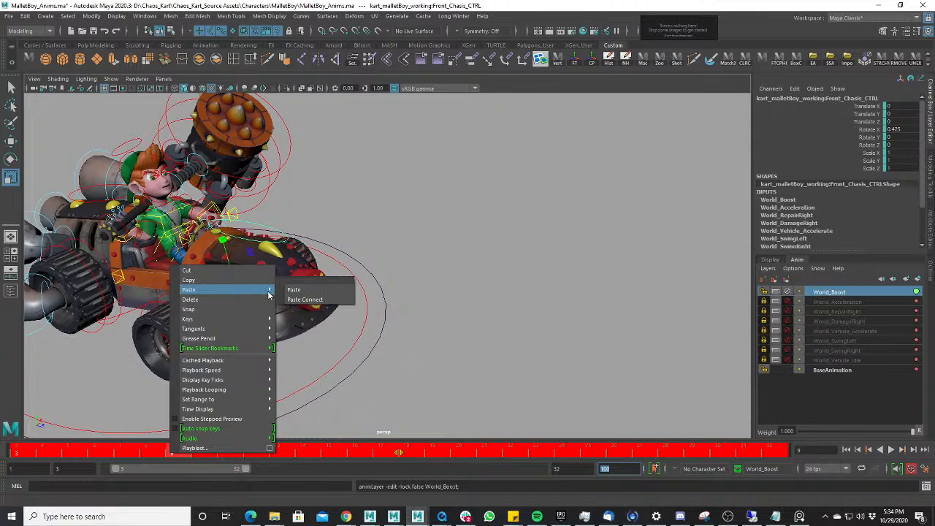
left_click(299, 291)
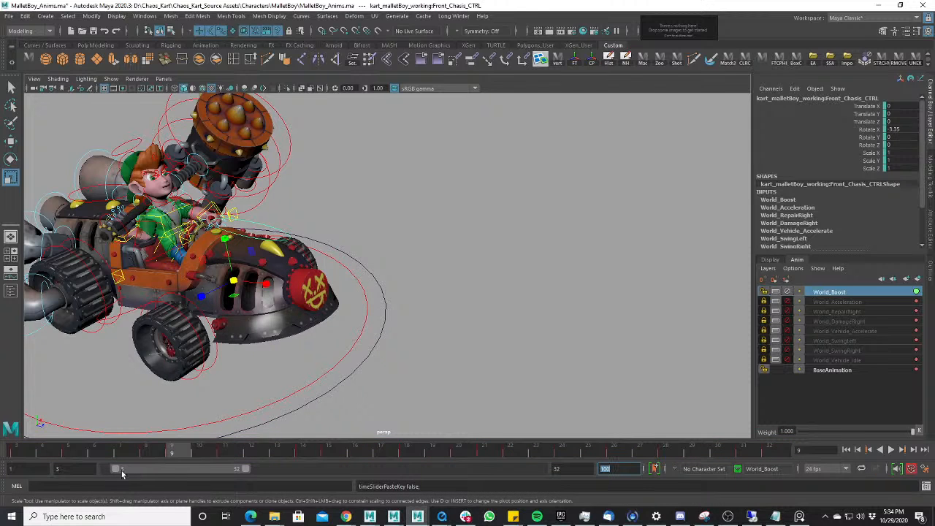
- Extend the playback range back to frame 1 and scrub the first frames to frame 4
left_click_drag(120, 474, 106, 473)
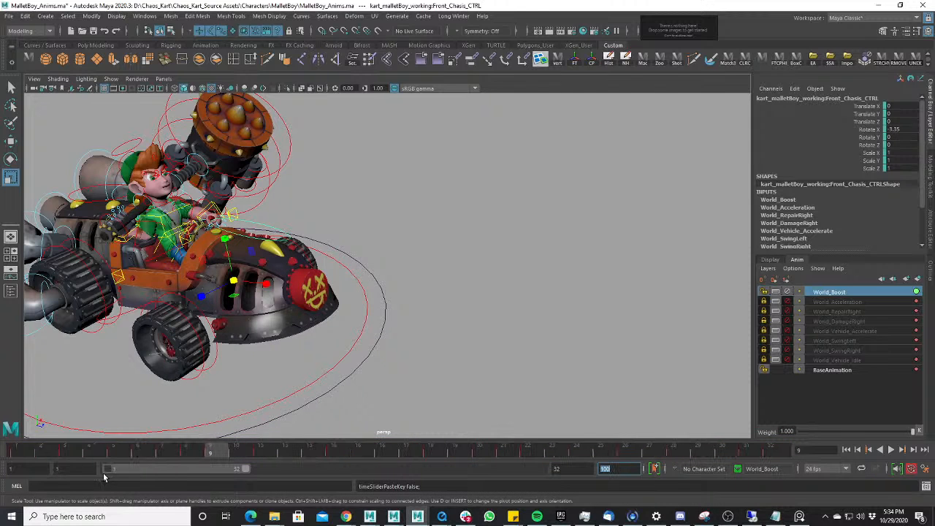
left_click(48, 453)
left_click_drag(48, 453, 89, 453)
- Open the Graph Editor and isolate the Front_Chasis control's Rotate X curve in the World_Boost layer
left_click_drag(229, 361, 265, 359, "alt")
key("space")
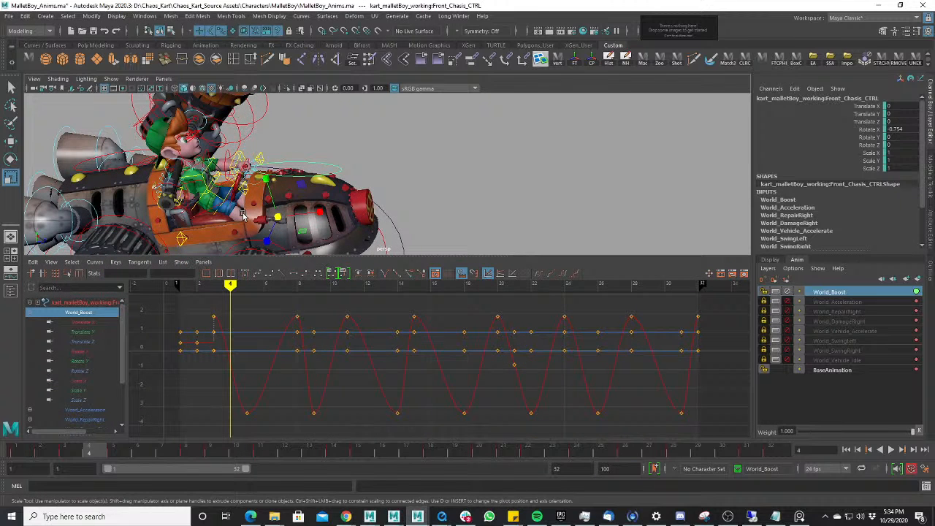
key("e")
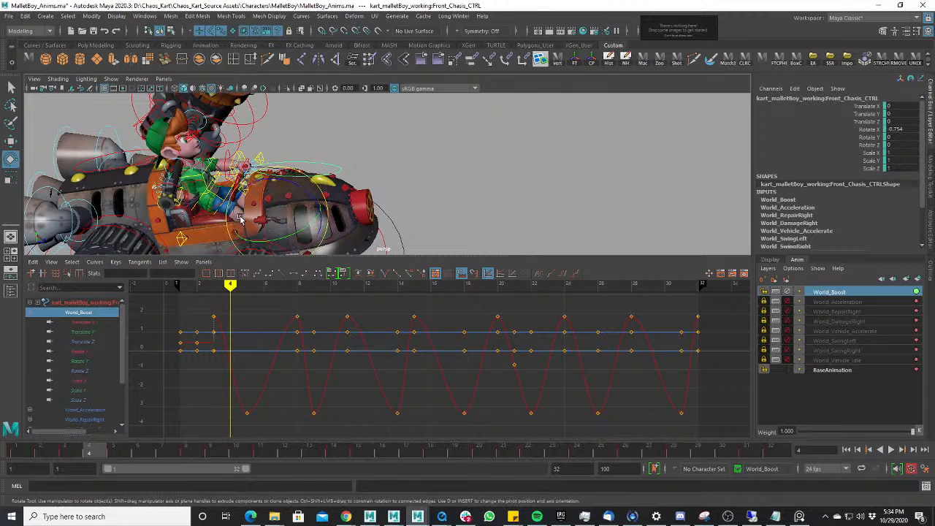
left_click(82, 353)
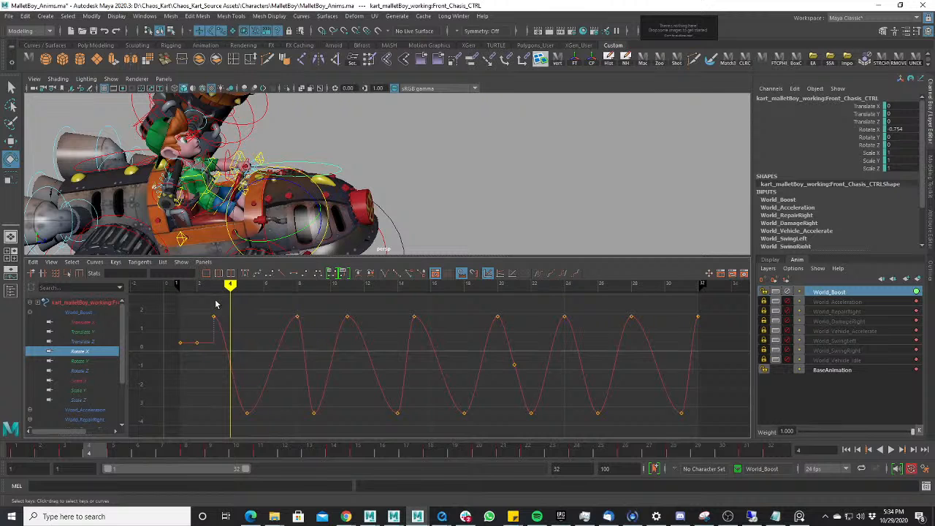
- Scale the Front_Chasis Rotate X key values from frame 3 onward by 1.9 in World_Boost and scrub the stronger shake
left_click_drag(216, 305, 273, 330)
left_click_drag(207, 304, 719, 422)
key("r")
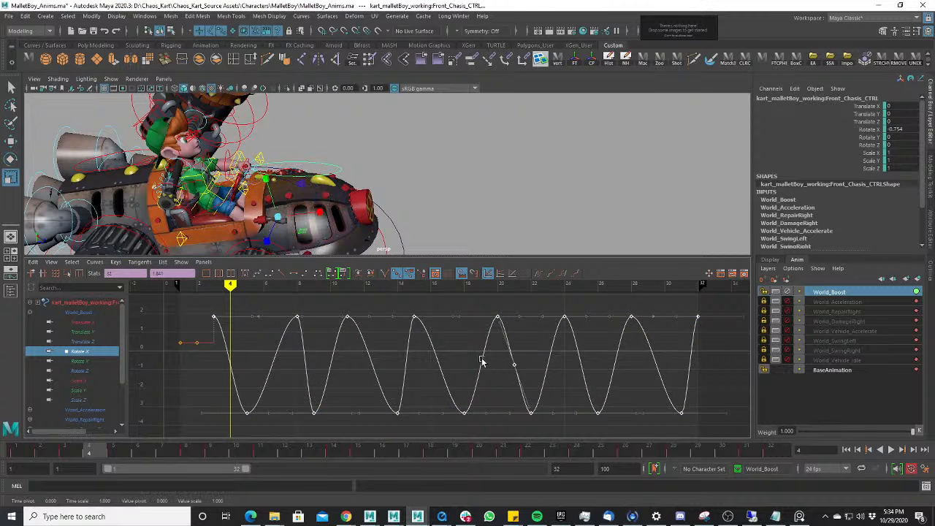
middle_click_drag(473, 355, 491, 338)
left_click_drag(60, 453, 507, 408)
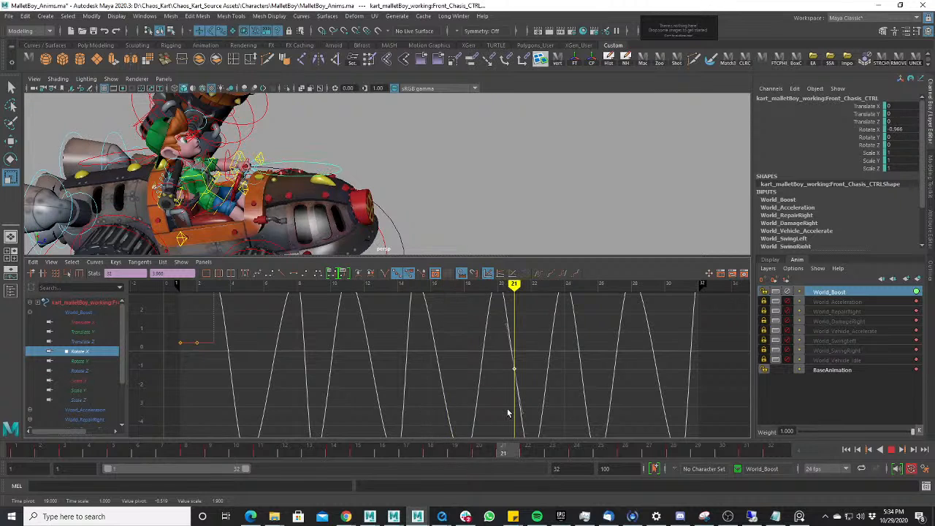
- Delete the Front_Chasis keys between frames 21 and 32
left_click_drag(512, 451, 577, 451, "shift")
left_click_drag(903, 474, 868, 463, "shift")
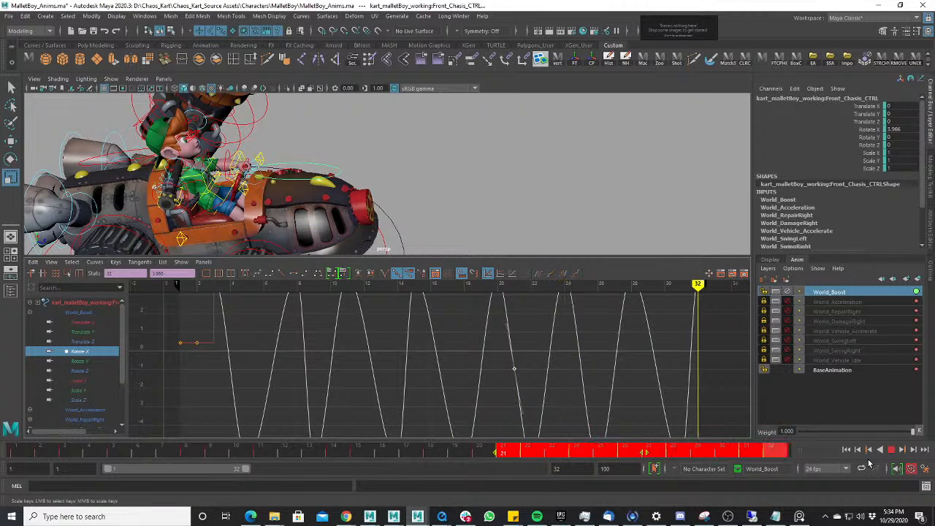
right_click(751, 457)
mouse_move(800, 294)
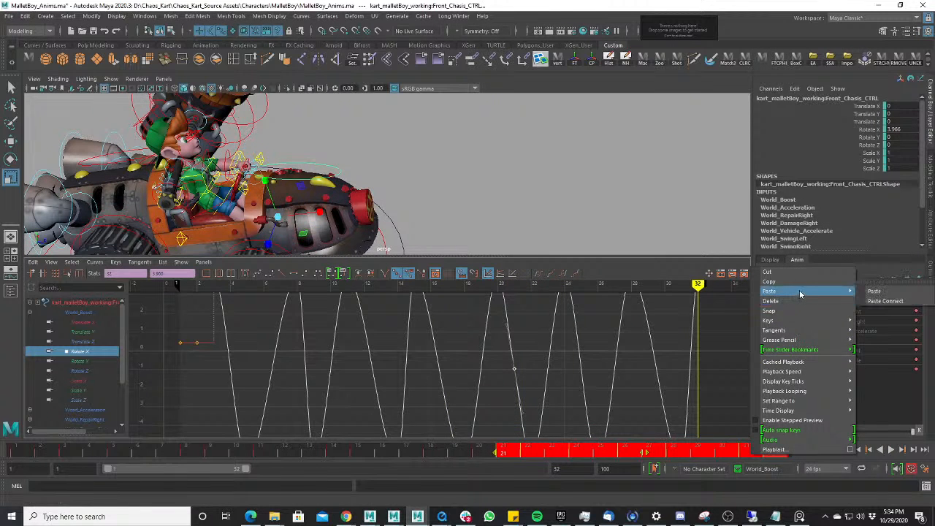
left_click(802, 301)
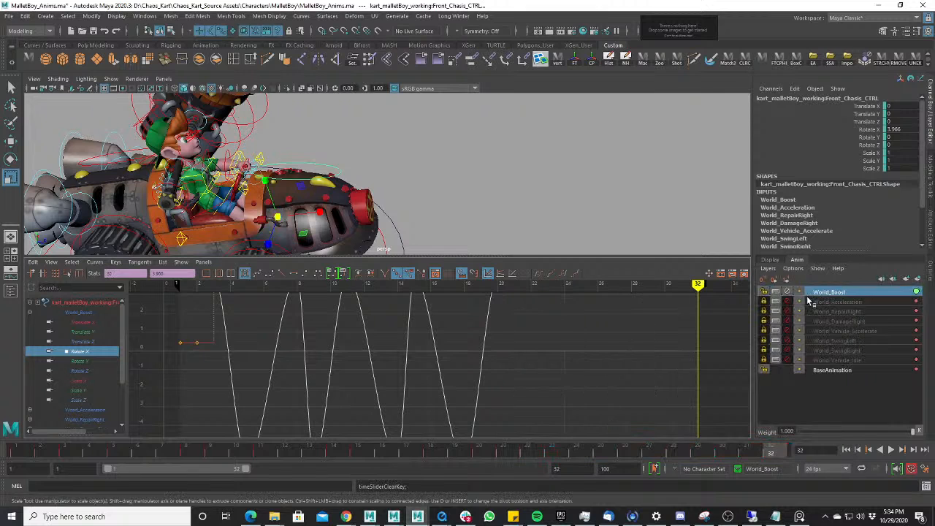
- Scrub the shortened shake to frame 20 and set the playback range end to frame 25
left_click_drag(109, 448, 482, 454)
left_click(570, 469)
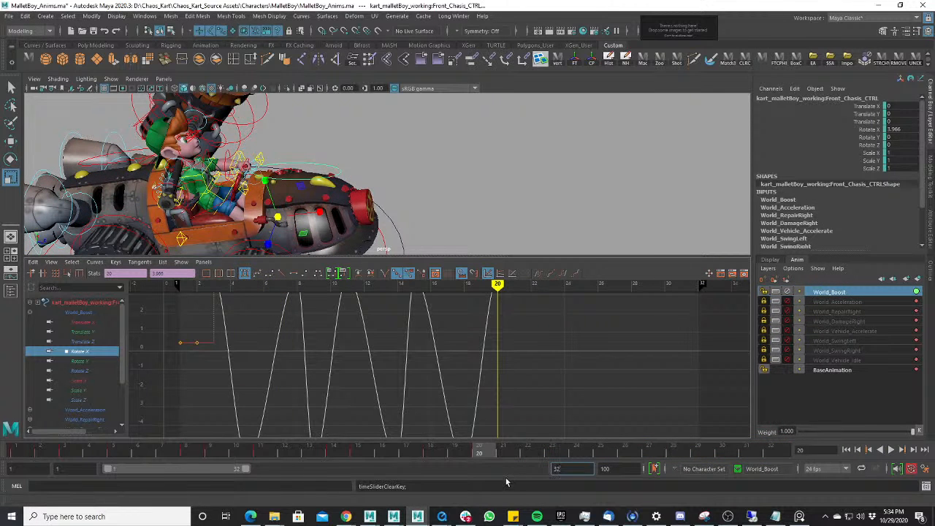
type("20")
key("Return")
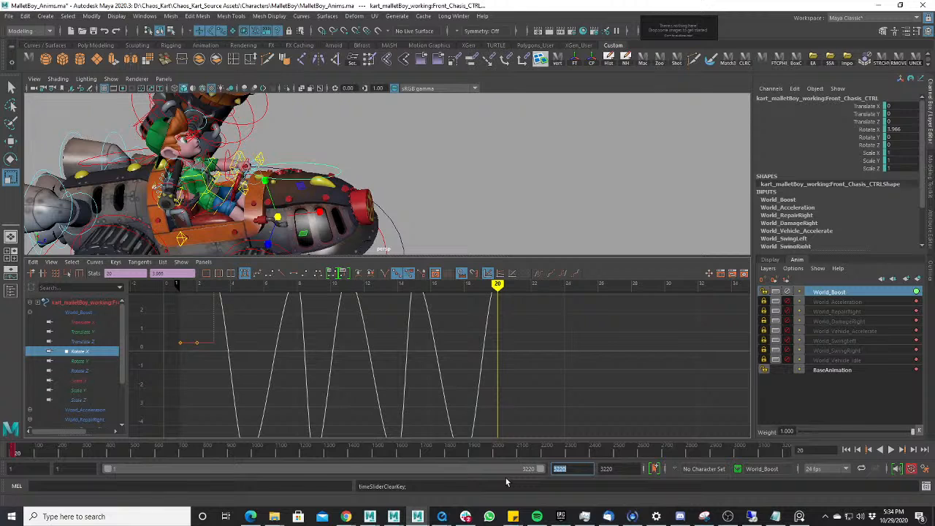
type("100")
key("Return")
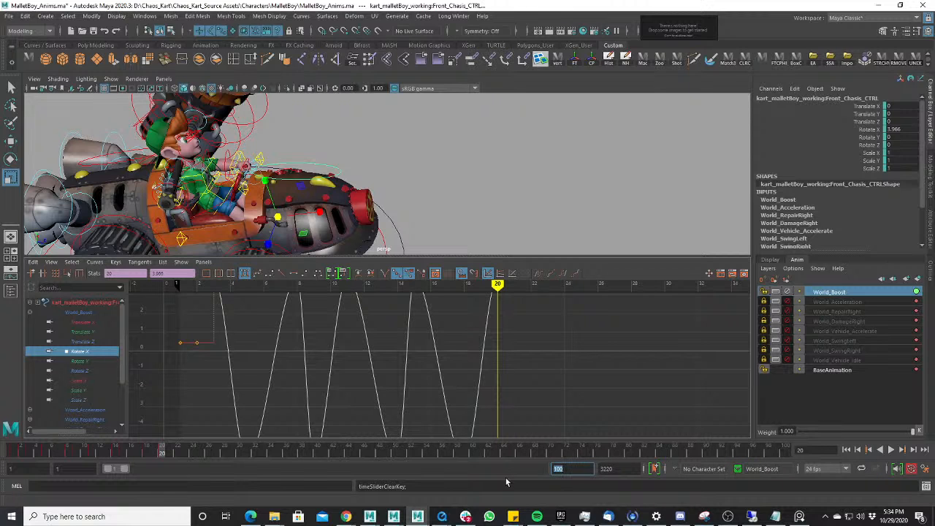
type("20")
key("BackSpace")
type("5")
key("Return")
- Play back the boost in an enlarged viewport, select all rig controls and scrub frames 1 to 3 to check the transition
left_click_drag(394, 149, 430, 338, "alt")
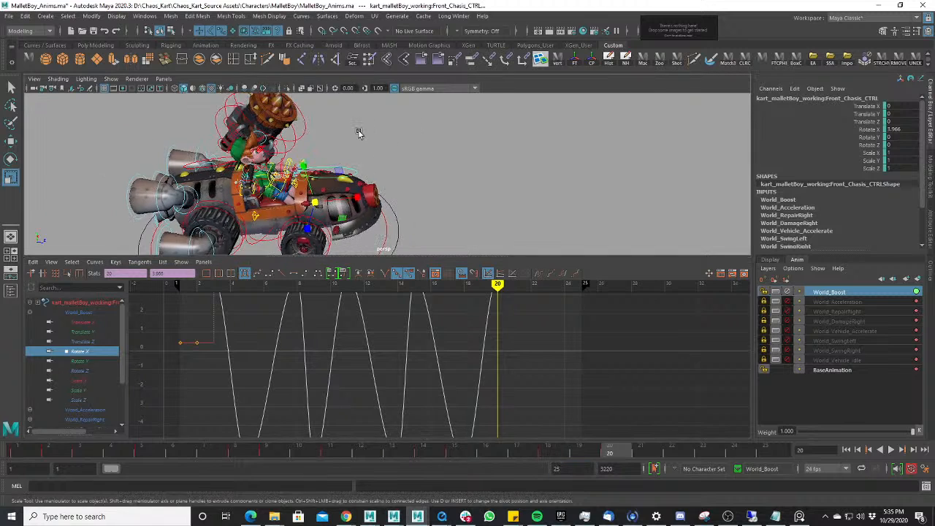
key("space")
key("alt+v")
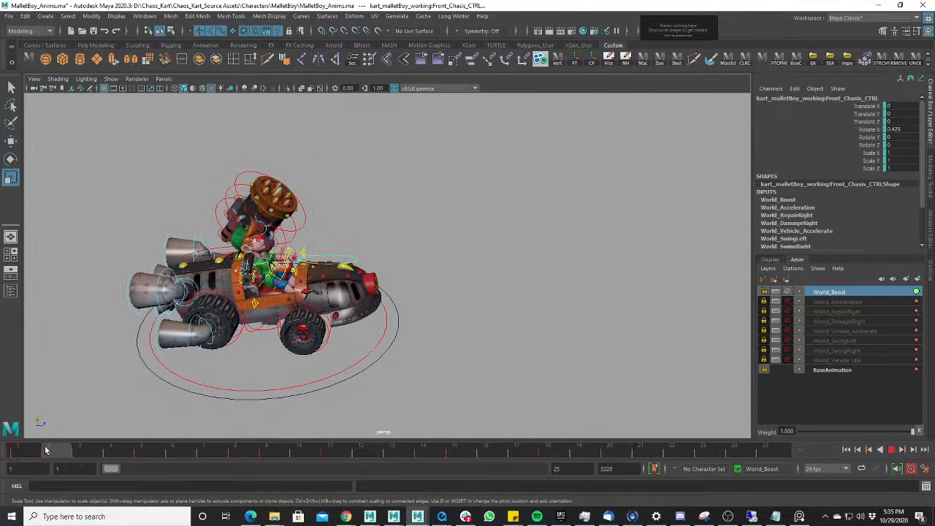
mouse_move(65, 451)
left_mouse_down()
mouse_move(22, 459)
mouse_move(52, 460)
left_mouse_up()
right_click_drag(336, 255, 180, 135, "alt")
left_click_drag(178, 159, 421, 391)
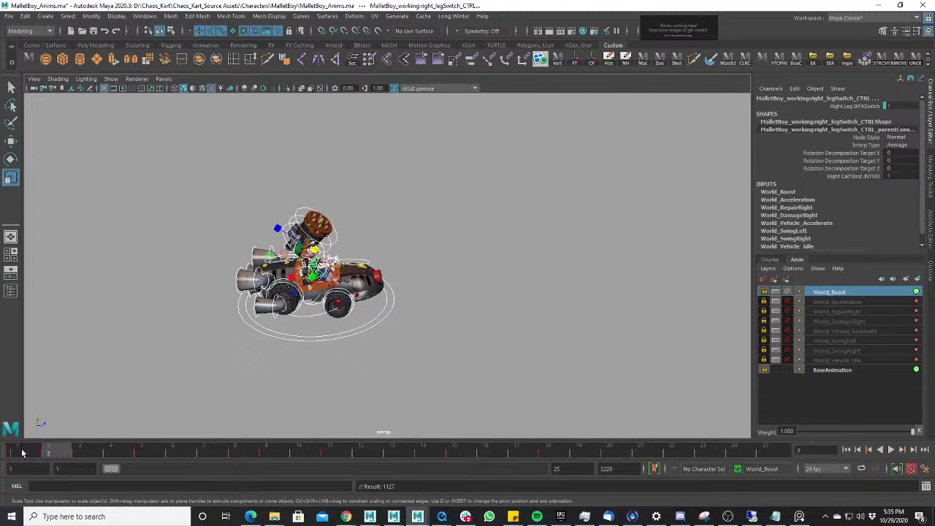
left_click(24, 455)
scroll(66, 420, "up", 5)
left_click(61, 452)
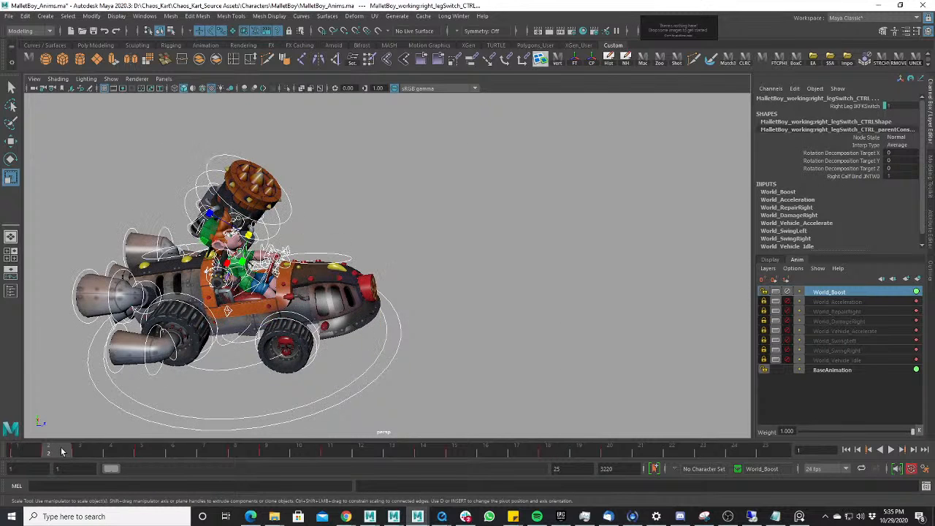
mouse_move(69, 452)
left_mouse_down()
mouse_move(92, 456)
mouse_move(51, 462)
mouse_move(65, 463)
left_mouse_up()
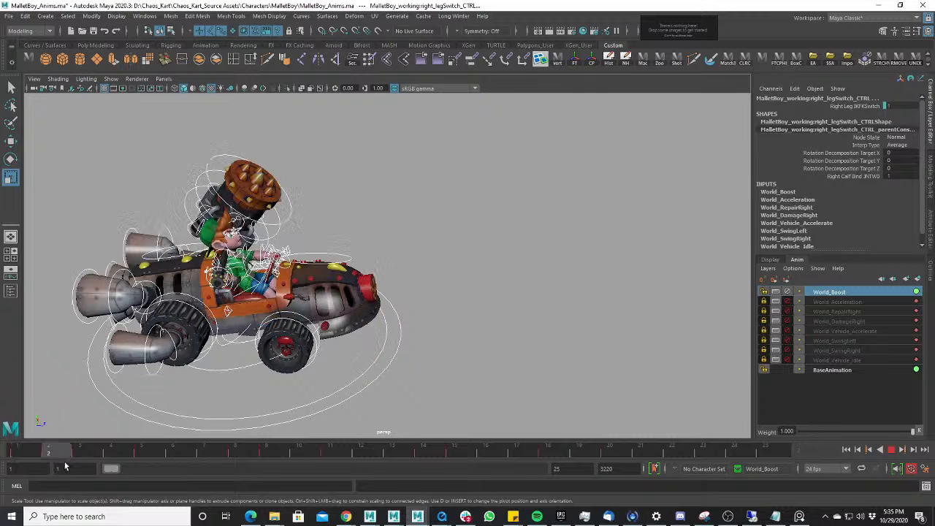
left_click_drag(404, 299, 252, 368, "alt")
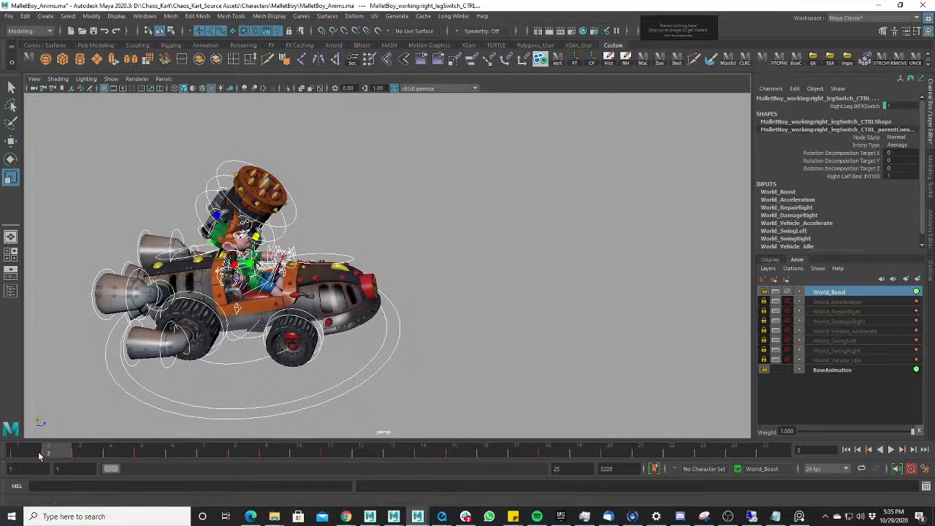
left_click_drag(39, 451, 77, 455)
- Frame the World_Boost curves of all selected rig controls in the Graph Editor and select their keys
key("space")
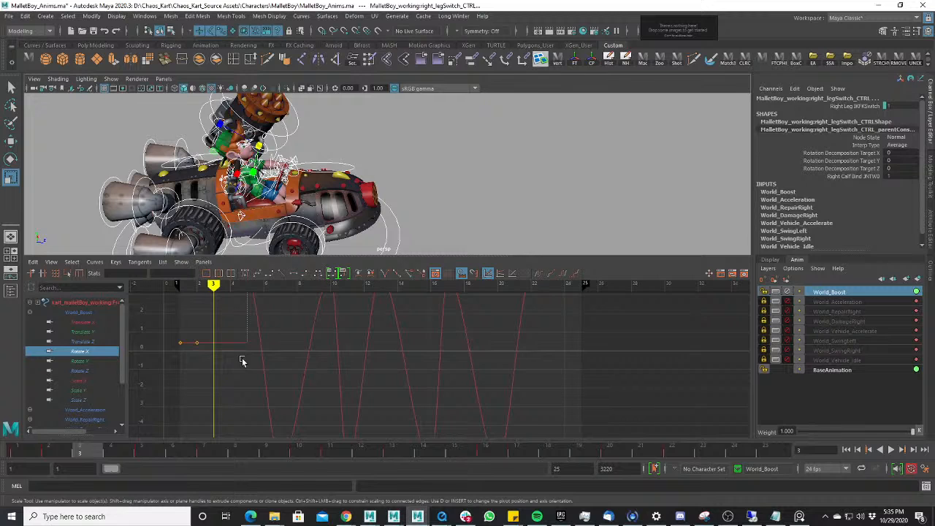
key("a")
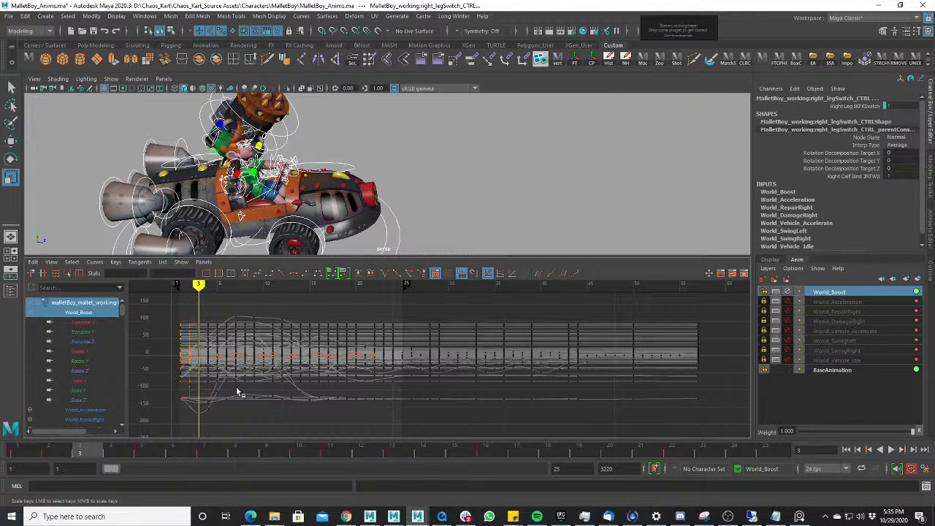
key("a")
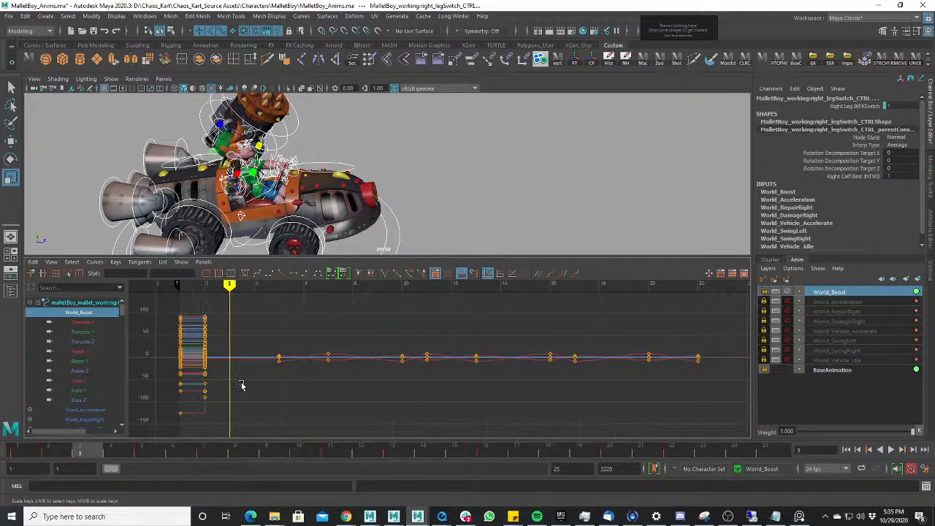
scroll(242, 385, "down", 3)
left_click_drag(247, 335, 547, 413)
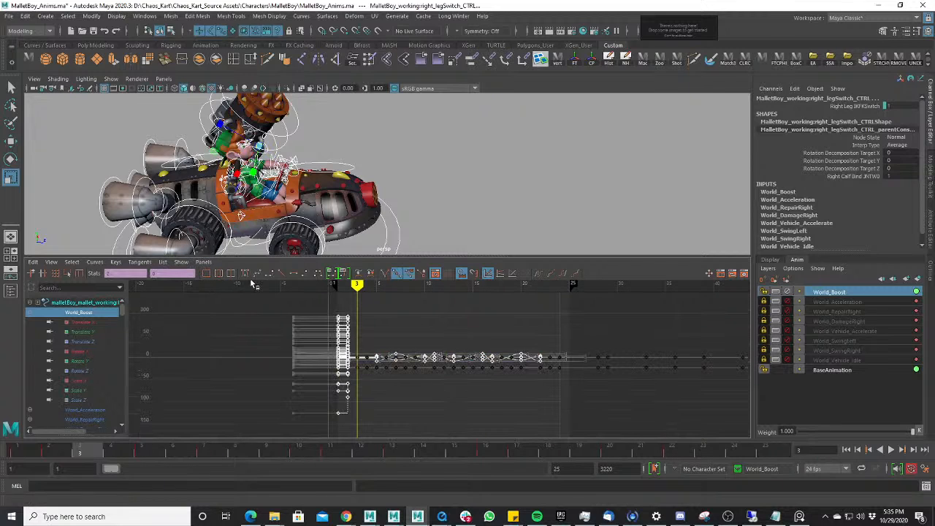
key("space")
- Scrub frames 1 to 2 and play the boost from the side to review the transition
scroll(373, 208, "up", 4)
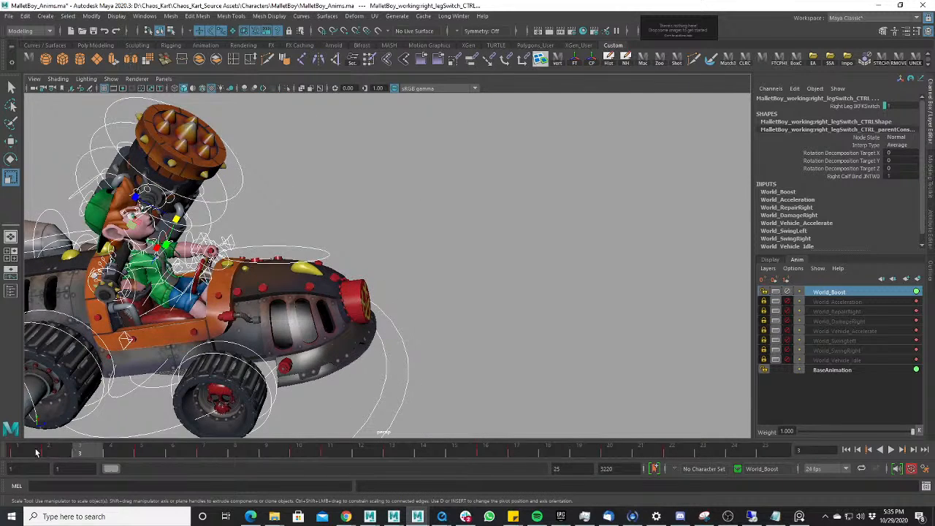
left_click_drag(35, 453, 52, 455)
middle_click_drag(293, 306, 511, 287, "alt")
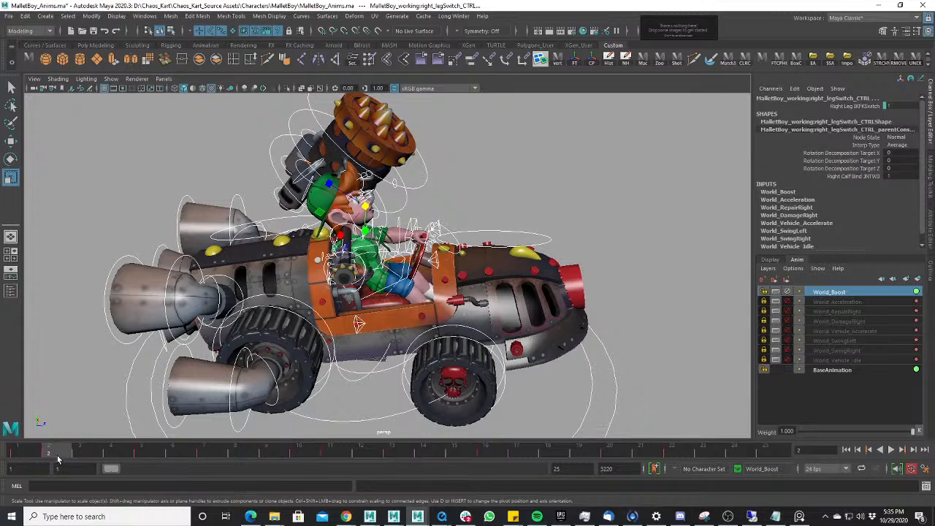
key("alt+v")
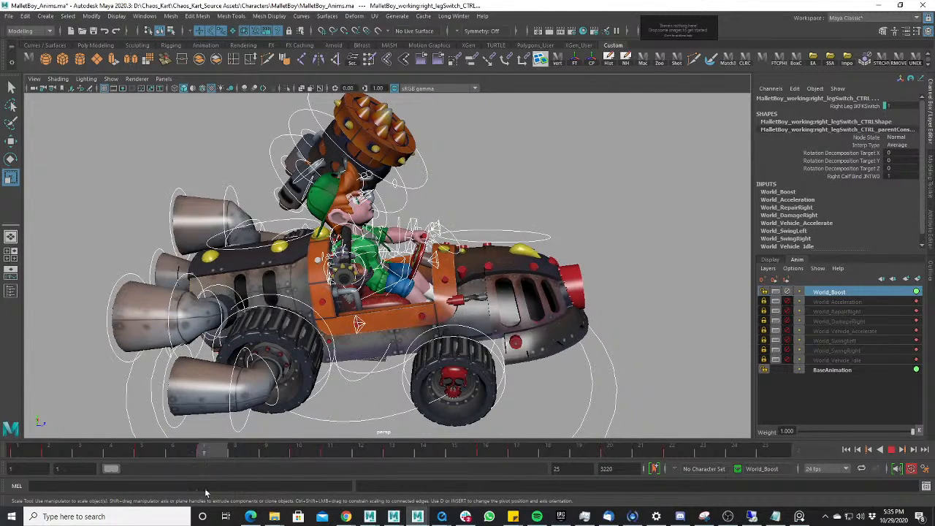
key("Escape")
- Select the upper tail pipe FK controls and, at frame 4, set their Scale X, Y and Z to 1
scroll(194, 258, "up", 4)
middle_click_drag(194, 259, 327, 251, "alt")
key("w")
left_click(287, 168)
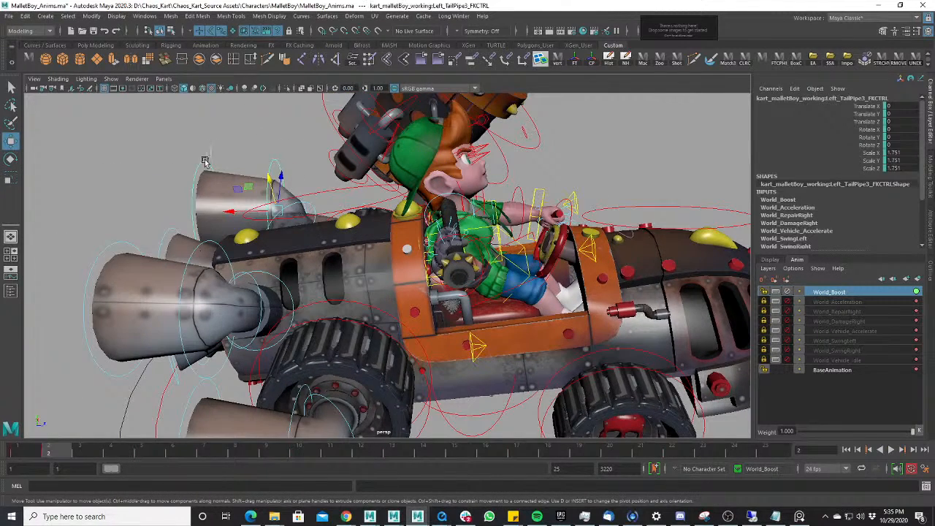
left_click(205, 162)
left_click(203, 254)
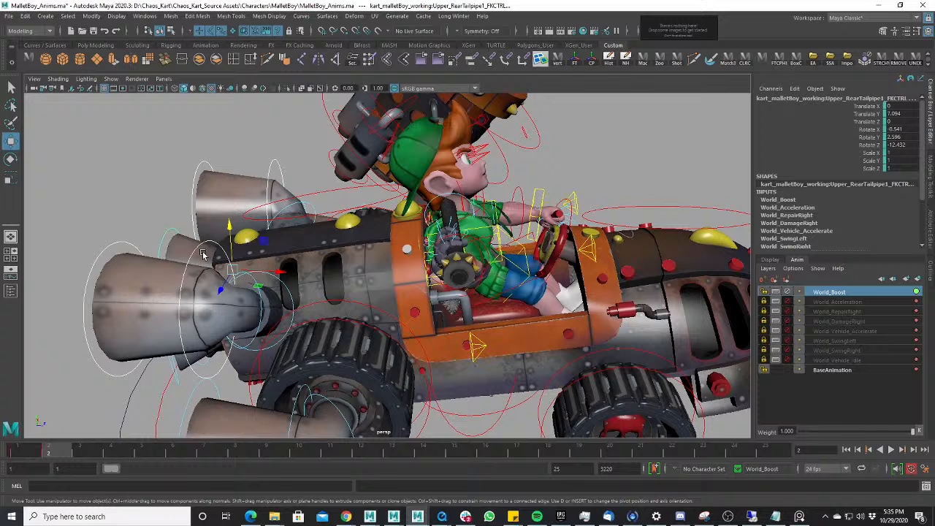
left_click(128, 247)
left_click_drag(79, 454, 111, 453)
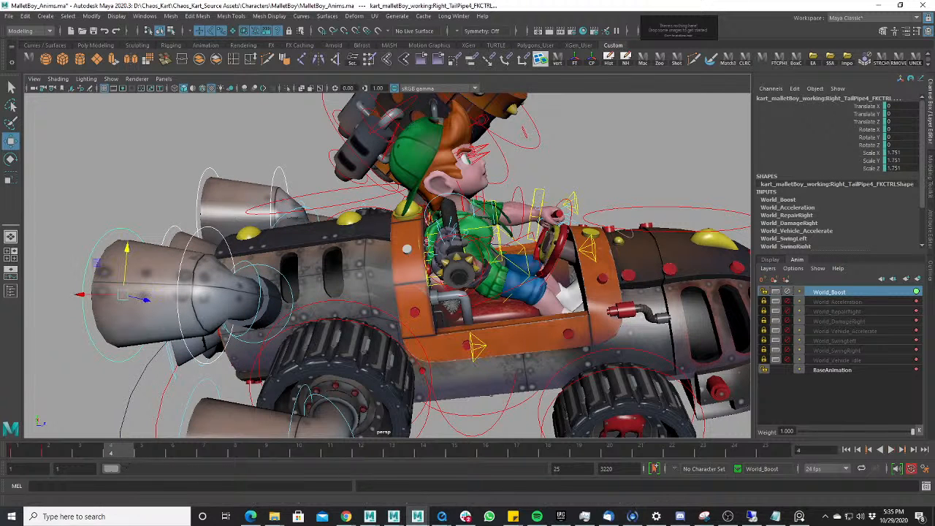
left_click_drag(908, 169, 902, 153)
type("1")
key("Return")
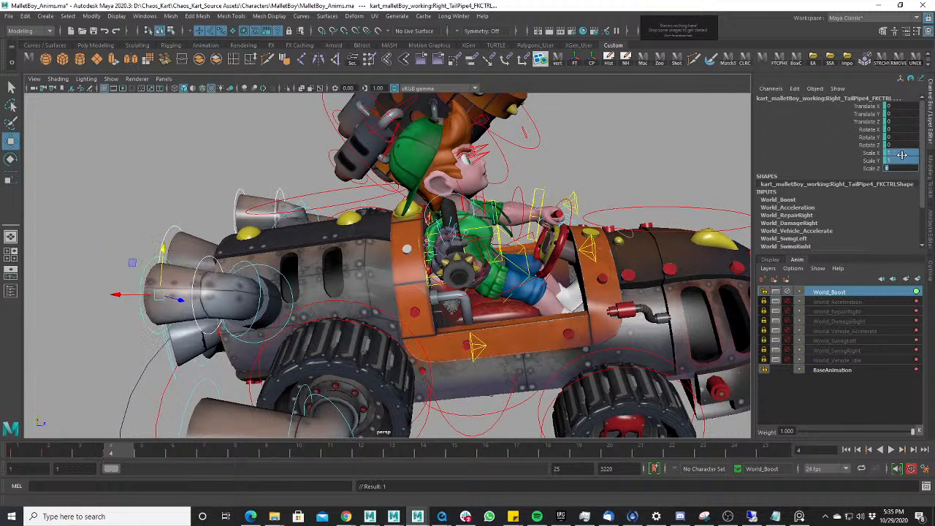
- Select the remaining rear and side tail pipe FK controls, including both lower outer pipes
left_click_drag(227, 248, 321, 255, "alt")
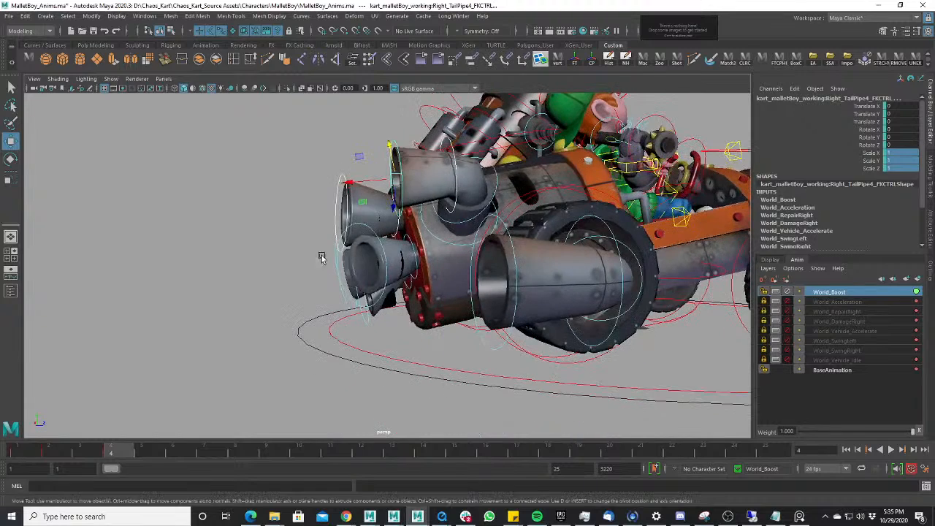
left_click_drag(328, 196, 364, 296)
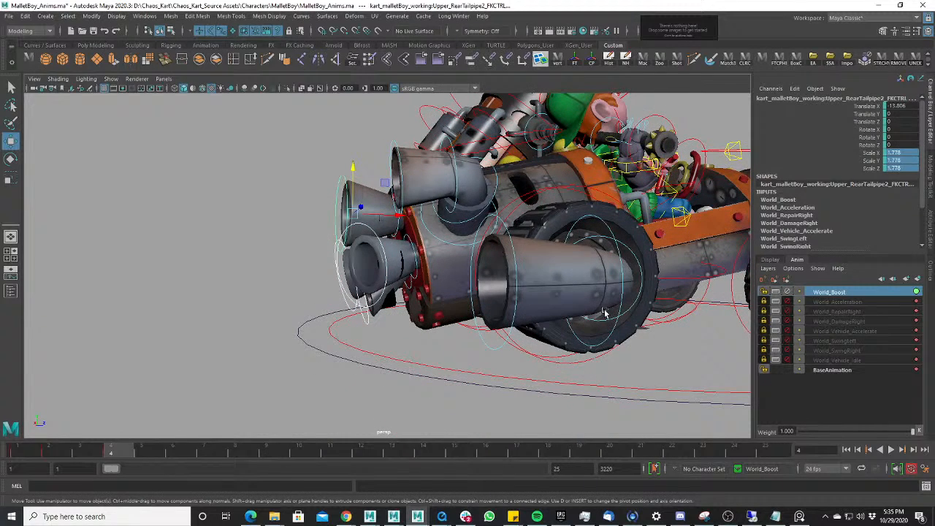
left_click(619, 260)
left_click_drag(351, 241, 310, 221, "alt")
left_click(313, 219)
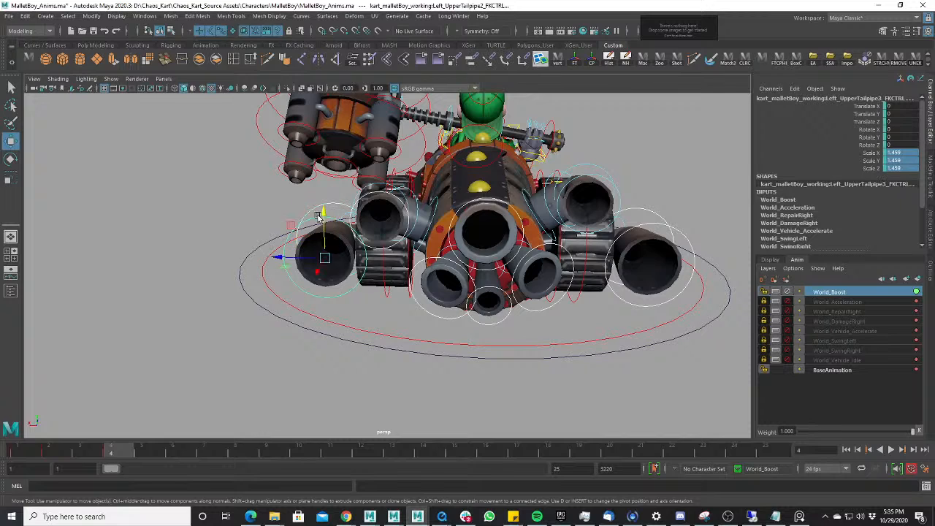
- Try setting Scale X, Y and Z to 0 on the selected tail pipes and undo the subsequent control selection
left_click_drag(906, 168, 908, 152)
type("0")
key("Return")
left_click_drag(468, 241, 447, 278, "alt")
scroll(446, 277, "up", 1)
left_click(339, 251)
left_click_drag(371, 251, 357, 290, "alt")
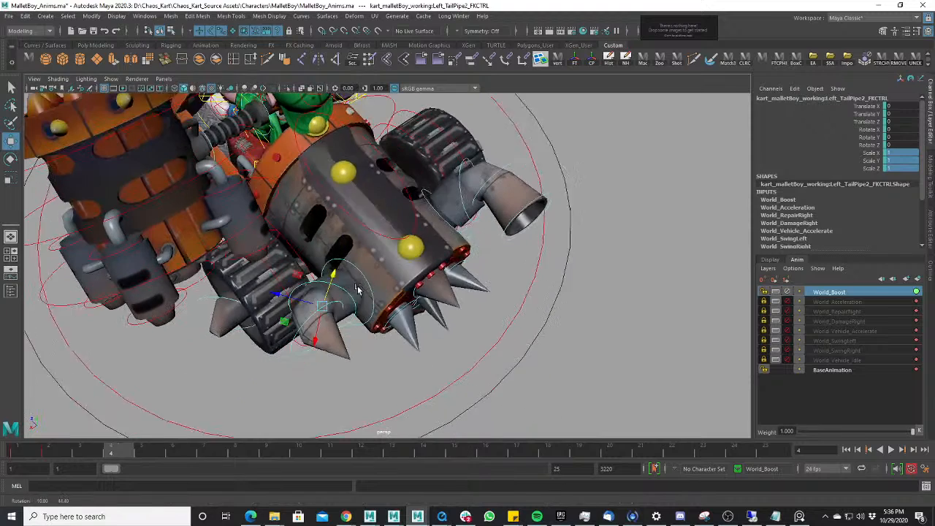
key("ctrl+z")
key("ctrl+z")
key("ctrl+z")
key("ctrl+z")
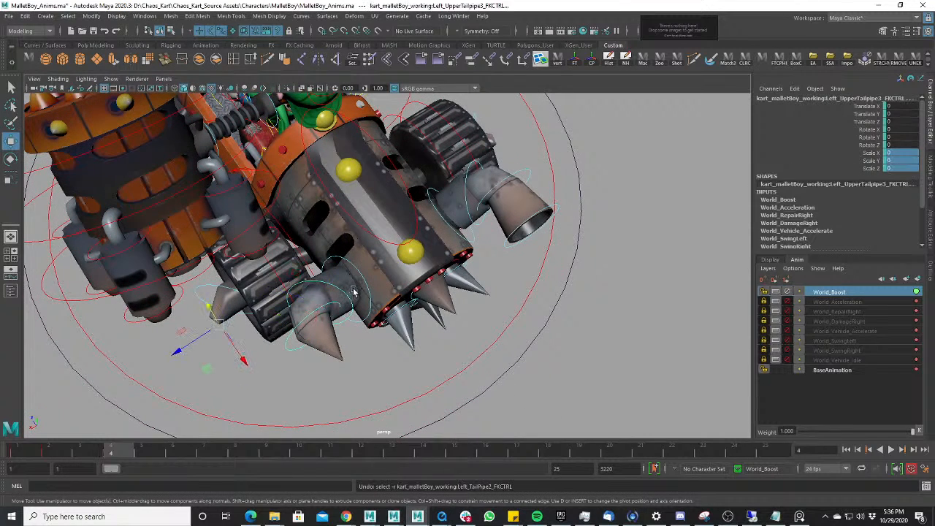
- Set the selected tail pipe controls' Scale X, Y and Z to 1 and all Translate and Rotate channels to 0
key("alt")
type("1")
key("Return")
left_click_drag(155, 388, 375, 305, "alt")
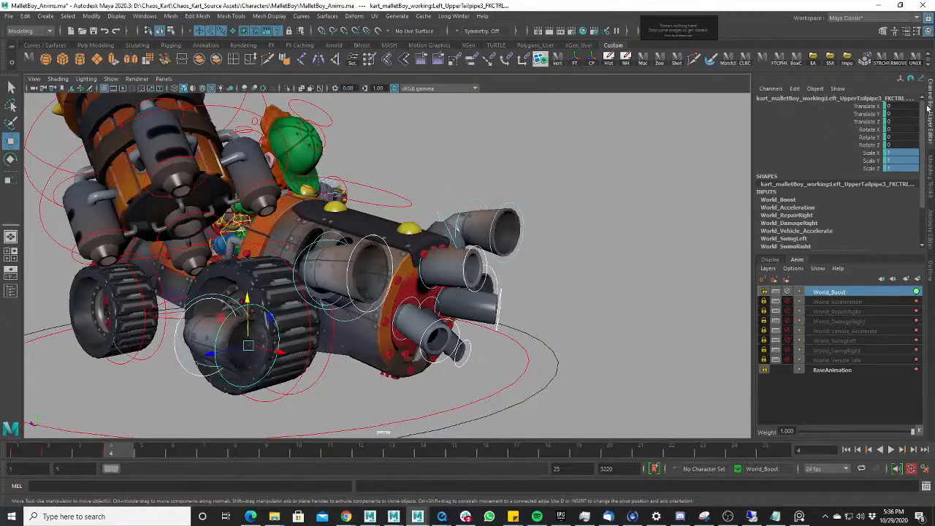
left_click_drag(908, 106, 908, 144)
type("0")
key("Return")
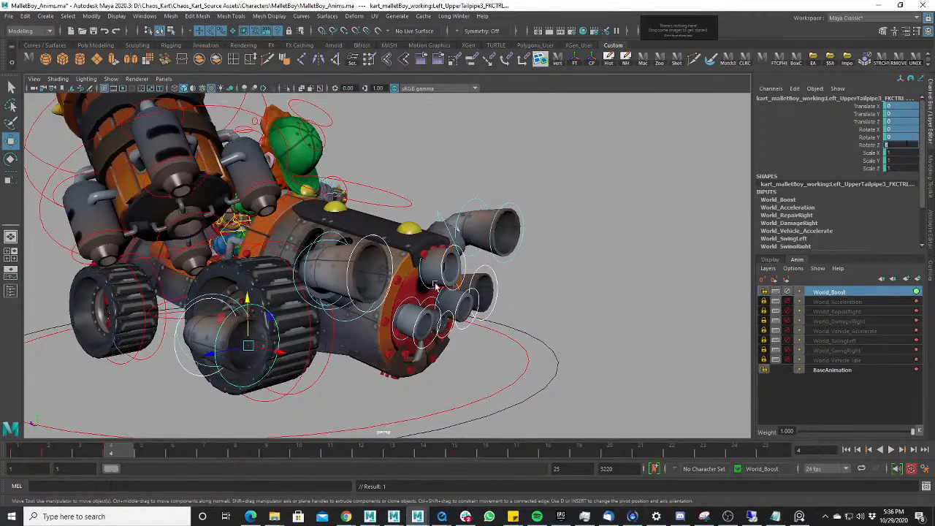
- Scrub the first frames and play the animation from behind the kart to review the tail pipes' return to rest
left_click_drag(436, 286, 253, 303, "alt")
scroll(253, 302, "down", 2)
left_click(40, 453)
key("alt+v")
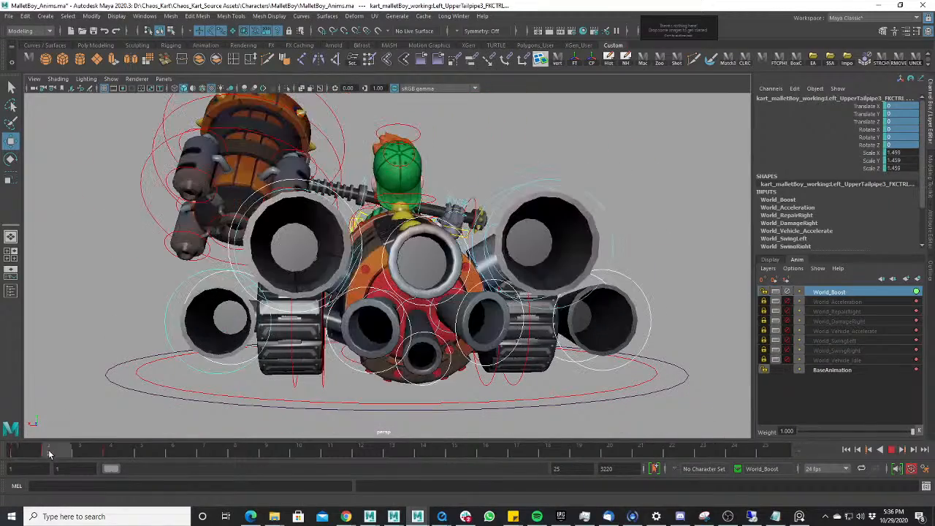
left_click_drag(317, 466, 6, 486)
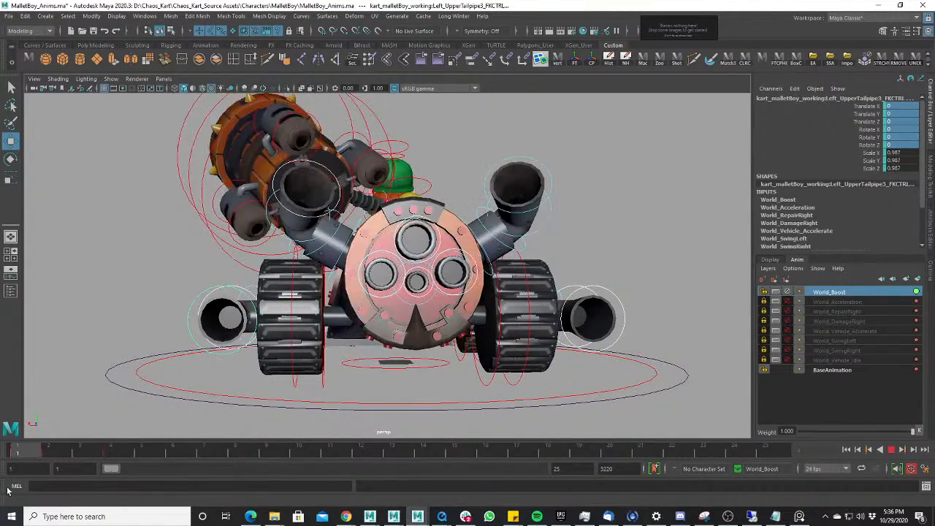
scroll(423, 285, "down", 3)
left_click_drag(424, 285, 345, 278, "alt")
key("alt+v")
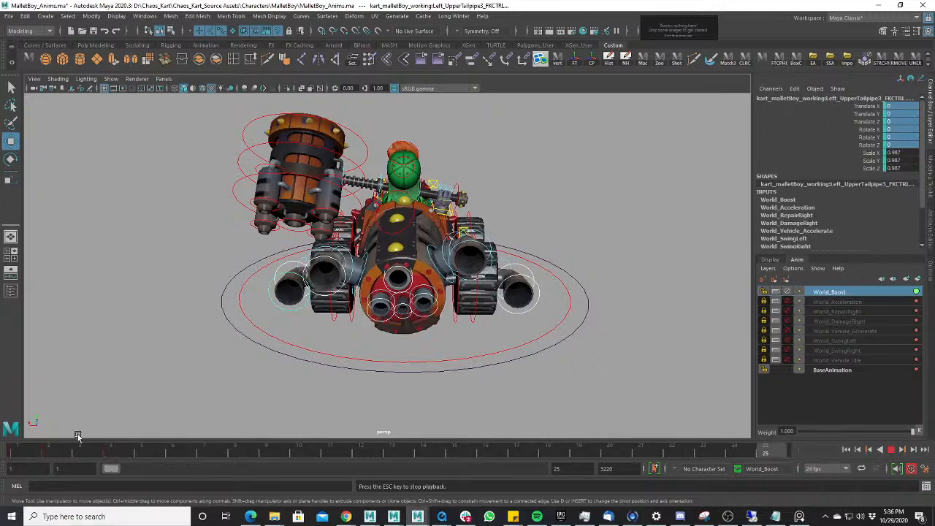
- Review the looping World_Boost playback from the kart's rear side and stop it
middle_click_drag(345, 278, 327, 349, "alt")
left_click_drag(328, 349, 219, 322, "alt")
right_click_drag(241, 307, 334, 288, "alt")
middle_click_drag(333, 286, 306, 256, "alt")
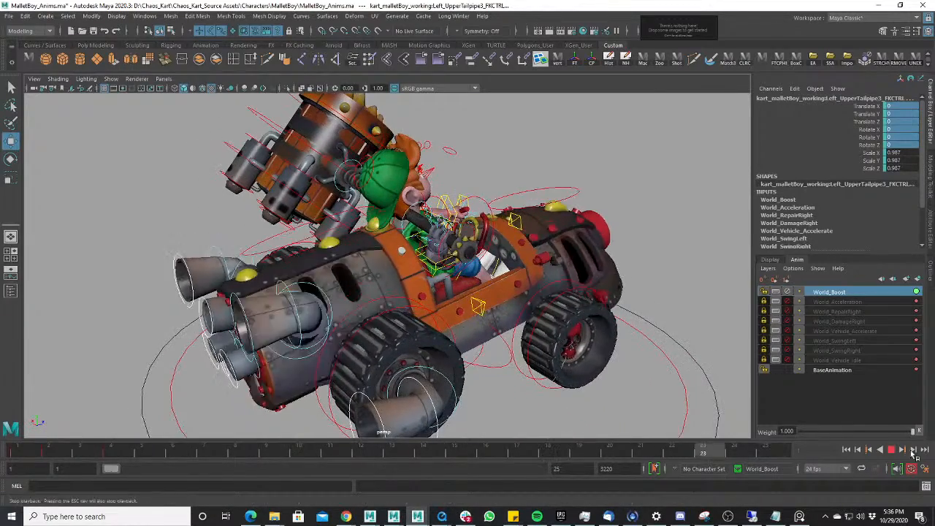
left_click(891, 450)
- Scale the values of the Rear_Chasis_CTRL's Rotate X keys from frame 5 onward in the Graph Editor
left_click(307, 250)
key("space")
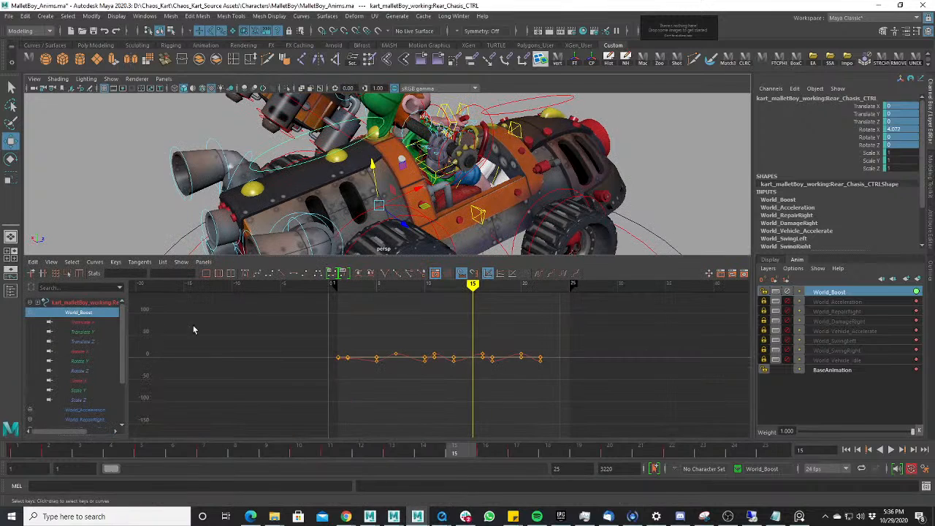
key("e")
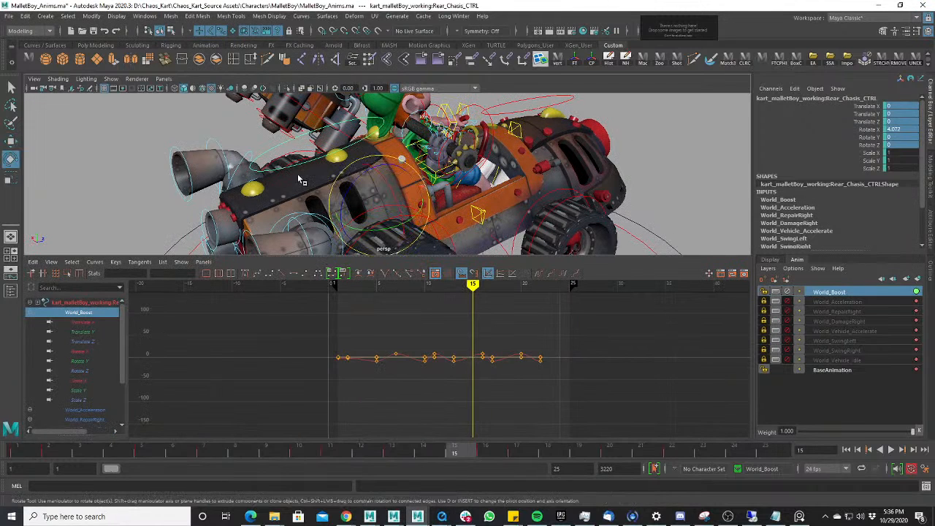
left_click(93, 350)
key("r")
left_click_drag(371, 301, 643, 420)
middle_click_drag(502, 364, 502, 378)
- Raise the Rear_Chasis_CTRL's Rotate X key at frame 2 to about 4 and play back the shake
left_click_drag(362, 367, 343, 386)
key("w")
middle_click_drag(353, 387, 352, 356)
left_click(20, 455)
key("alt+v")
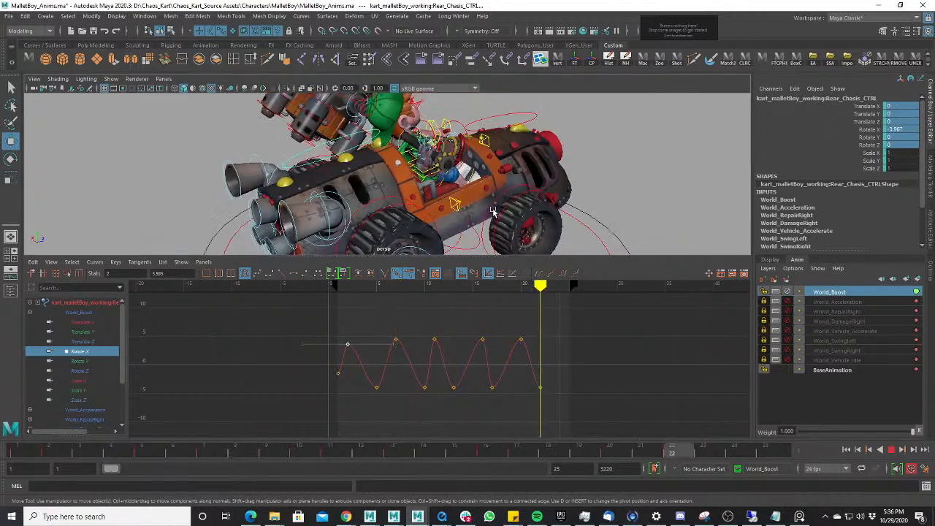
key("space")
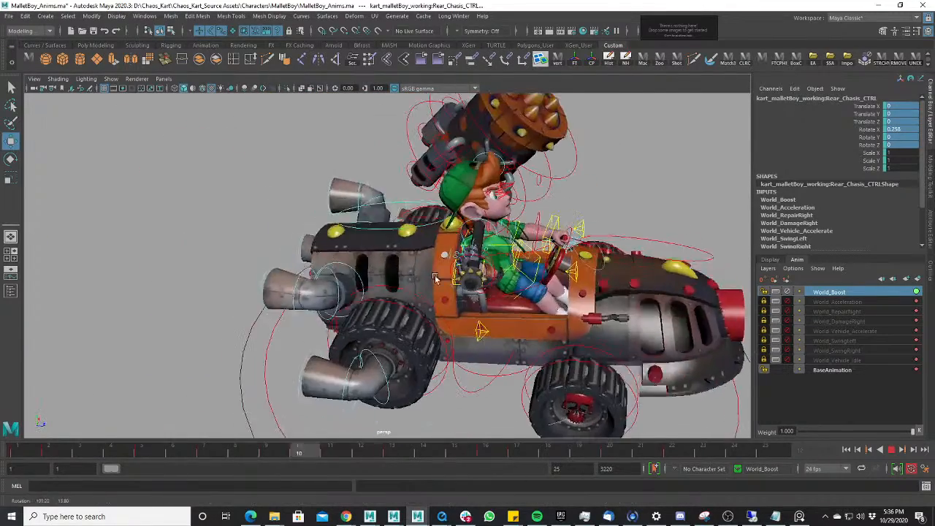
left_click(892, 450)
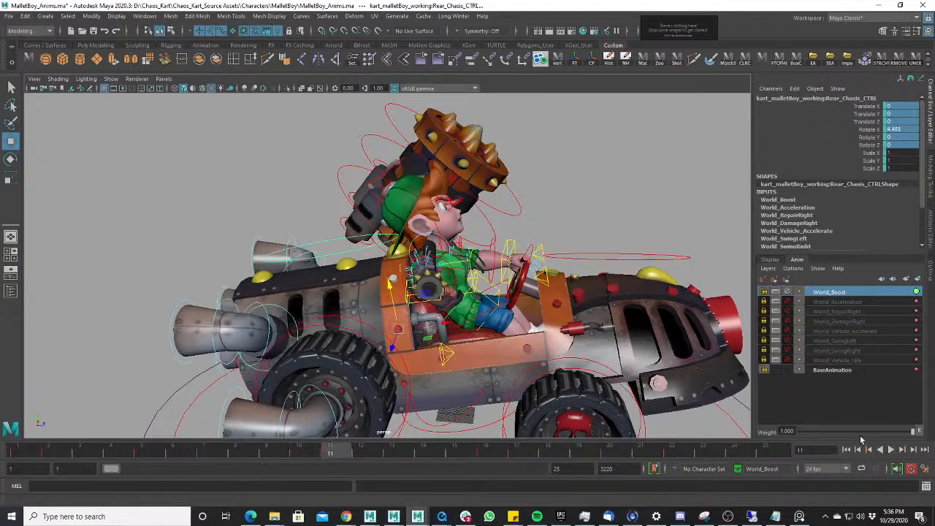
- Try a rotation on Chasis_CTRL at frame 2, undo it, and key the control's held pose at frame 6
left_click(472, 404)
middle_click_drag(472, 404, 459, 350, "alt")
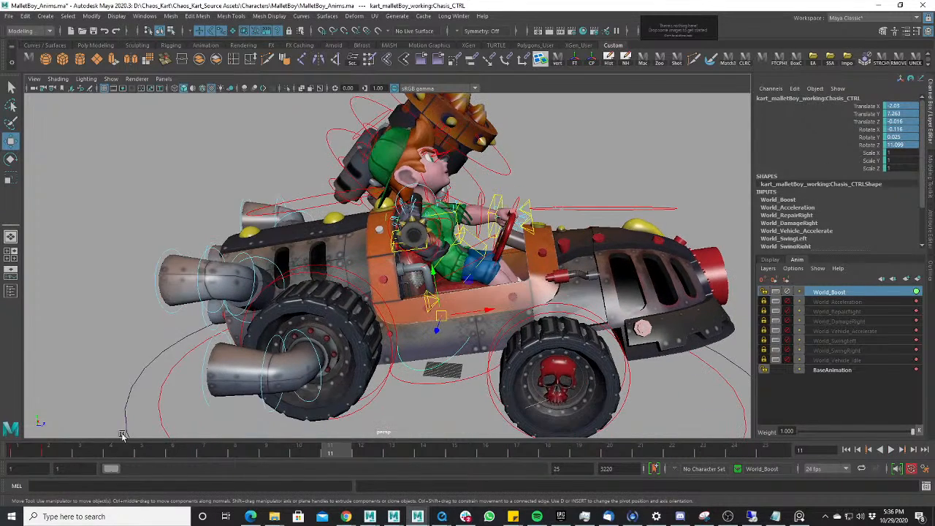
left_click(52, 456)
left_click_drag(219, 382, 244, 361, "alt")
key("e")
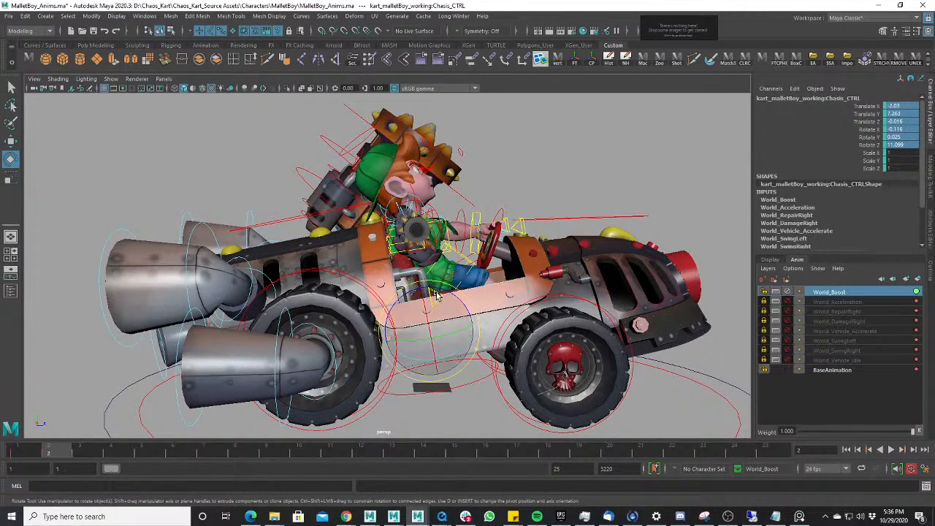
left_click_drag(437, 292, 446, 303)
key("ctrl+z")
left_click_drag(125, 453, 179, 459)
key("s")
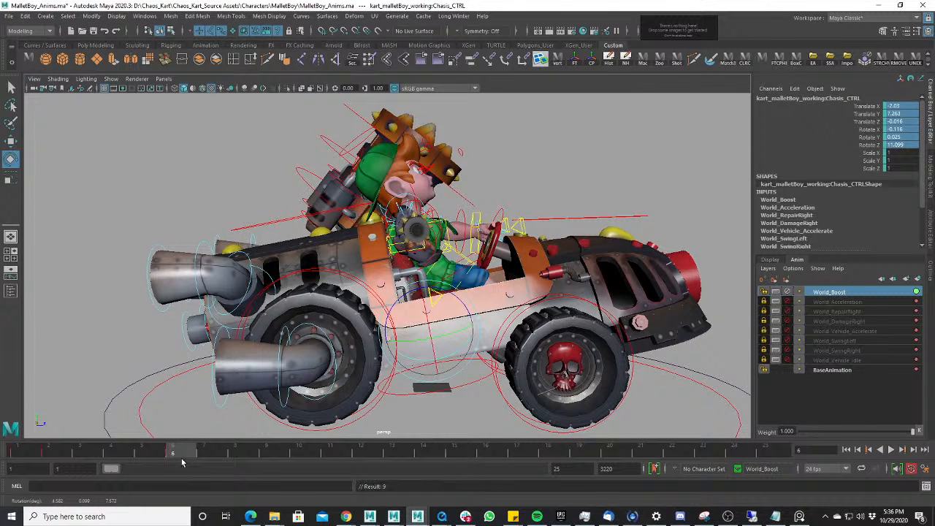
- Try rotating Chasis_CTRL at frame 2 again and undo the change
left_click(60, 454)
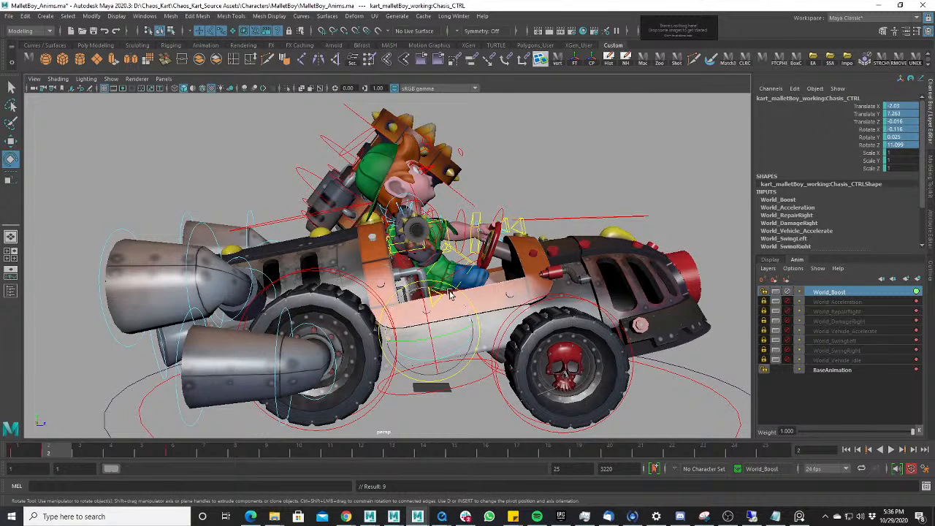
left_click_drag(450, 294, 453, 295)
key("ctrl+z")
key("ctrl+z")
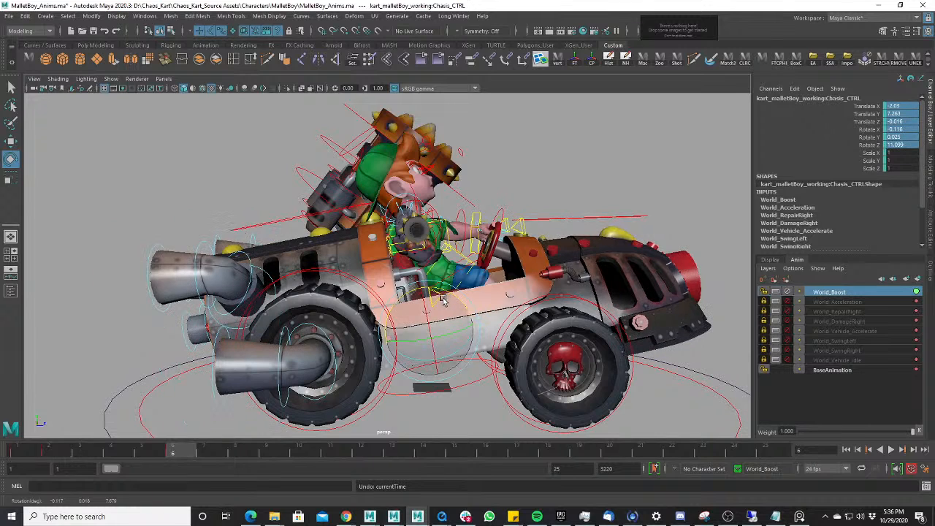
- Set the default in and out tangents to Auto in the animation preferences and save them
left_click(920, 469)
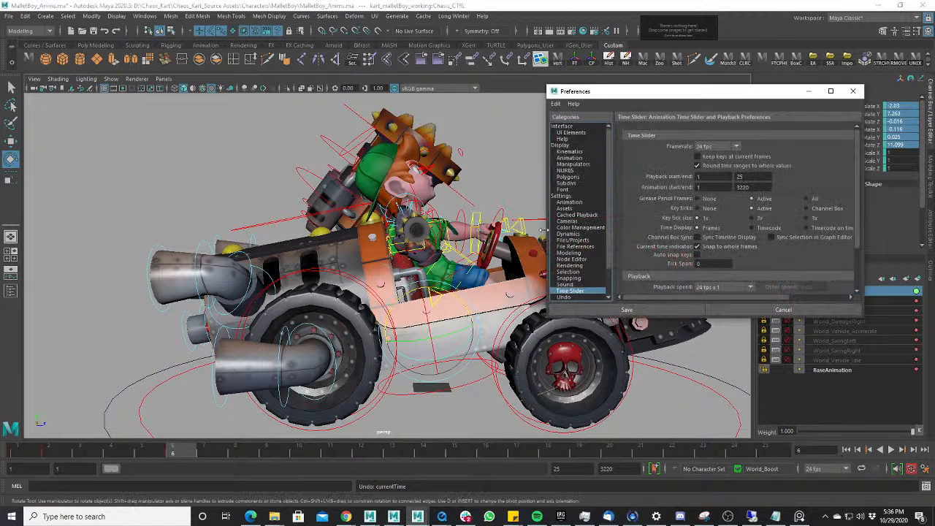
left_click(569, 202)
left_click(710, 263)
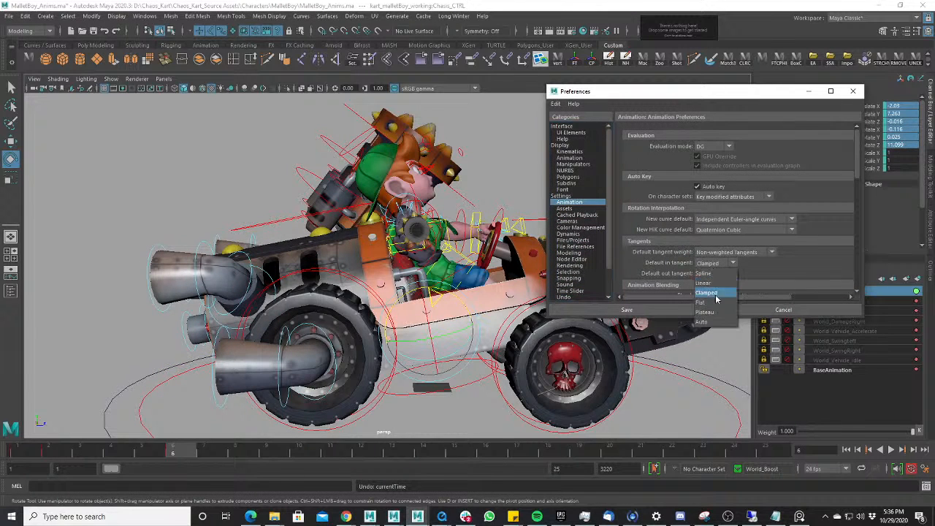
left_click(705, 324)
left_click(709, 273)
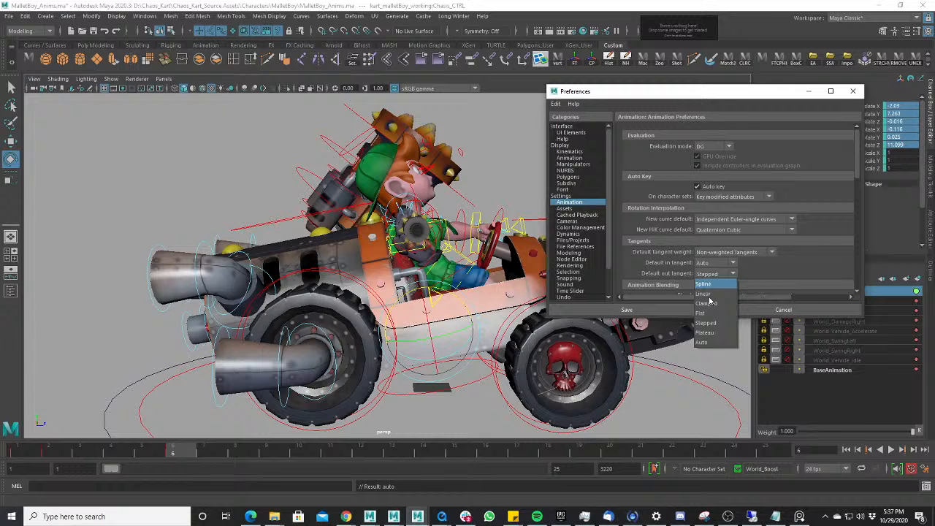
left_click(715, 343)
left_click(657, 310)
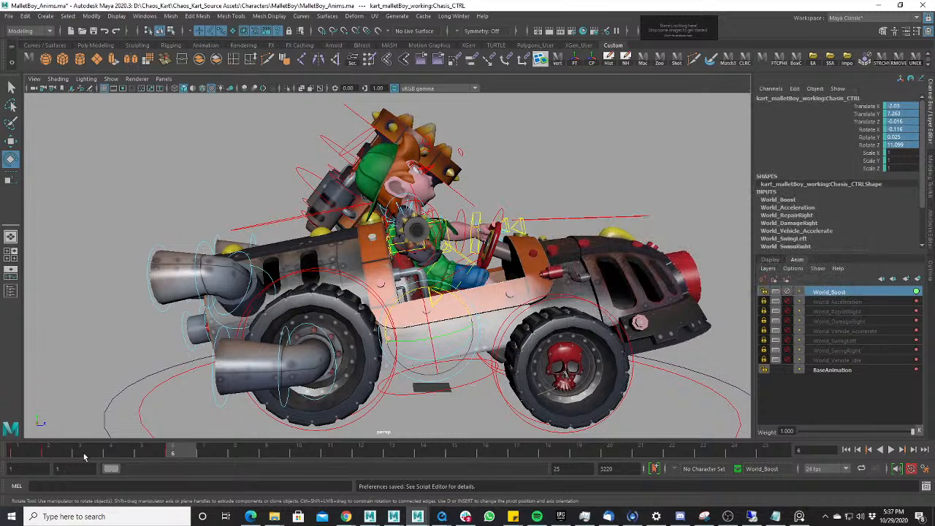
- Frame the Chasis_CTRL's World_Boost curves in the Graph Editor and select their keys across frames 1 to 6
key("alt+v")
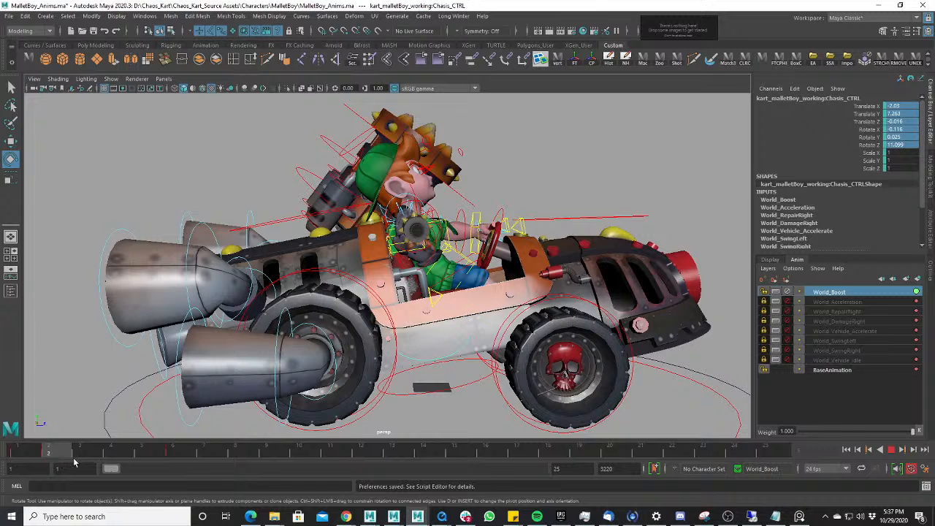
left_click(193, 458)
key("space")
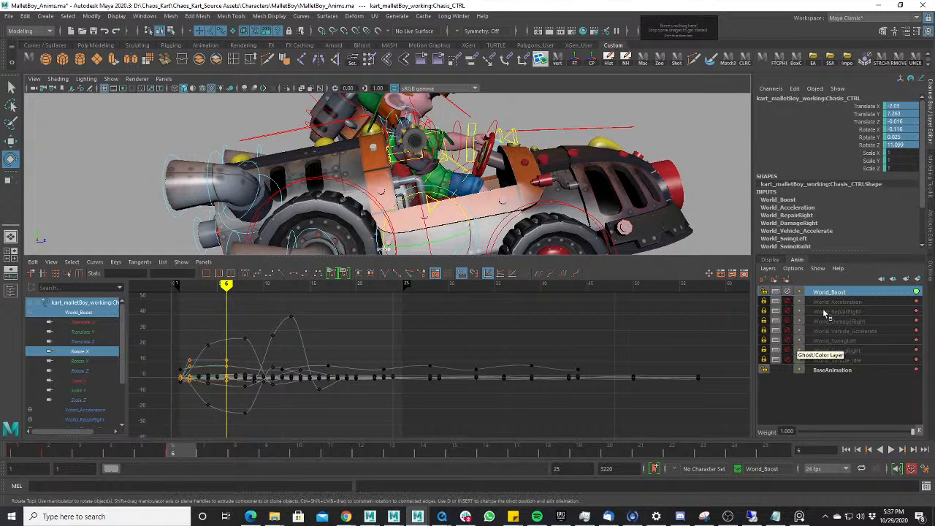
left_click(829, 291)
key("f")
left_click_drag(468, 437, 467, 436)
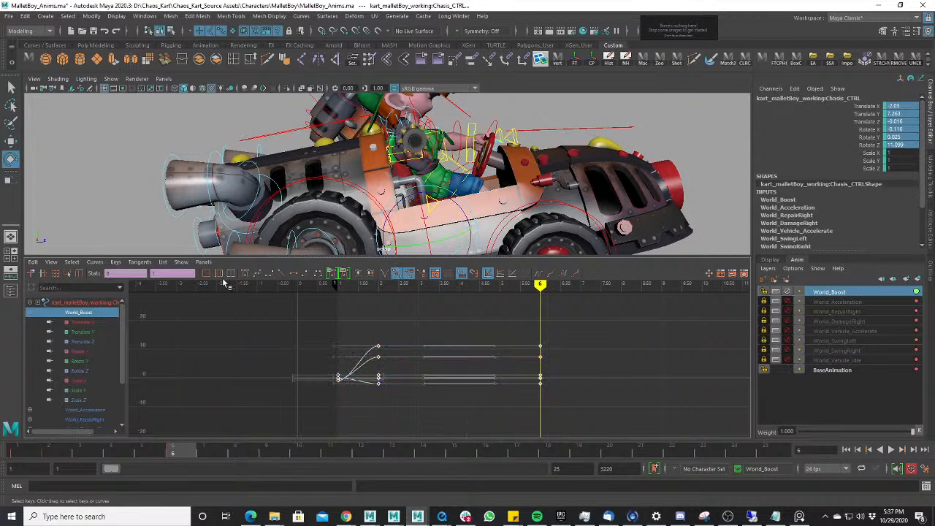
key("space")
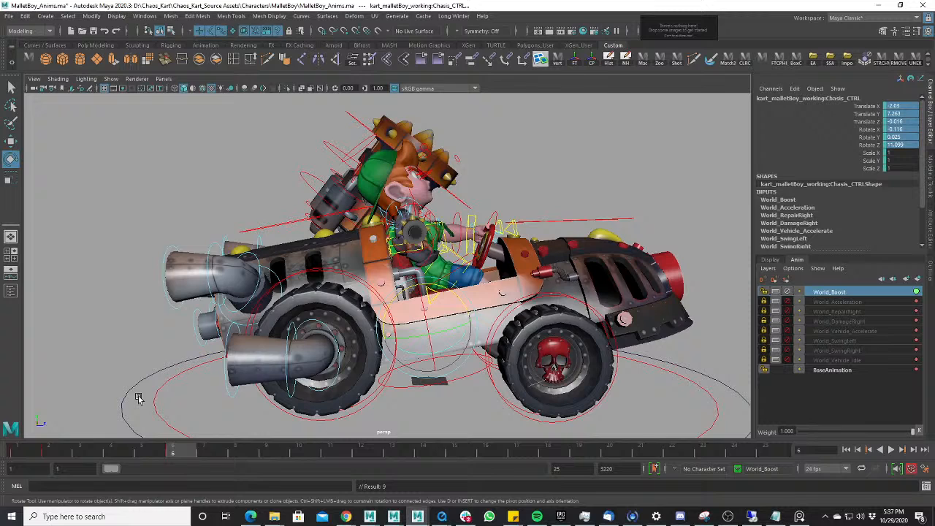
- Rotate Chasis_CTRL at frame 2 to a Rotate Z of about 5.8 and play back the result
left_click(46, 457)
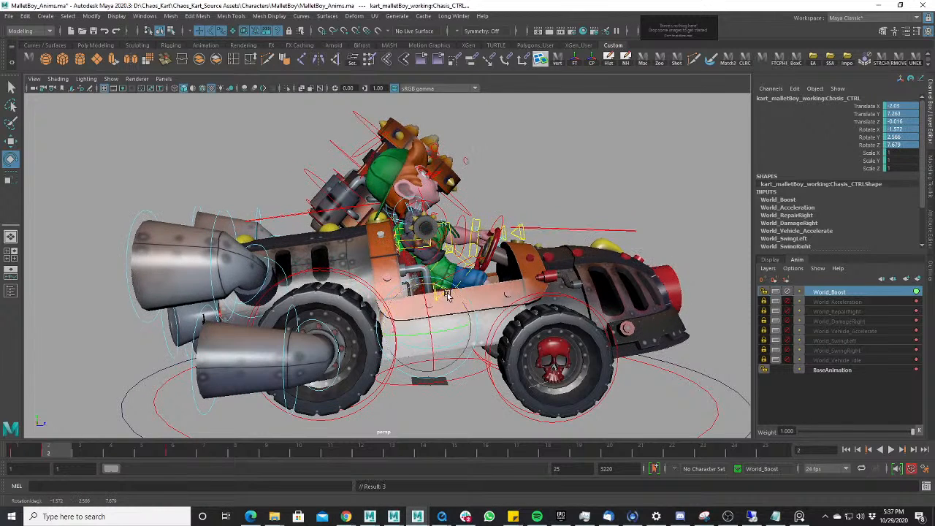
key("ctrl+z")
key("ctrl+z")
key("ctrl+z")
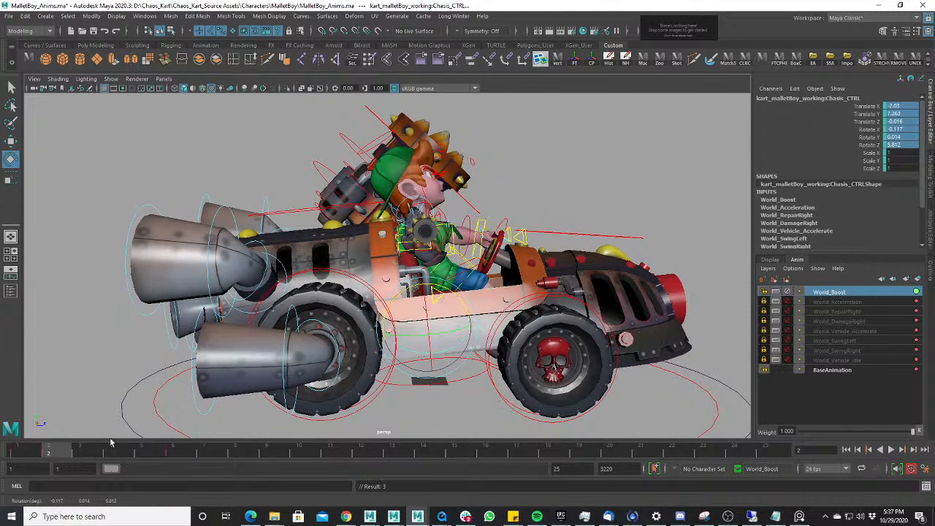
key("alt+v")
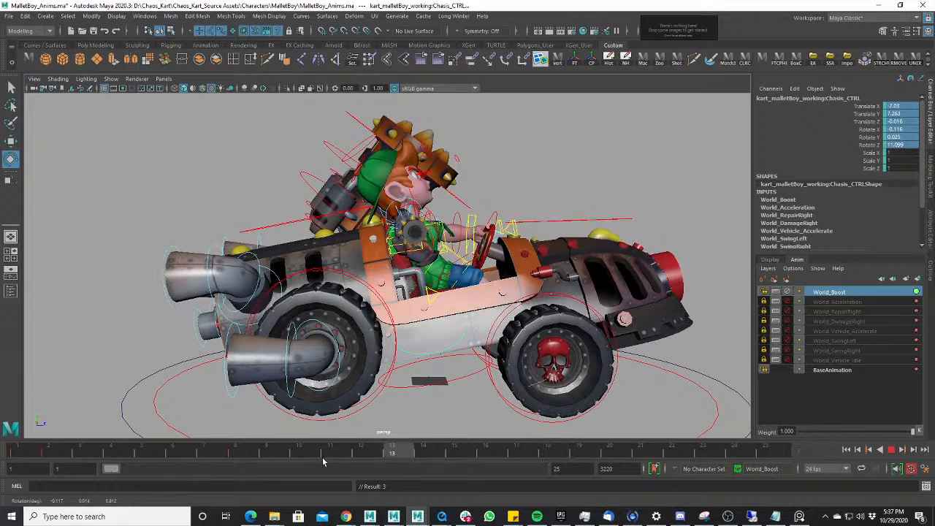
key("Escape")
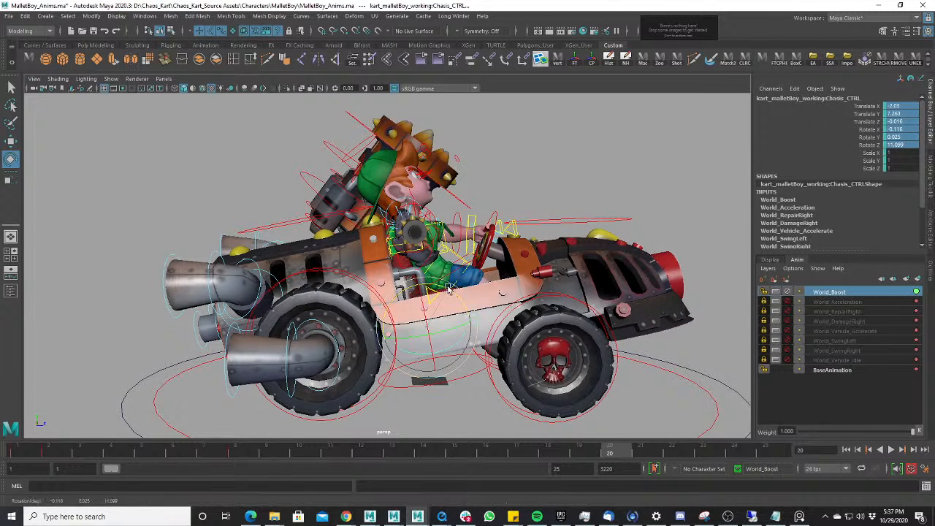
- Settle Chasis_CTRL near rest at frame 20, with Translate Y about -0.43 and Rotate Z about -0.93
left_click_drag(447, 287, 460, 295)
key("w")
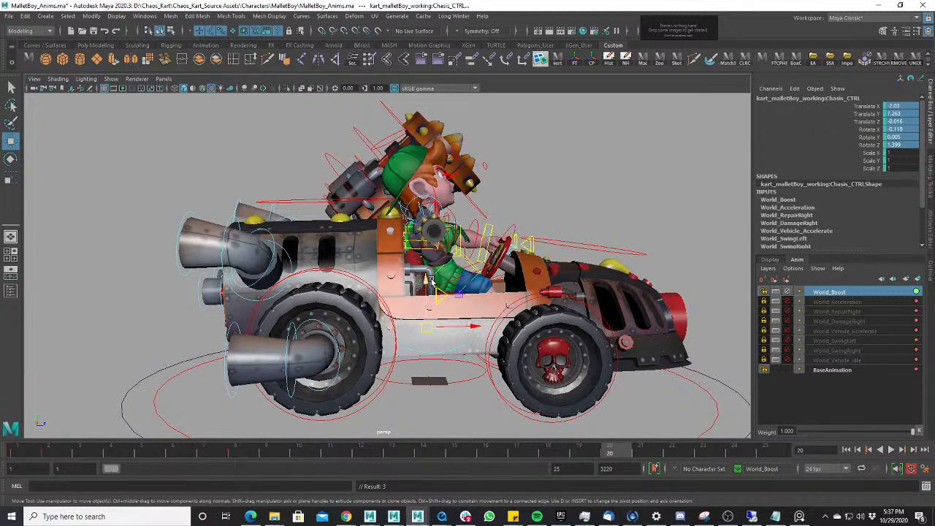
key("ctrl+z")
mouse_move(420, 280)
left_mouse_down()
mouse_move(439, 290)
mouse_move(430, 294)
left_mouse_up()
key("e")
key("w")
- Play the boost animation from its start and examine the chassis and tail pipe motion from behind the kart
key("alt+v")
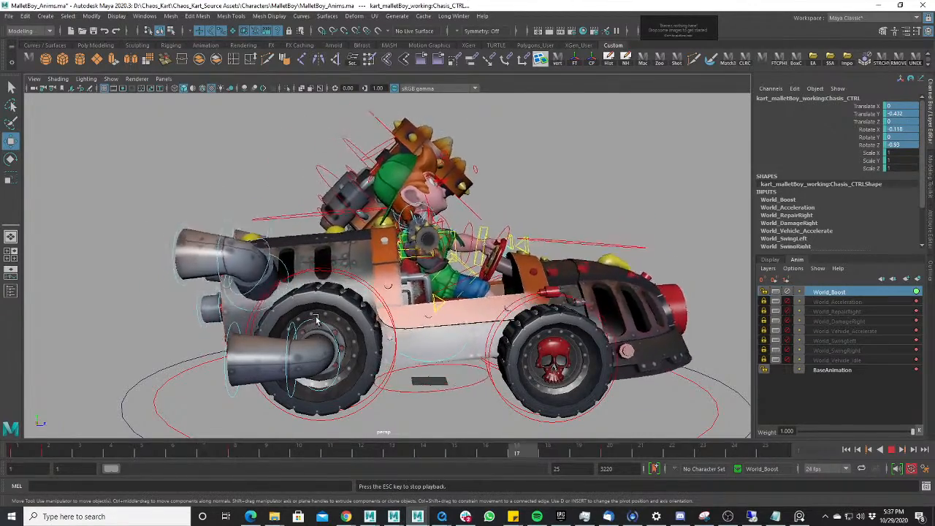
left_click_drag(315, 319, 407, 310, "alt")
right_click_drag(407, 310, 357, 302, "alt")
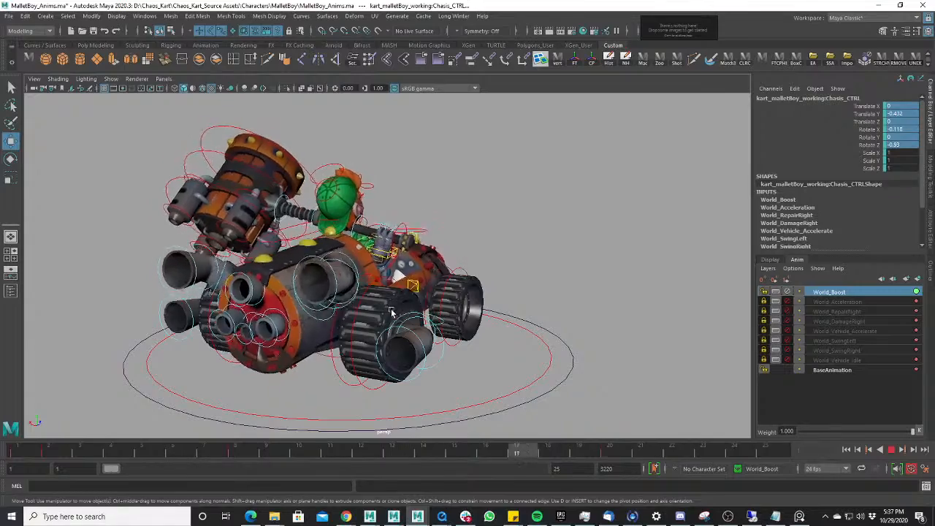
left_click_drag(357, 302, 411, 313, "alt")
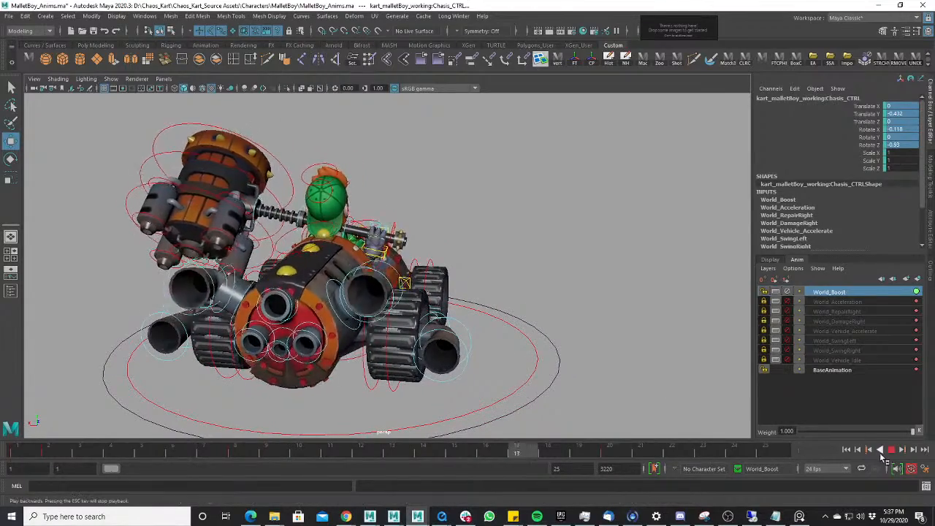
left_click(890, 451)
left_click(33, 453)
key("alt+v")
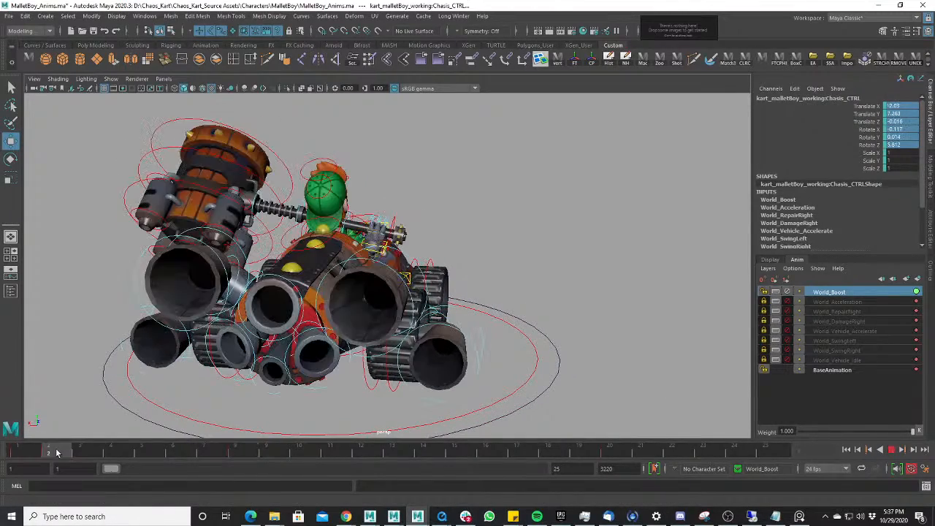
right_click_drag(379, 201, 338, 189, "alt")
middle_click_drag(338, 189, 387, 209, "alt")
right_click_drag(387, 209, 312, 192, "alt")
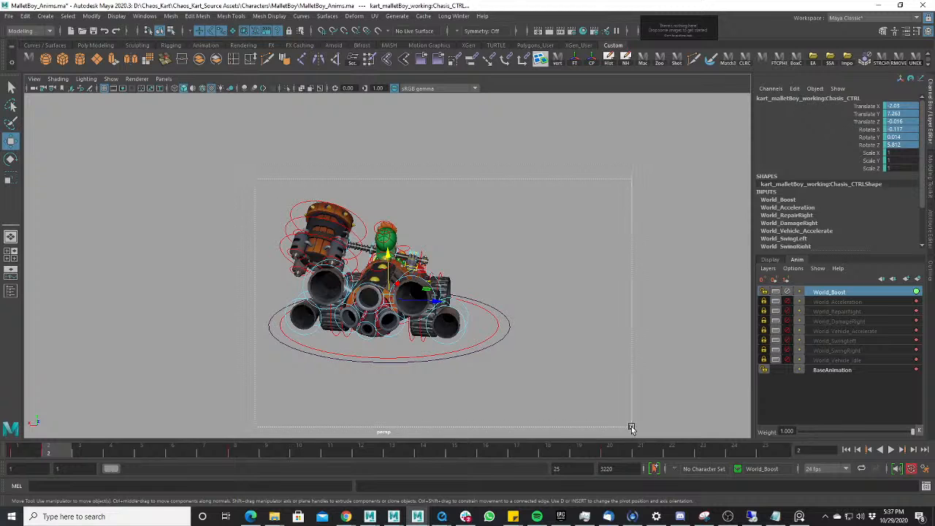
- Select all kart and character controls, key their frame 2 pose again at frame 4, and play back the hold
left_click_drag(631, 429, 632, 428)
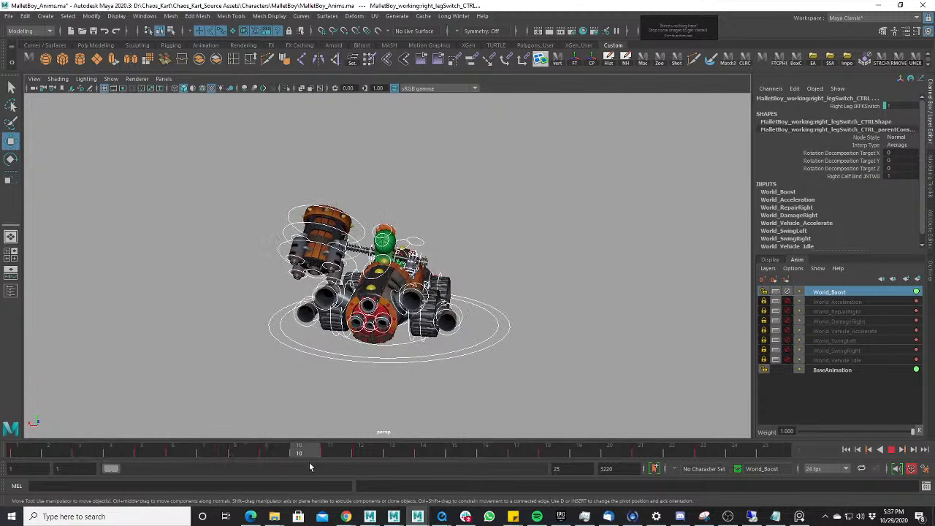
left_click(891, 452)
left_click(62, 453)
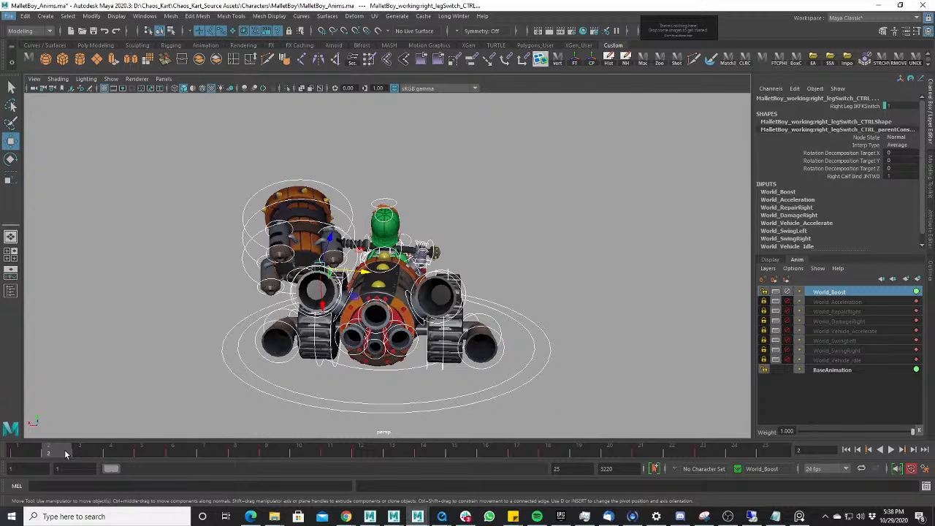
key("ctrl+z")
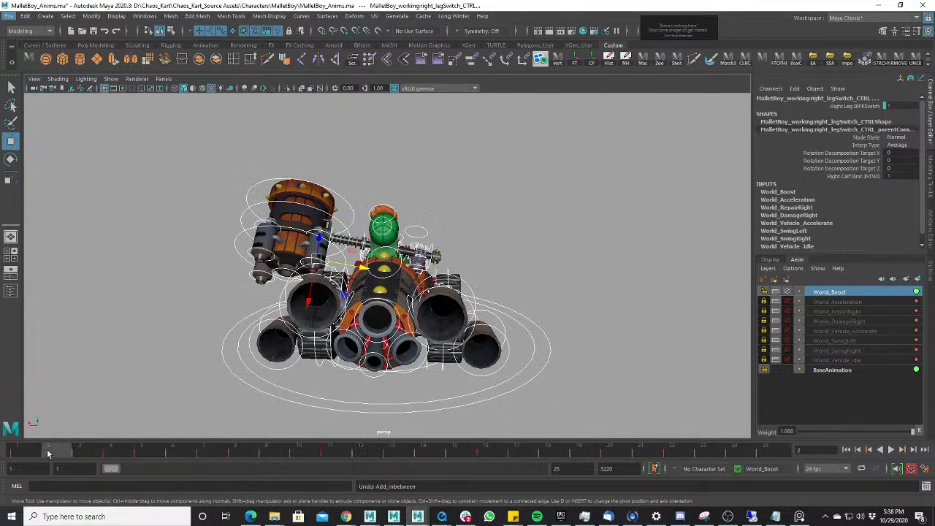
left_click_drag(47, 453, 108, 452)
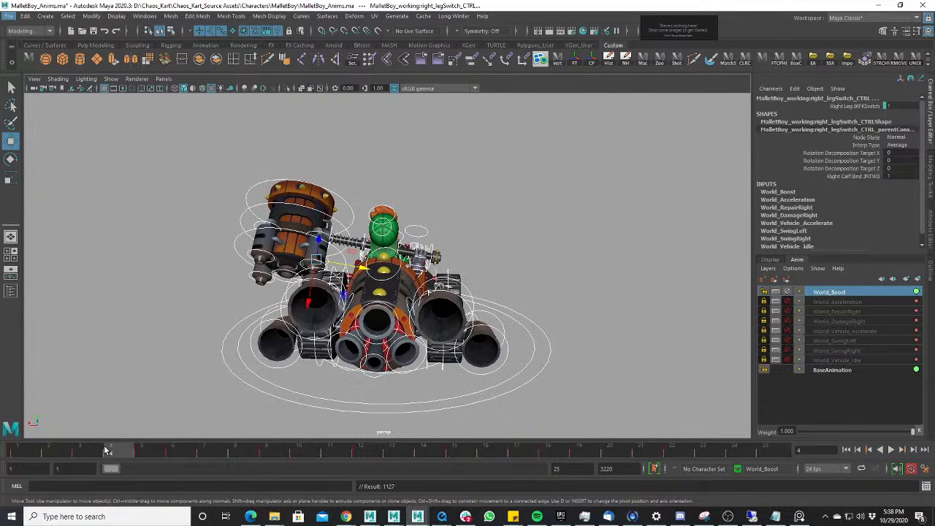
key("alt+v")
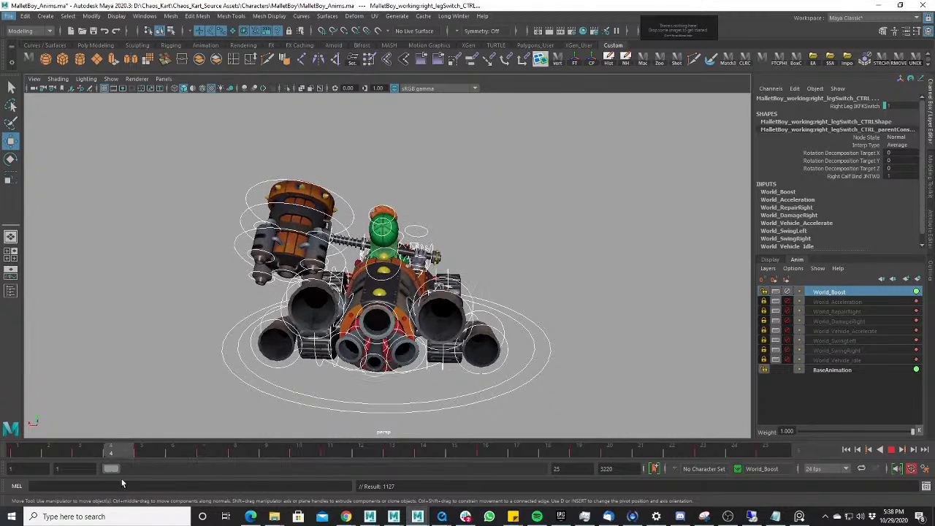
key("alt+v")
- Select the kart controls, including the tail pipes, wheels and root, key their frame 3 pose again at frame 4, and play back
left_click_drag(373, 321, 242, 235, "alt")
left_click_drag(300, 237, 148, 225)
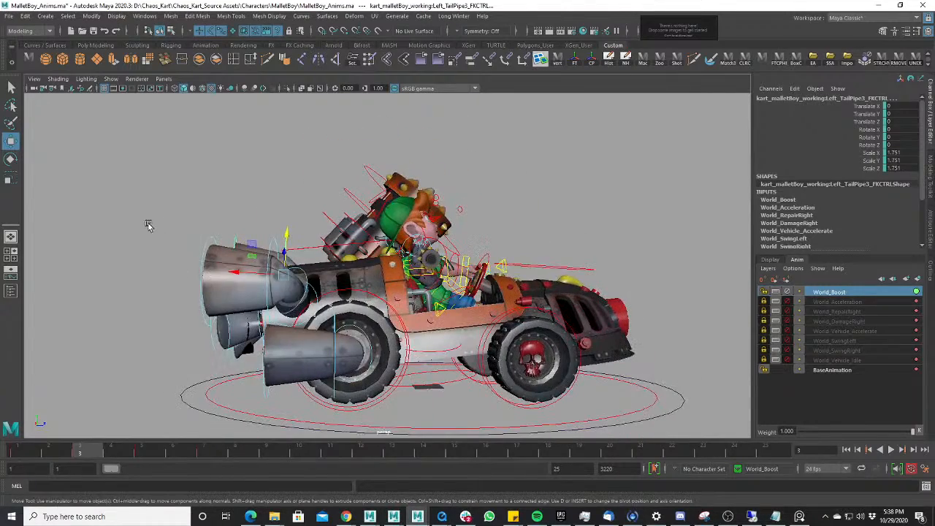
left_click_drag(281, 385, 186, 421)
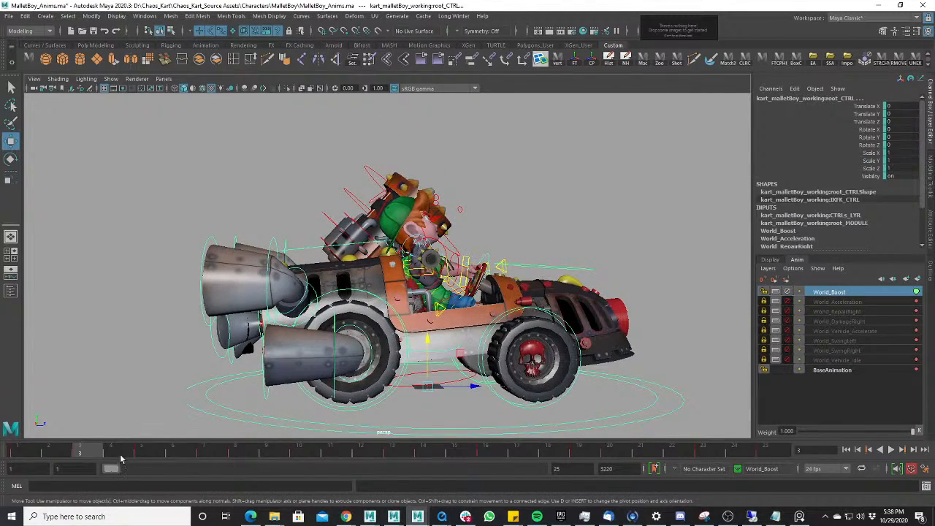
left_click_drag(74, 455, 126, 454)
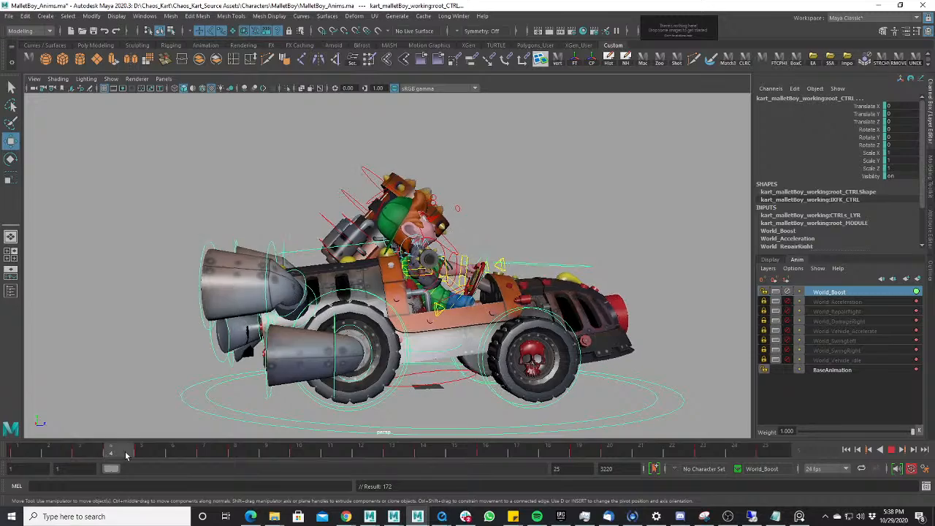
key("alt+v")
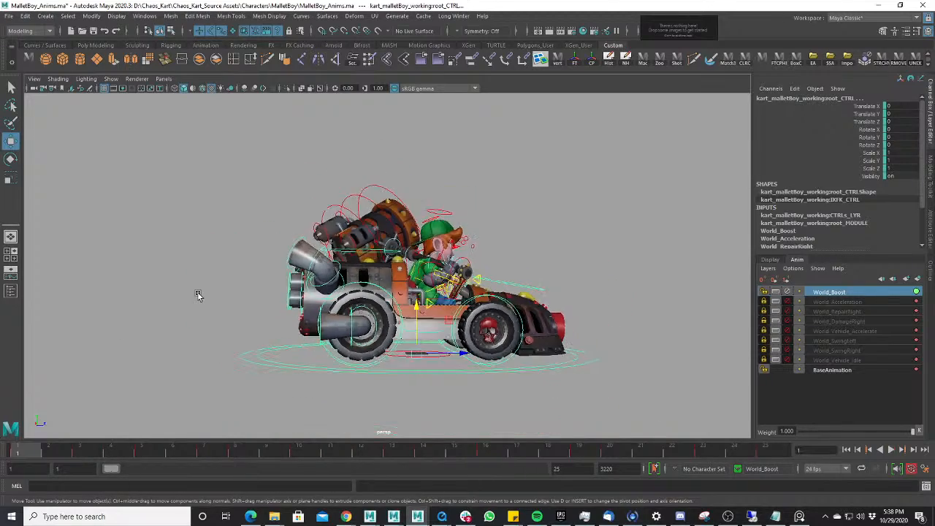
- Play and scrub the boost animation from behind and from the side, examining the chassis and tail pipe motion
left_click_drag(261, 298, 381, 320, "alt")
scroll(191, 327, "up", 5)
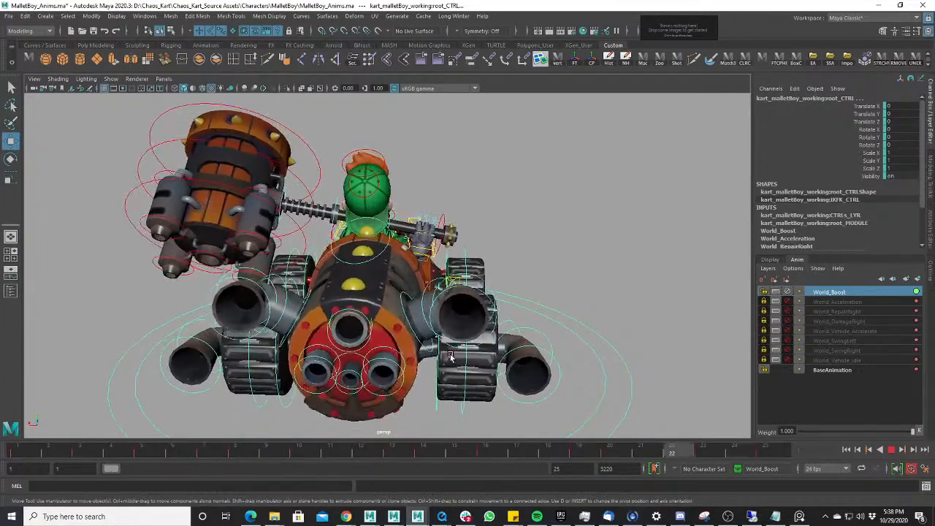
left_click(892, 450)
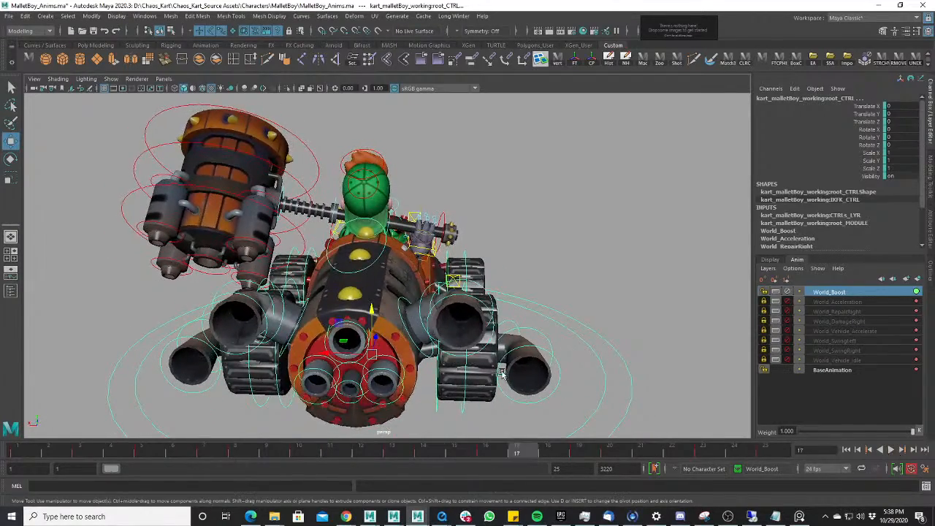
scroll(307, 380, "up", 2)
left_click_drag(175, 454, 258, 453)
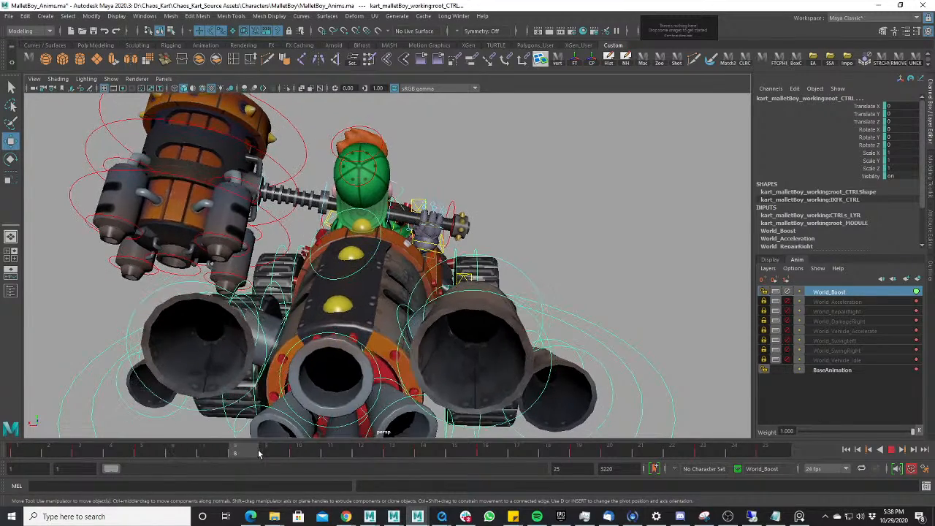
key("alt+v")
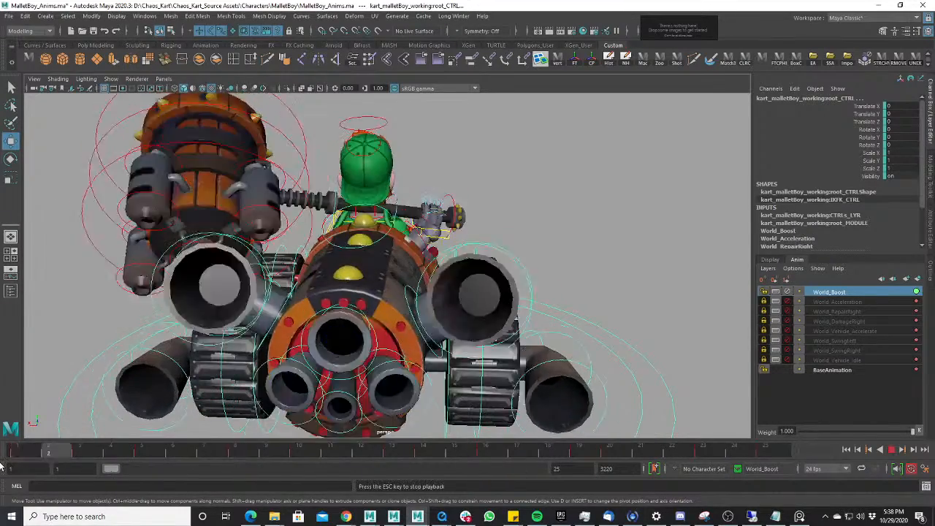
scroll(355, 292, "down", 3)
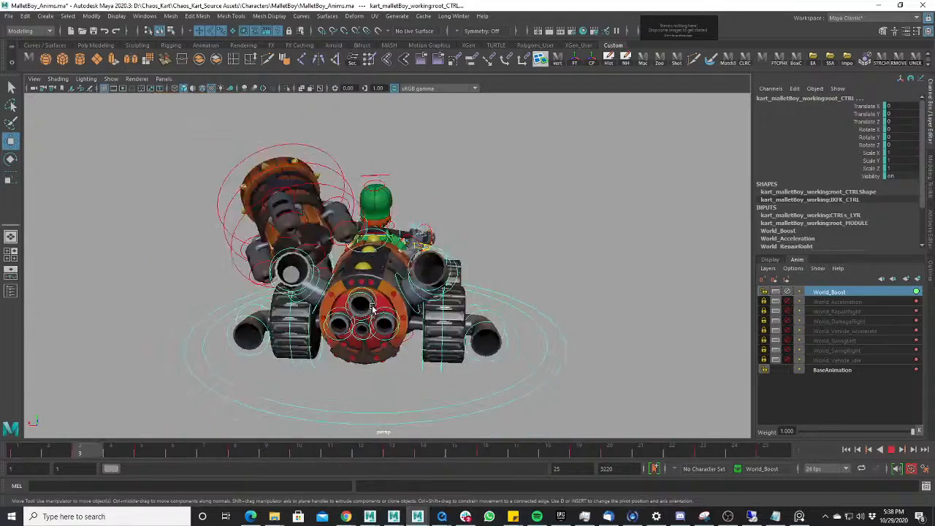
left_click_drag(358, 293, 757, 408, "alt")
left_click(892, 449)
- Rotate MalletBoy's head_CTRL forward at frame 3 to a Rotate Z of about 40 and play back the result
scroll(418, 396, "up", 3)
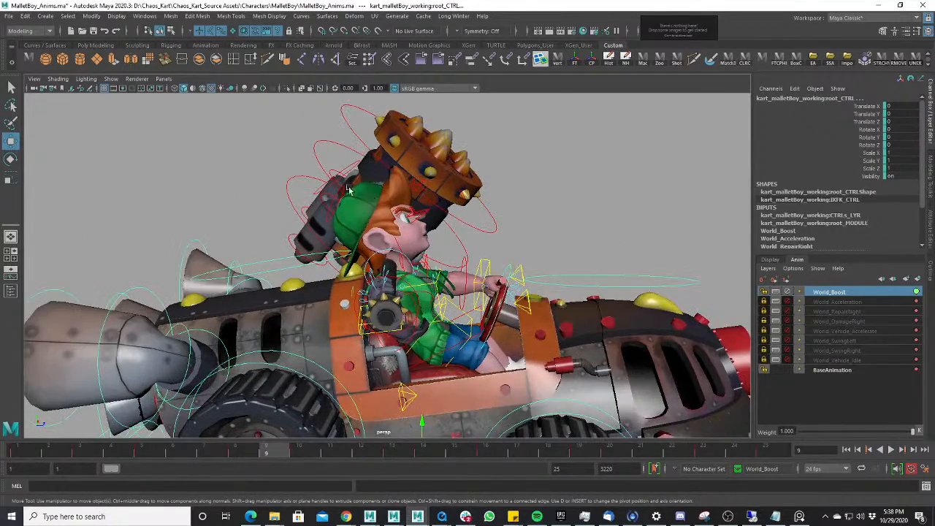
left_click(345, 176)
left_click(34, 447)
key("alt+v")
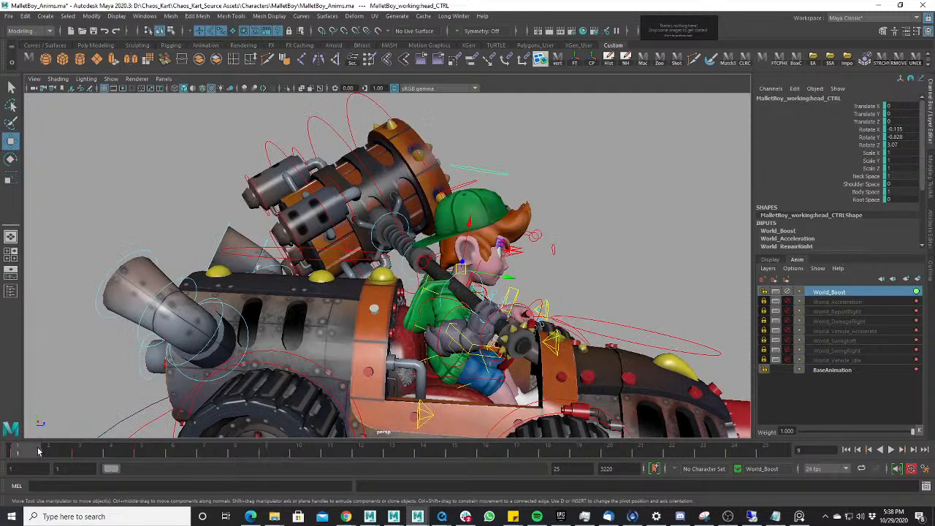
key("alt+v")
key("e")
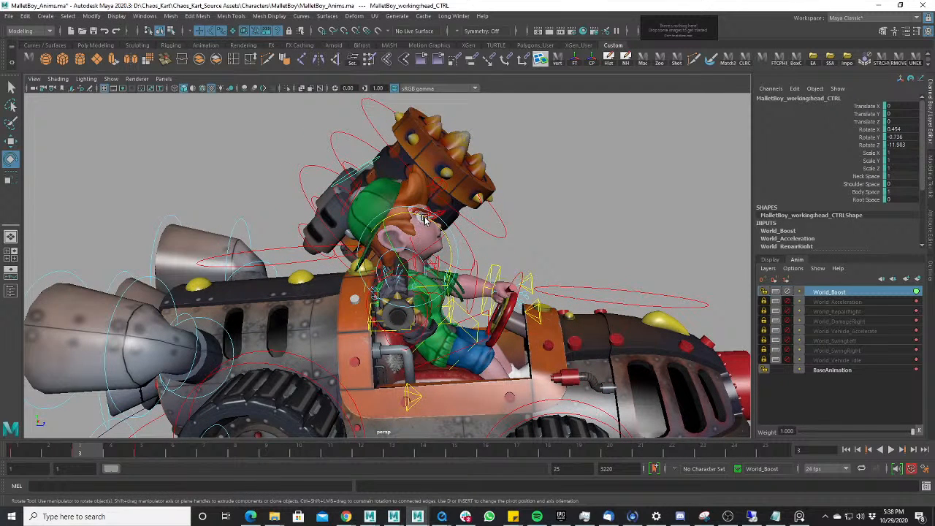
left_click_drag(424, 219, 448, 238)
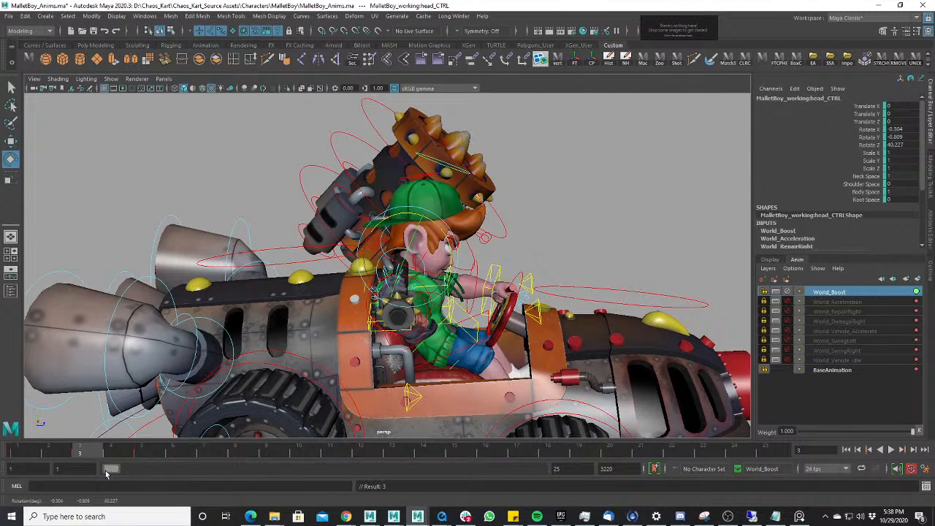
left_click(23, 454)
key("alt+v")
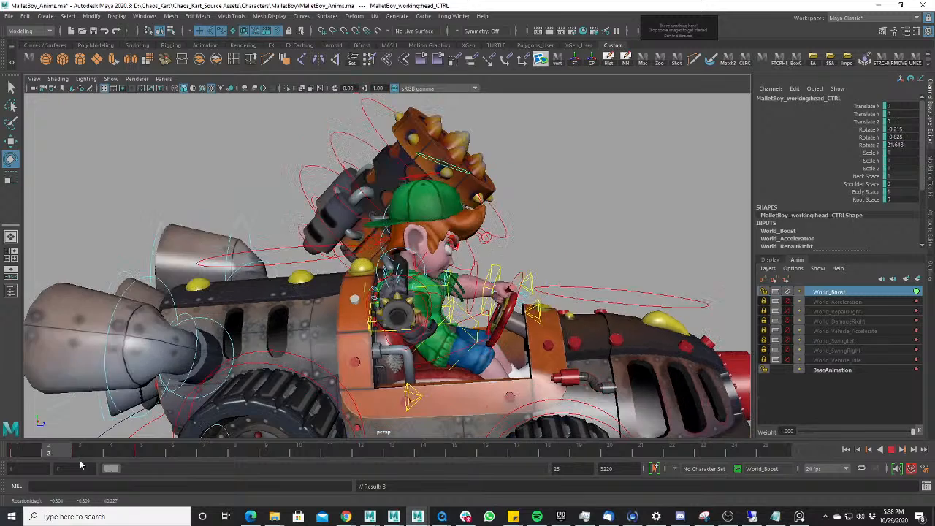
- Move head_CTRL's frame 5 key to frame 8 and tilt the head back at frame 15 to a Rotate Z of about -25
left_click(150, 459)
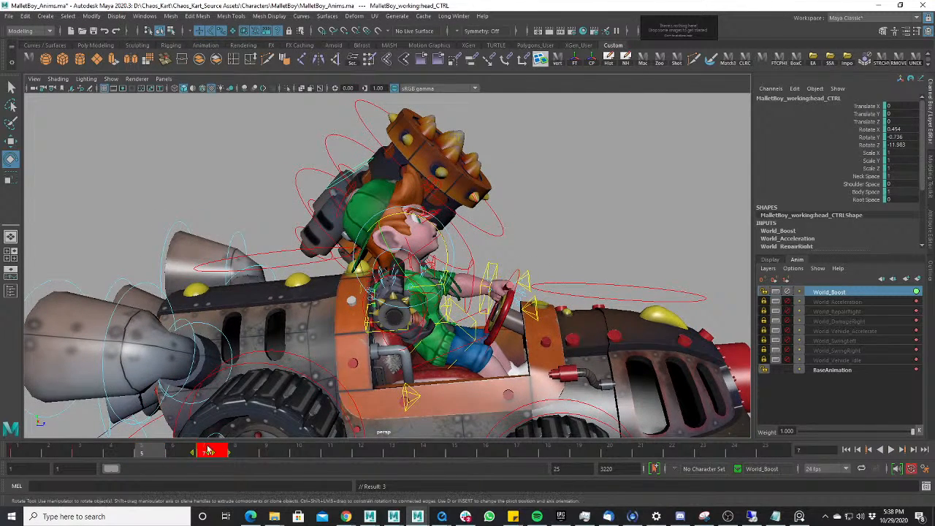
key("alt+v")
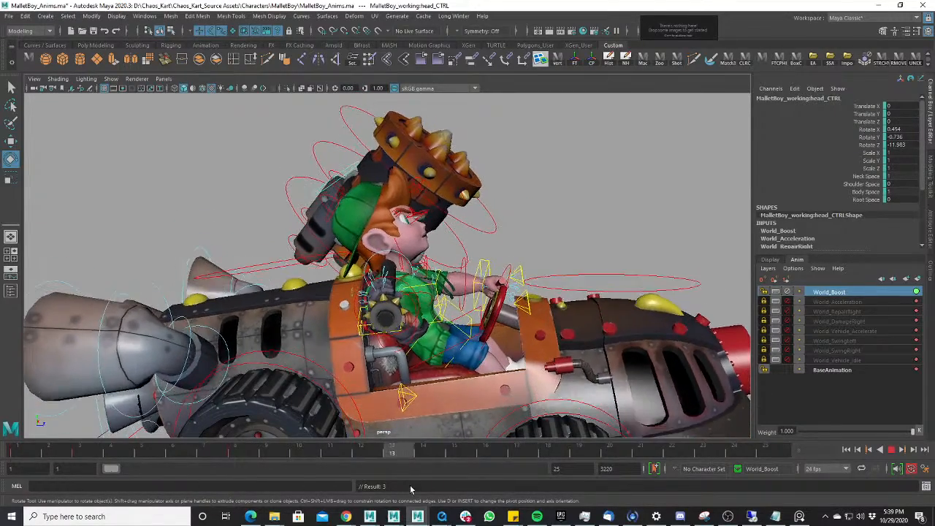
key("alt+v")
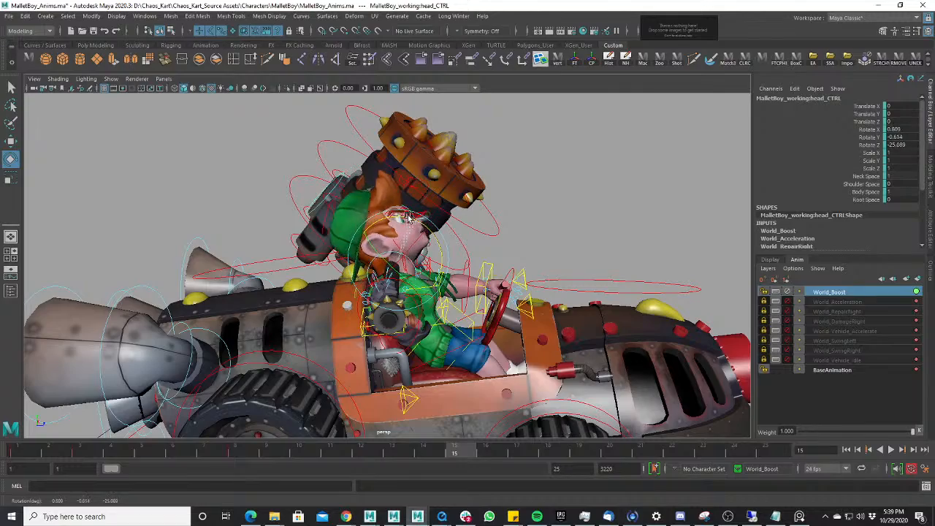
left_click_drag(404, 218, 144, 419, "alt")
key("alt+v")
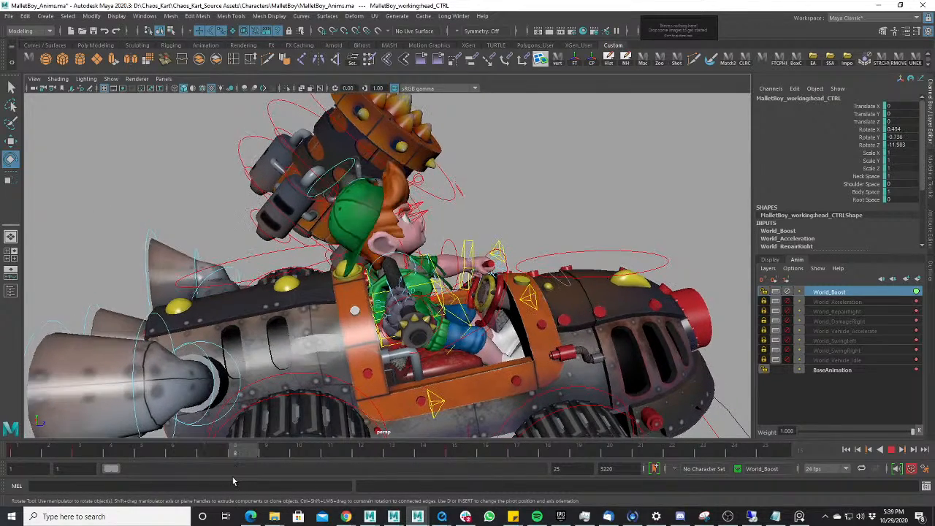
- Shift head_CTRL at frame 8 to Translate X about 4.17 and Translate Y about -0.88, and play back the result
key("alt+v")
key("w")
left_click_drag(356, 220, 353, 211)
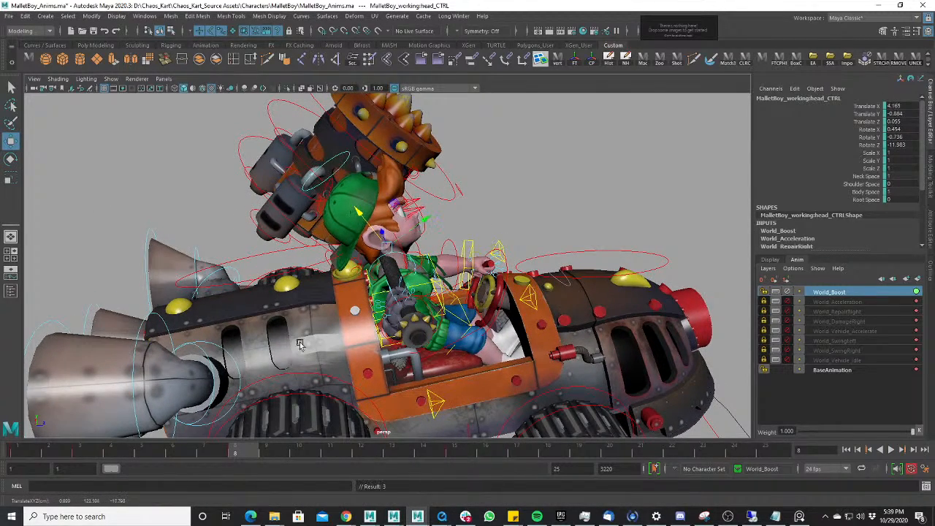
key("alt+v")
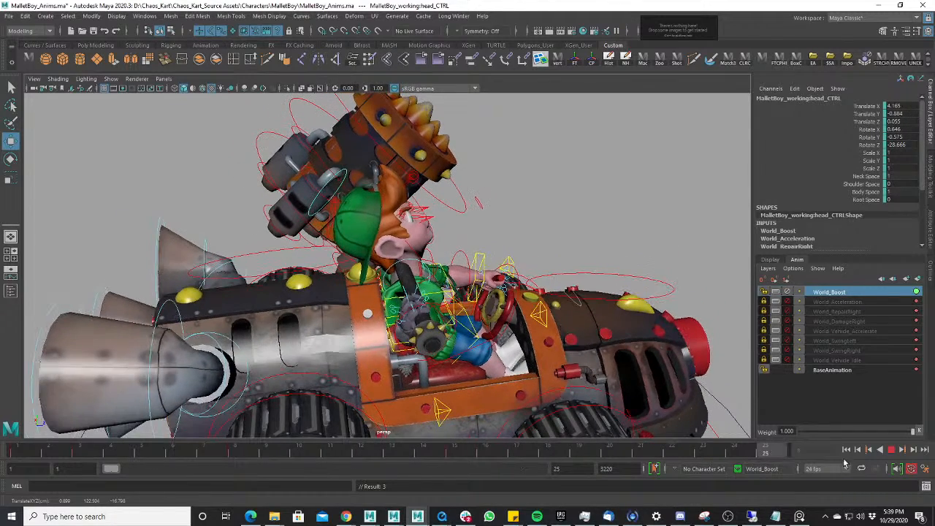
- Tilt head_CTRL forward at frame 25 to a Rotate Z of about -8.2 and play back the head motion
key("e")
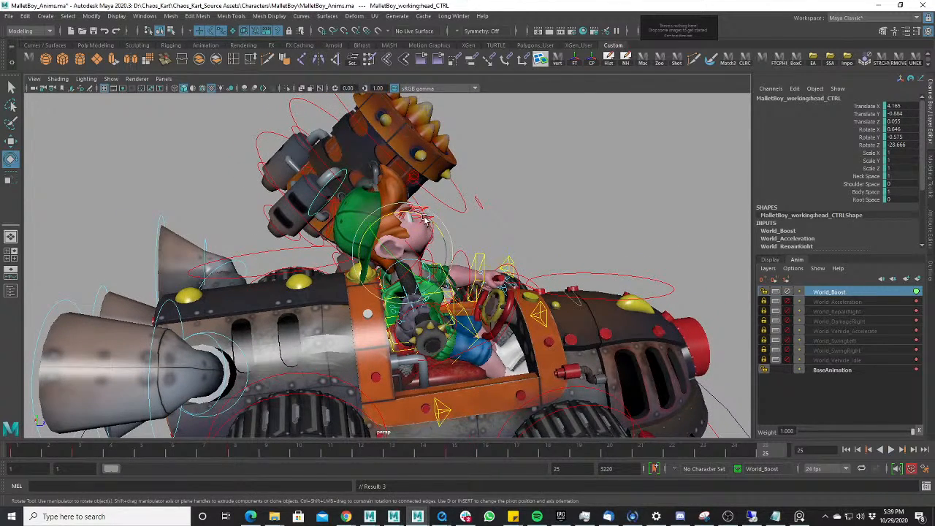
left_click_drag(424, 217, 436, 224)
left_click_drag(358, 458, 797, 452)
right_click_drag(534, 406, 464, 405, "alt")
left_click_drag(464, 406, 162, 344, "alt")
key("alt+v")
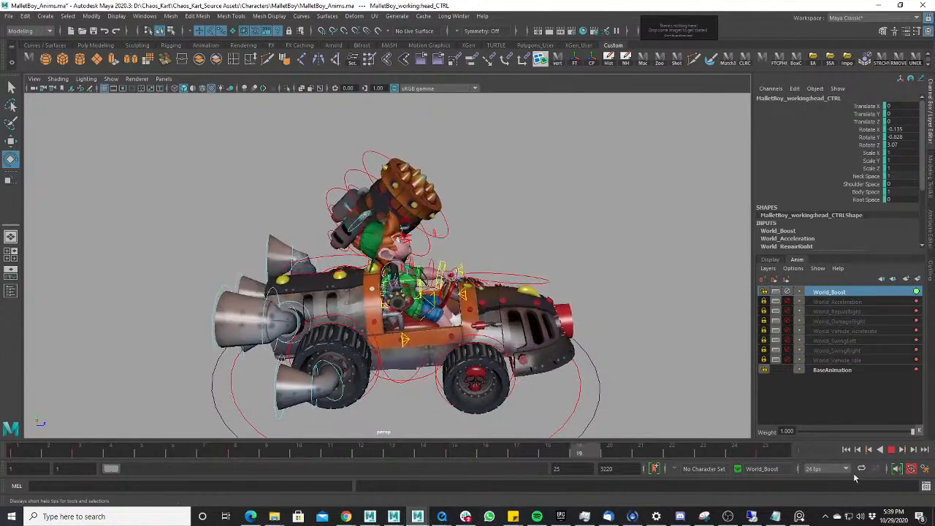
- Retime head_CTRL's frame 8 key to an earlier frame, and review the head motion by scrubbing and playing back
left_click(244, 455)
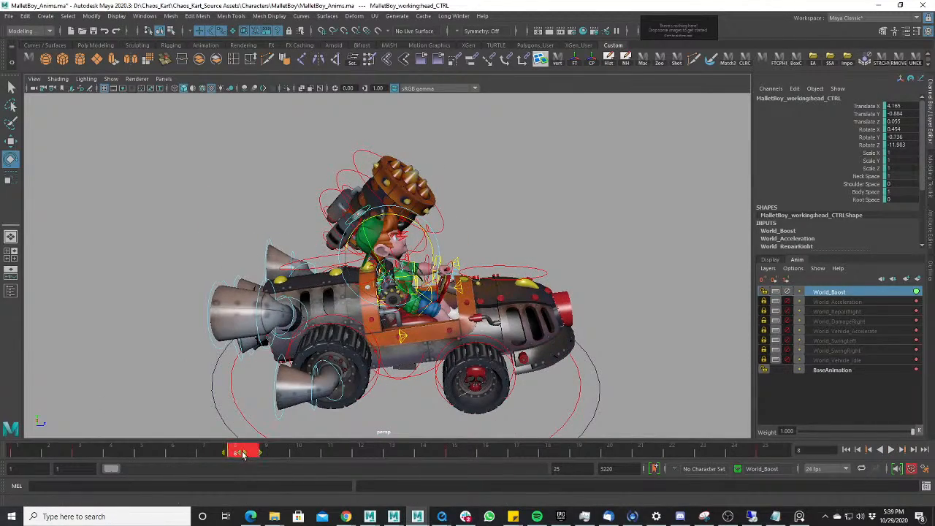
left_click(290, 458)
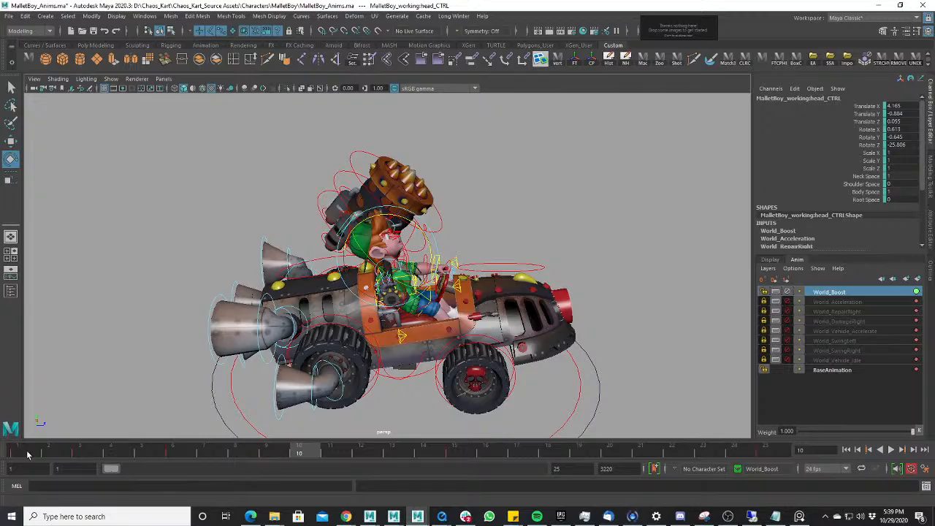
left_click_drag(27, 453, 90, 458)
left_click_drag(284, 468, 774, 468)
left_click_drag(315, 292, 299, 310, "alt")
key("alt+v")
right_click_drag(299, 311, 387, 311, "alt")
middle_click_drag(388, 310, 344, 369, "alt")
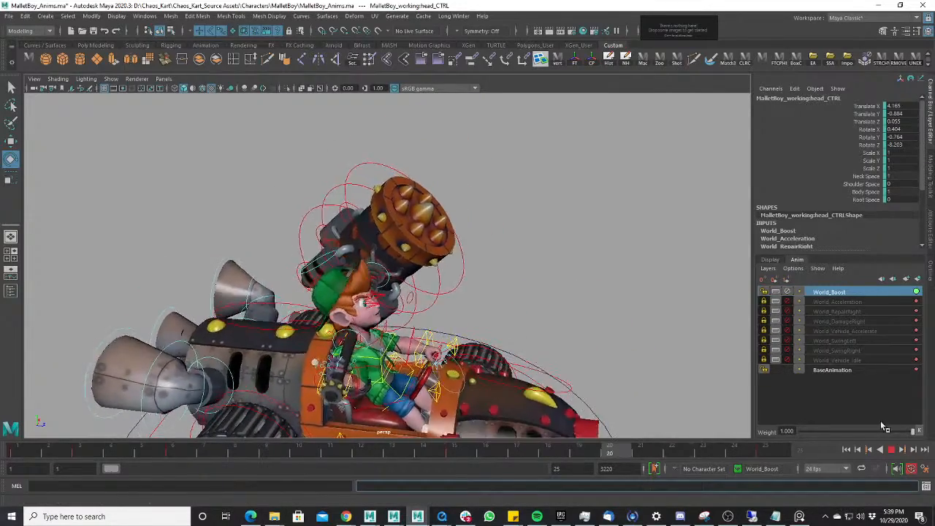
key("alt+v")
- Copy all keys of right_frontHair_CTRL from the World_Acceleration layer, with World_Boost muted and World_Acceleration active
left_click_drag(500, 316, 399, 278, "alt")
key("w")
left_click(397, 279)
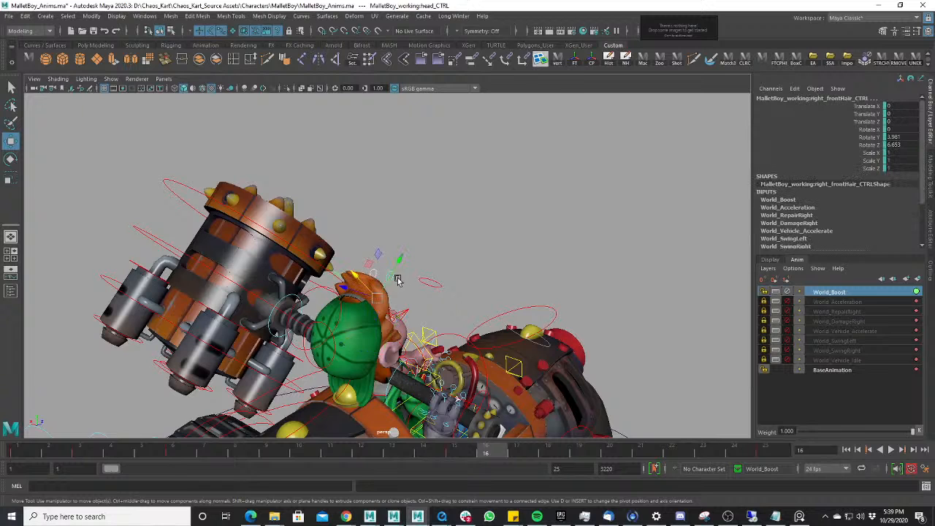
left_click(789, 292)
left_click(788, 301)
left_click(823, 302)
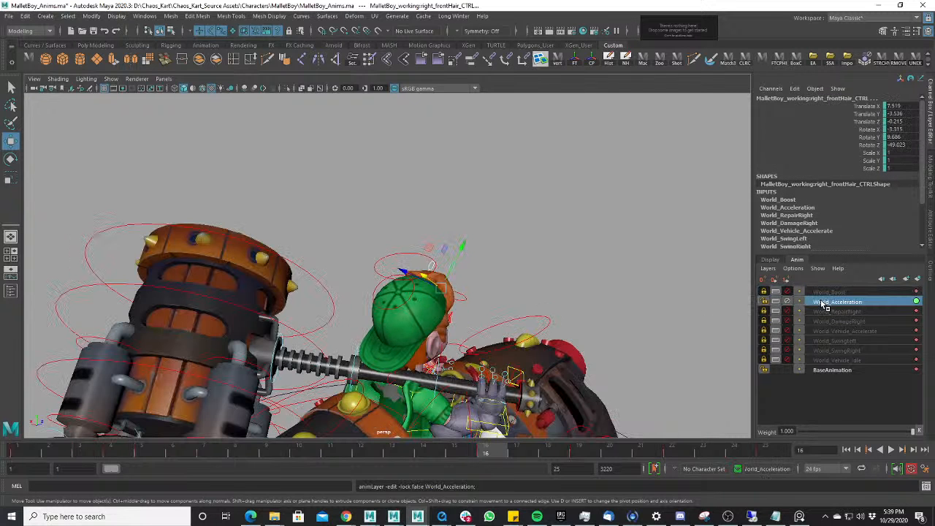
double_click(499, 457)
right_click(499, 455)
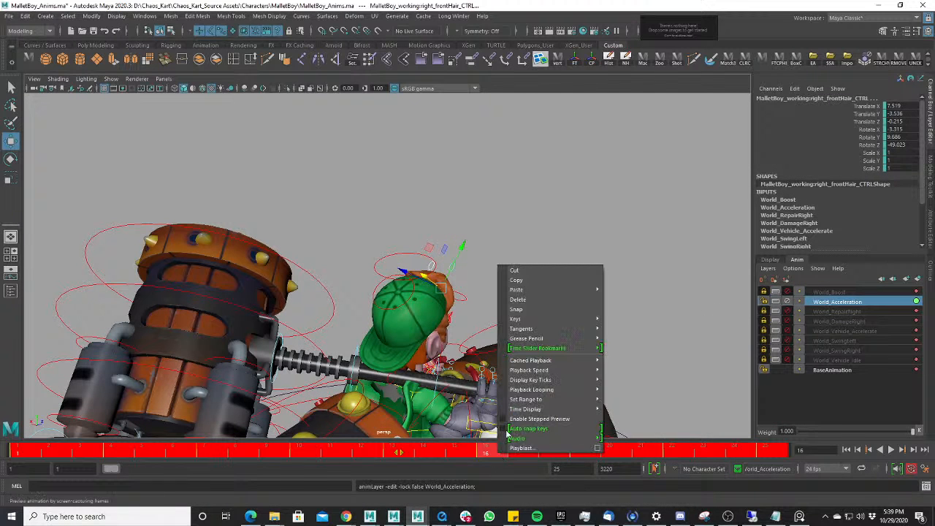
left_click(532, 282)
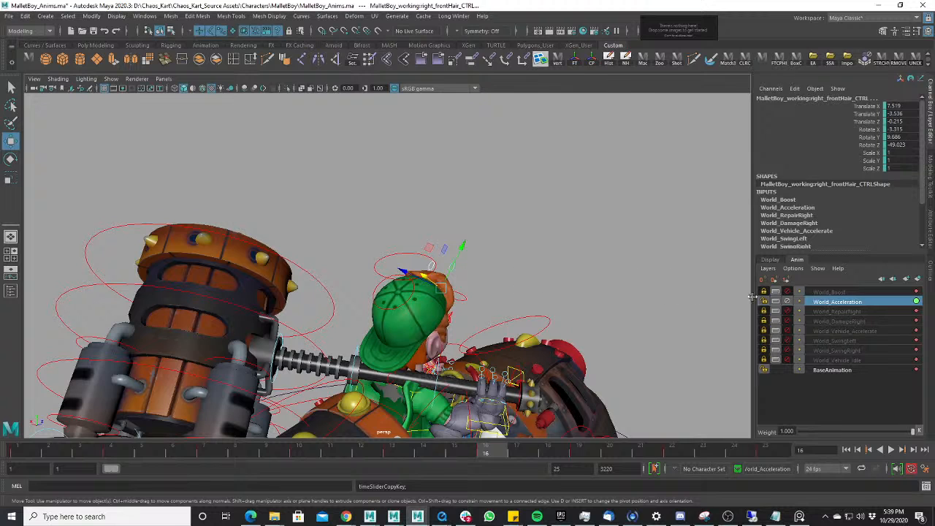
- Mute World_Acceleration, make World_Boost the active unmuted layer again, and set the animation end time to 100
left_click(787, 301)
left_click(810, 292)
left_click(788, 292)
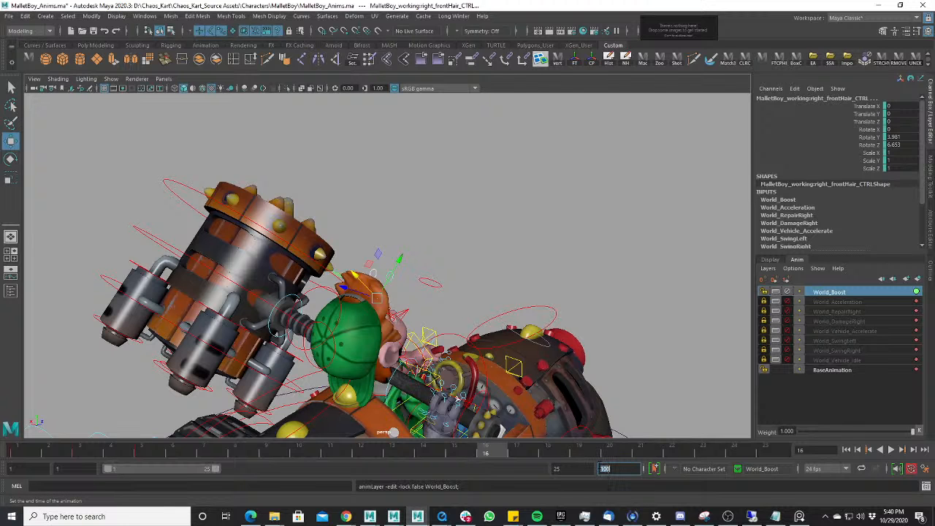
- Paste the copied front hair keys over the full frame range on World_Boost and play back the result
left_click_drag(564, 293, 453, 314, "alt")
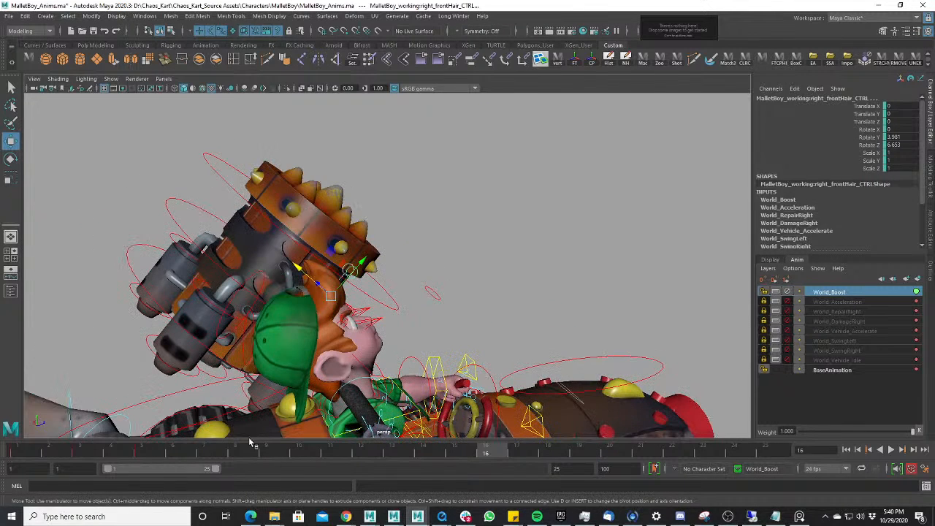
double_click(238, 455)
right_click(237, 453)
mouse_move(304, 288)
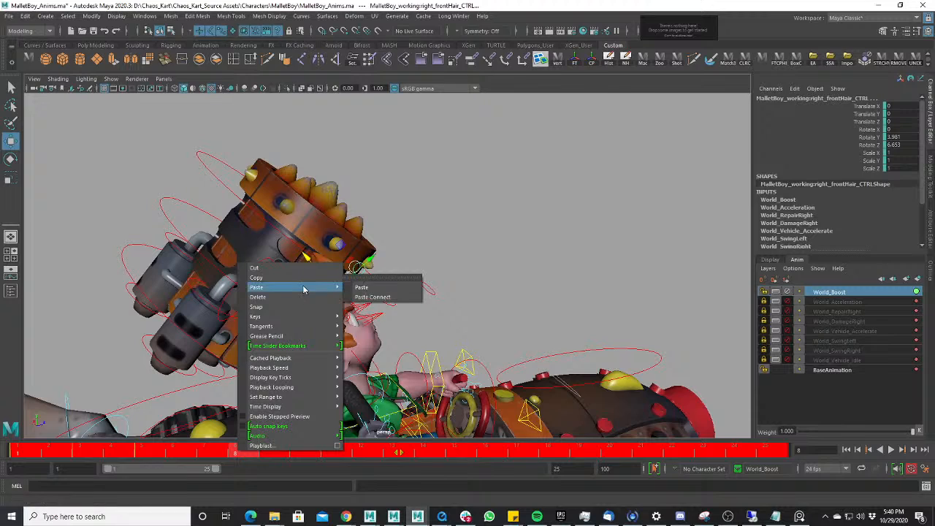
left_click(390, 289)
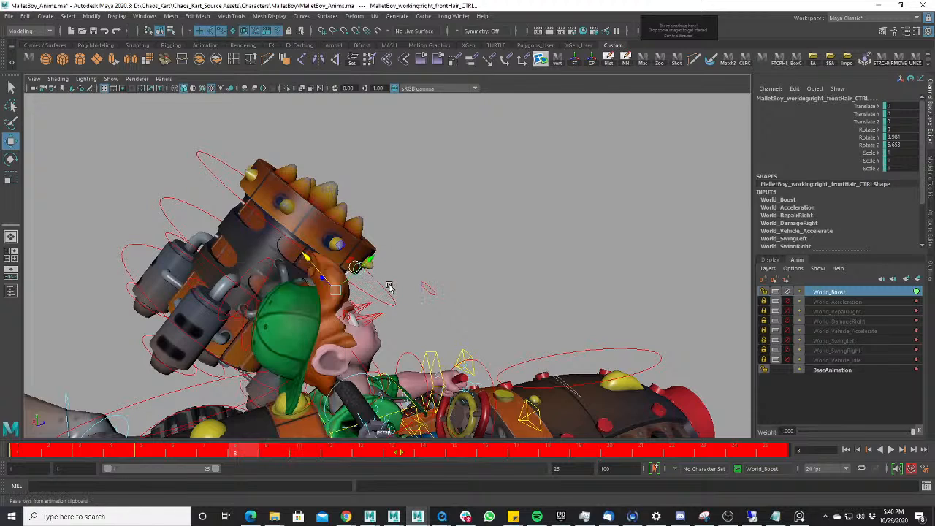
left_click(18, 450)
key("alt+v")
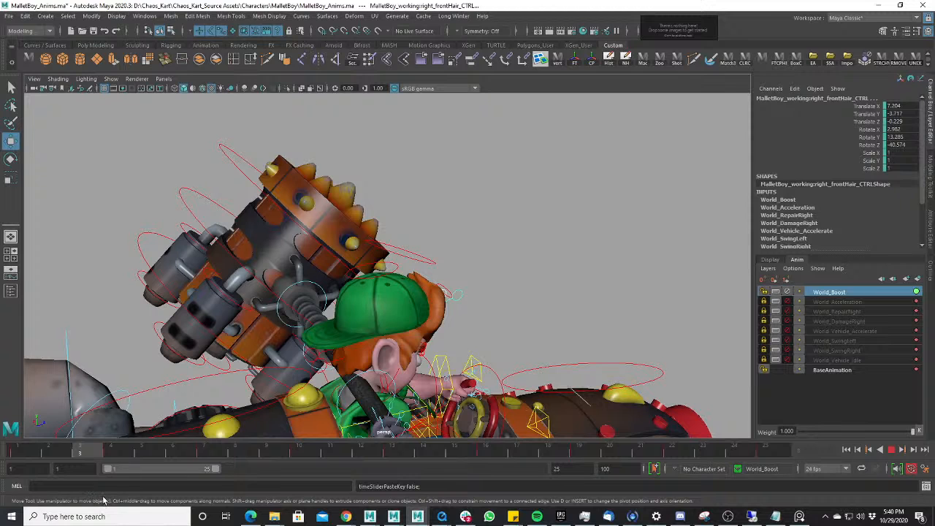
- Rotate right_frontHair_CTRL at frame 3 to about Rotate Z 32.6 so the hair kicks back, and play back the hair motion
left_click(80, 451)
key("e")
left_click_drag(431, 270, 415, 282)
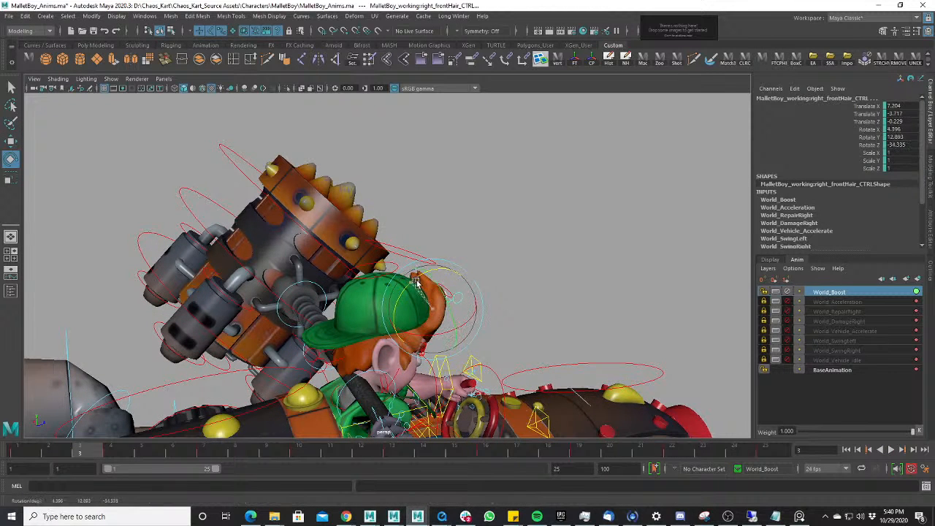
key("w")
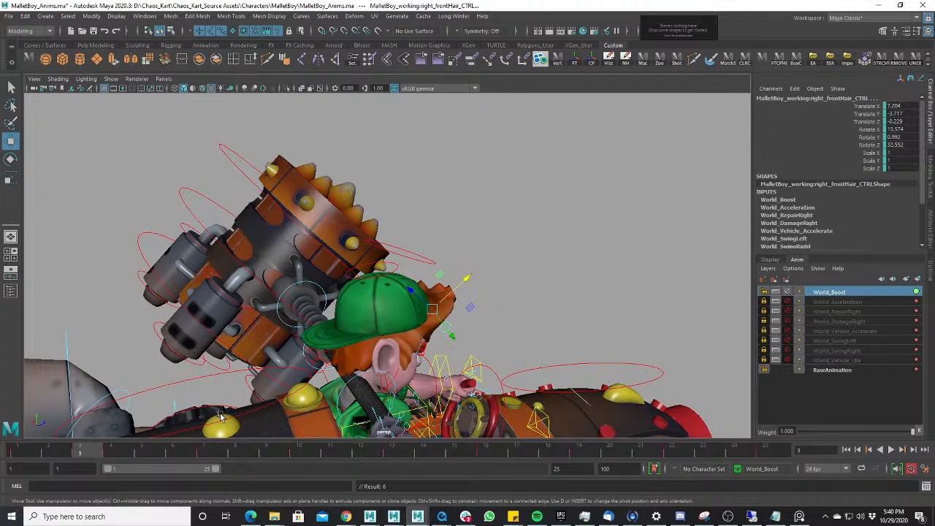
key("alt+v")
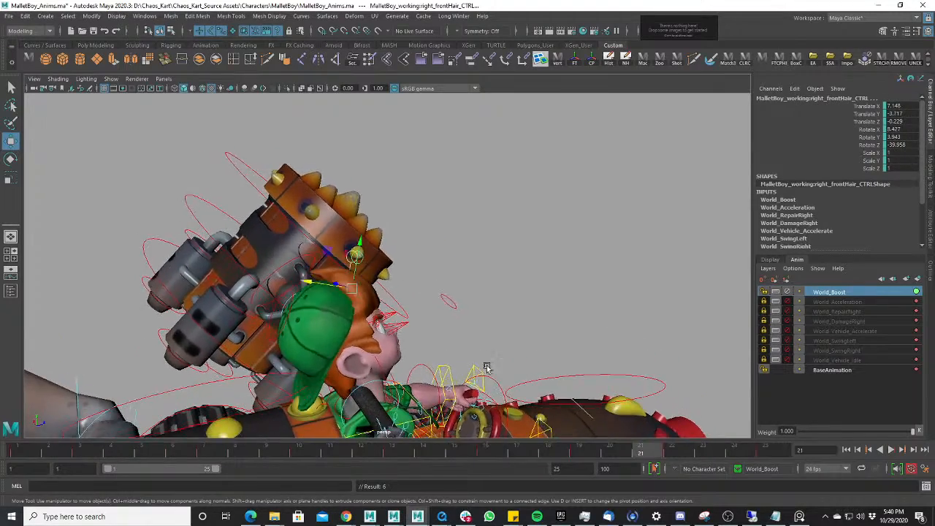
key("alt+v")
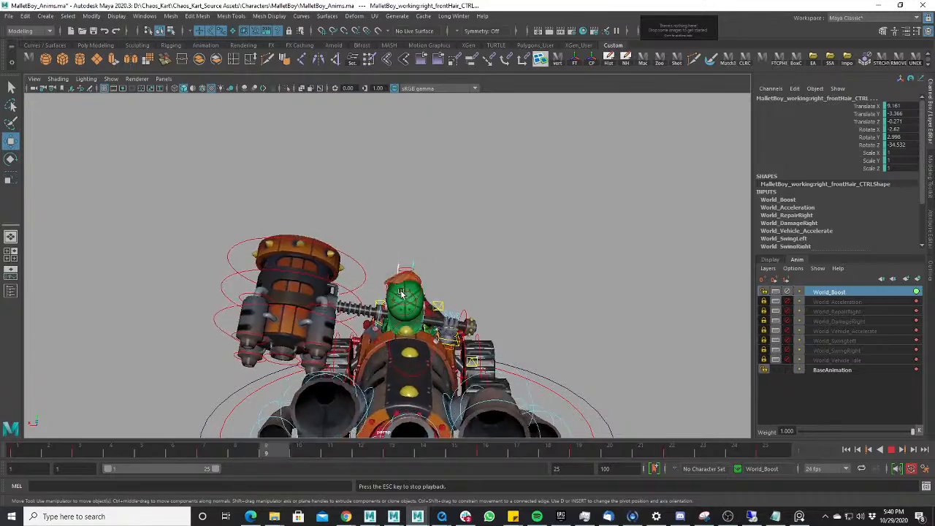
right_click_drag(496, 291, 536, 302, "alt")
left_click_drag(534, 292, 478, 301, "alt")
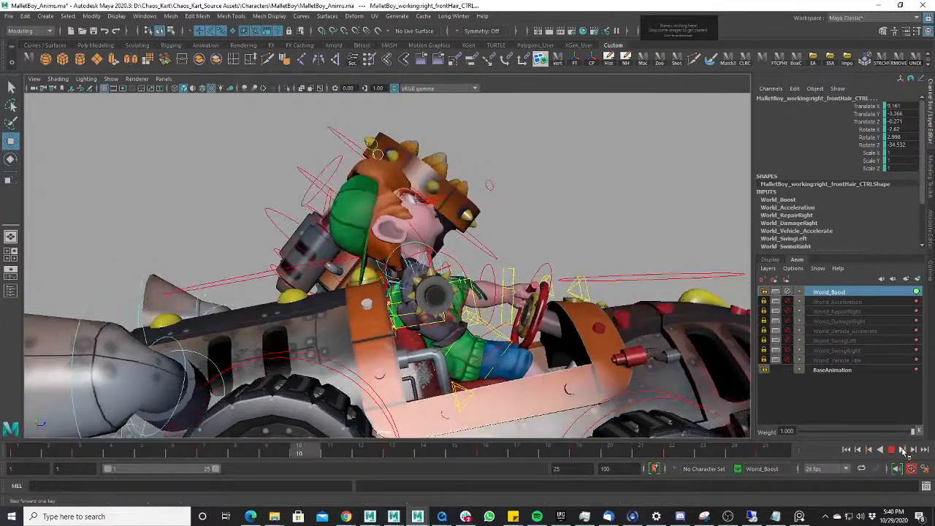
- Rotate the kart's Chasis_CTRL nose-up at frame 3 to about Rotate Z 12.8
left_click(891, 449)
middle_click_drag(559, 365, 449, 241, "alt")
right_click_drag(511, 241, 440, 241, "alt")
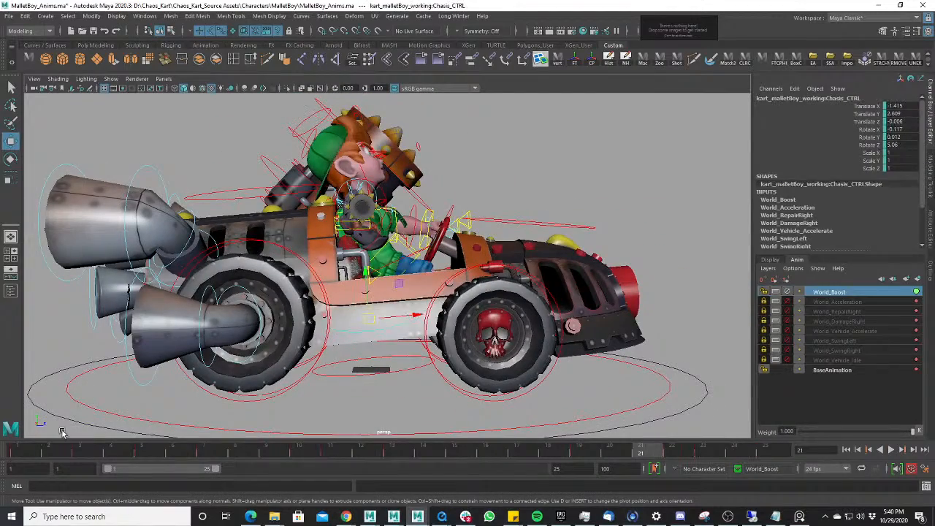
left_click_drag(29, 450, 91, 455)
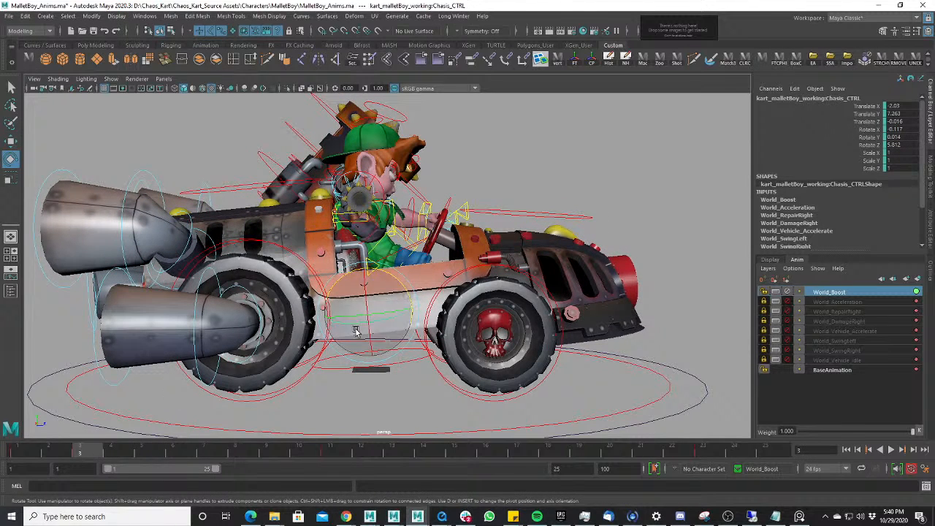
left_click_drag(398, 285, 388, 288)
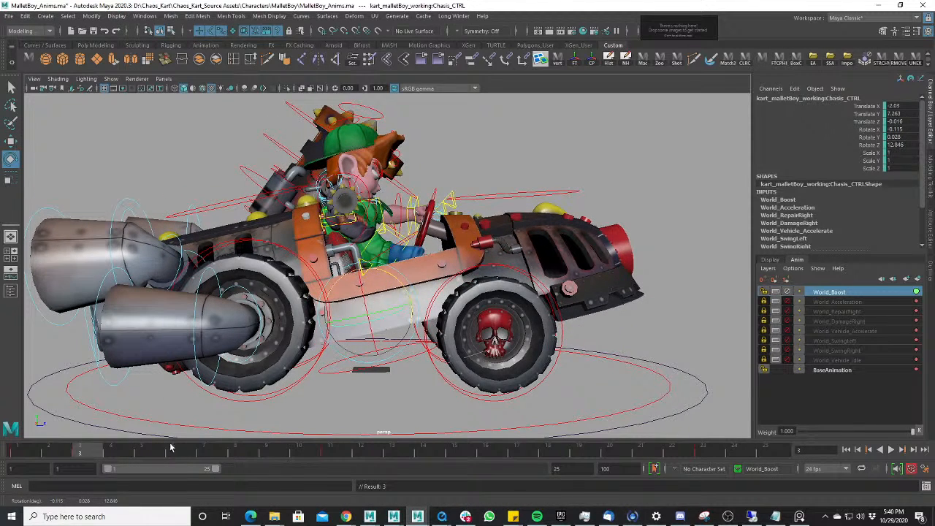
- Tilt Chasis_CTRL at frame 11 to about Rotate Z 15.7, raise it to about Translate Y 16.6, and play back the result
left_click_drag(175, 431, 247, 348, "alt")
left_click_drag(364, 262, 363, 259)
key("alt+v")
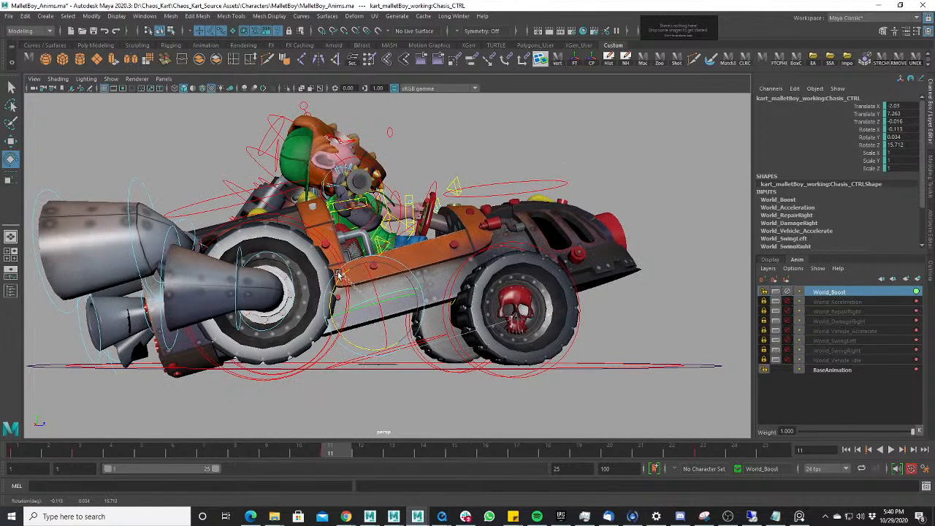
key("w")
left_click(361, 254)
key("ctrl+z")
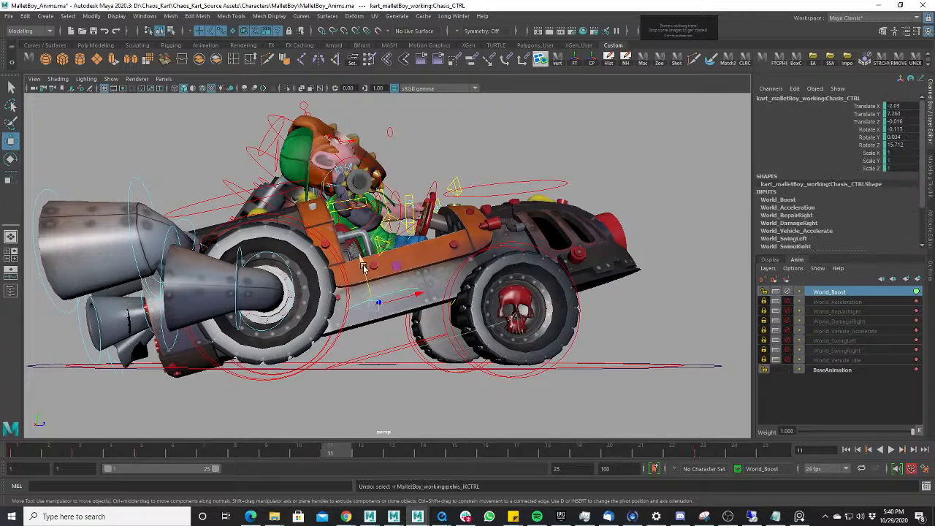
left_click_drag(361, 266, 356, 252)
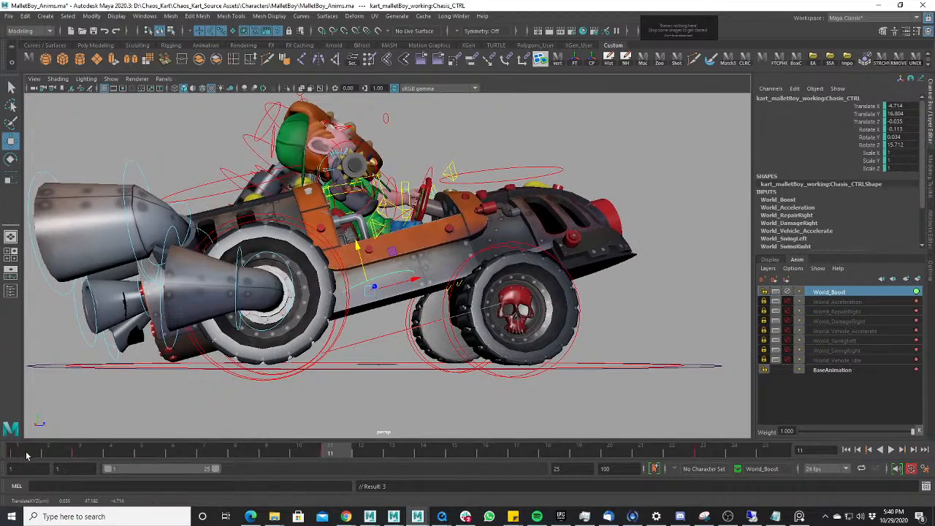
left_click_drag(26, 456, 491, 456)
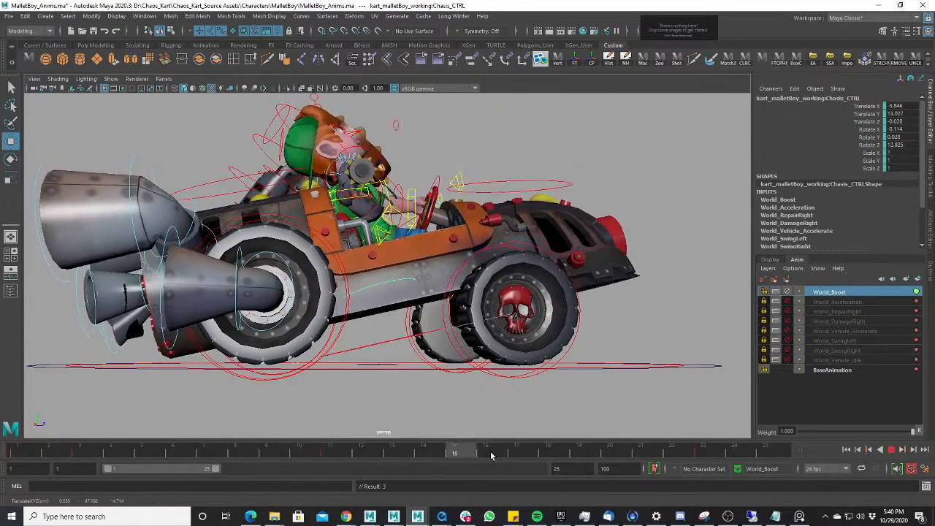
key("alt+v")
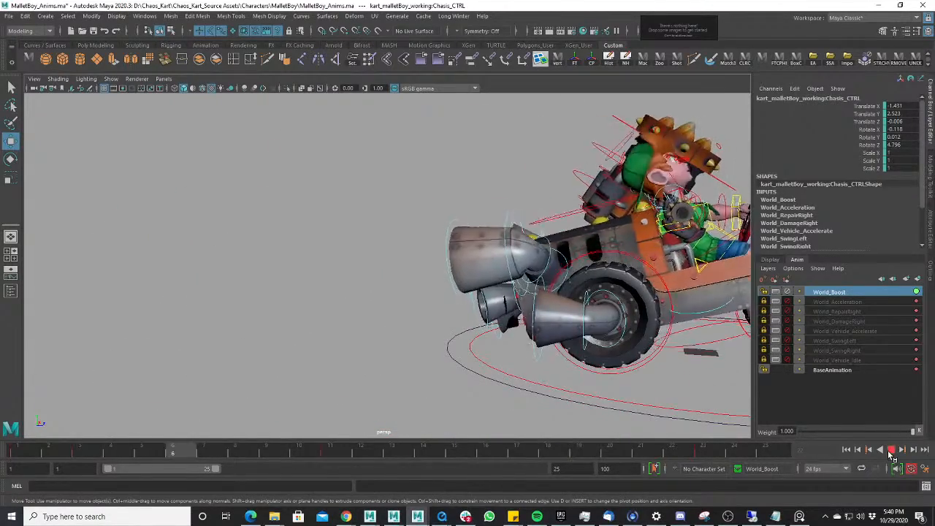
left_click(891, 450)
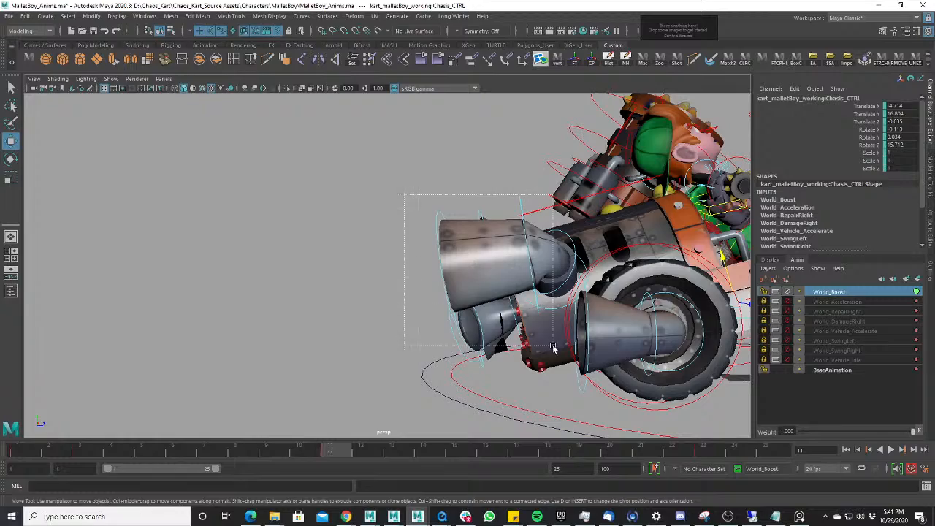
- Select the rear tail pipe controls and reset their Scale X, Y and Z to 1 at frame 7
left_click_drag(540, 358, 540, 358)
left_click_drag(241, 292, 435, 374, "alt")
right_click_drag(380, 296, 420, 304, "alt")
middle_click_drag(419, 305, 490, 358, "alt")
left_click_drag(490, 359, 344, 401, "alt")
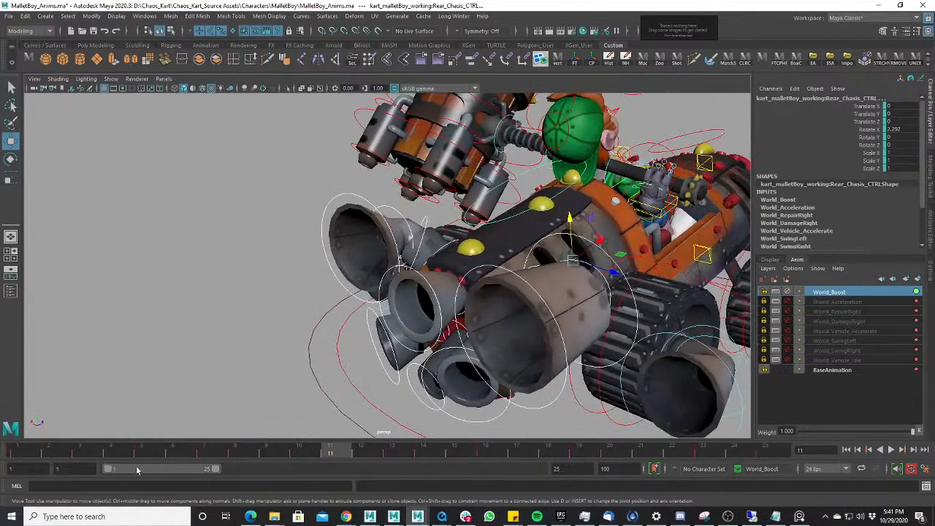
left_click_drag(130, 455, 182, 451)
left_click_drag(240, 450, 244, 450)
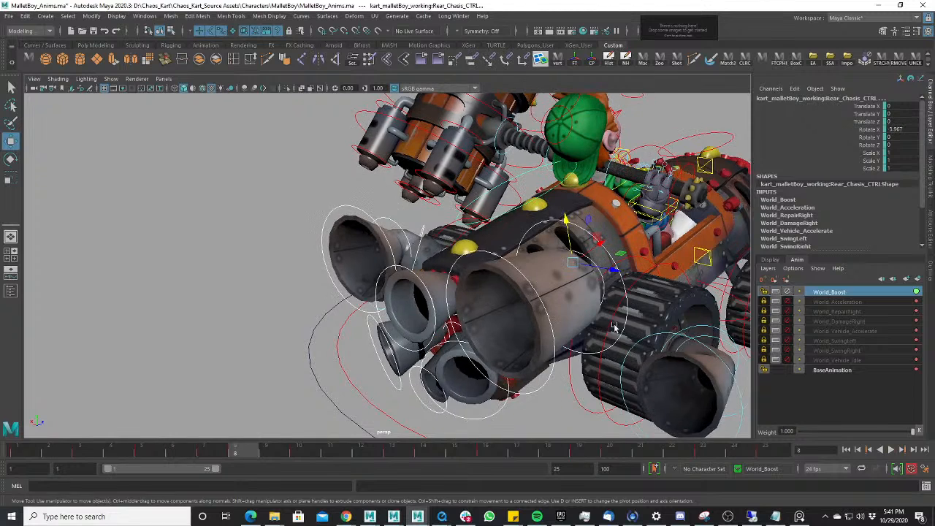
left_click_drag(614, 326, 593, 264, "alt")
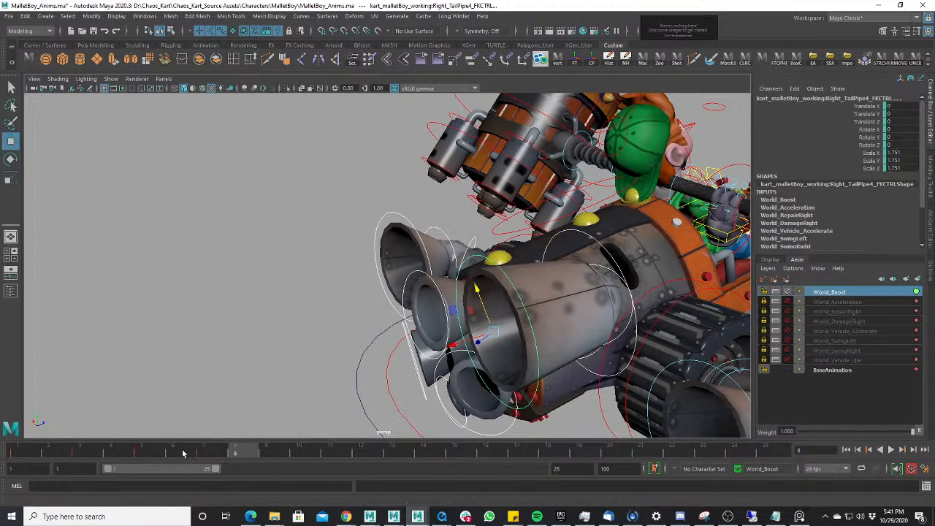
left_click(204, 452)
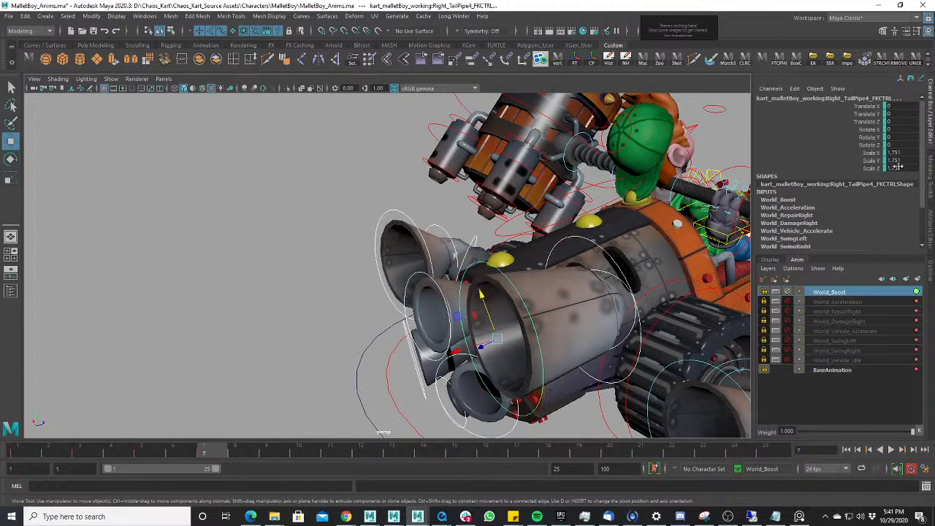
type("1")
key("Return")
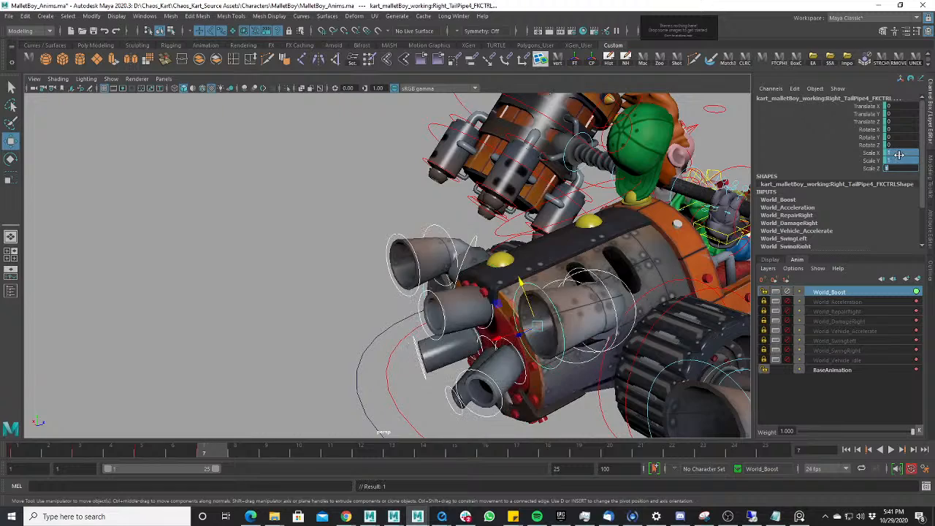
- Zero the tail pipe controls' translation and rotation at frame 7, and play back the flare from behind
left_click_drag(422, 347, 540, 337, "alt")
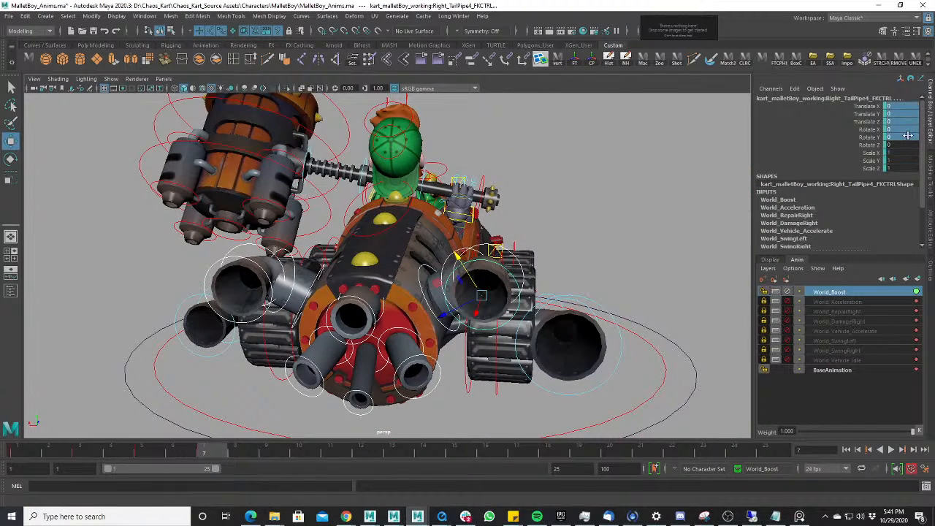
type("0")
key("Return")
scroll(438, 307, "down", 2)
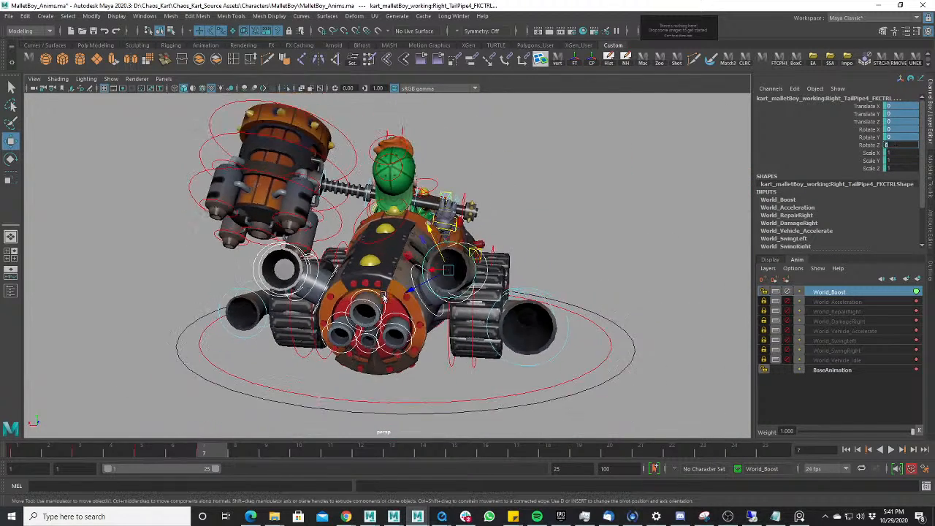
left_click_drag(307, 365, 256, 383, "alt")
key("alt+v")
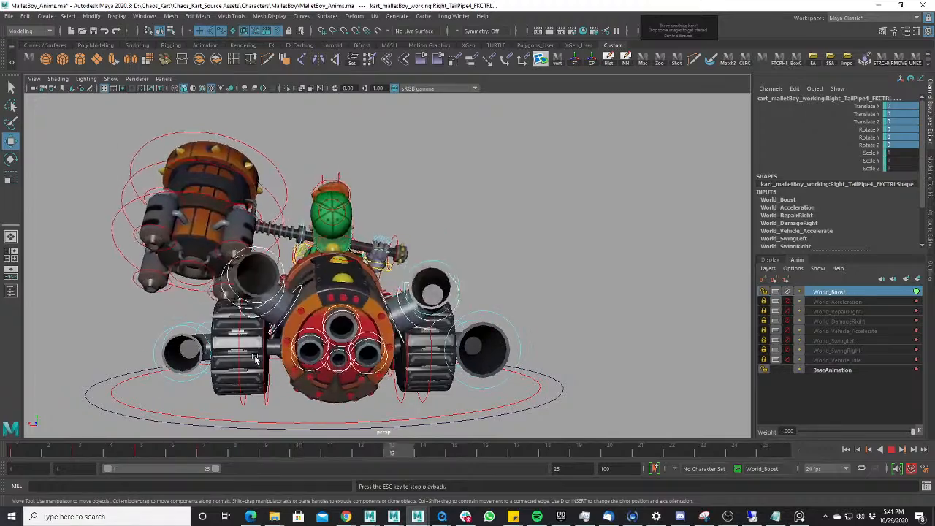
scroll(255, 359, "down", 1)
left_click_drag(333, 201, 336, 275, "alt")
middle_click_drag(385, 313, 415, 409, "alt")
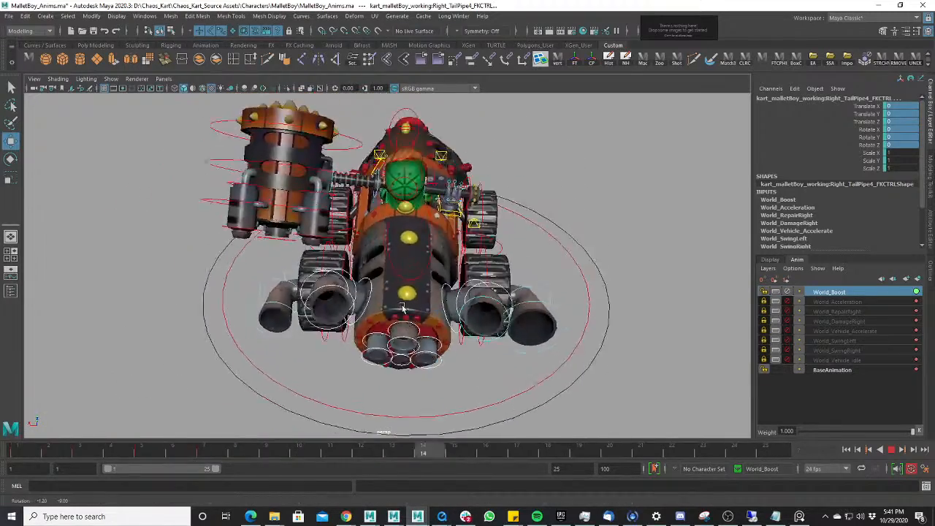
left_click_drag(405, 309, 406, 258, "alt")
left_click(891, 450)
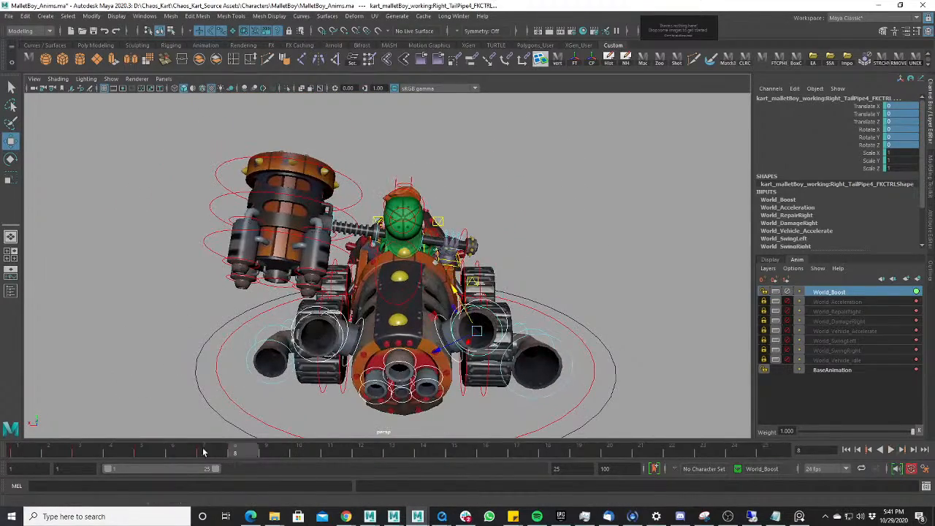
- Retime the tail pipes' frame 7 key to frame 11 and play back the slower settle
key("alt+v")
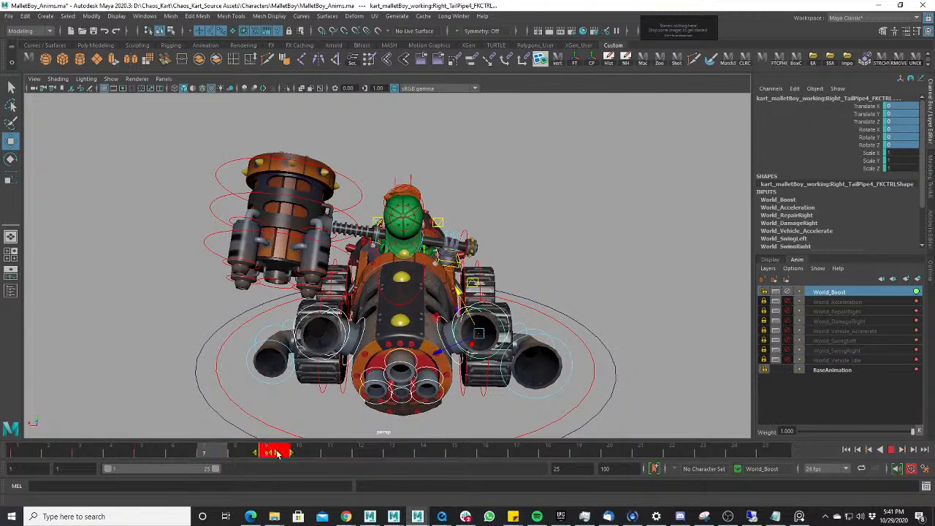
left_click_drag(145, 448, 442, 461)
key("alt+v")
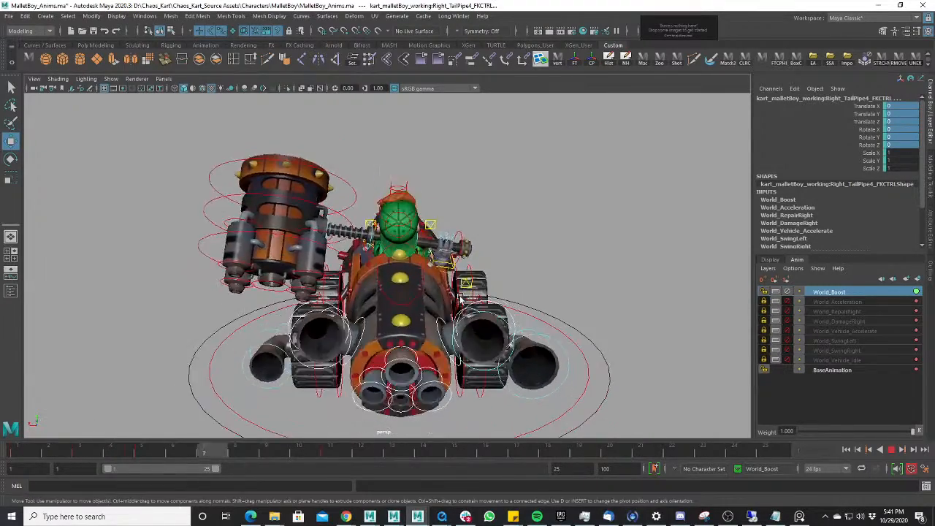
left_click(892, 451)
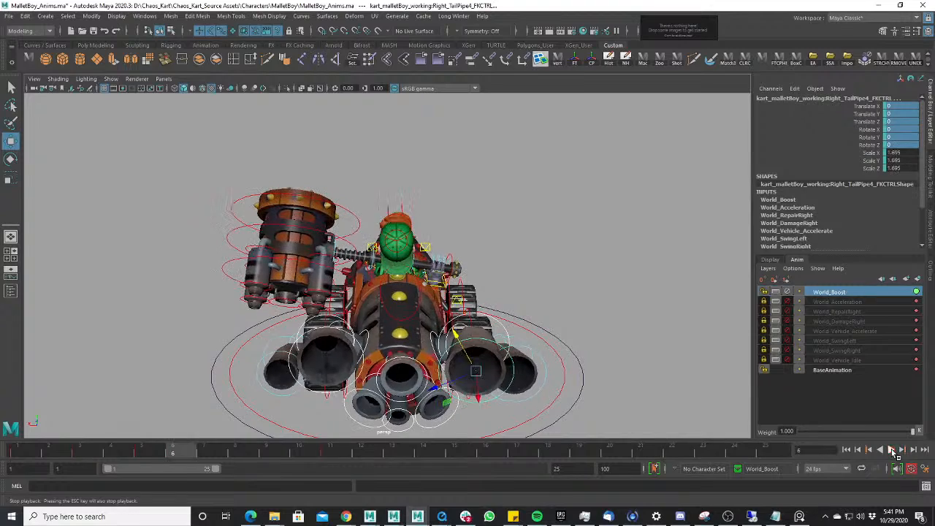
- Rotate right_arm_IKCTRL at frame 3 to about -113, 6, -41 degrees in X, Y and Z to swing the mallet
scroll(456, 285, "up", 3)
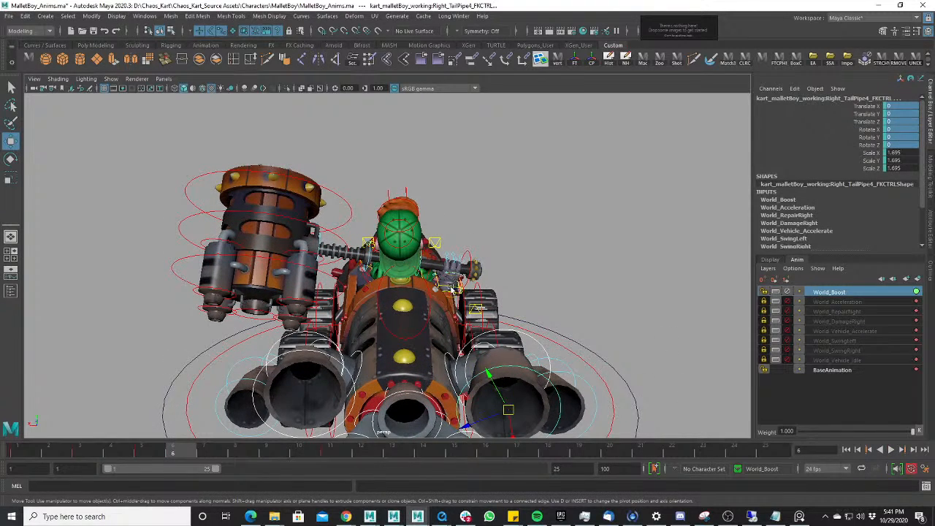
left_click(452, 288)
key("alt+v")
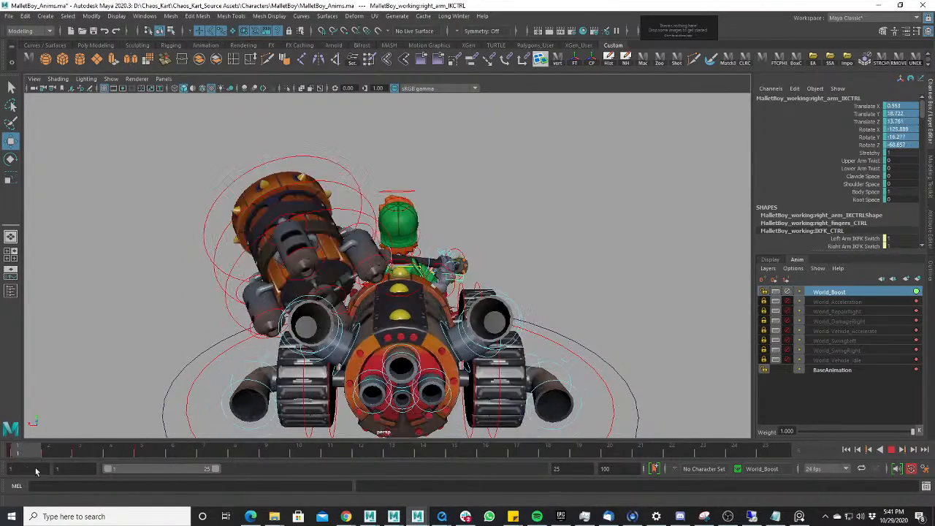
left_click_drag(226, 401, 245, 263, "alt")
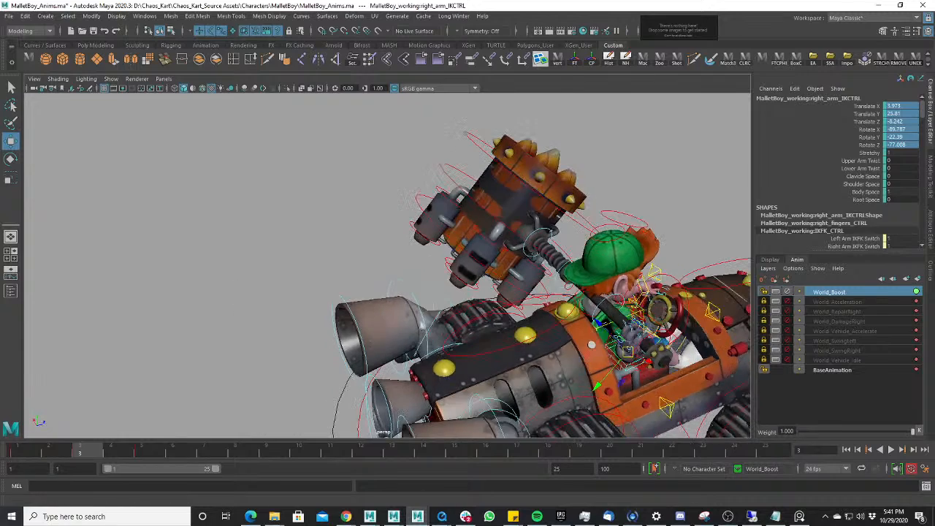
left_click(135, 455)
key("e")
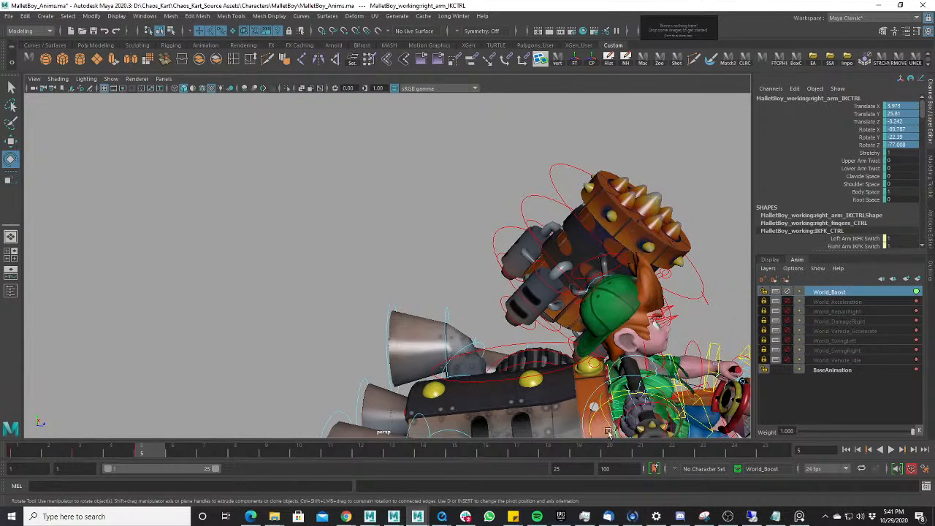
left_click(81, 439)
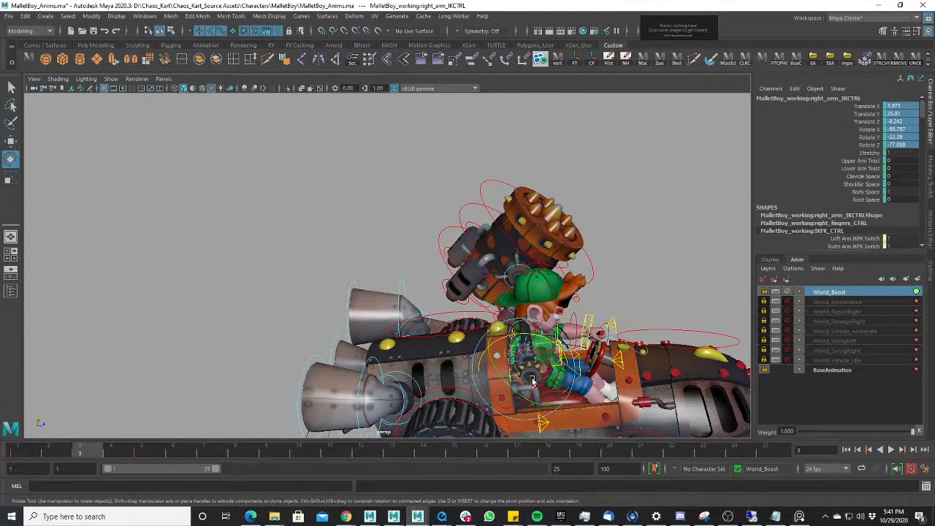
left_click_drag(533, 380, 509, 368)
left_click_drag(509, 368, 539, 329, "alt")
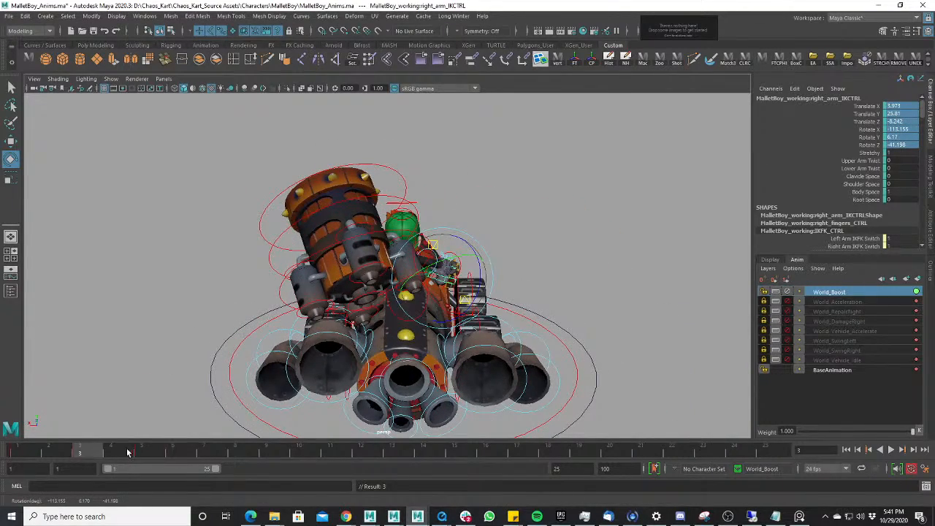
- Scrub the frames around 3 to 5 and play back the mallet arm's motion from the rear and the side
left_click_drag(128, 453, 161, 453)
left_click_drag(72, 452, 161, 450)
key("alt+v")
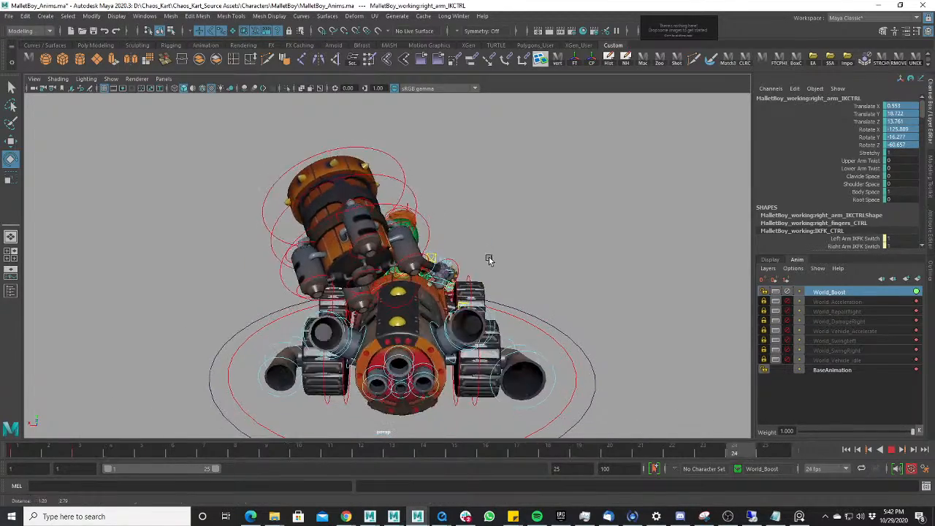
left_click_drag(440, 303, 392, 317, "alt")
middle_click_drag(460, 314, 373, 256, "alt")
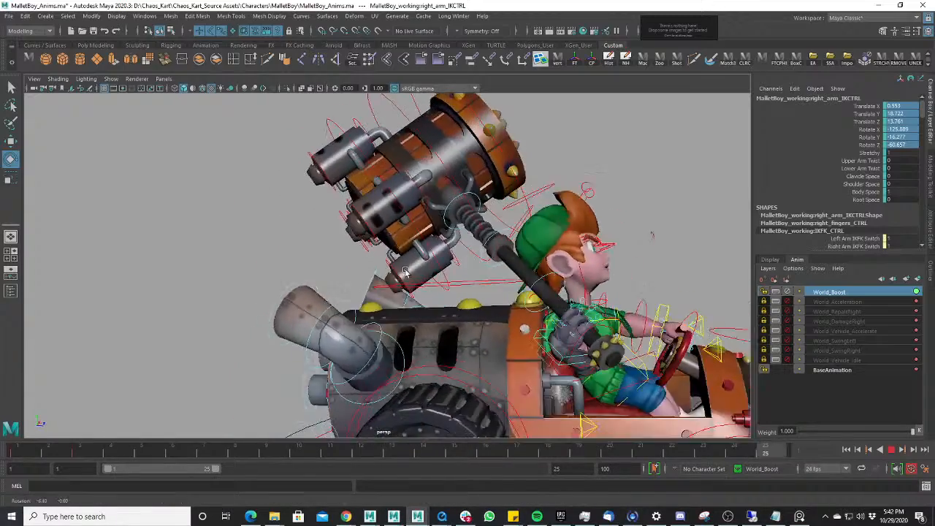
- Rotate right_arm_IKCTRL at frame 9 to about -124, 7, -34 degrees in X, Y and Z and play back from the rear
left_click_drag(431, 288, 515, 309, "alt")
middle_click_drag(497, 289, 557, 315, "alt")
left_click(891, 450)
left_click_drag(77, 447, 268, 455)
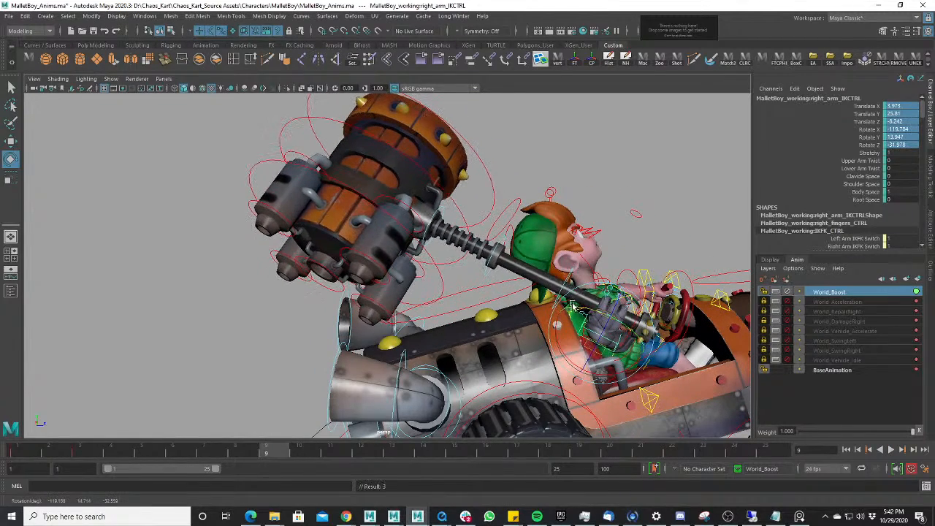
left_click_drag(557, 324, 599, 354, "alt")
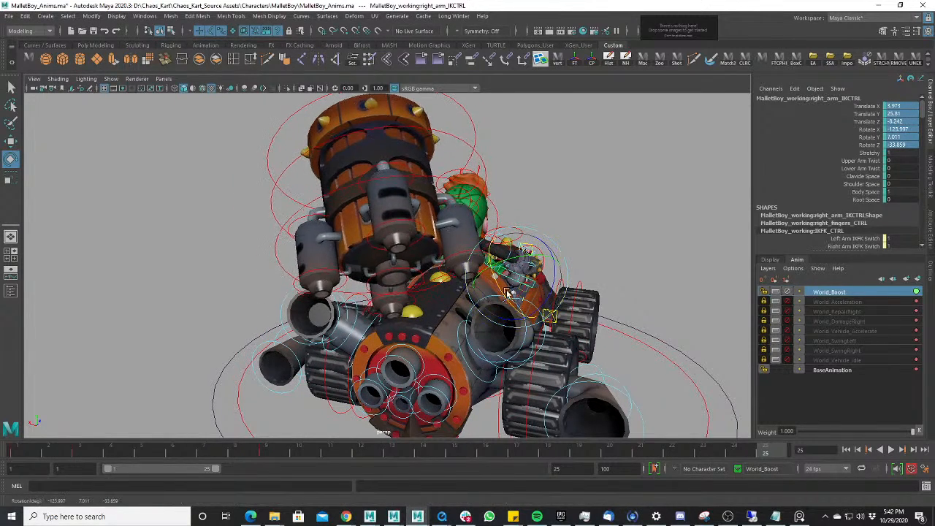
key("alt+v")
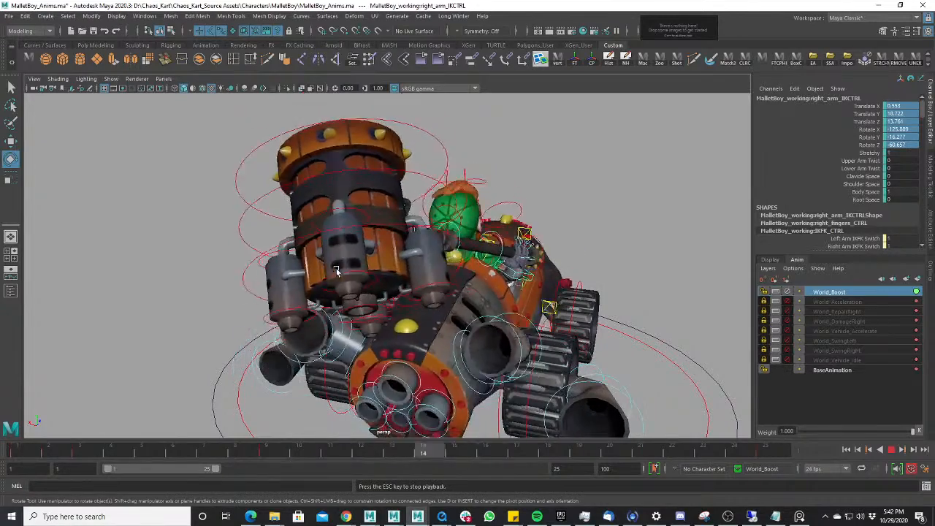
left_click_drag(305, 271, 388, 267, "alt")
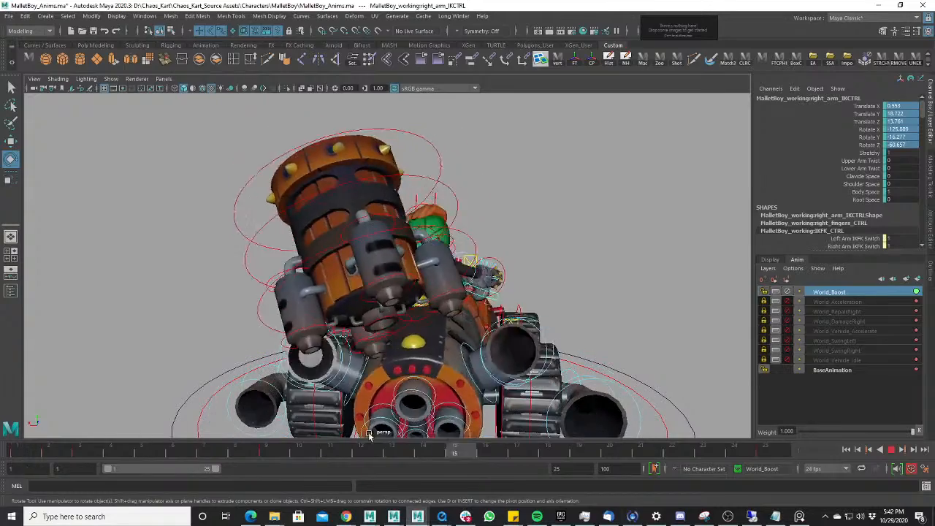
- Rotate right_arm_IKCTRL at frame 15 to about -121, -8, -44 degrees in X, Y and Z and play back the mallet's drift
key("Escape")
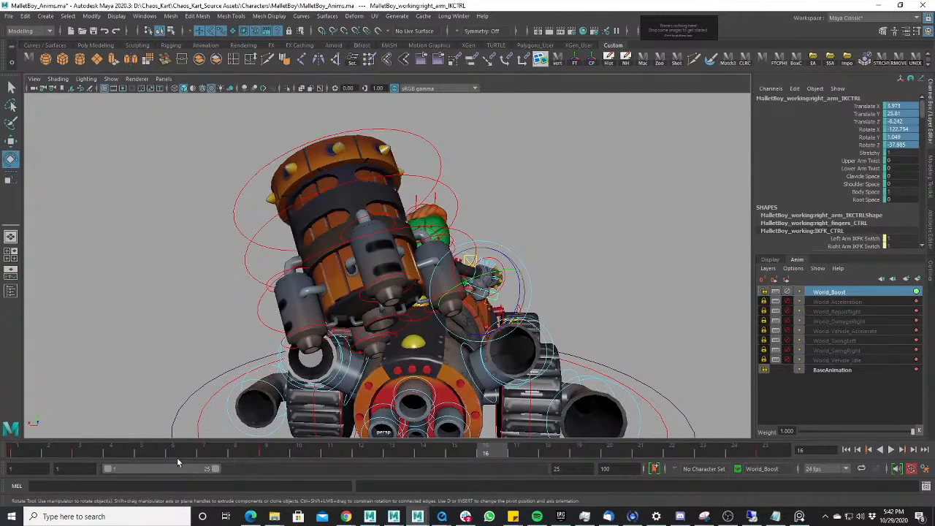
key("alt+v")
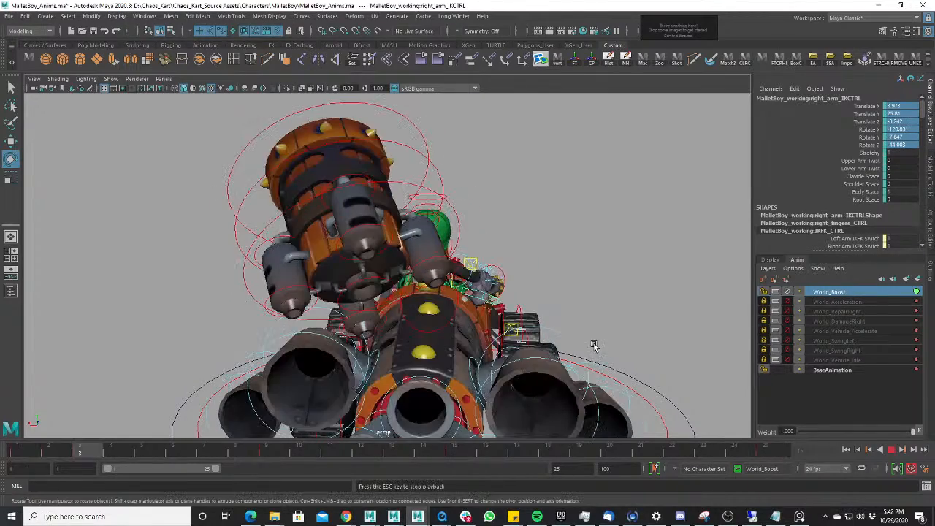
left_click_drag(590, 335, 491, 340, "alt")
scroll(491, 340, "down", 1)
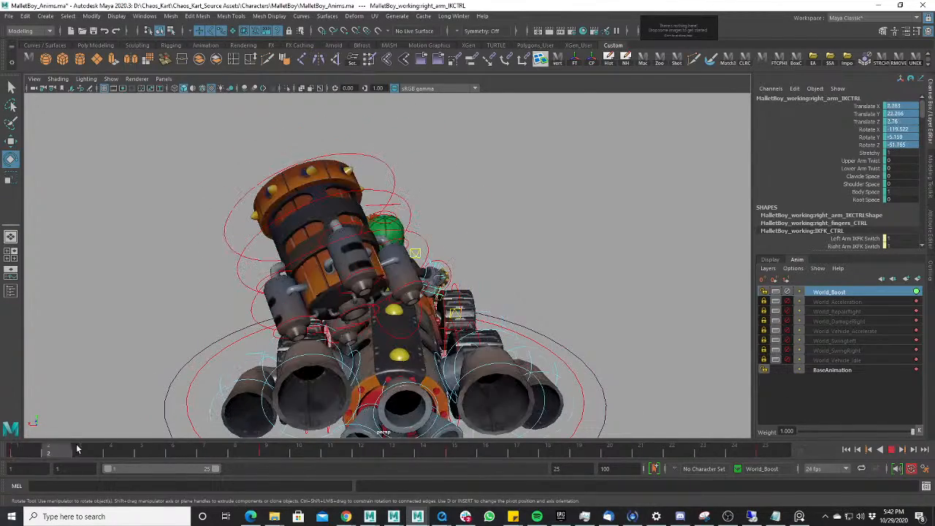
- Rotate right_arm_IKCTRL to about -107, -4, -53 degrees at frame 3 and about -116, -5, -42 degrees at frame 9
left_click_drag(458, 299, 434, 297)
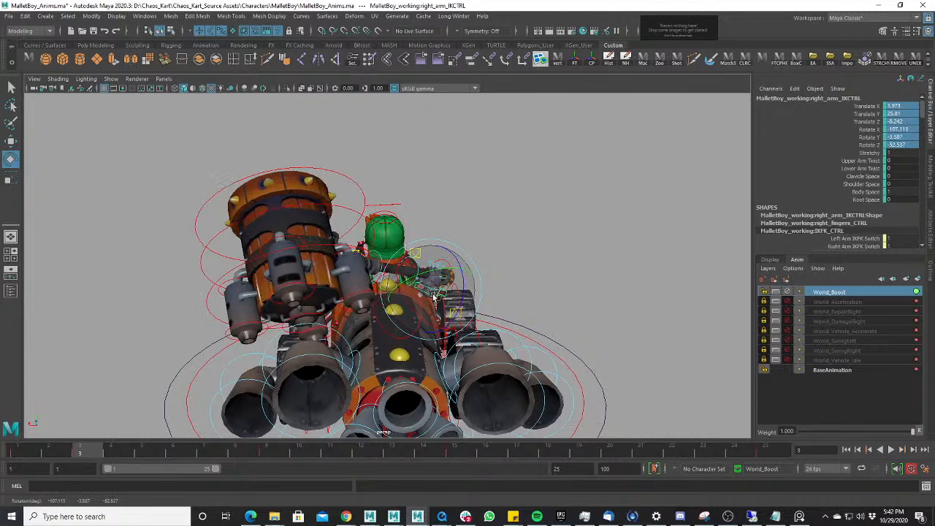
left_click_drag(91, 447, 283, 463)
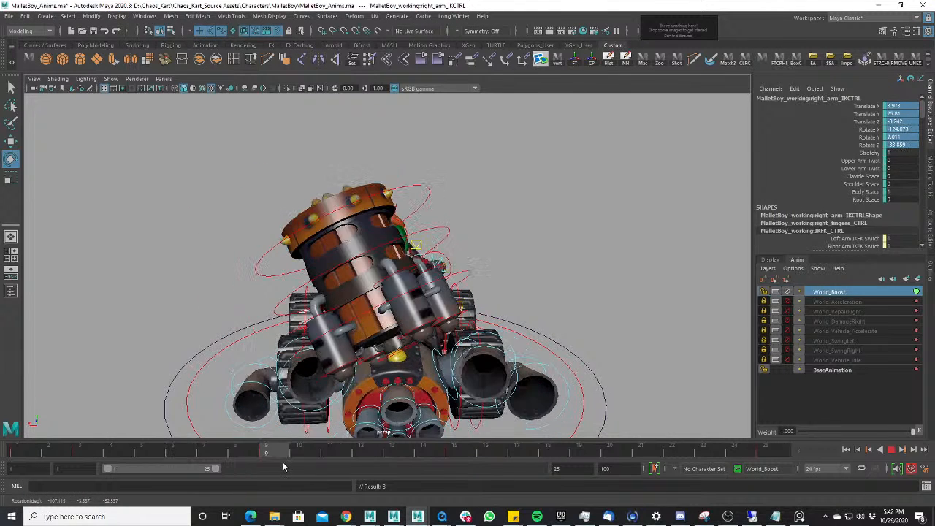
left_click_drag(390, 346, 418, 305)
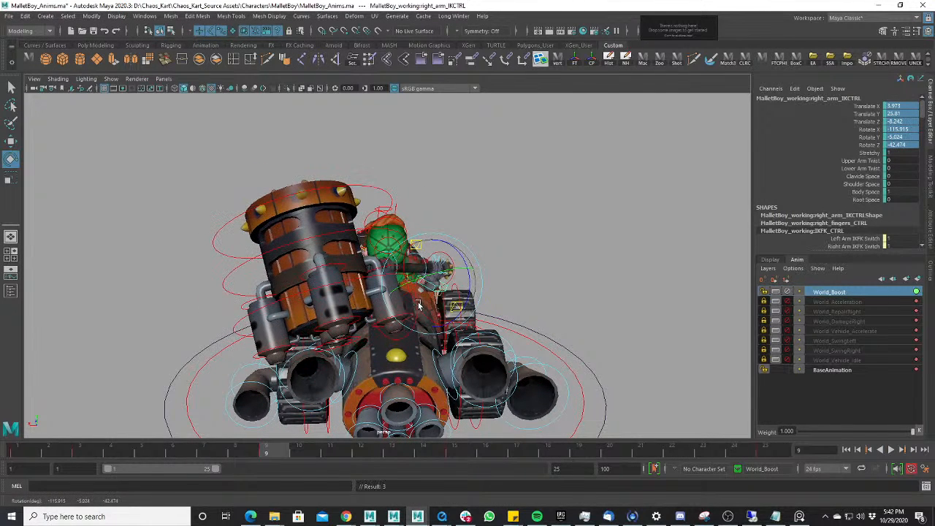
- Try rotating right_arm_IKCTRL at frame 15 to about -119, -14, -46 degrees in X, Y and Z
left_click_drag(265, 436, 455, 453)
left_click_drag(430, 307, 422, 310)
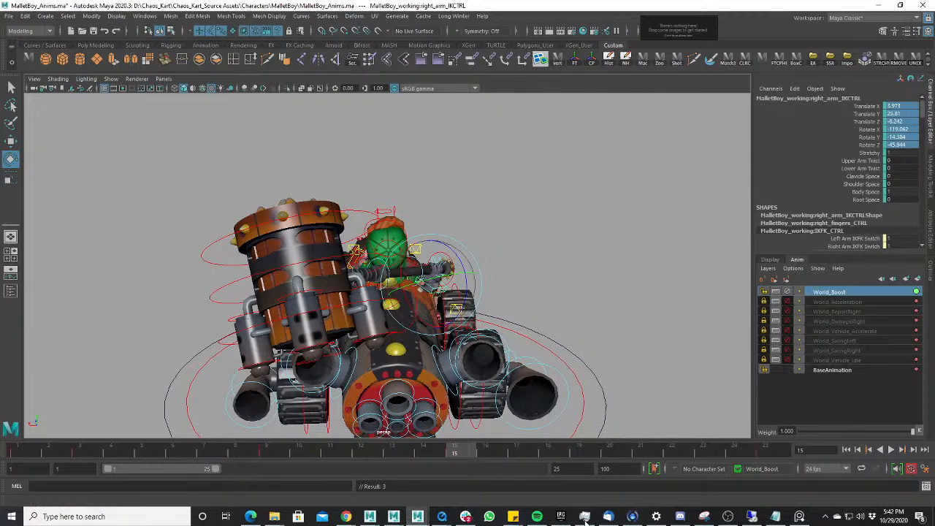
key("alt+v")
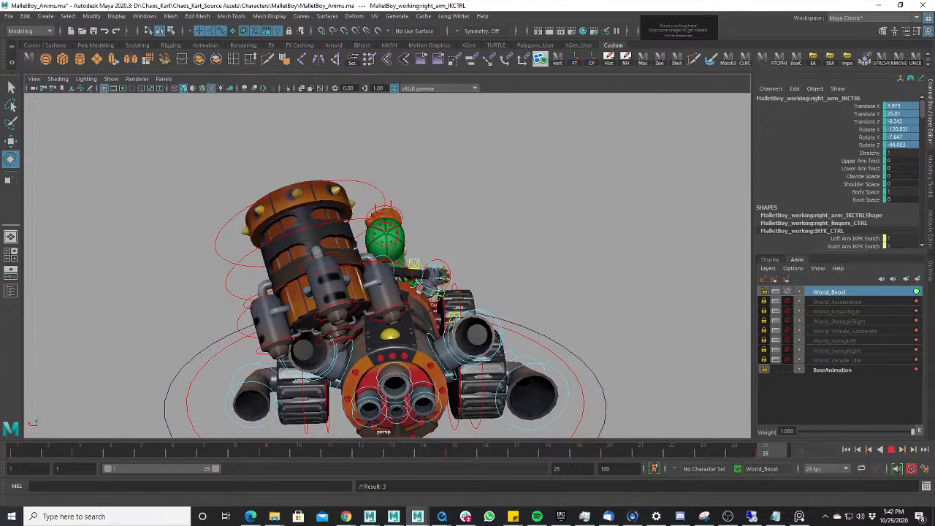
- Play back the boost animation from frame 1 and review the mallet arm's swing from the rear and the side
left_click(31, 455)
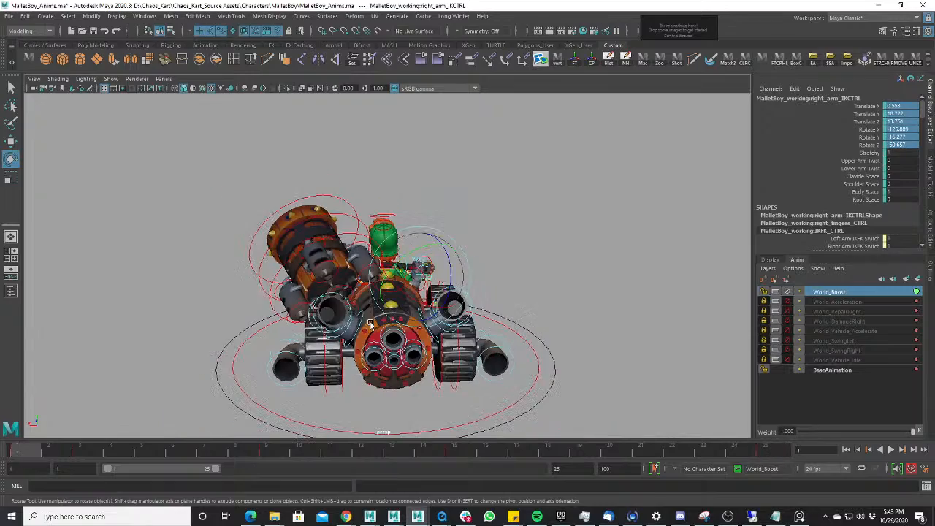
key("alt+v")
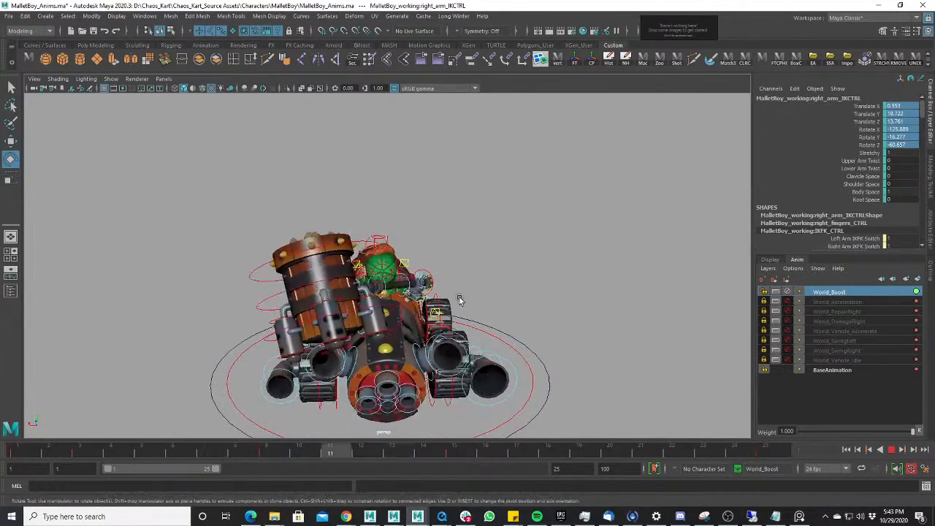
left_click_drag(504, 334, 394, 333, "alt")
middle_click_drag(394, 333, 358, 289, "alt")
left_click_drag(358, 288, 307, 278, "alt")
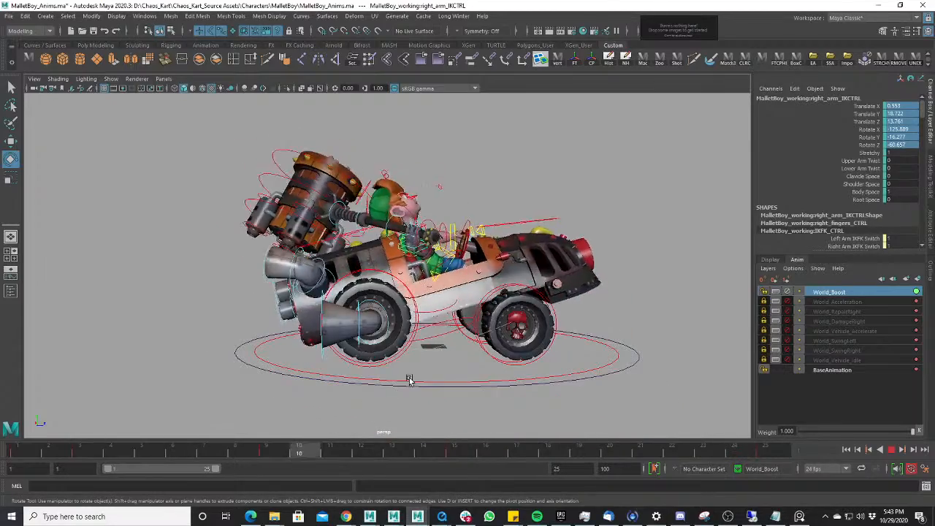
left_click(891, 449)
- At frame 5, tilt the kart's root_CTRL to about -4.2 degrees in X and move it to about 8.8 in Y and -0.64 in Z
left_click(559, 380)
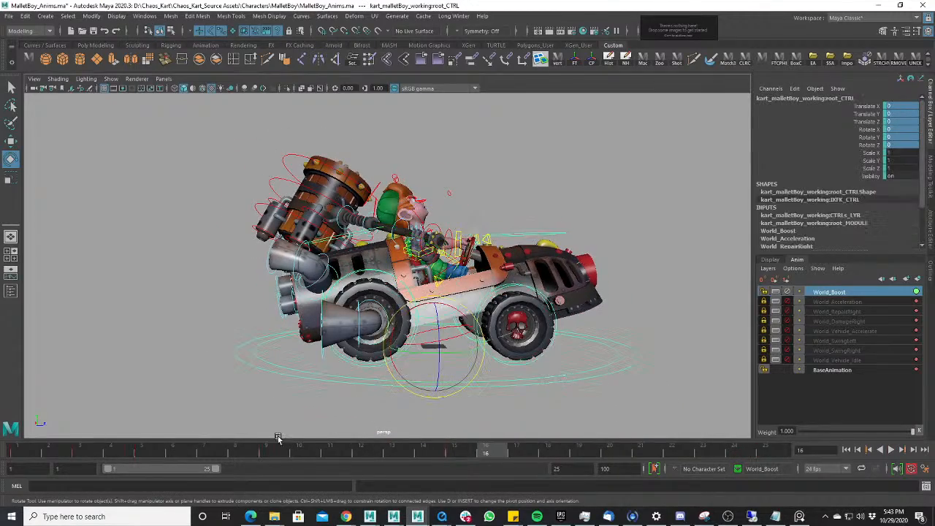
left_click_drag(19, 450, 183, 459)
left_click(87, 449)
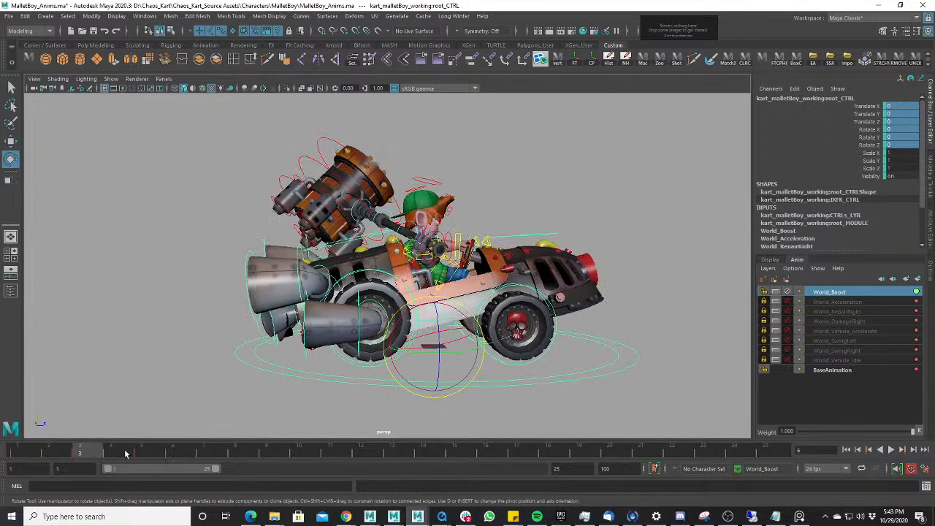
left_click(144, 450)
left_click_drag(435, 307, 434, 293)
key("w")
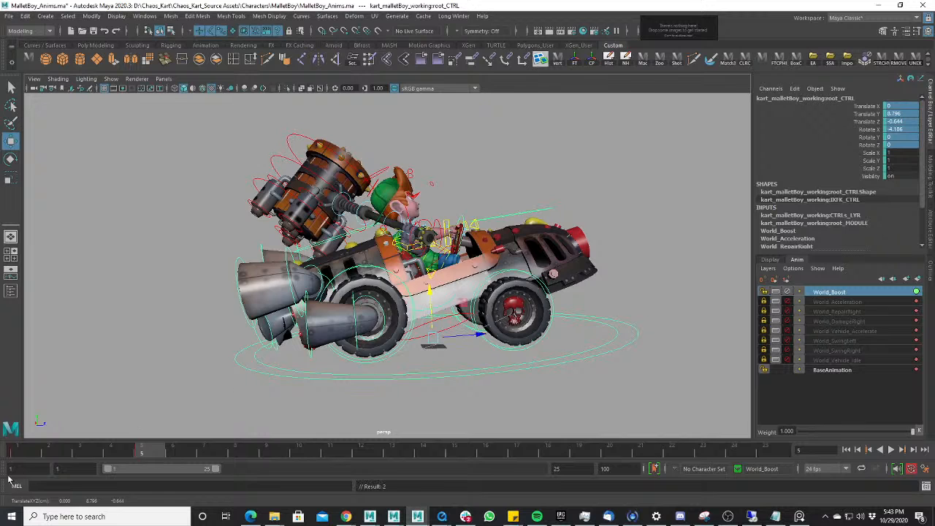
key("alt+v")
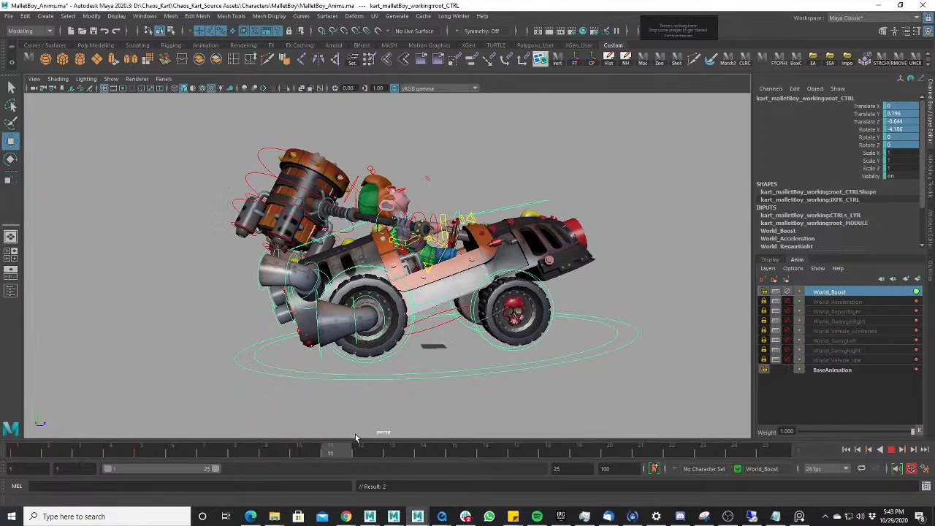
- At frame 13, tilt root_CTRL to about -7.5 degrees in X, move it to about 10.95 in Y and -0.93 in Z, and play back
left_click(400, 447)
key("e")
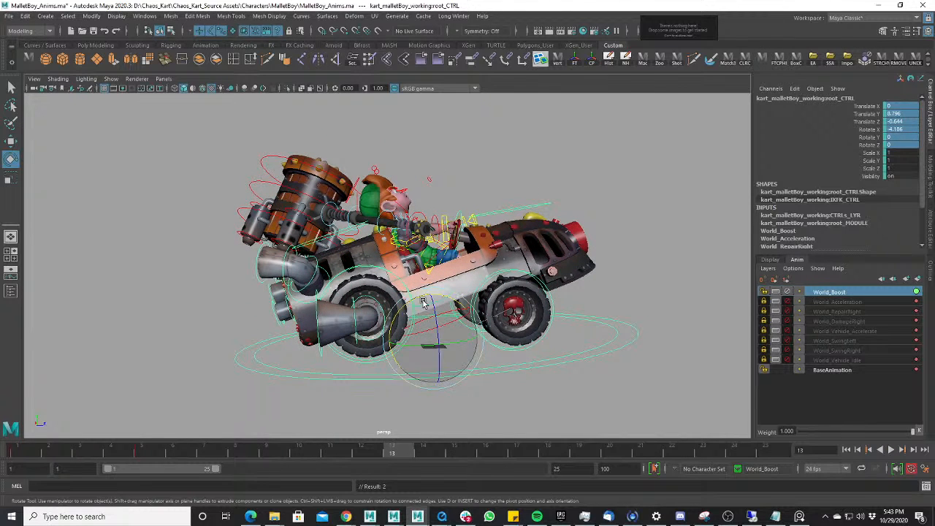
left_click(11, 141)
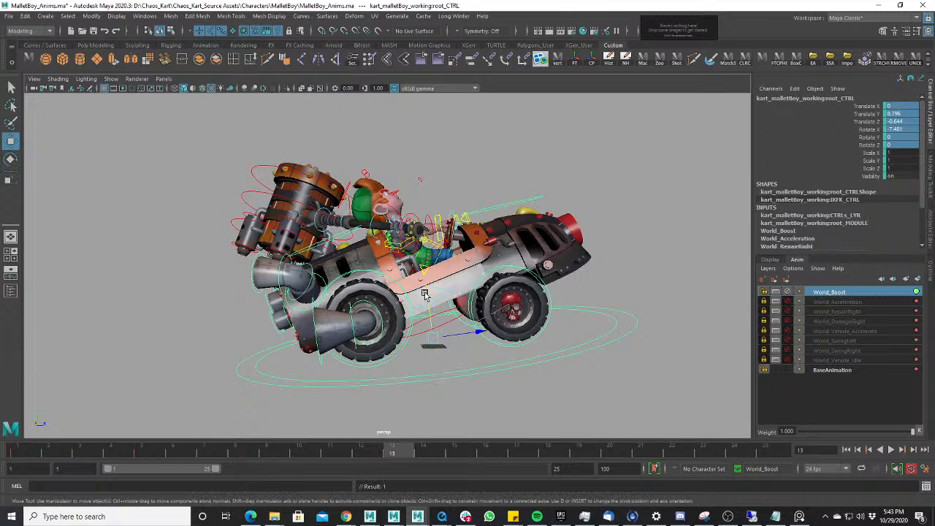
key("alt+v")
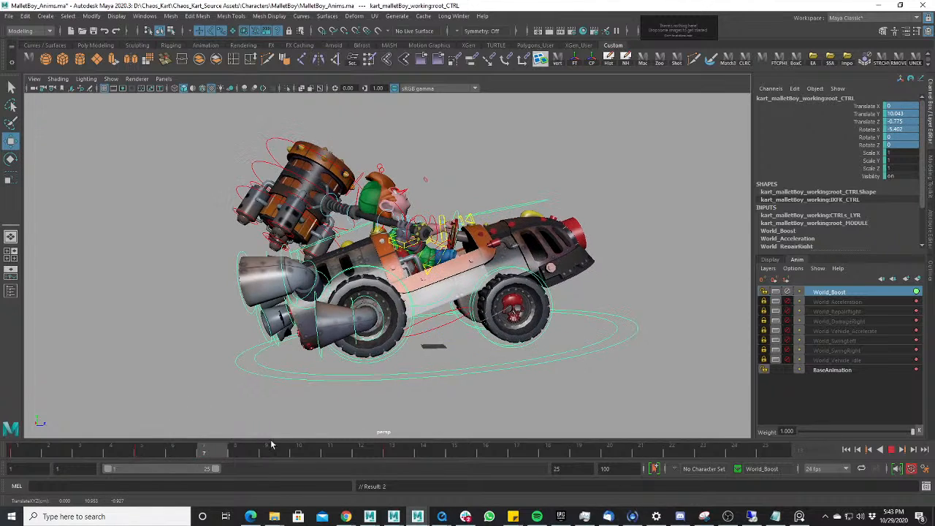
key("alt+v")
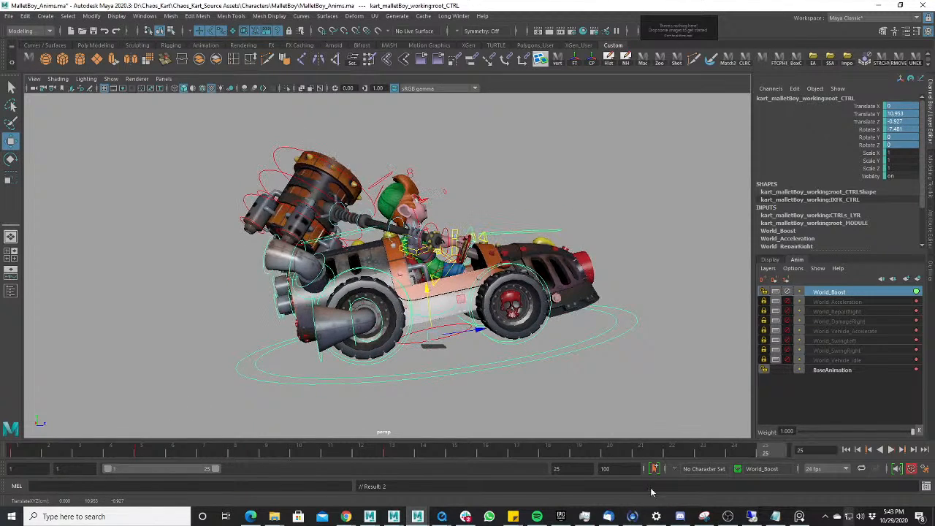
- Key root_CTRL at frame 25 with zero translation and rotation and play back the kart's return to the ground
key("alt+shift+v")
key("alt+v")
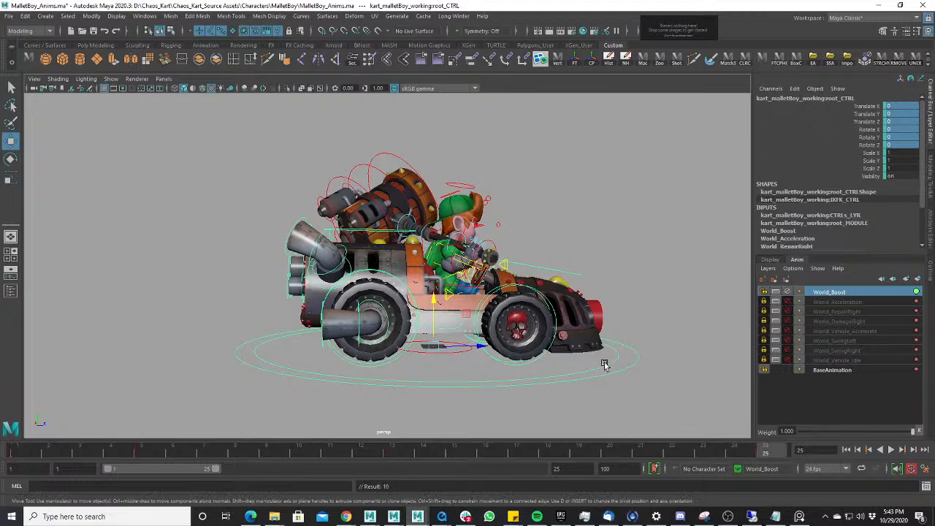
scroll(606, 365, "down", 1)
key("alt+v")
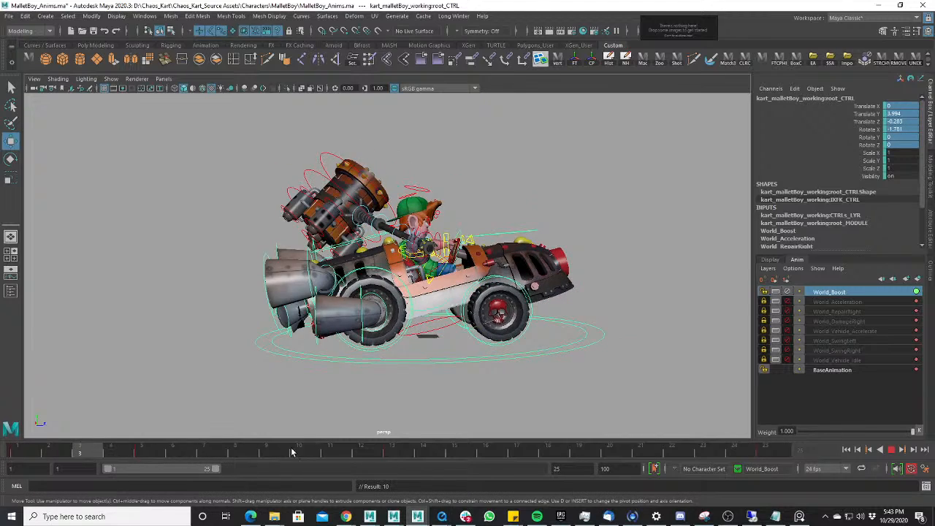
- Play back the whole boost animation from the start and review the kart's lift from behind
key("alt+shift+v")
scroll(288, 308, "down", 3)
left_click_drag(288, 307, 403, 322, "alt")
key("alt+v")
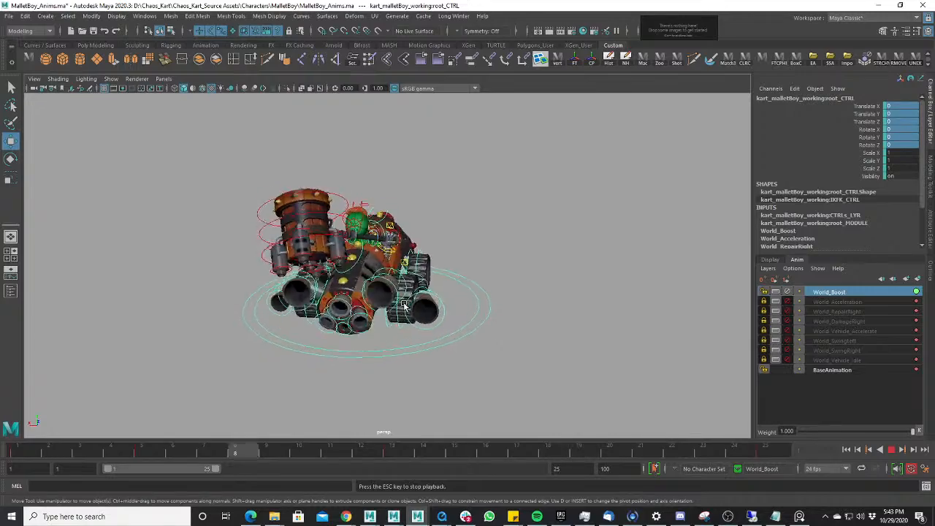
middle_click_drag(404, 306, 424, 312, "alt")
scroll(426, 336, "up", 4)
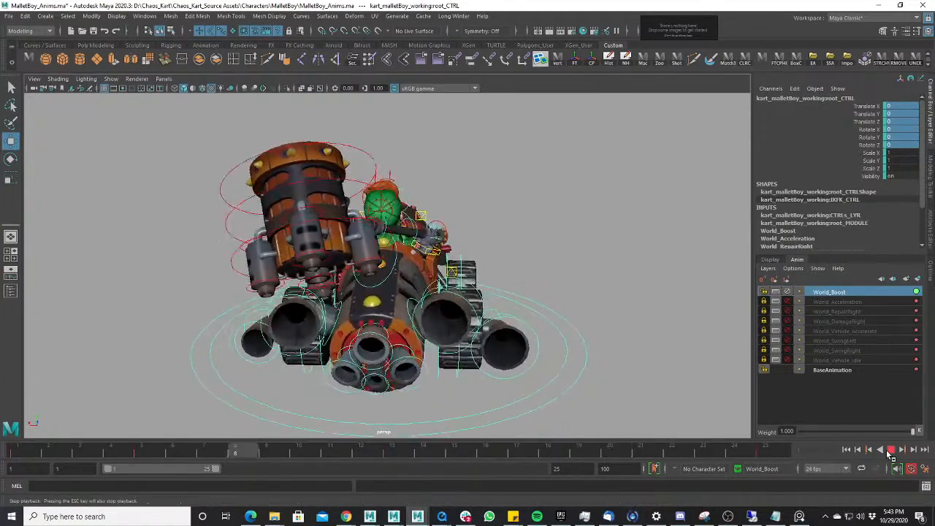
left_click(890, 450)
- Scale the Left_TailPipe4 and Right_TailPipe4 FK controls together to about 0.66 on all axes at frame 2
left_click(467, 307)
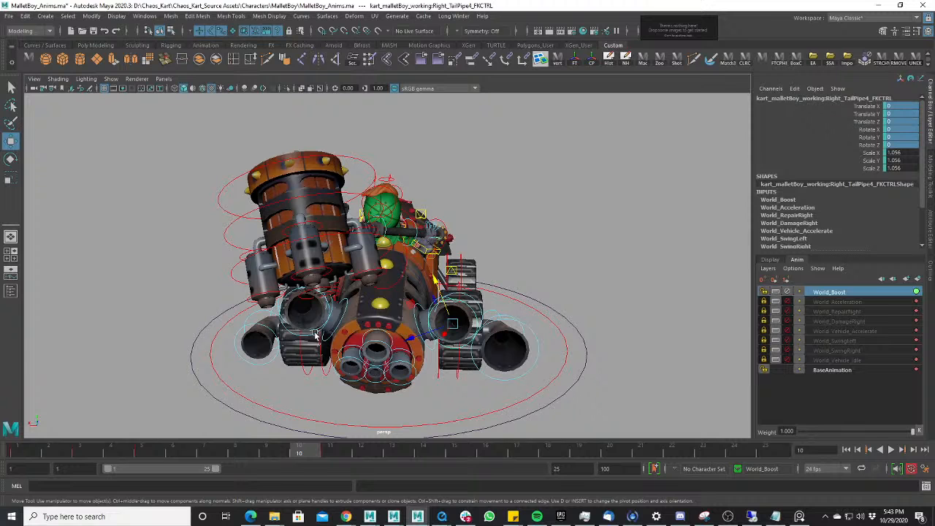
key("alt+v")
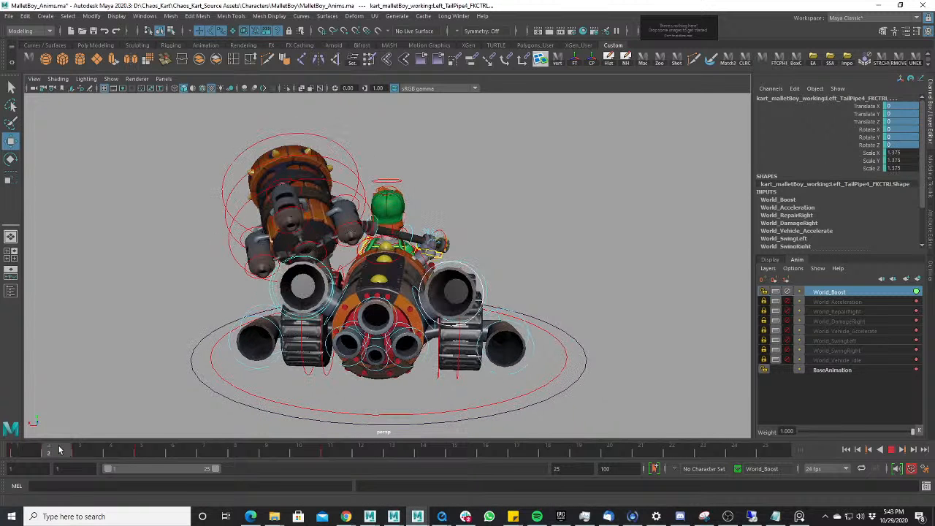
key("e")
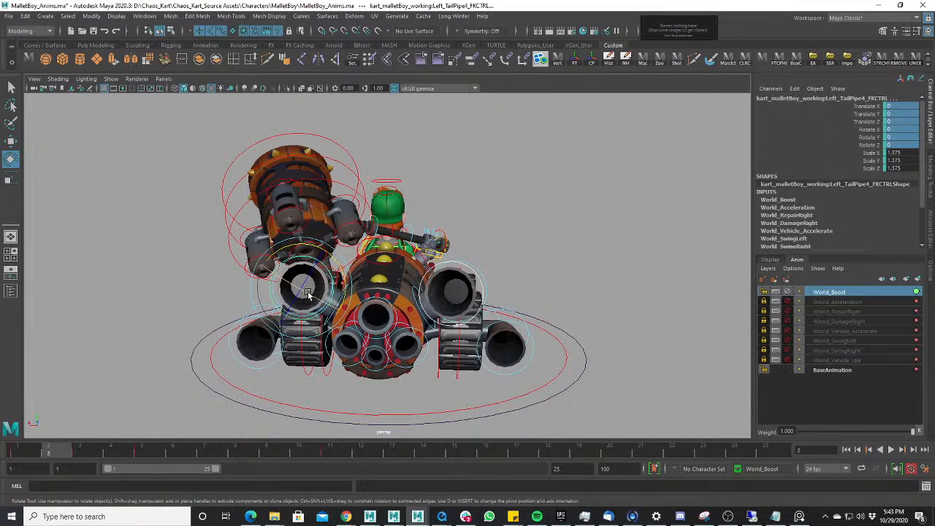
key("r")
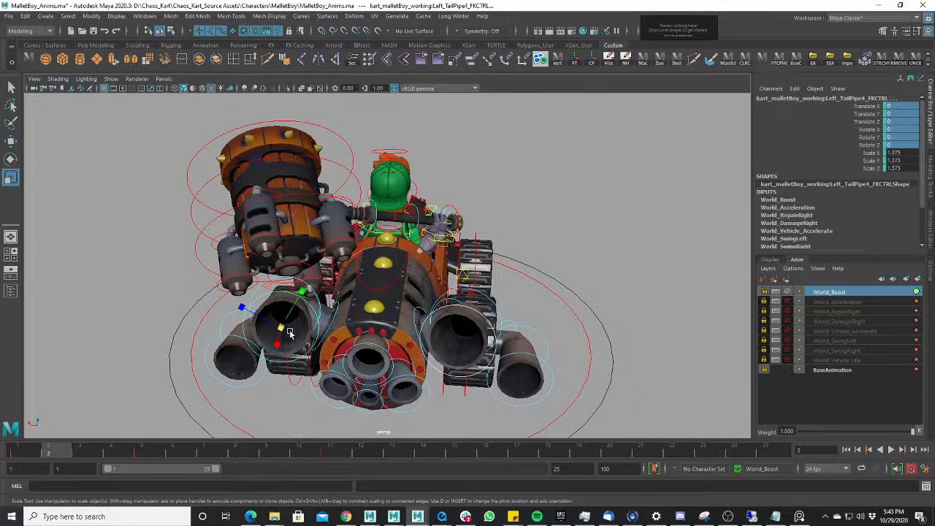
left_click_drag(282, 330, 252, 341)
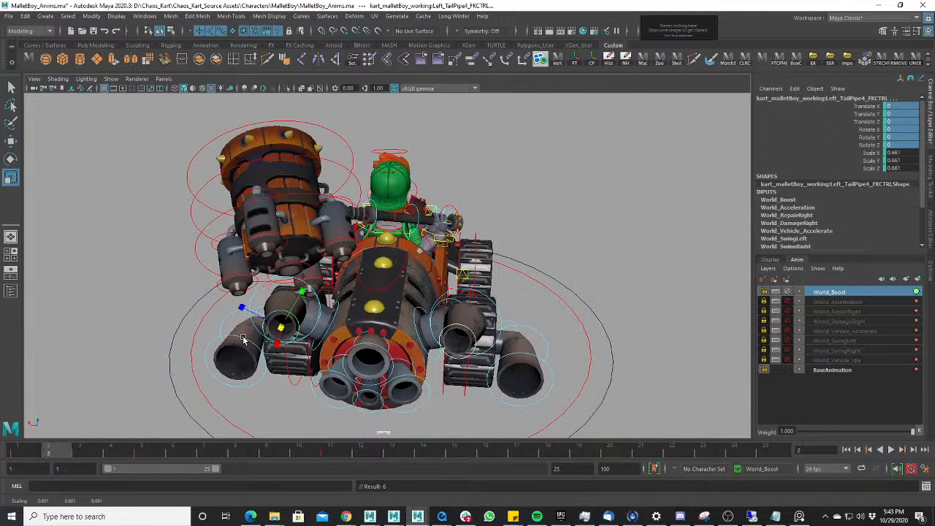
- Scale the Right_UpperTailpipe3 FK control and its left counterpart to about 0.675 at frame 2 and play back the squeeze before the flare
left_click(243, 338)
middle_click_drag(537, 356, 514, 385)
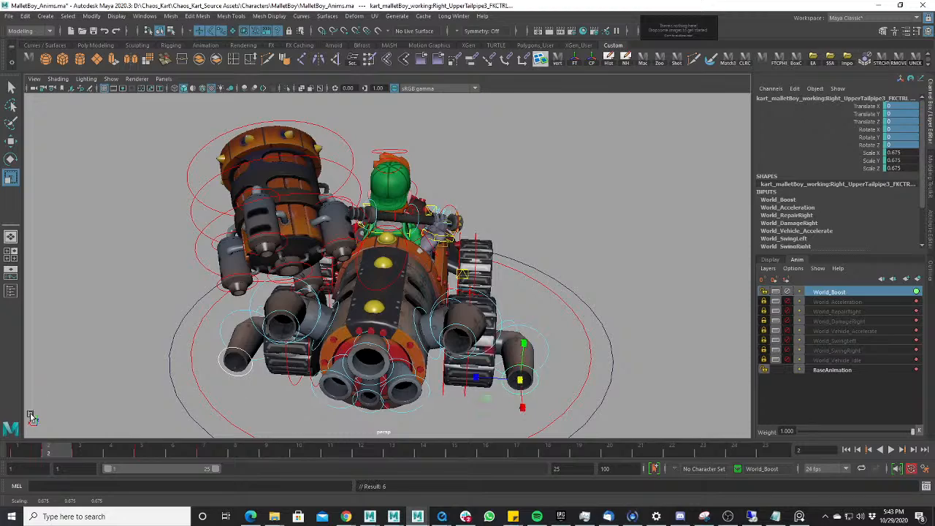
left_click_drag(37, 452, 143, 473)
left_click_drag(233, 463, 27, 497)
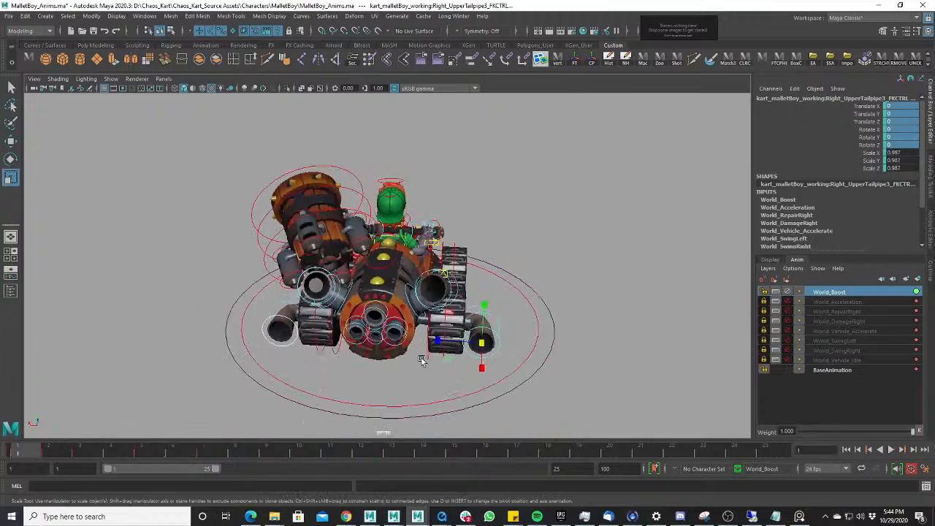
key("alt+v")
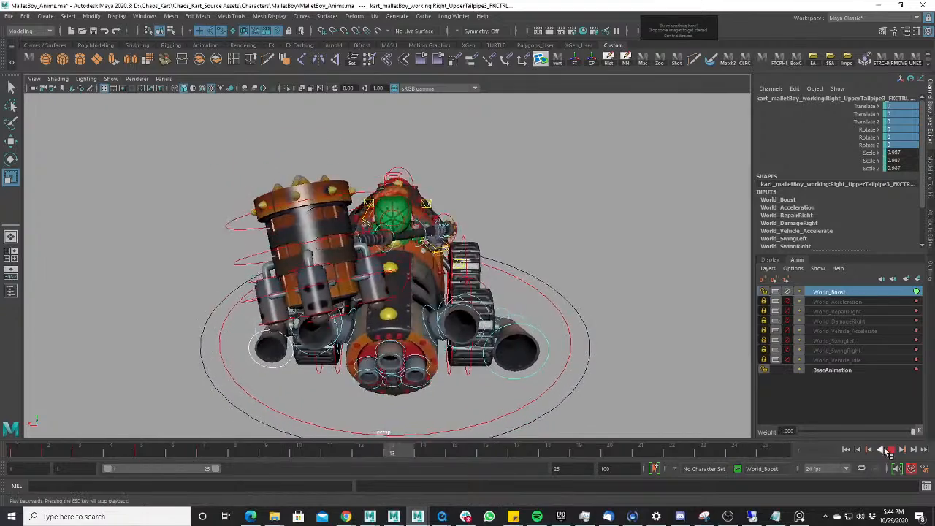
- Retime the UpperTailpipe3 flare key to frame 3 and the TailPipe4 flare key to frame 4, and play back the boost
key("Escape")
left_click_drag(29, 449, 77, 459)
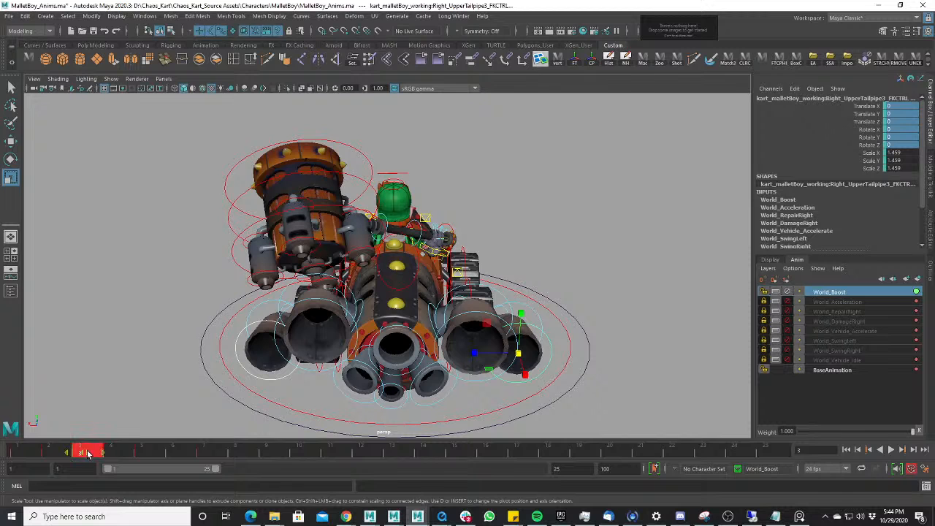
left_click_drag(129, 461, 95, 452)
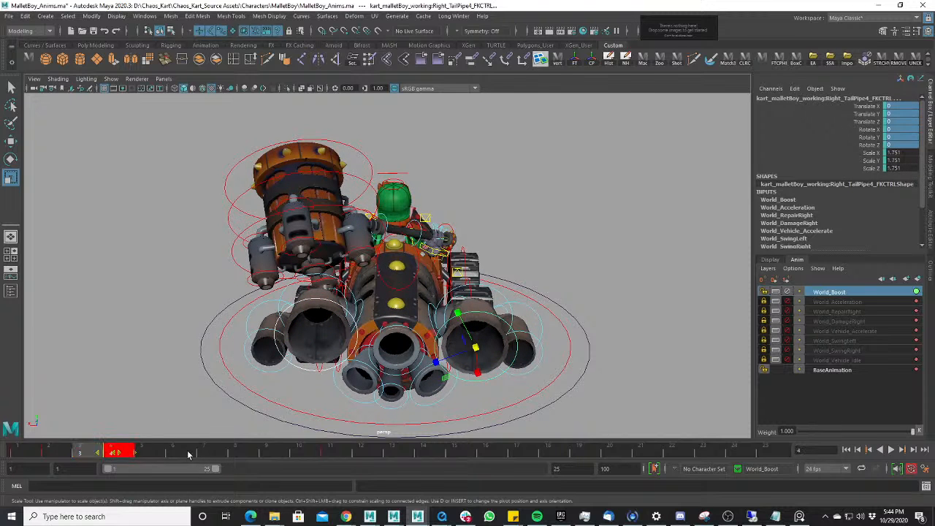
key("alt+v")
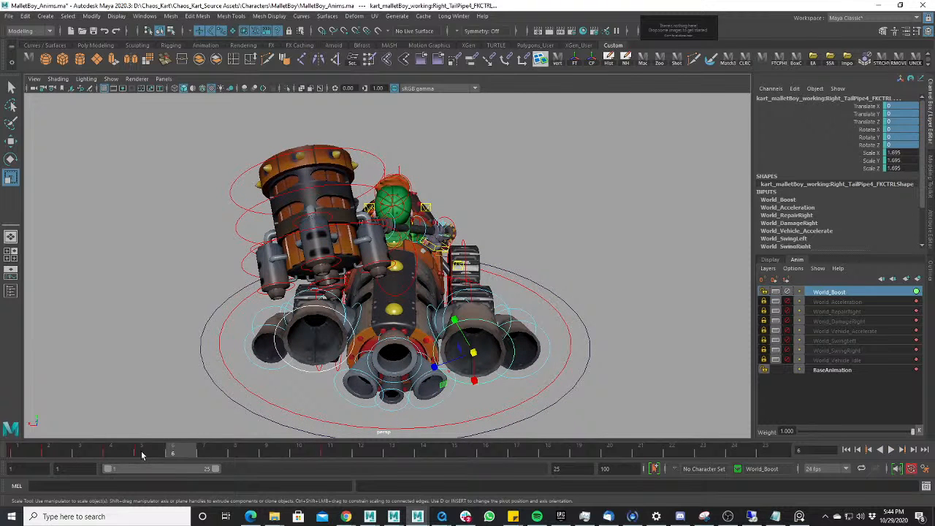
- Scrub from frame 5 to 9 and play back the animation to examine how the TailPipe4 flare settles
left_click(143, 454)
left_click_drag(157, 454, 271, 449)
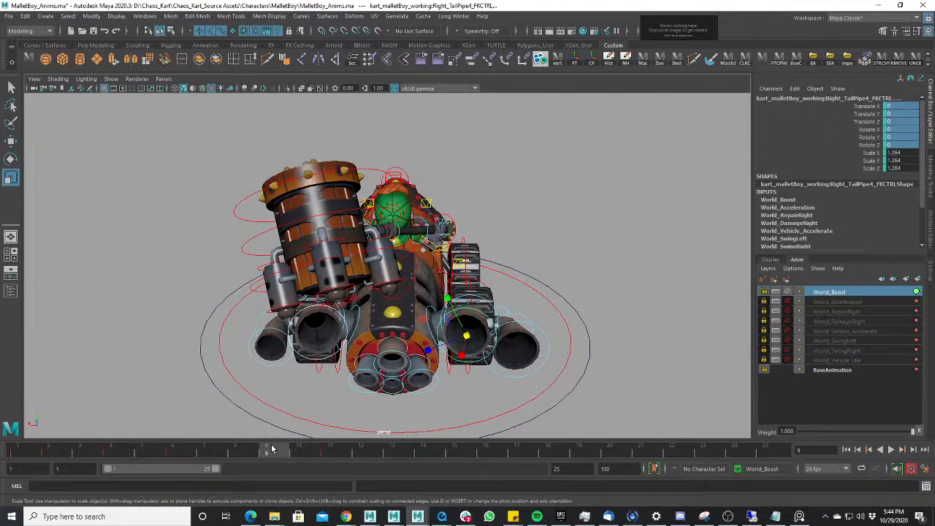
left_click(120, 455)
key("alt+v")
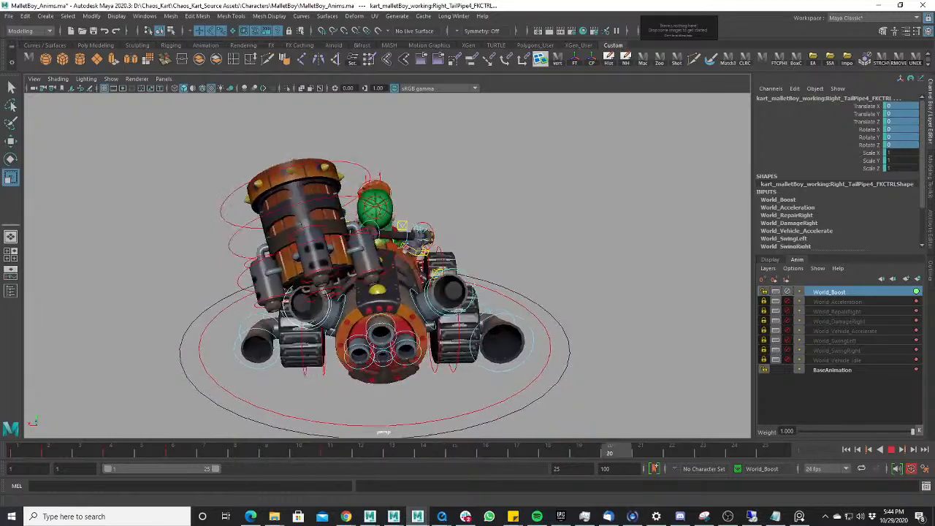
left_click(892, 448)
- Play back the boost for the Right_UpperTailpipe3 FK control and shift its flare key to frame 6
left_click(501, 336)
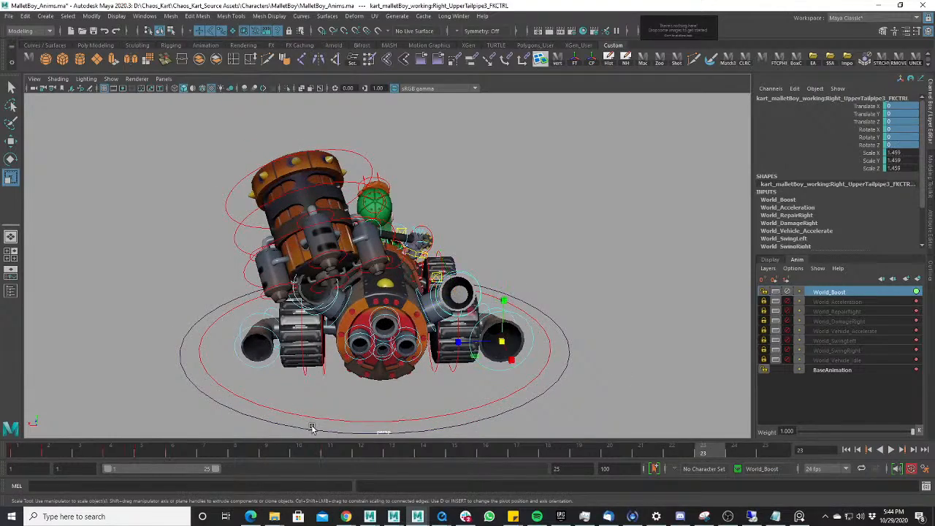
left_click(35, 455)
key("alt+v")
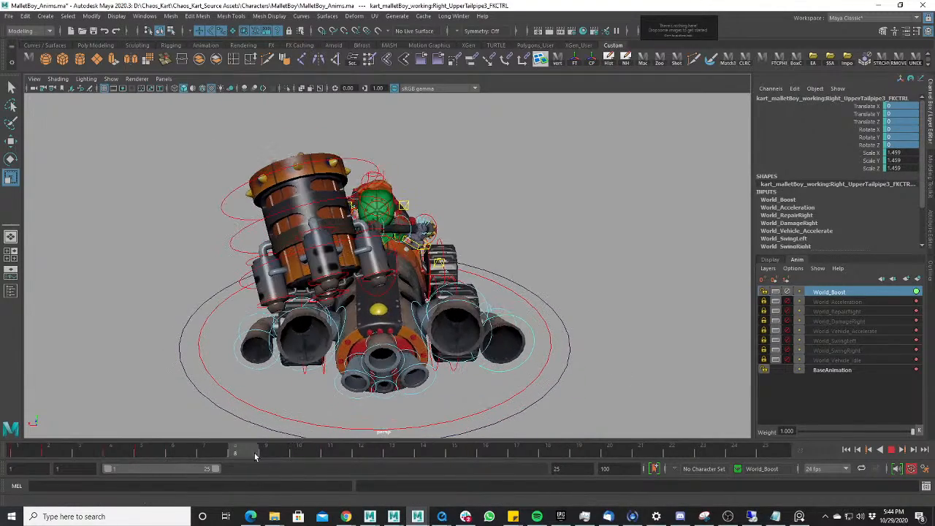
left_click_drag(149, 454, 173, 457, "shift")
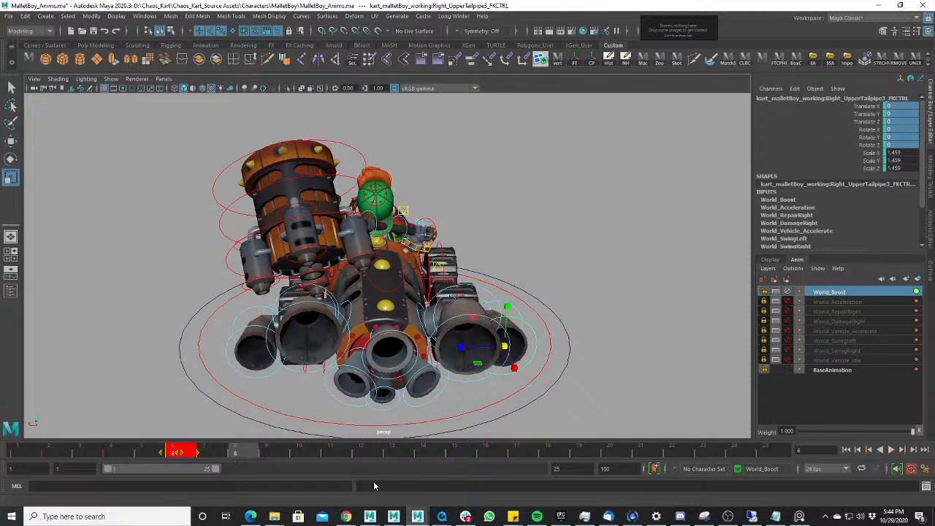
left_click(361, 455)
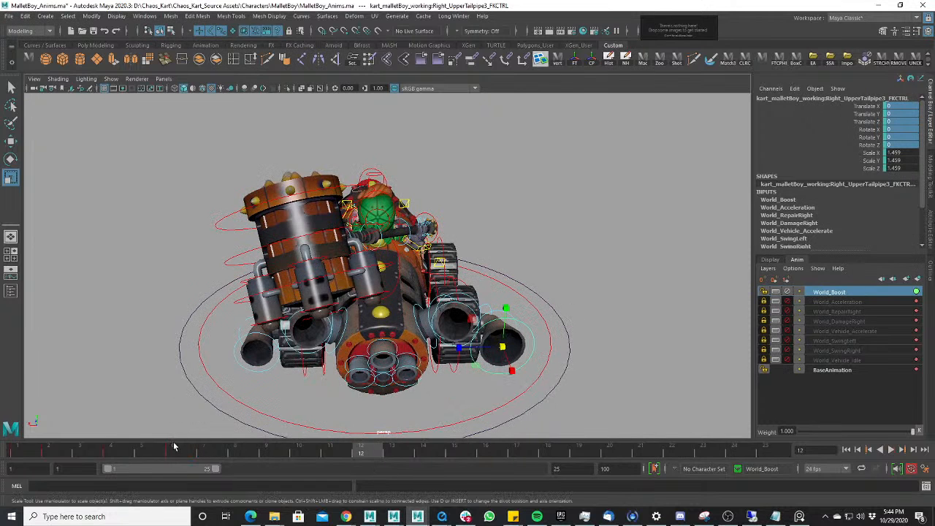
- Set Scale X, Y and Z of the Right_UpperTailpipe3 FK control to 1 at frame 6 and play back the result
left_click(174, 447)
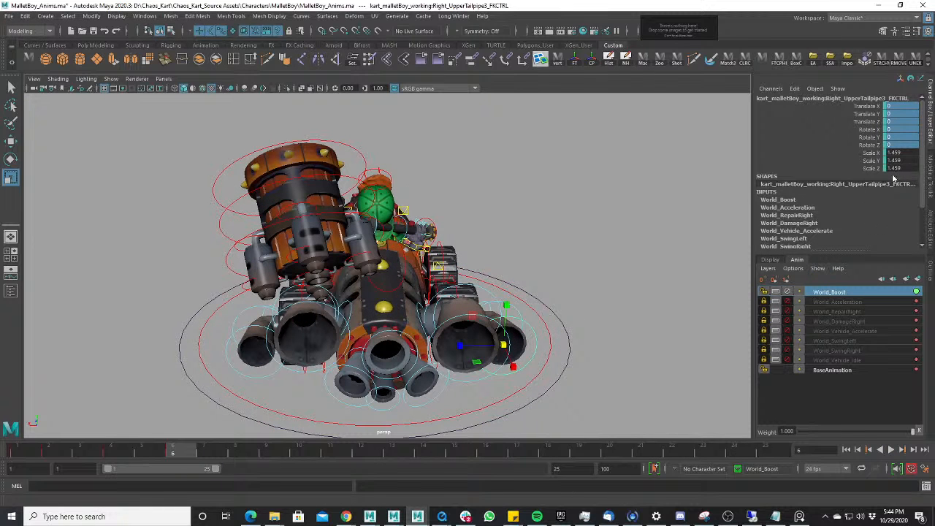
left_click_drag(895, 169, 906, 151)
type("1")
key("Return")
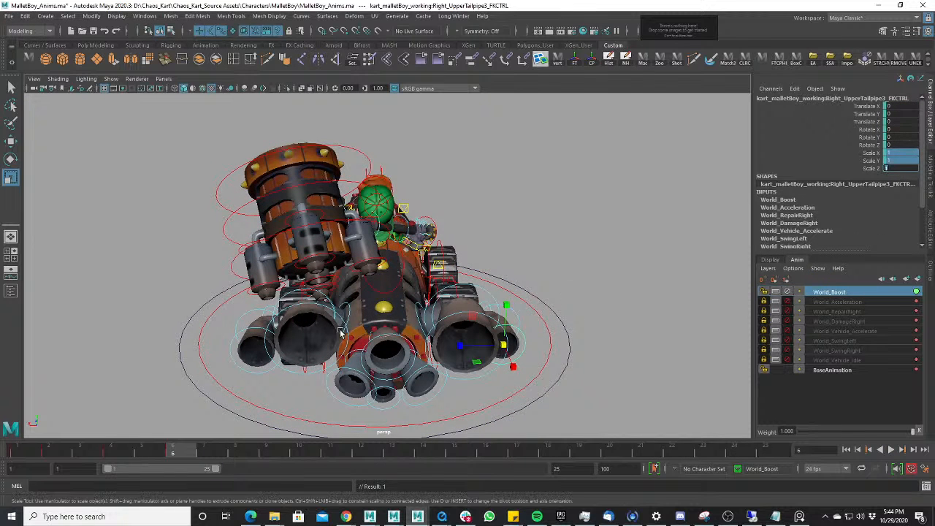
key("alt+v")
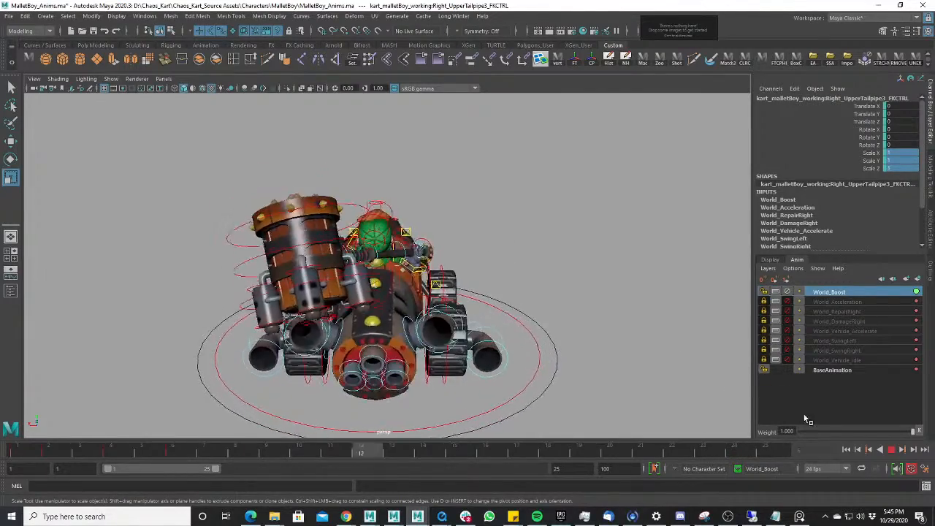
left_click(892, 451)
- Move the Lower_RearTailpipe2 return key to frame 13, retime the Right_RearTailpipe2 return key too, and play back the staggered settle
scroll(381, 320, "up", 5)
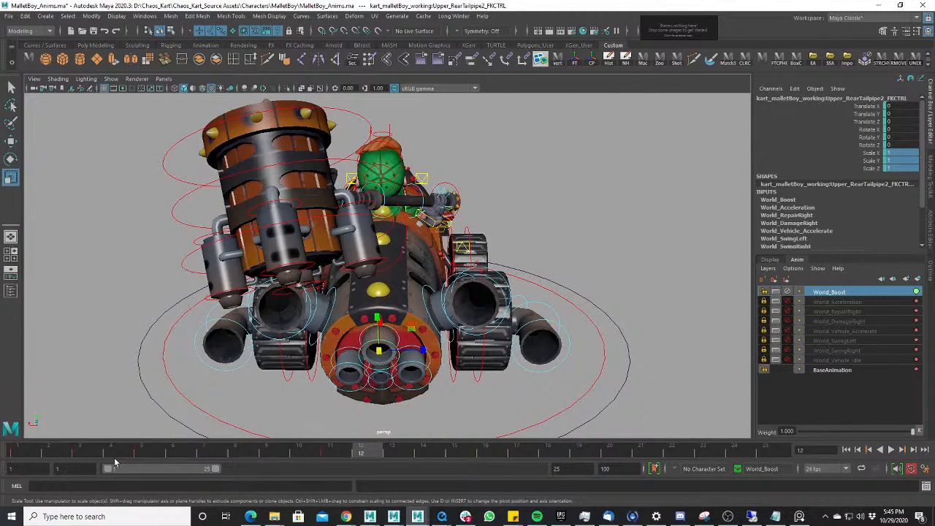
left_click(65, 457)
left_click_drag(80, 454, 276, 471)
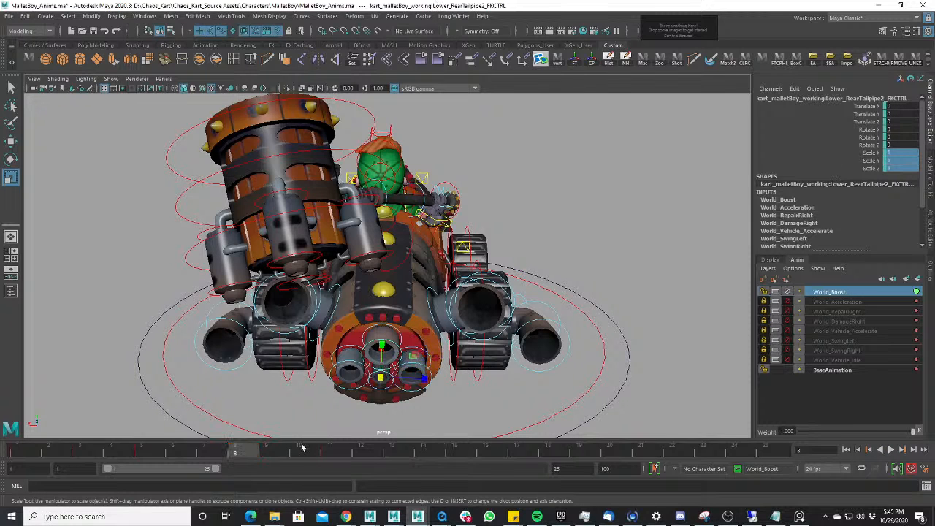
left_click_drag(334, 454, 389, 456)
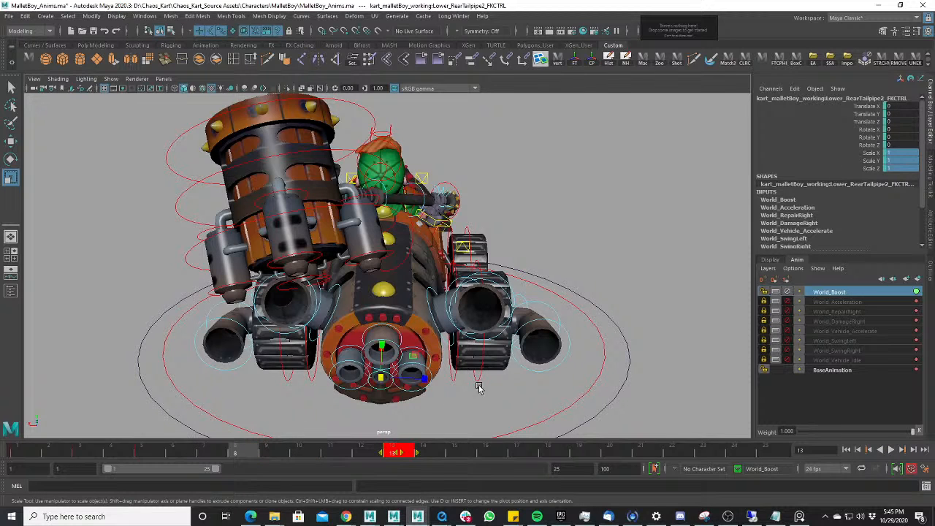
left_click(428, 369)
left_click_drag(358, 456, 387, 458, "shift")
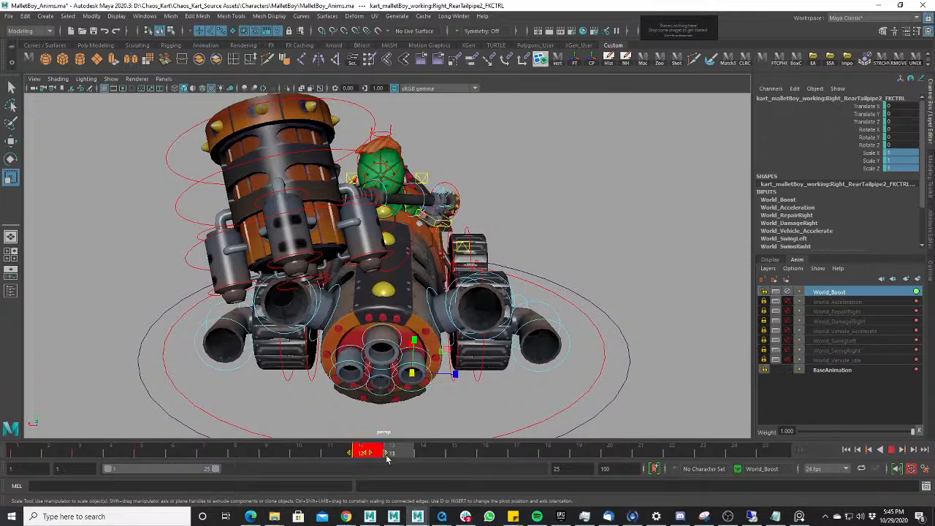
key("alt+v")
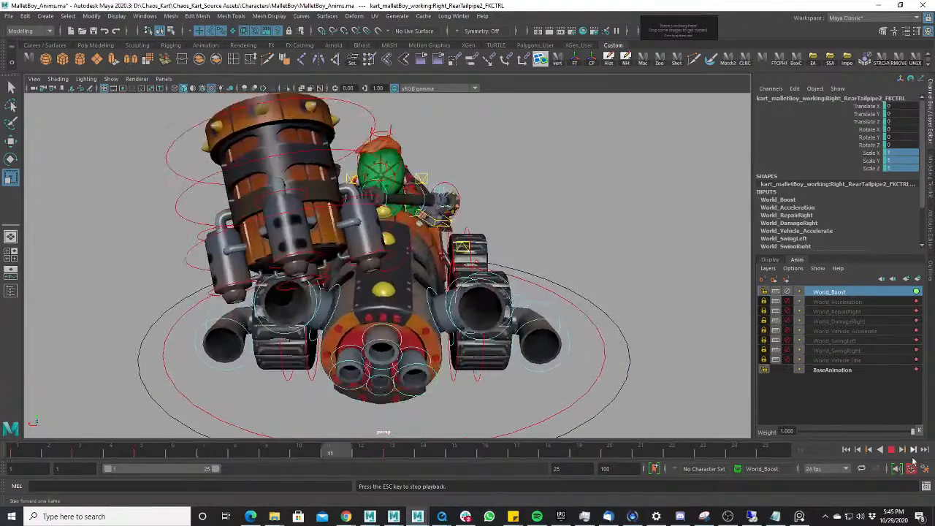
left_click(891, 449)
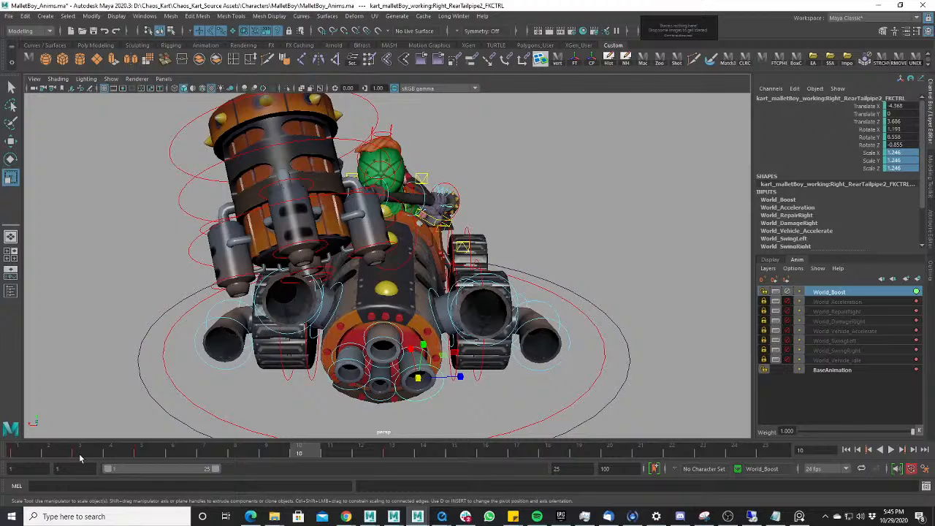
- Scale the upper, lower, left and right RearTailpipe2 FK controls together to about 0.633 at frame 2
left_click_drag(80, 454, 175, 453)
left_click(400, 367)
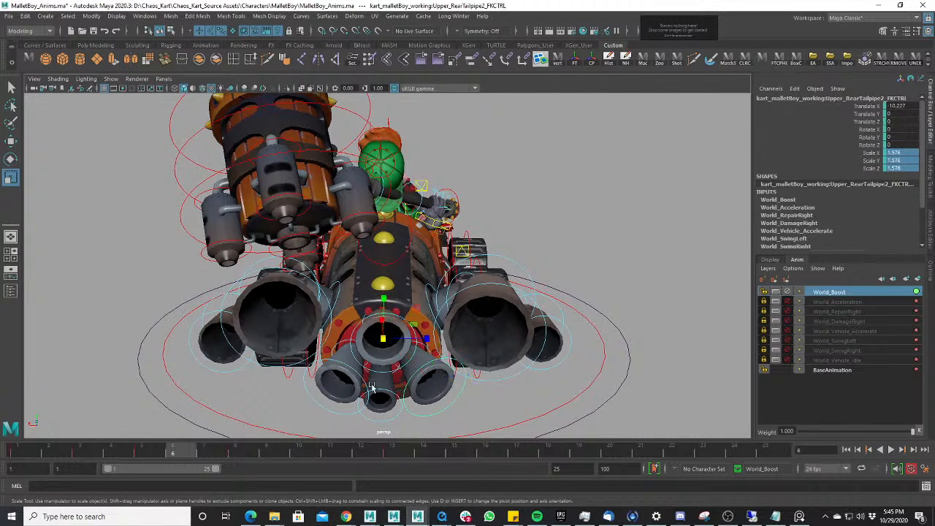
left_click(369, 385)
left_click(420, 375)
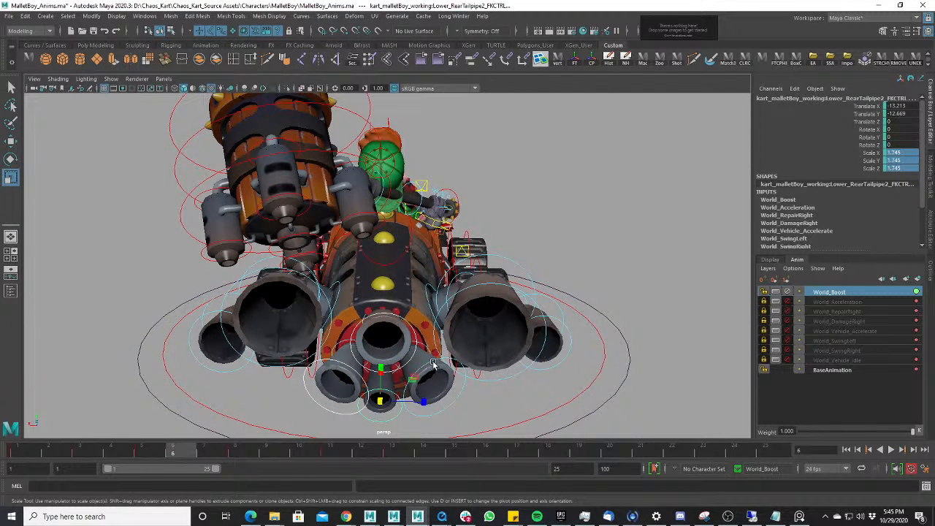
left_click(433, 364)
left_click_drag(29, 458, 80, 454)
left_click(49, 453)
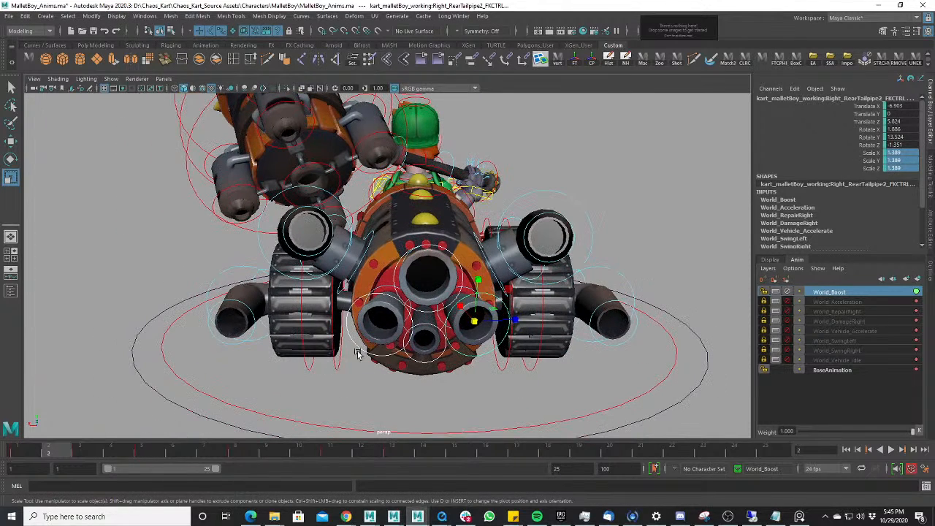
left_click_drag(470, 327, 435, 342)
- Move the four shrunken rear tailpipes closer together at frame 2, with Translate Y about 2.627 on the lower and -8.424 on the upper
left_click(433, 341)
key("w")
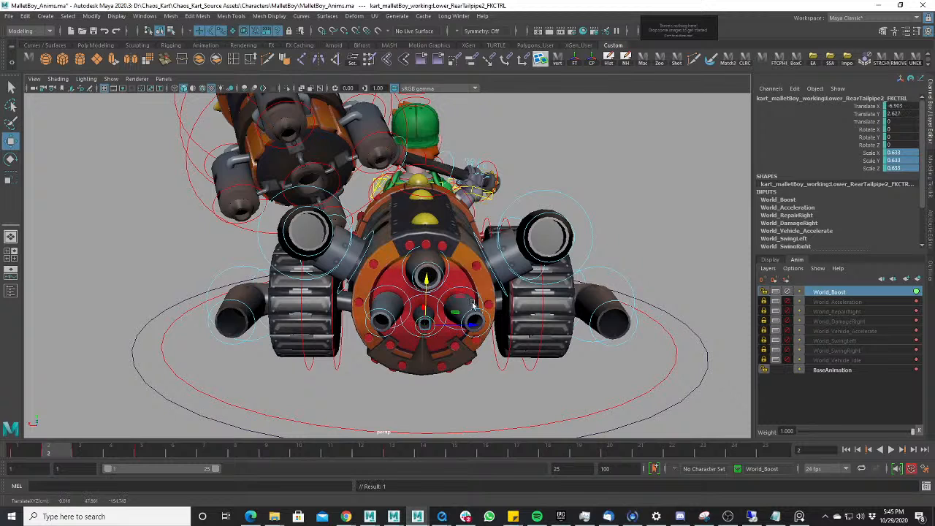
left_click(473, 322)
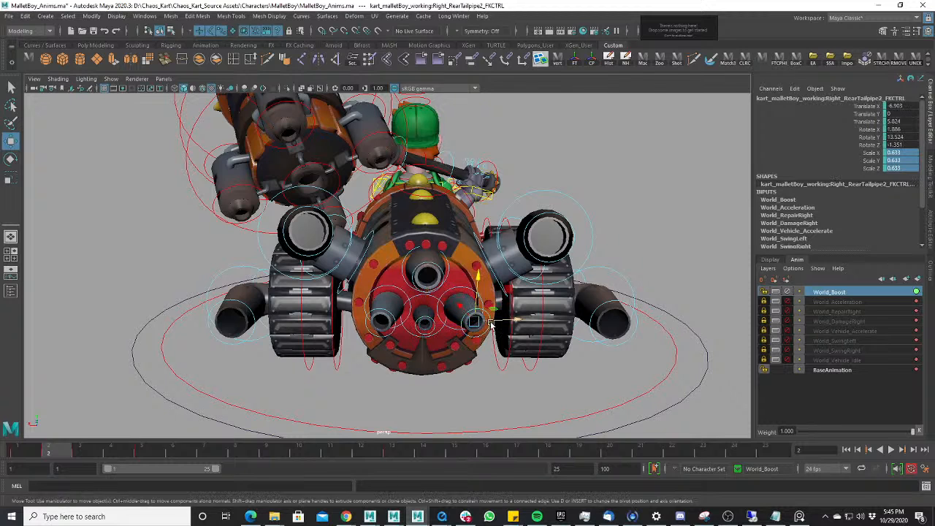
left_click(385, 318)
left_click_drag(406, 321, 423, 318)
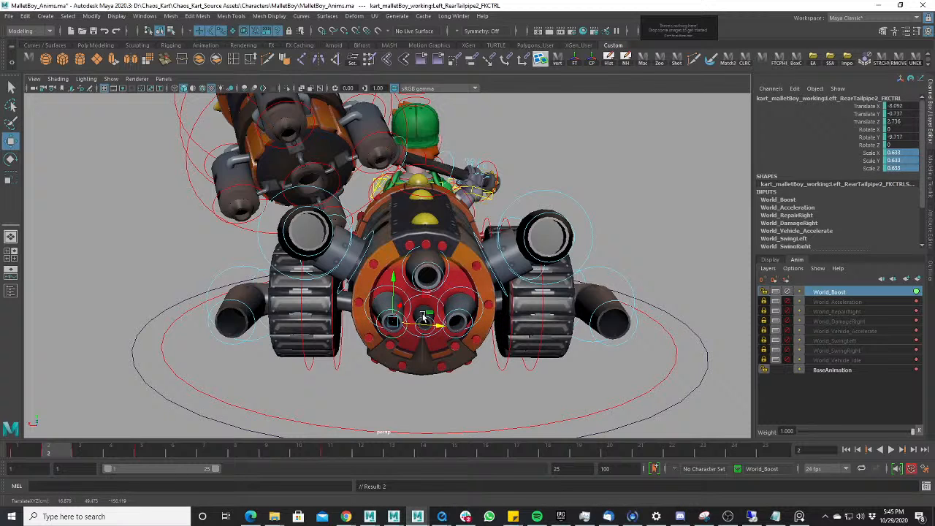
left_click(442, 278)
left_click(431, 247)
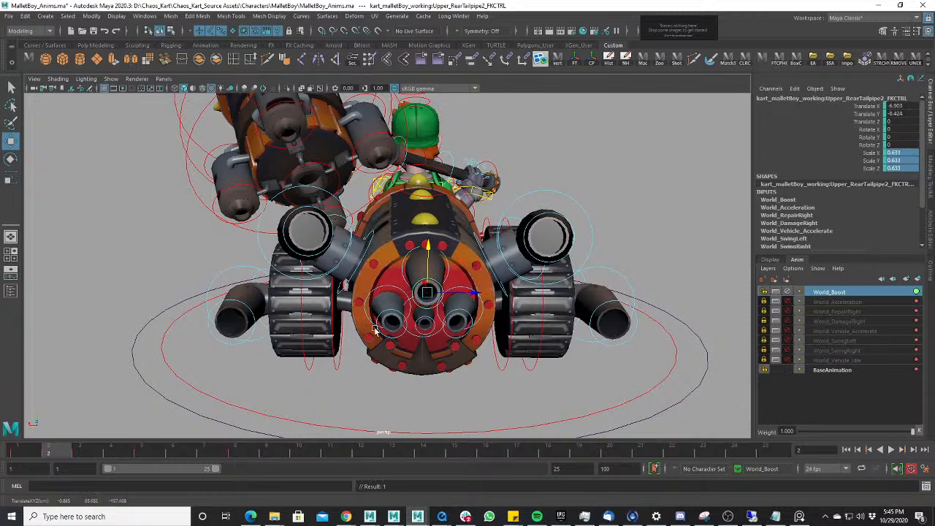
- Scale the four RearTailpipe2 FK controls up to about 1.989 at the flare peak and play back the squeeze and flare
left_click_drag(69, 453, 234, 452)
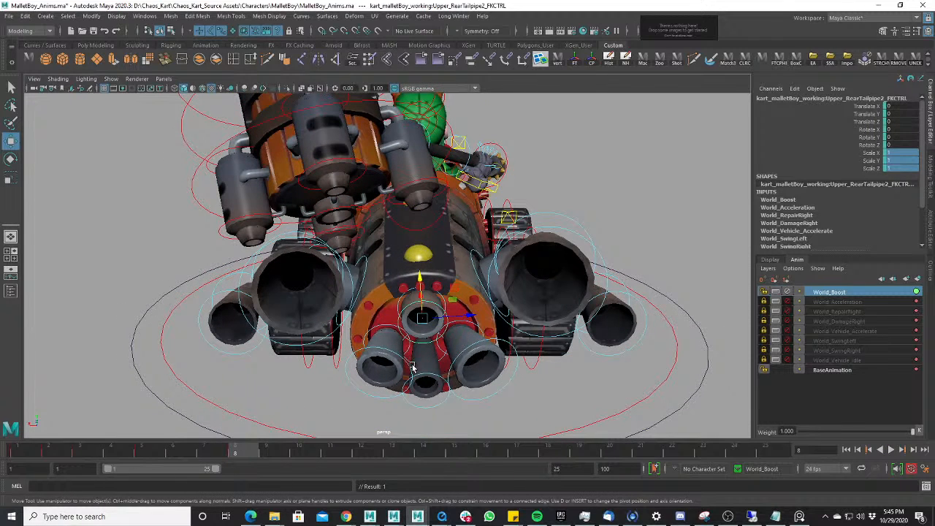
left_click(412, 368)
left_click(441, 378)
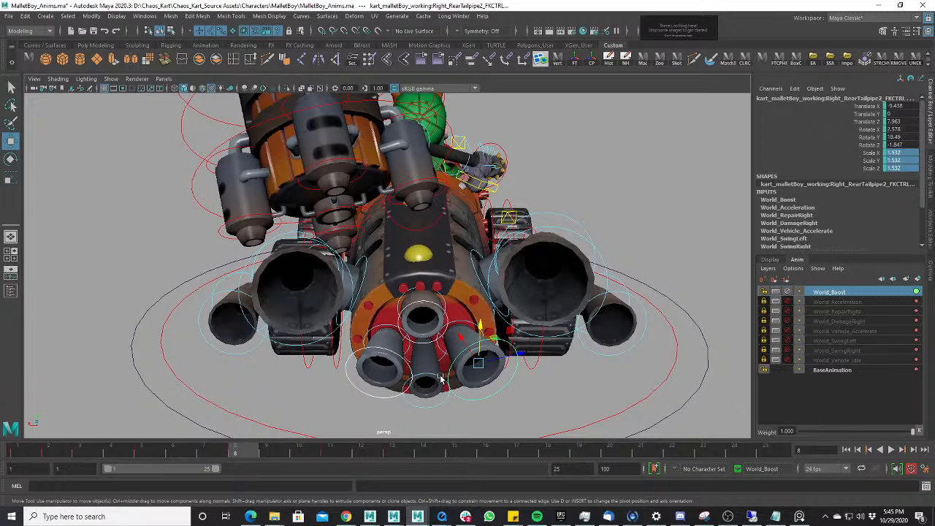
left_click(426, 382)
left_click_drag(104, 453, 132, 457, "shift")
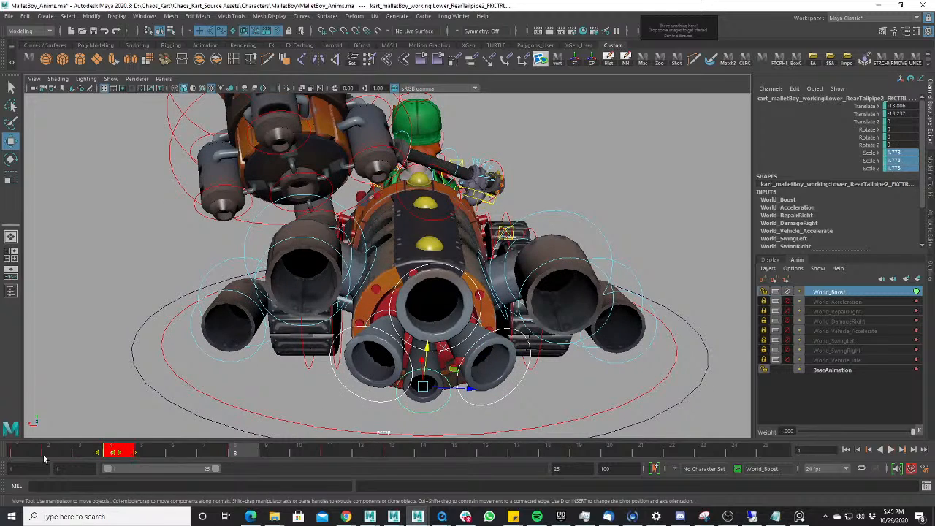
left_click_drag(33, 457, 142, 457)
key("r")
left_click_drag(422, 378, 382, 413)
key("alt+v")
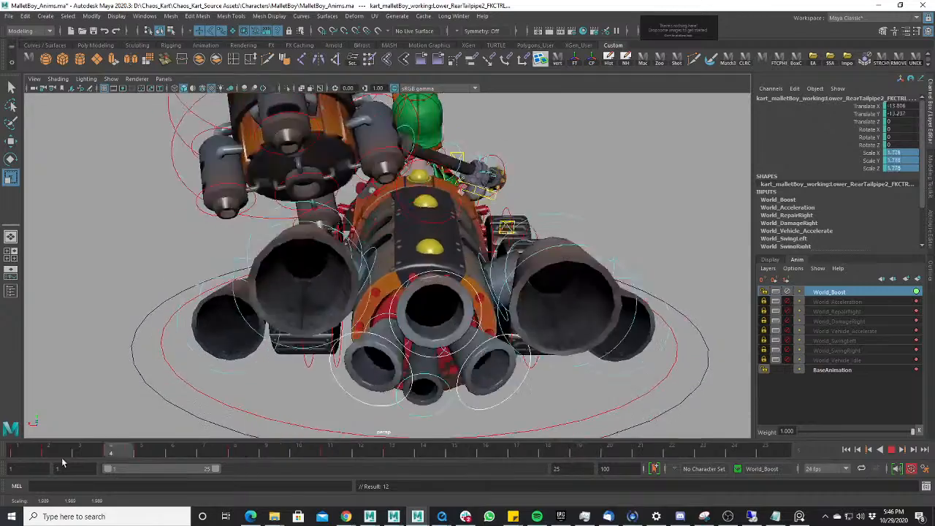
key("alt+v")
key("alt+v")
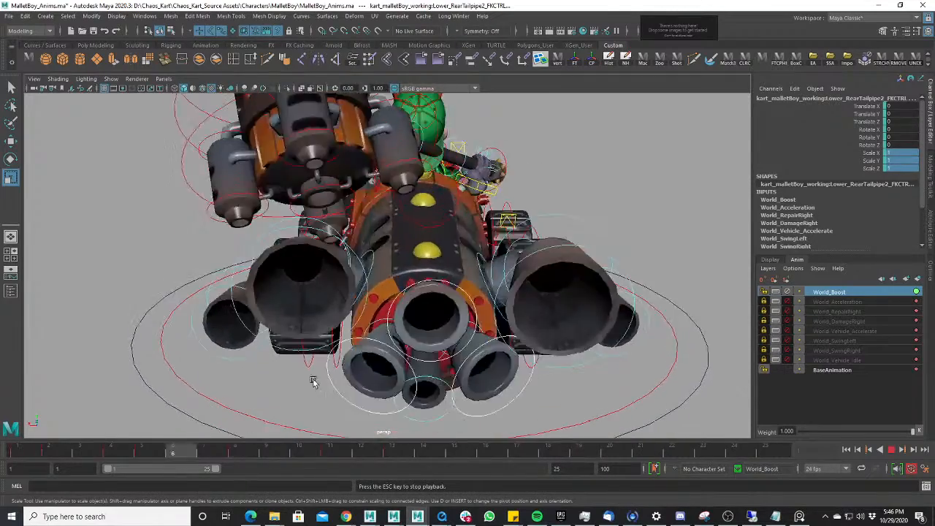
key("alt+v")
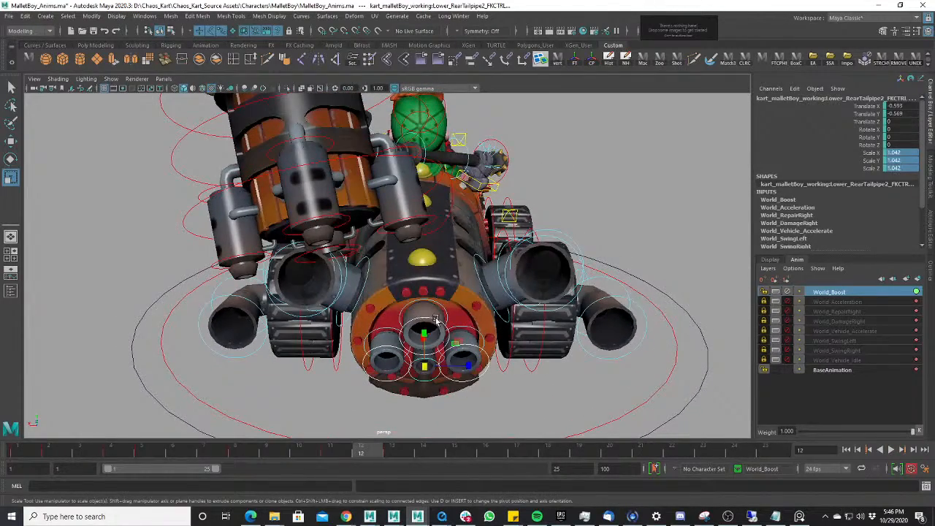
- Stagger the flare keys of the upper, lower and side rear tailpipe controls around frames 2 to 5 and play back the timing
mouse_move(84, 455)
left_mouse_down("shift")
mouse_move(138, 462)
mouse_move(98, 462)
left_mouse_up("shift")
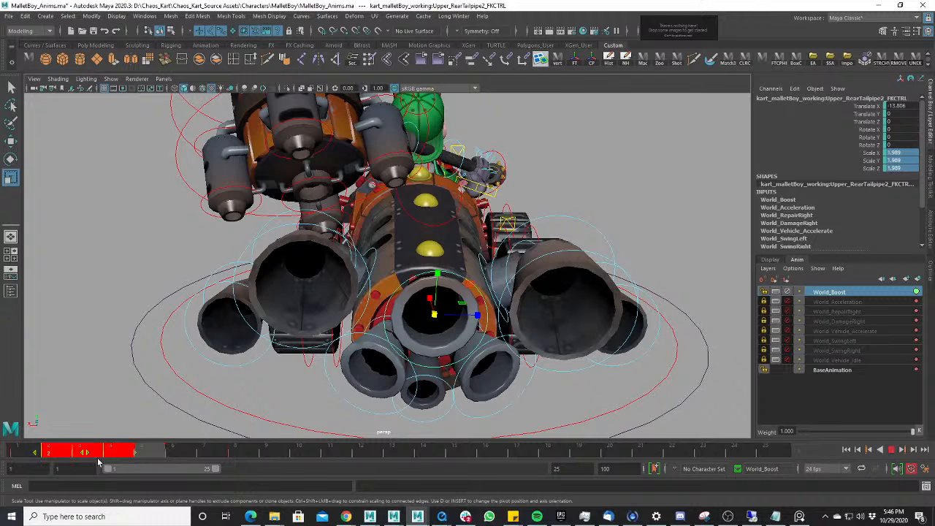
left_click(437, 379)
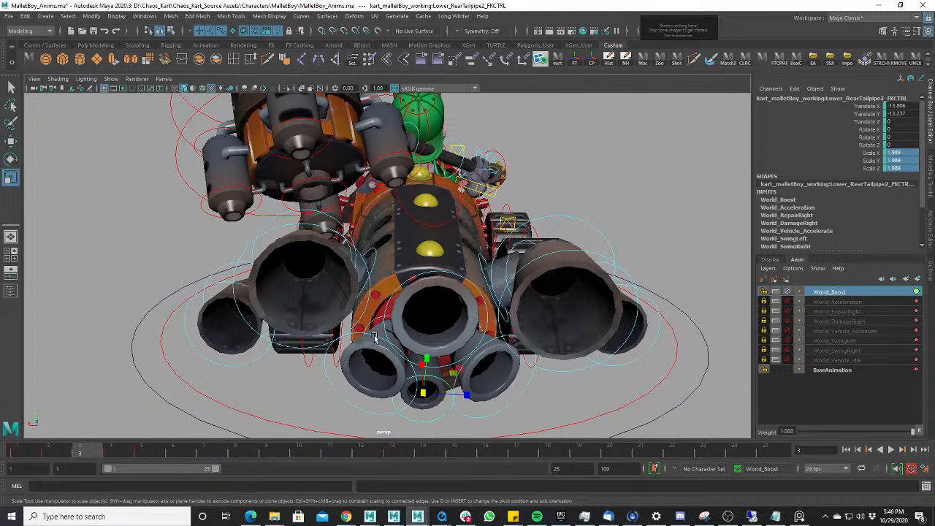
left_click_drag(95, 458, 150, 459, "shift")
left_click(469, 356)
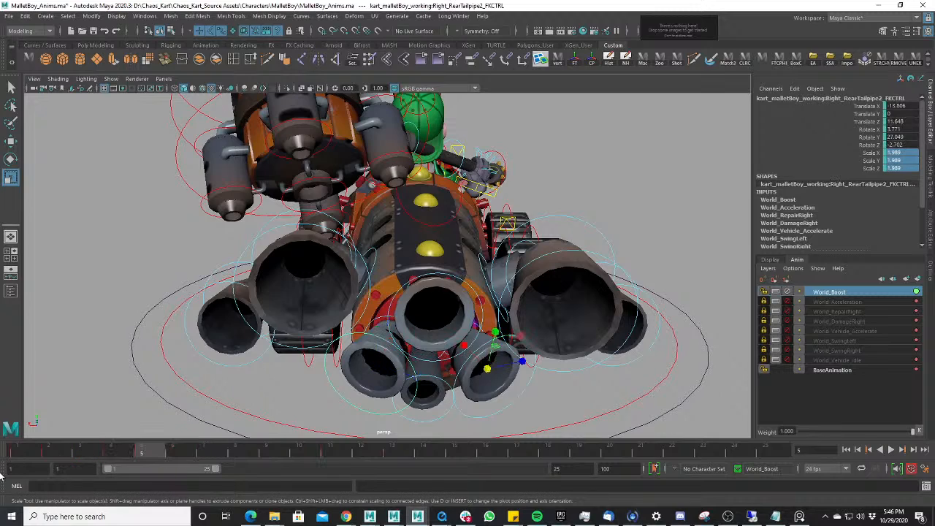
left_click_drag(30, 450, 110, 452)
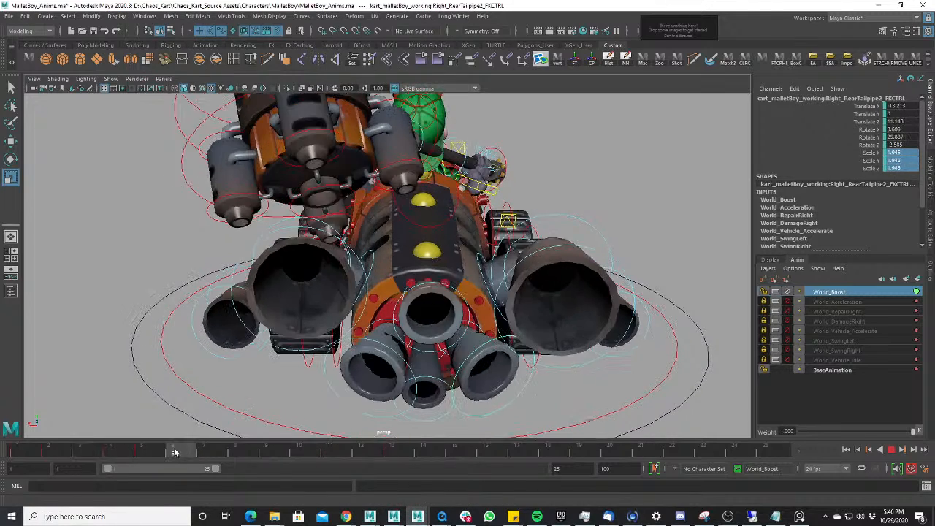
- Shift the Right_TailPipe4 squeeze and flare keys one frame later, to frames 3 through 7, and play back the timing
key("Escape")
key("alt+v")
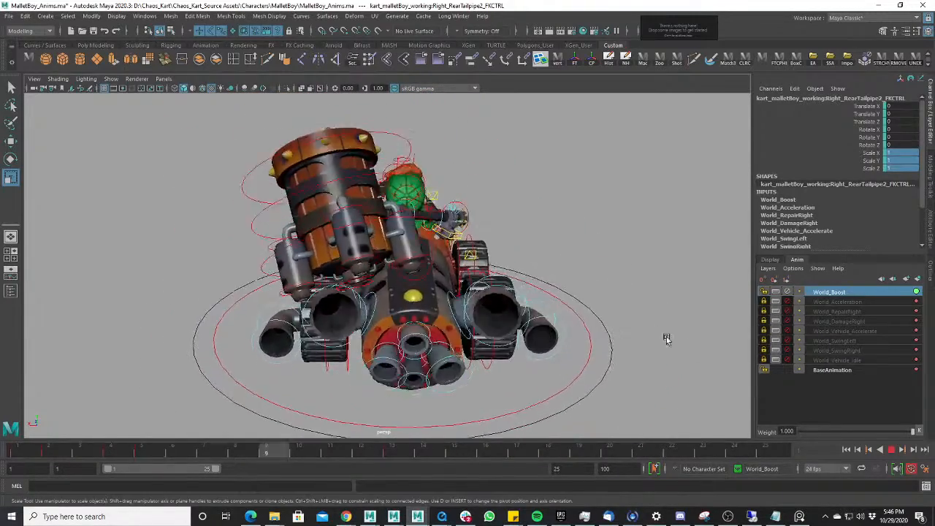
key("alt+v")
left_click_drag(707, 364, 134, 400, "alt")
left_click_drag(35, 451, 296, 447, "shift")
left_click_drag(41, 453, 317, 453, "shift")
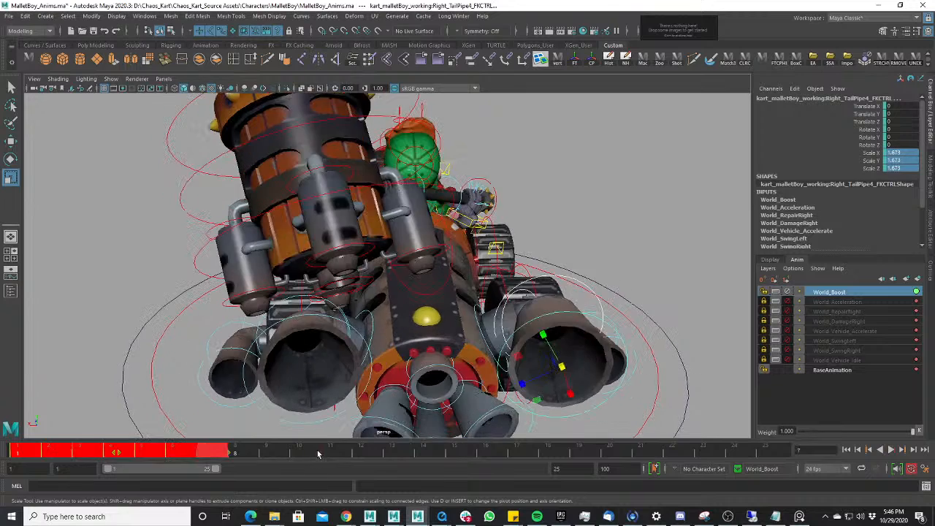
left_click_drag(71, 452, 180, 452, "shift")
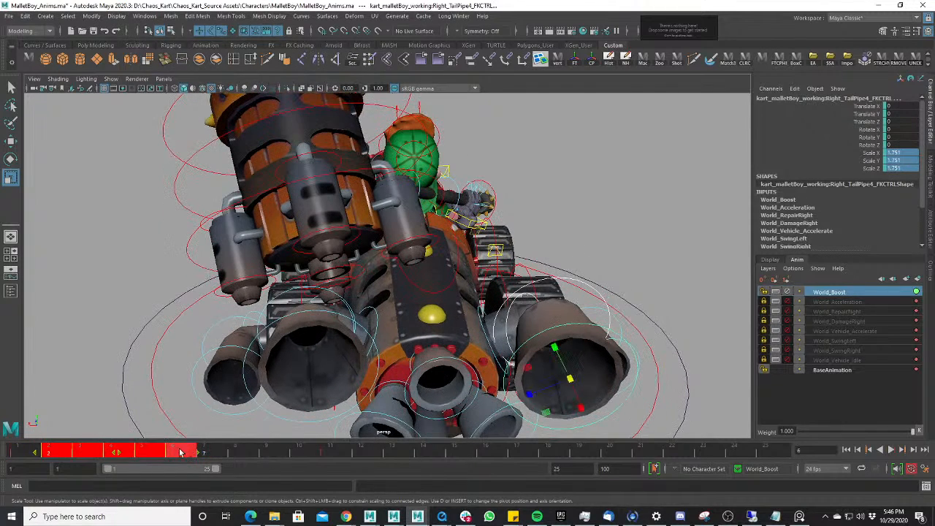
left_click_drag(119, 453, 139, 459)
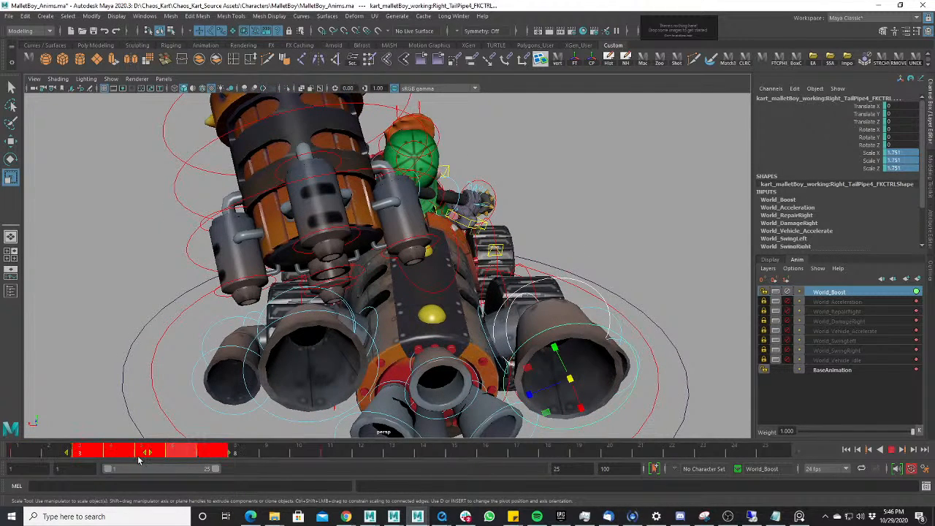
left_click_drag(330, 457, 119, 454)
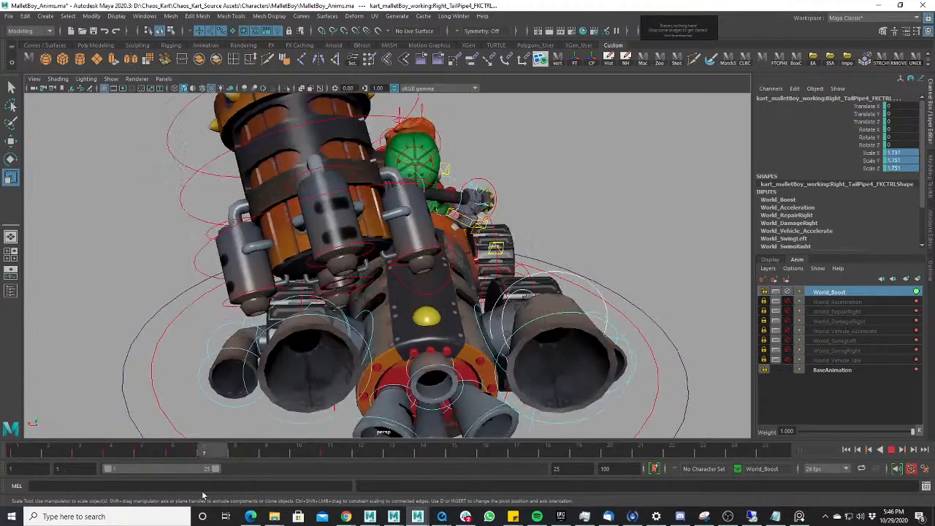
left_click_drag(101, 476, 22, 474)
key("alt+v")
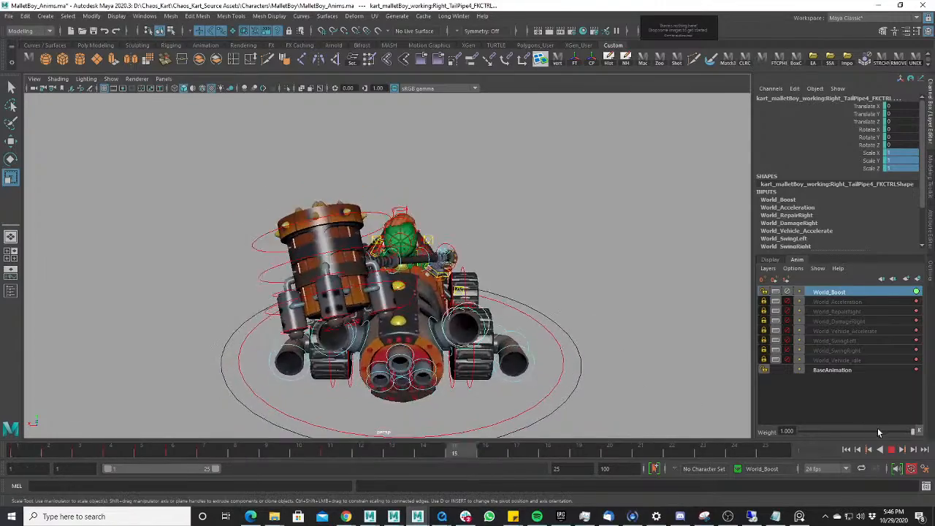
left_click(891, 450)
- Shift the Left_TailPipe3 squeeze and flare keys one frame earlier, to frames 2 through 5, and play back the staggered flare
scroll(365, 350, "up", 3)
left_click_drag(352, 361, 184, 311, "alt")
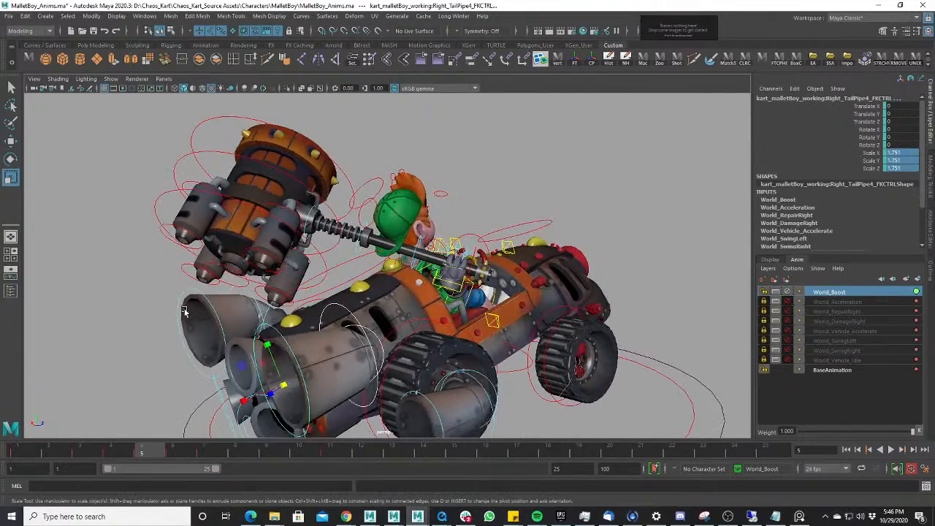
left_click(55, 451)
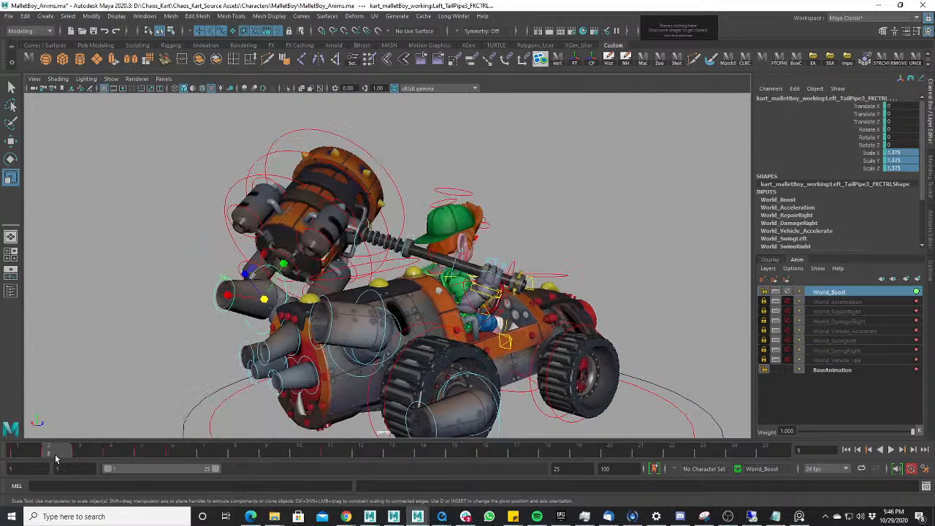
left_click_drag(68, 449, 195, 444, "shift")
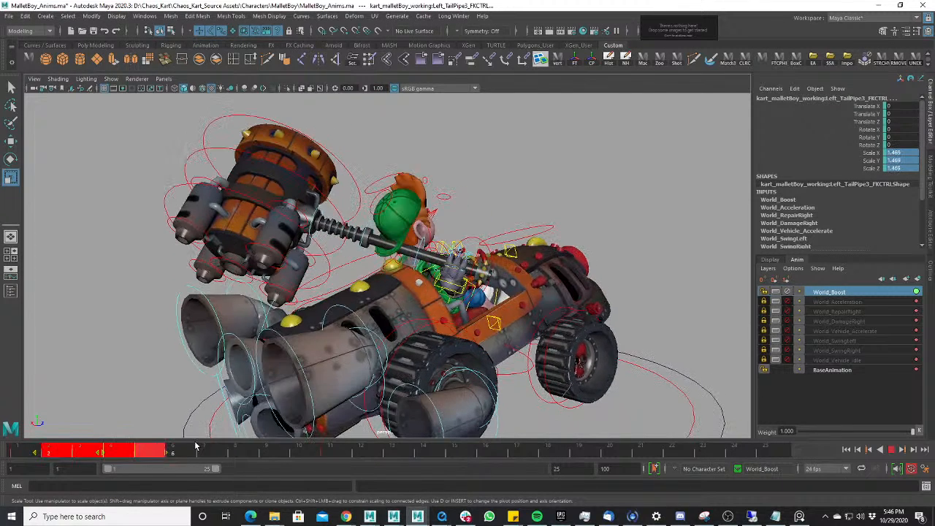
left_click(241, 453)
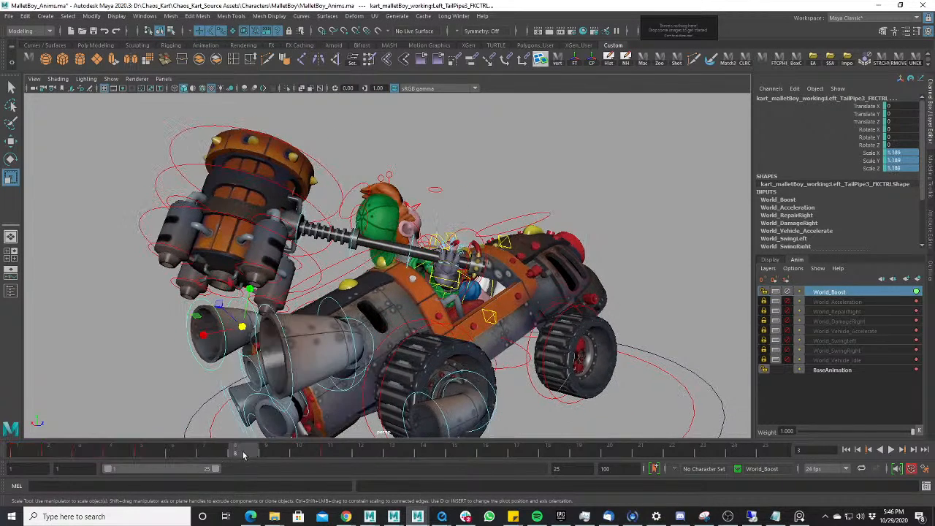
key("alt+v")
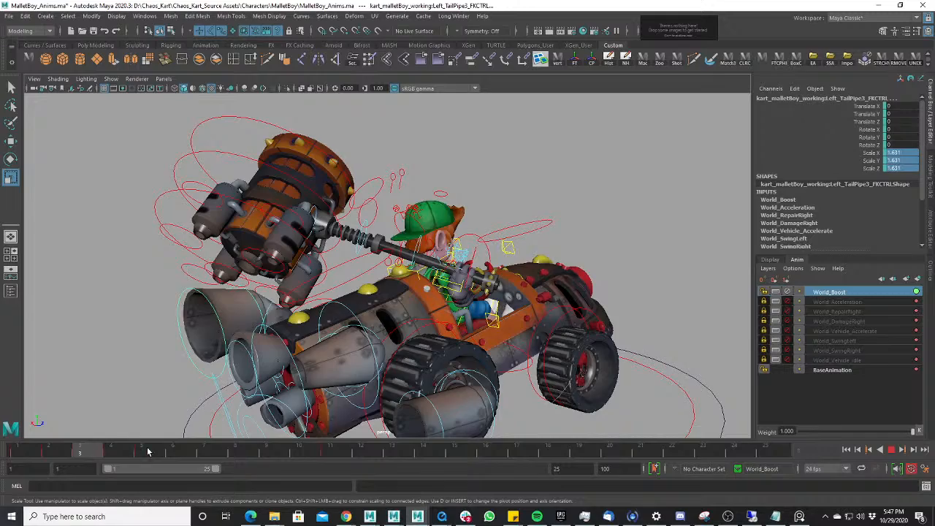
key("alt+v")
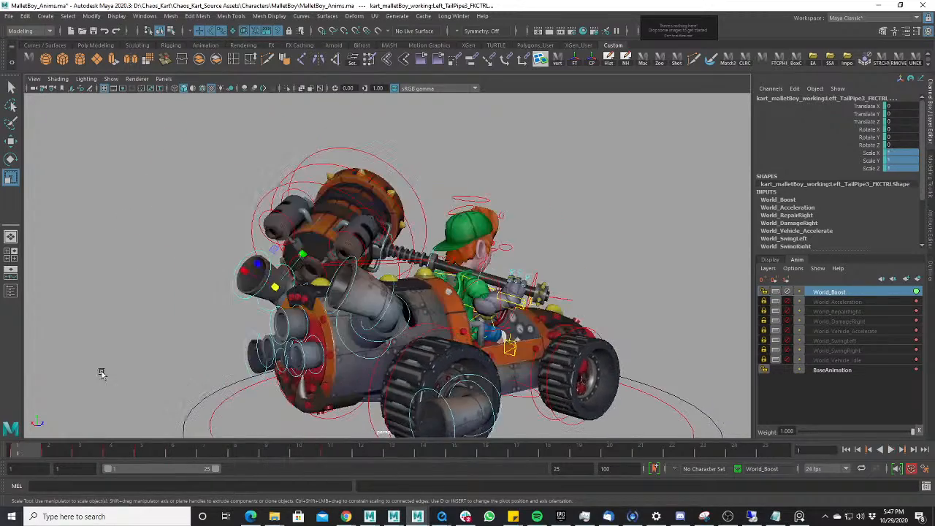
key("alt+v")
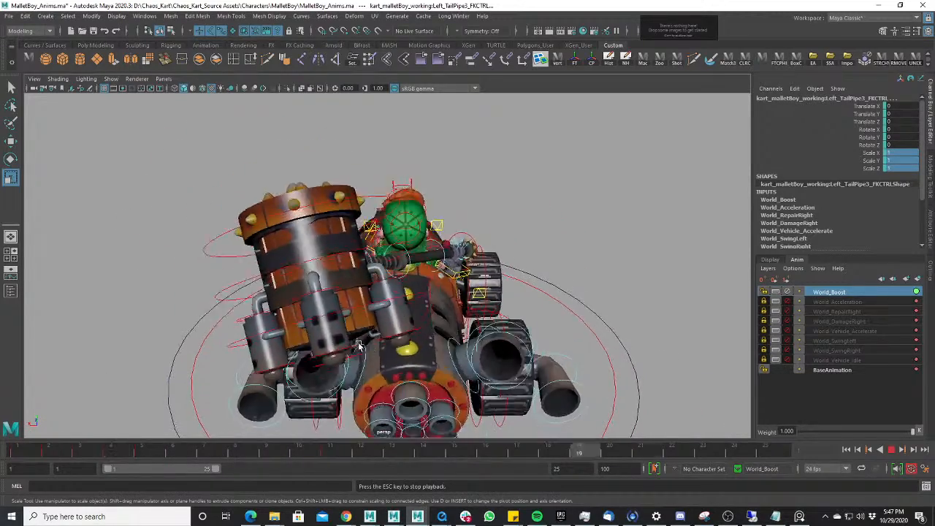
scroll(358, 346, "down", 5)
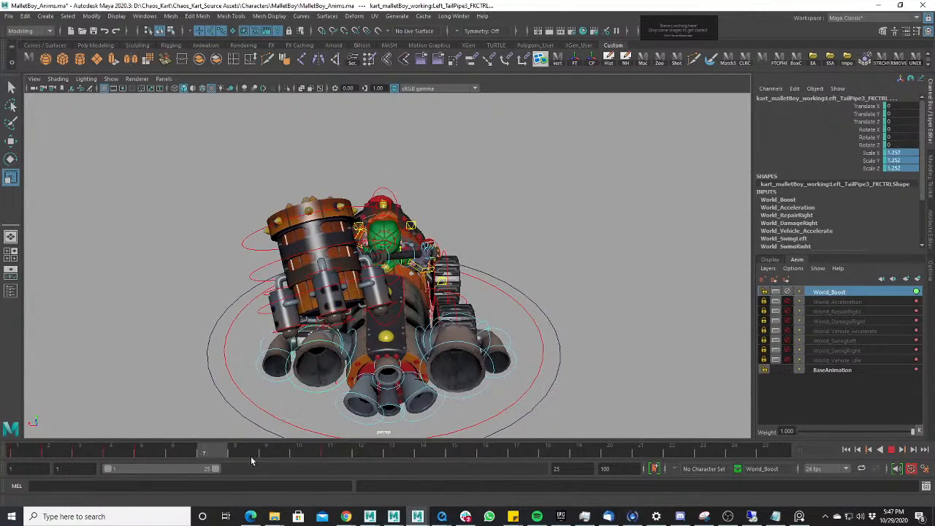
key("Escape")
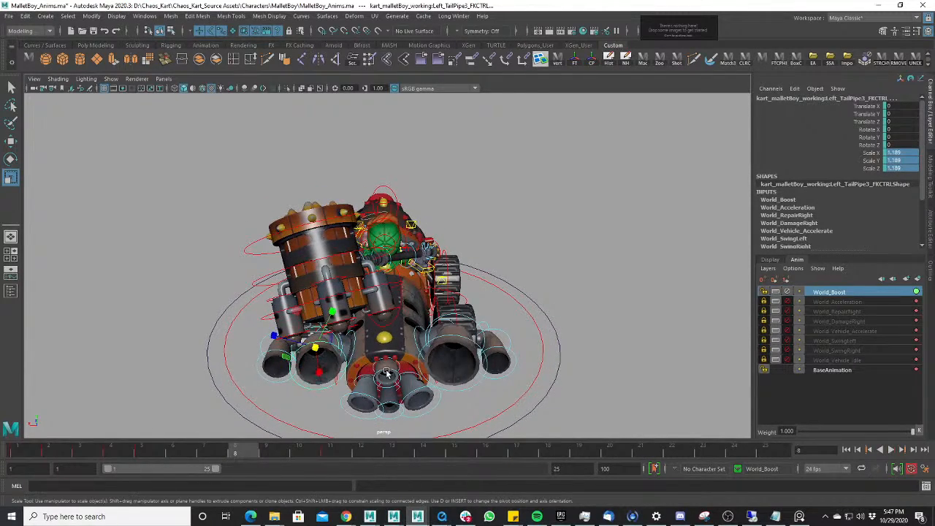
- Move the tail pipes' return-to-normal key at frame 11 to frame 9 and play back the faster recovery
left_click(330, 453)
left_click_drag(332, 453, 261, 460)
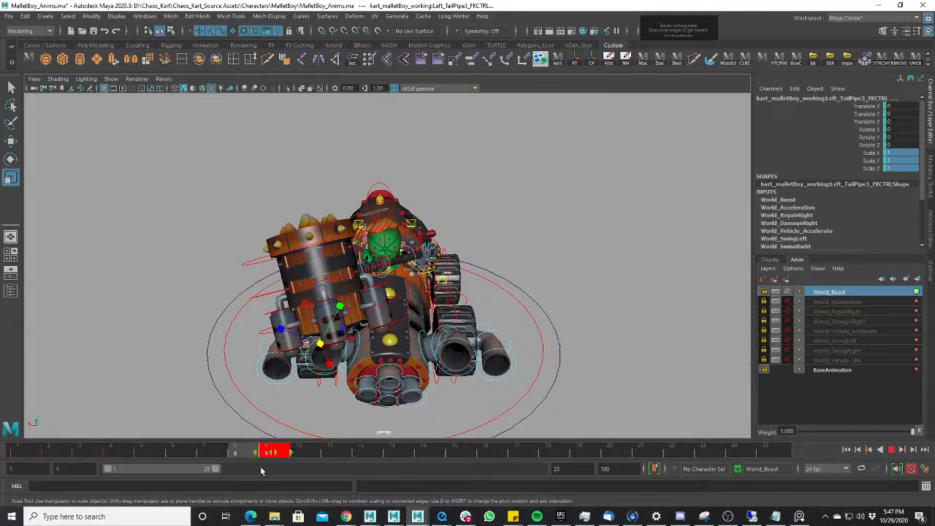
mouse_move(138, 452)
left_mouse_down()
mouse_move(148, 453)
mouse_move(36, 450)
mouse_move(260, 455)
mouse_move(419, 476)
left_mouse_up()
key("alt+v")
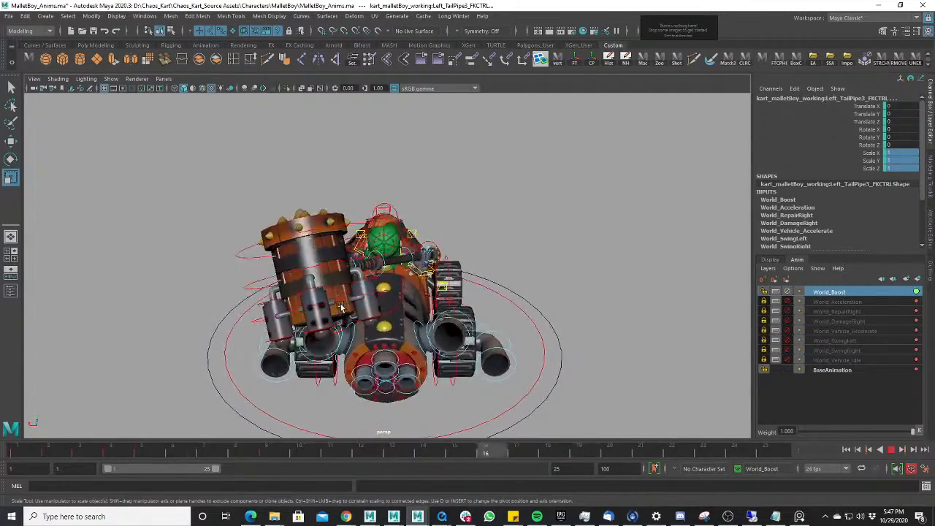
left_click_drag(320, 329, 340, 331, "alt")
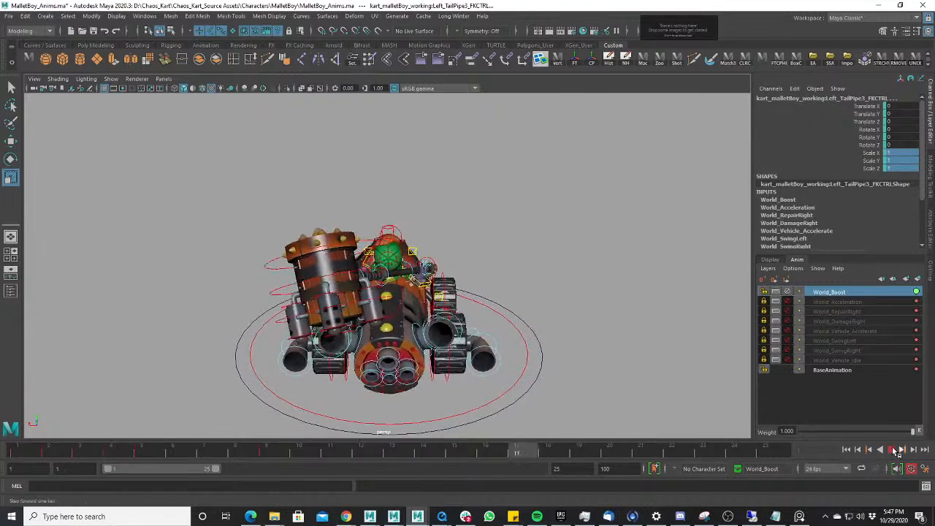
left_click(892, 449)
- Pull the Rear_Chasis_CTRL backward at frame 5 to a Translate X of about -19 and rotate the rear chassis
left_click_drag(601, 359, 495, 363, "alt")
key("w")
left_click(369, 300)
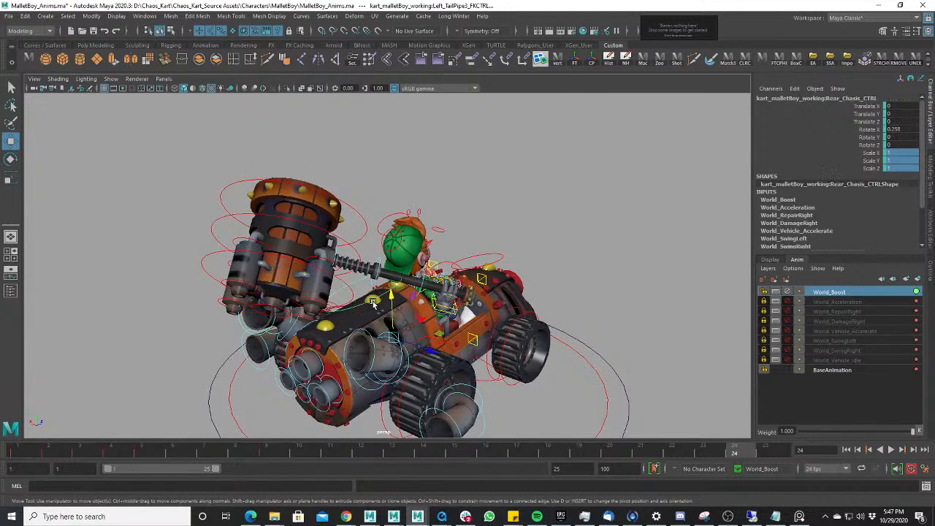
left_click_drag(33, 453, 140, 453)
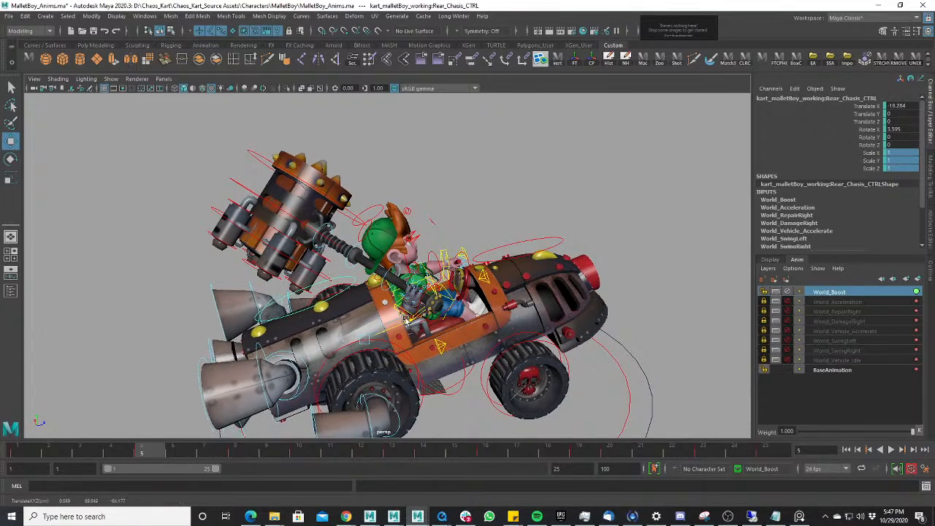
key("e")
left_click_drag(356, 307, 507, 336)
- Adjust the rear chassis control's pose and rotation around frame 3 and play back the boost
key("w")
left_click_drag(31, 457, 92, 451)
left_click_drag(460, 307, 335, 324, "alt")
key("e")
left_click_drag(359, 333, 426, 333, "alt")
scroll(409, 336, "up", 2)
left_click(31, 446)
key("alt+v")
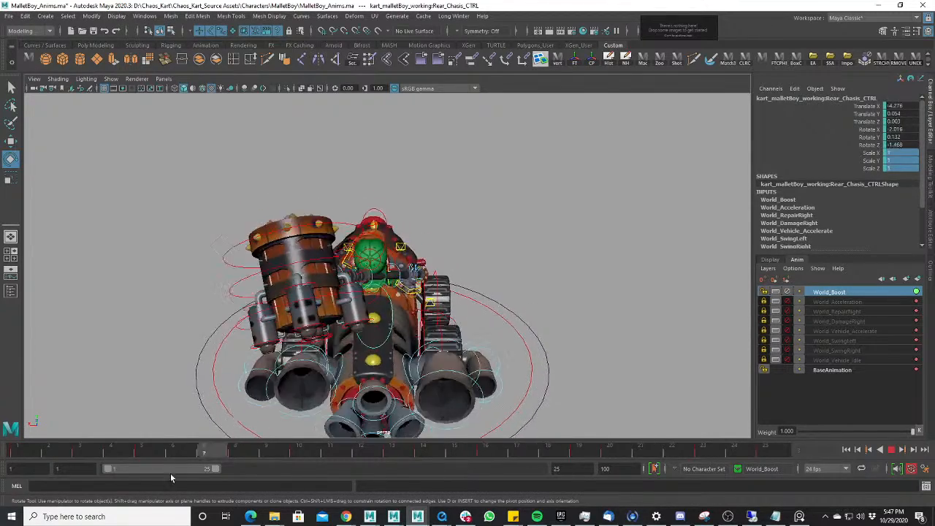
- Play the full boost animation from frame 1 to review the rear chassis stretch and tail pipe flares from behind
left_click(29, 450)
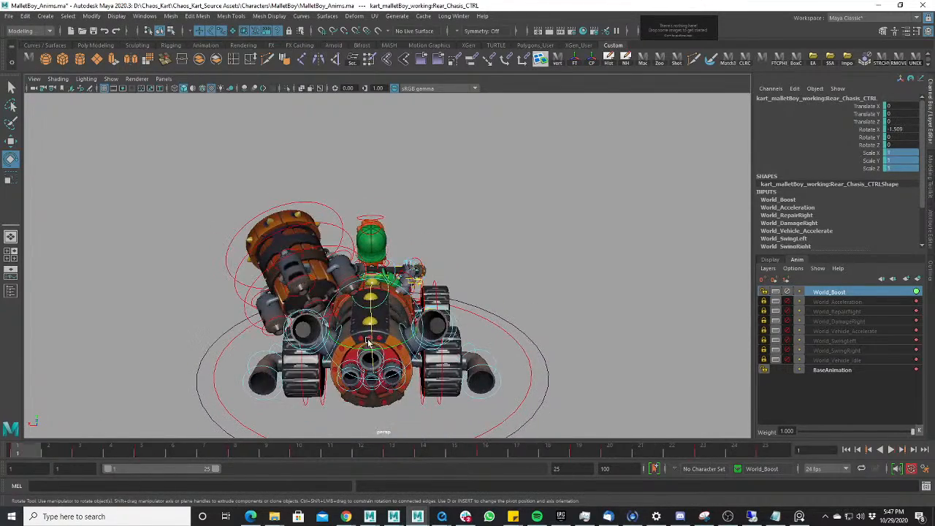
key("alt+v")
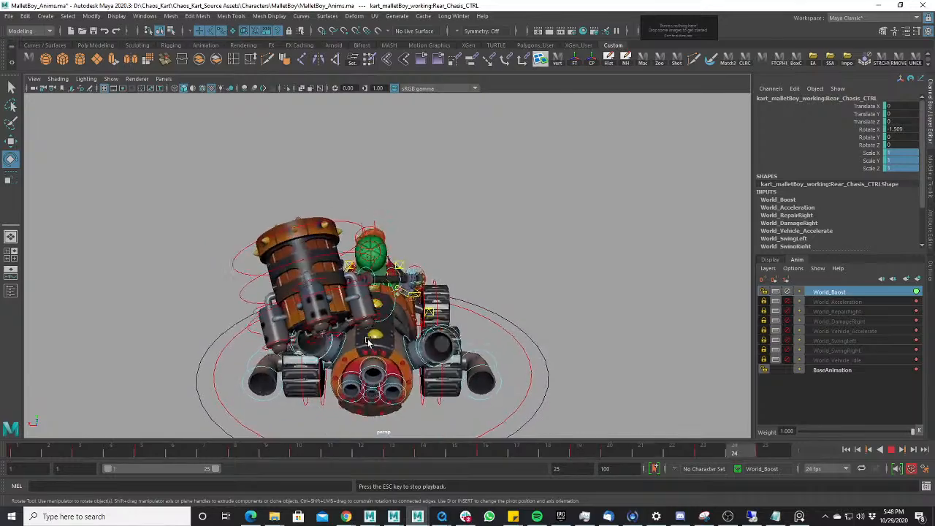
mouse_move(478, 317)
left_mouse_down("alt")
mouse_move(494, 325)
mouse_move(494, 317)
left_mouse_up("alt")
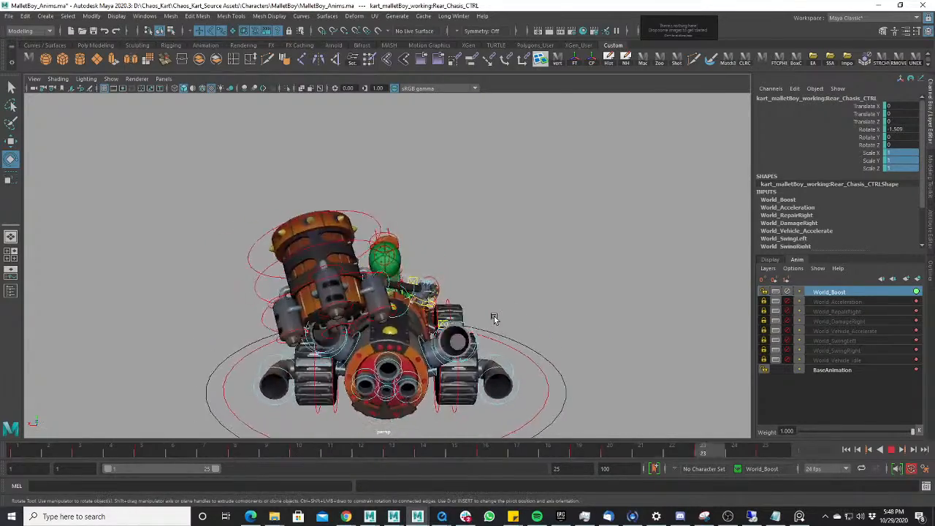
scroll(490, 319, "down", 2)
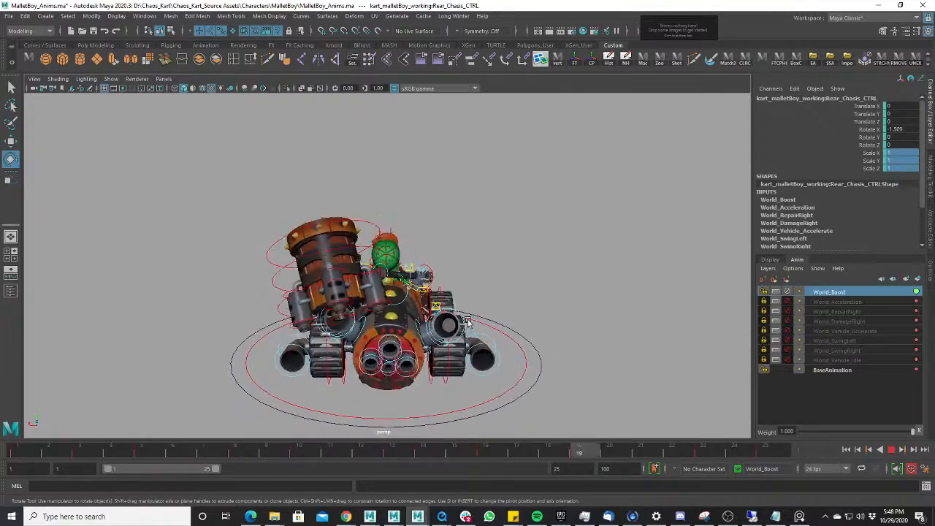
left_click(891, 450)
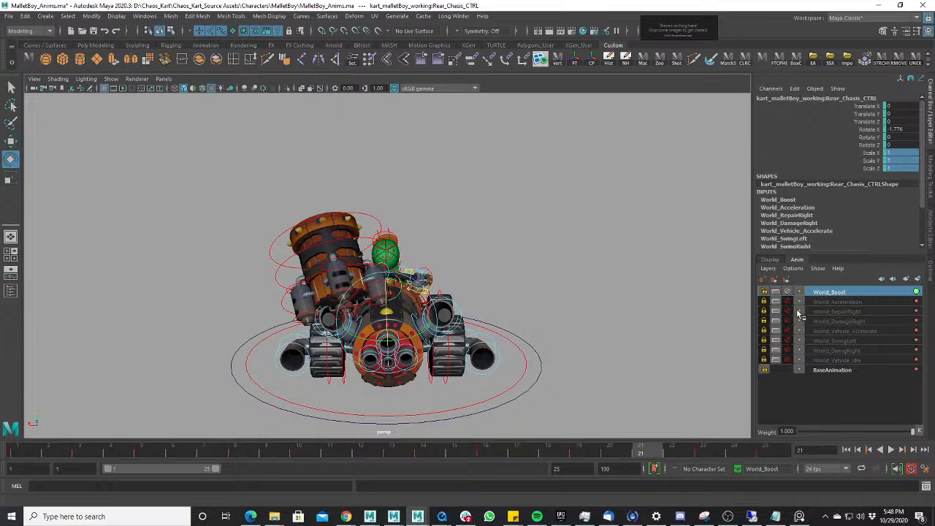